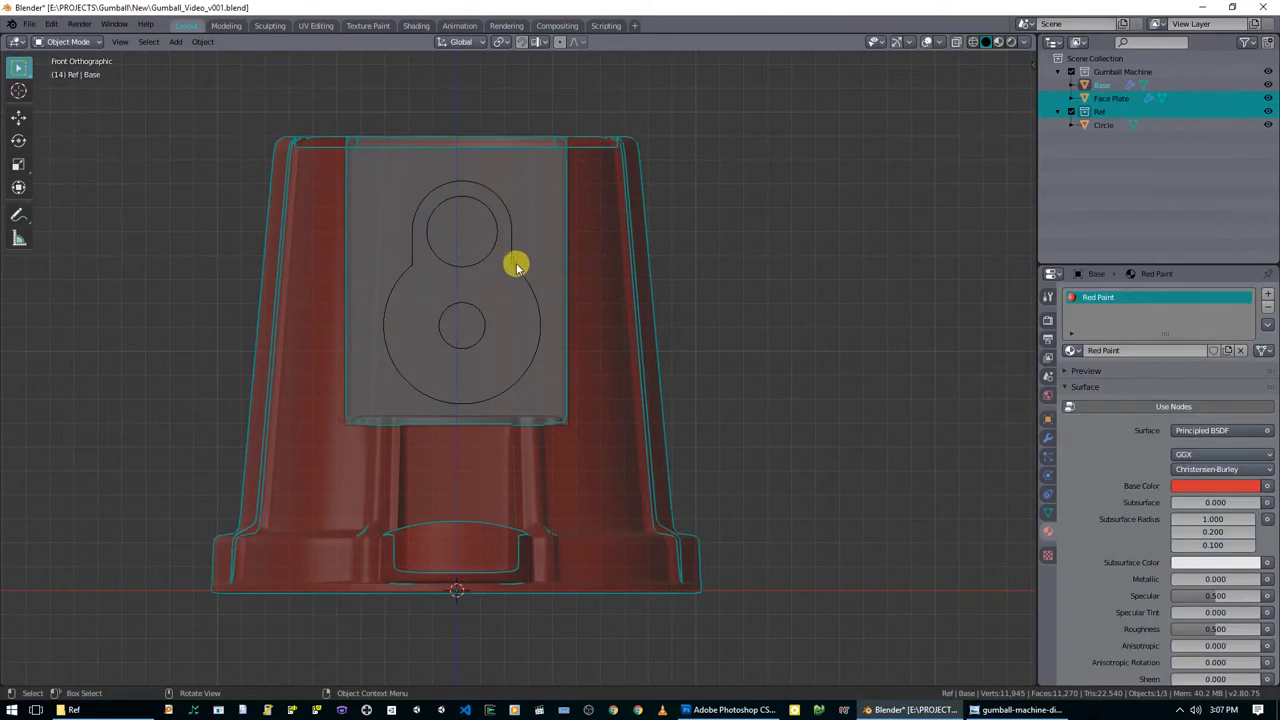
Snap the 3D cursor to the centre of the small lower circle in the Circle reference outline.
left_click(511, 266)
left_click(511, 268)
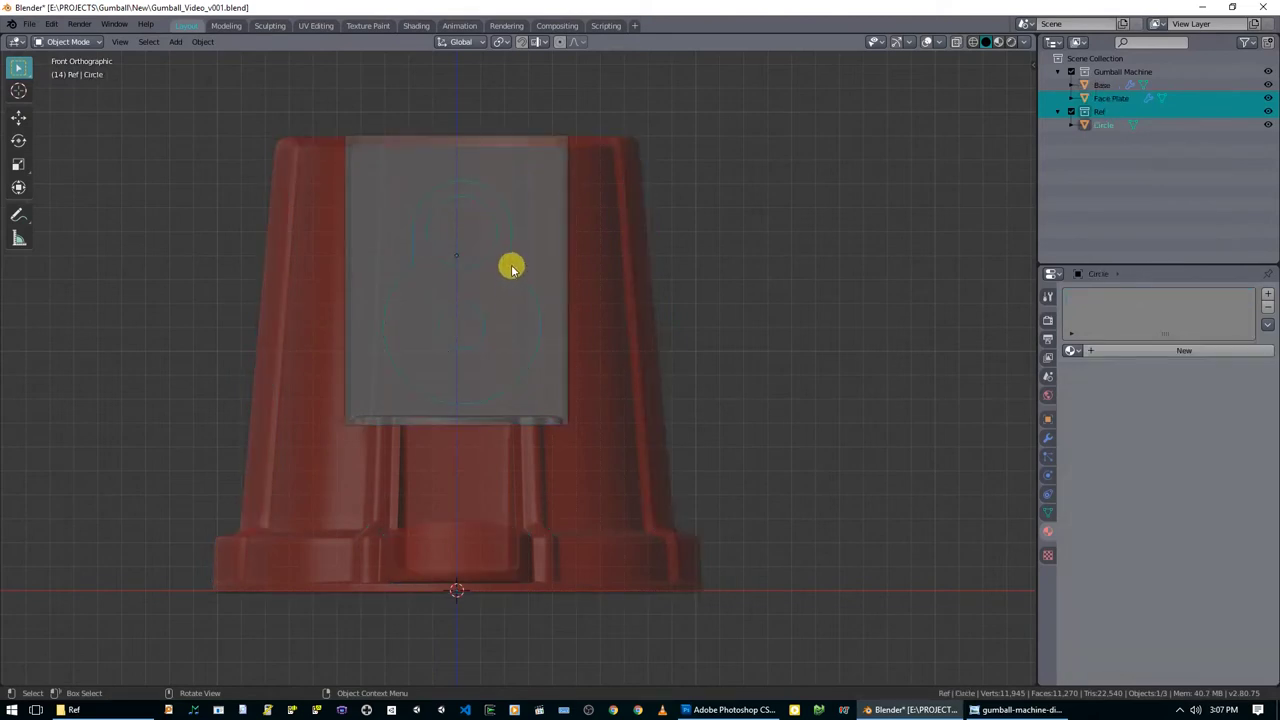
scroll(515, 271, "up", 3)
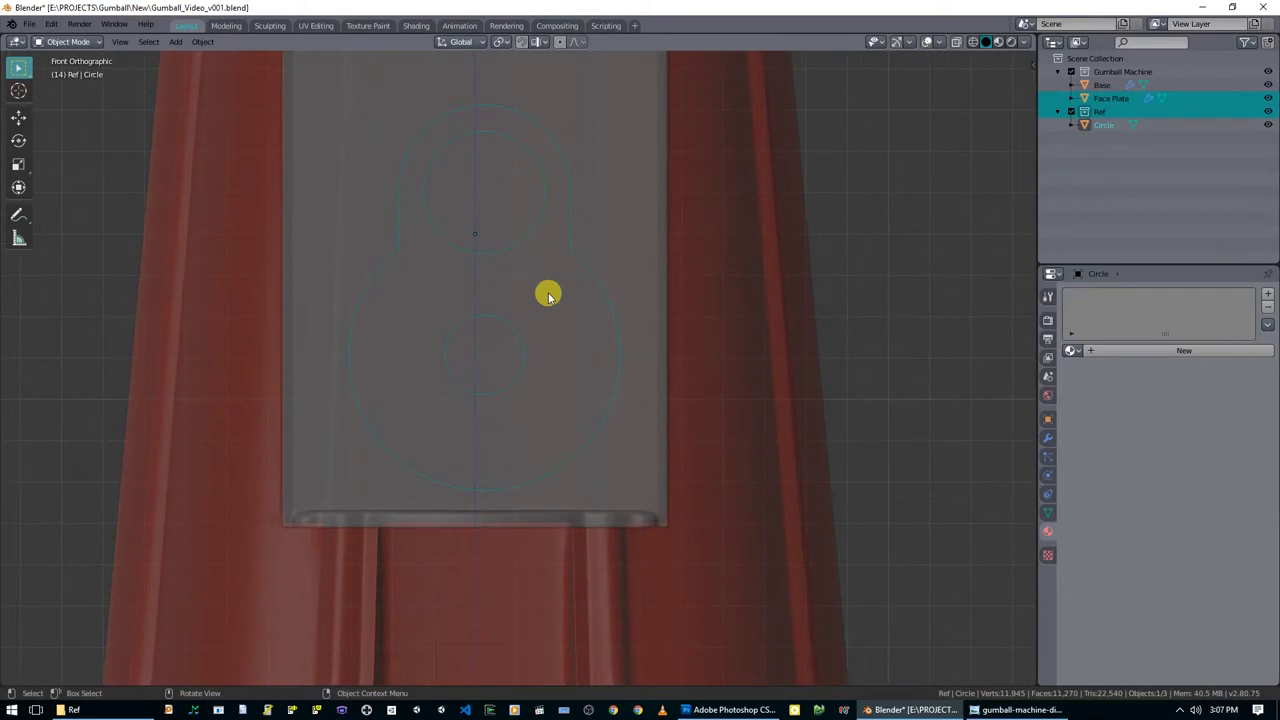
key("Tab")
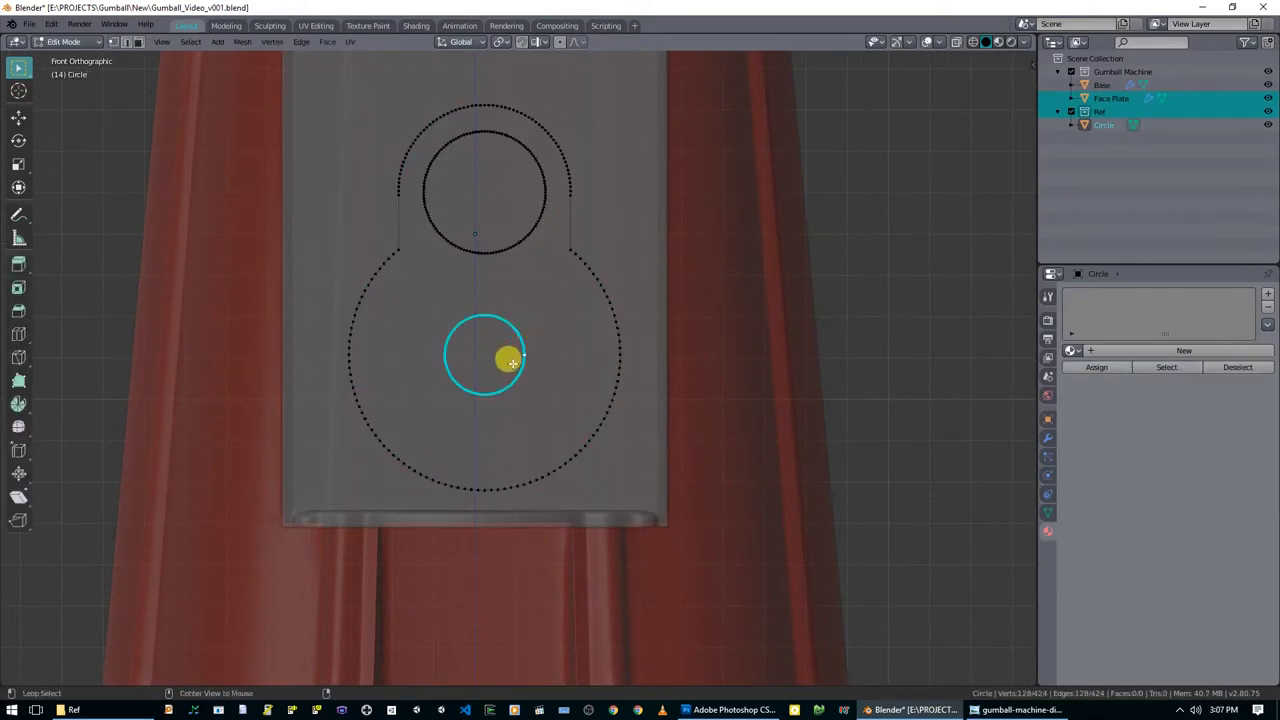
key("alt+a")
left_click_drag(425, 297, 540, 407)
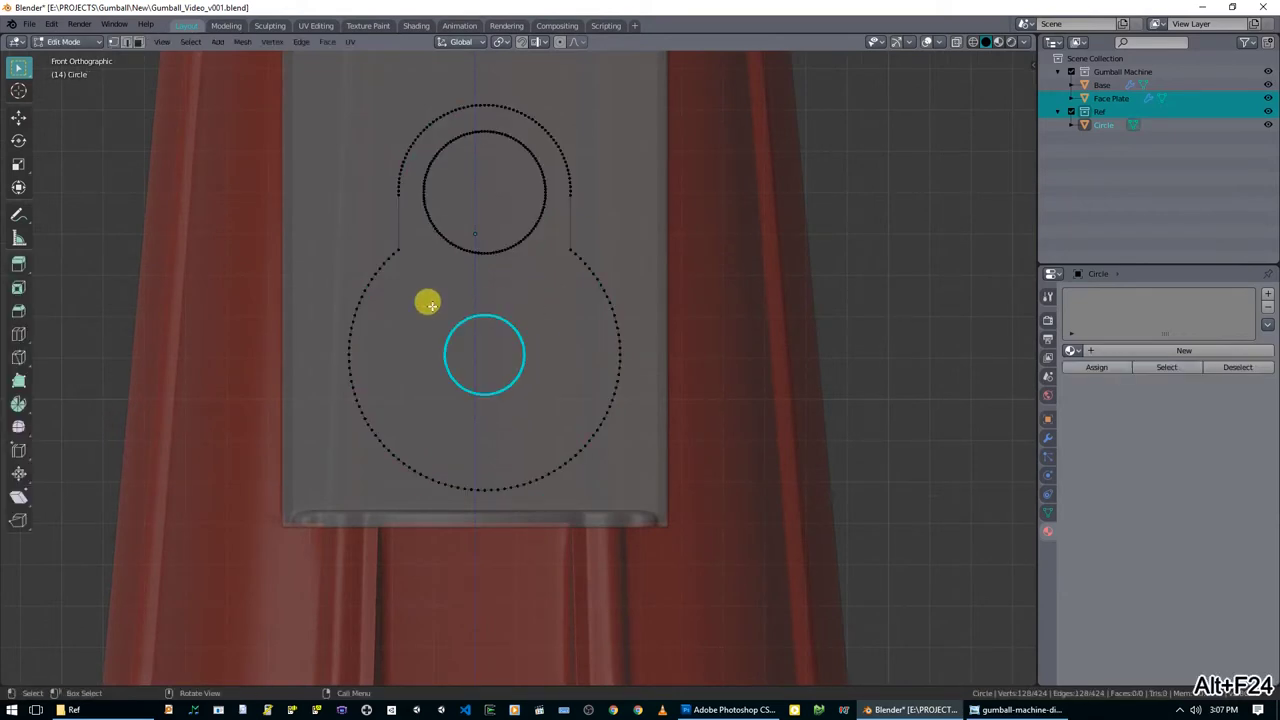
key("shift+s")
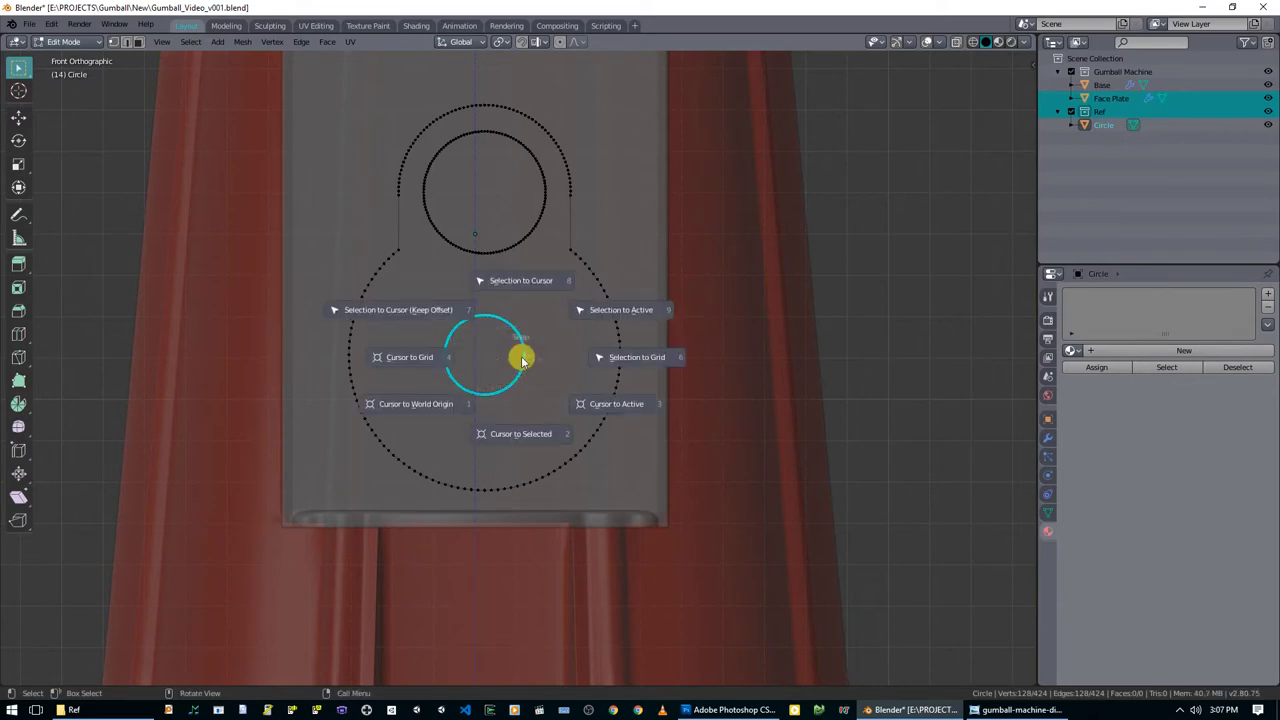
left_click(505, 431)
key("Tab")
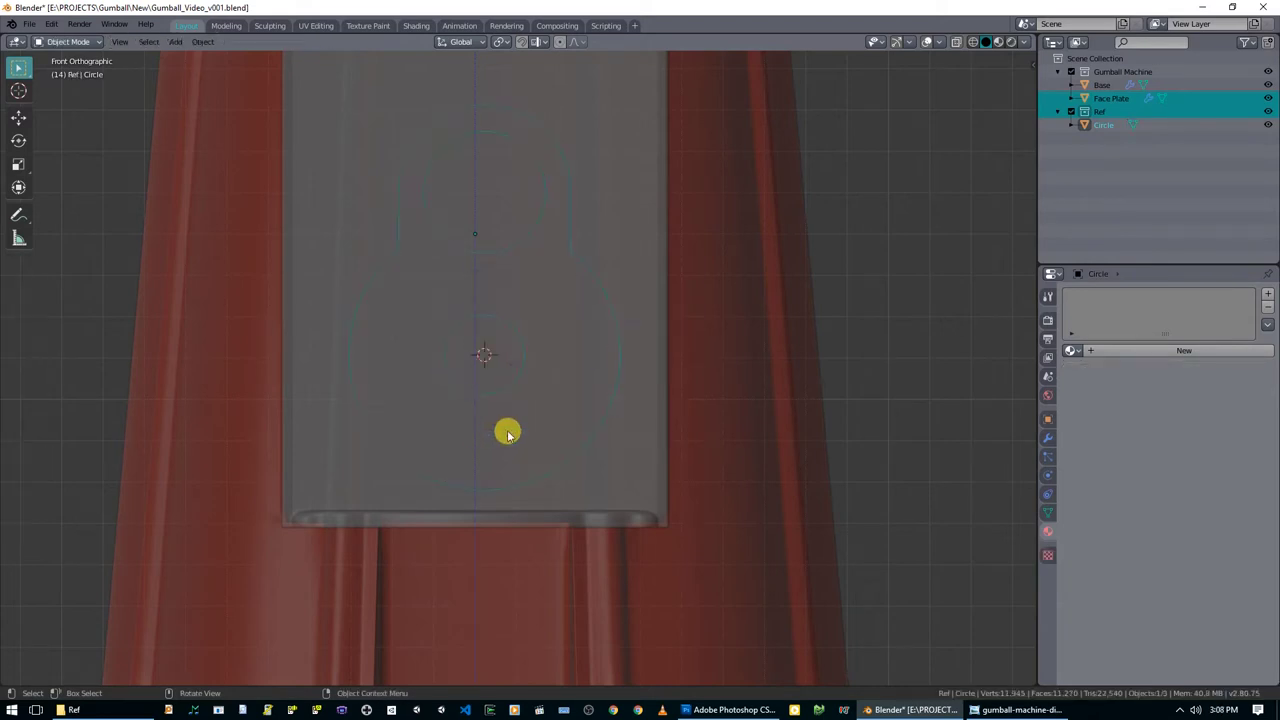
Set the reference outline's origin to the 3D cursor.
right_click(540, 258)
mouse_move(523, 283)
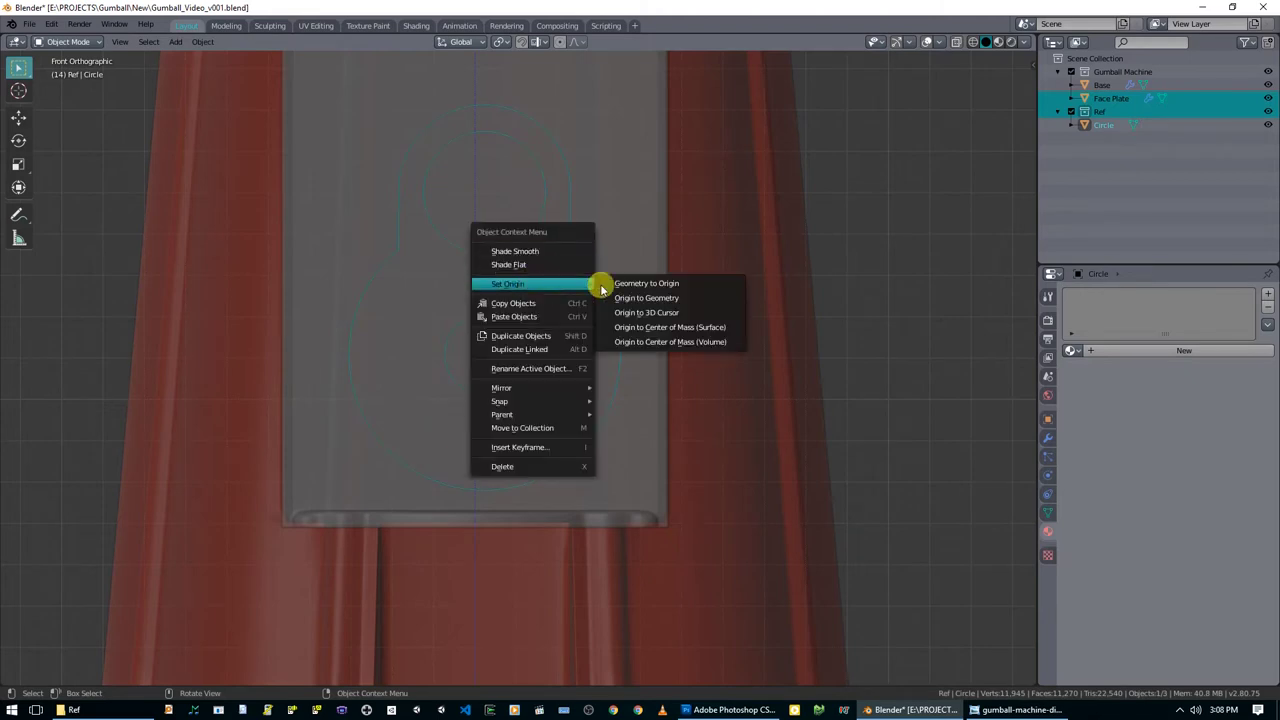
left_click(668, 313)
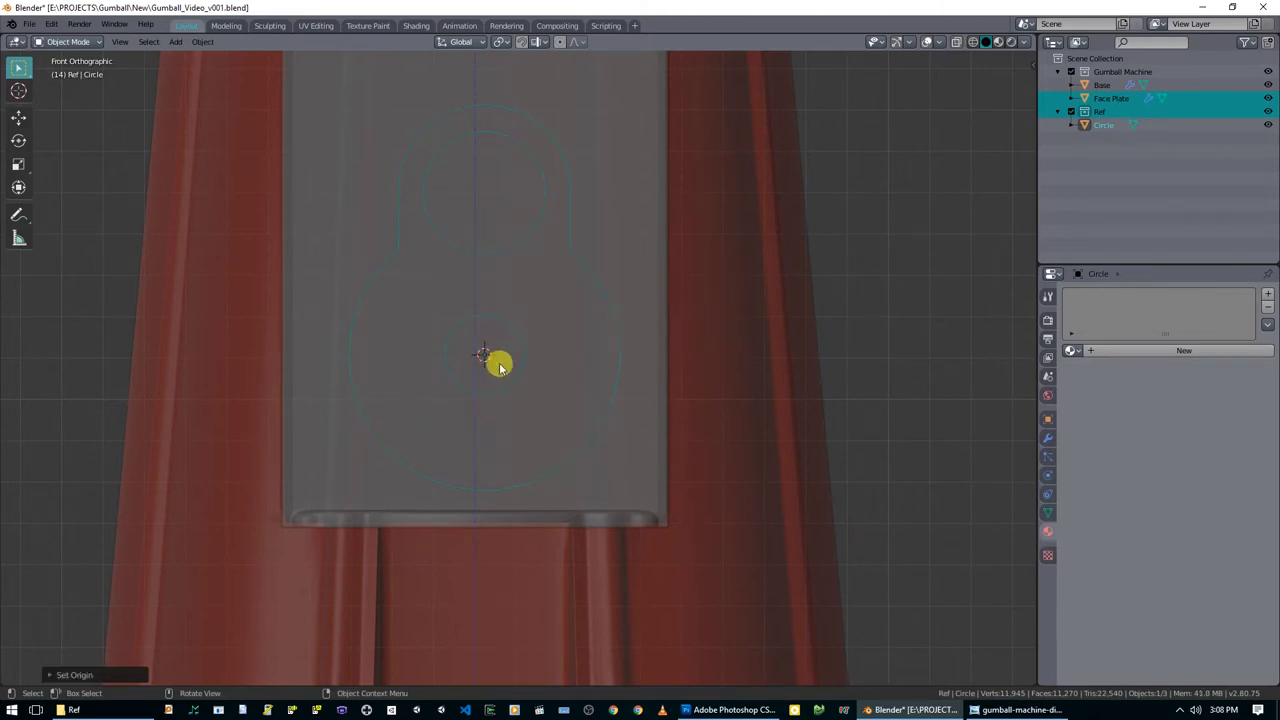
Set the reference outline's X location to 0 m and turn off X-ray display.
key("n")
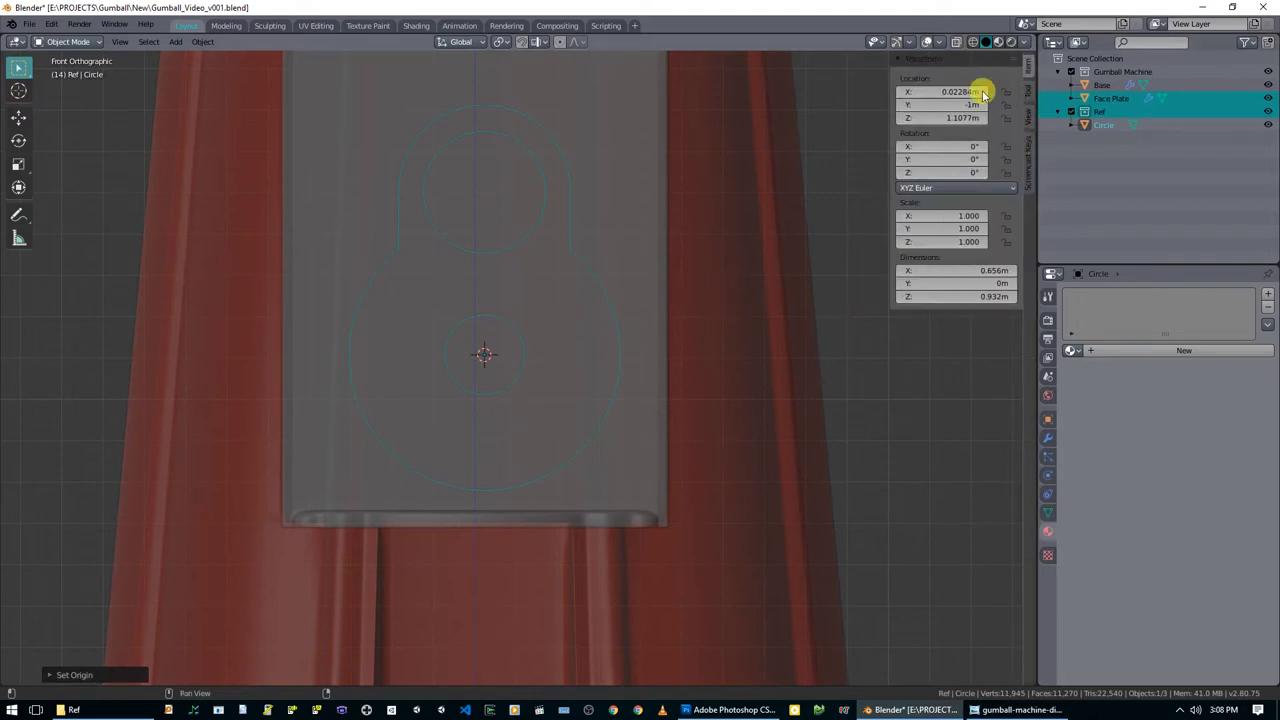
left_click(956, 91)
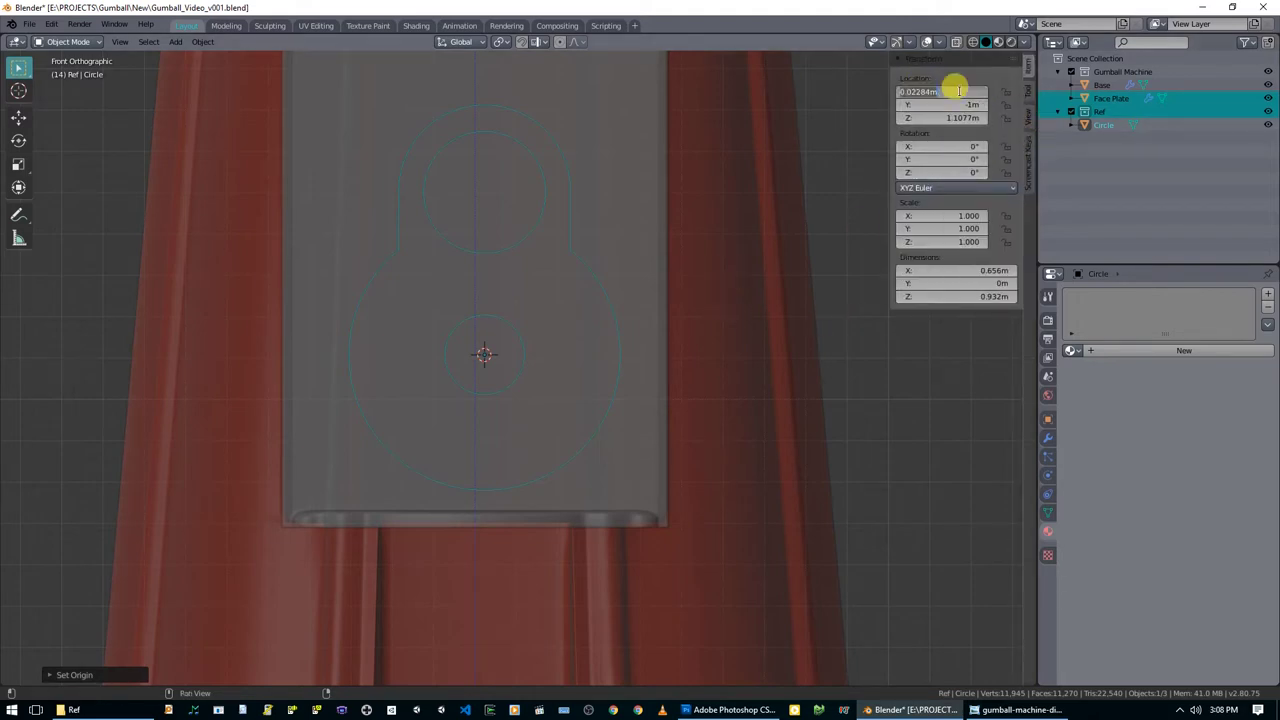
type("0")
key("Return")
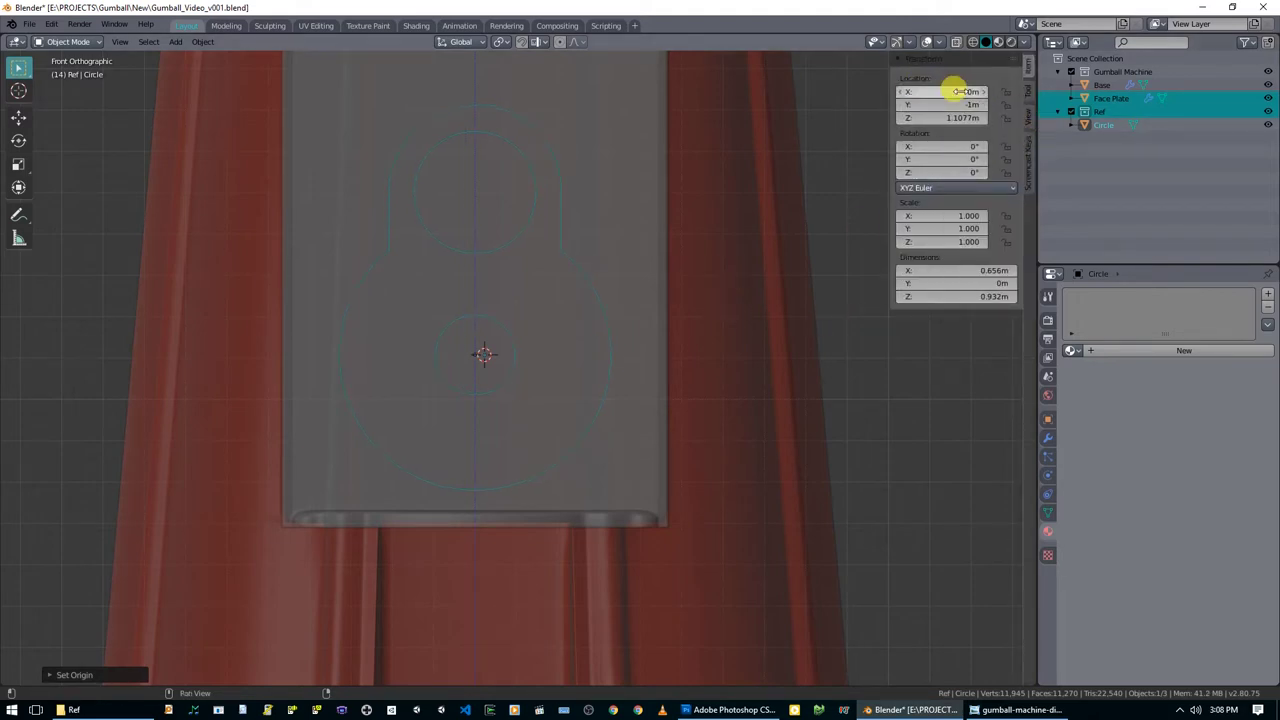
left_click(752, 318)
key("alt+z")
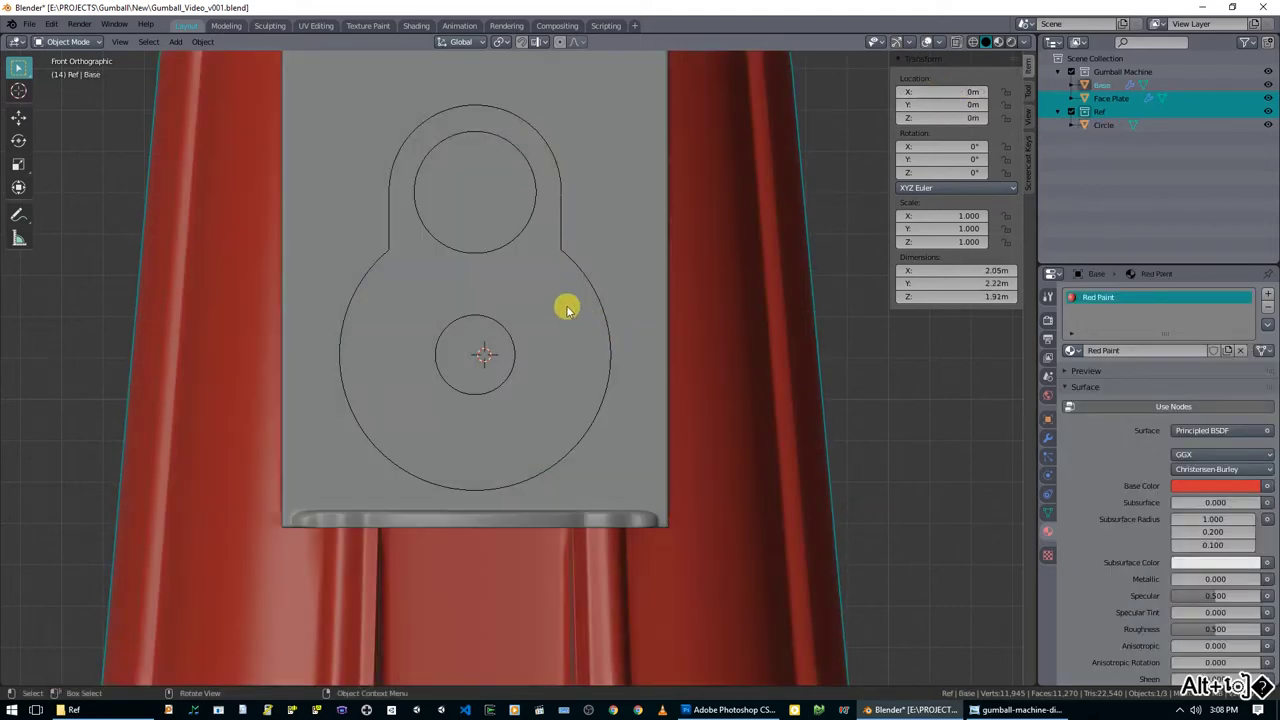
Move the reference outline up along Z on the face plate to about 1.253 m.
middle_click_drag(566, 310, 571, 371, "shift")
left_click(575, 350)
key("g")
key("z")
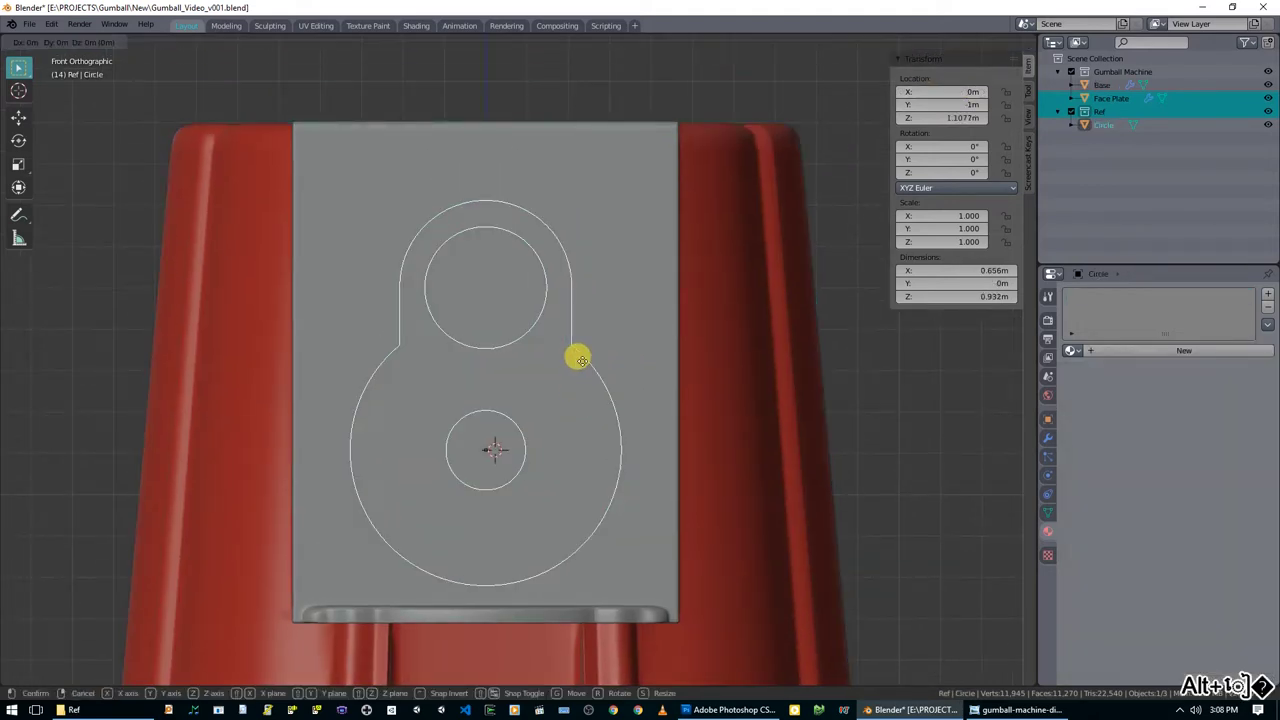
left_click(613, 299)
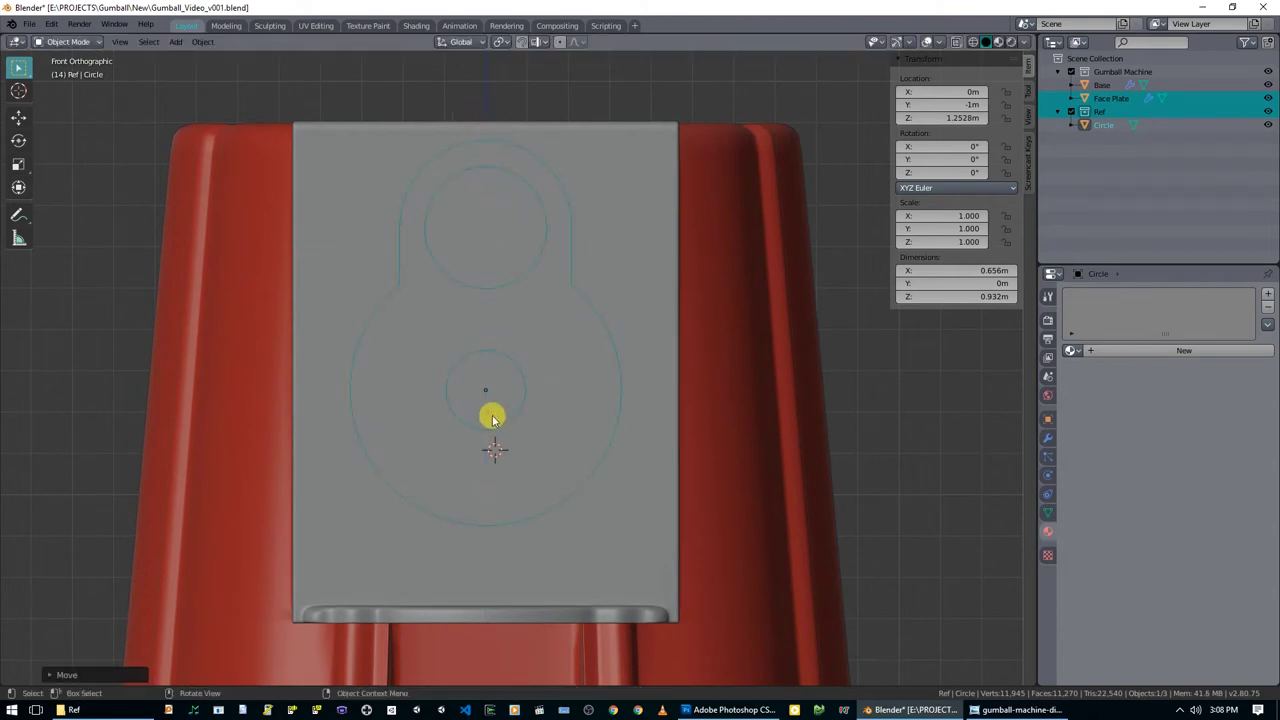
Compare the outline's placement on the plate with the gumball machine photo in Windows Photo Viewer, and return to Blender.
key("alt+z")
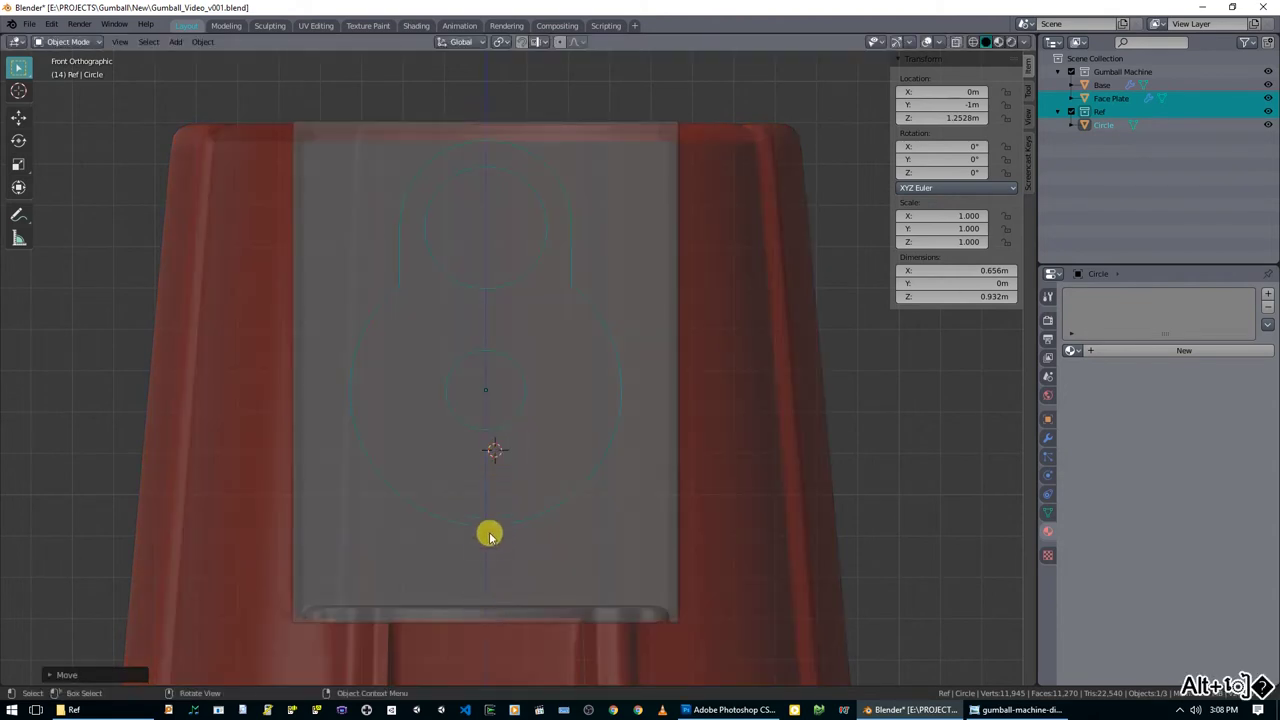
key("alt+z")
scroll(543, 449, "down", 4)
middle_click_drag(555, 441, 606, 437)
left_click(1015, 709)
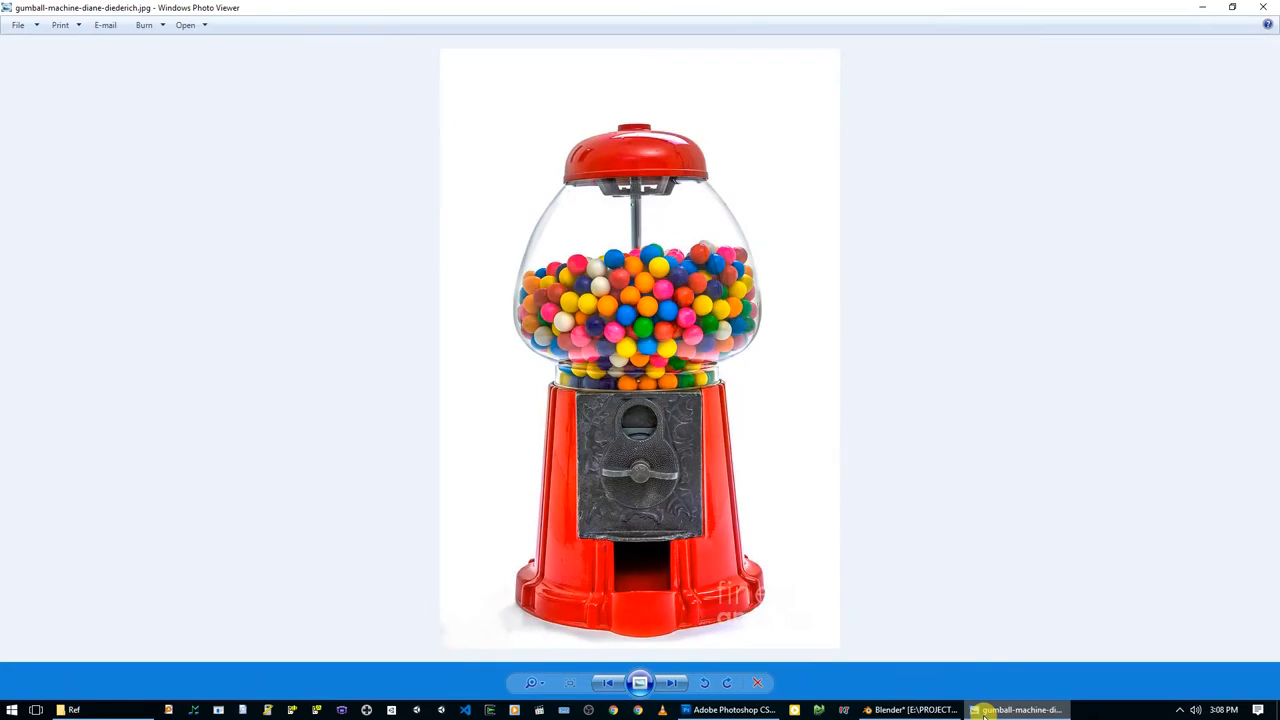
left_click(985, 712)
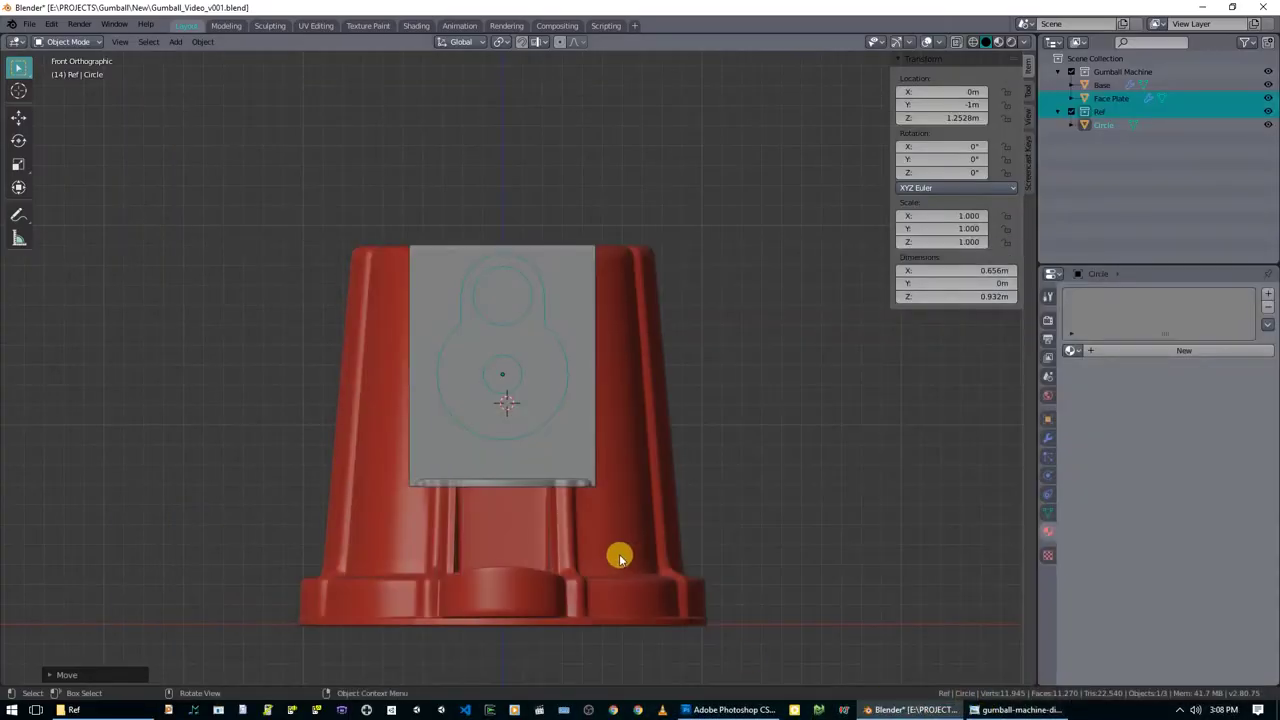
Scale the reference outline down to about 0.941 and raise it along Z to about 1.275 m.
scroll(590, 455, "up", 4)
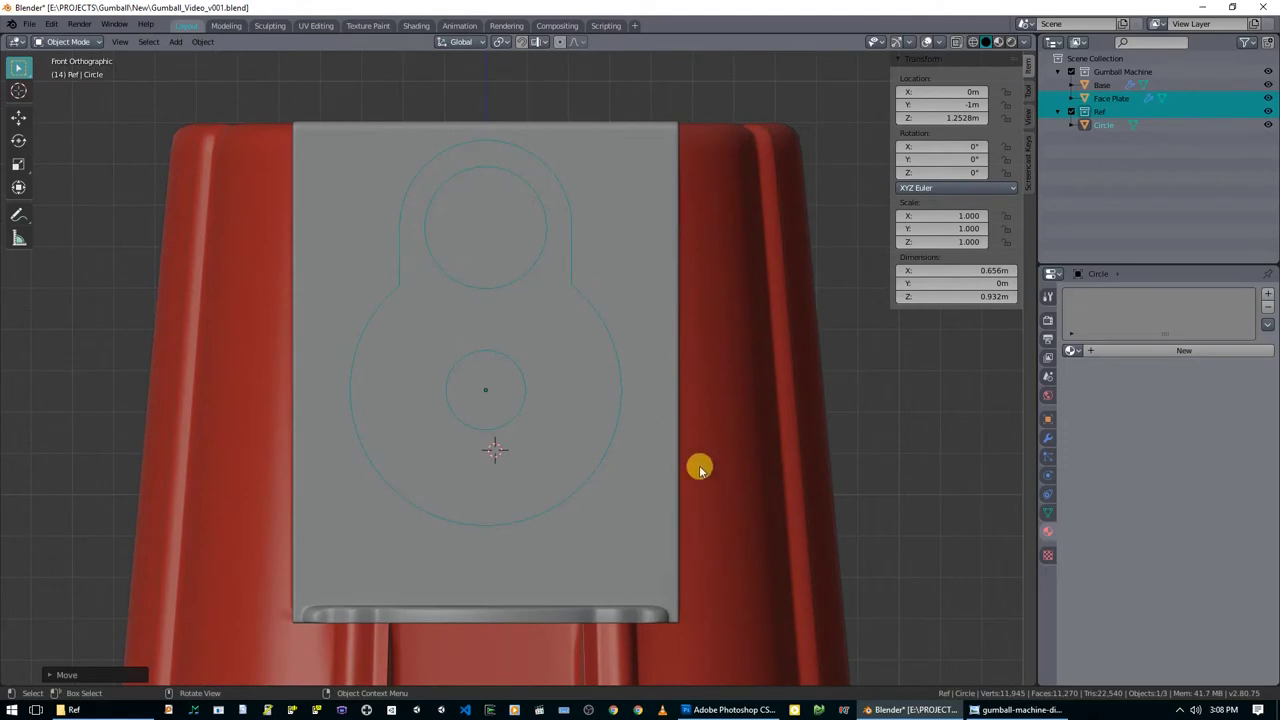
key("s")
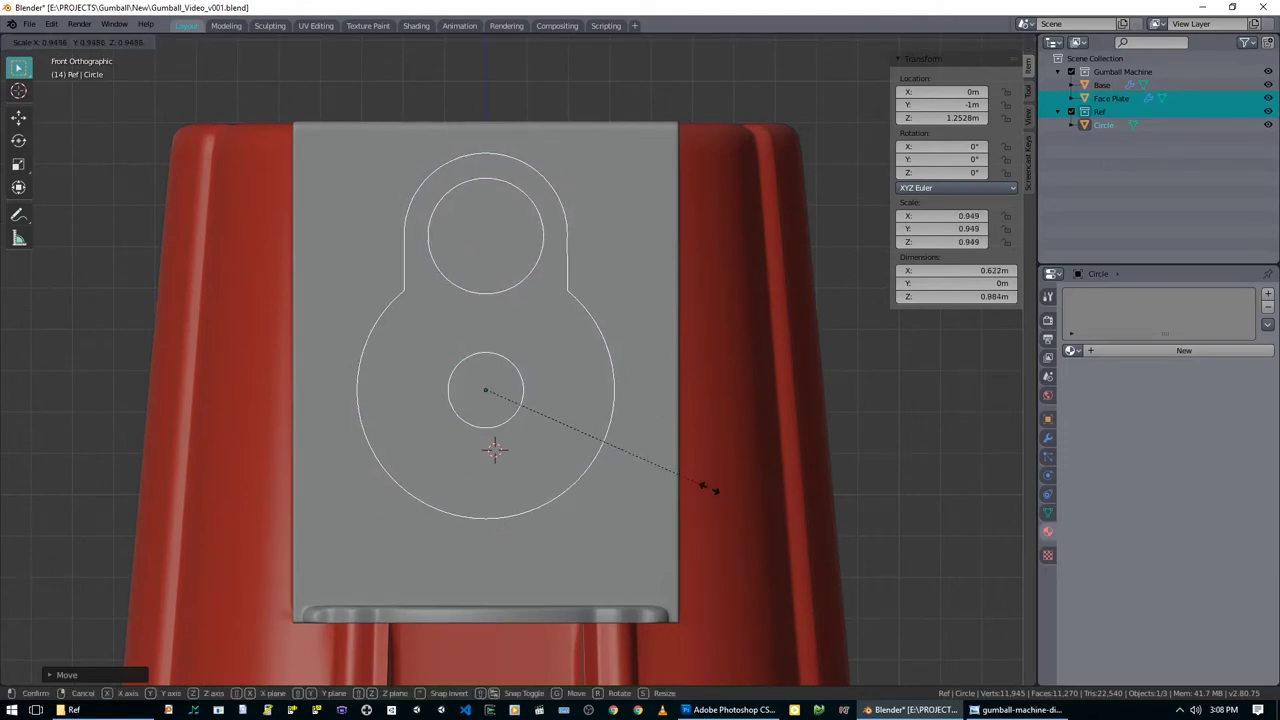
left_click(703, 489)
key("g")
key("z")
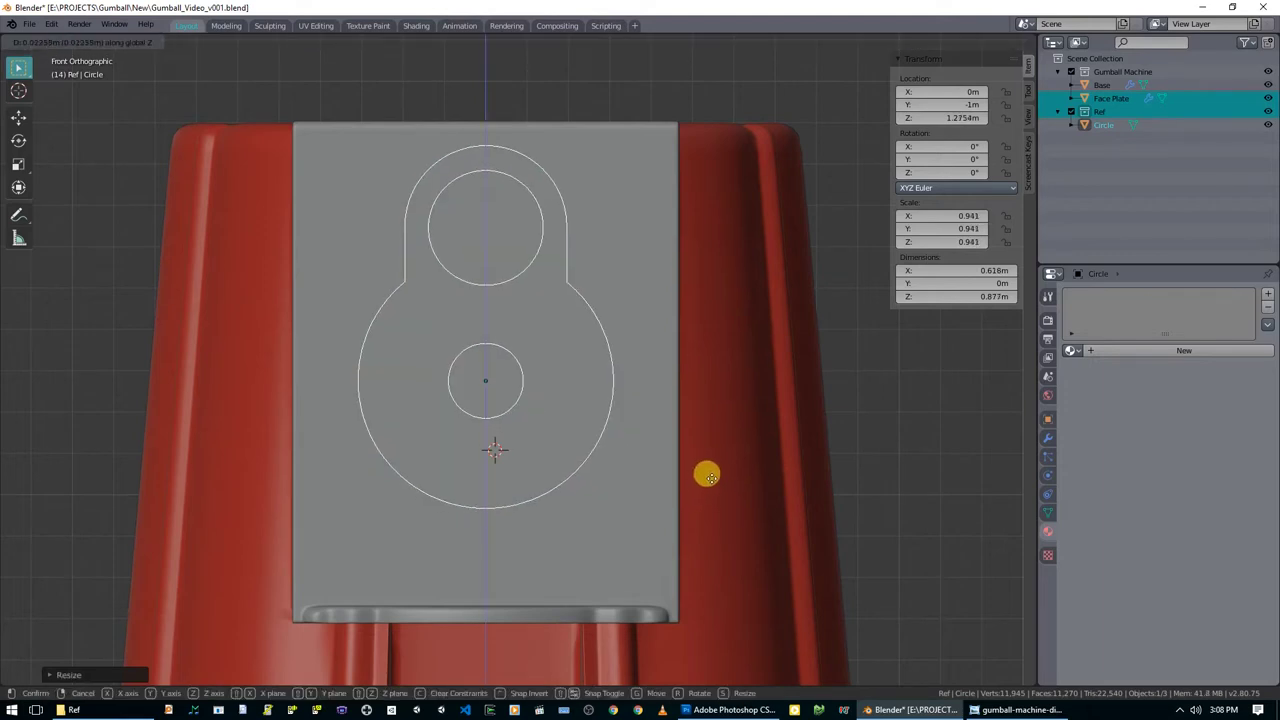
left_click(707, 477)
middle_click_drag(694, 466, 698, 477)
key("KP_1")
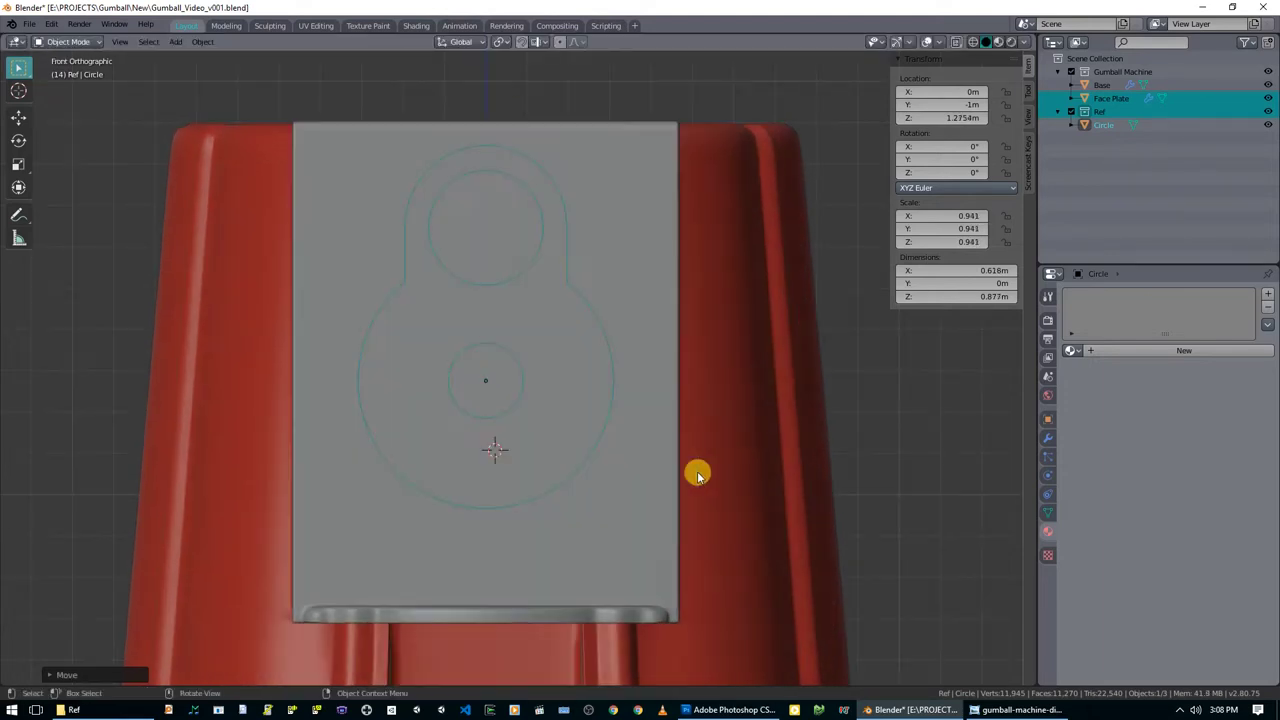
Hide the red Base object and open the Face Plate mesh in Edit Mode.
left_click(679, 447)
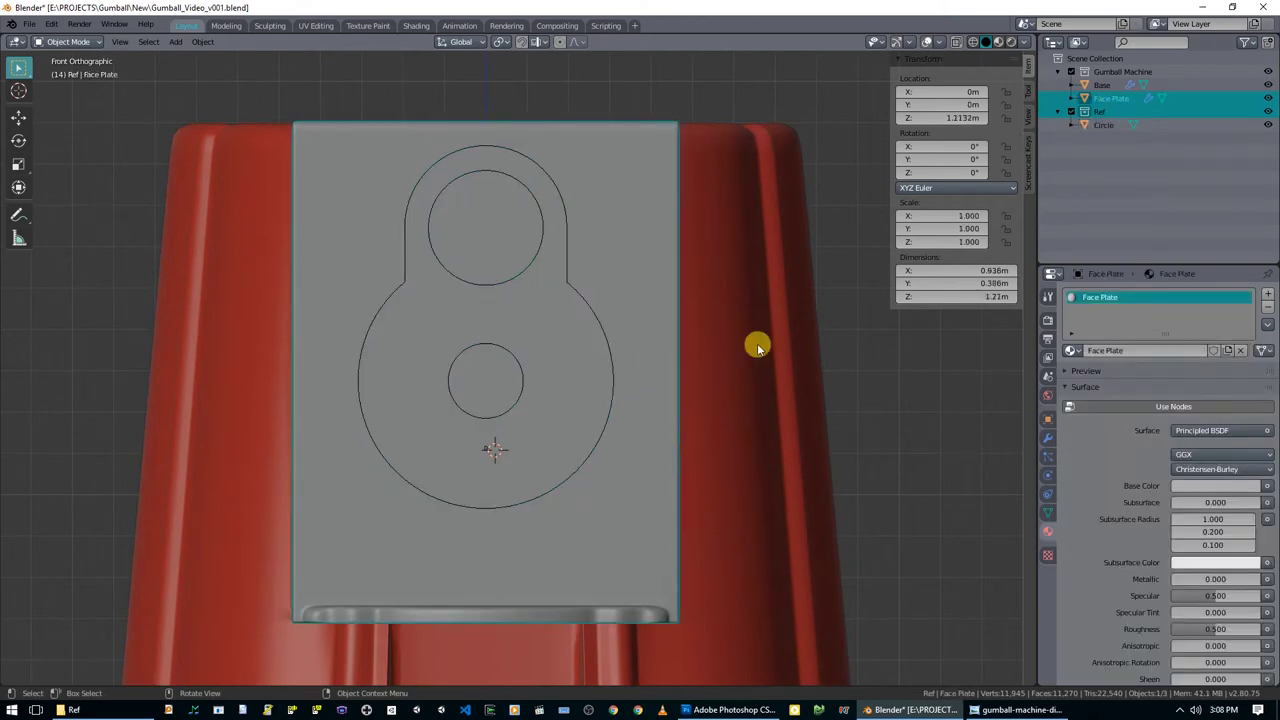
left_click(775, 303, "shift")
key("h")
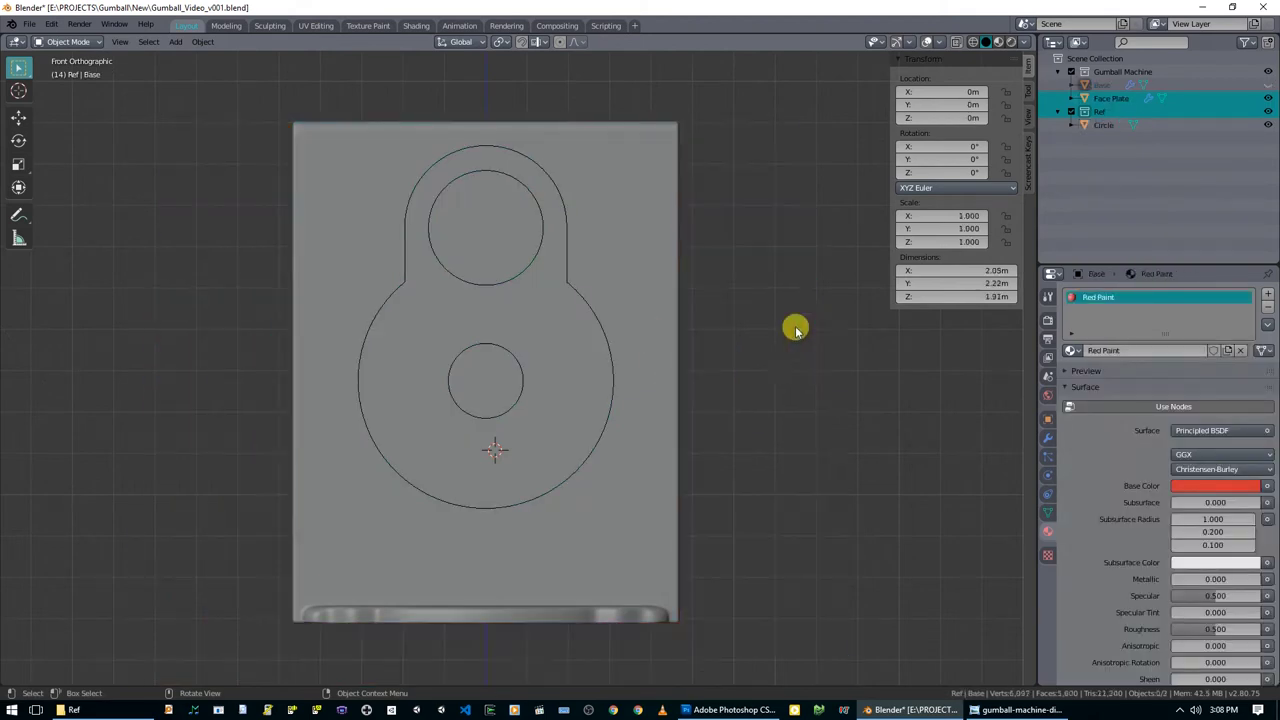
left_click(646, 424)
key("Tab")
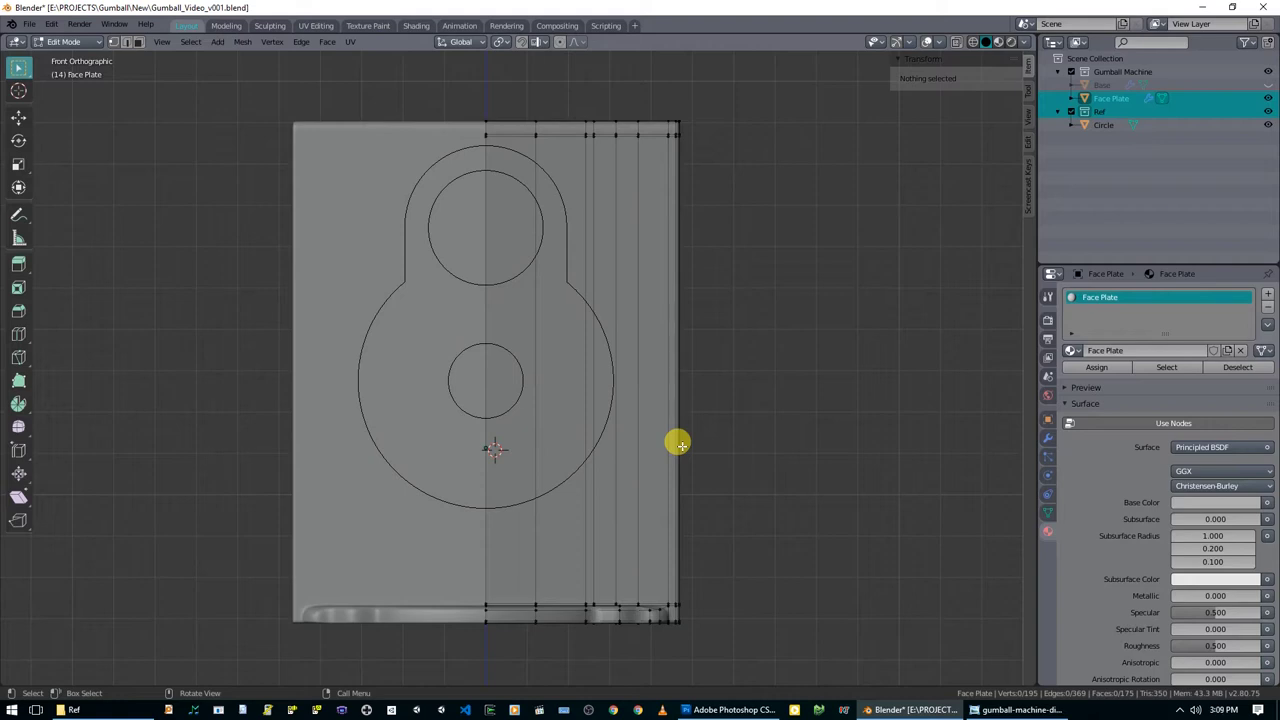
Add a horizontal loop cut across the face plate at the lower circle's centre, median Z about 0.161 m.
middle_click_drag(679, 444, 585, 383)
key("KP_1")
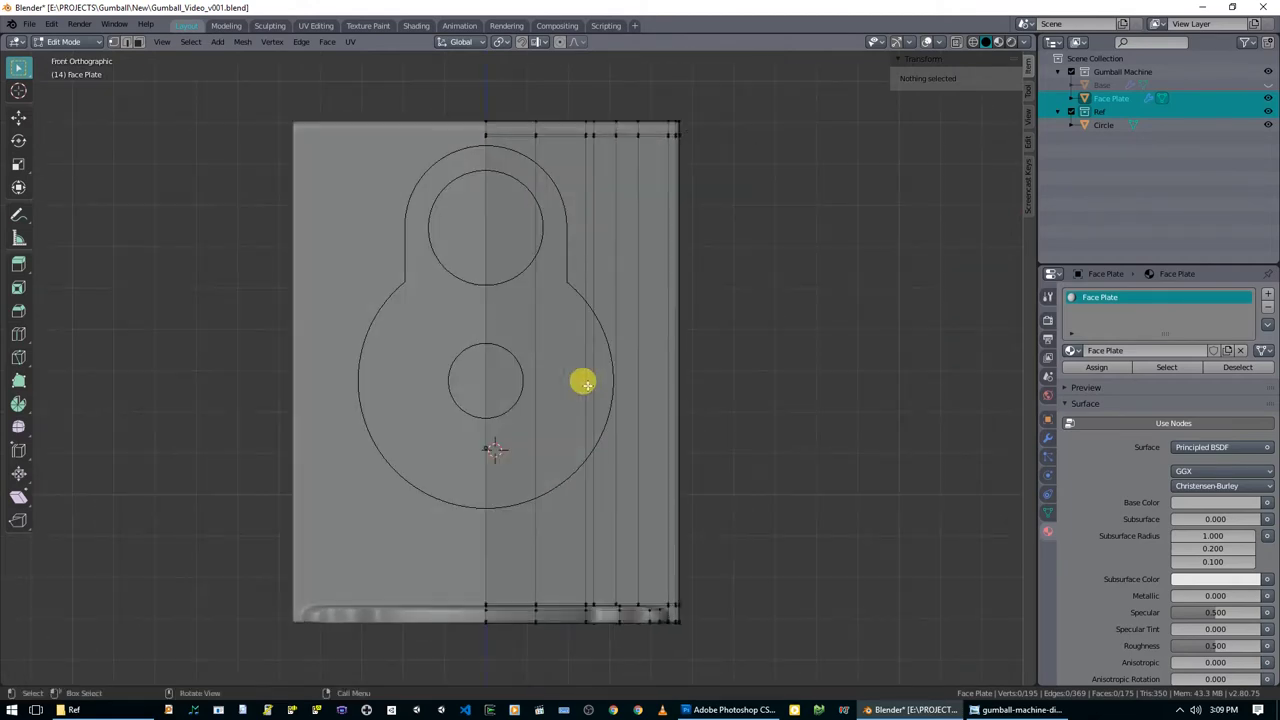
key("ctrl+r")
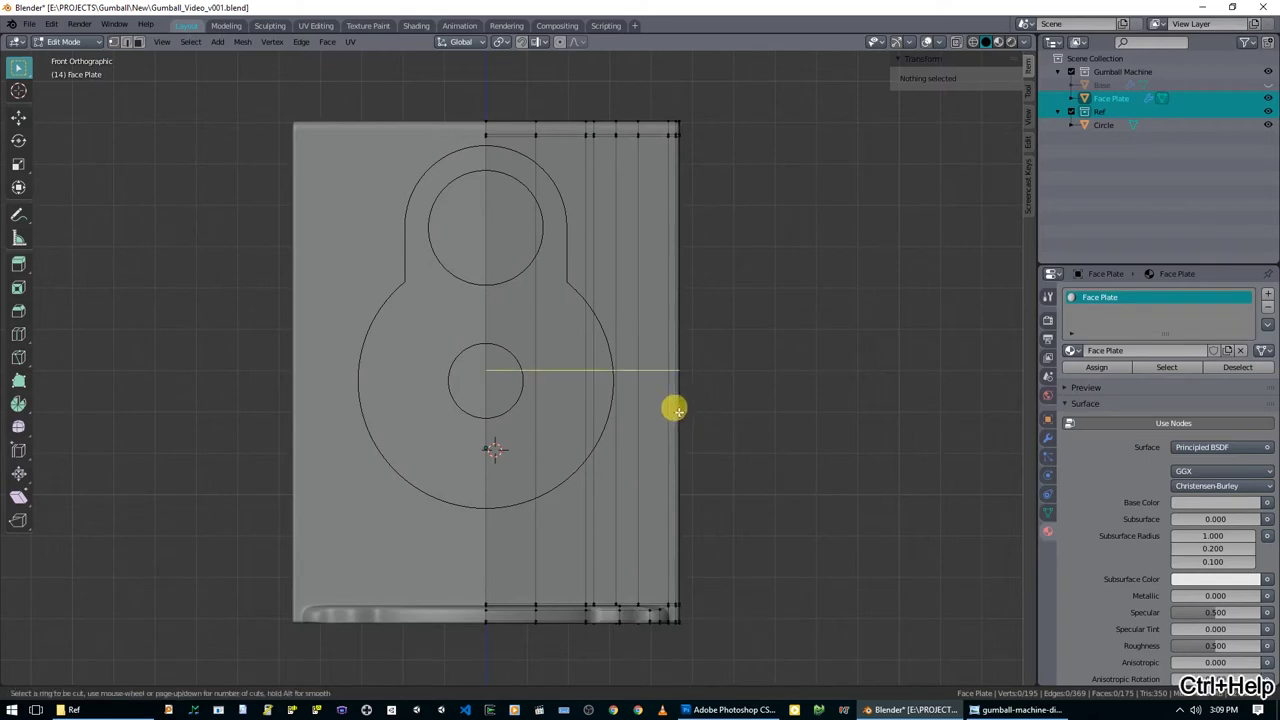
left_click(672, 407)
left_click(670, 418)
scroll(549, 400, "up", 3)
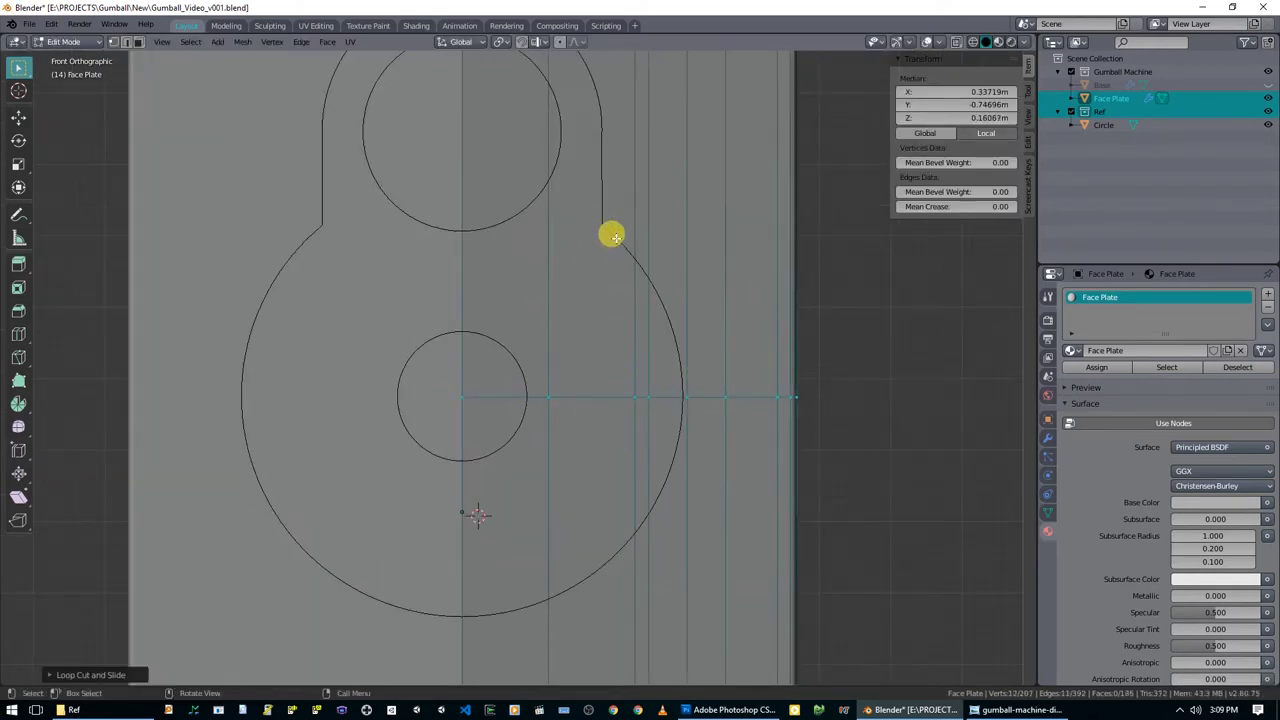
Add a horizontal loop cut level with the bottom of the outline's large arc, median Z about -0.146 m.
middle_click_drag(611, 566, 586, 401, "shift")
key("ctrl+r")
left_click(769, 509)
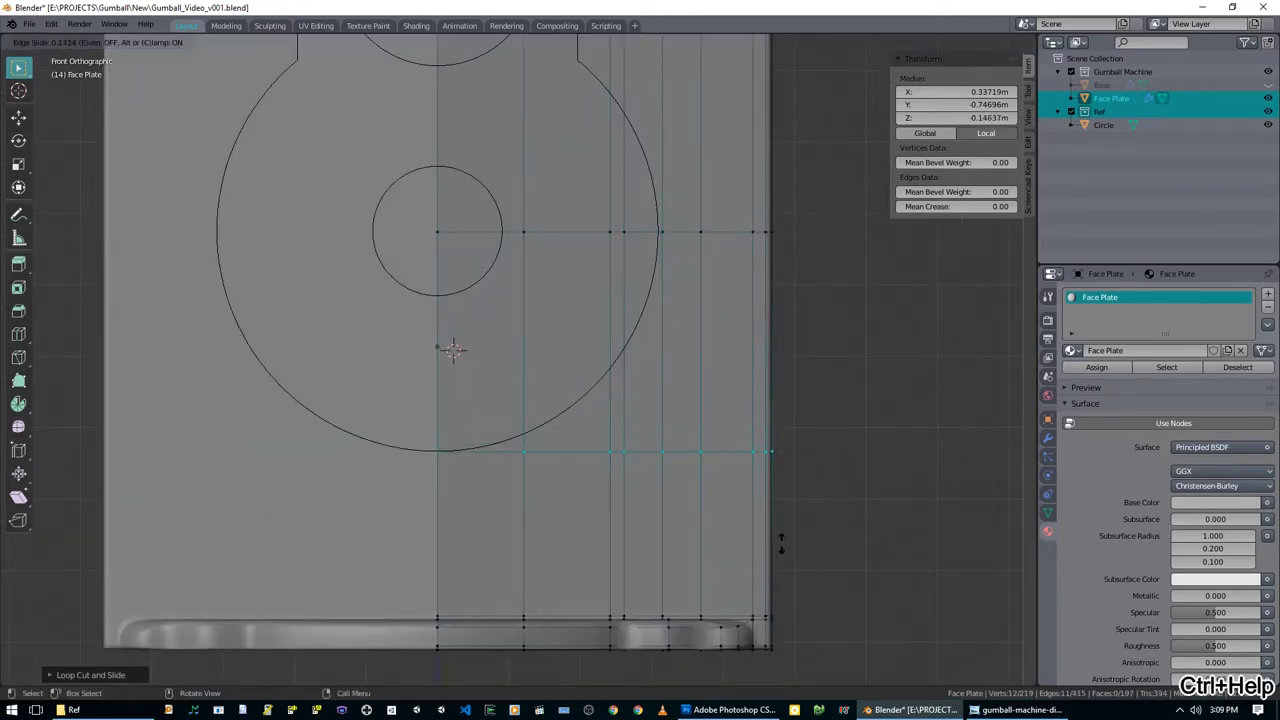
left_click(781, 540)
Add a horizontal loop cut where the outline's straight sides meet the large arc, median Z about 0.401 m.
middle_click_drag(699, 307, 671, 377, "shift")
scroll(609, 503, "down", 2)
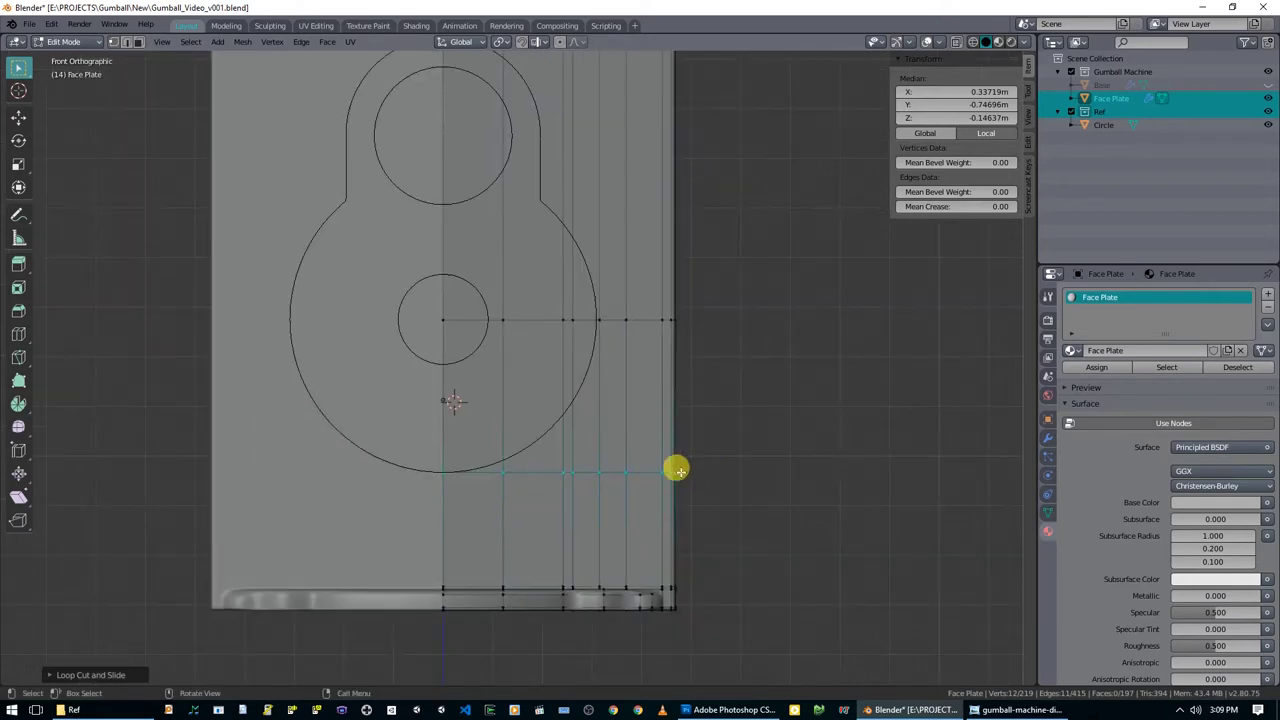
scroll(612, 472, "up", 1)
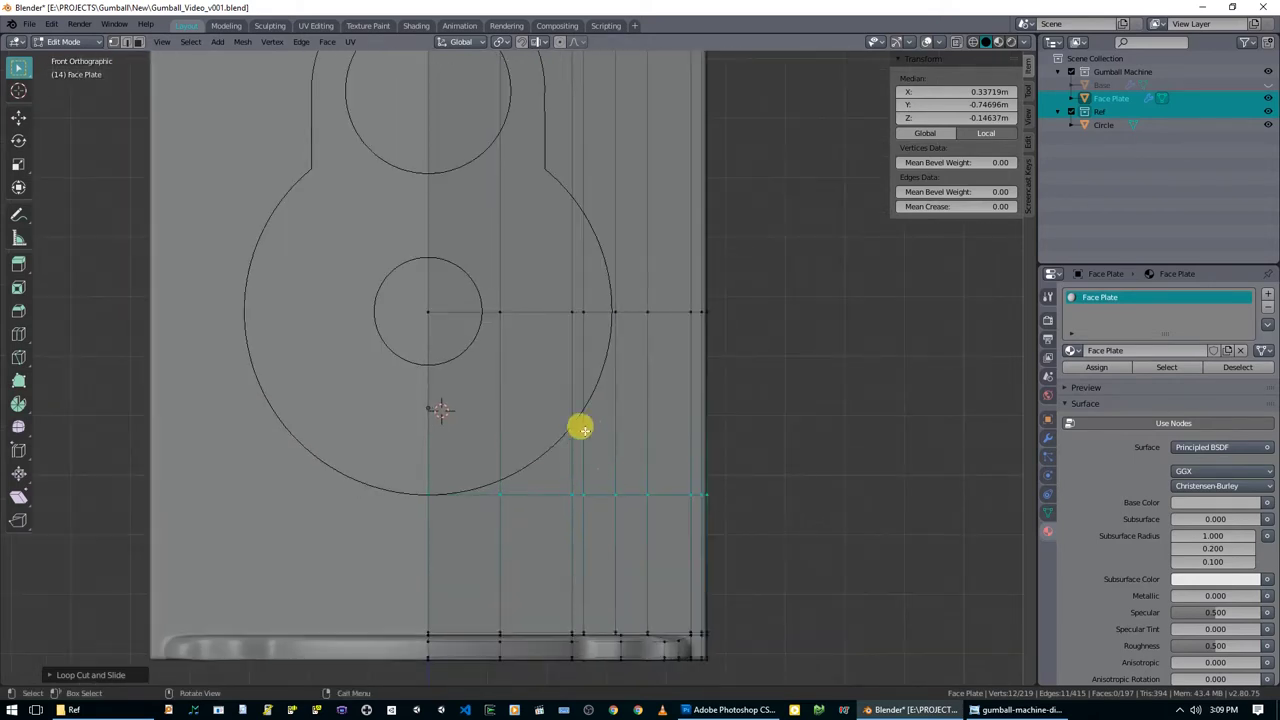
scroll(580, 304, "down", 2)
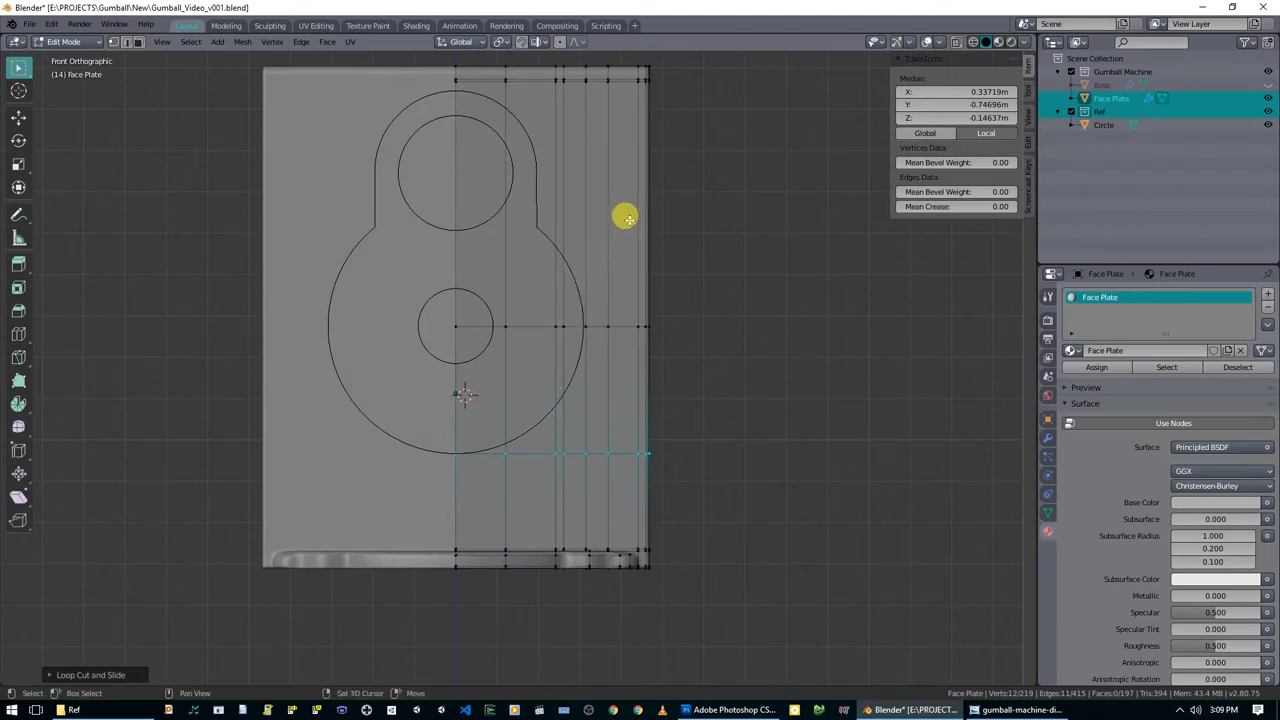
scroll(623, 214, "up", 2)
key("g")
key("g")
left_click(557, 369)
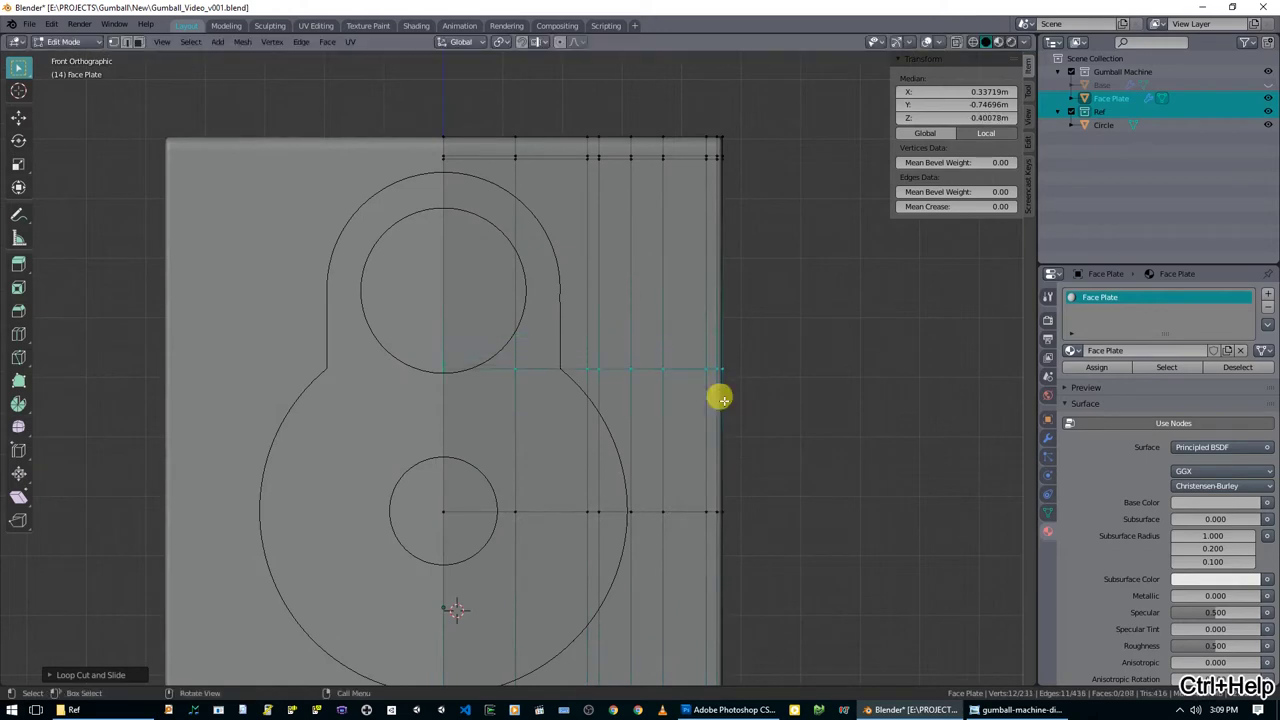
Add a horizontal loop cut near the centre of the outline's upper circle, median Z about 0.546 m.
scroll(557, 369, "up", 4, "shift")
key("g")
key("g")
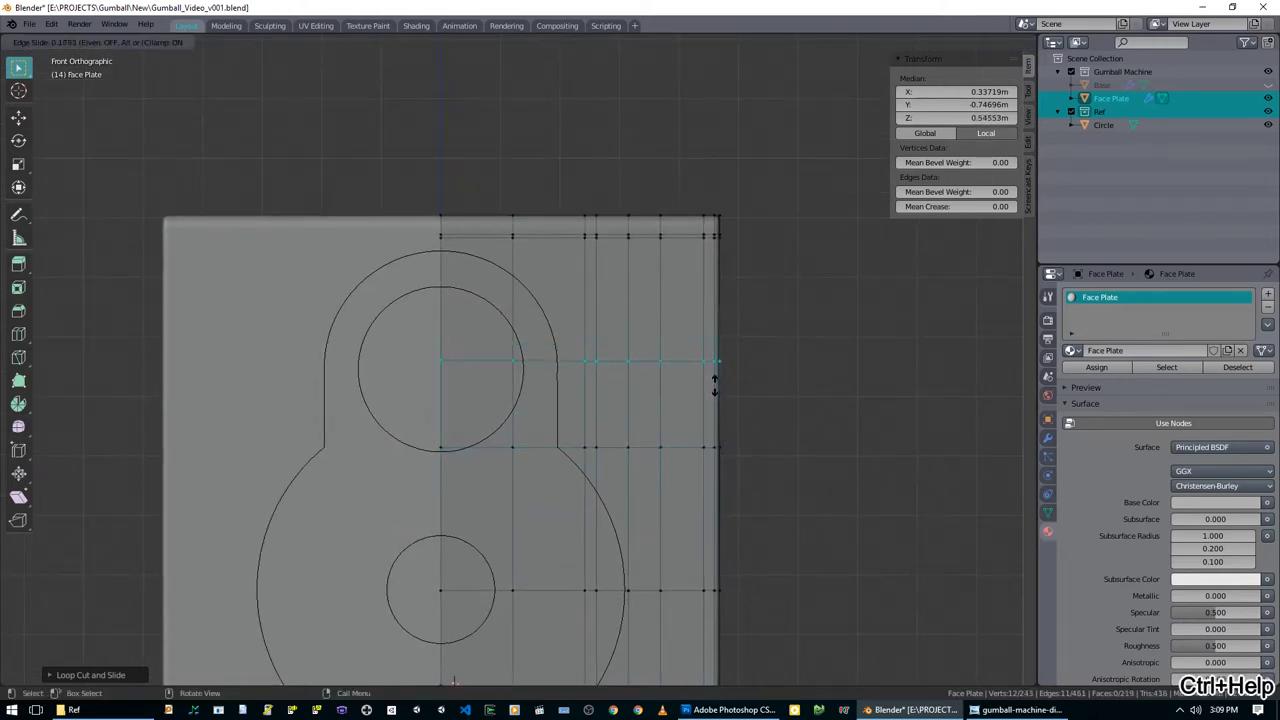
left_click(712, 378)
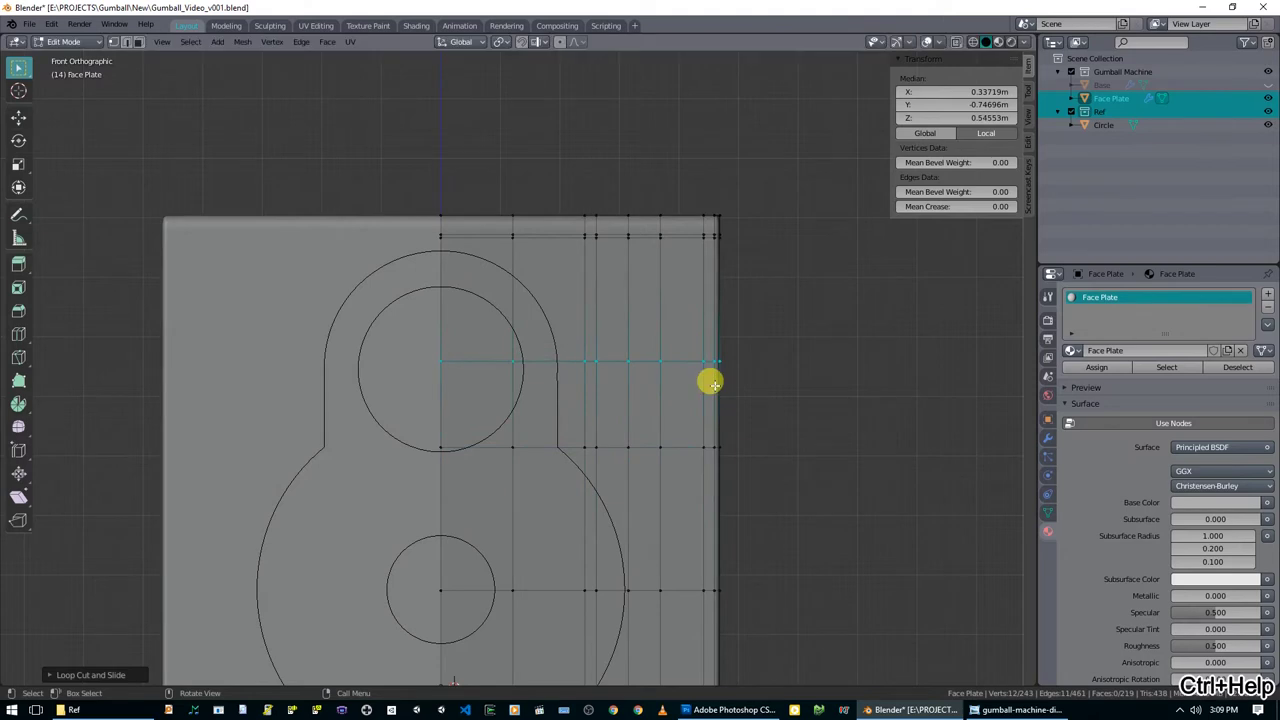
Add a horizontal loop cut across the face plate level with the top of the outline's upper arc, median Z about 0.731 m.
key("ctrl+r")
left_click(716, 291)
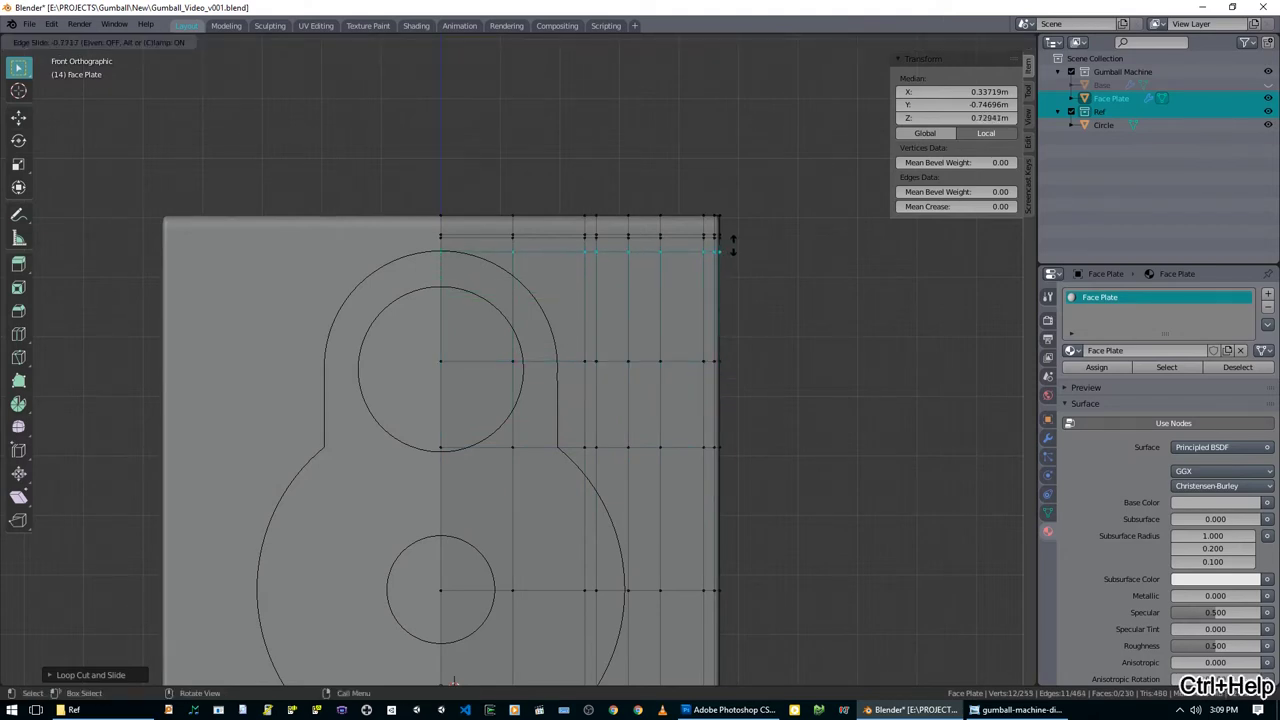
left_click(634, 346)
Select the vertices of the vertical loop just outside the outline's straight side, from the bottom lip up to the large arc's lowest level.
scroll(634, 348, "down", 2)
middle_click_drag(634, 351, 603, 246, "shift")
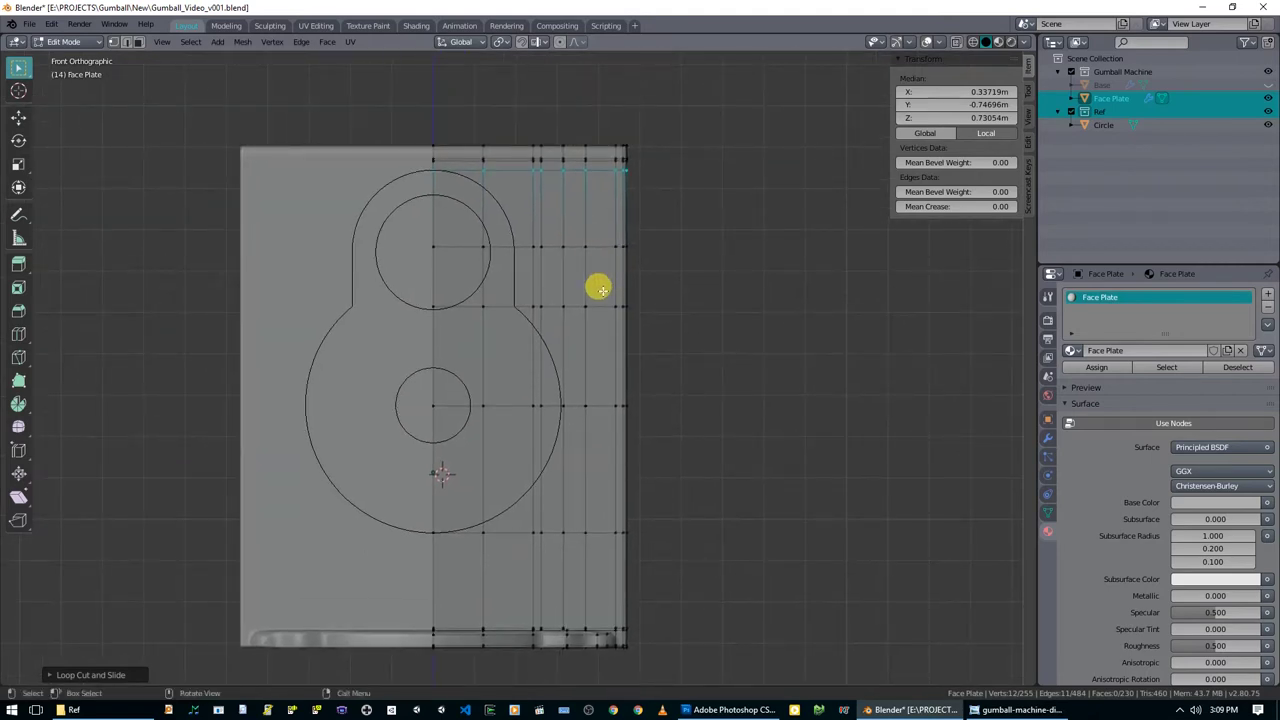
scroll(516, 485, "up", 1)
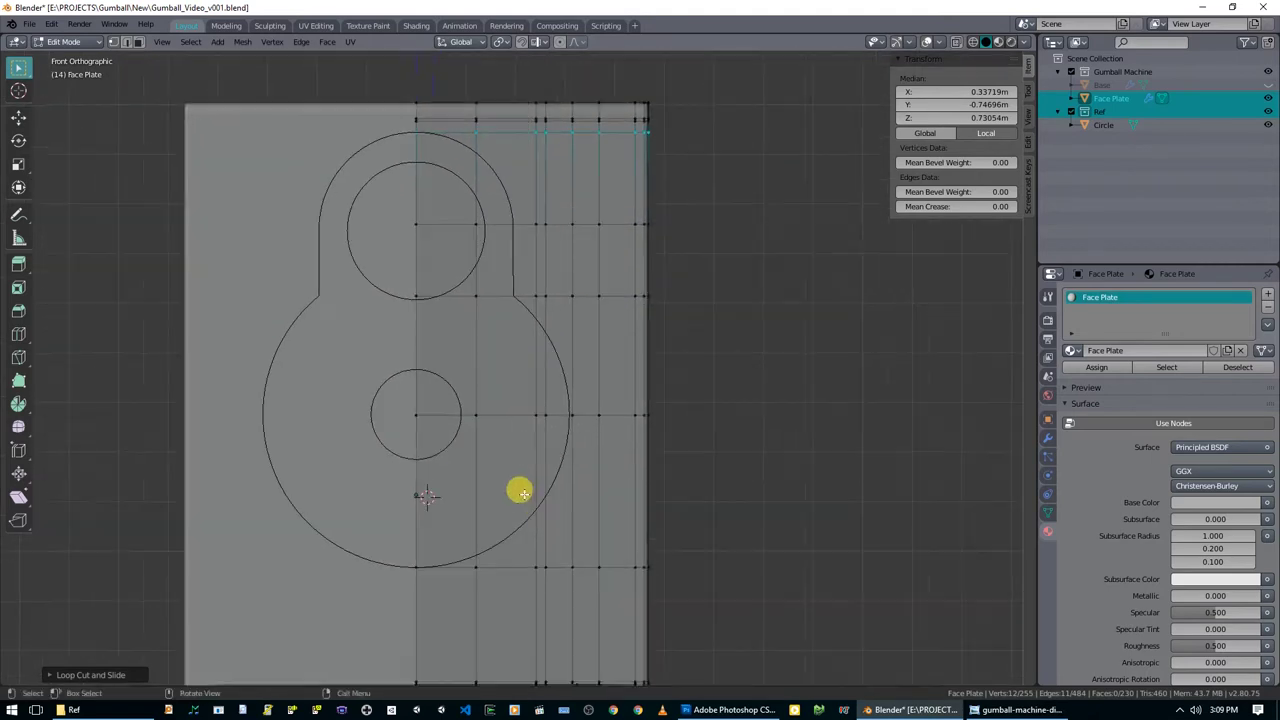
left_click(533, 545)
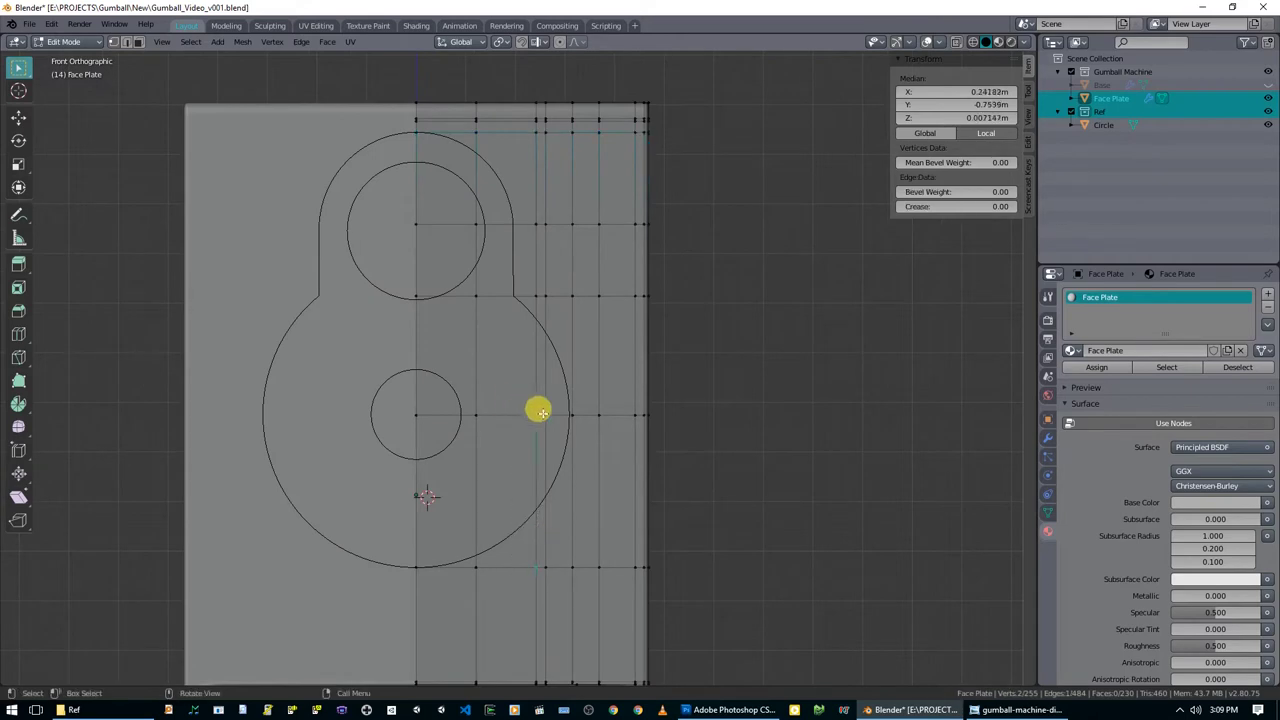
middle_click_drag(566, 460, 559, 520)
middle_click_drag(559, 520, 494, 161, "shift")
scroll(506, 331, "up", 2)
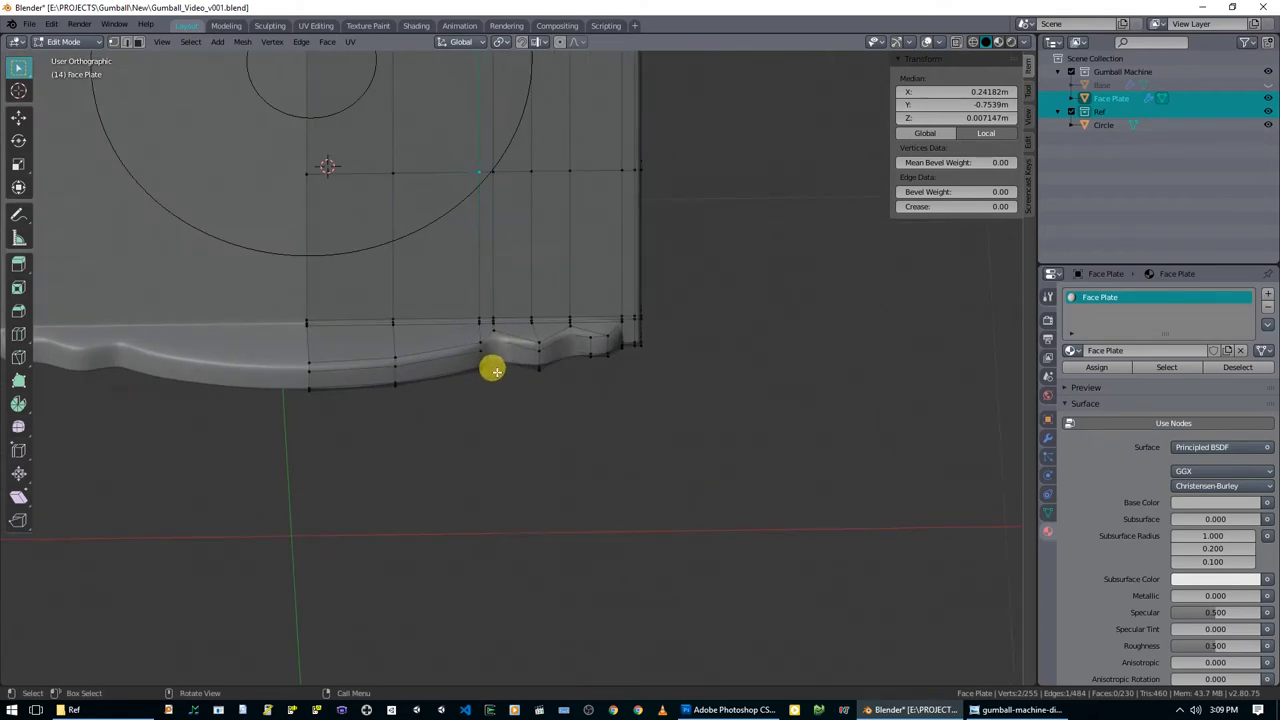
scroll(497, 372, "up", 2)
key("alt+a")
left_click_drag(470, 316, 454, 287)
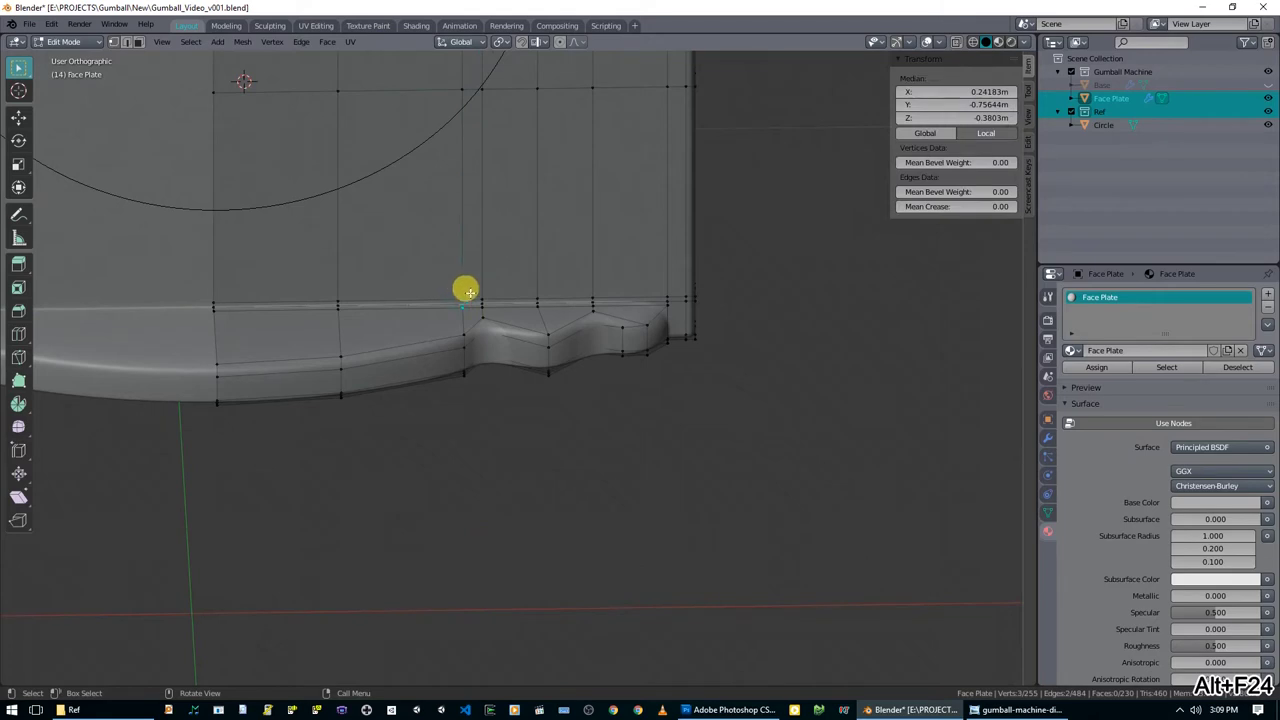
scroll(494, 220, "down", 2)
middle_click_drag(494, 220, 500, 371, "shift")
left_click(499, 393, "shift")
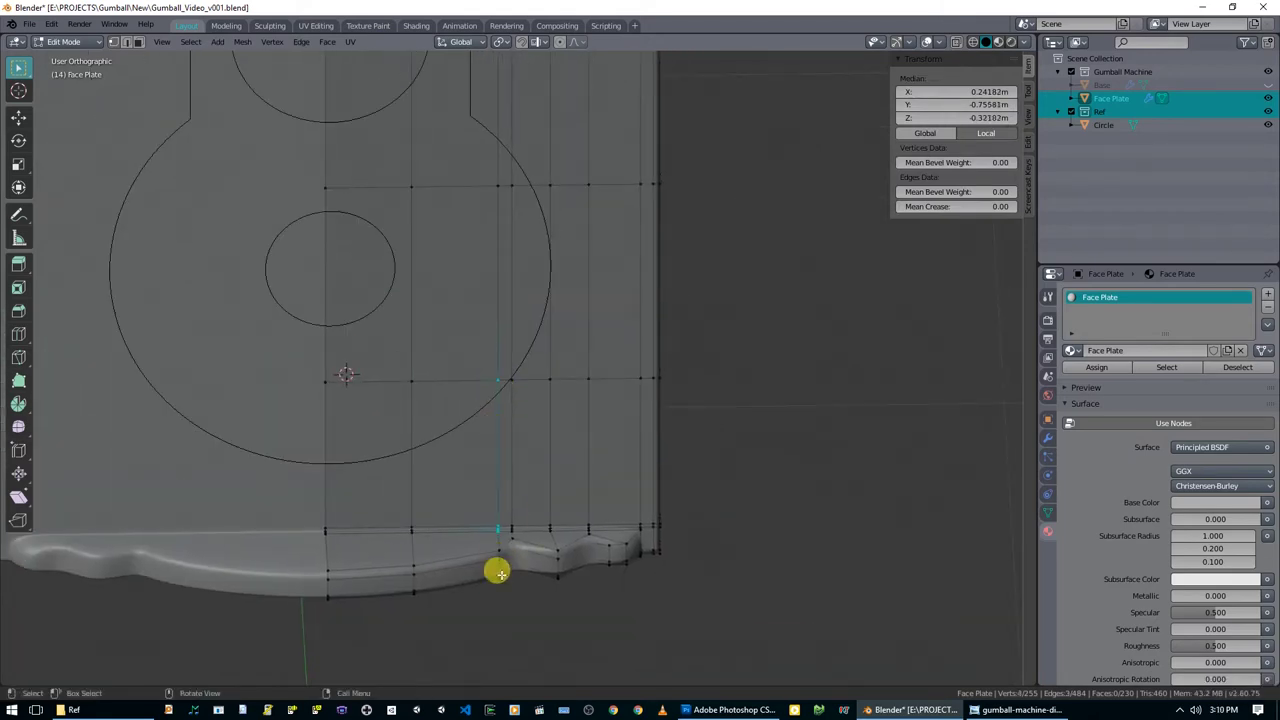
Extend the vertex selection up the same vertical loop and over the plate's top, leaving out the bottom lip.
middle_click_drag(497, 543, 536, 451)
left_click_drag(531, 456, 506, 171)
middle_click_drag(506, 171, 555, 385)
left_click_drag(548, 370, 531, 271)
middle_click_drag(531, 271, 522, 302)
key("q")
scroll(523, 426, "up", 7)
left_click(507, 337, "shift")
left_click(507, 353, "shift")
middle_click_drag(545, 392, 506, 157)
scroll(443, 409, "up", 2)
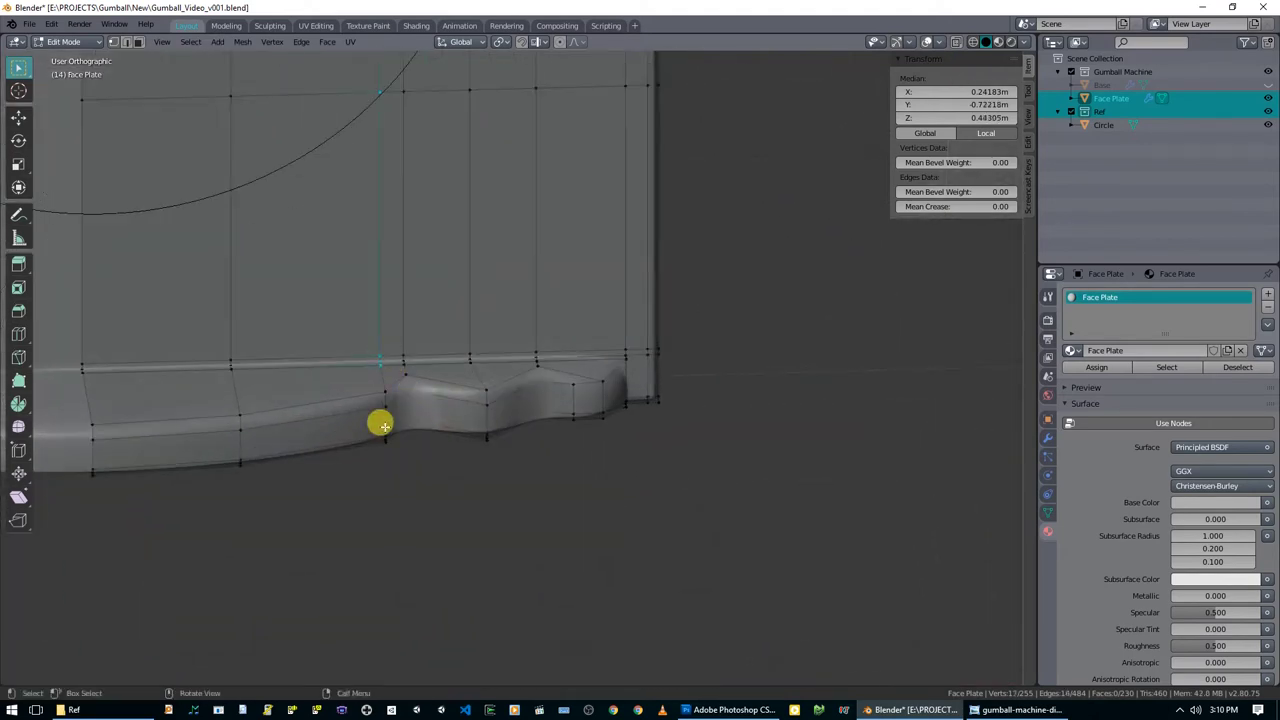
Slide the selected vertical edges inward to the outline's straight side, median X about 0.188 m.
middle_click_drag(397, 421, 543, 438)
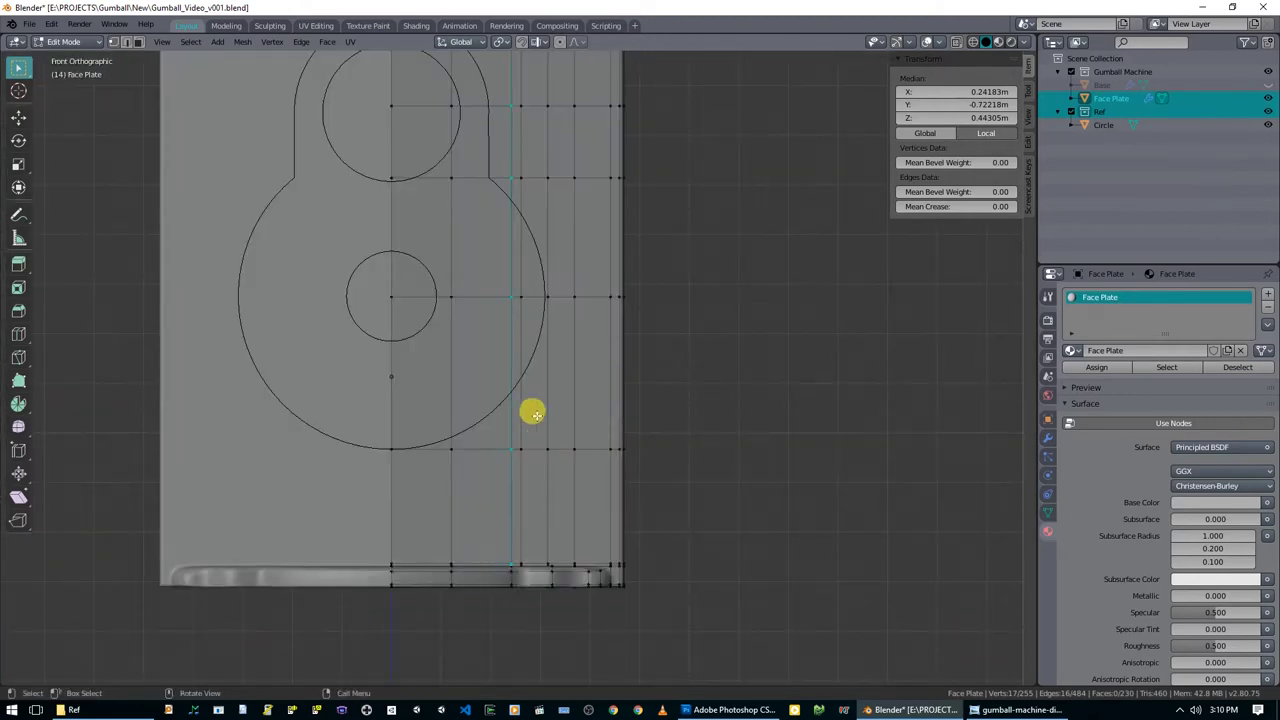
key("g")
key("g")
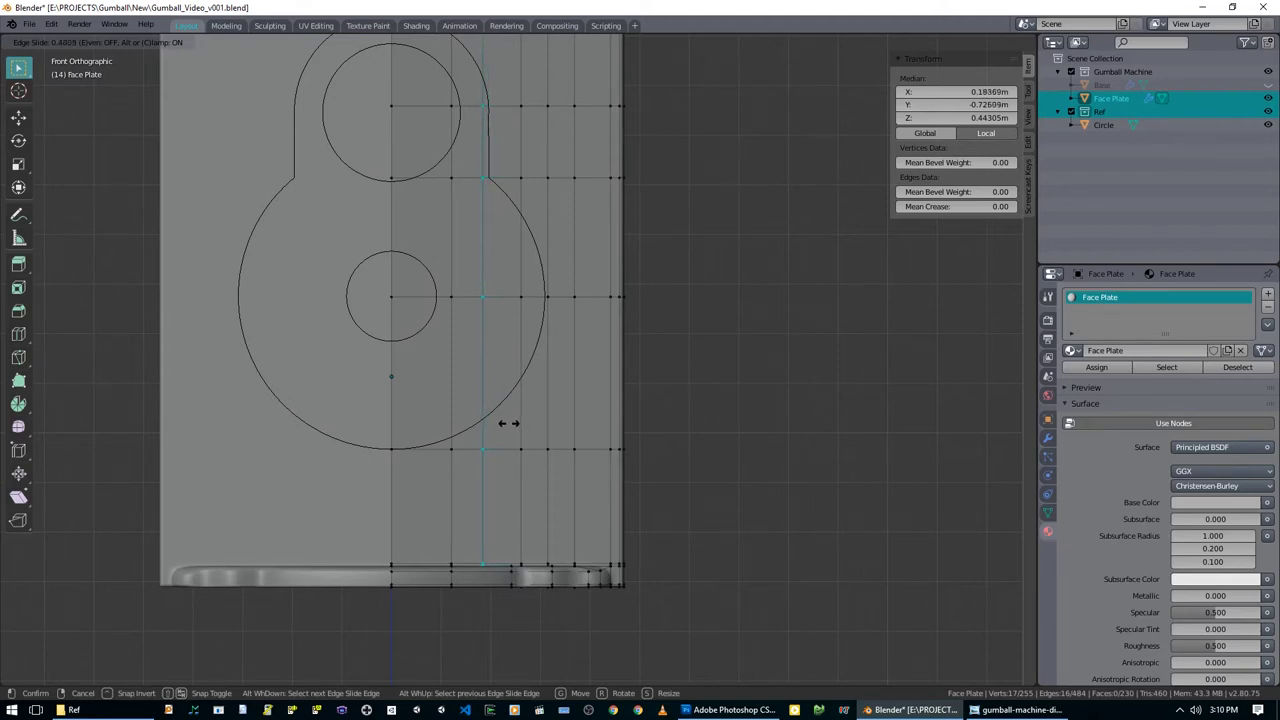
left_click(500, 418)
Select the vertical edge loop nearest the plate's centre line and deselect its bottom lip vertices, using X-ray.
middle_click_drag(489, 409, 475, 481)
left_click(457, 372, "alt")
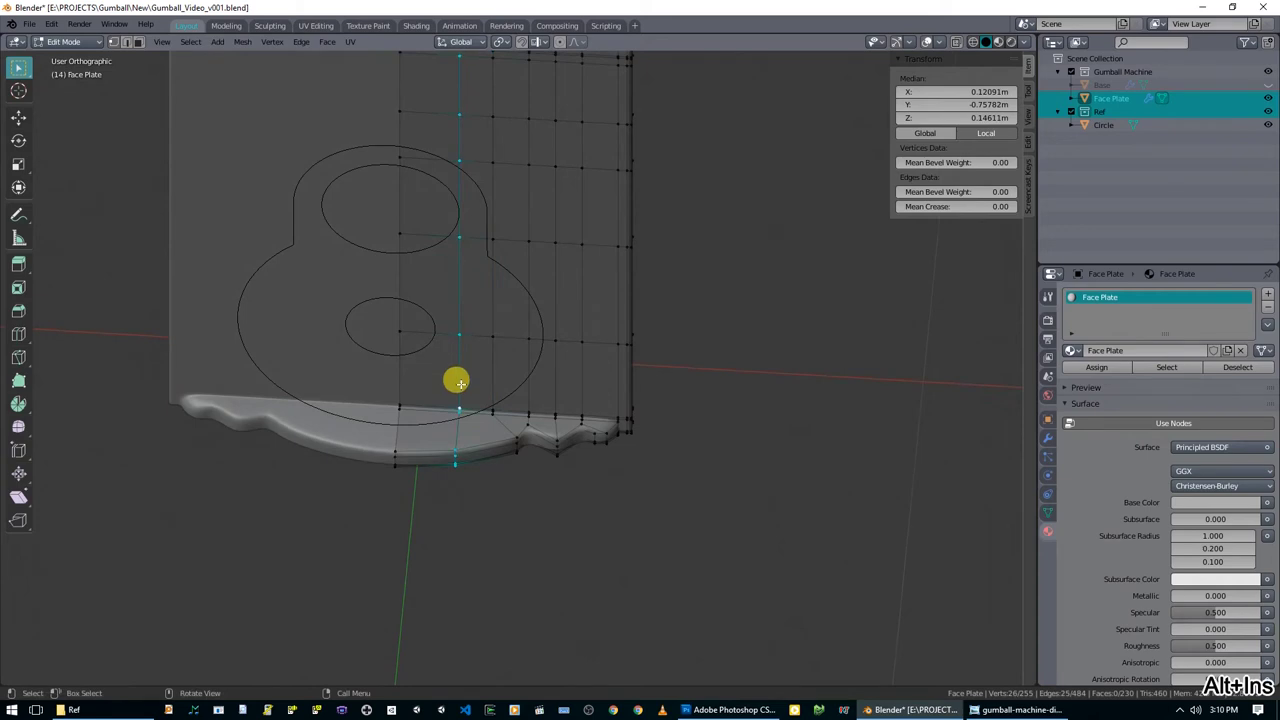
key("z")
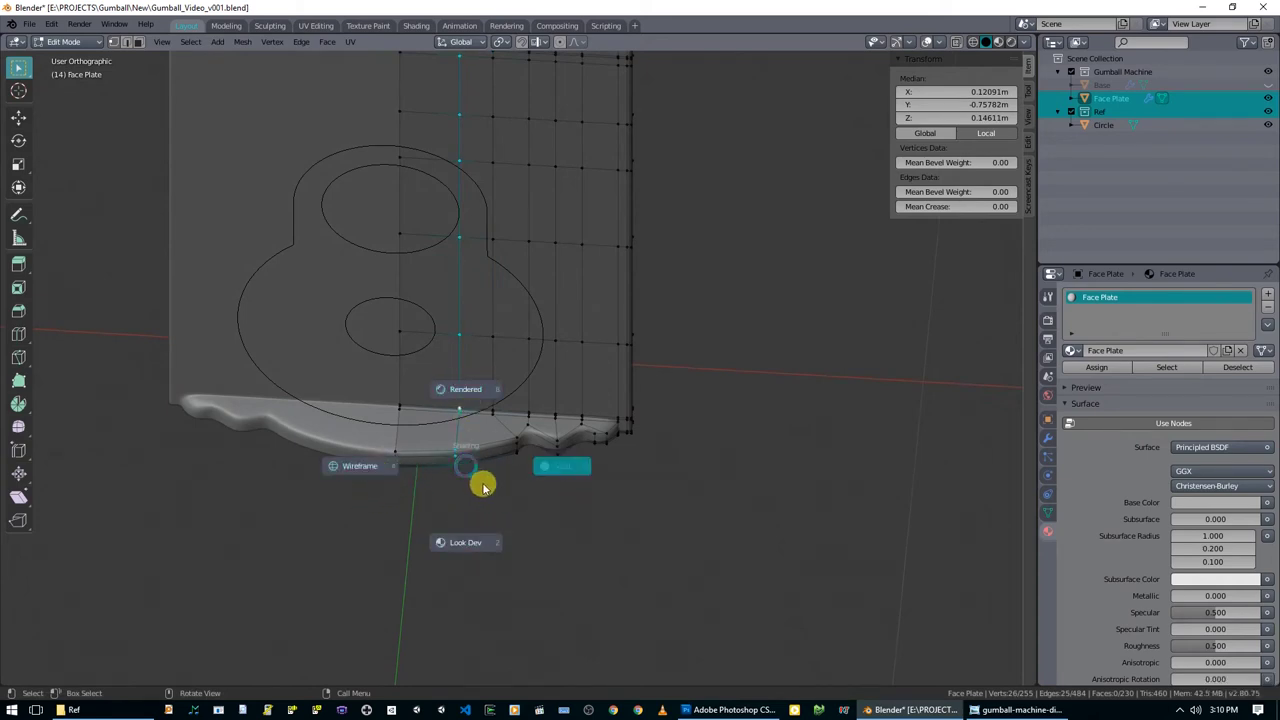
key("alt+z")
mouse_move(474, 460)
middle_mouse_down()
mouse_move(434, 434)
mouse_move(491, 491)
mouse_move(511, 537)
mouse_move(497, 523)
middle_mouse_up()
key("c")
key("Escape")
scroll(480, 509, "down", 4)
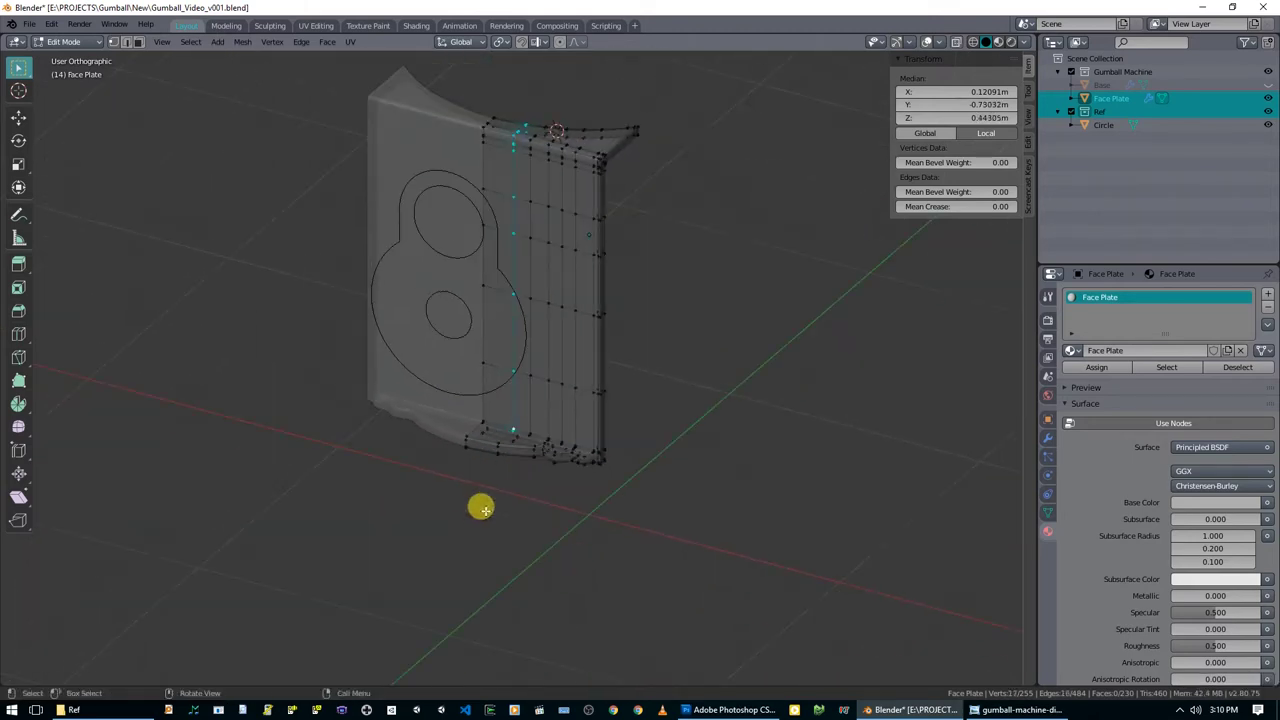
Slide the selected vertical edges inward to the side of the outline's small lower circle, median X about 0.096 m.
key("KP_1")
scroll(540, 362, "up", 2)
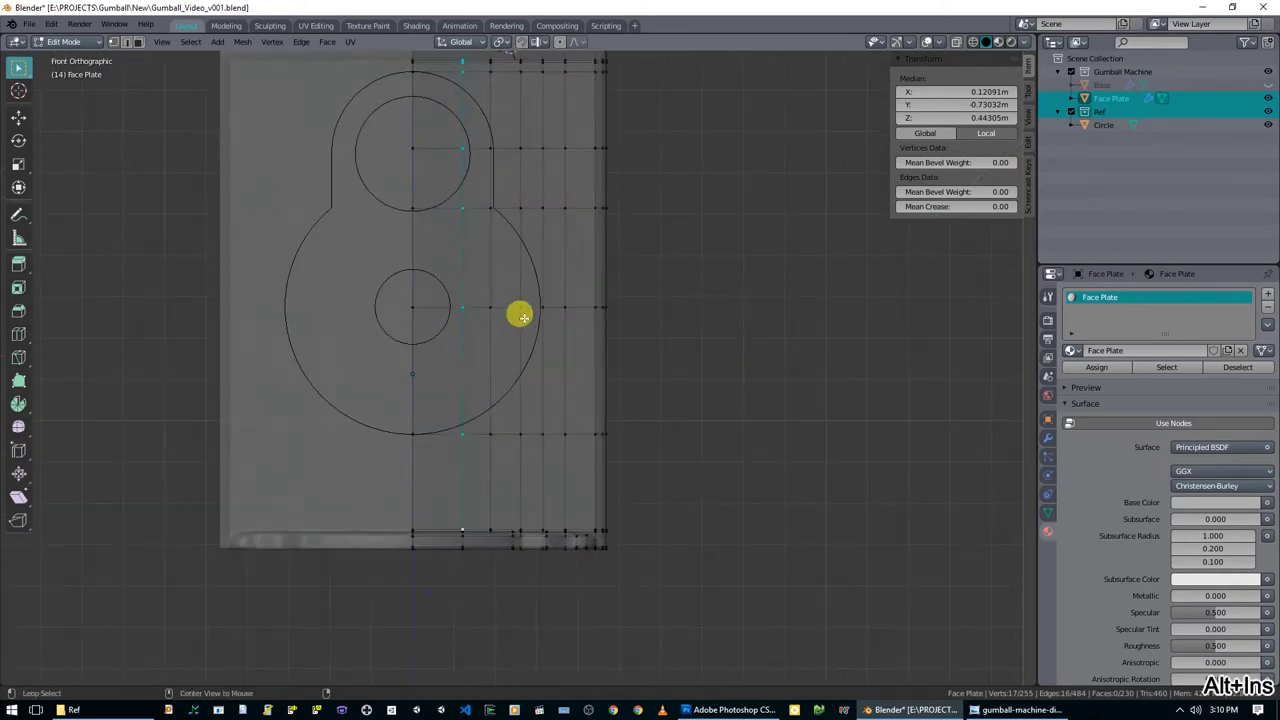
key("g")
key("g")
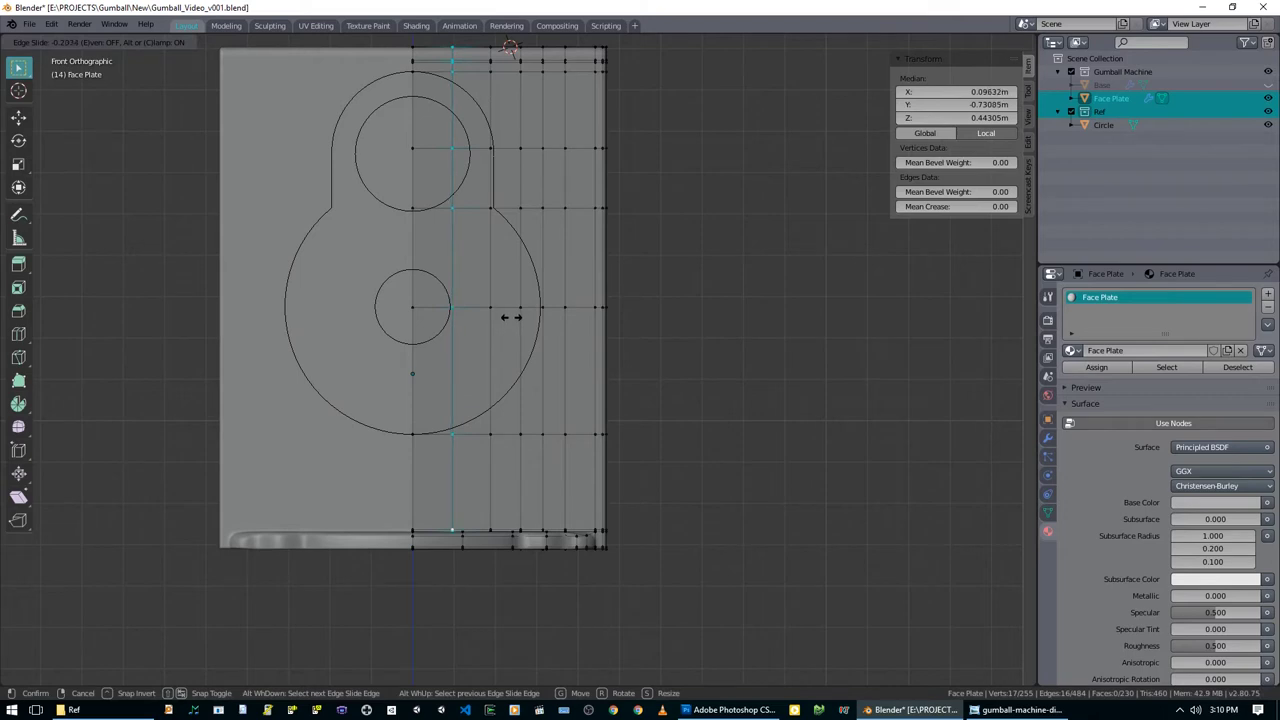
left_click(510, 316)
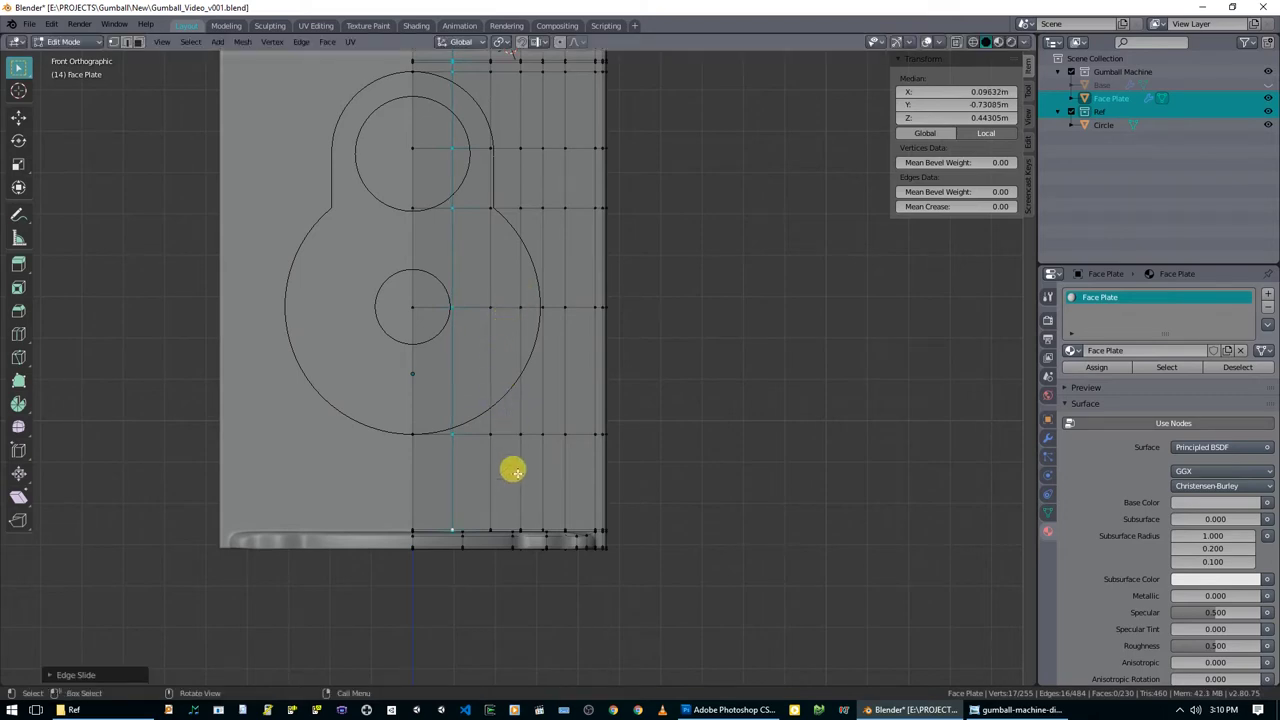
Select the vertical edge loop beside the outline's straight side and deselect its bottom lip vertices, using X-ray.
middle_click_drag(503, 402, 500, 449)
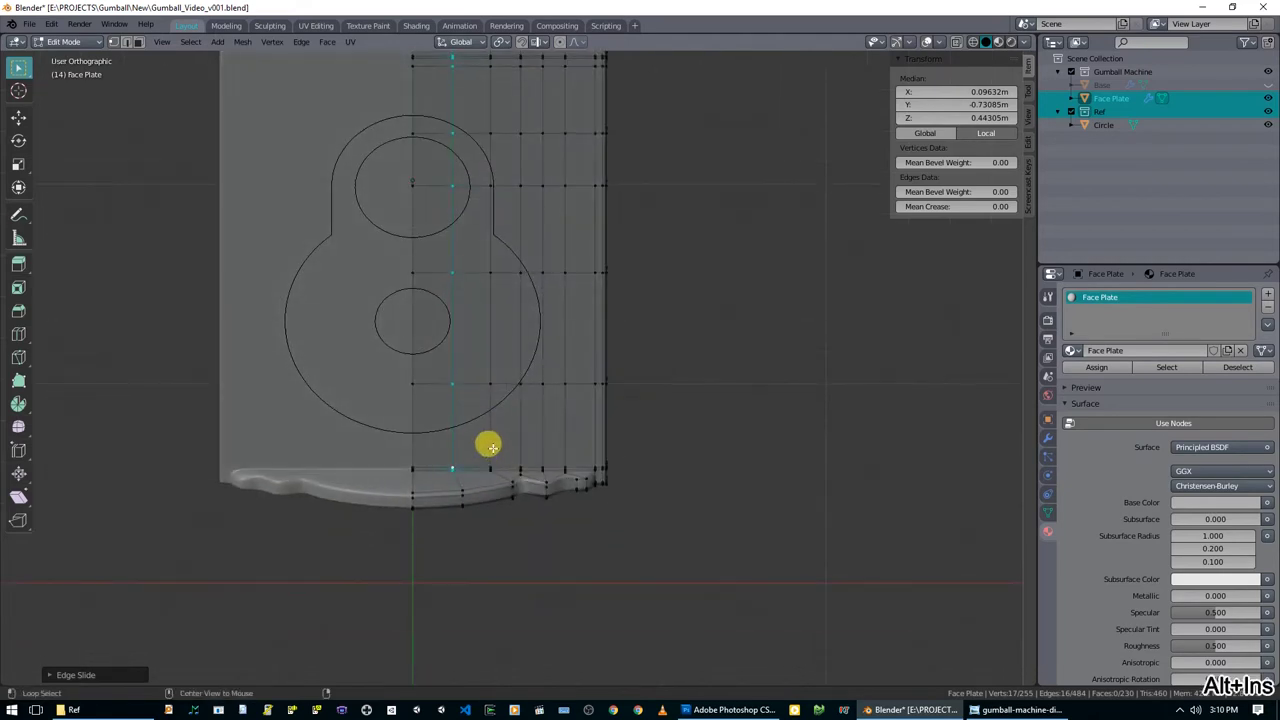
key("z")
left_click(526, 496)
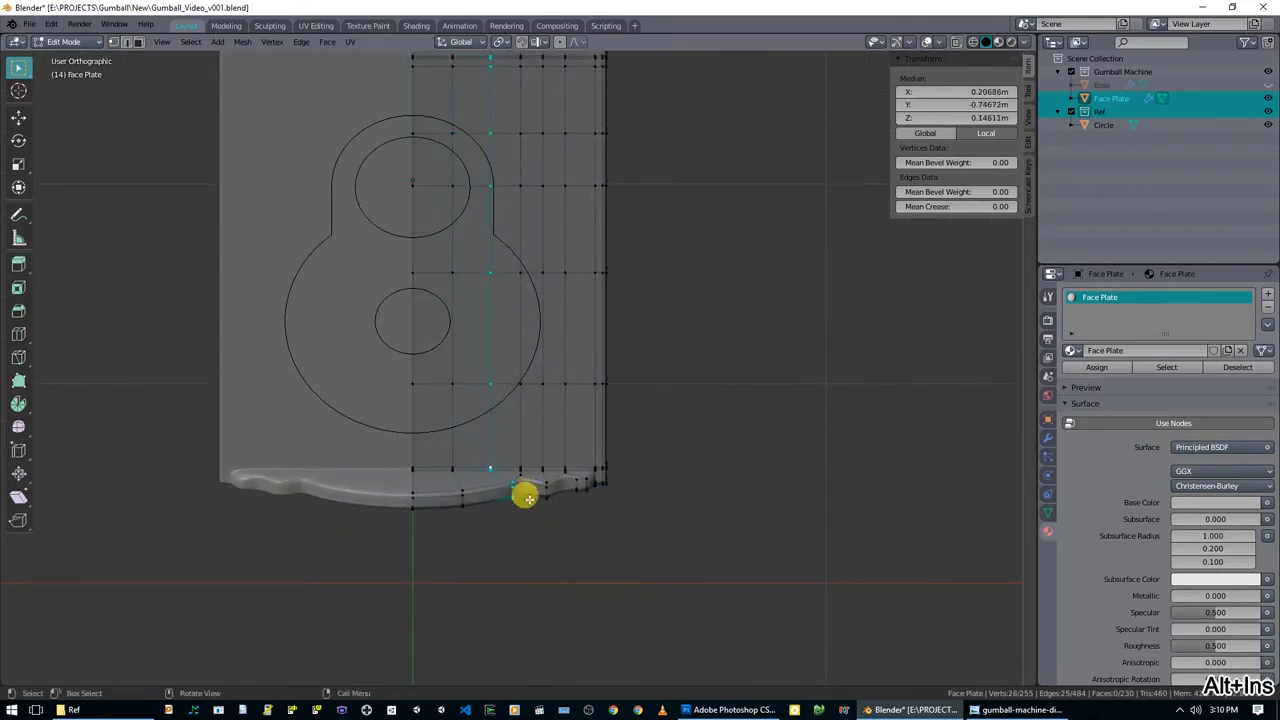
key("alt+z")
middle_click_drag(520, 471, 536, 542)
key("b")
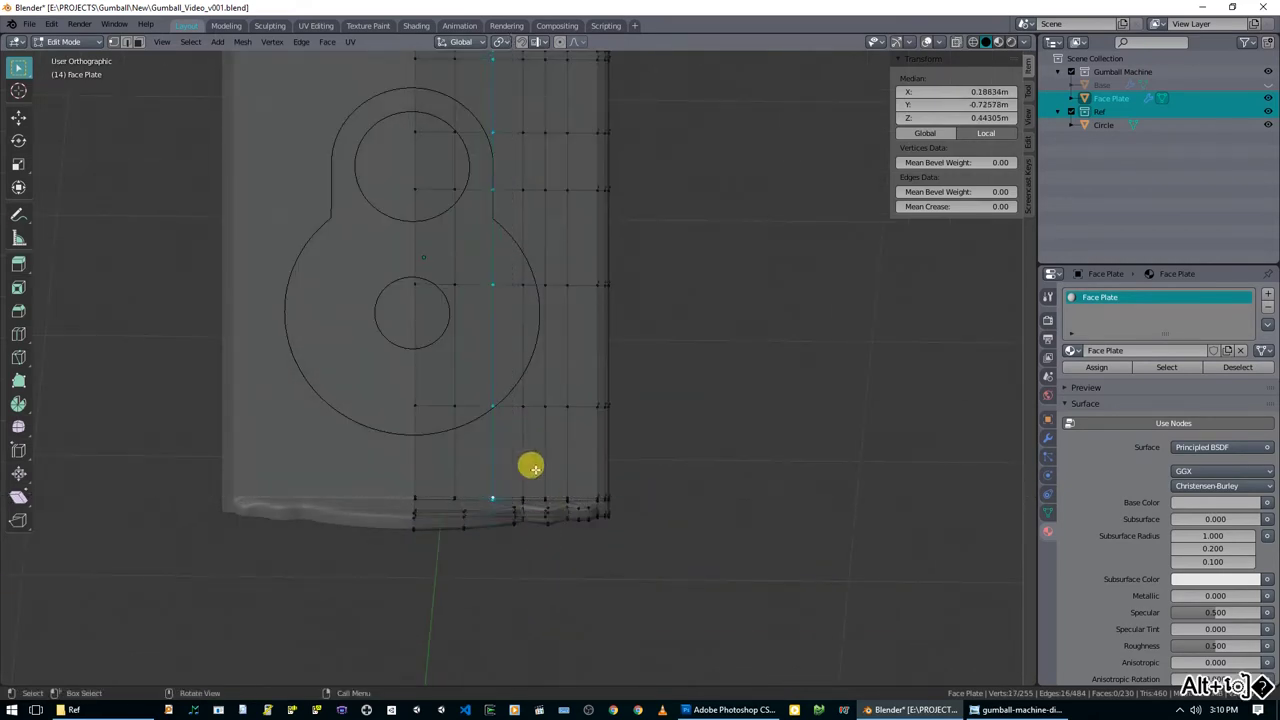
key("alt+z")
Slide the selected vertical edges outward to meet the corner between the outline's straight side and large arc, median X about 0.195 m.
key("KP_1")
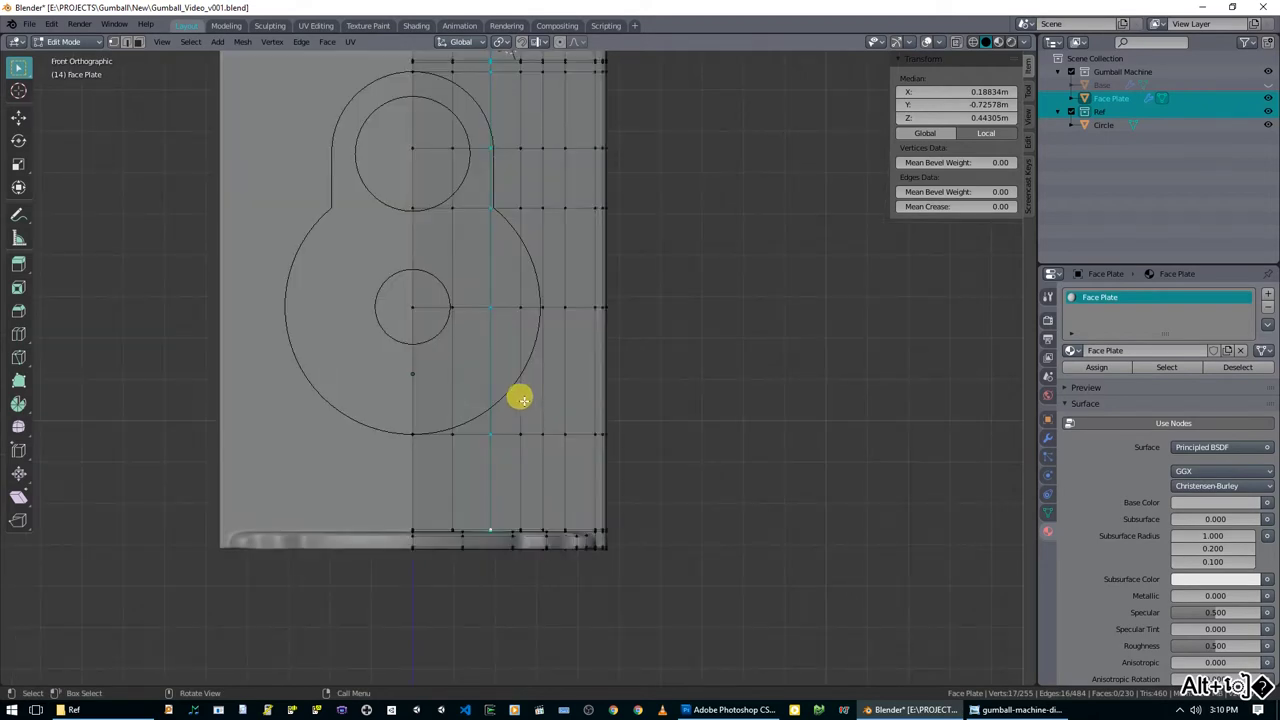
key("g")
key("g")
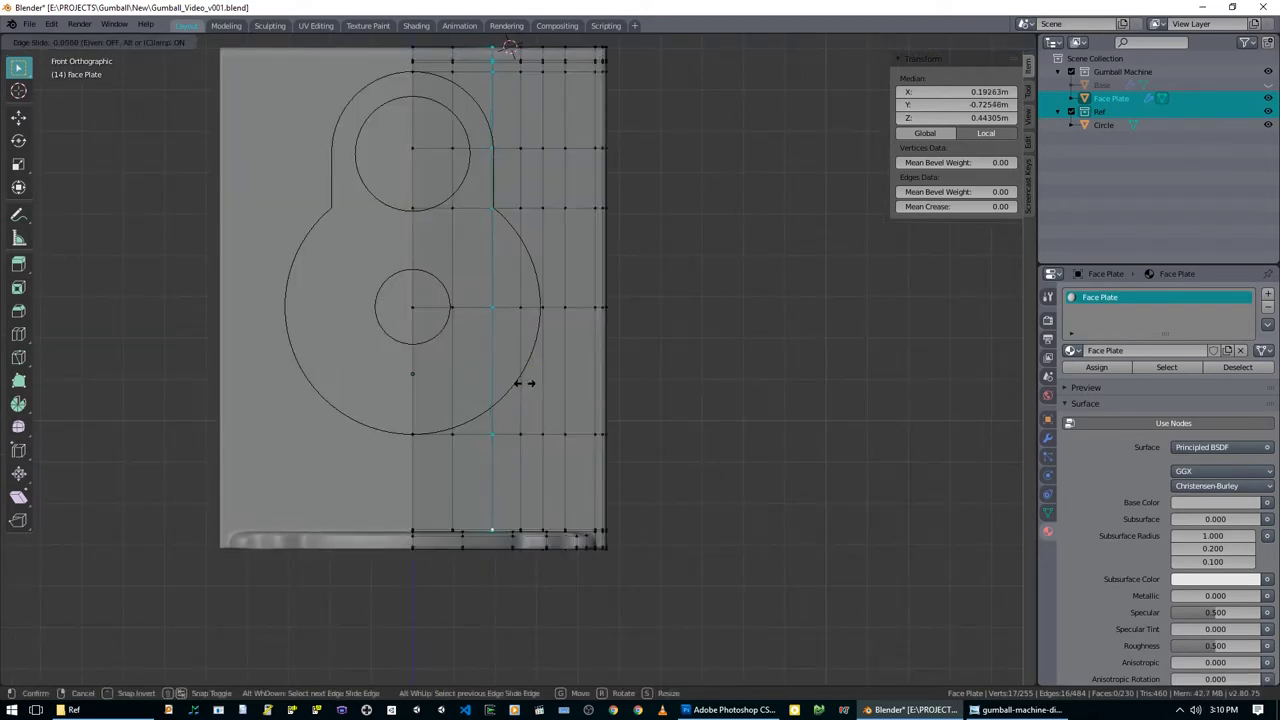
left_click(525, 380)
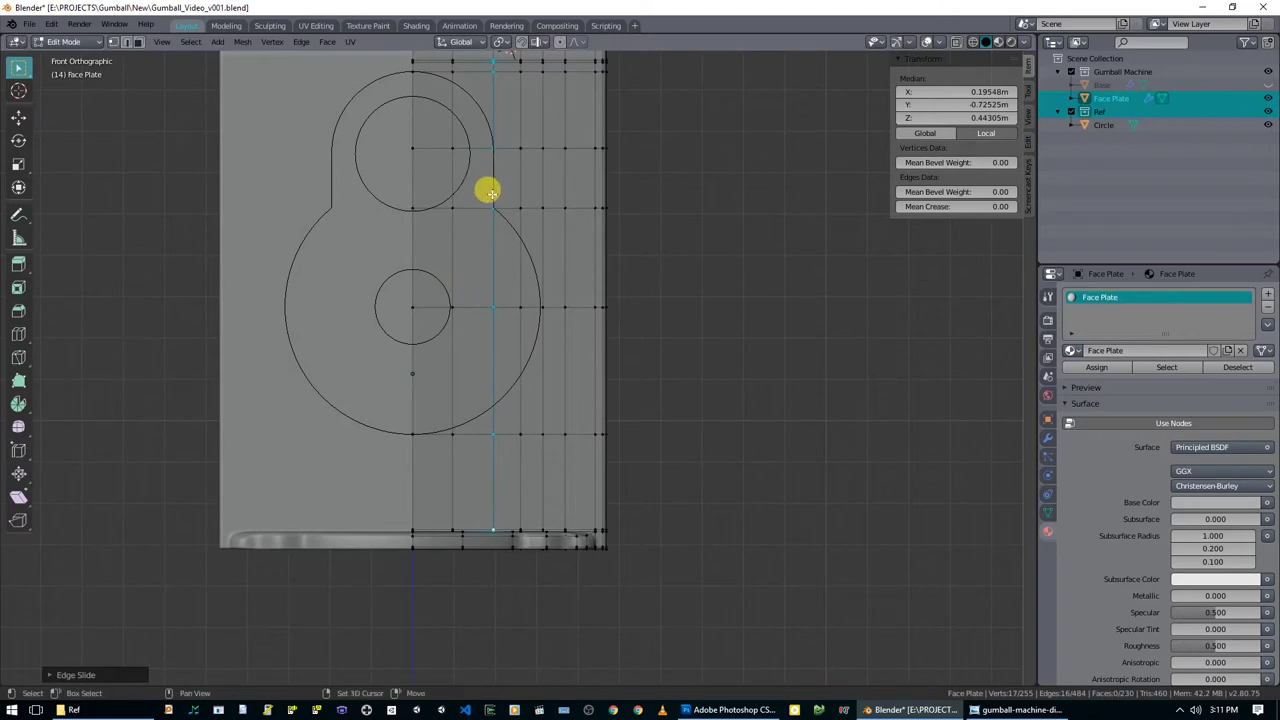
Select the vertices beside the centre line in the row below the large arc and raise them along Z to about -0.131 m.
scroll(490, 220, "up", 3)
middle_click_drag(515, 427, 497, 251, "shift")
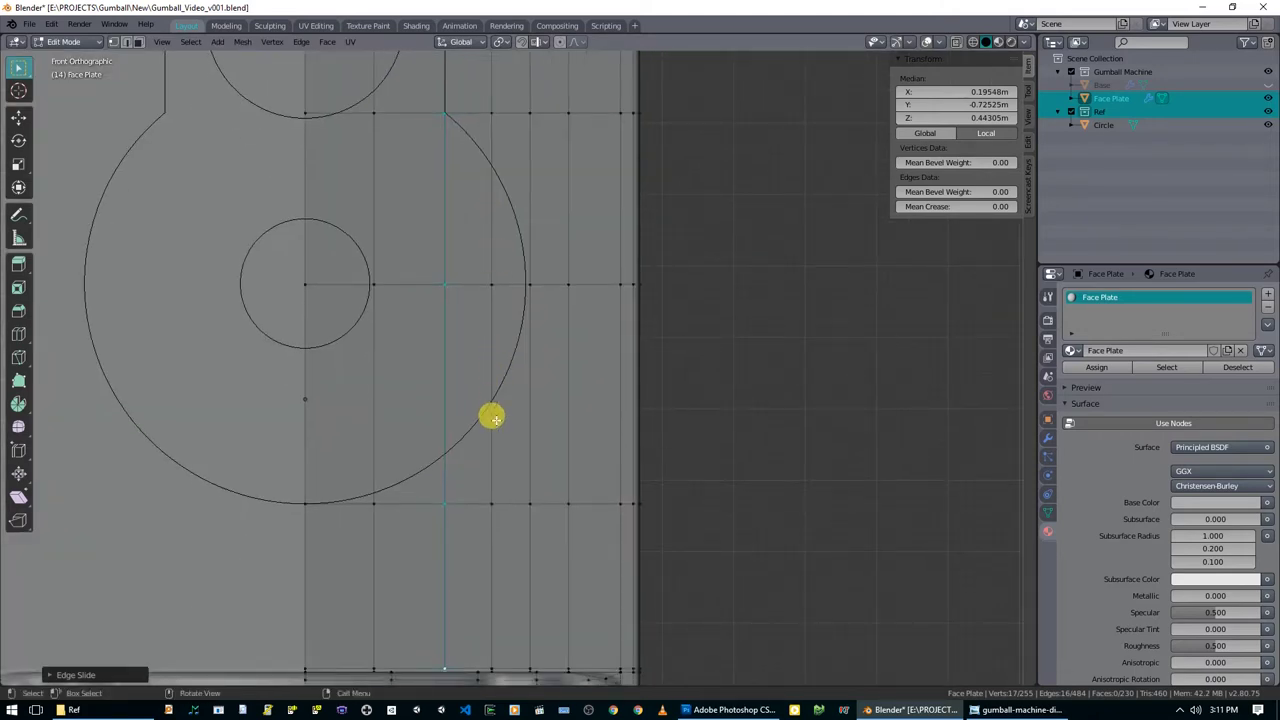
left_click(380, 510)
scroll(403, 542, "up", 2)
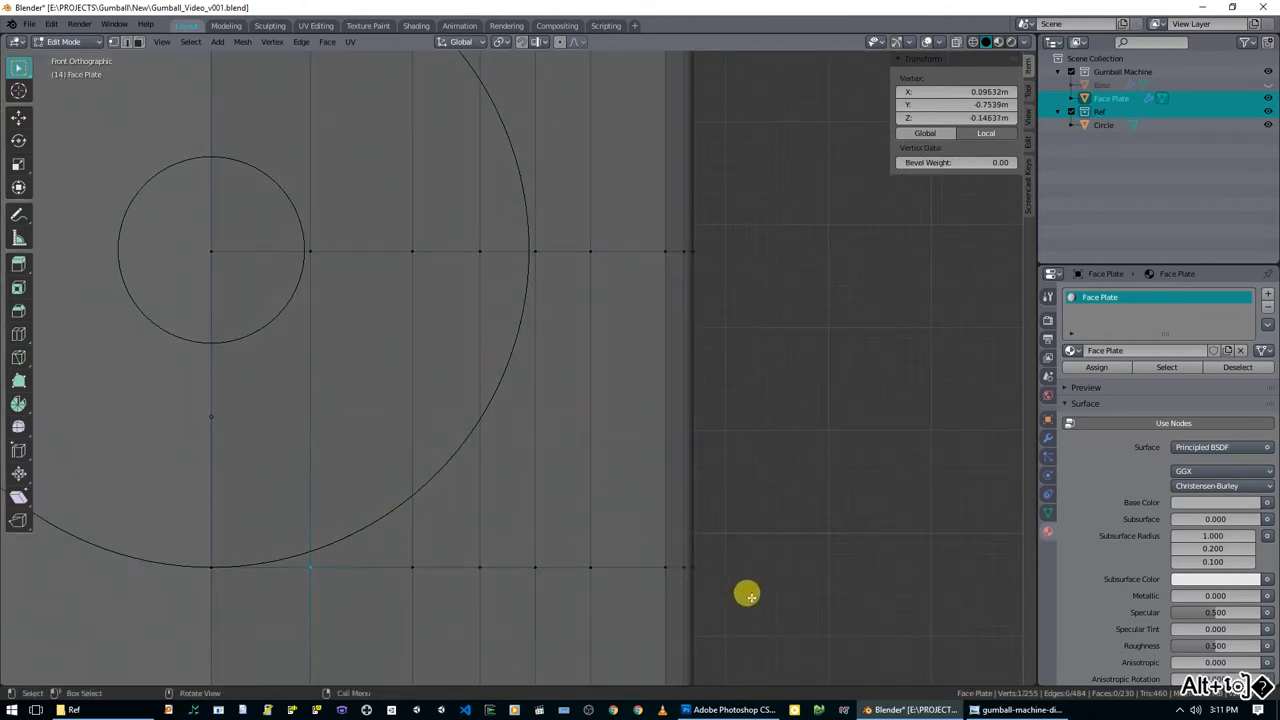
left_click_drag(750, 600, 305, 548)
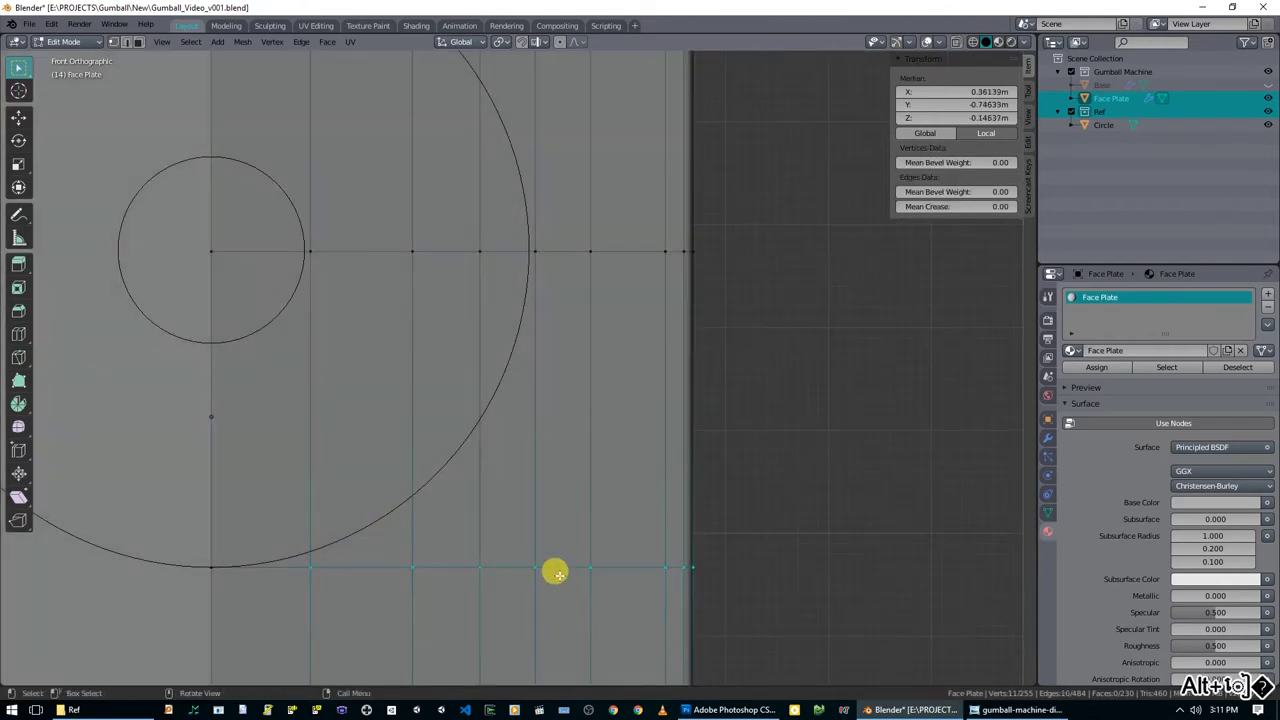
key("g")
key("z")
left_click(500, 555)
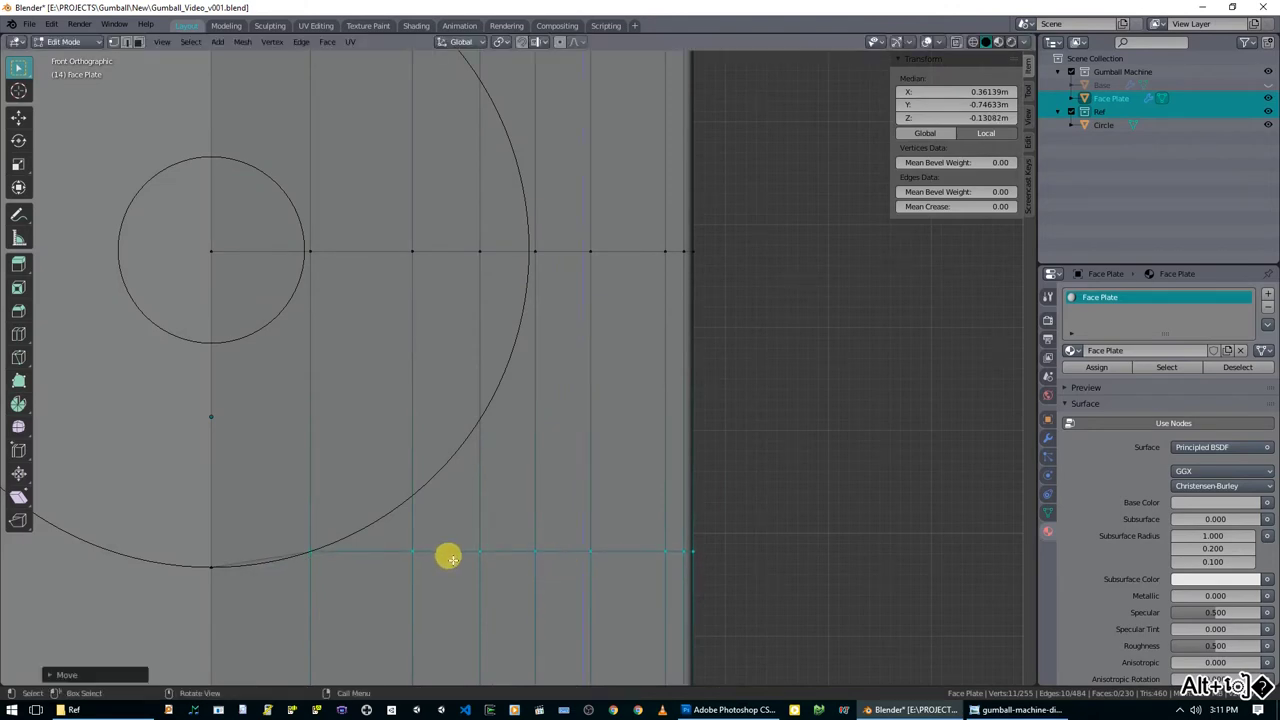
Deselect the row's innermost selected vertex and raise the rest along Z until the second vertical loop meets the arc, about -0.076 m.
left_click(310, 550, "shift")
key("g")
key("z")
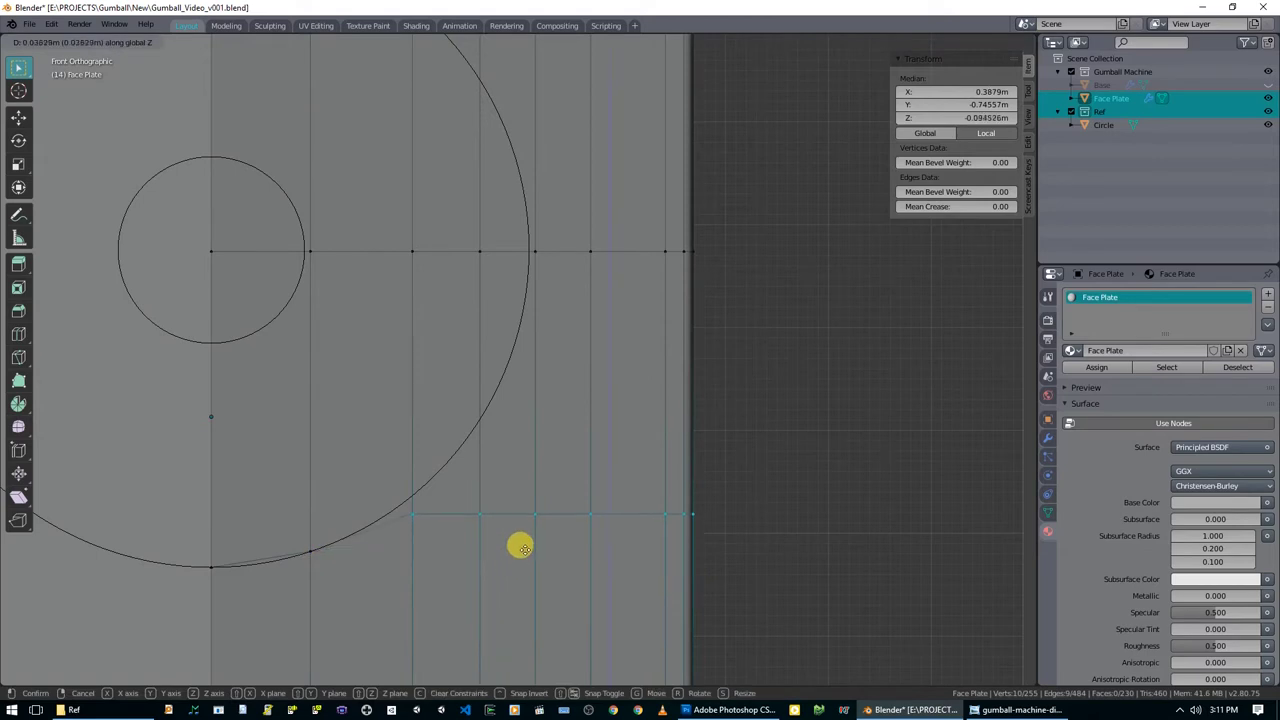
left_click(531, 535)
Drop the second loop's vertex from the selection and raise the rest along Z to the arc at the third loop, about -0.003 m.
left_click(412, 496, "shift")
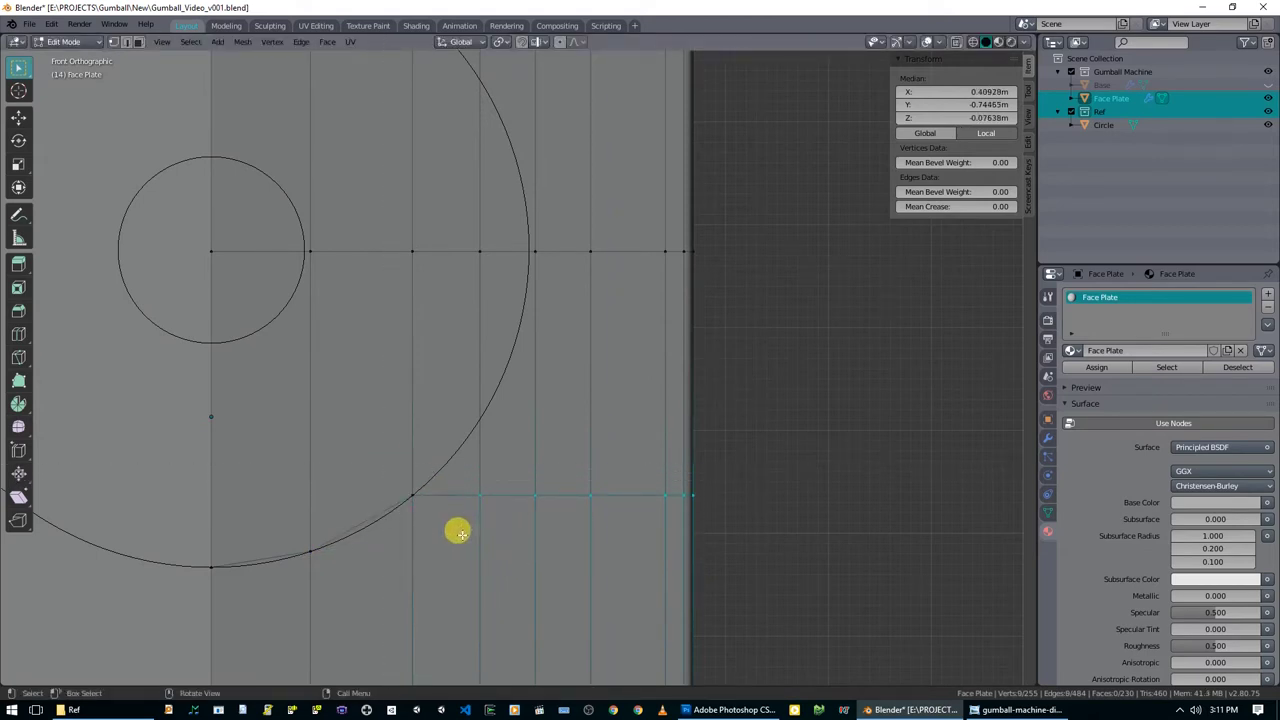
key("g")
key("z")
left_click(513, 466)
Drop the third loop's vertex from the selection and raise the remaining outer vertices along Z to about 0.082 m.
left_click(481, 424, "shift")
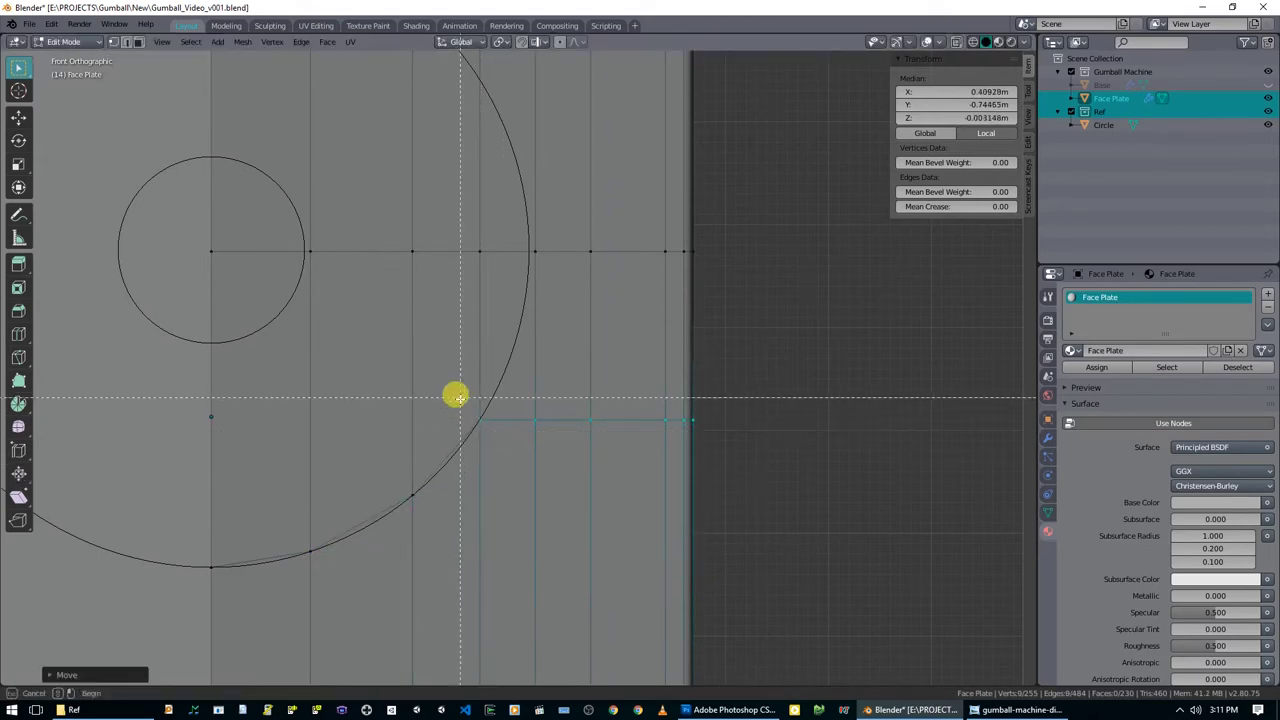
key("g")
key("z")
left_click(548, 397)
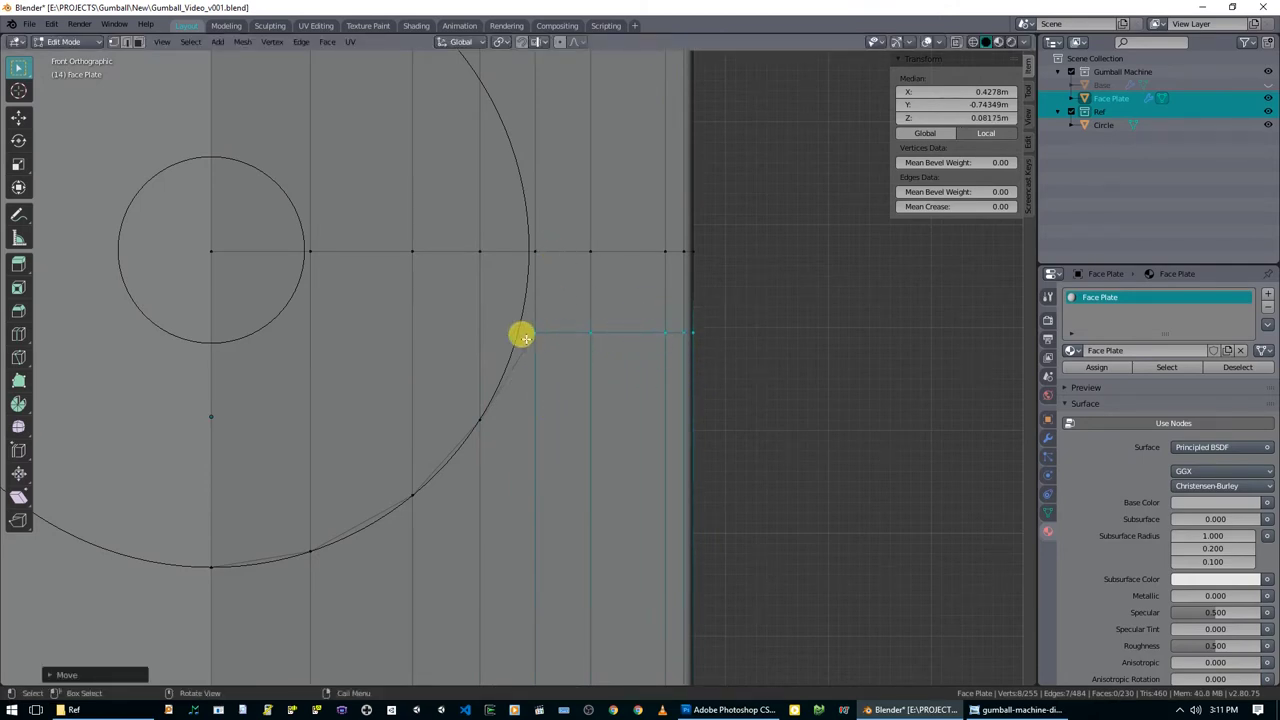
Select the vertical edge loop just outside the large arc's widest point and deselect its bottom lip vertices, using X-ray.
scroll(579, 456, "down", 4)
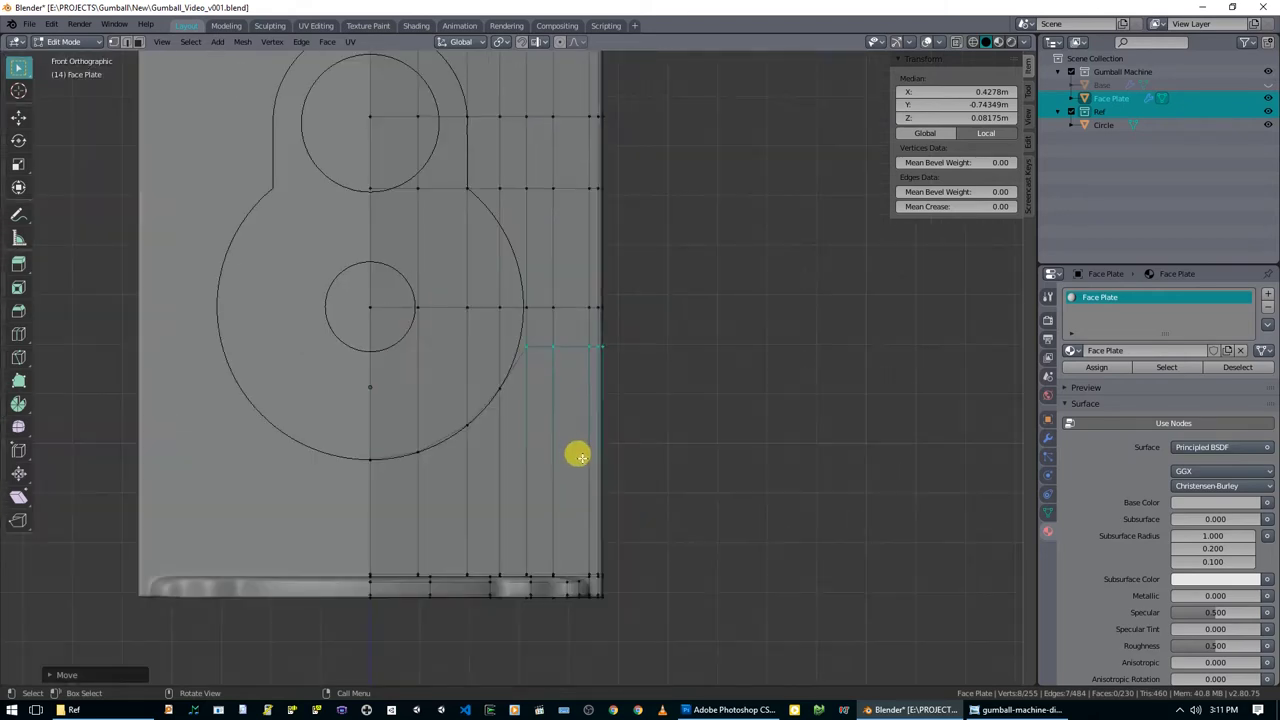
left_click(522, 483, "alt")
scroll(550, 453, "down", 2)
scroll(566, 399, "up", 1)
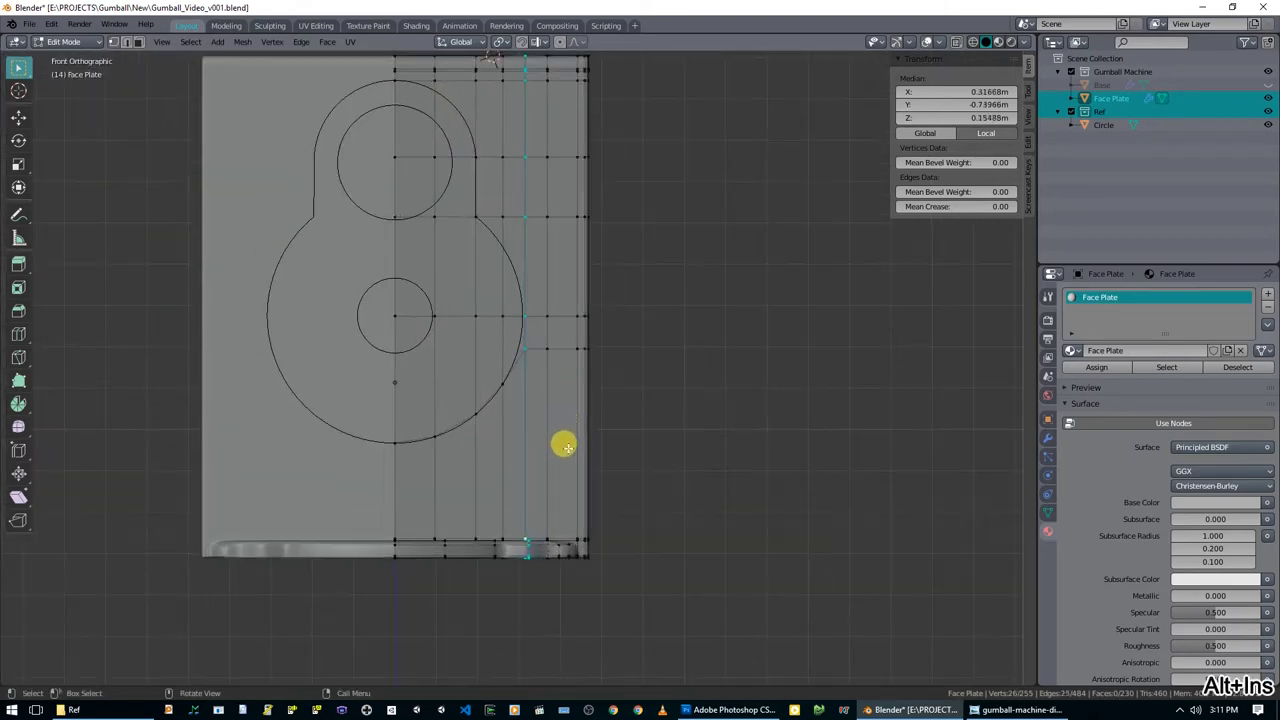
middle_click_drag(579, 517, 566, 546)
scroll(575, 556, "up", 2)
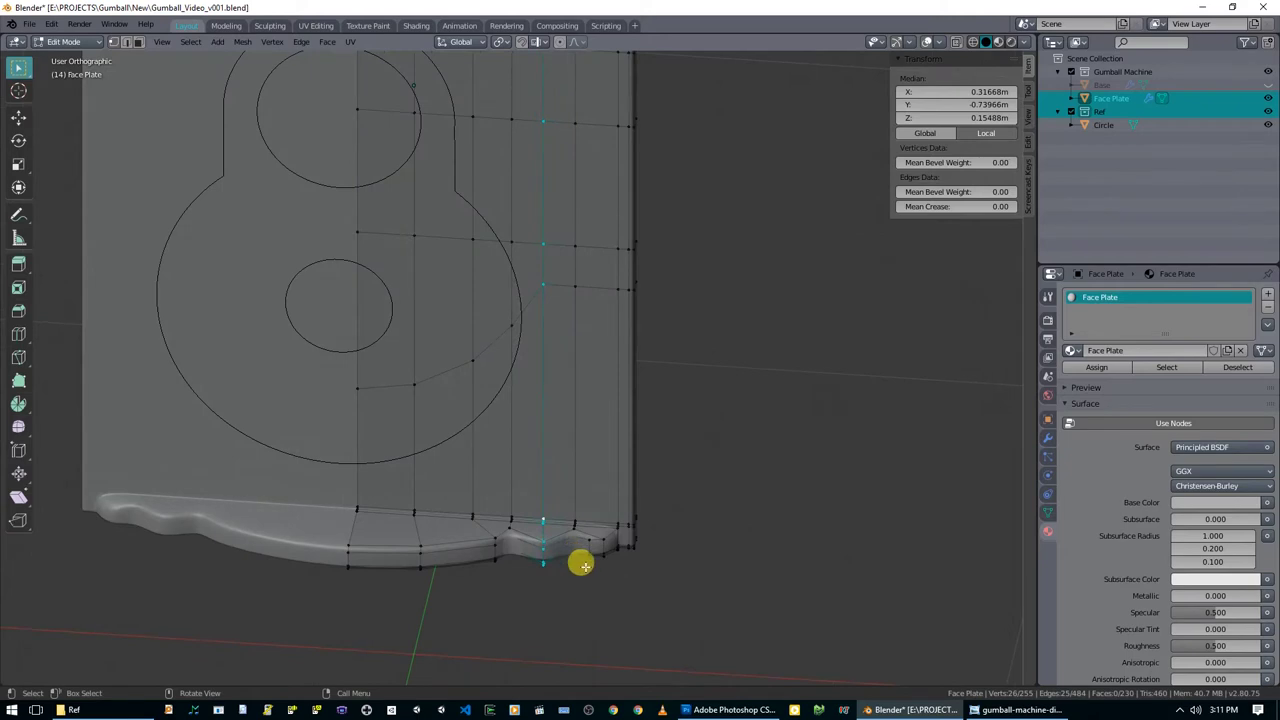
key("alt+z")
middle_click_drag(563, 560, 668, 515)
key("c")
key("Escape")
key("alt+z")
Edge-slide the selected vertical loop inward in front view to the large arc's widest point, at about X 0.309 m.
key("KP_1")
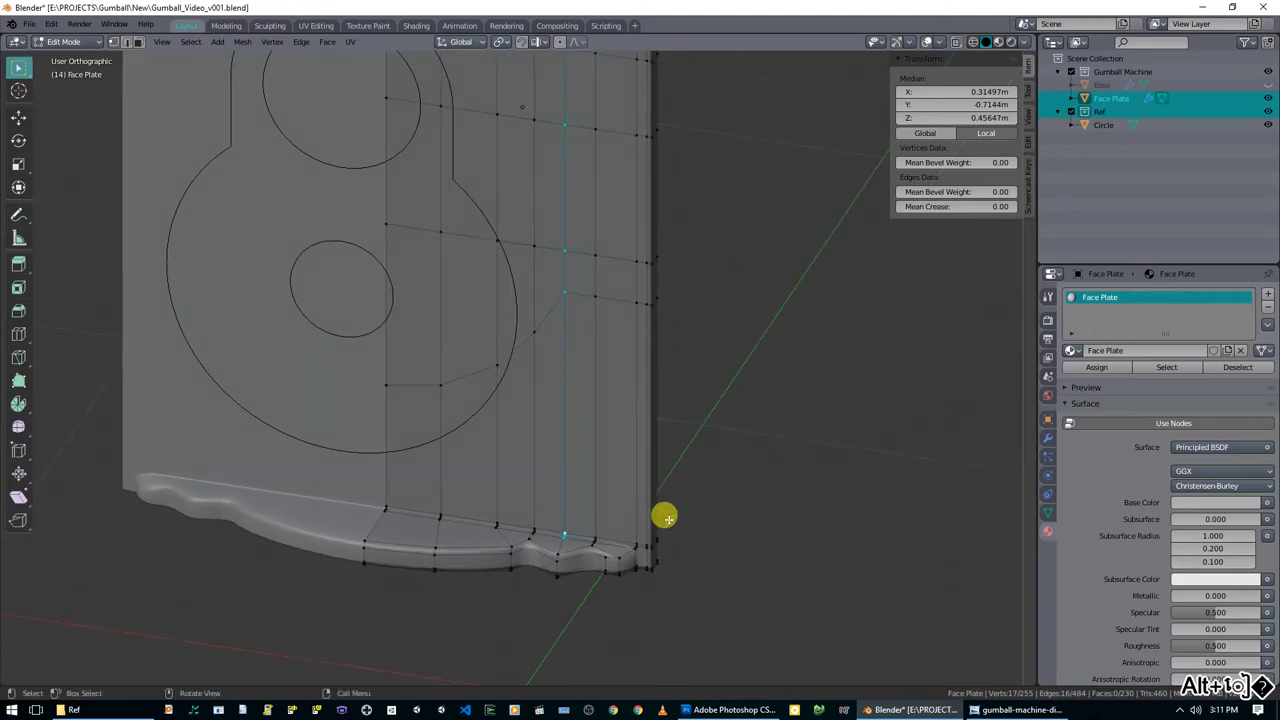
scroll(660, 517, "up", 3)
middle_click_drag(630, 460, 626, 499, "shift")
scroll(601, 338, "up", 1)
key("g")
key("g")
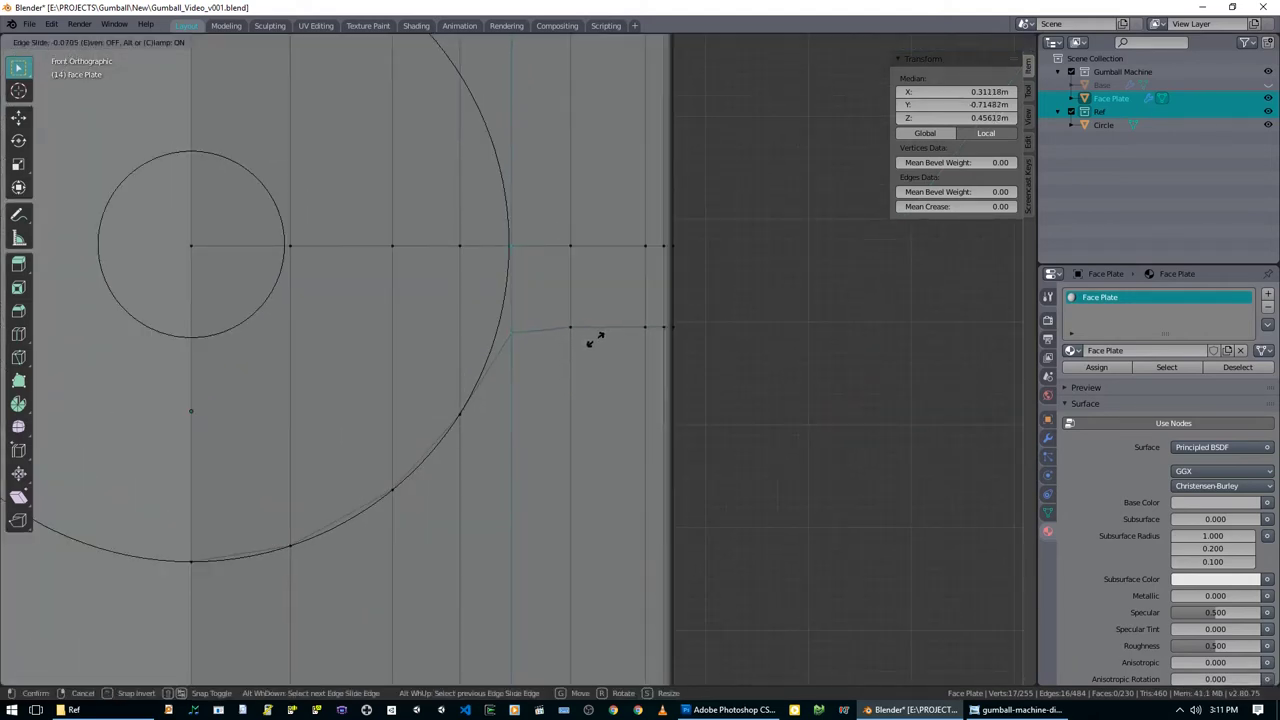
left_click(531, 248)
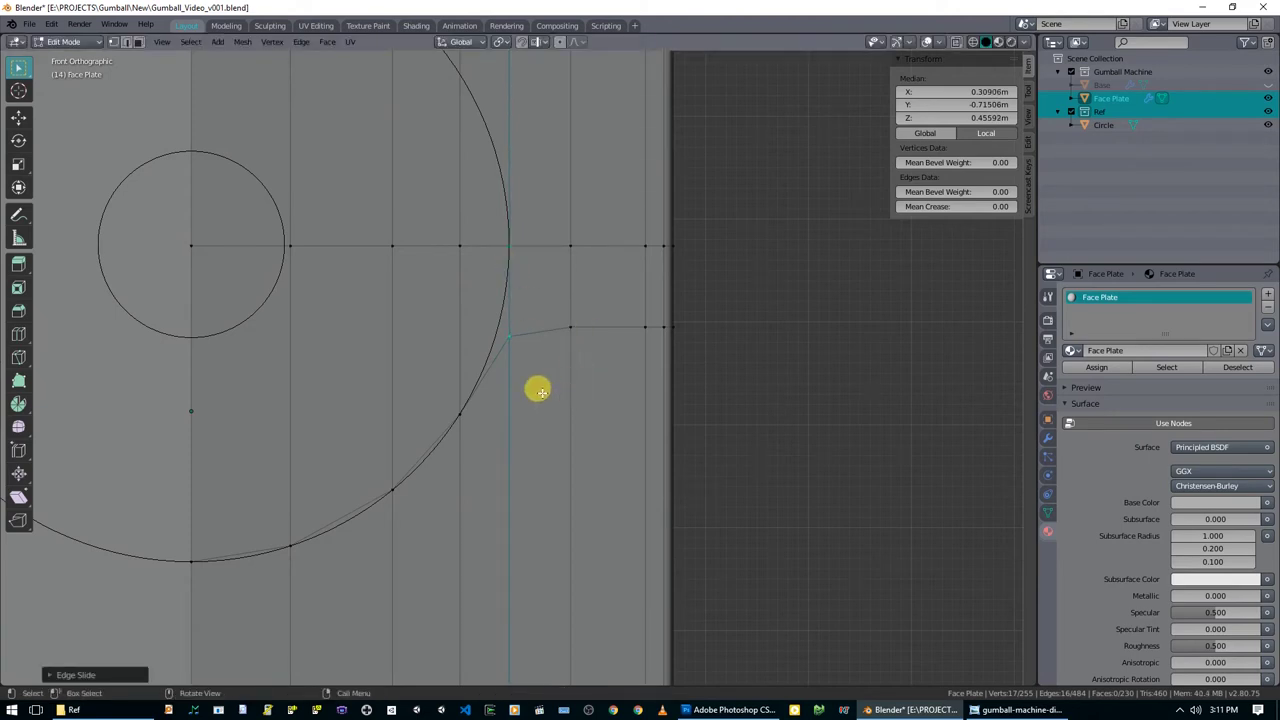
Move that loop's vertex just below the widest point onto the arc, at about X 0.297 m and Z 0.078 m.
left_click(509, 335)
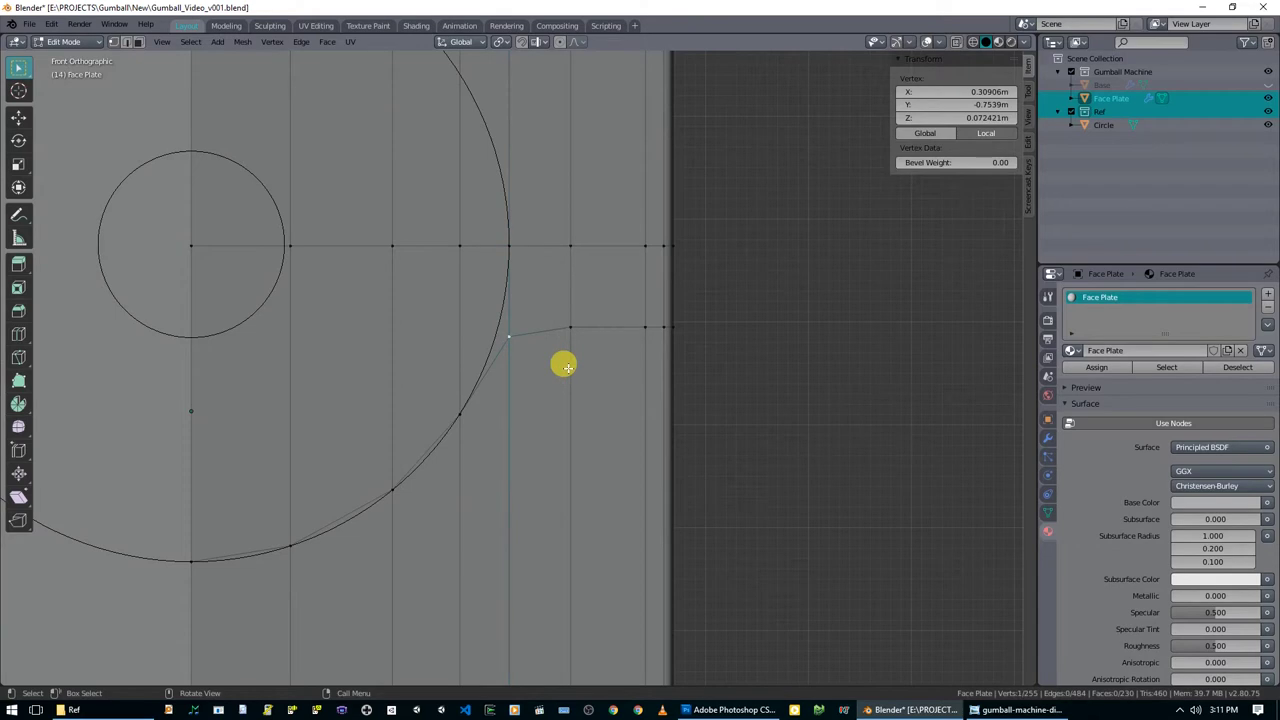
key("g")
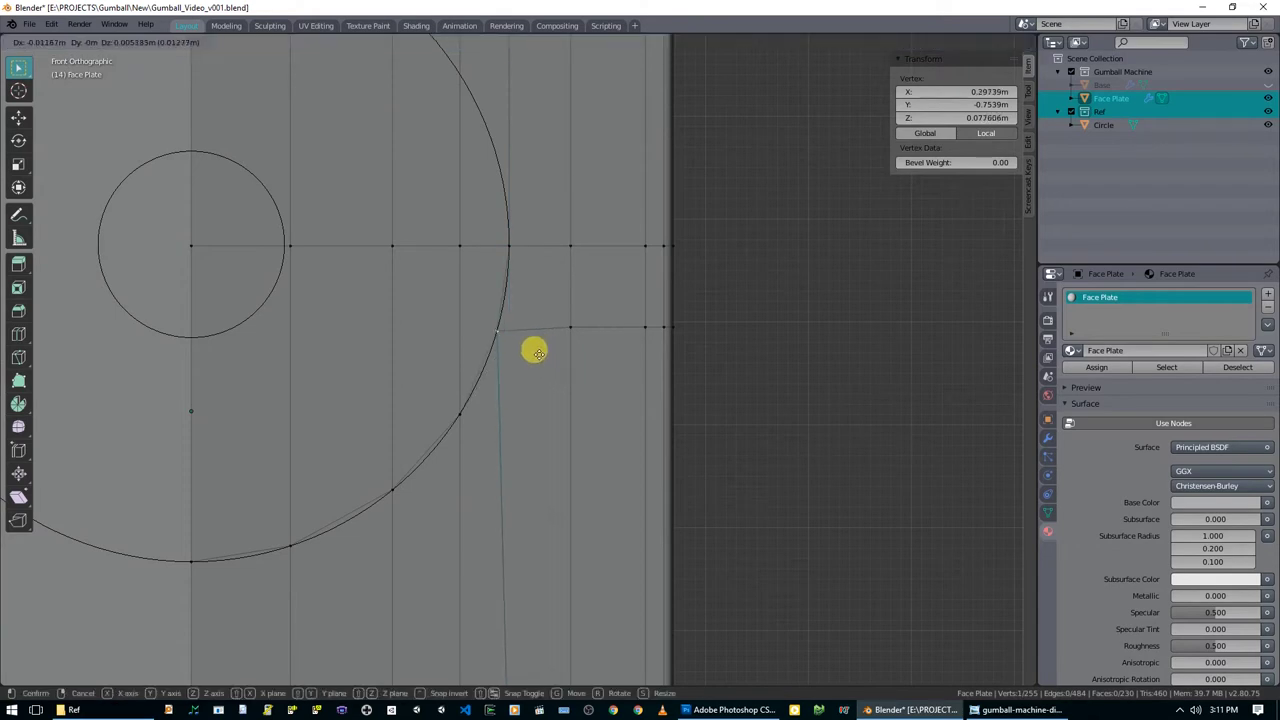
left_click(536, 352)
Select the horizontal row outside the neck corner and lower it along Z to about 0.328 m, meeting the large arc at the third loop.
scroll(523, 460, "down", 5)
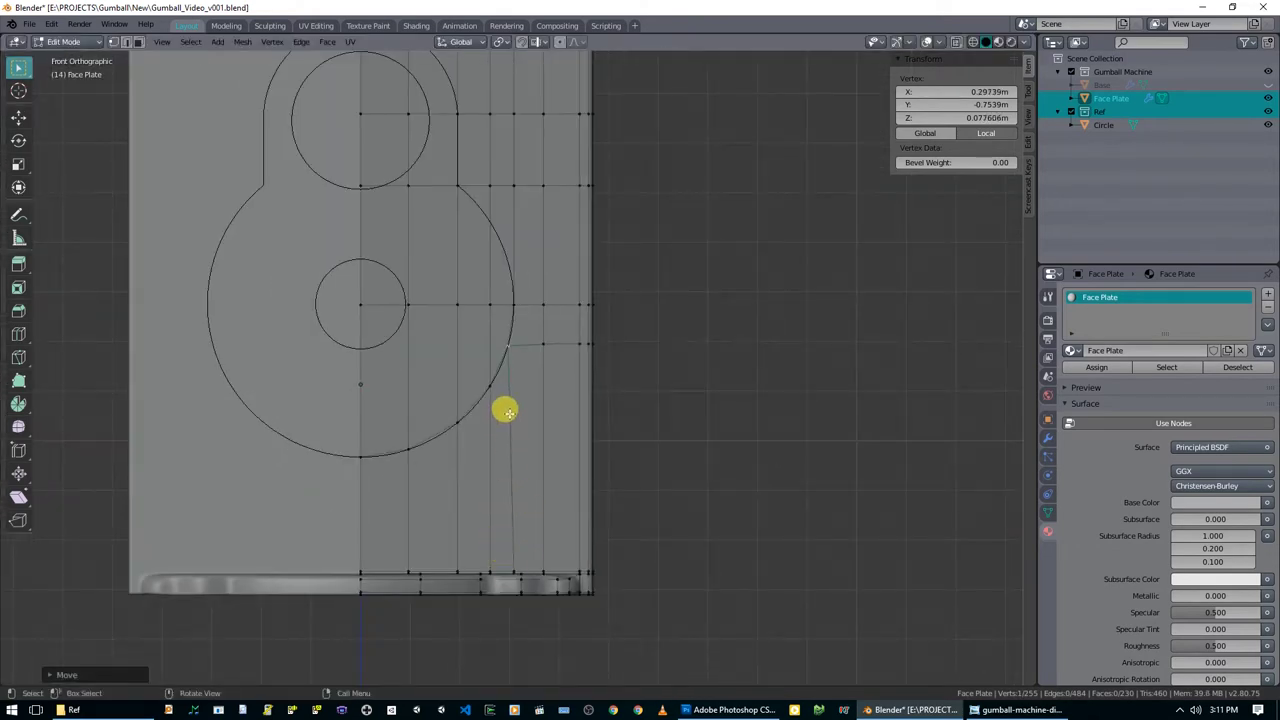
middle_click_drag(543, 286, 555, 416, "shift")
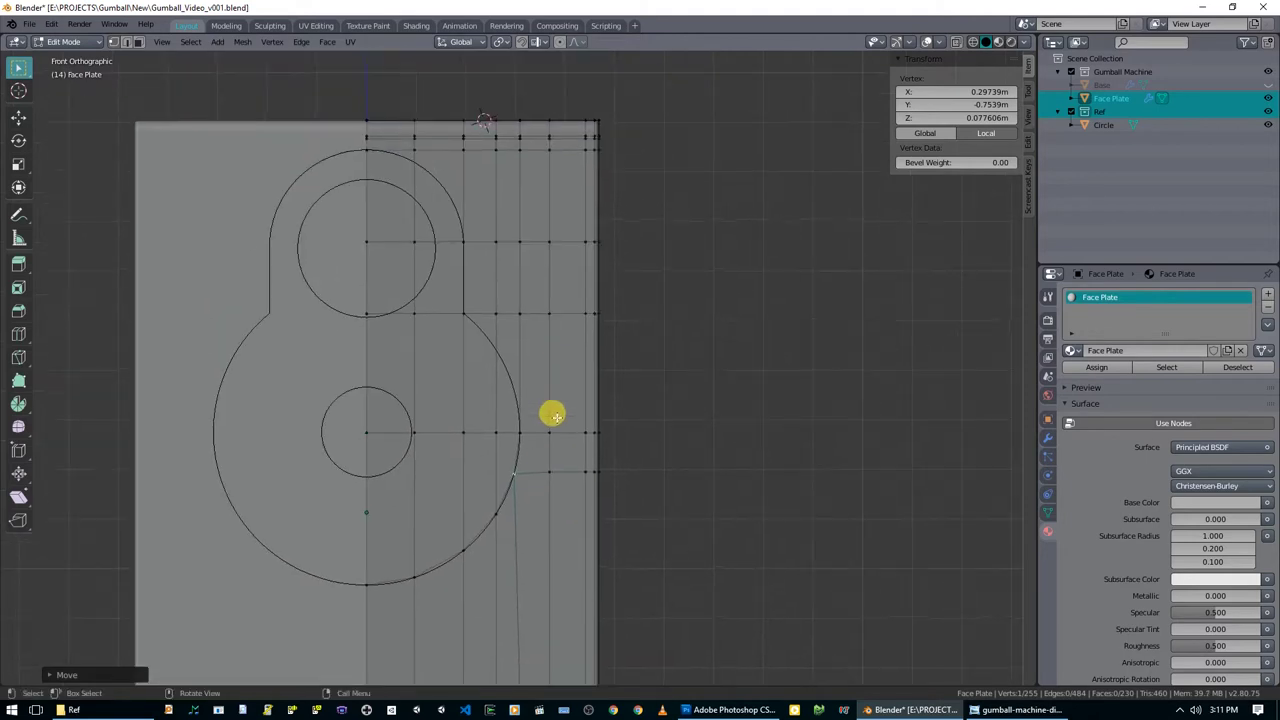
scroll(555, 416, "up", 3)
left_click(674, 291, "alt")
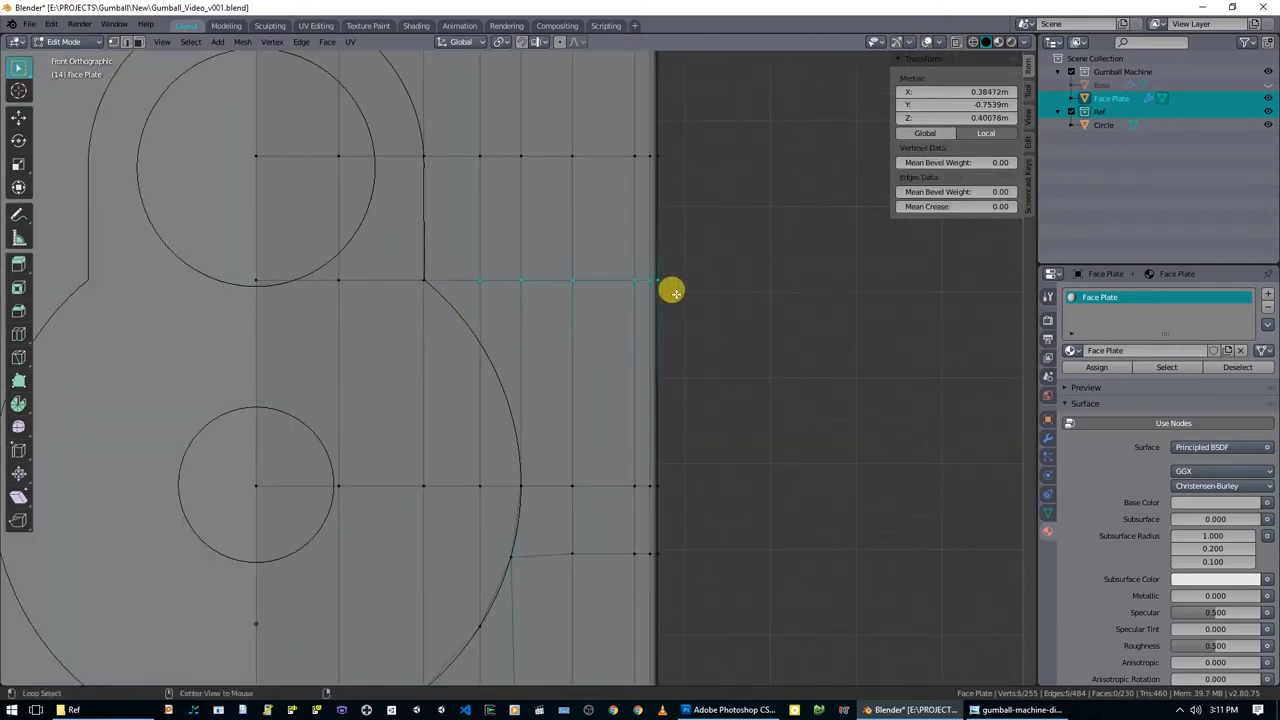
key("g")
key("z")
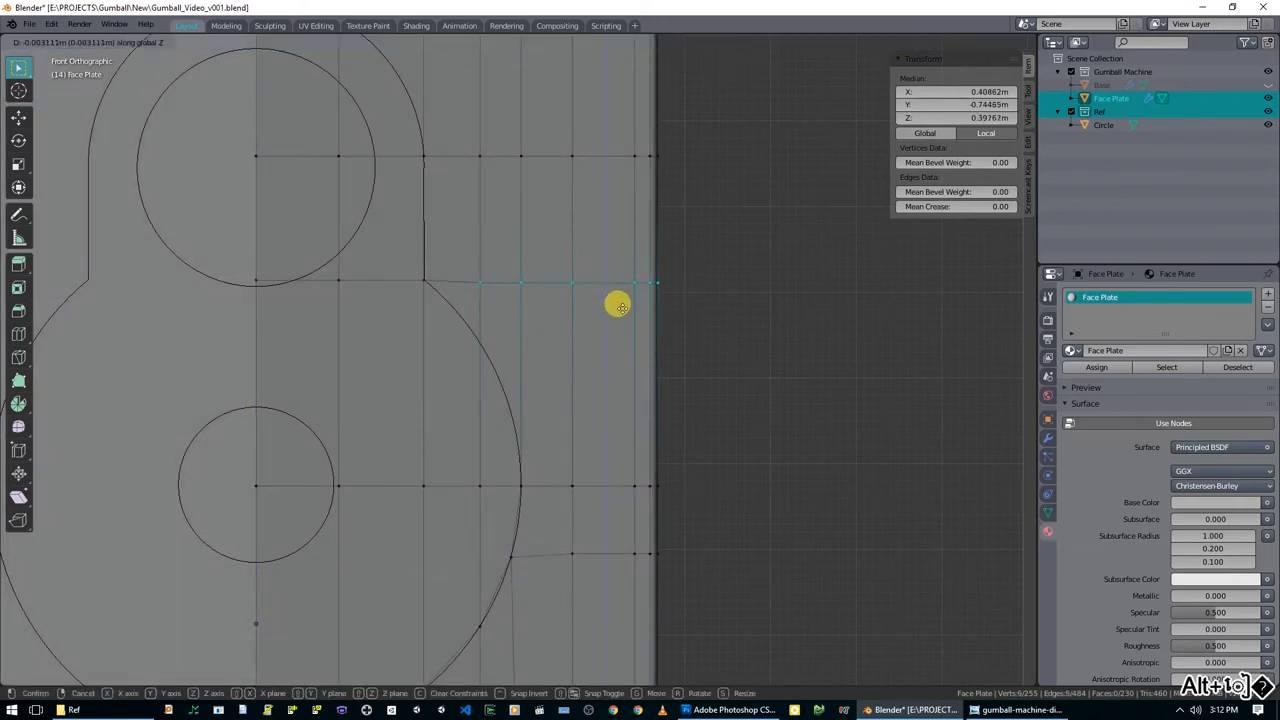
left_click(621, 357)
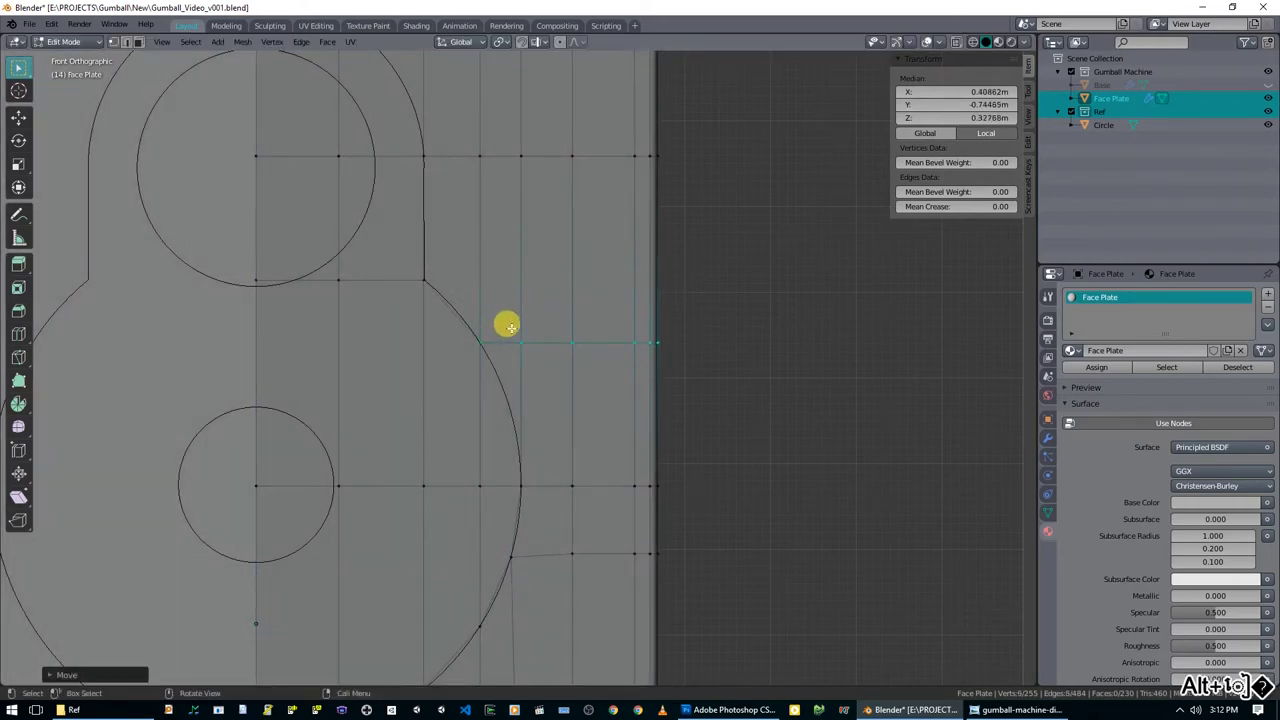
Drop the third loop's vertex from the selection and lower the rest, including hidden vertices, along Z to about 0.248 m using X-ray.
key("e")
key("z")
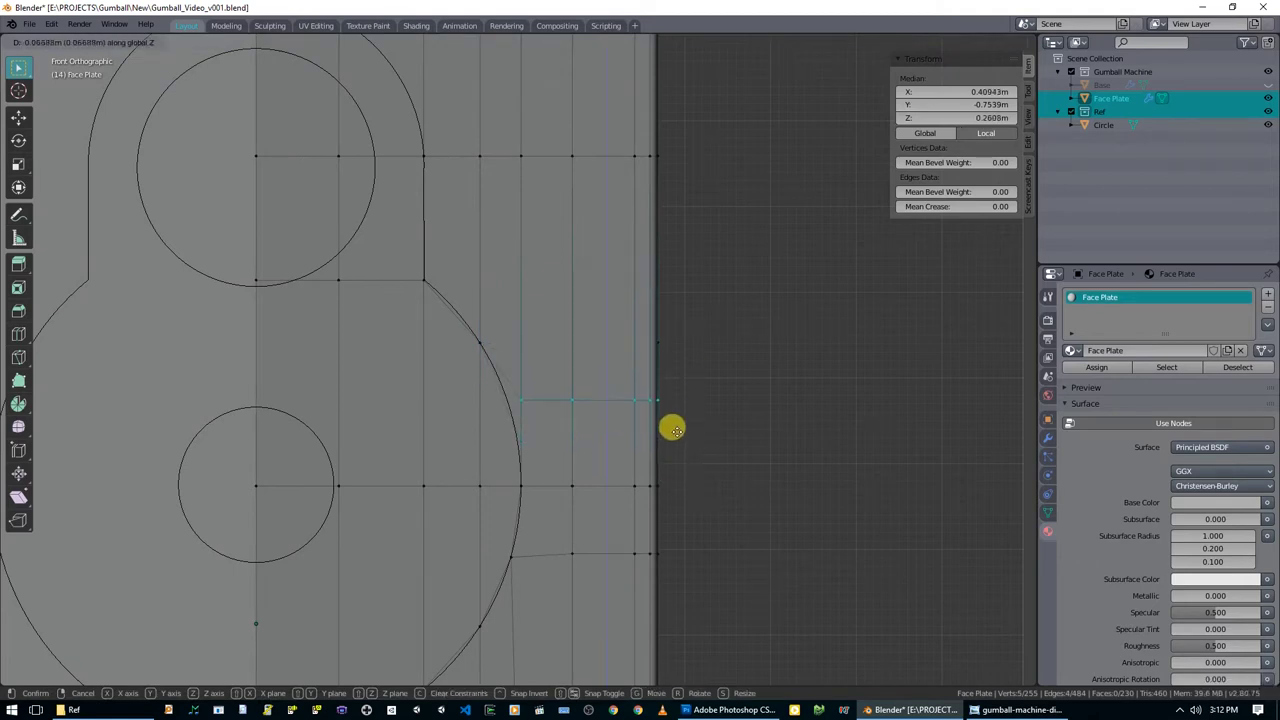
key("alt+z")
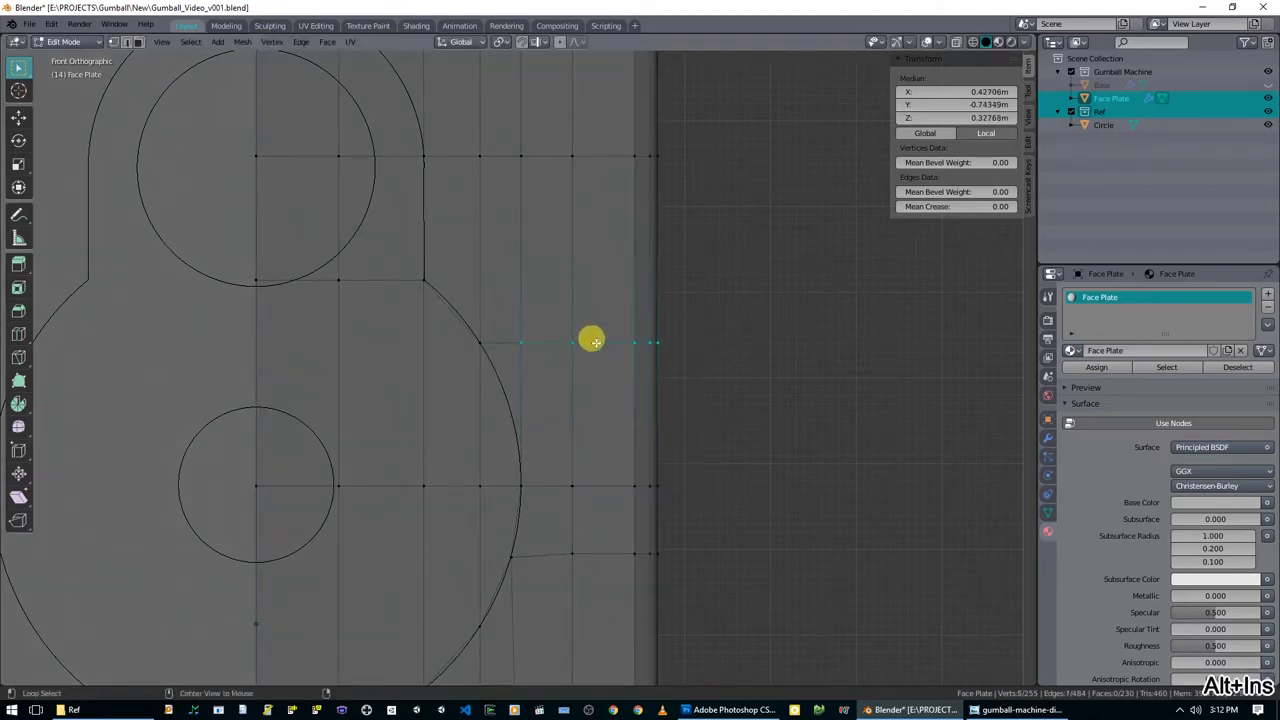
key("alt+z")
left_click(597, 401)
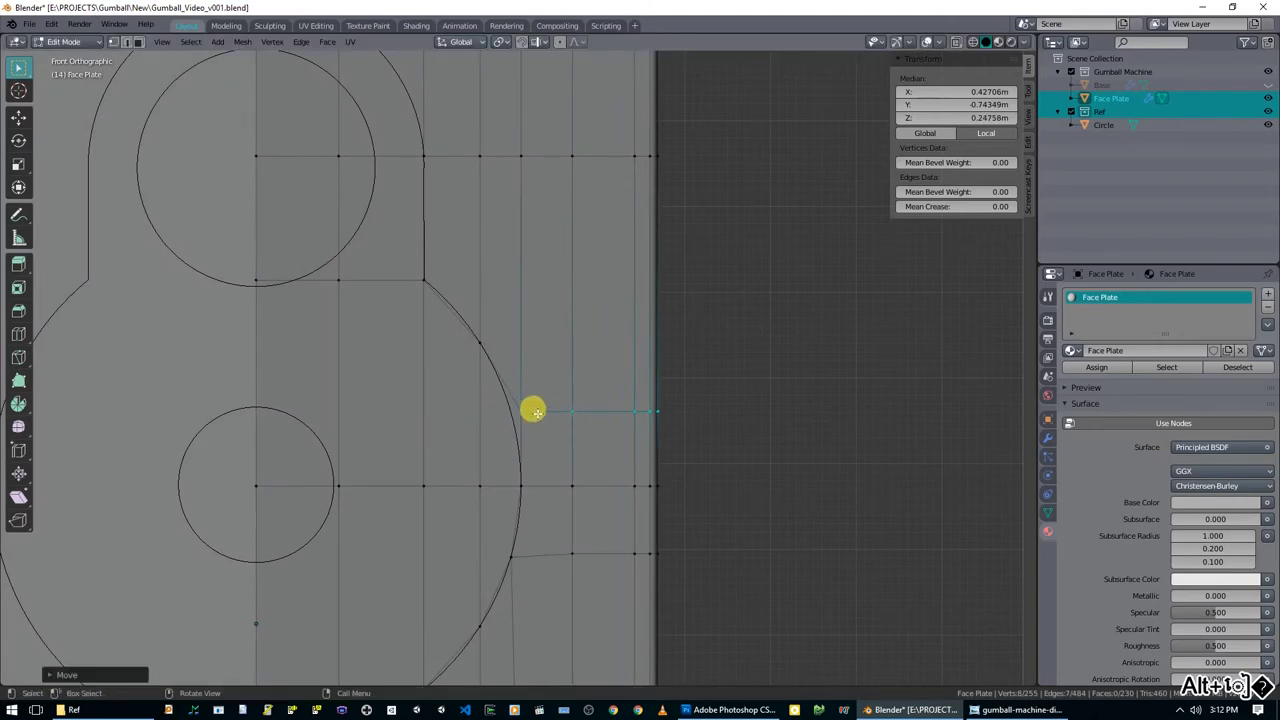
Move the row's innermost lowered vertex along X onto the large arc, at about 0.297 m.
left_click(538, 423)
key("g")
left_click(526, 420)
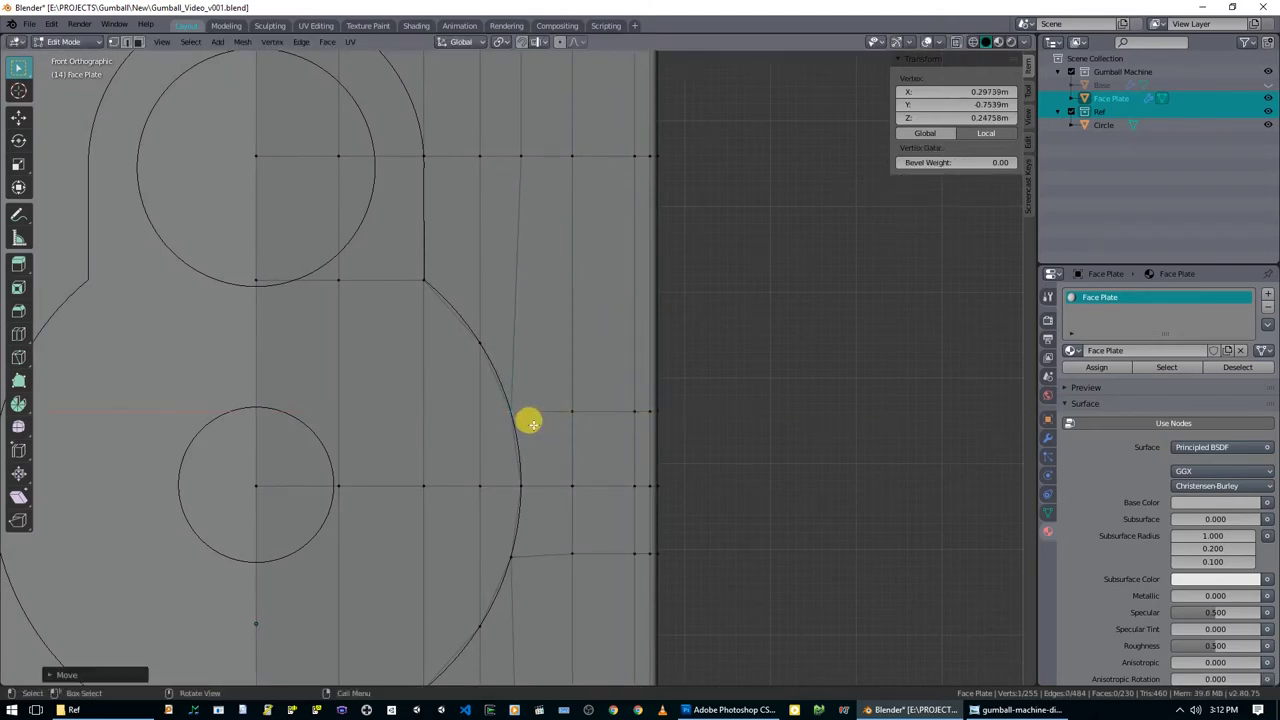
Select the row at the small arch's peak except its centre vertex, using X-ray, and lower it along Z to about 0.706 m.
scroll(526, 420, "down", 2)
middle_click_drag(547, 287, 600, 450, "shift")
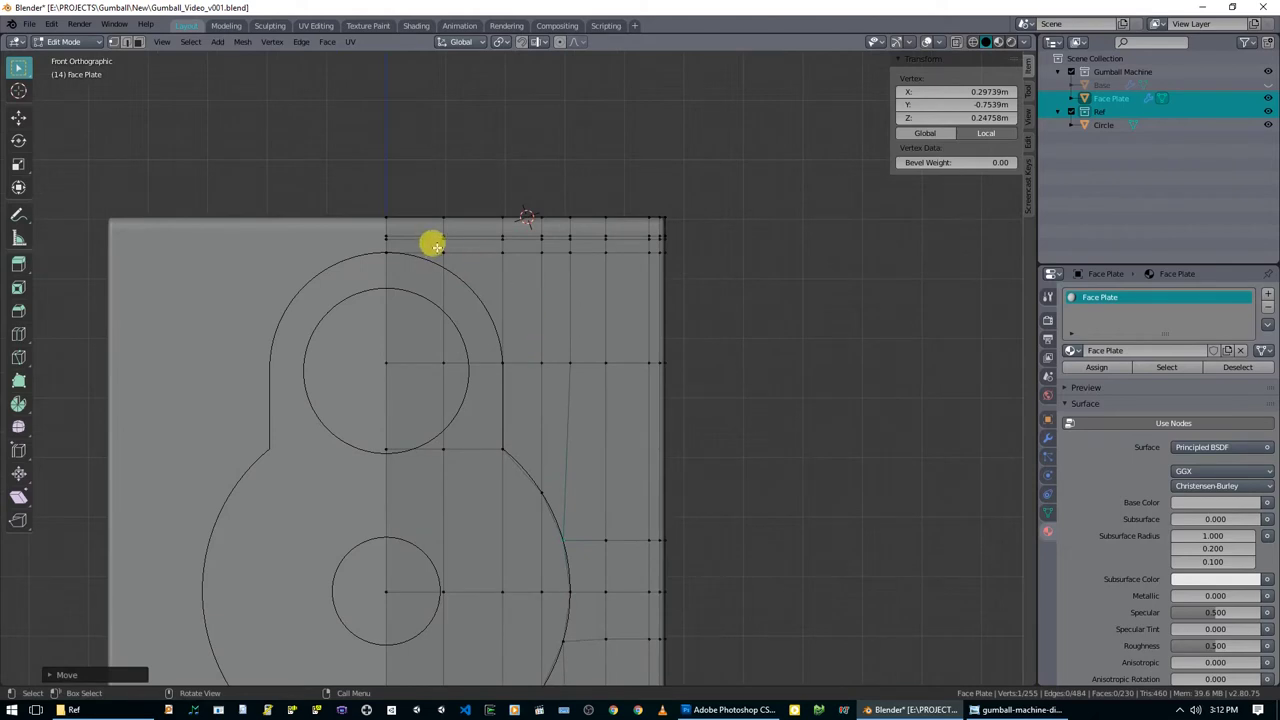
key("alt+z")
left_click_drag(429, 245, 706, 266)
scroll(567, 265, "up", 2)
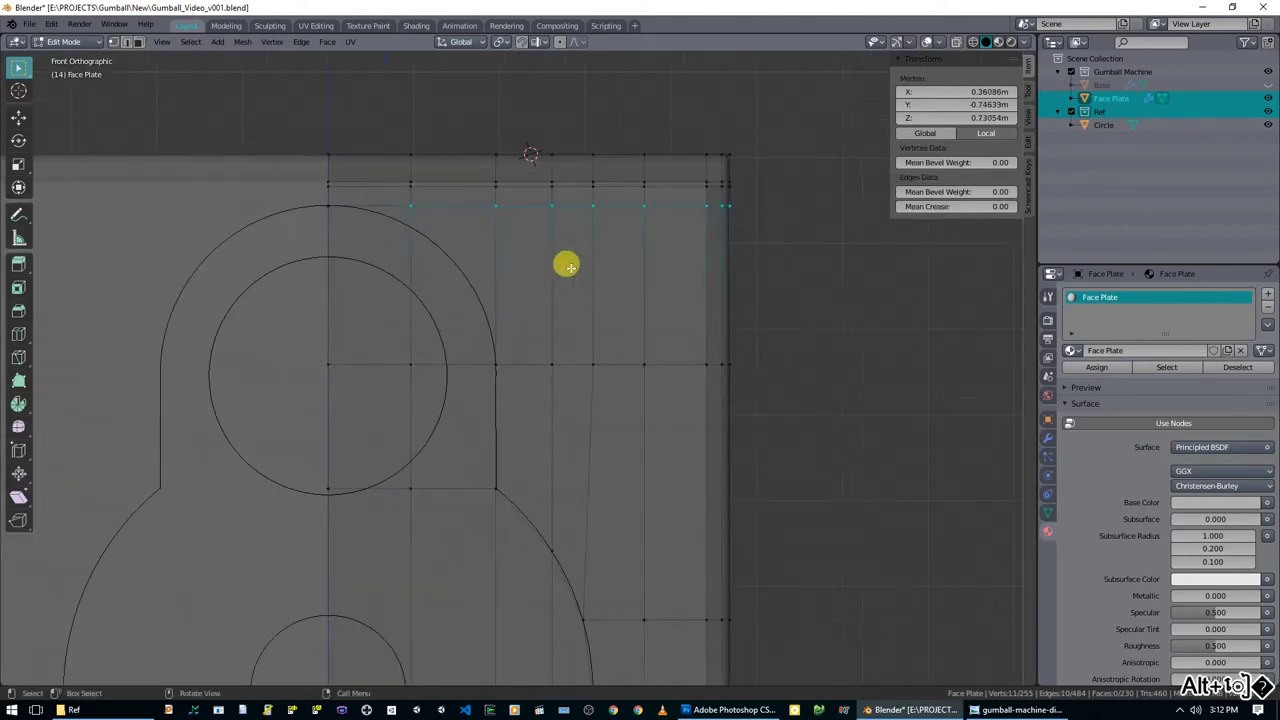
key("g")
key("z")
left_click(563, 283)
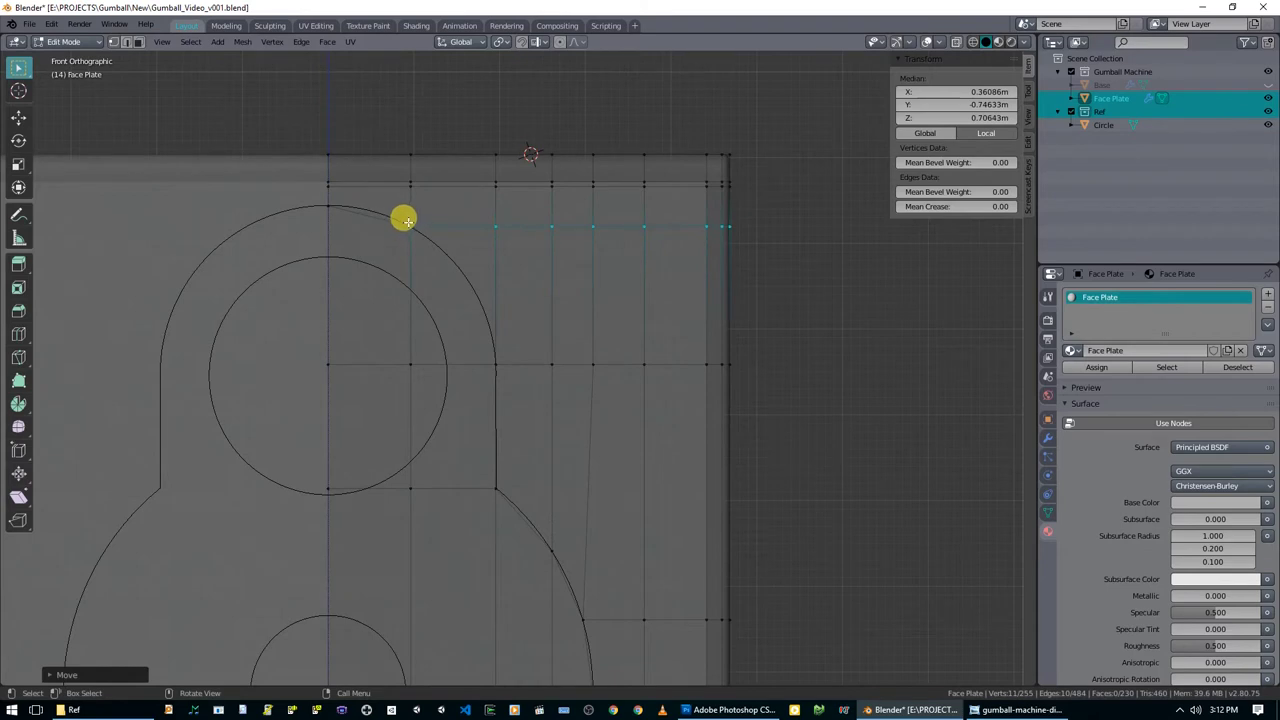
Drop the first loop's vertex from the selection and lower the remaining row vertices along Z to about 0.631 m.
key("g")
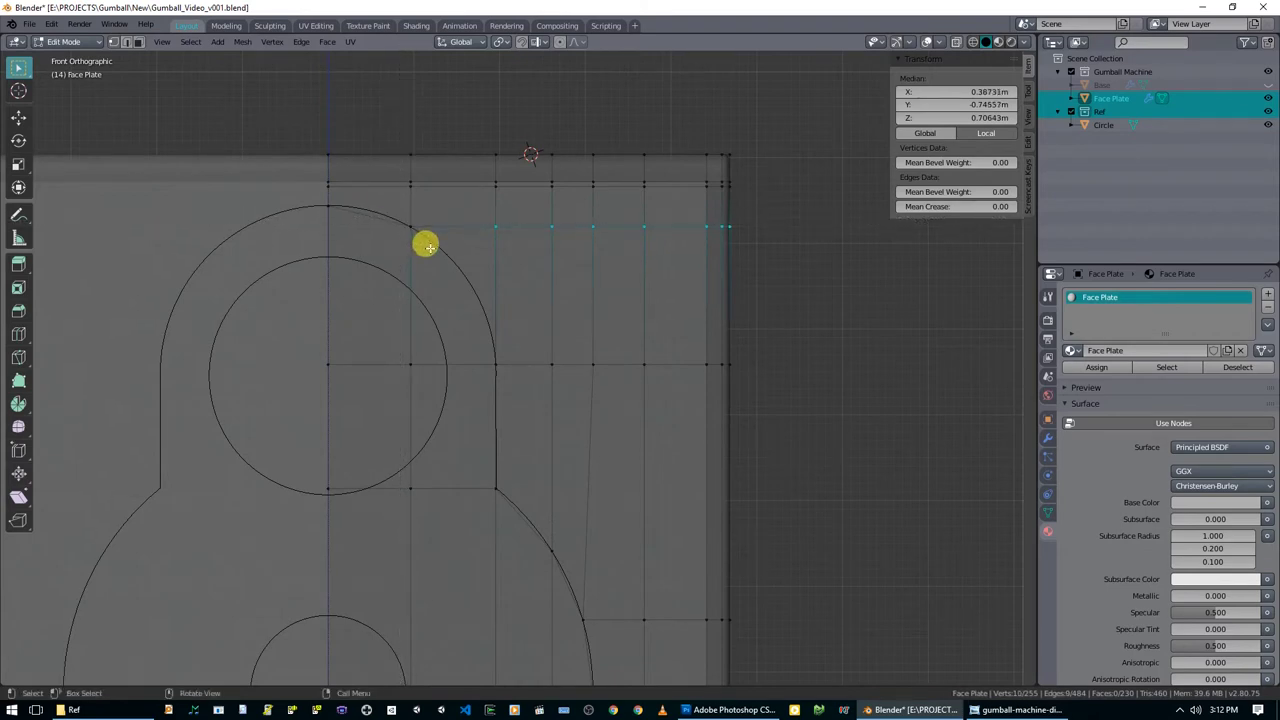
key("z")
left_click(577, 327)
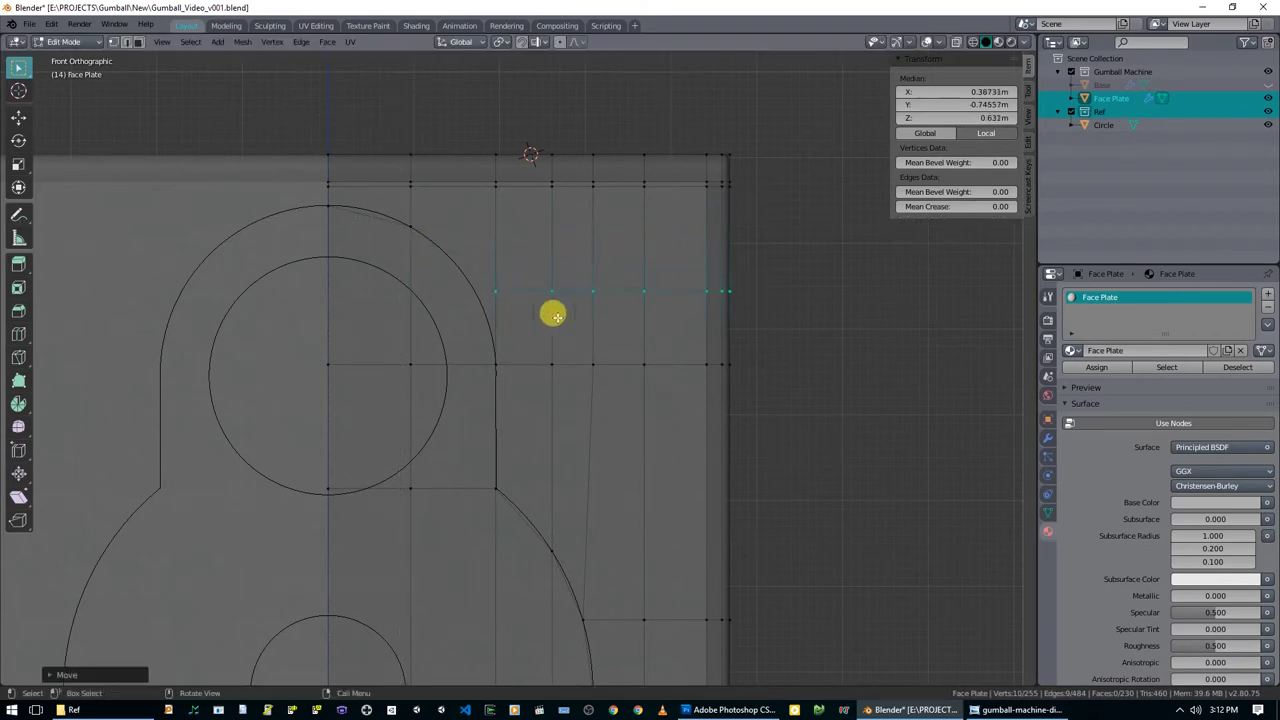
Move the lowered row's innermost vertex along X onto the small arch, at about 0.174 m.
left_click(484, 291)
key("g")
key("x")
left_click(473, 292)
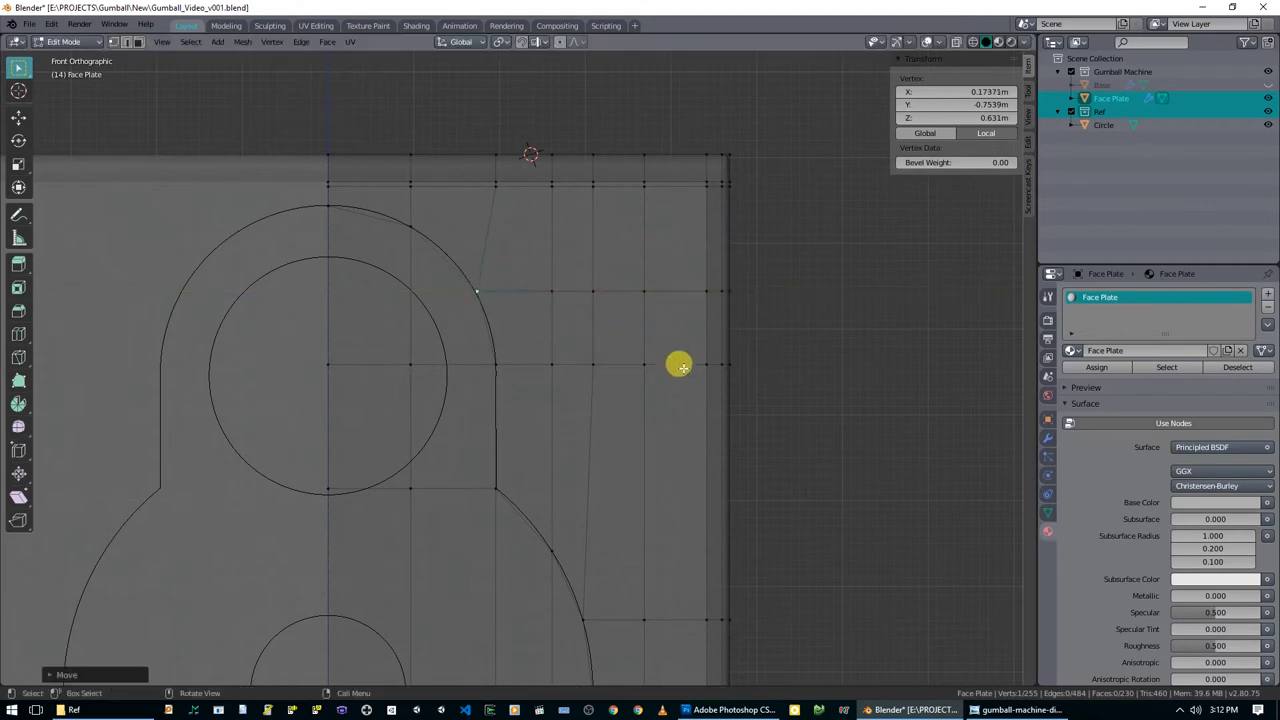
Snap the 3D cursor to the vertex just placed on the small arch and set the pivot point to 3D Cursor.
scroll(680, 367, "down", 1)
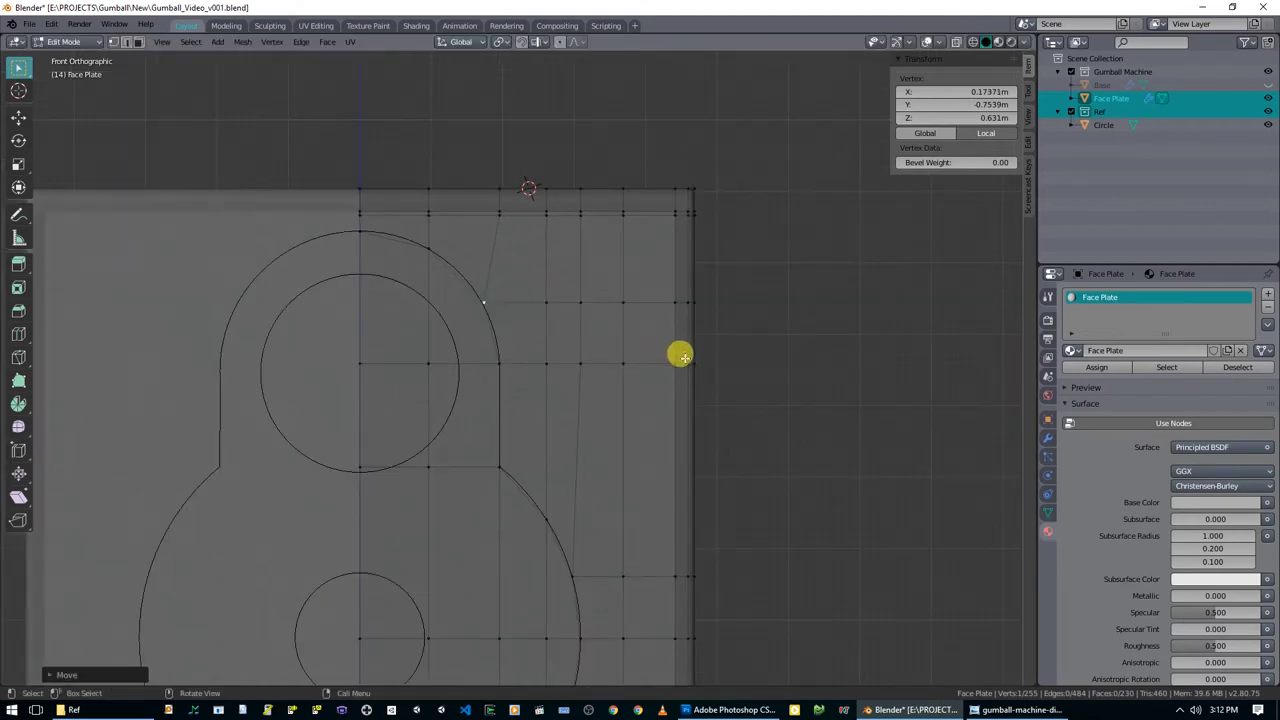
scroll(680, 357, "up", 2)
middle_click_drag(513, 247, 537, 301, "shift")
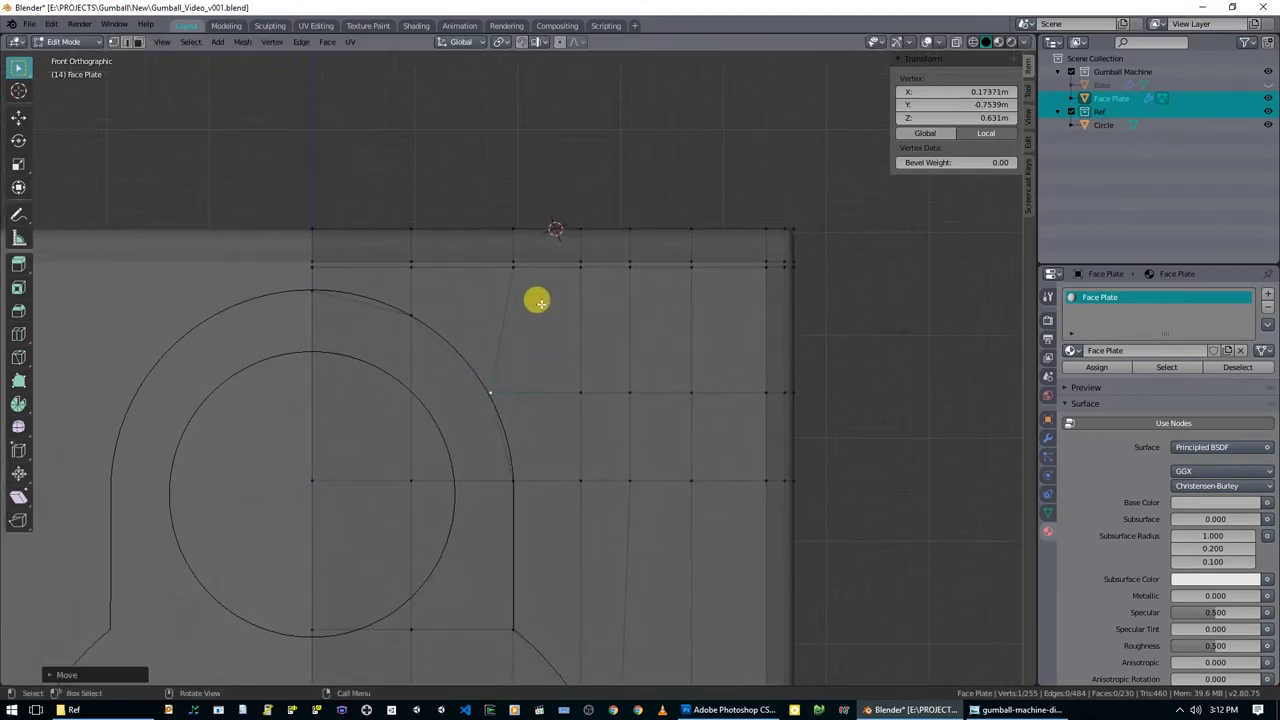
key("alt+F24")
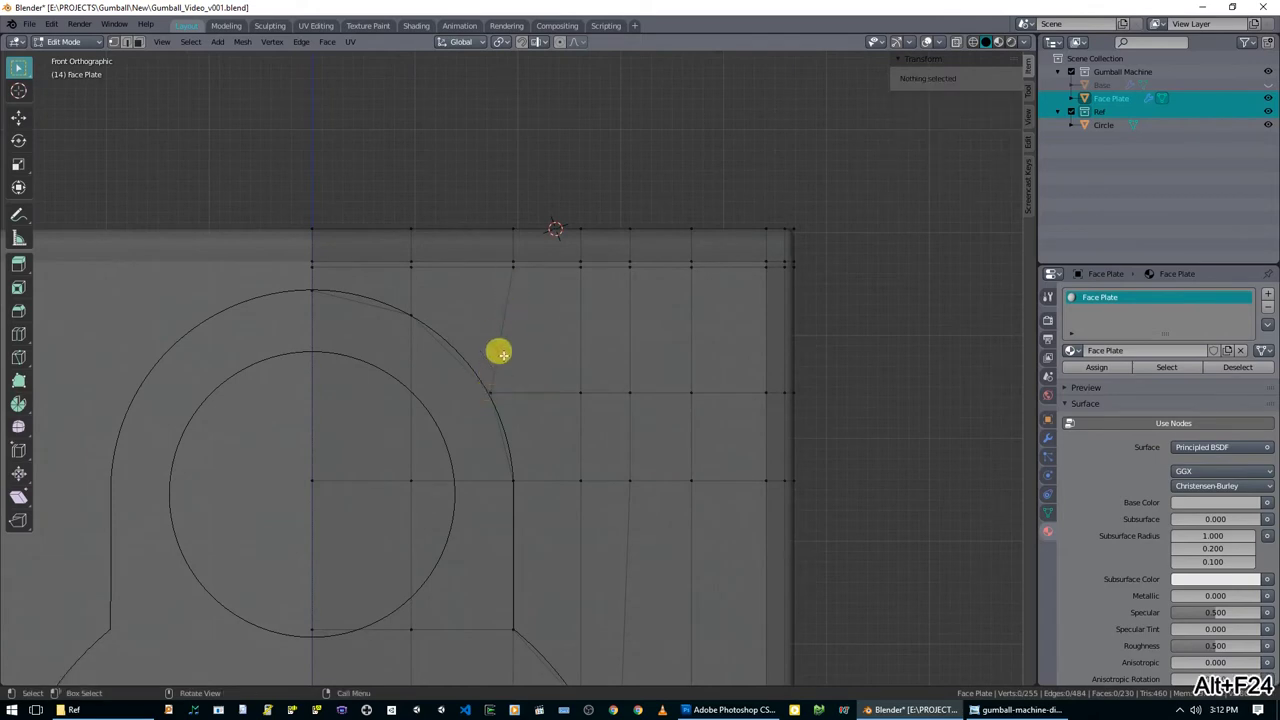
left_click(486, 385)
key("shift+s")
left_click(532, 387)
key("shift+s")
left_click(631, 384)
Select the same loop's vertices at the plate's top edge and align them with the 3D cursor by scaling X to 0.
key("alt+F24")
left_click_drag(490, 198, 537, 303)
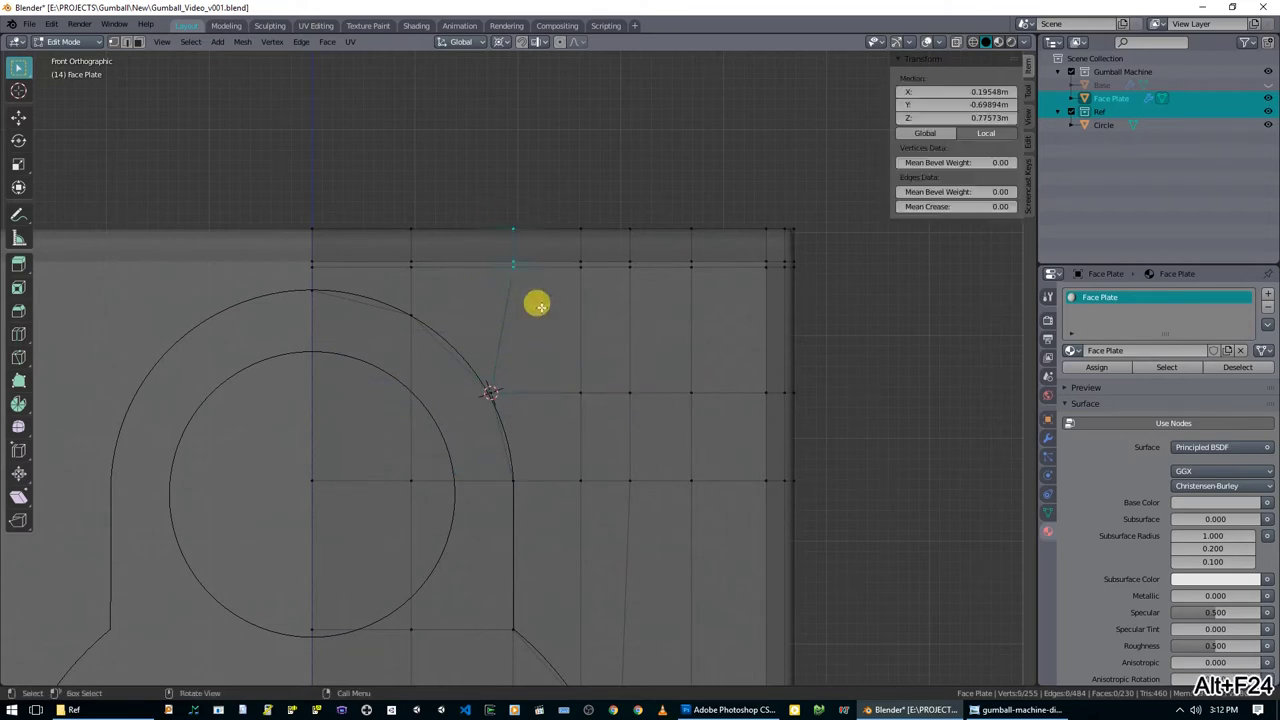
key("s")
key("x")
key("0")
key("Return")
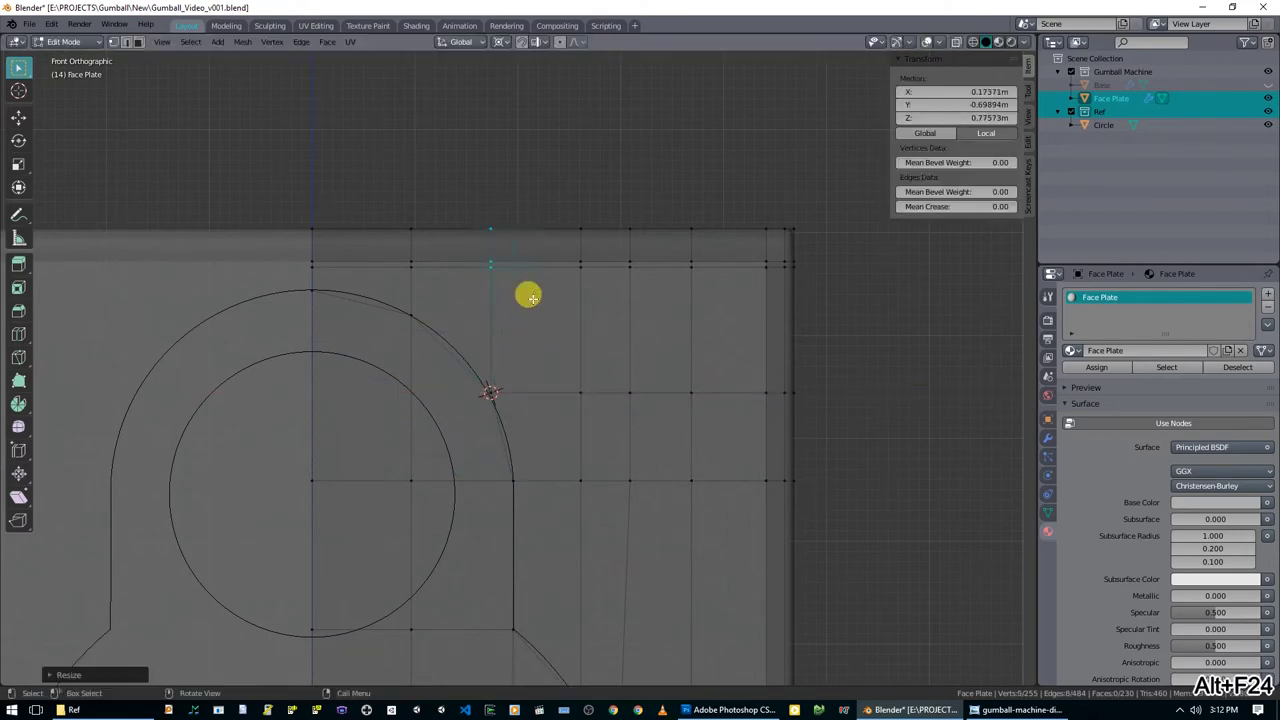
key("alt+a")
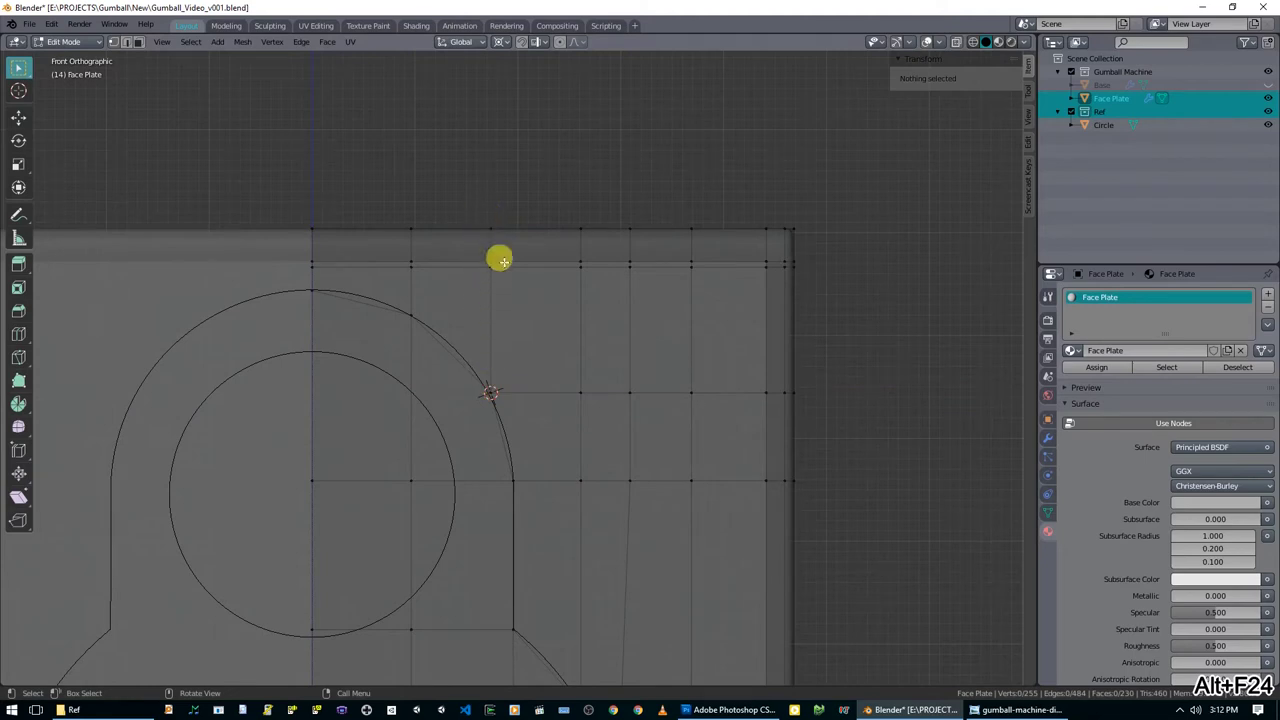
Select the outer loop's vertex on the large arc just below its widest point.
scroll(504, 262, "down", 2)
middle_click_drag(580, 480, 529, 197, "shift")
middle_click_drag(541, 589, 509, 308, "shift")
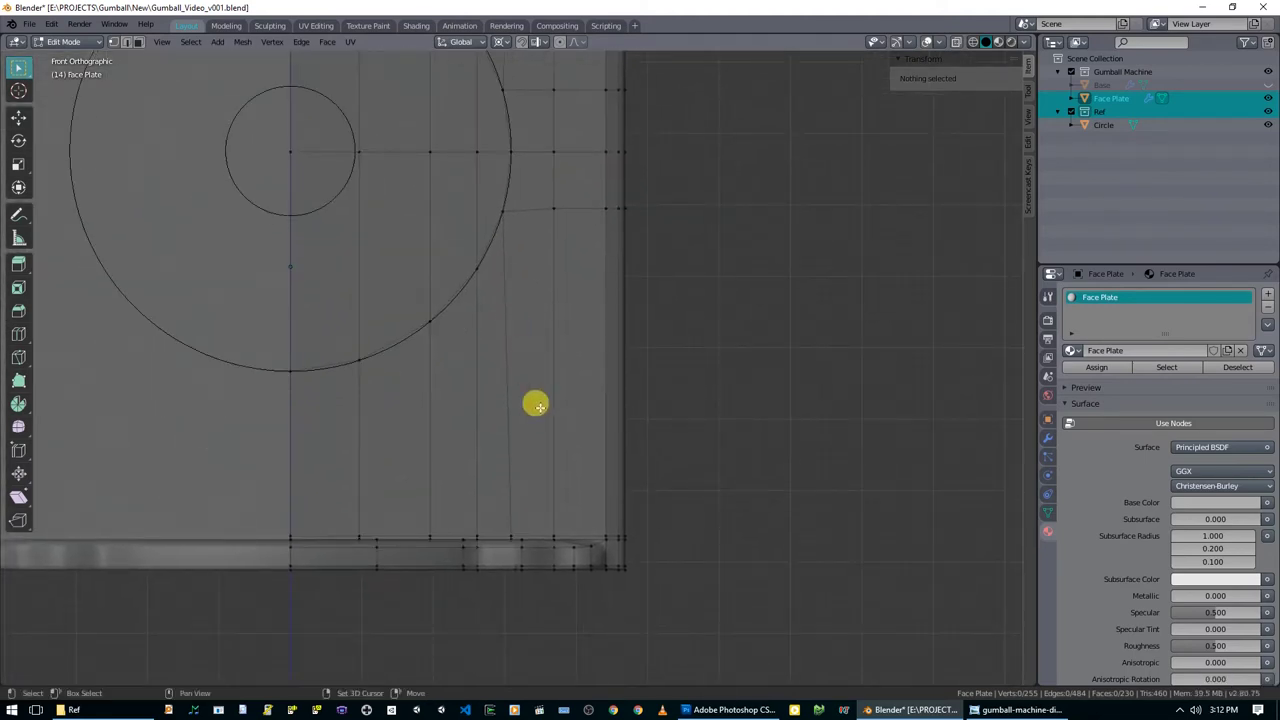
left_click(501, 213)
key("shift+s")
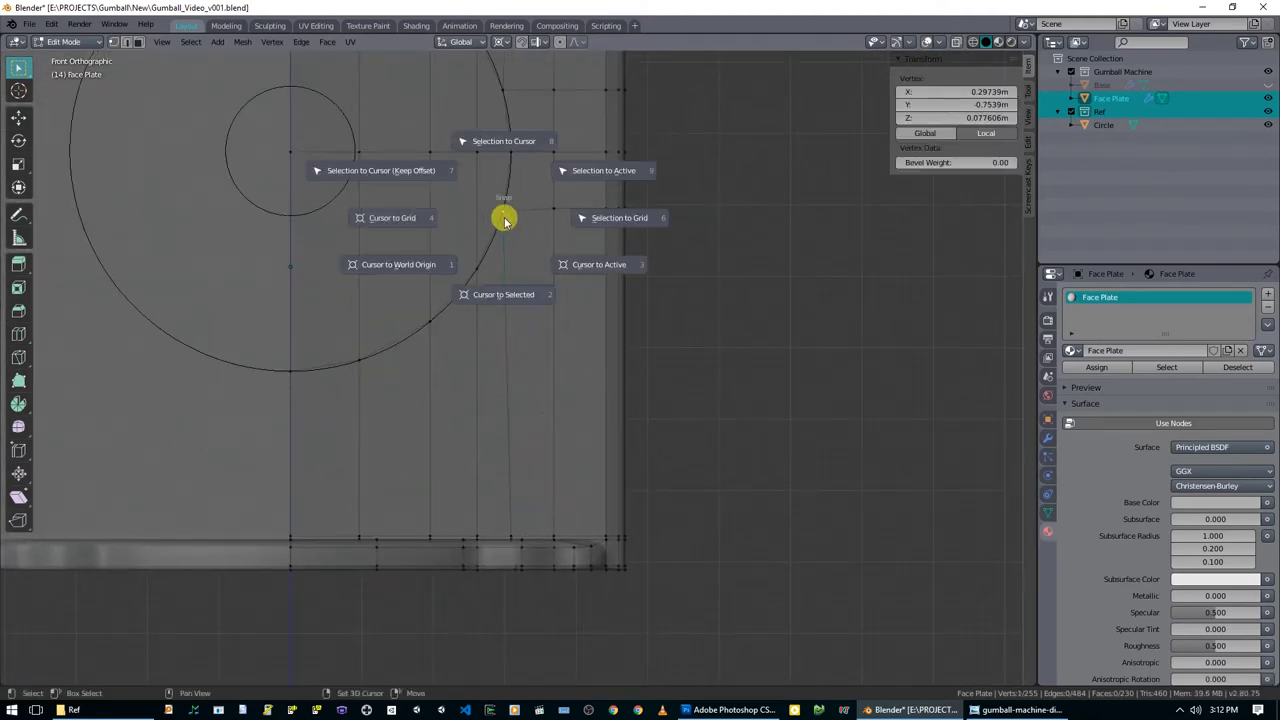
left_click(506, 156)
key("ctrl+z")
Snap the 3D cursor to the selected arc vertex and align the same loop's three vertices at the plate's lower edge by scaling X to 0.
key("shift+s")
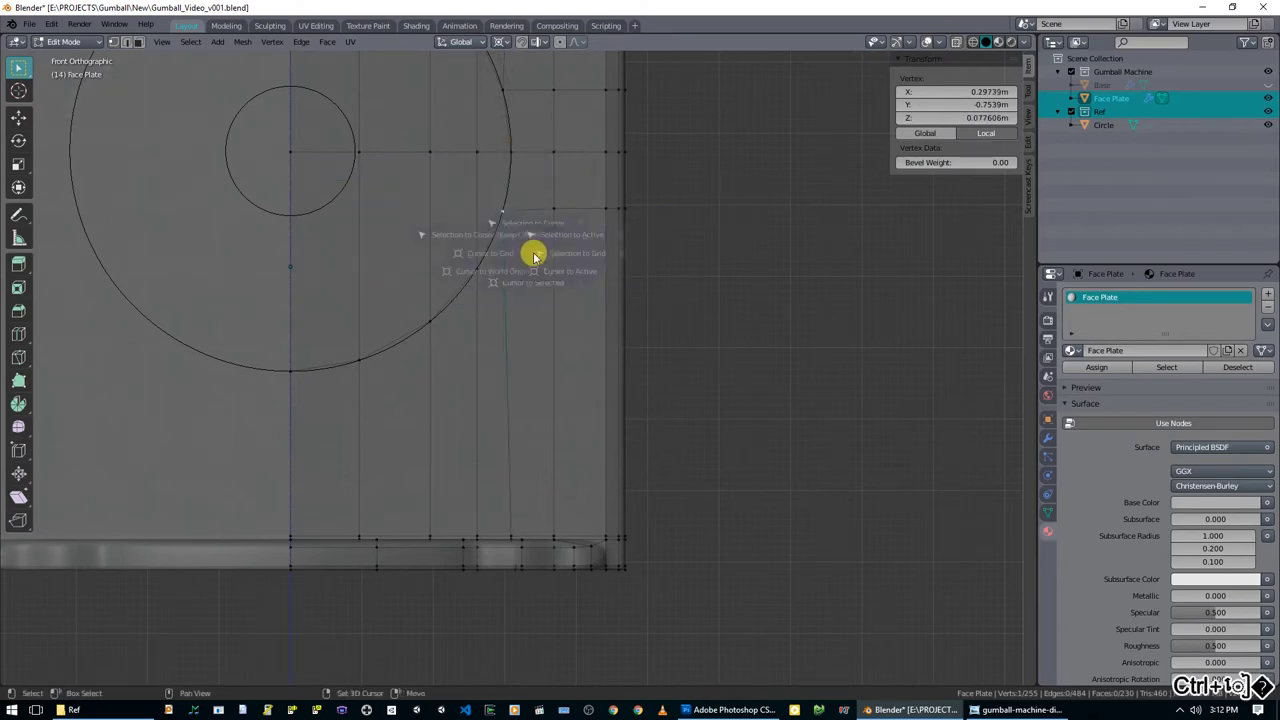
left_click(529, 326)
middle_click_drag(532, 345, 485, 398)
scroll(531, 426, "up", 1)
key("alt+a")
left_click(557, 459)
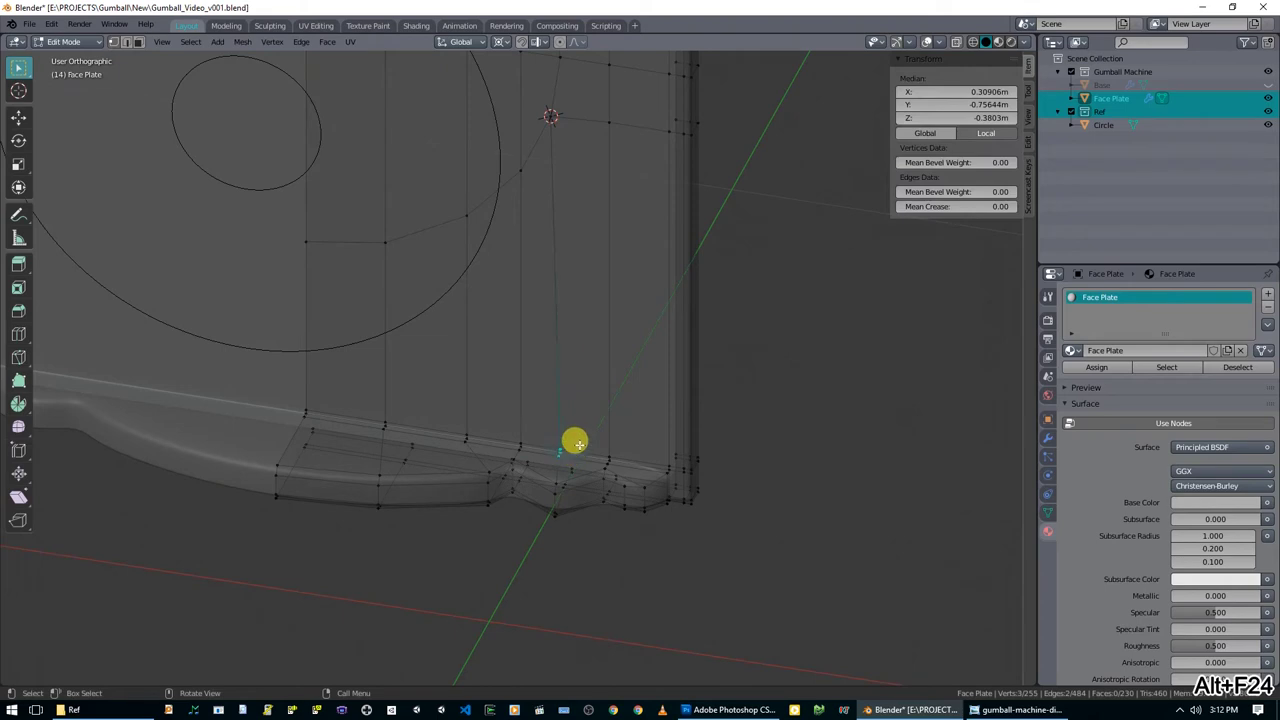
key("s")
key("x")
key("0")
key("Return")
key("KP_1")
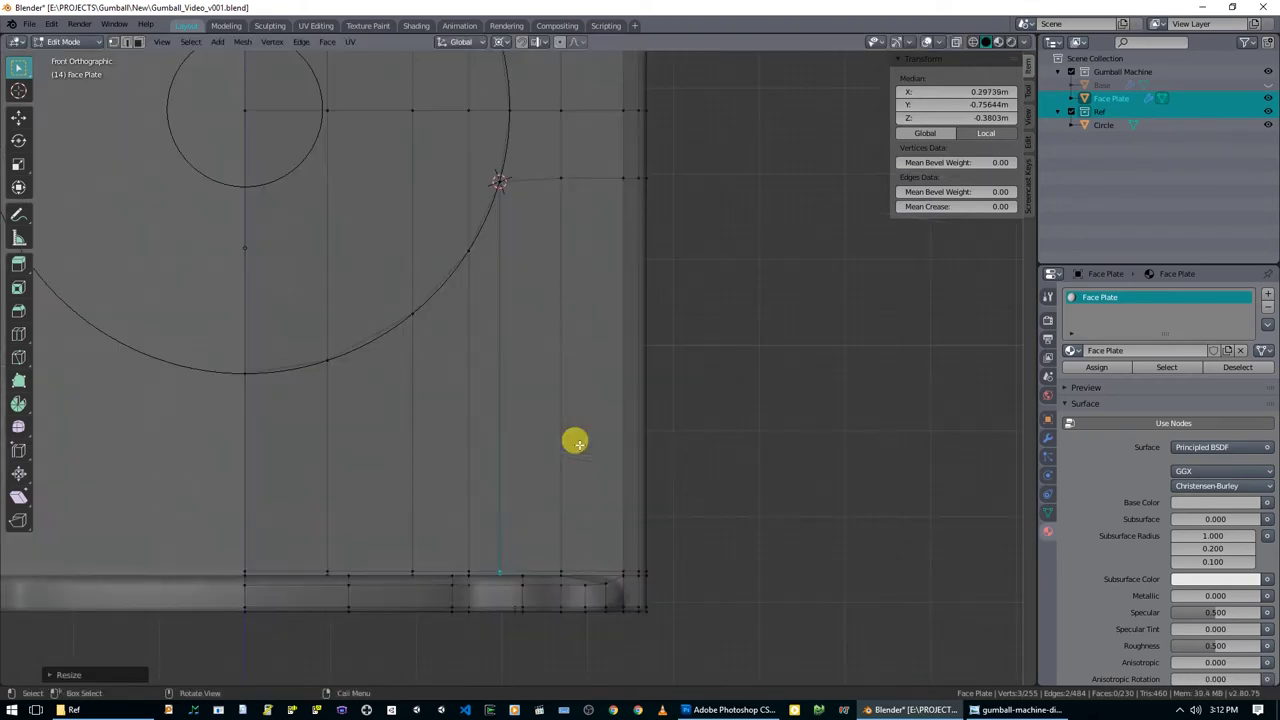
key("alt+a")
Select the outer row vertices beside the 3D cursor and level them with the arc vertex by scaling Z to 0.
scroll(571, 418, "up", 3)
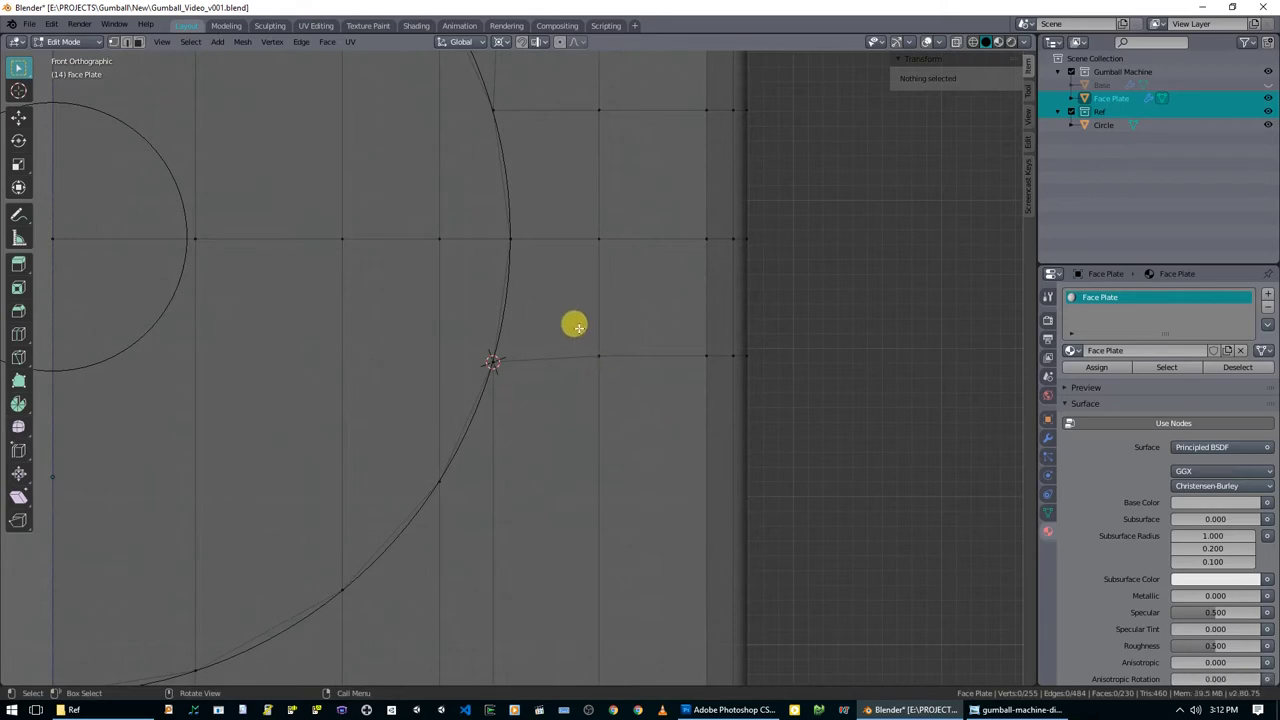
left_click_drag(580, 328, 765, 403)
key("alt+a")
left_click_drag(575, 323, 777, 403)
key("s")
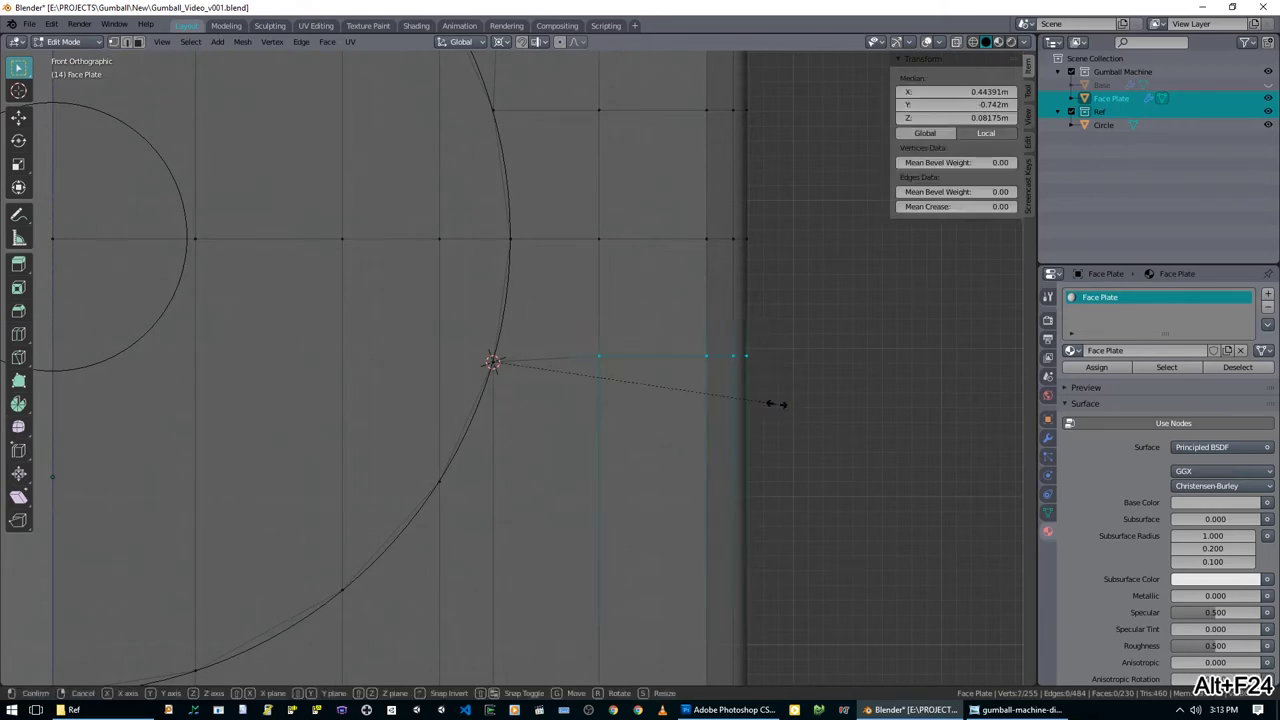
key("z")
key("0")
key("Return")
key("alt+a")
scroll(643, 366, "down", 5)
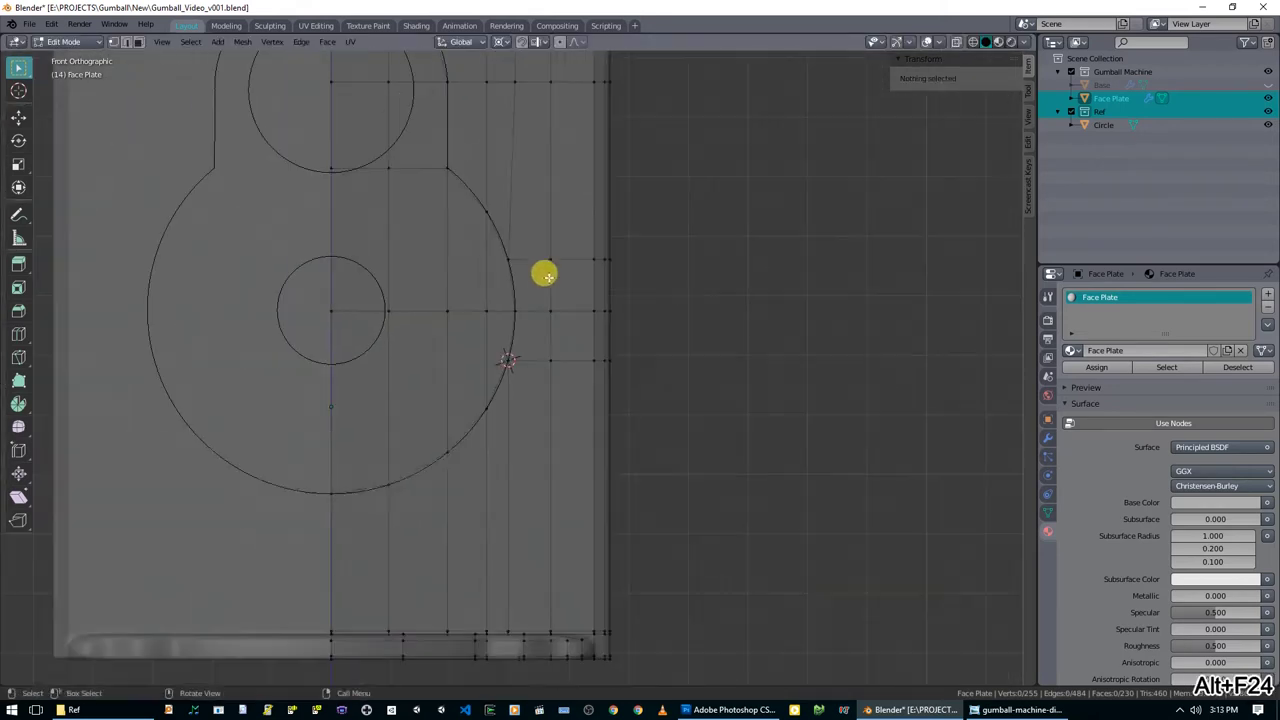
middle_click_drag(565, 431, 557, 491, "shift")
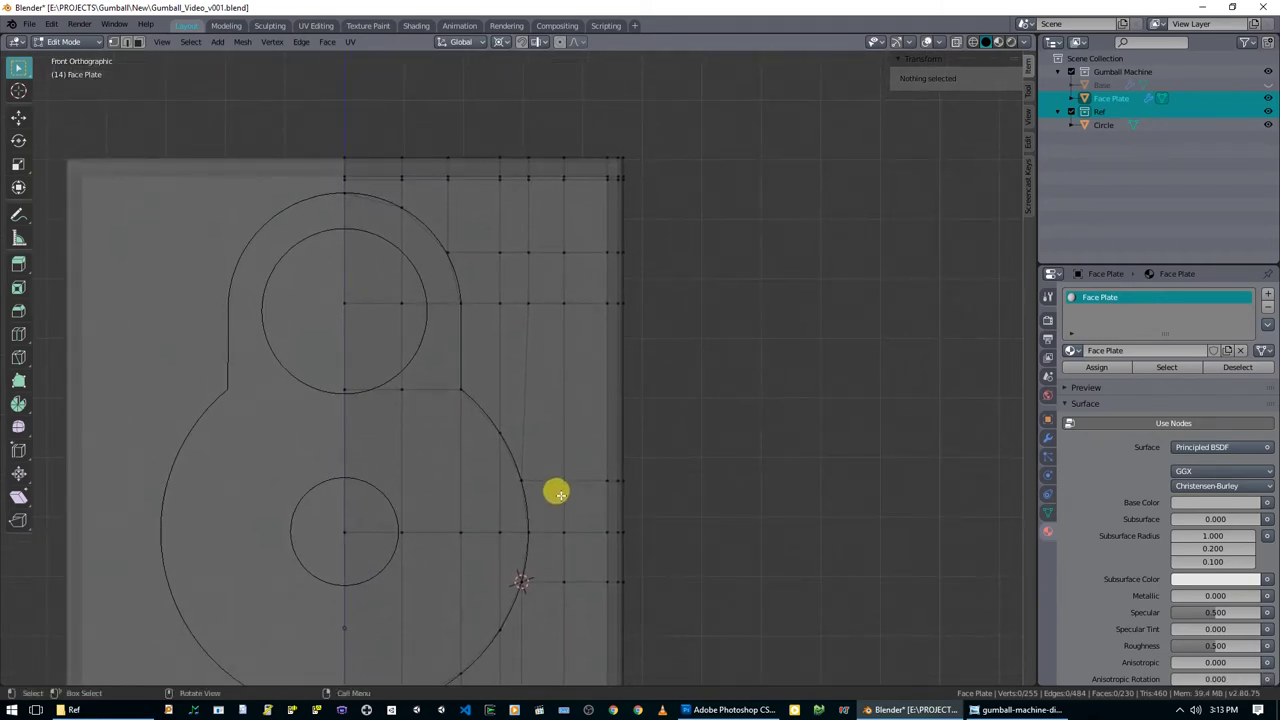
Snap the 3D cursor to the outer loop's vertex on the large arc just above its widest point.
scroll(557, 490, "up", 2)
left_click(535, 527)
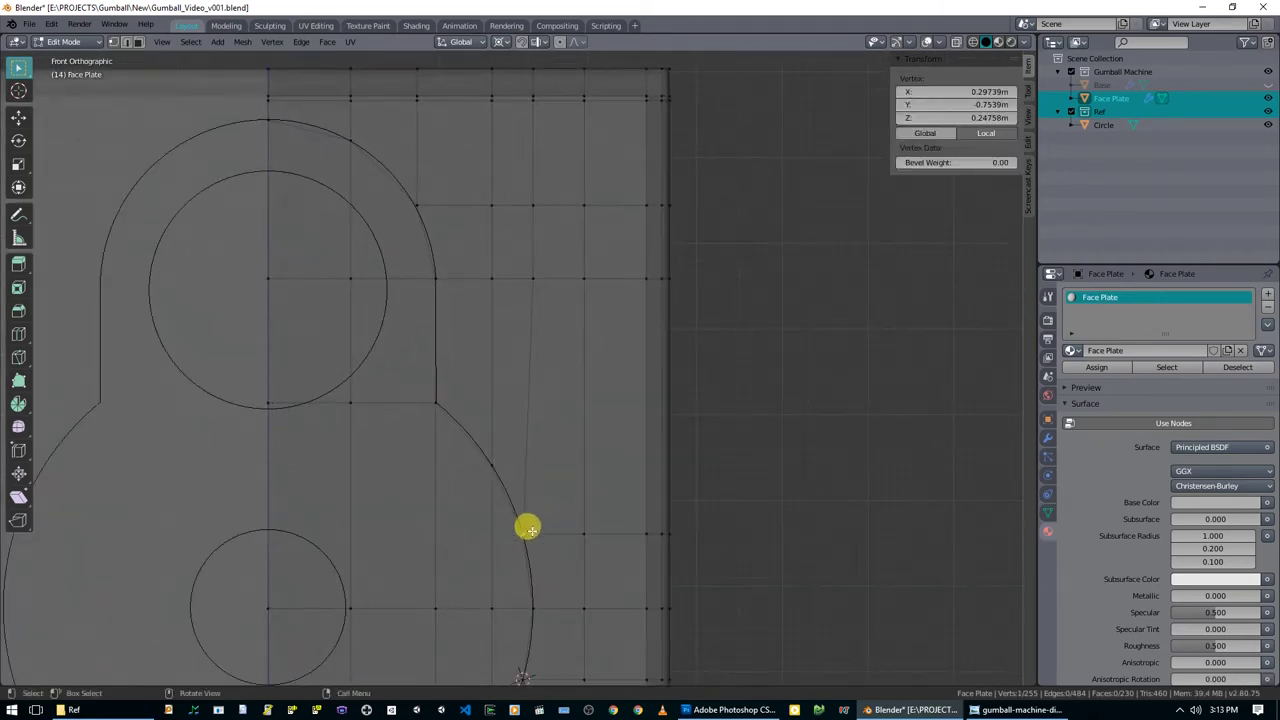
key("shift+s")
left_click(533, 463)
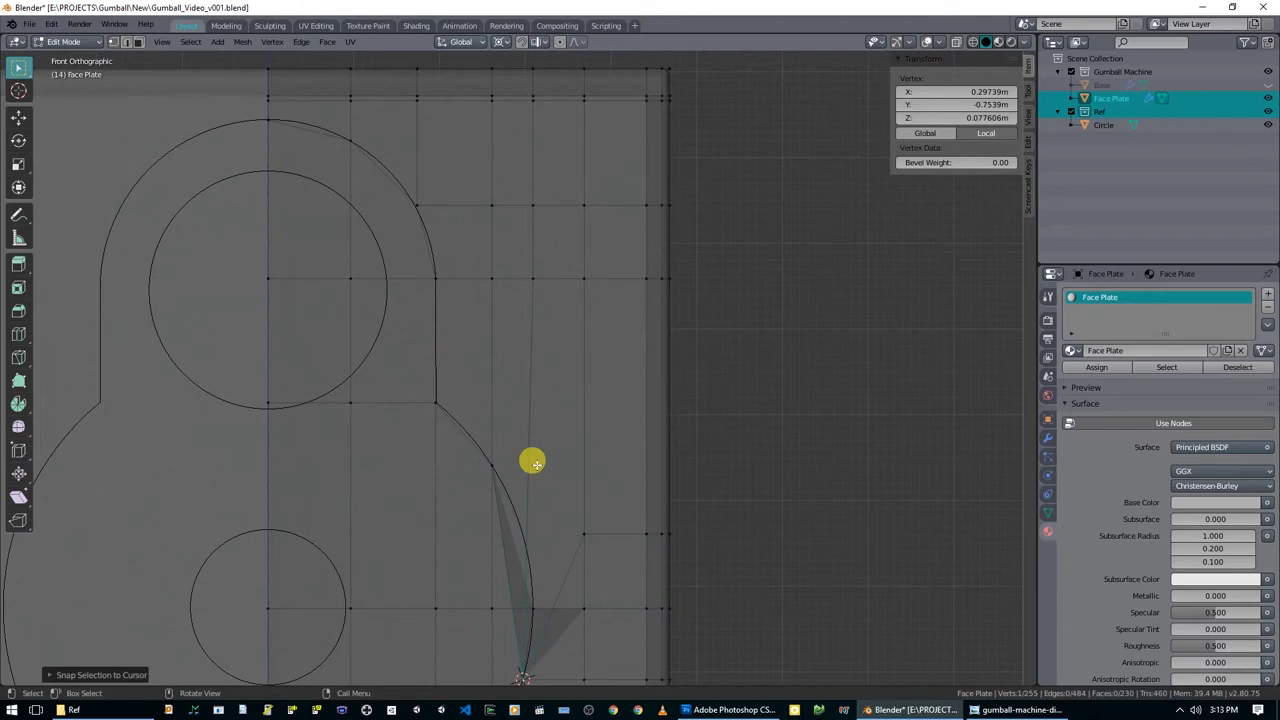
key("ctrl+z")
key("shift+s")
left_click(531, 528)
Align the same loop's vertices in the plate's upper part with the 3D cursor by scaling X to 0.
key("alt+a")
left_click_drag(514, 318, 558, 42)
key("s")
key("x")
key("0")
key("Return")
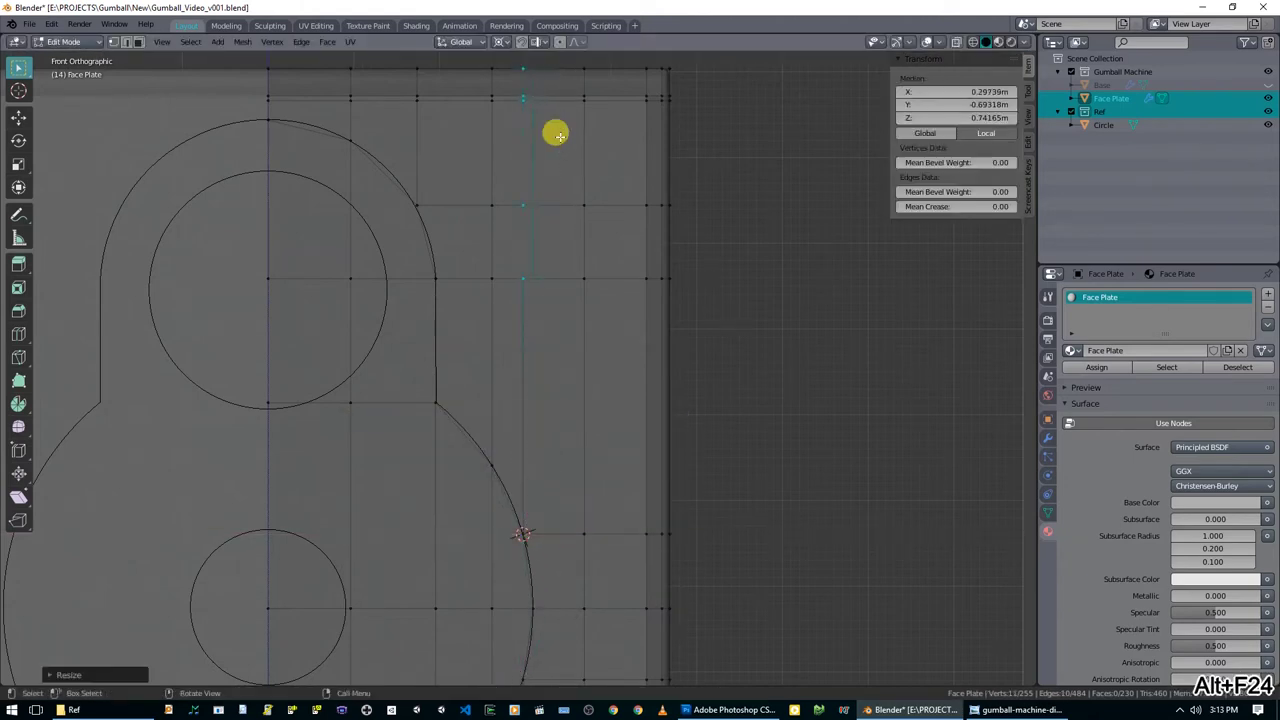
Turn off the see-through display and inspect the face plate's shape in object mode and its mesh from an angle.
key("alt+a")
key("z")
left_click(620, 330)
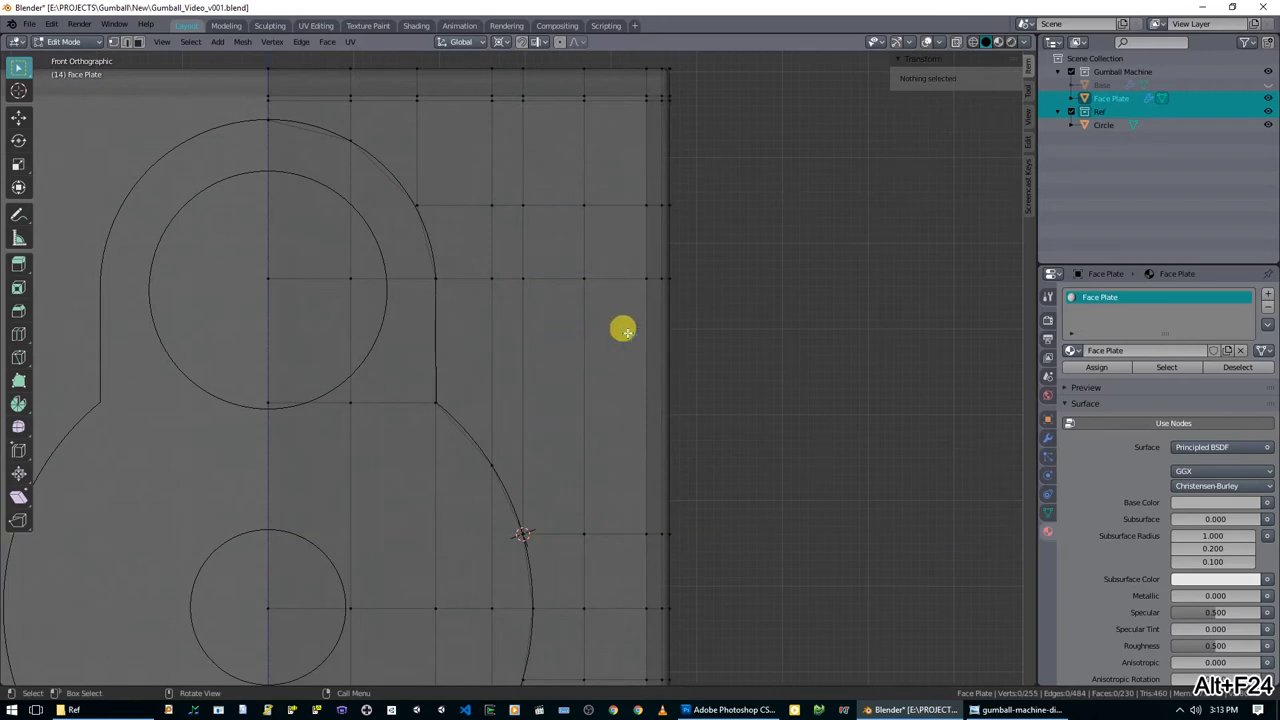
scroll(583, 363, "down", 4)
key("Tab")
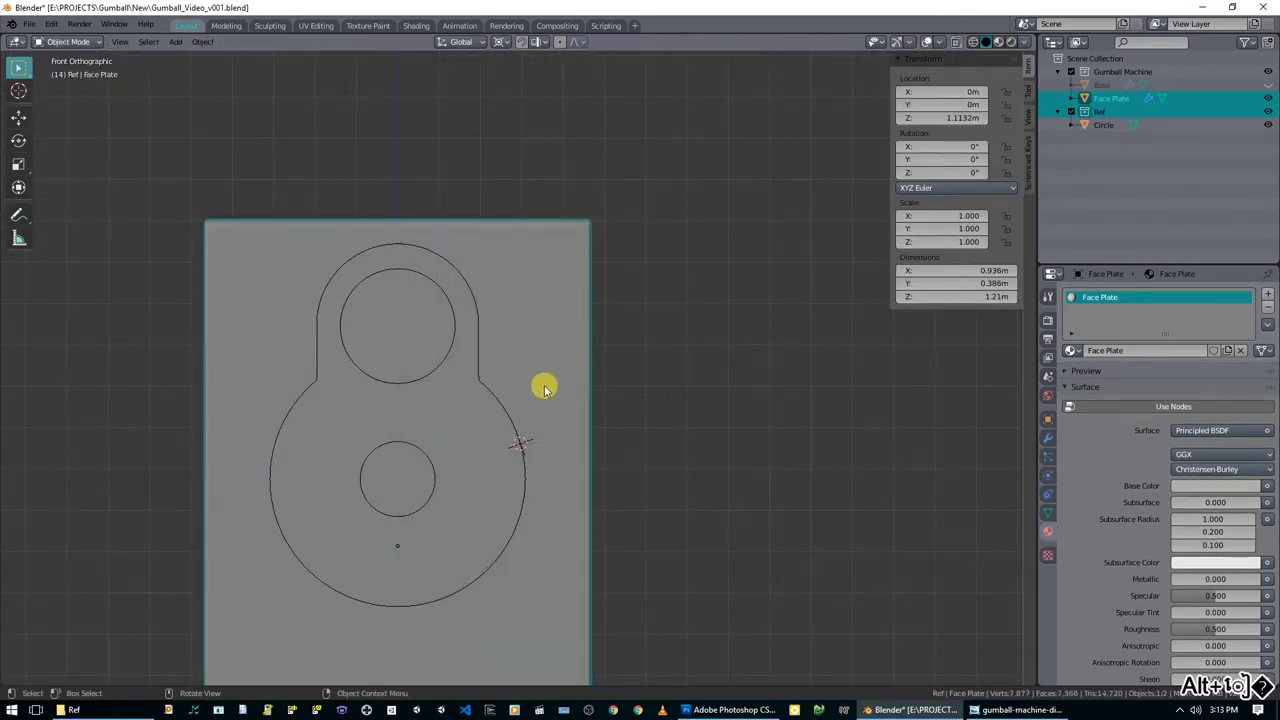
key("Tab")
middle_click_drag(583, 445, 548, 353)
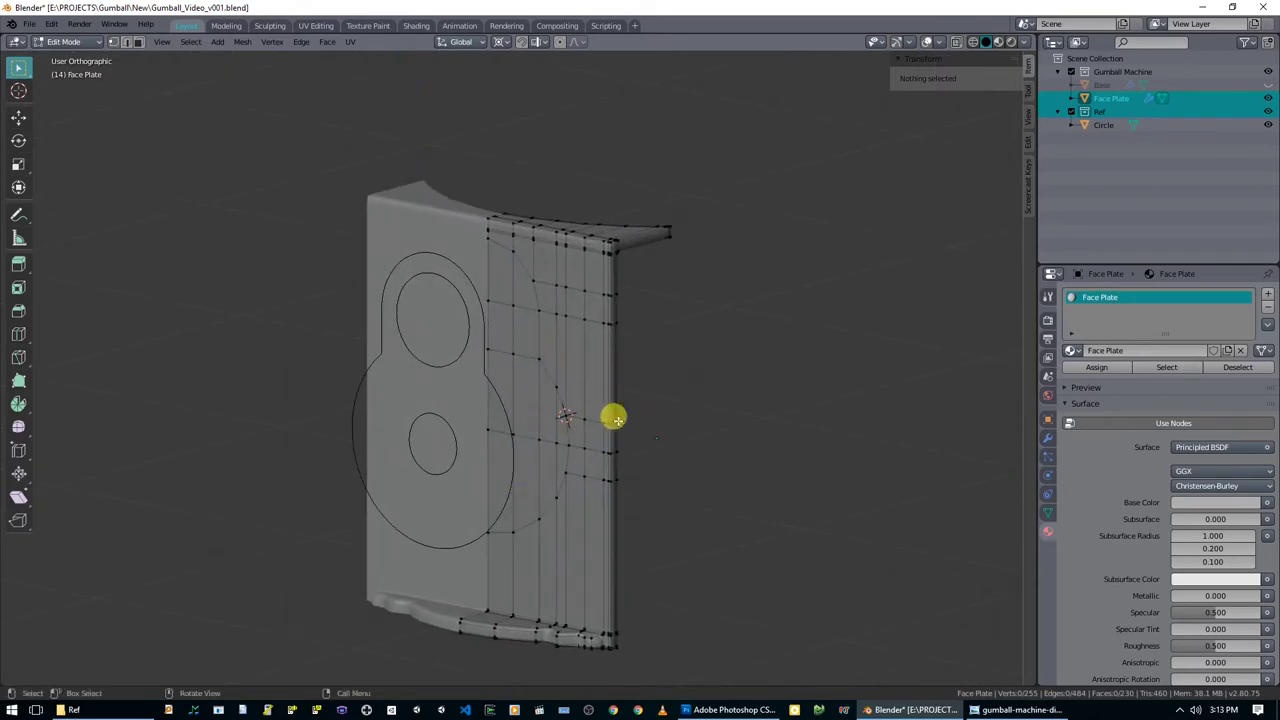
middle_click_drag(509, 231, 633, 330)
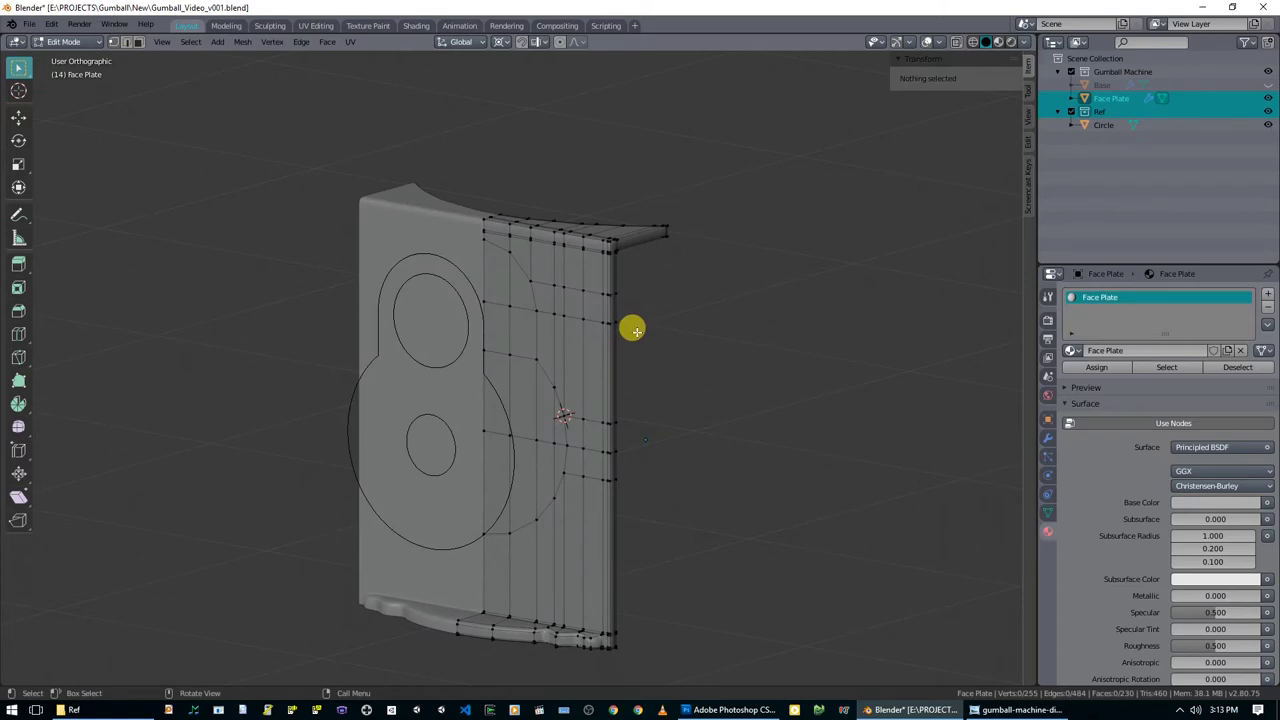
scroll(560, 367, "up", 1)
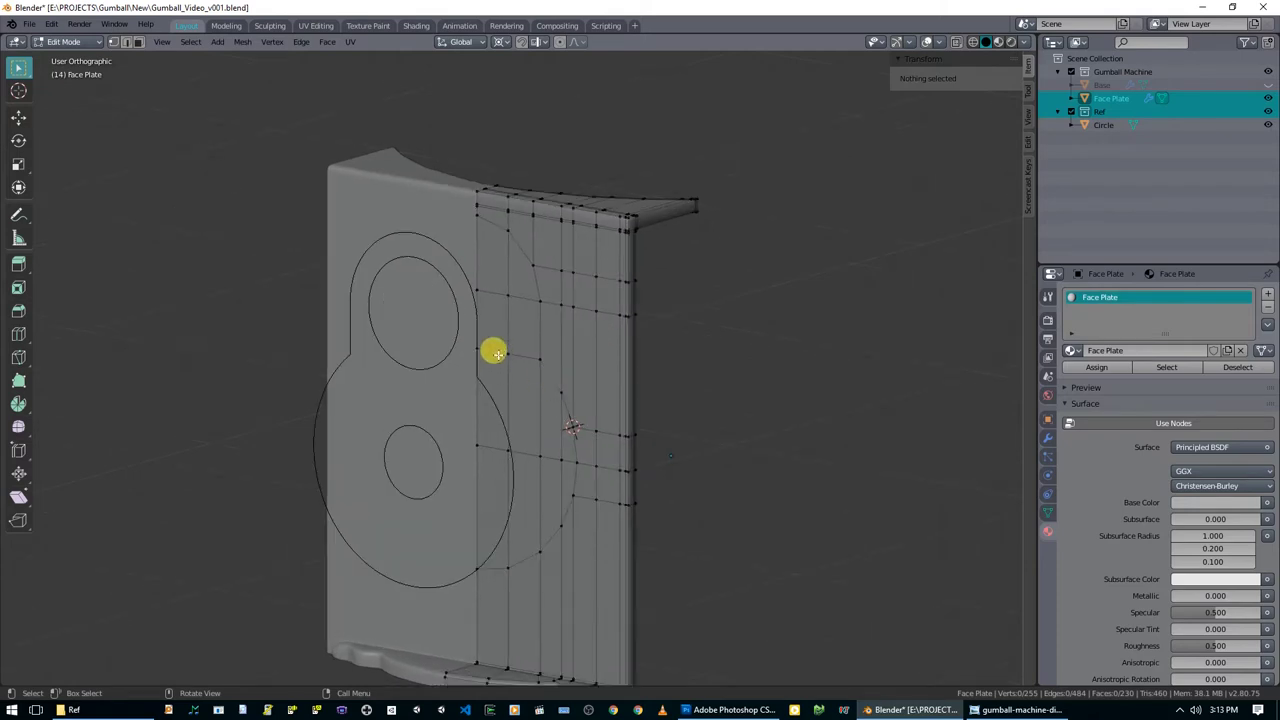
Select the faces inside the coin mechanism outline, extrude them in place and move them very slightly forward along Y.
key("3")
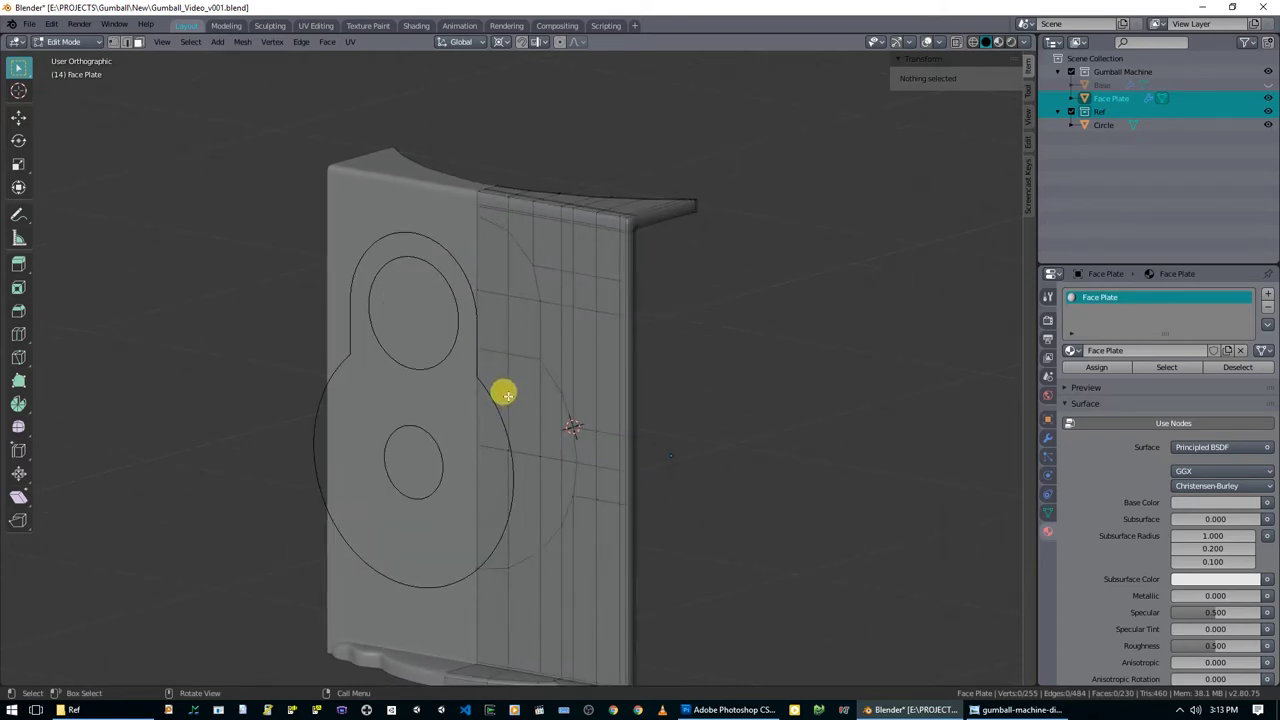
mouse_move(471, 286)
left_mouse_down()
mouse_move(480, 394)
mouse_move(529, 457)
mouse_move(513, 460)
left_mouse_up()
middle_click_drag(513, 460, 529, 483)
scroll(530, 484, "up", 1)
middle_click_drag(635, 412, 572, 279, "shift")
key("e")
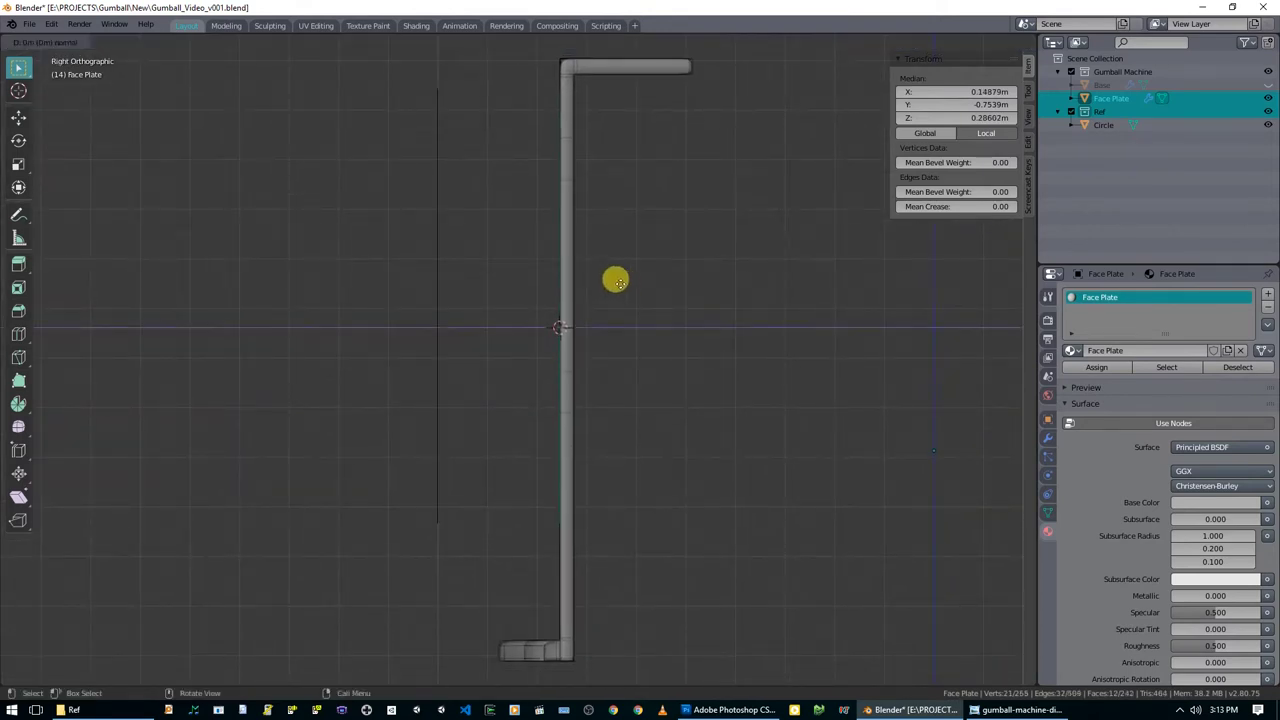
right_click(595, 290)
scroll(651, 320, "up", 1)
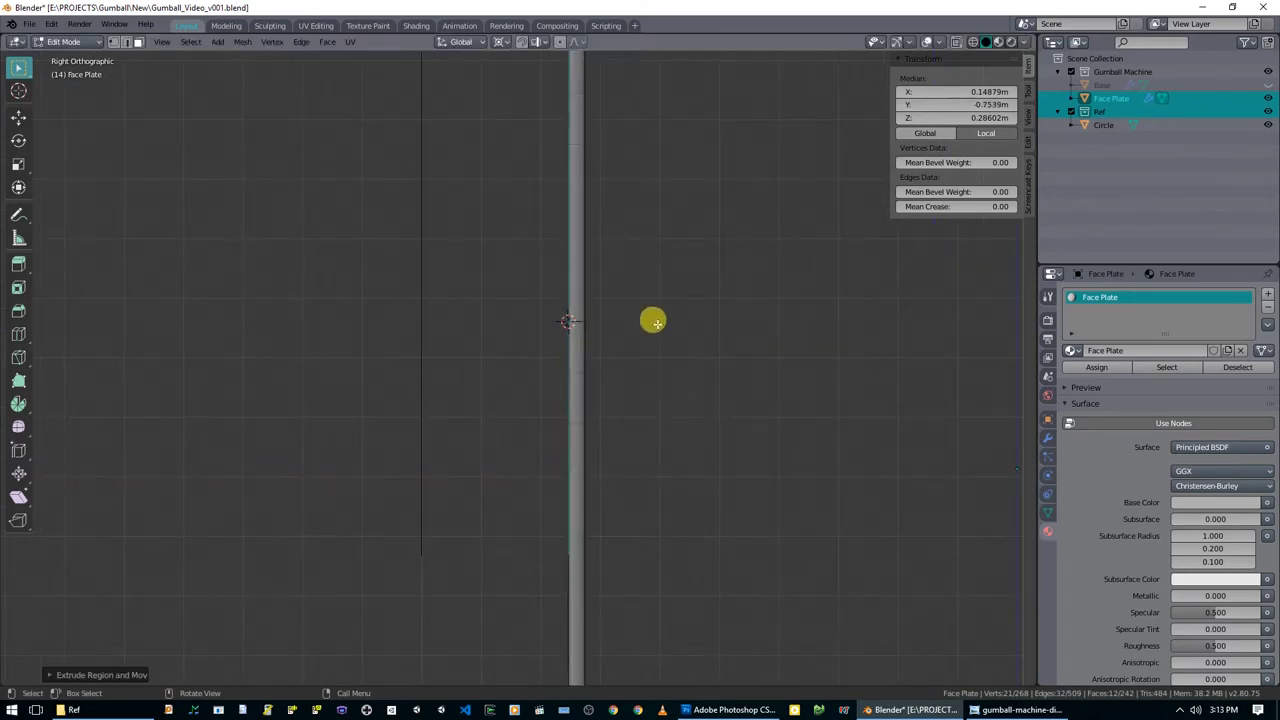
key("g")
key("y")
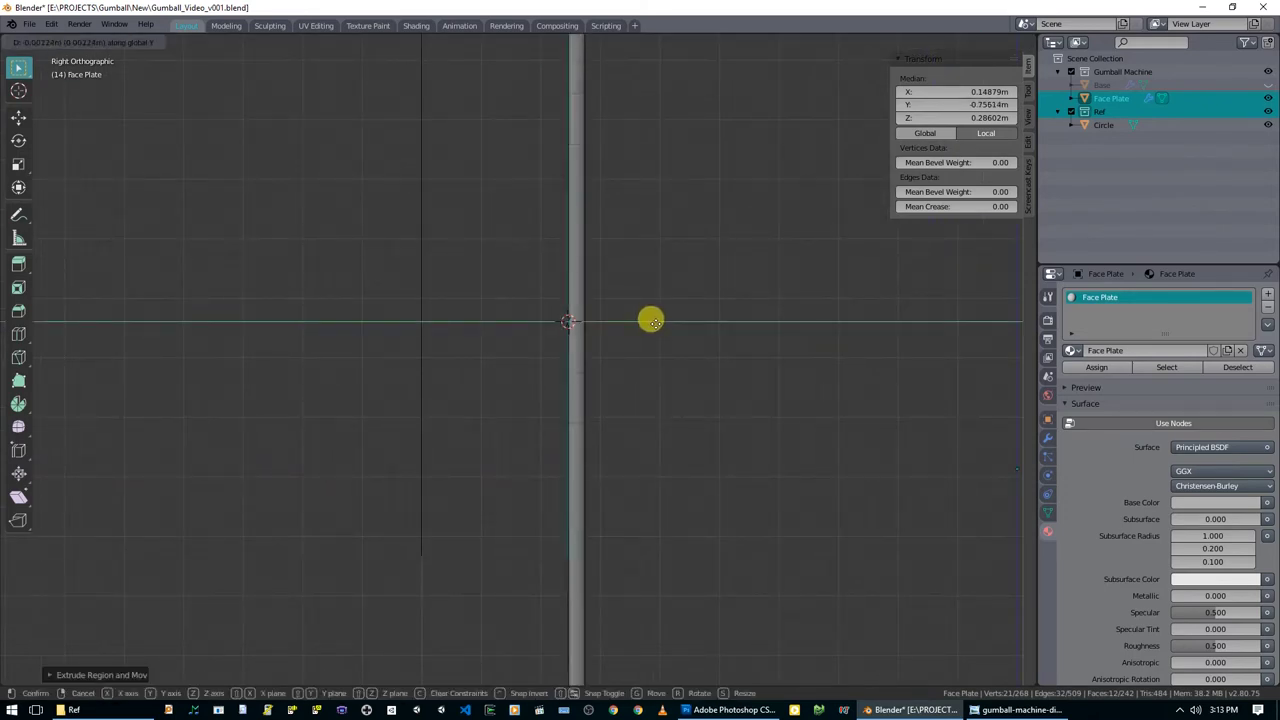
left_click(651, 320)
Extrude the selected faces forward twice more, bringing the raised front to about Y -0.774 m.
middle_click_drag(663, 314, 651, 380, "shift")
key("e")
left_click(637, 386)
key("e")
left_click(643, 391)
key("e")
left_click(645, 393)
left_click(643, 392)
middle_click_drag(640, 391, 597, 389)
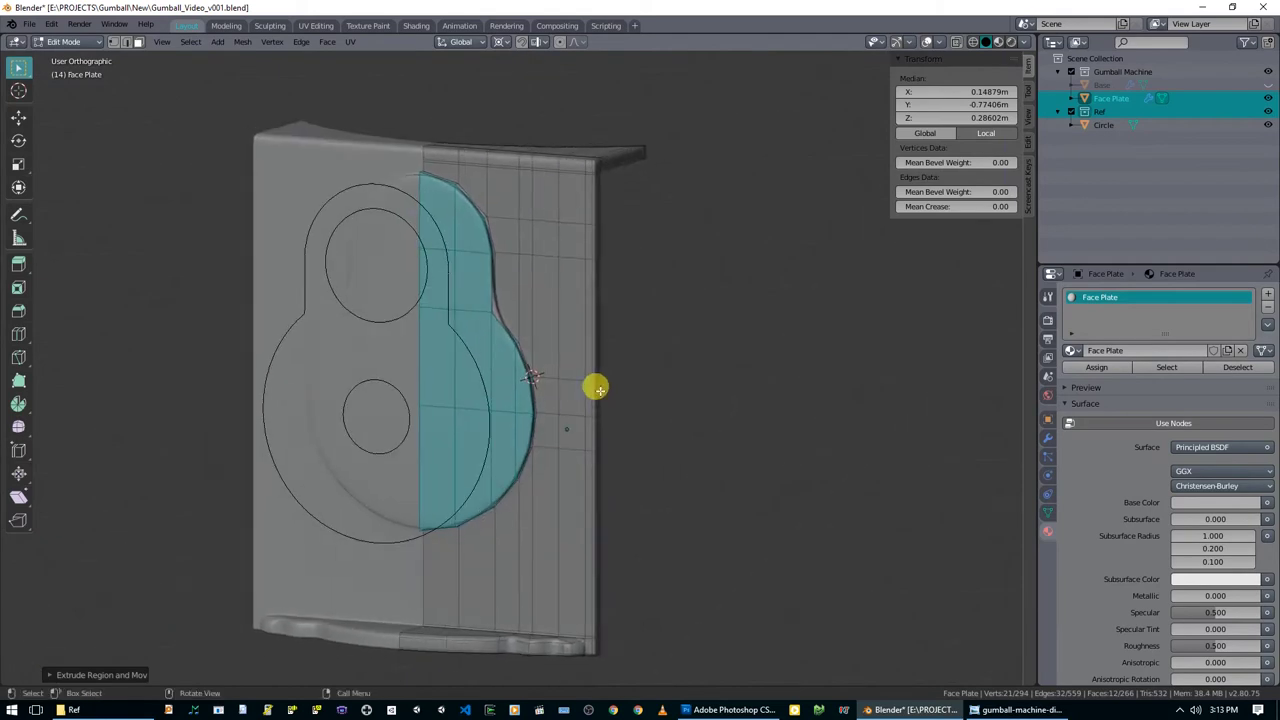
Hide the reference outline object in object mode and check the raised shape against the gumball machine photo.
key("Tab")
left_click(425, 270)
middle_click_drag(433, 280, 553, 326)
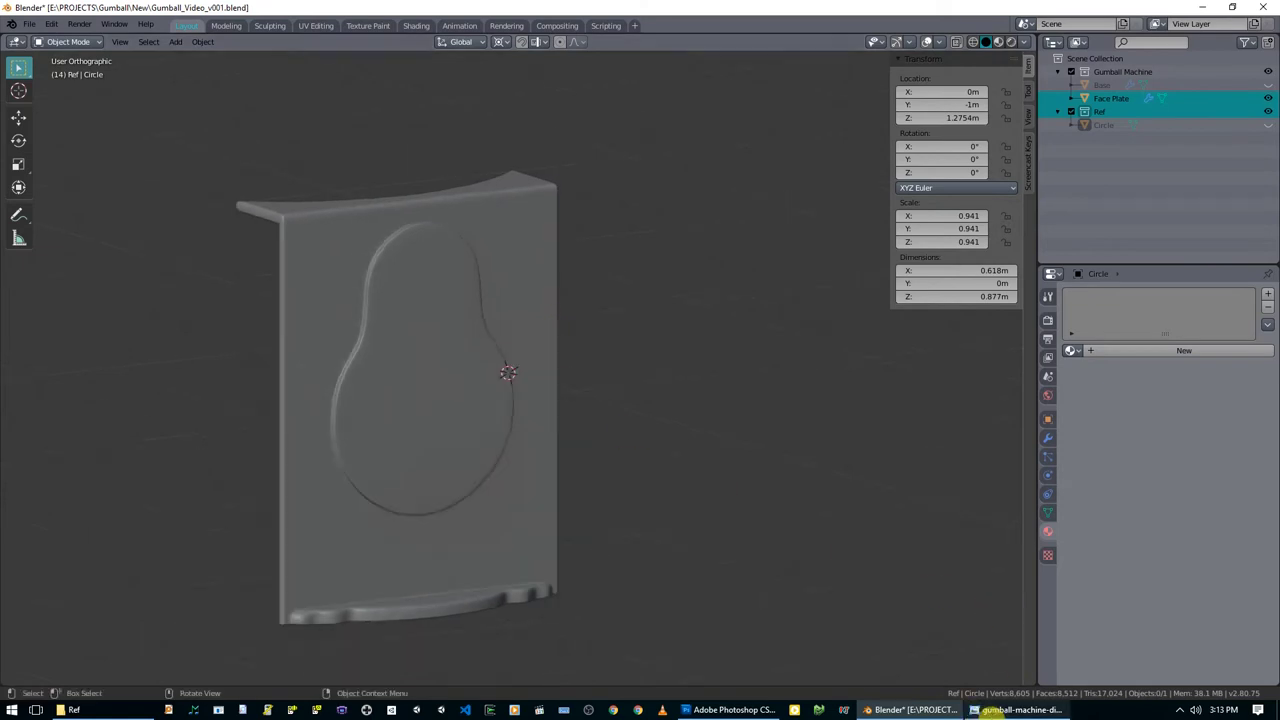
left_click(990, 708)
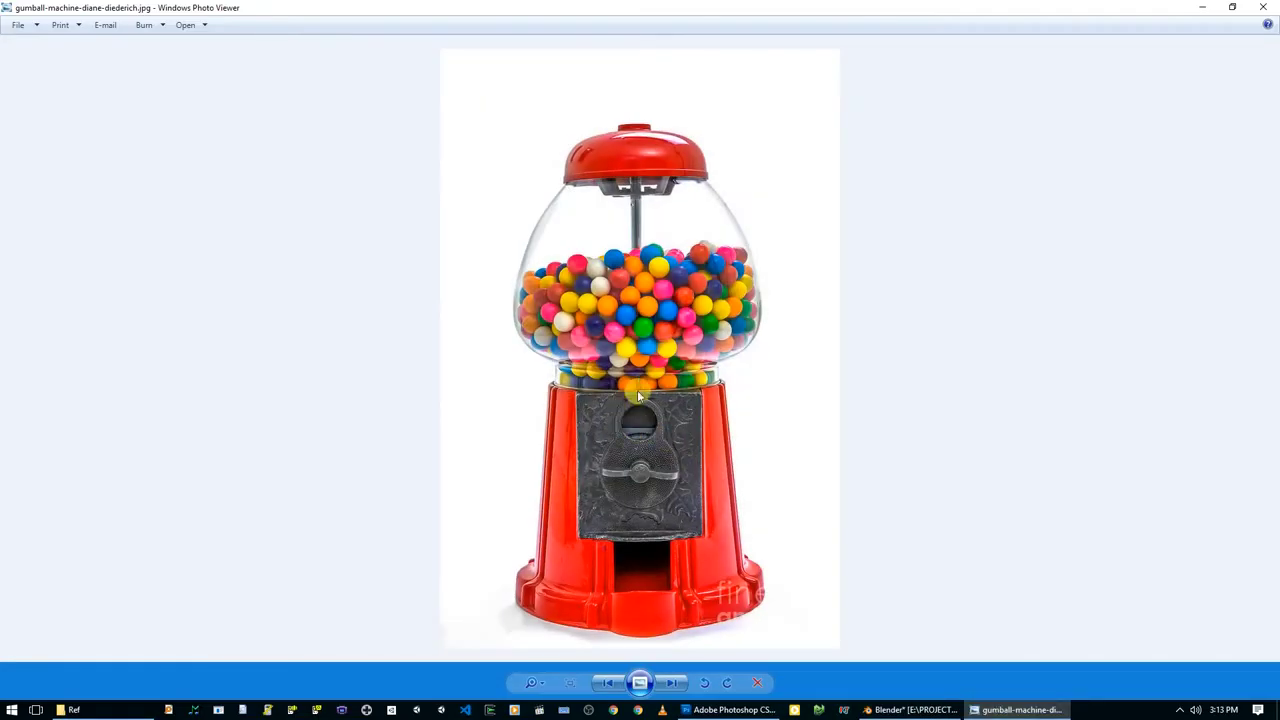
left_click(1055, 710)
Reopen the face plate for editing in front view and cut an edge loop across it just above the neck corner.
middle_click_drag(566, 383, 480, 337)
left_click(548, 384)
key("Tab")
key("KP_1")
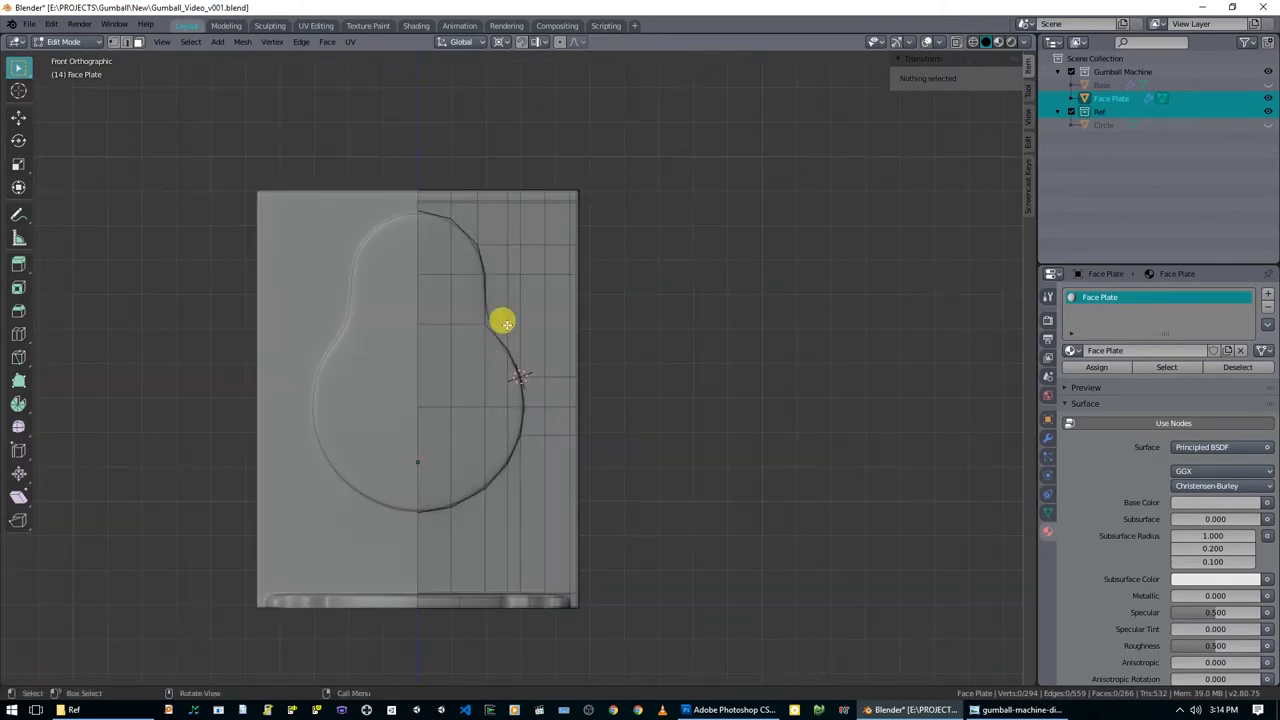
scroll(507, 323, "up", 2)
key("ctrl+r")
left_click(490, 270)
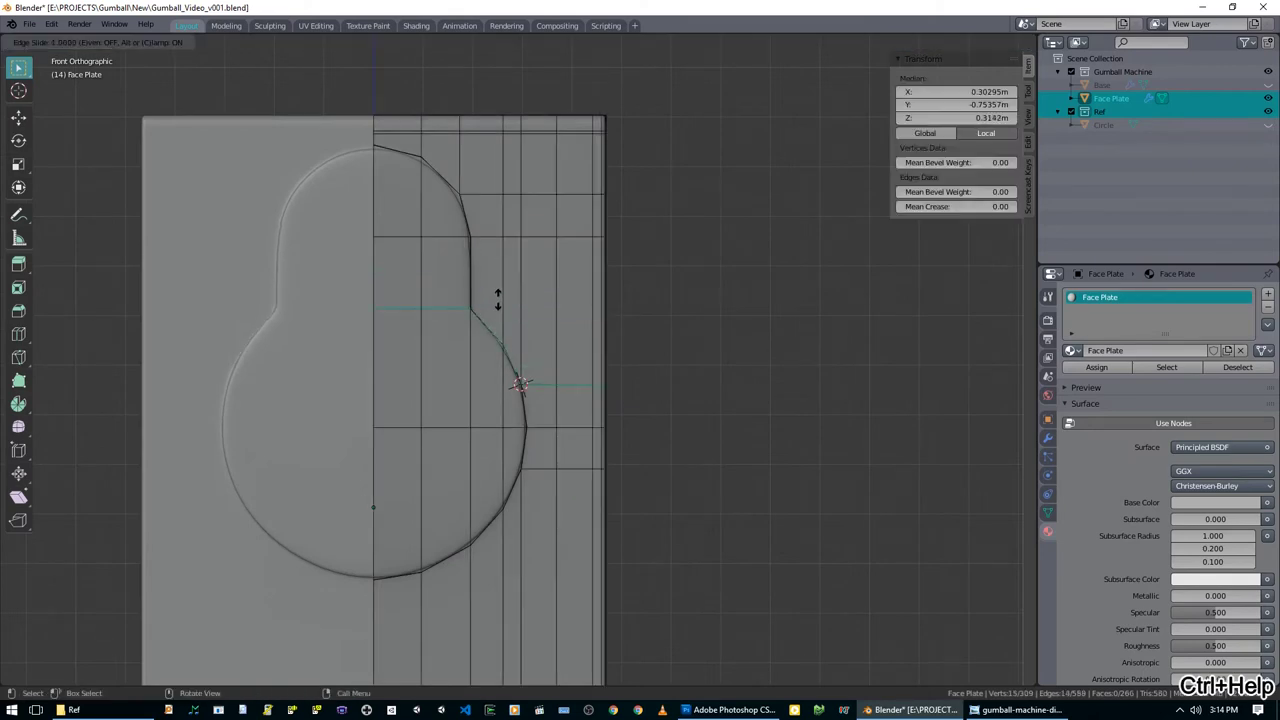
left_click(501, 292)
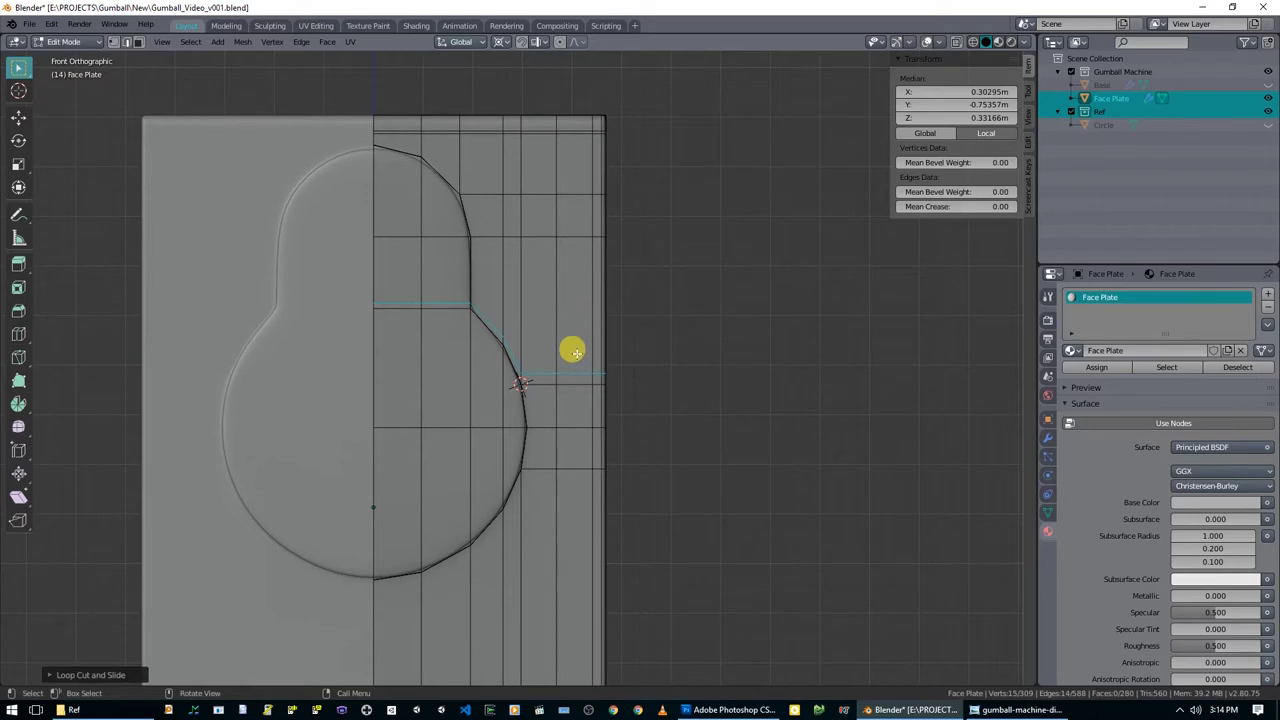
Flatten the new loop by scaling Z to 0 and move it up about 0.16 m to just above the neck corner.
key("s")
key("z")
key("0")
key("Return")
key("g")
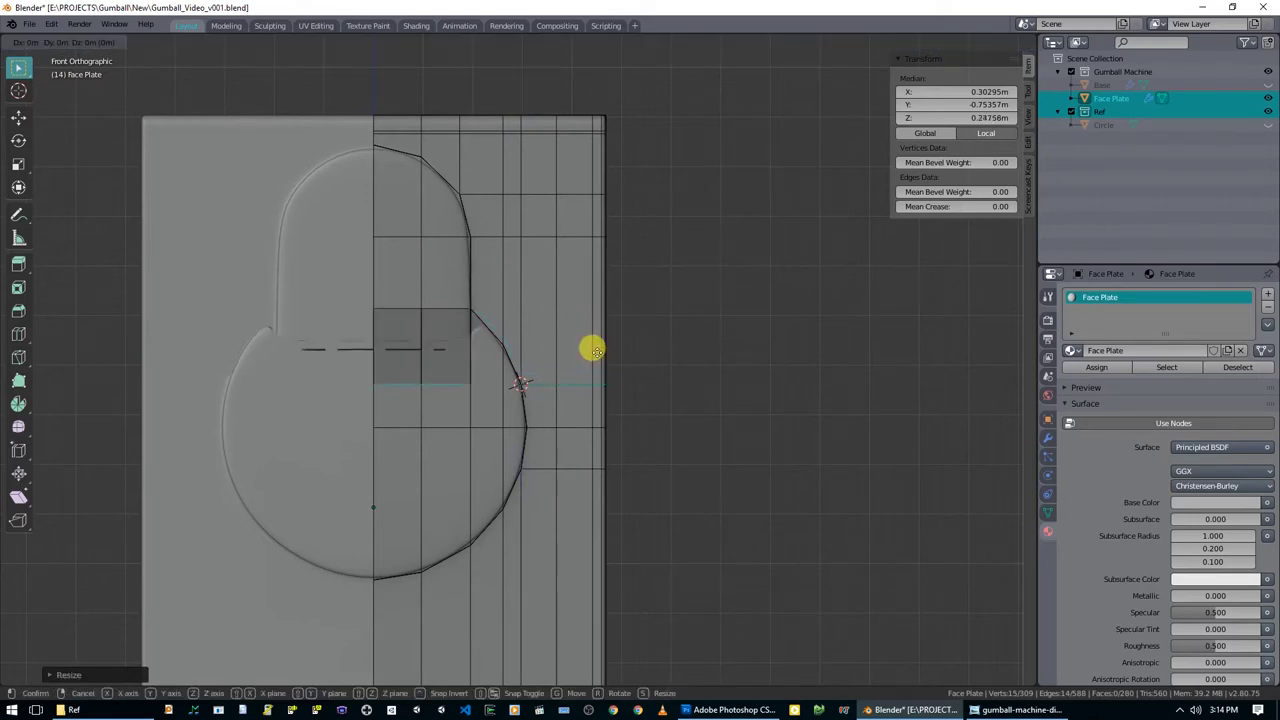
key("z")
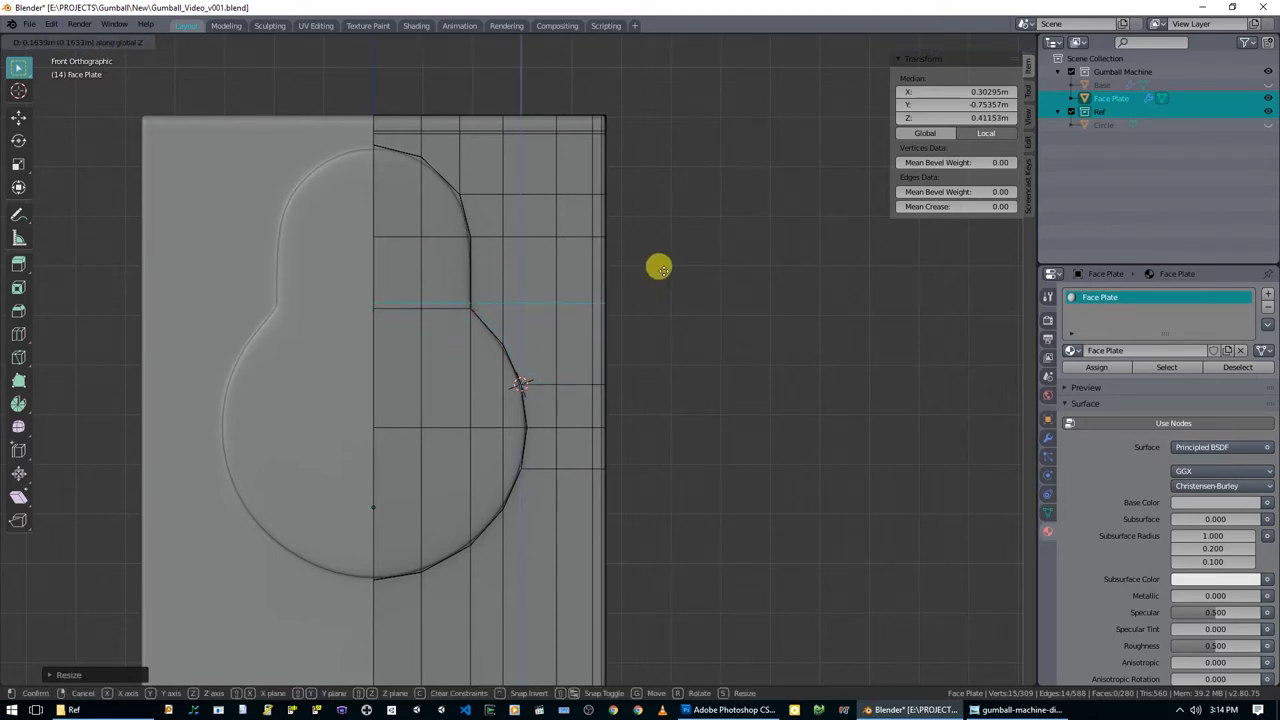
left_click(660, 268)
Inspect the smoothed raised shape in object mode and compare the coin mechanism details in the two reference photos.
mouse_move(599, 299)
middle_mouse_down()
mouse_move(503, 300)
mouse_move(608, 322)
middle_mouse_up()
key("alt+a")
key("Tab")
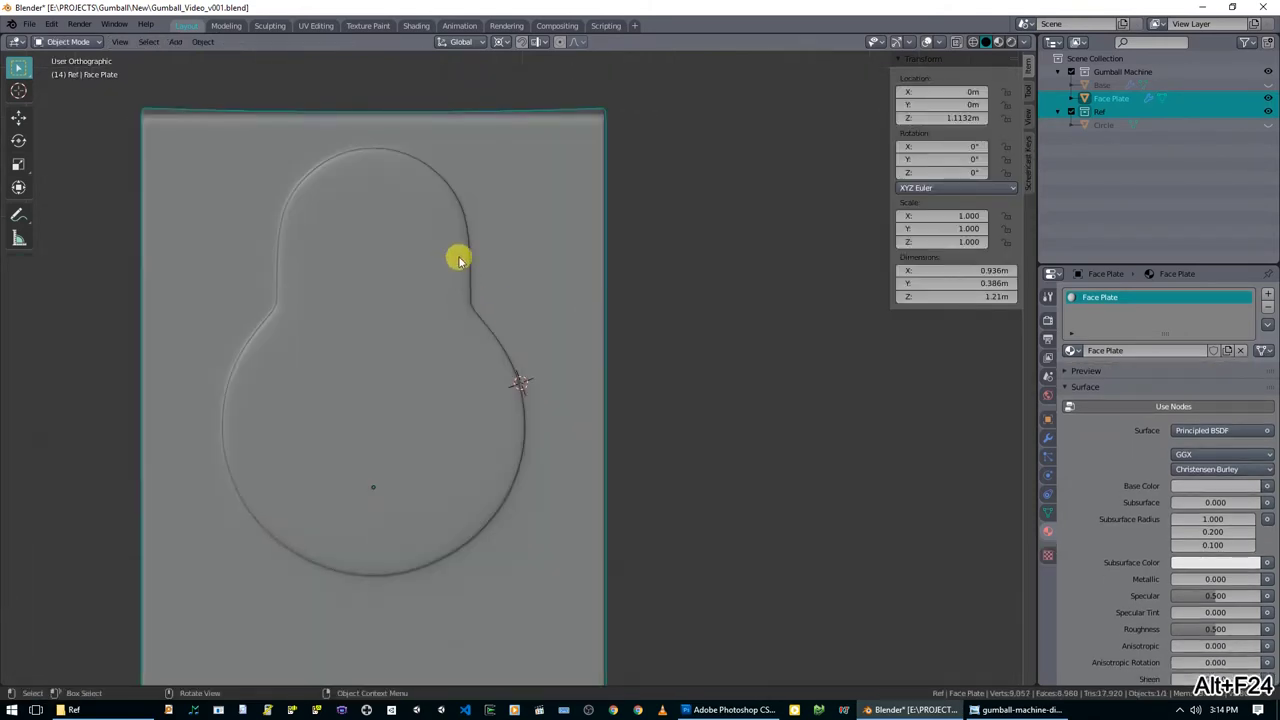
scroll(524, 399, "down", 3)
middle_click_drag(563, 411, 531, 397)
left_click(1005, 709)
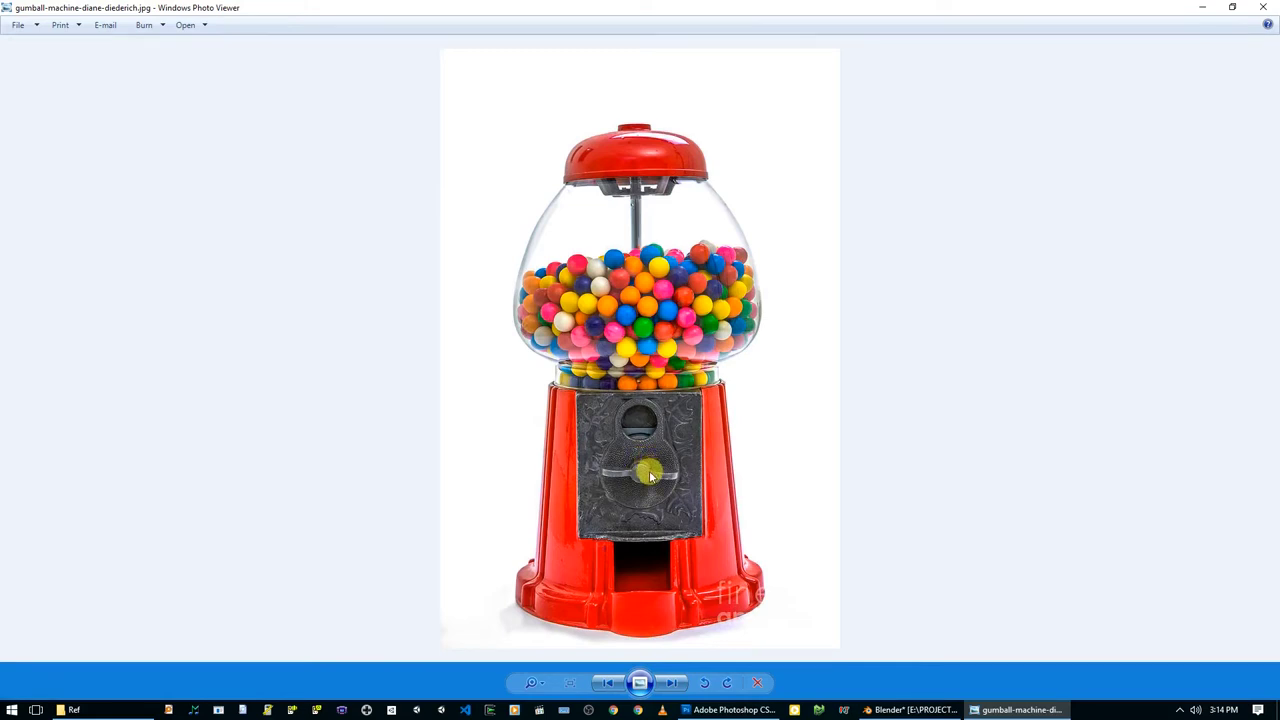
key("Right")
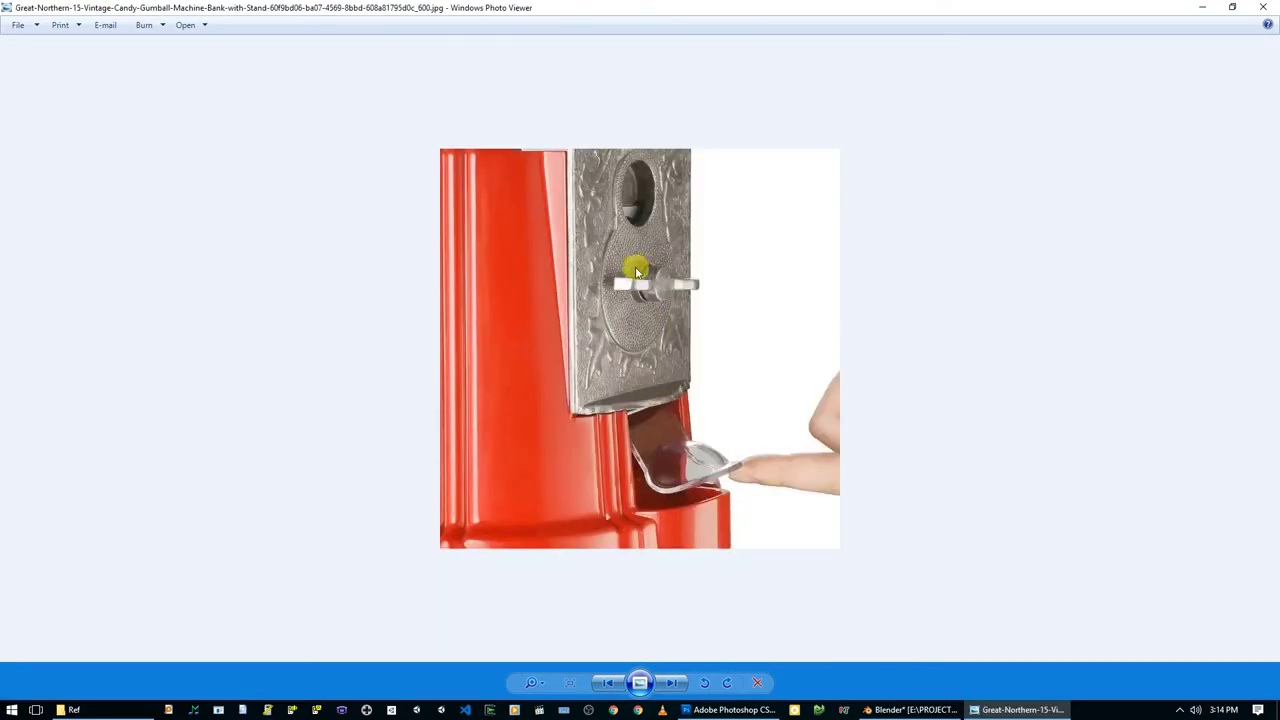
left_click(1016, 710)
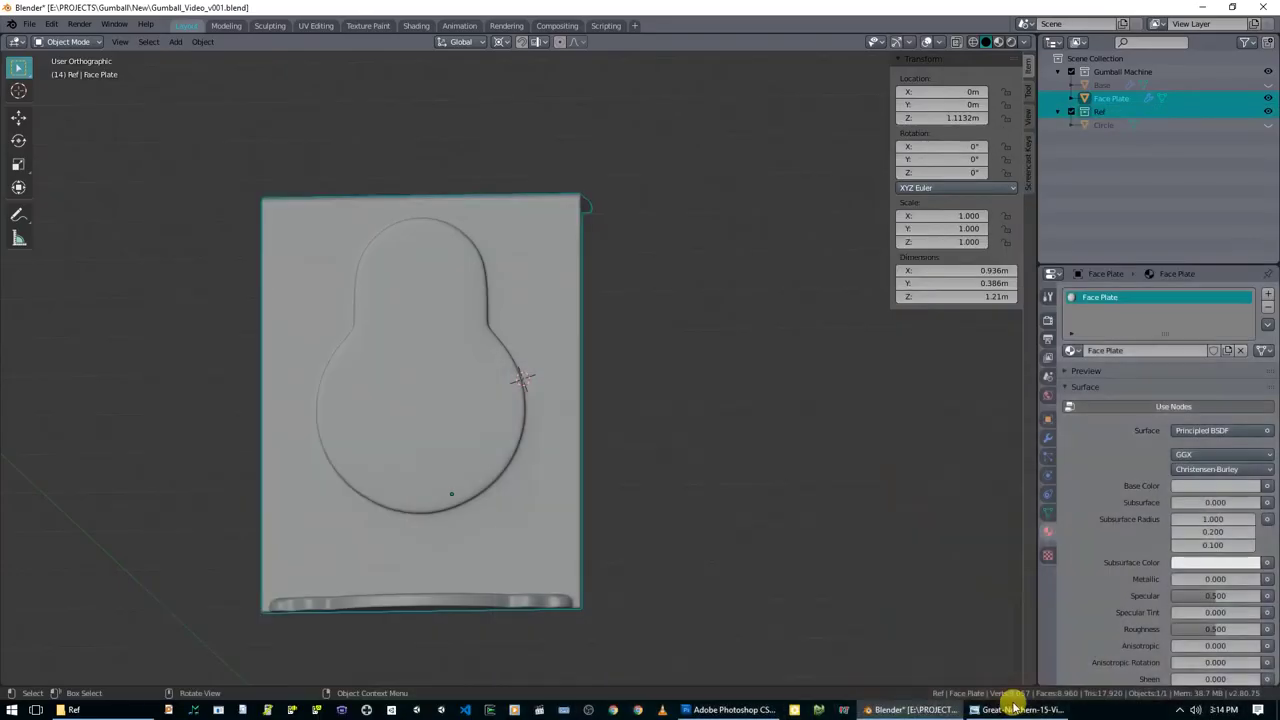
Return the face plate to edit mode with nothing selected and save the file.
key("alt+a")
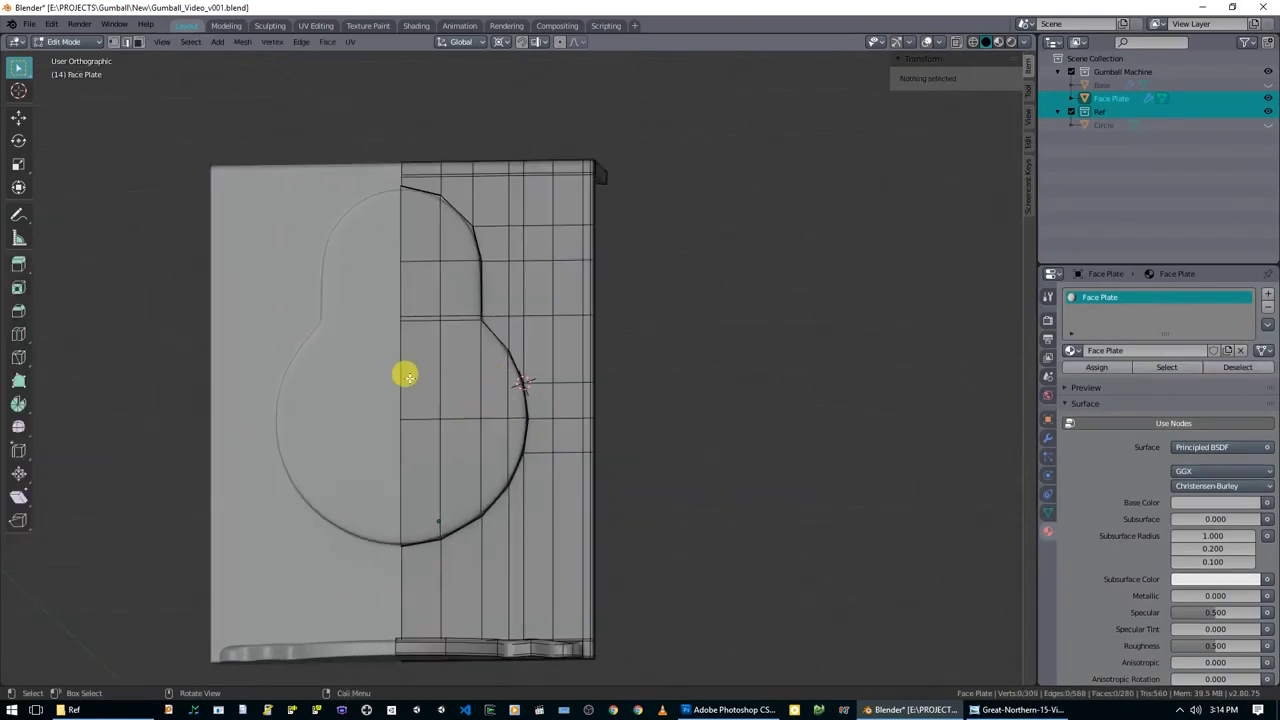
middle_click_drag(474, 417, 388, 368)
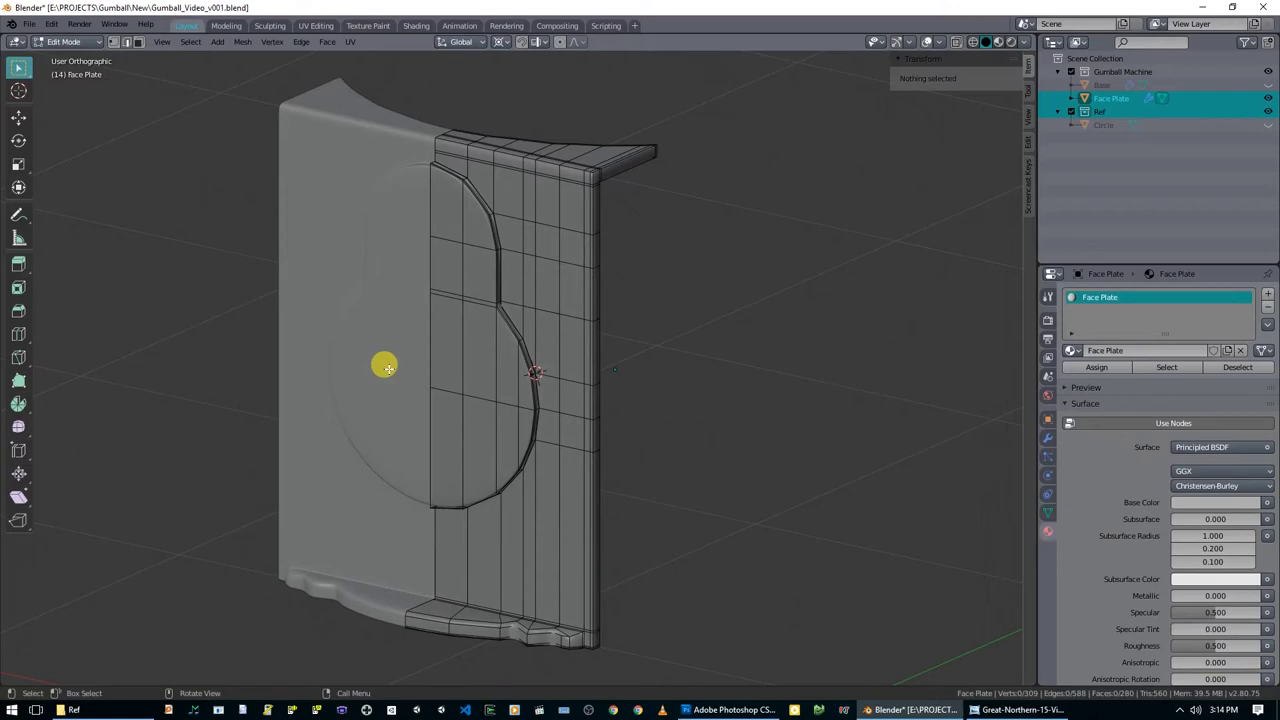
key("ctrl+s")
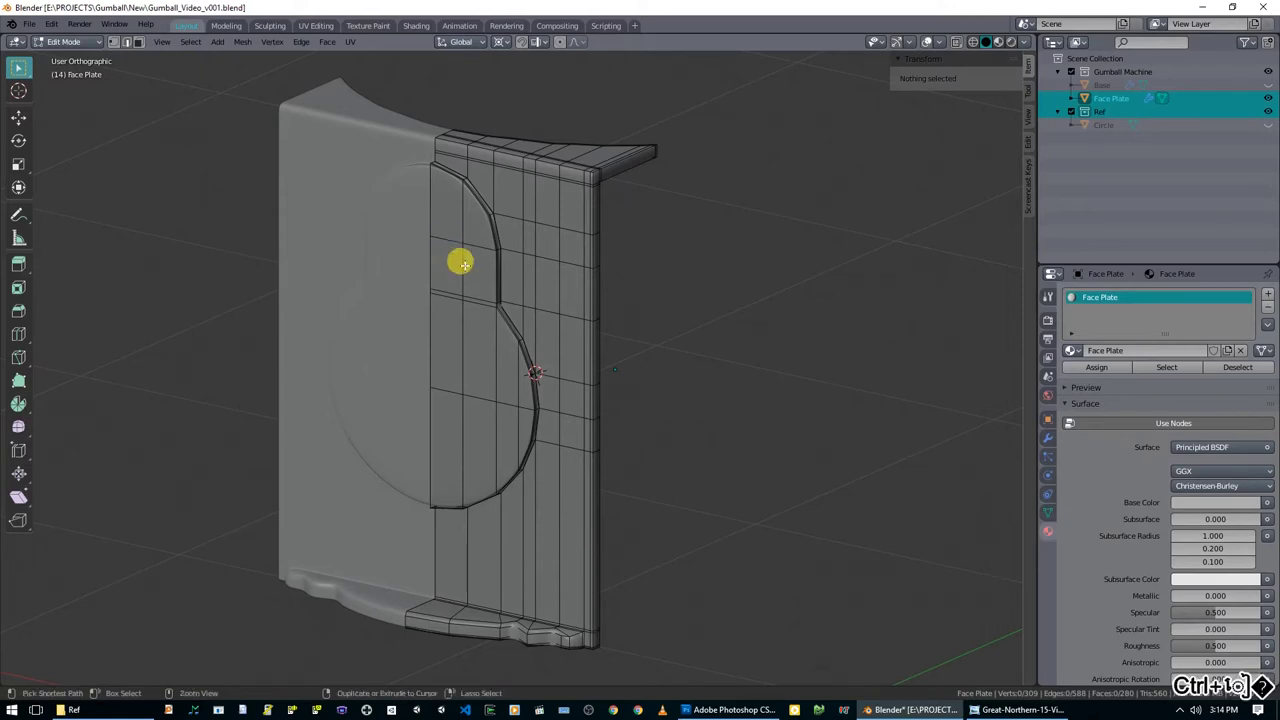
Select all front faces of the raised coin mechanism panel and inset them by about 0.037 m.
mouse_move(503, 286)
middle_mouse_down("shift")
mouse_move(553, 374)
mouse_move(573, 370)
mouse_move(510, 280)
middle_mouse_up("shift")
scroll(545, 356, "up", 1)
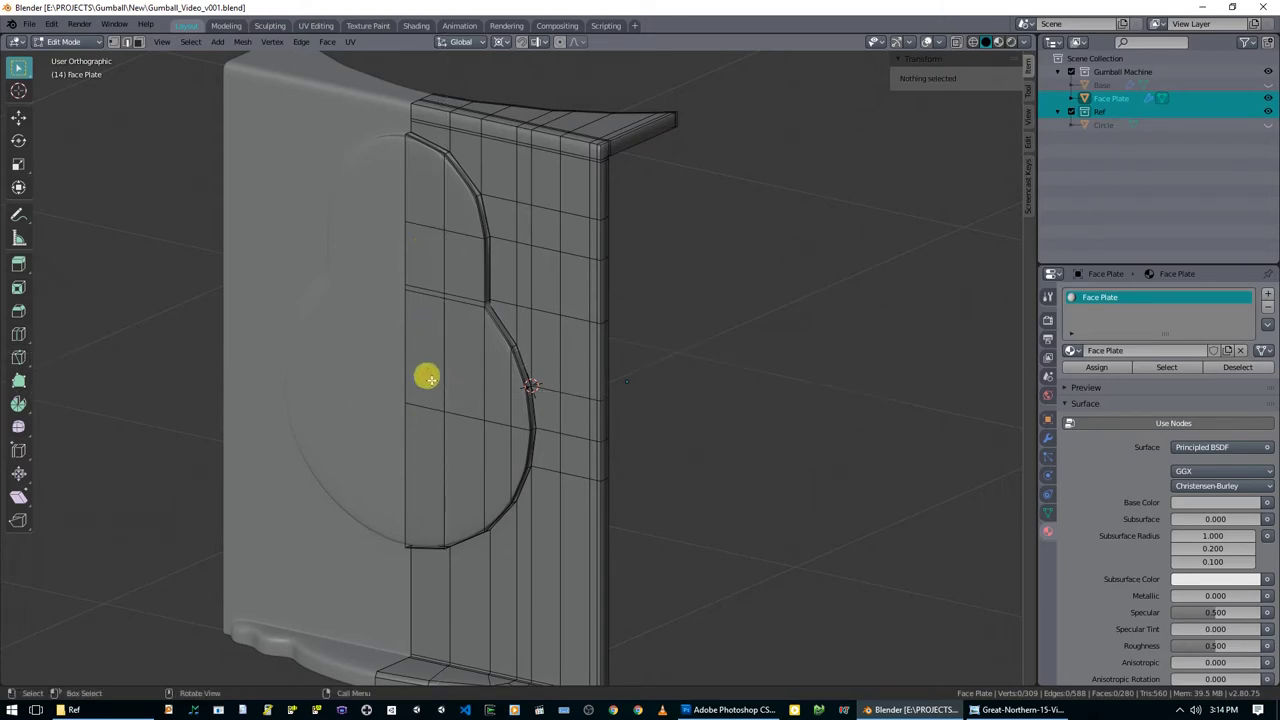
key("c")
left_click_drag(471, 429, 410, 425)
right_click(476, 429)
key("3")
key("c")
left_click_drag(416, 298, 423, 226)
right_click(423, 257)
mouse_move(423, 257)
middle_mouse_down()
mouse_move(549, 306)
mouse_move(551, 283)
mouse_move(514, 400)
mouse_move(500, 405)
middle_mouse_up()
key("i")
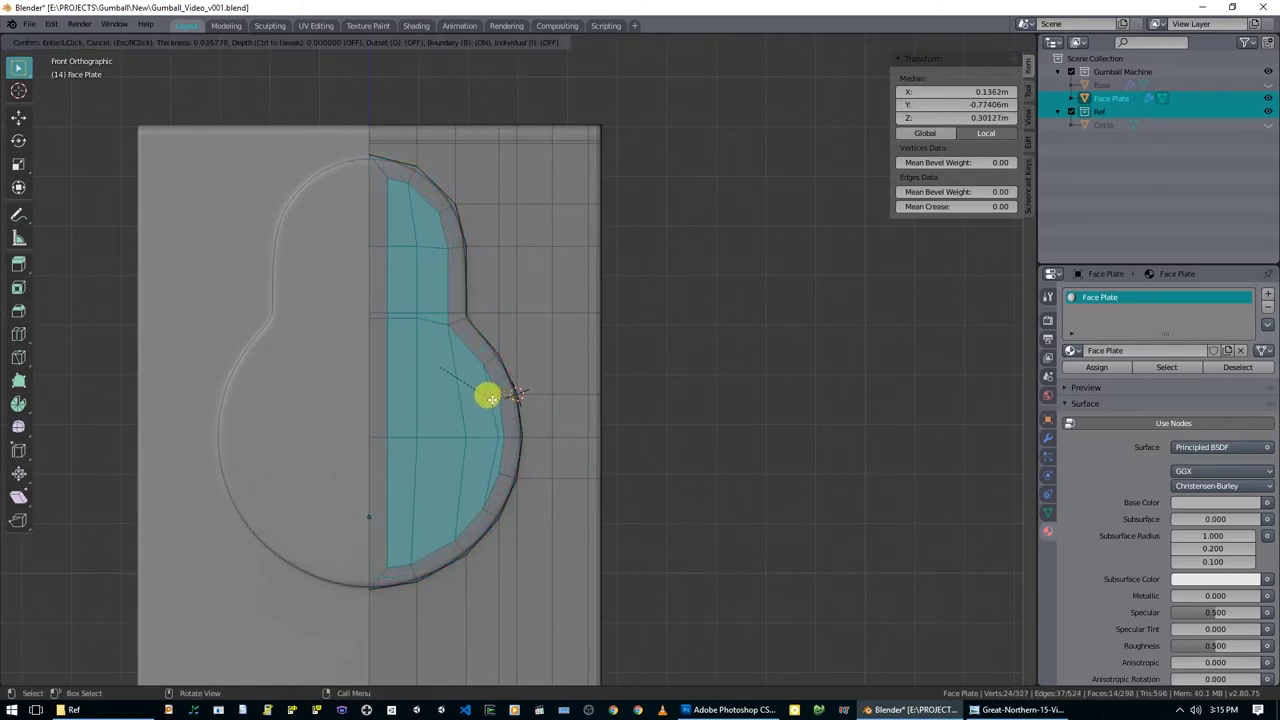
left_click(489, 398)
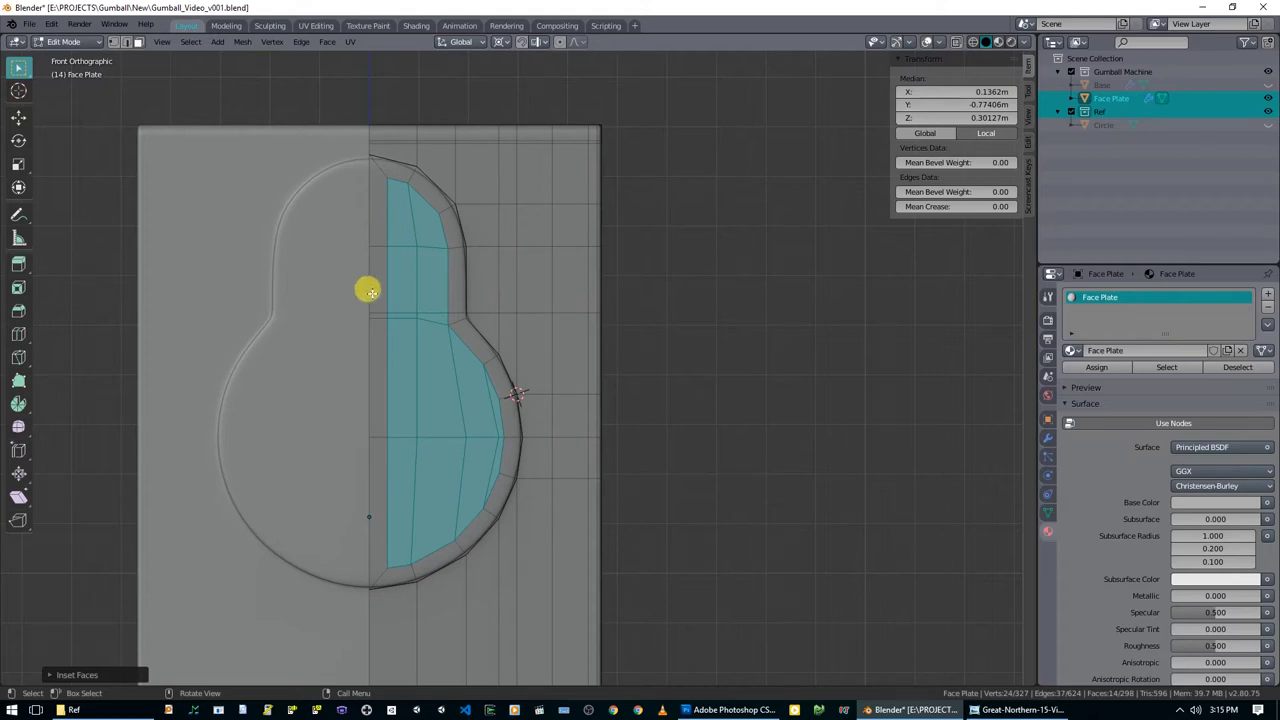
Select the strip of inset faces along the panel's centre line and delete those faces.
left_click(376, 216)
left_click(373, 300, "shift")
left_click(372, 325, "shift")
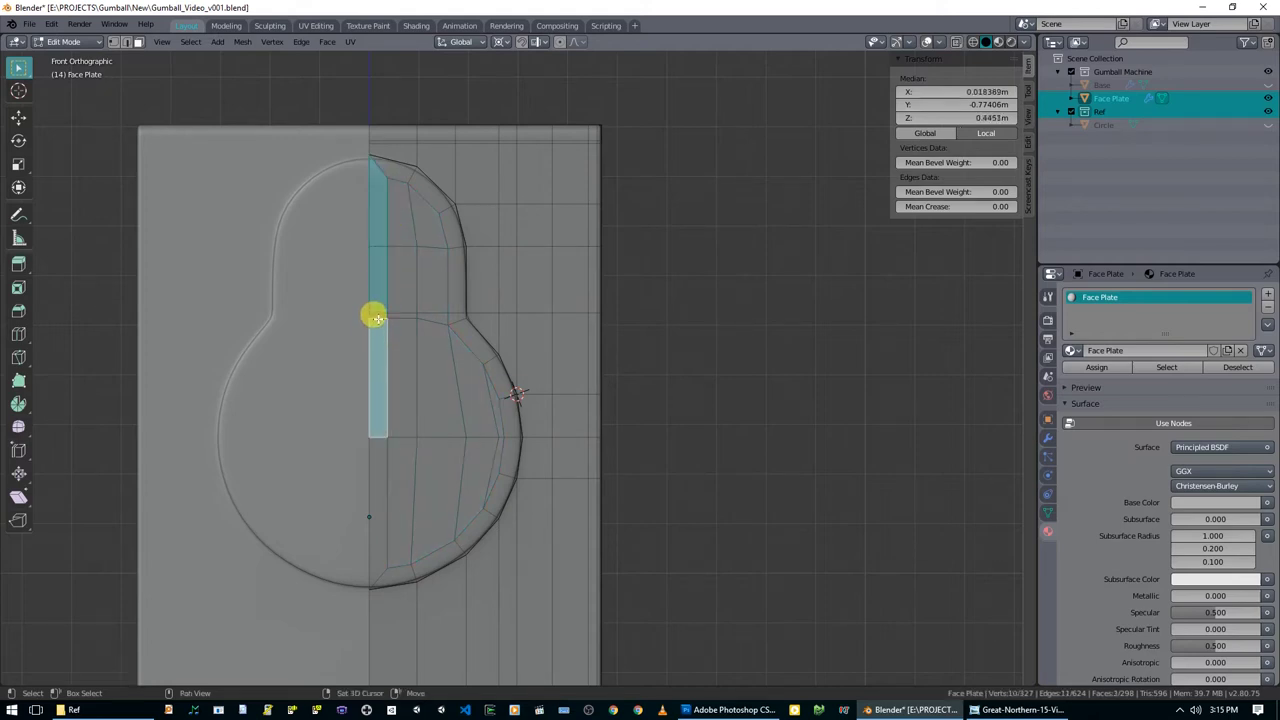
left_click(375, 463, "shift")
key("x")
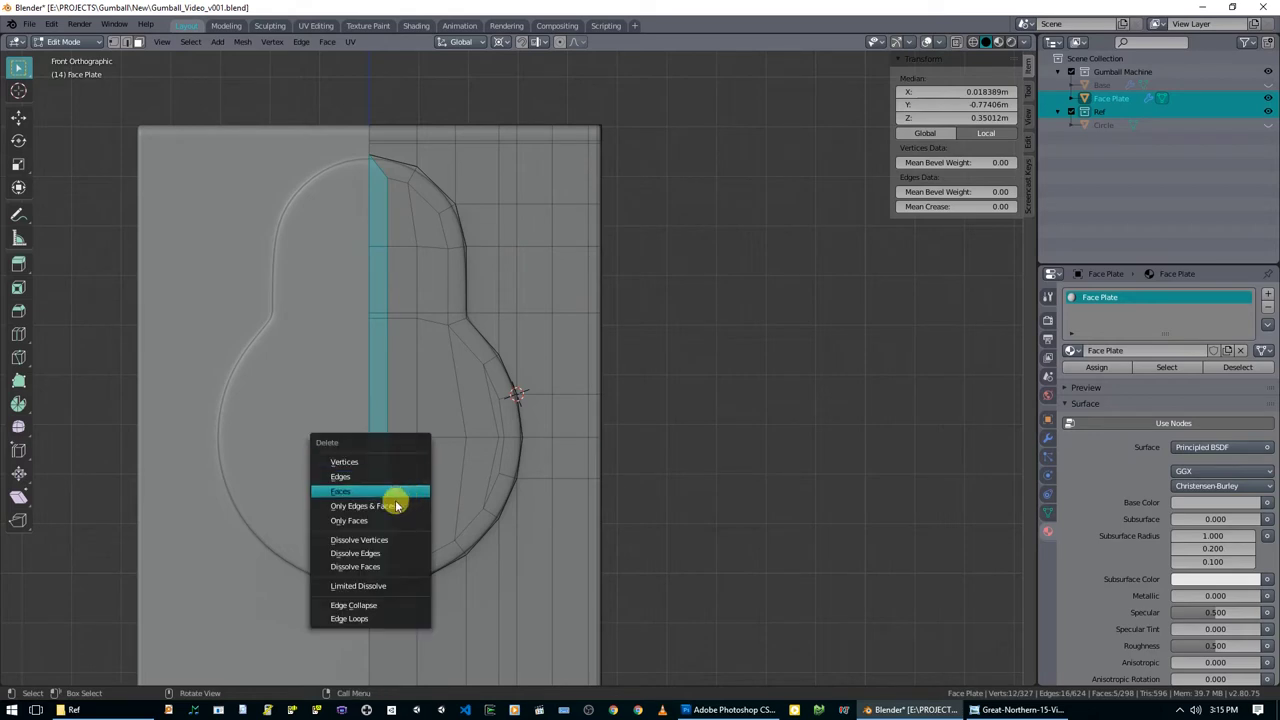
left_click(355, 490)
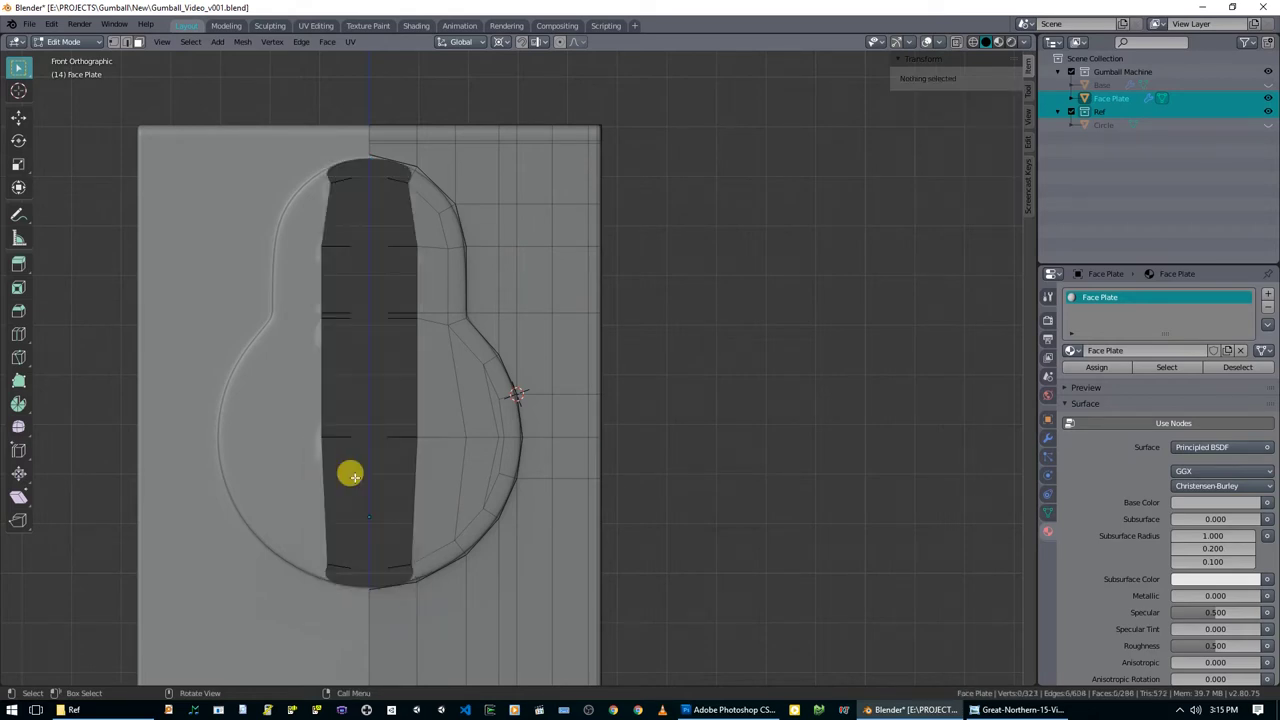
key("ctrl+z")
key("x")
left_click(327, 492)
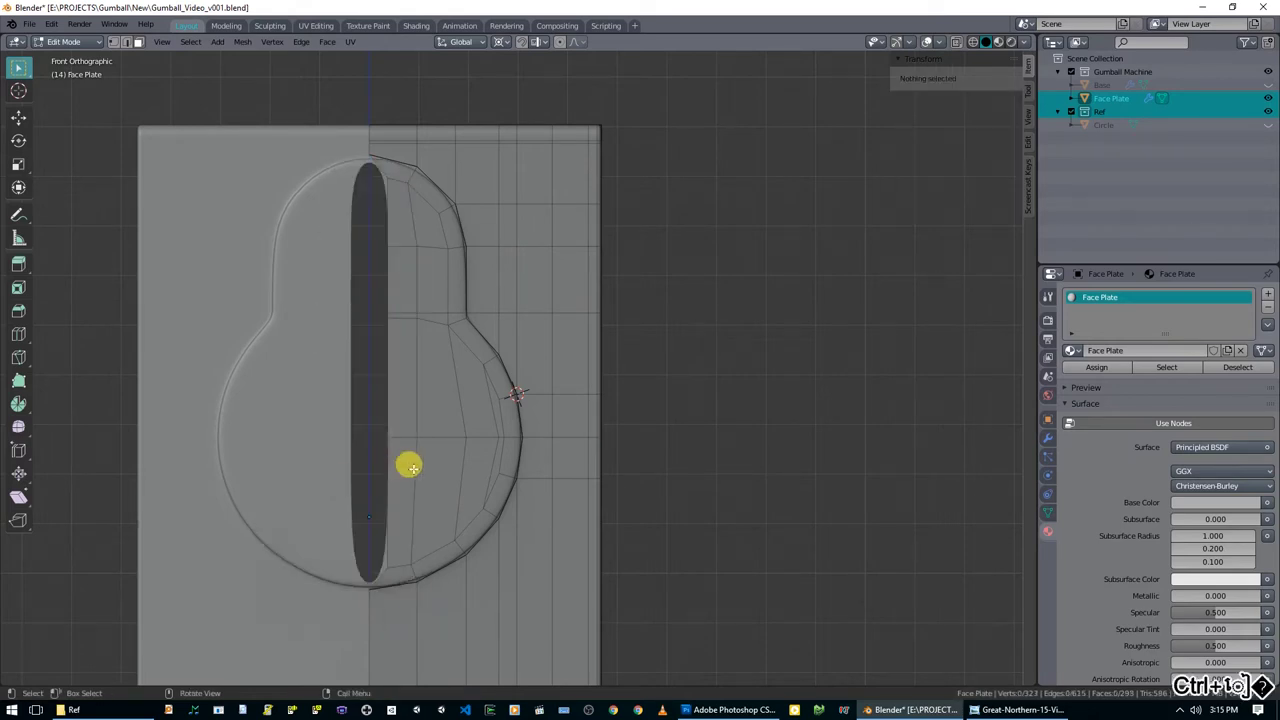
Select the open vertical edges beside the centre gap and move them along X onto the mirror centre line.
key("2")
left_click(387, 508)
left_click(387, 388, "shift")
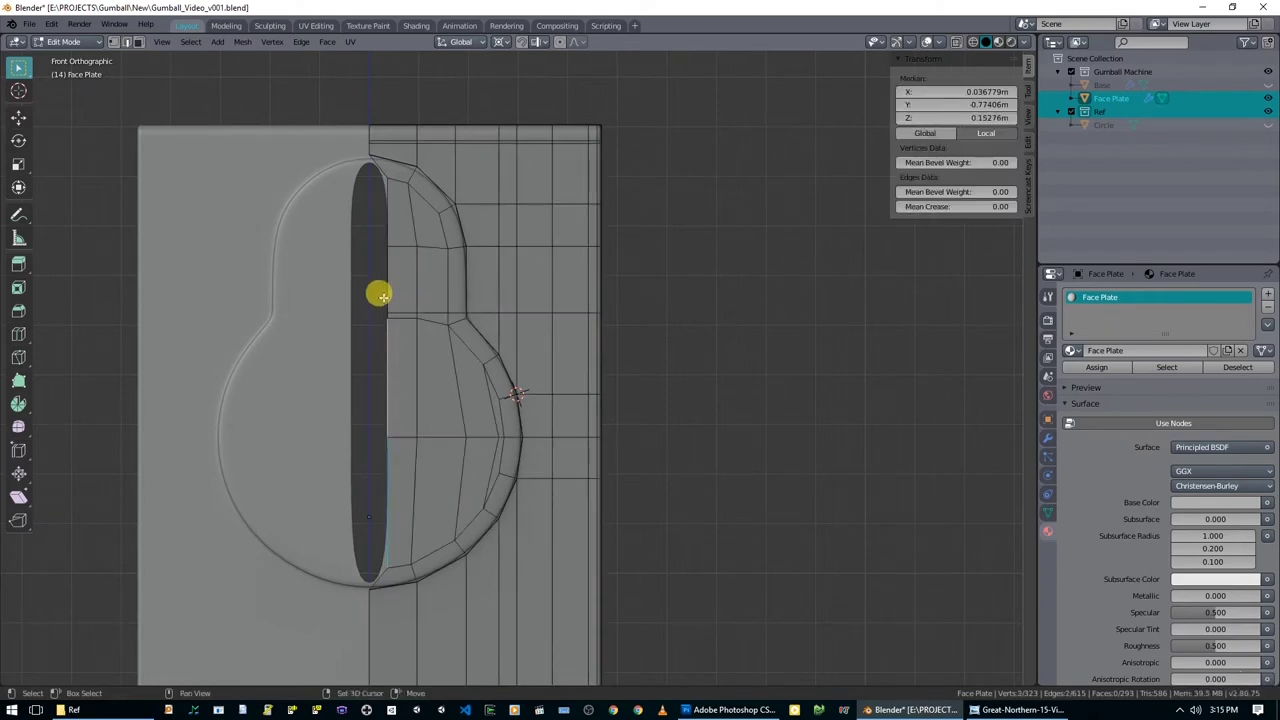
left_click(390, 318, "ctrl")
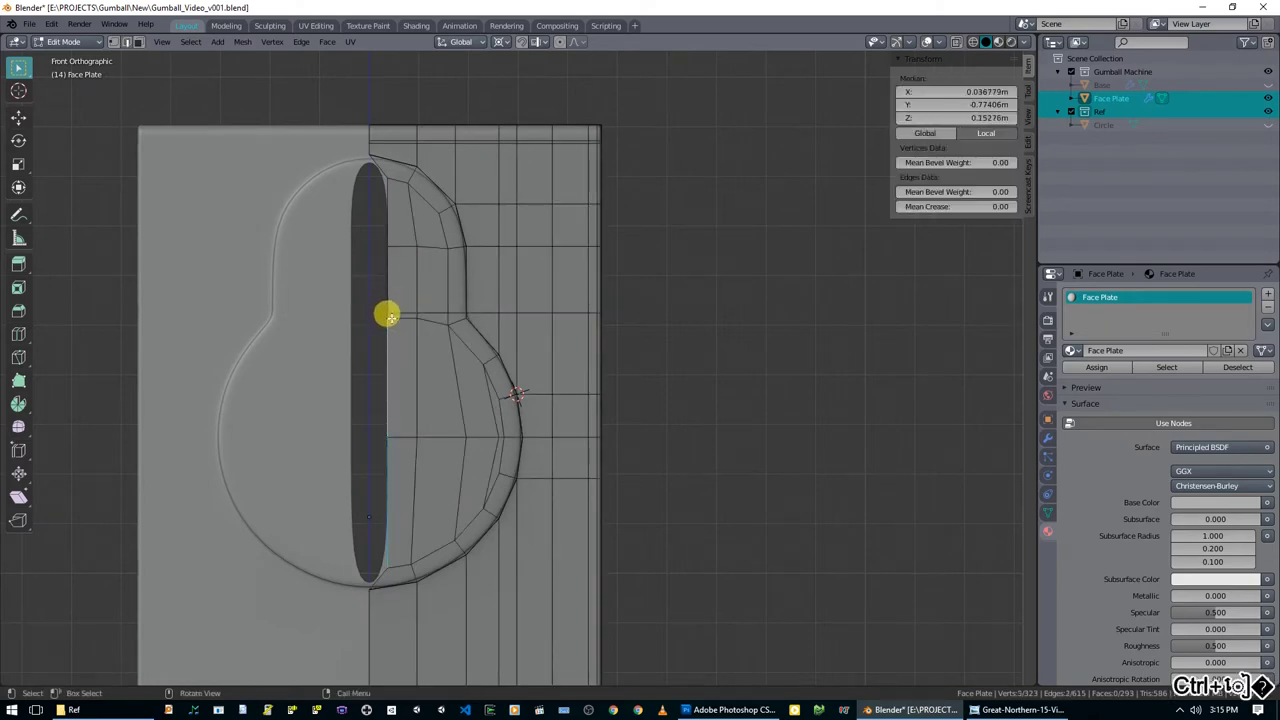
left_click(384, 215, "ctrl")
left_click(451, 301, "ctrl")
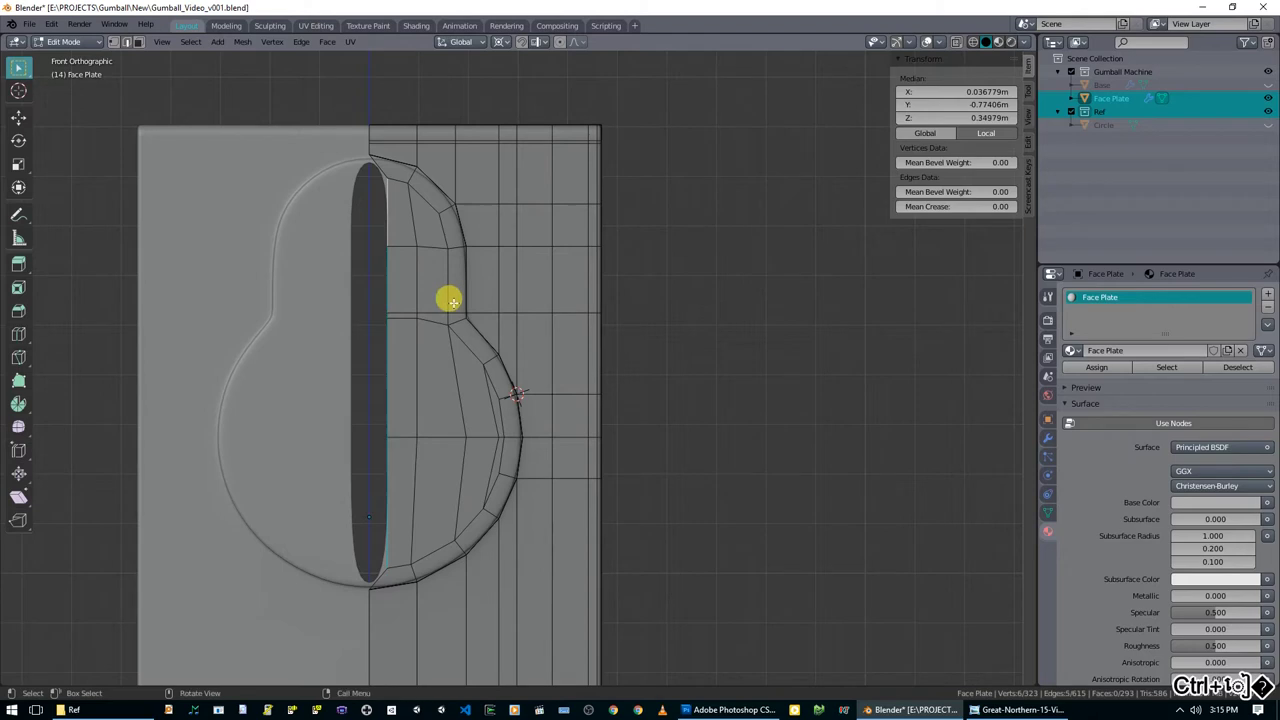
key("g")
key("x")
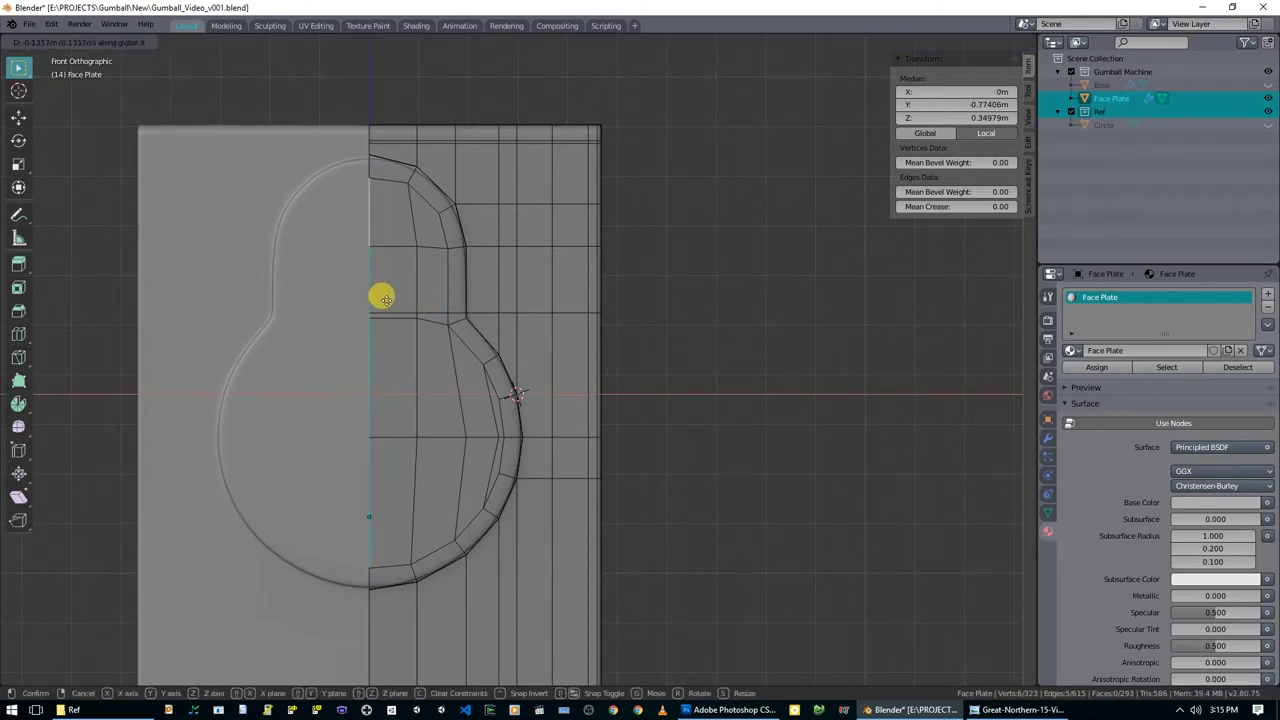
left_click(355, 298)
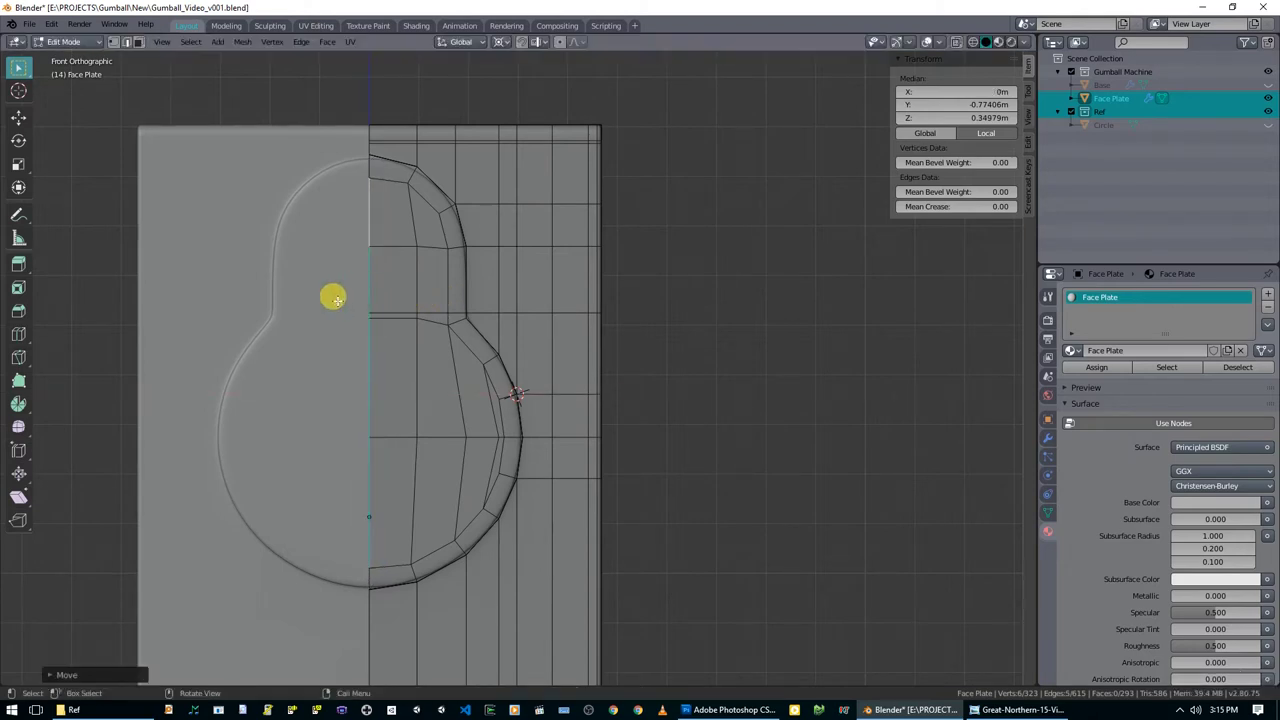
Test the Mirror modifier's Clipping by moving the centre edges with it off, then with it on again, cancelling both moves.
left_click(1047, 438)
left_click(1071, 314)
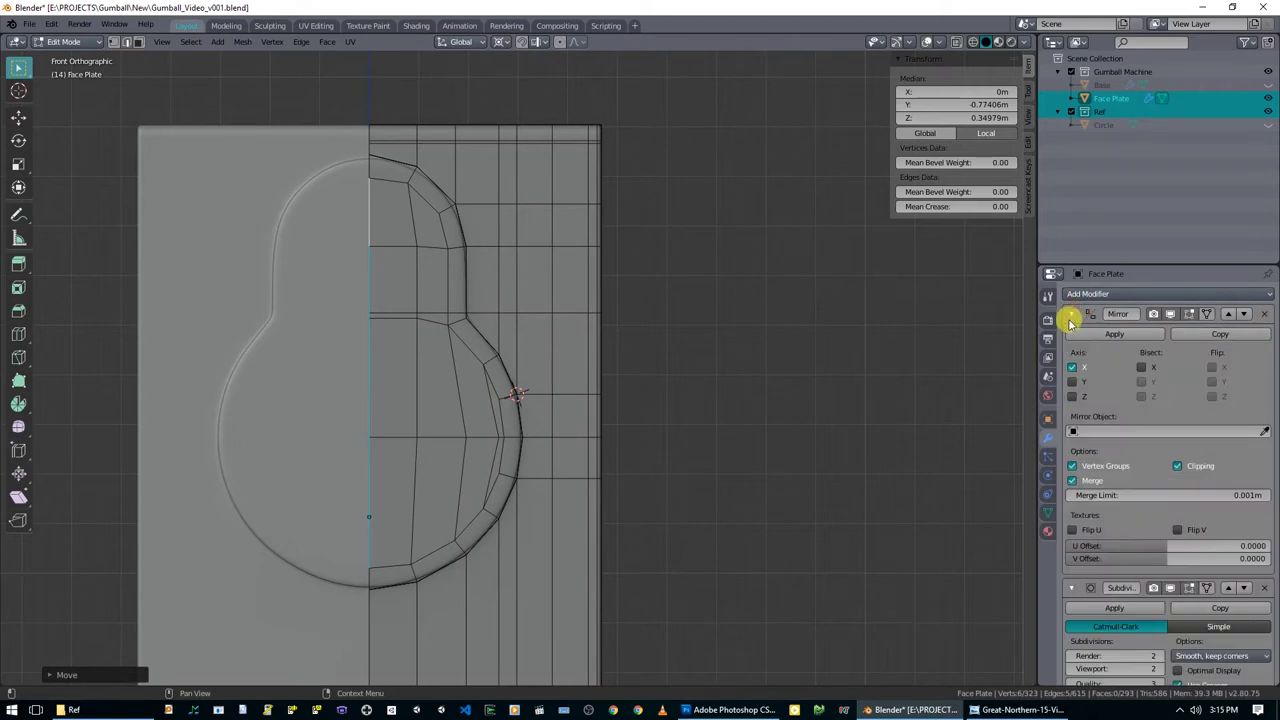
left_click(1176, 467)
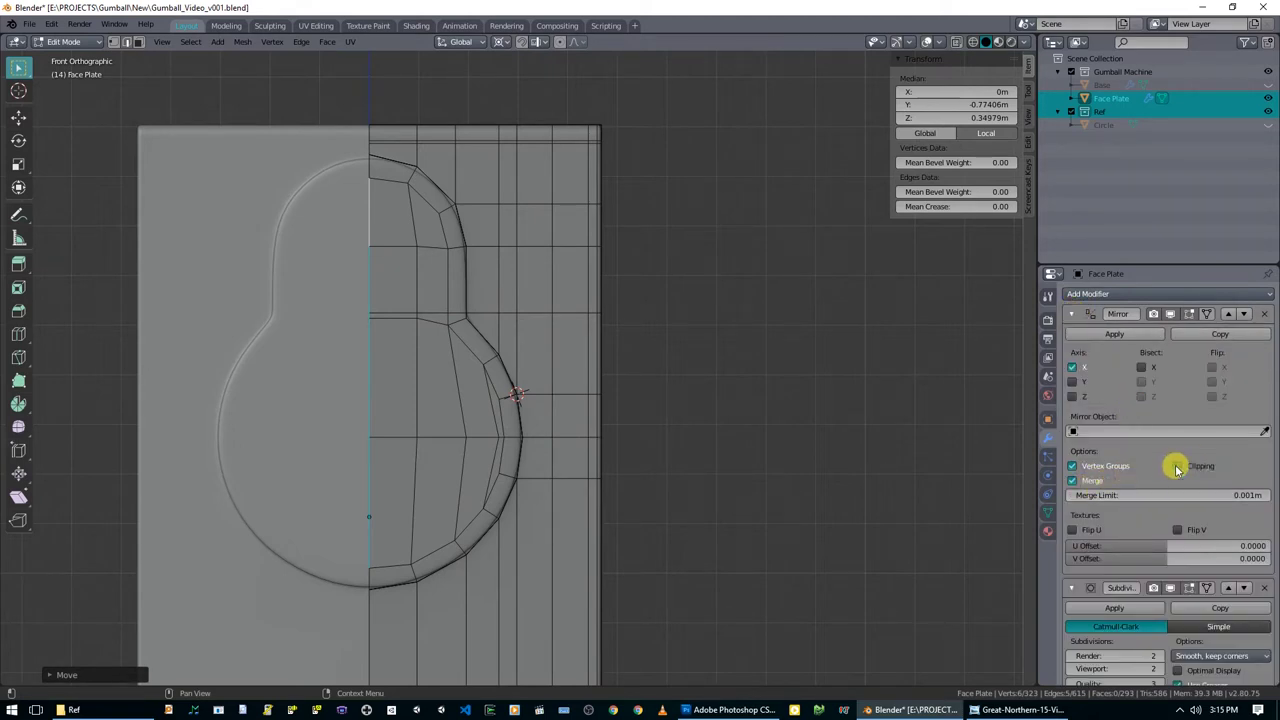
key("g")
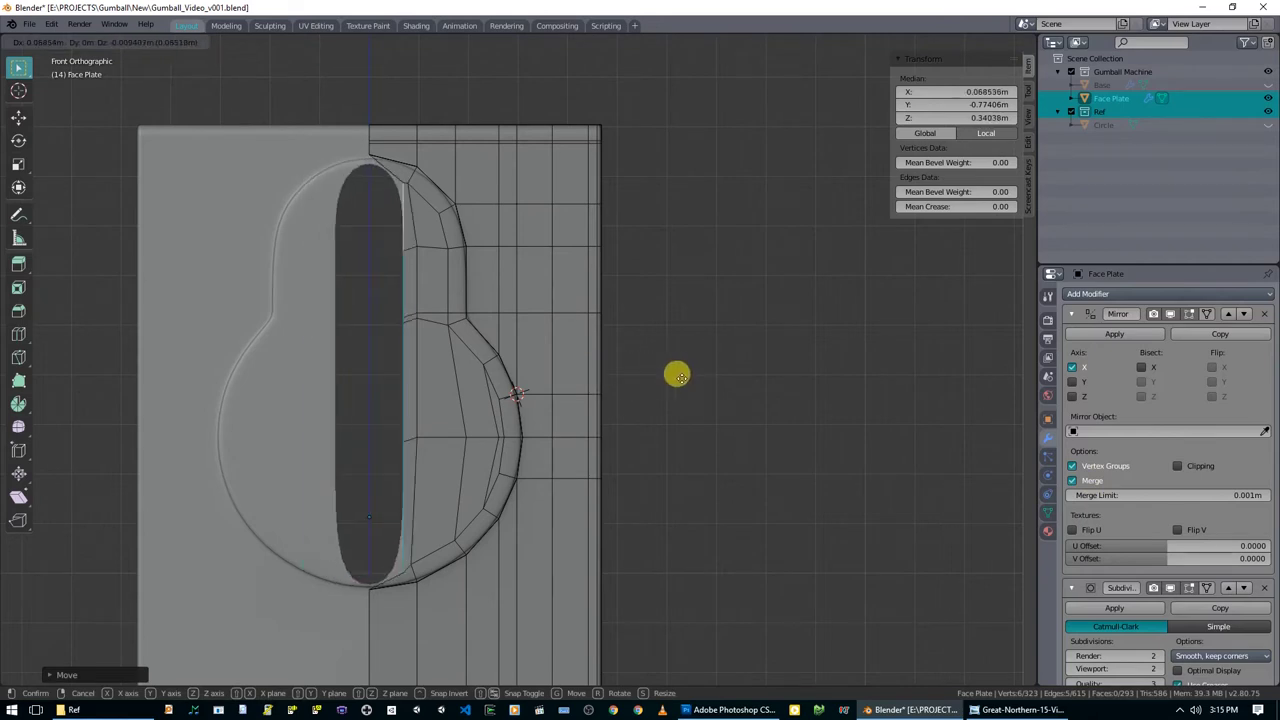
right_click(629, 377)
left_click(1177, 466)
key("g")
key("x")
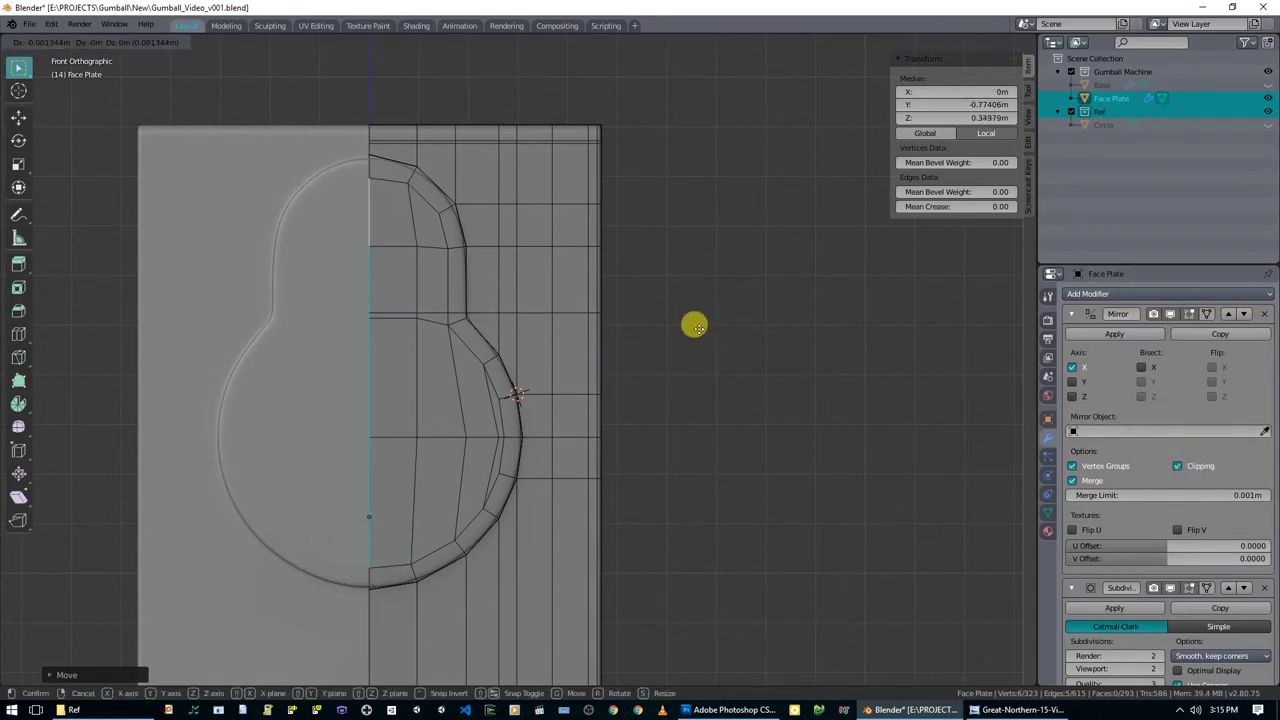
right_click(556, 330)
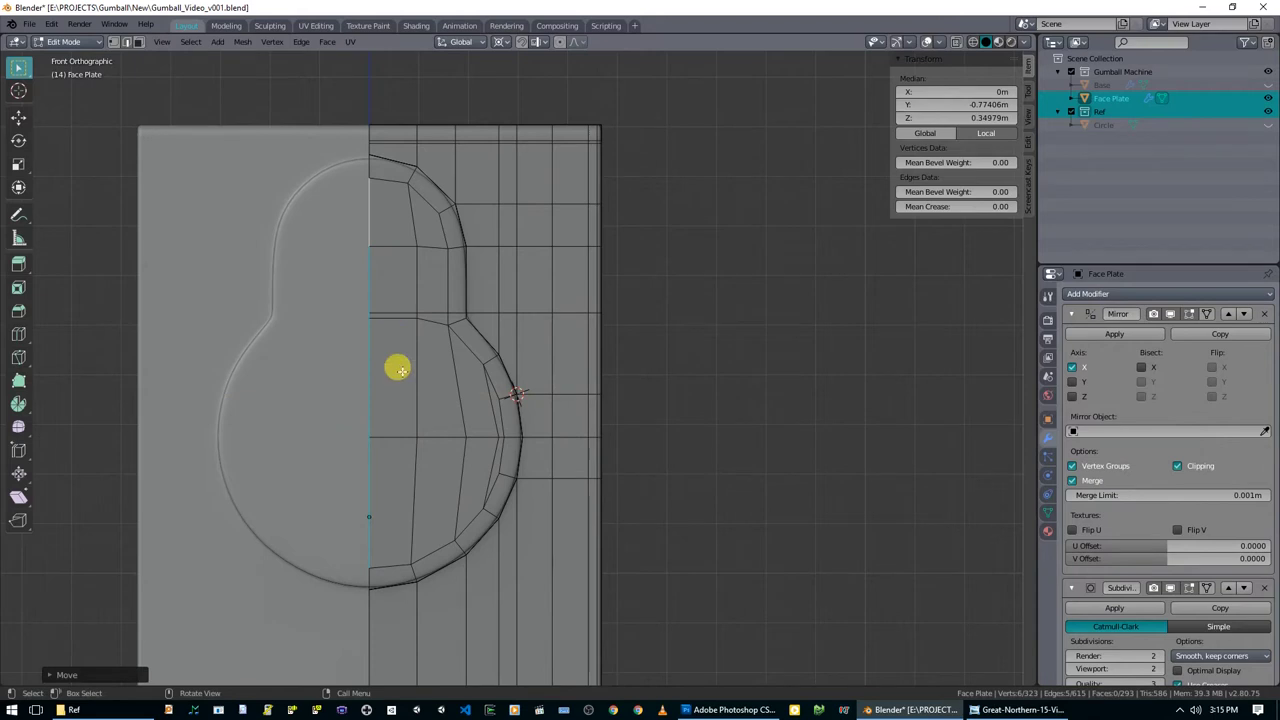
mouse_move(420, 429)
middle_mouse_down()
mouse_move(354, 411)
mouse_move(417, 423)
middle_mouse_up()
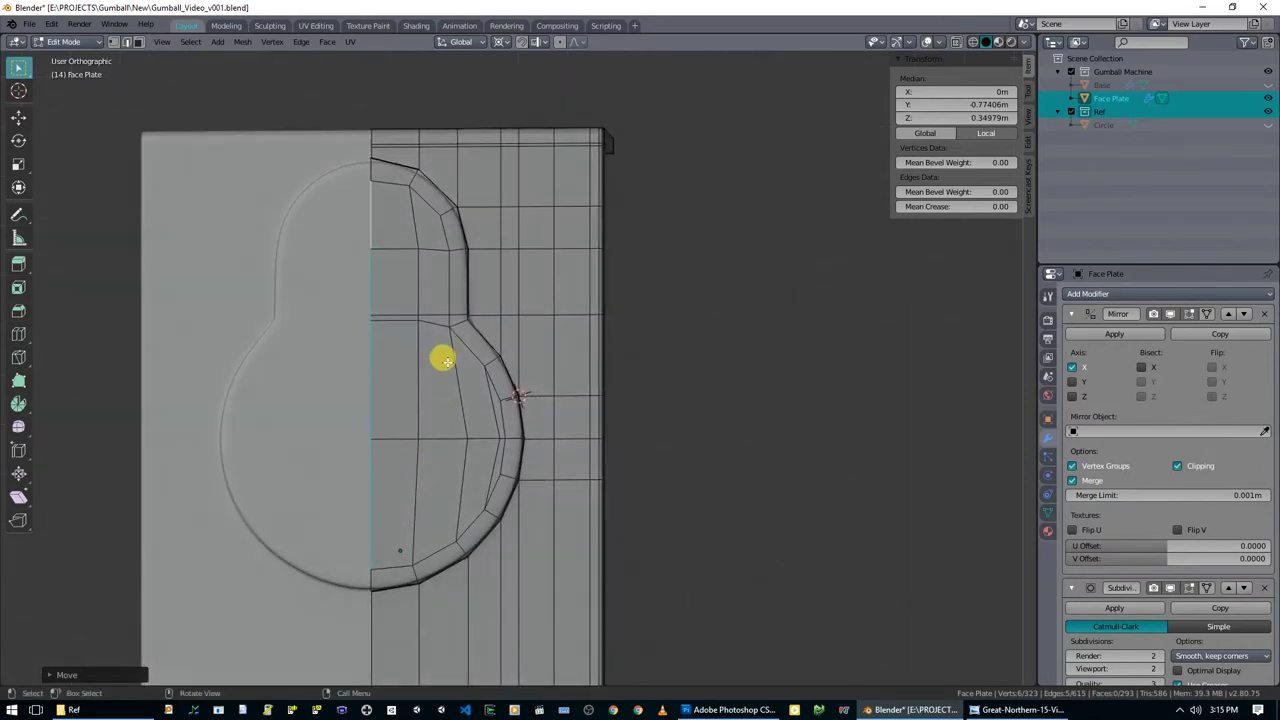
middle_click_drag(444, 377, 437, 390)
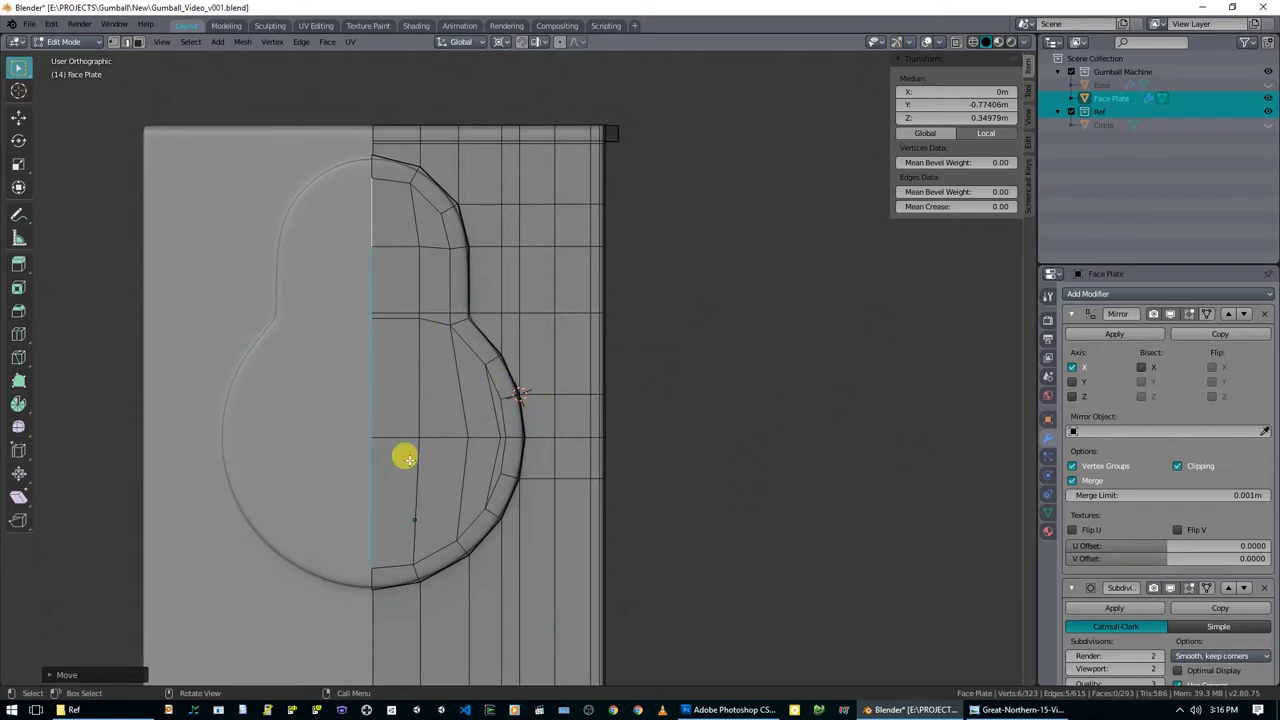
scroll(403, 453, "up", 1)
key("c")
left_click_drag(364, 447, 441, 458)
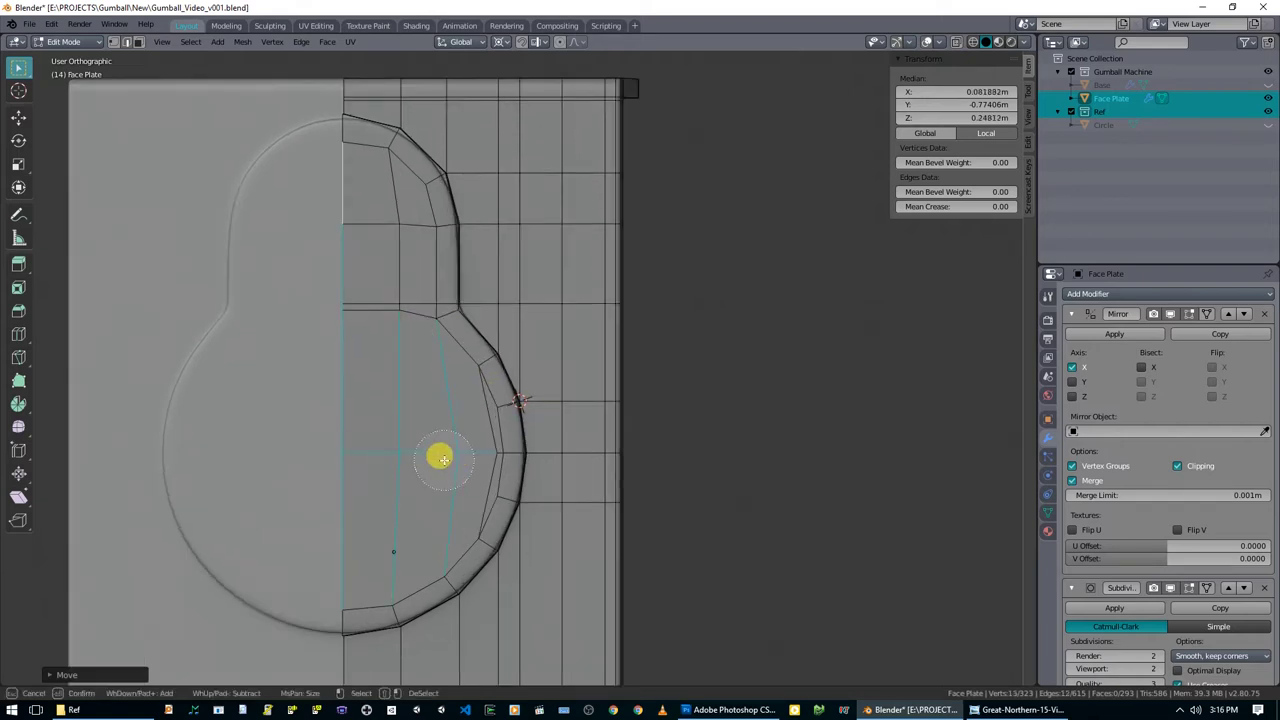
right_click(436, 462)
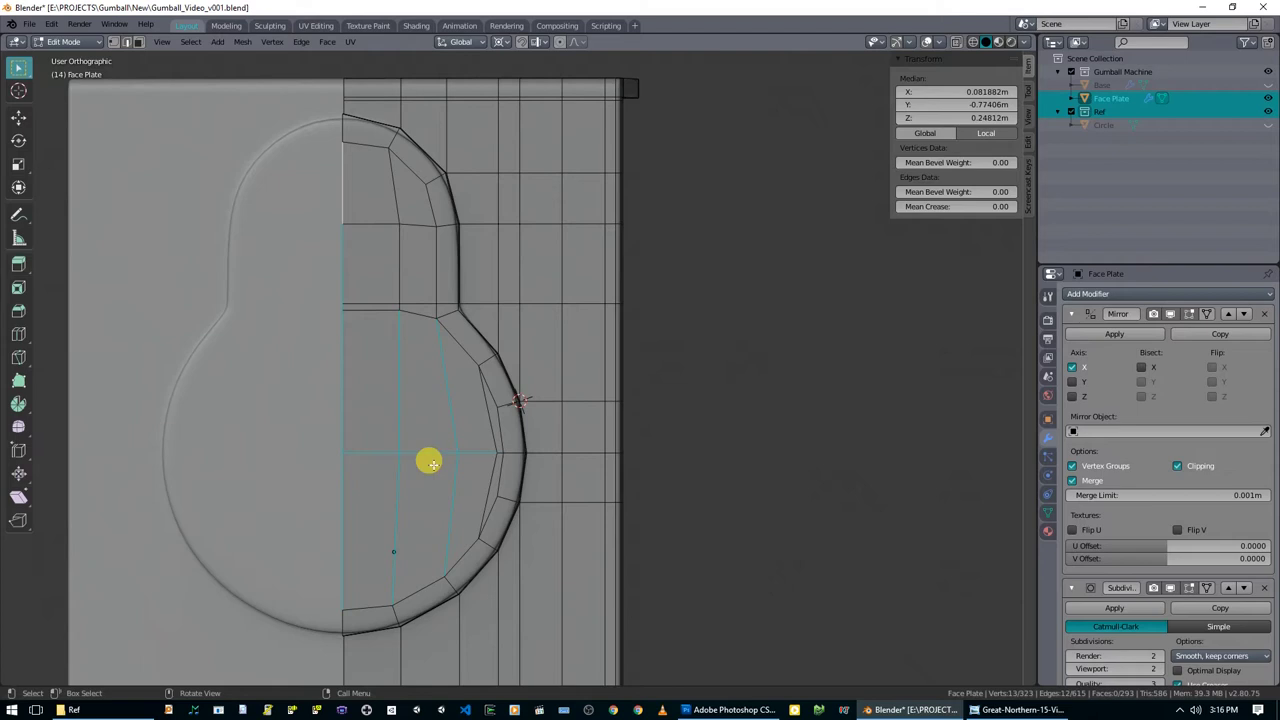
Select all faces of the panel's lower round section inside the inset border and delete them.
left_click(420, 466)
key("c")
left_click_drag(396, 452, 442, 447)
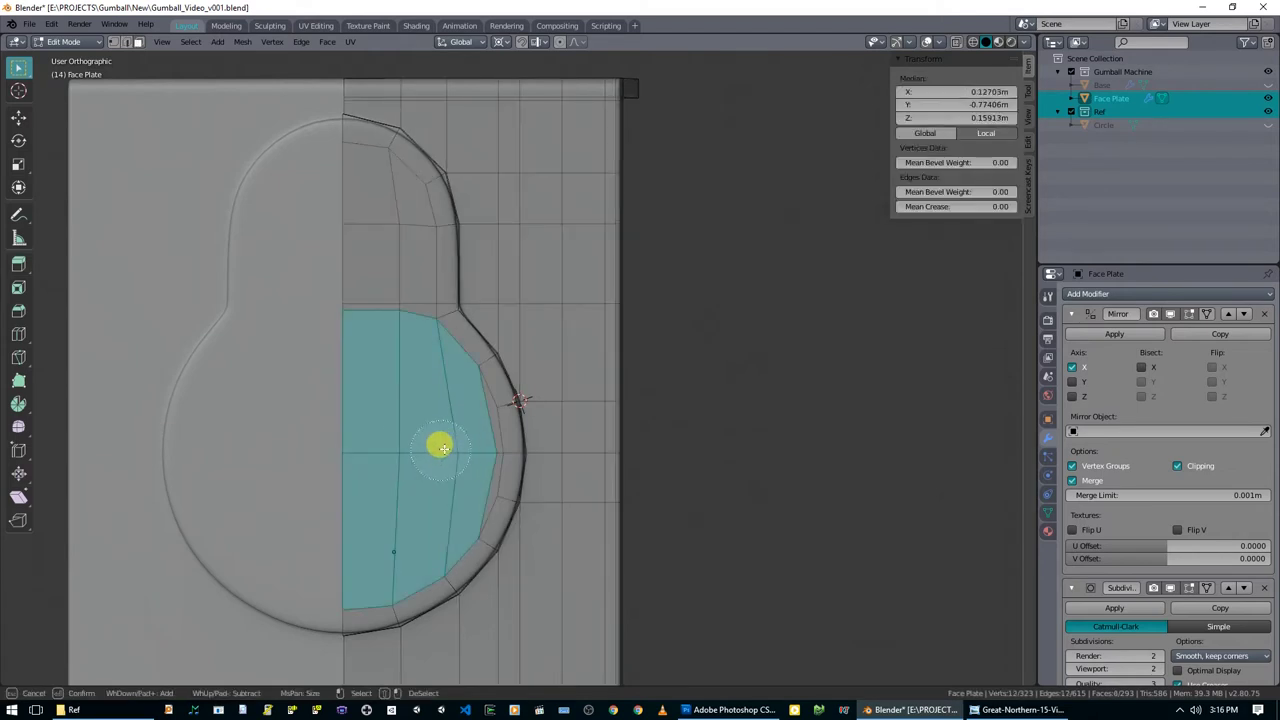
left_click(469, 448)
right_click(440, 449)
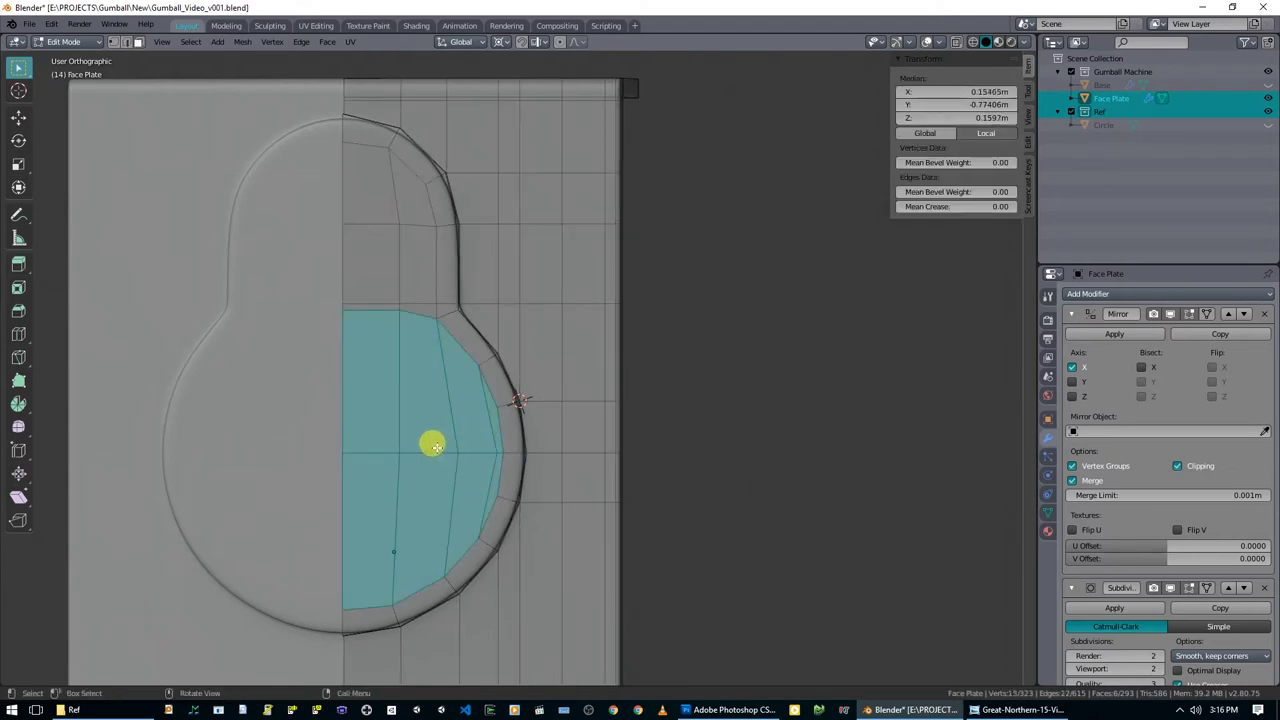
key("x")
left_click(433, 447)
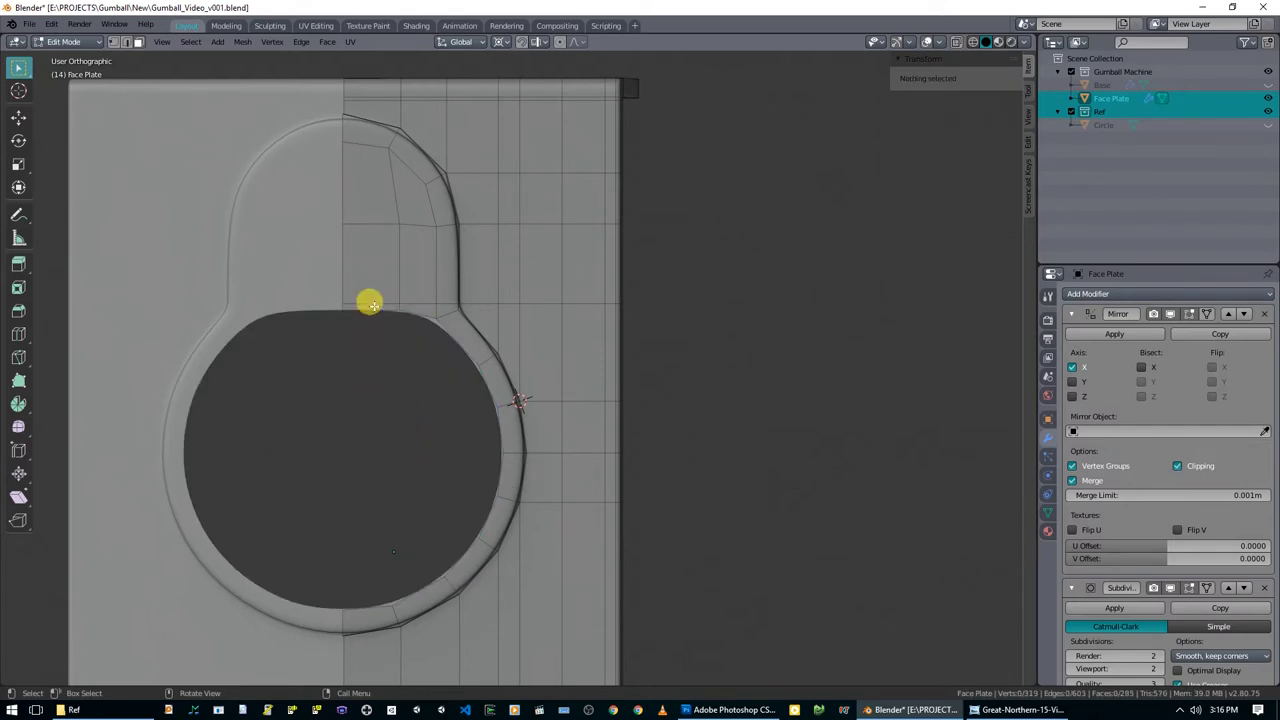
Select the edge loop around the round opening, extrude it in place and try scaling it inward.
scroll(370, 303, "up", 2)
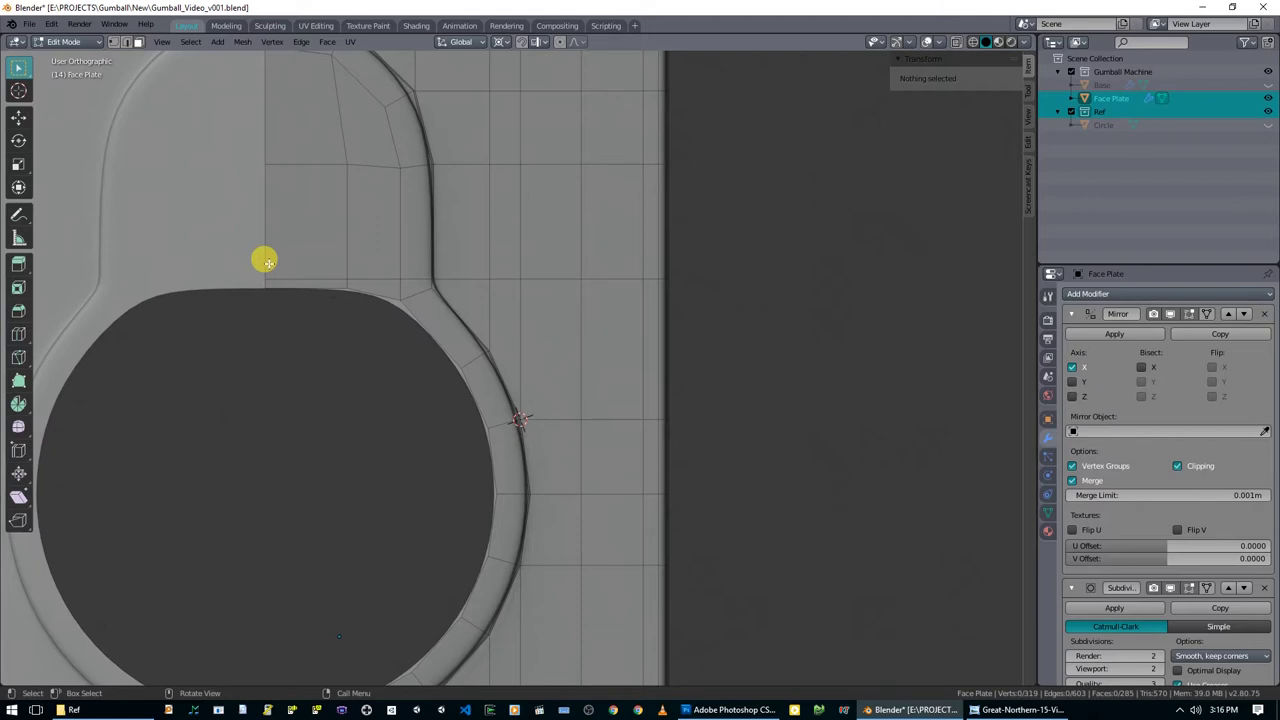
key("alt+Insert")
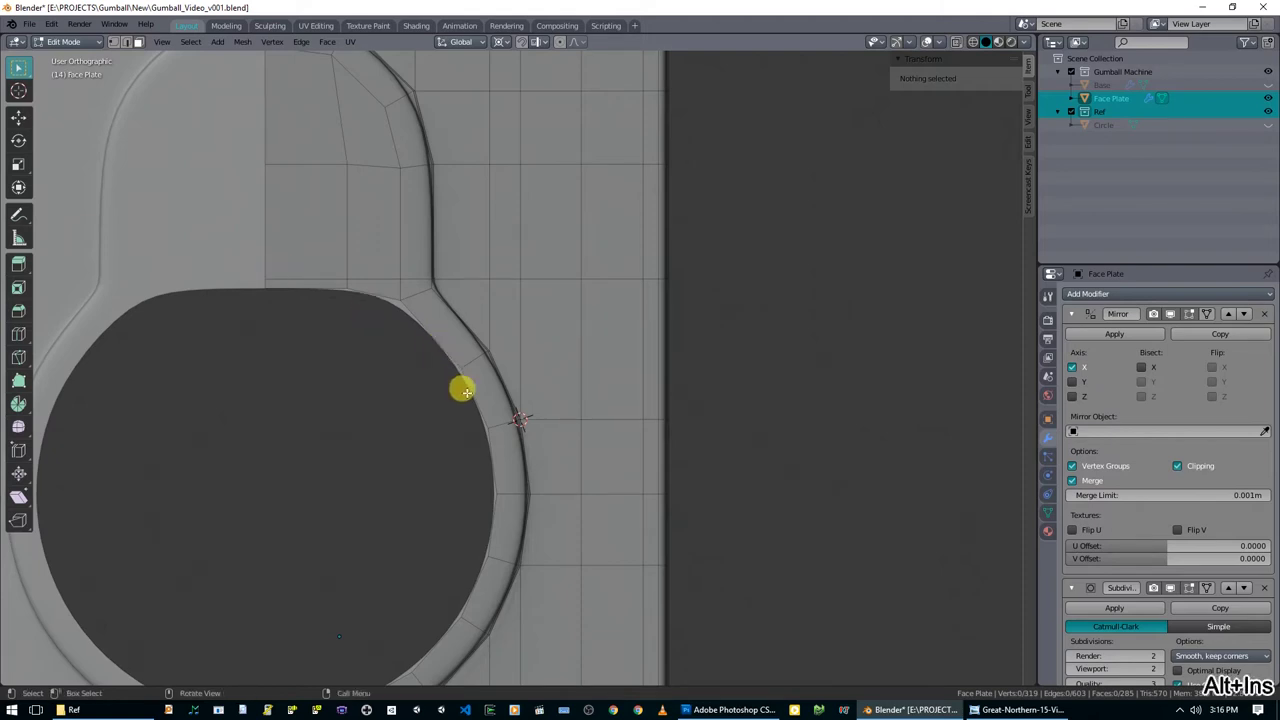
left_click(468, 395, "alt")
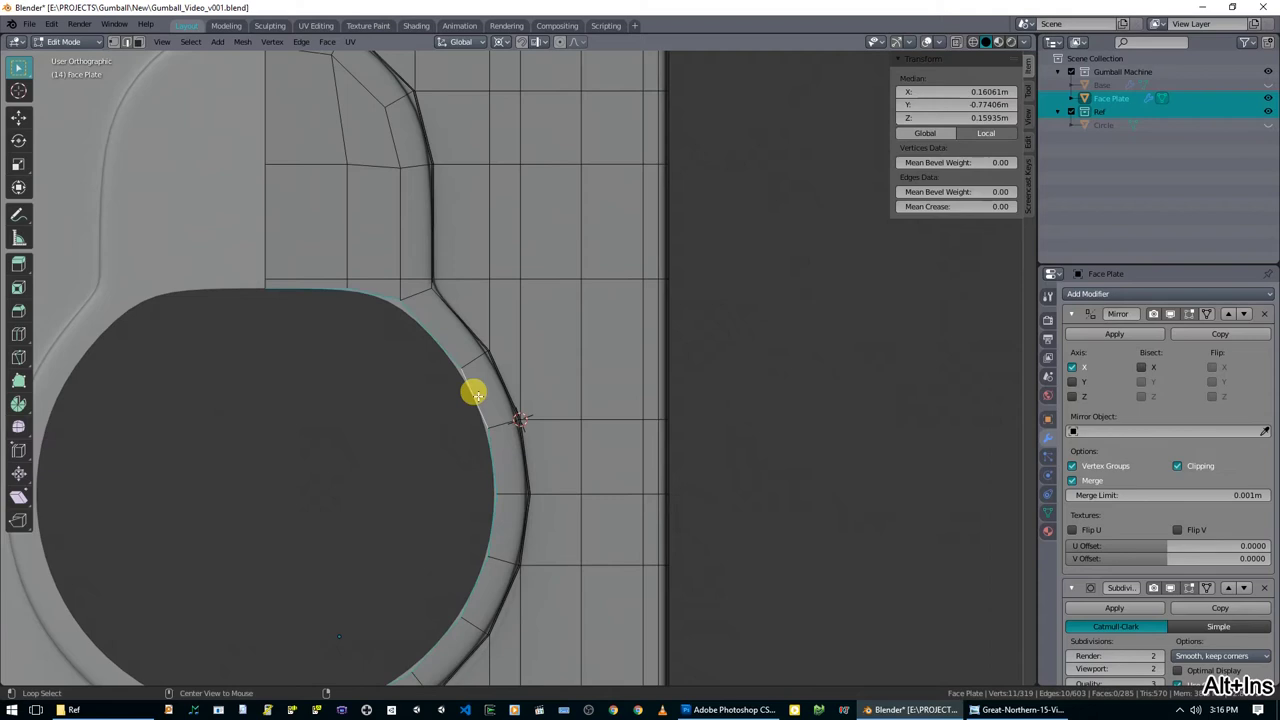
scroll(475, 400, "down", 2)
middle_click_drag(549, 407, 554, 385, "shift")
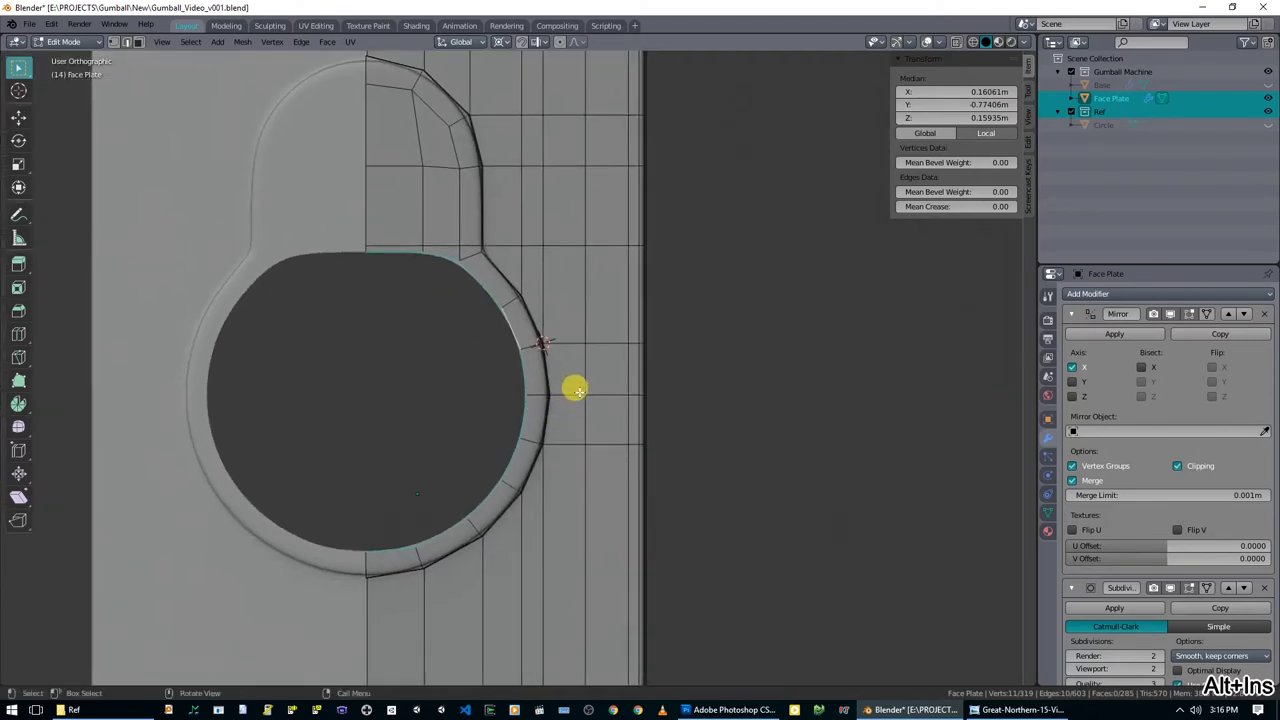
key("e")
right_click(540, 394)
key("s")
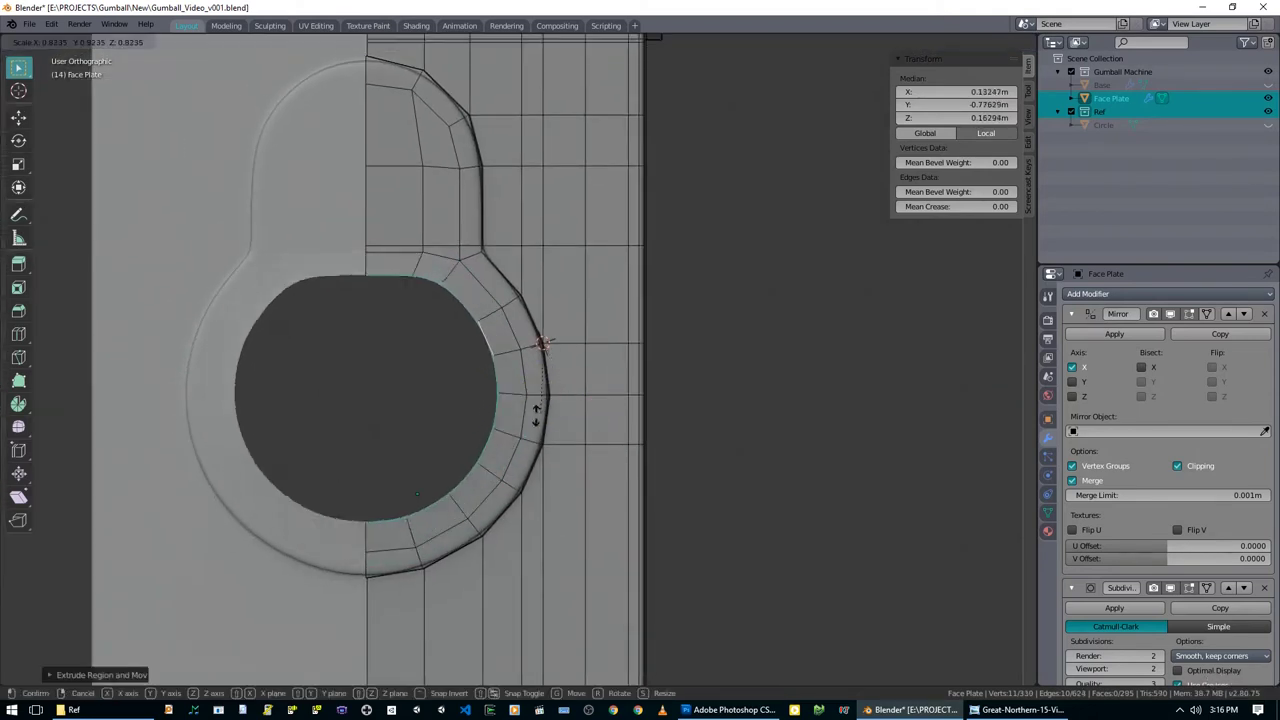
left_click(573, 375)
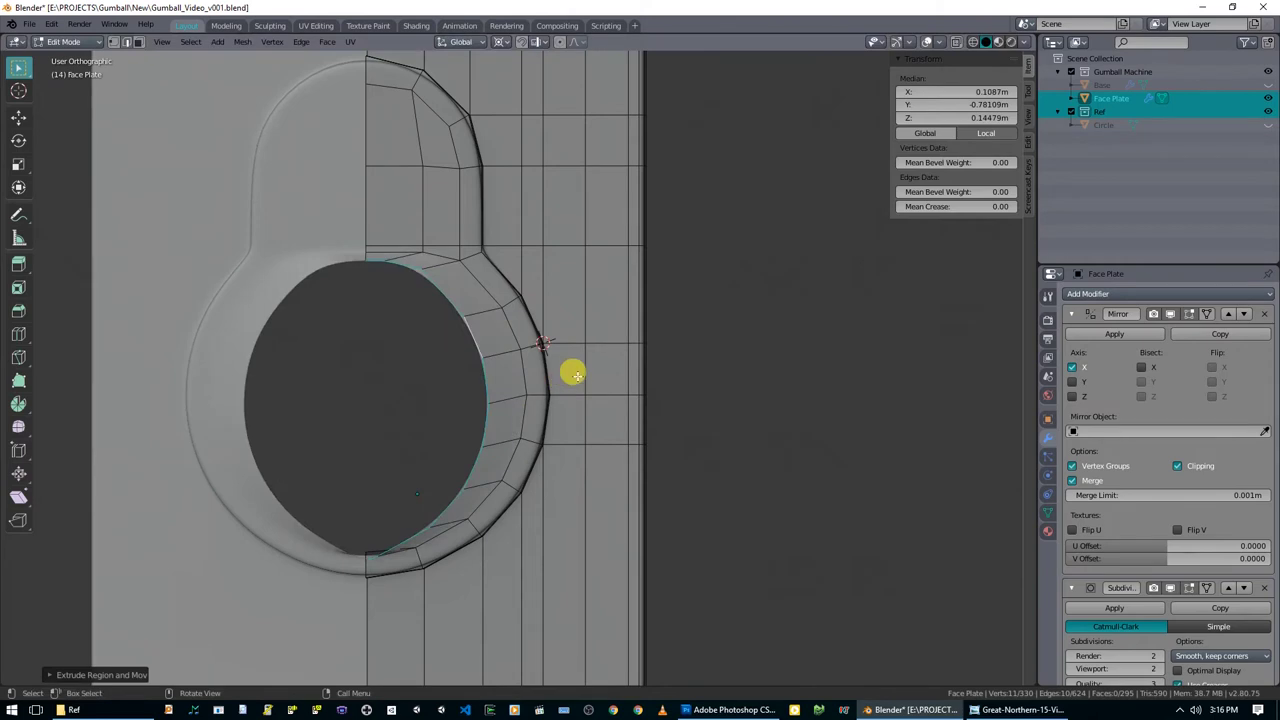
Change the pivot point, scale the extruded loop down around its own centre and move it to the mirror centre line.
key("period")
left_click(586, 300)
key("s")
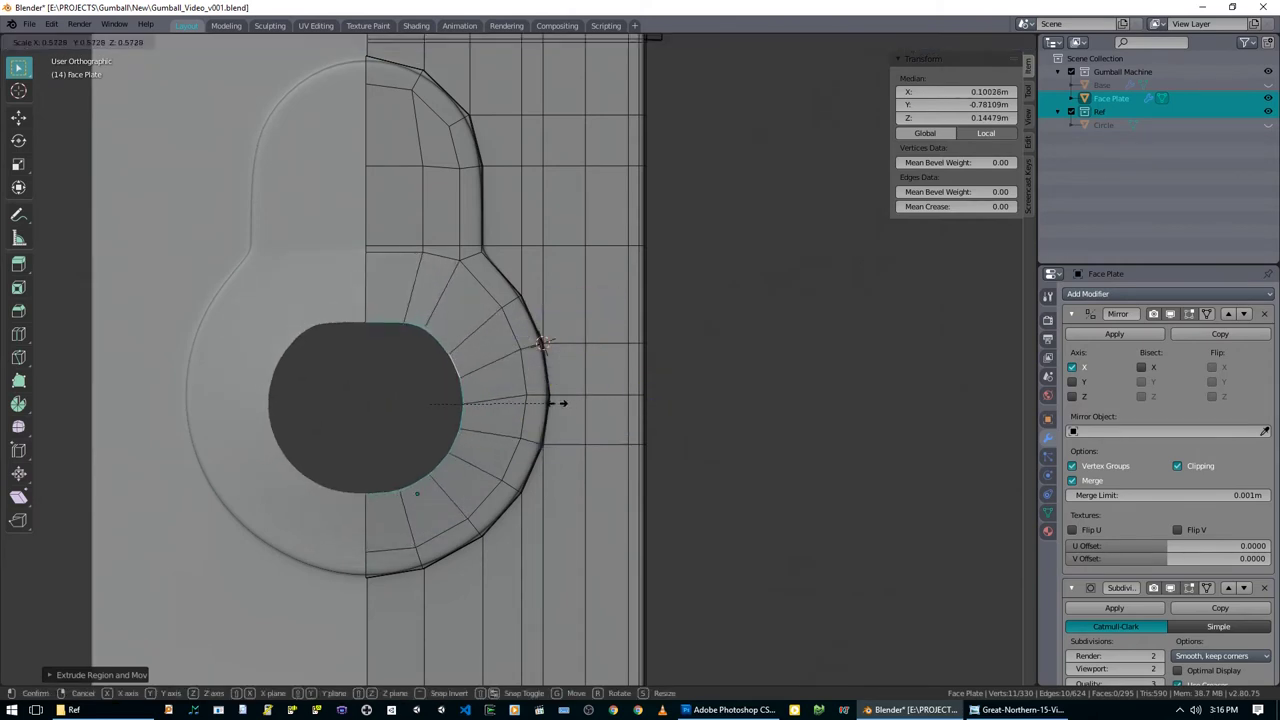
left_click(494, 400)
key("g")
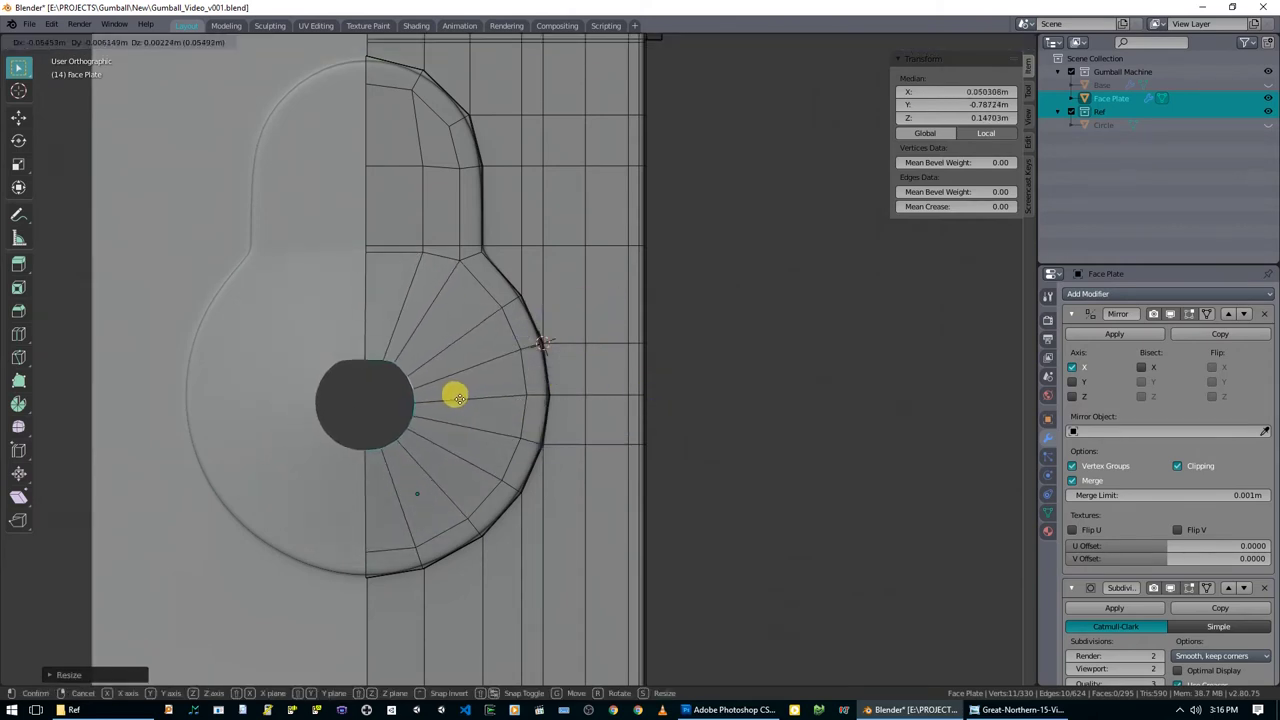
left_click(457, 398)
Unhide the base and reference circles and compare the small hole with the reference circle in front view.
key("Tab")
key("alt+F3")
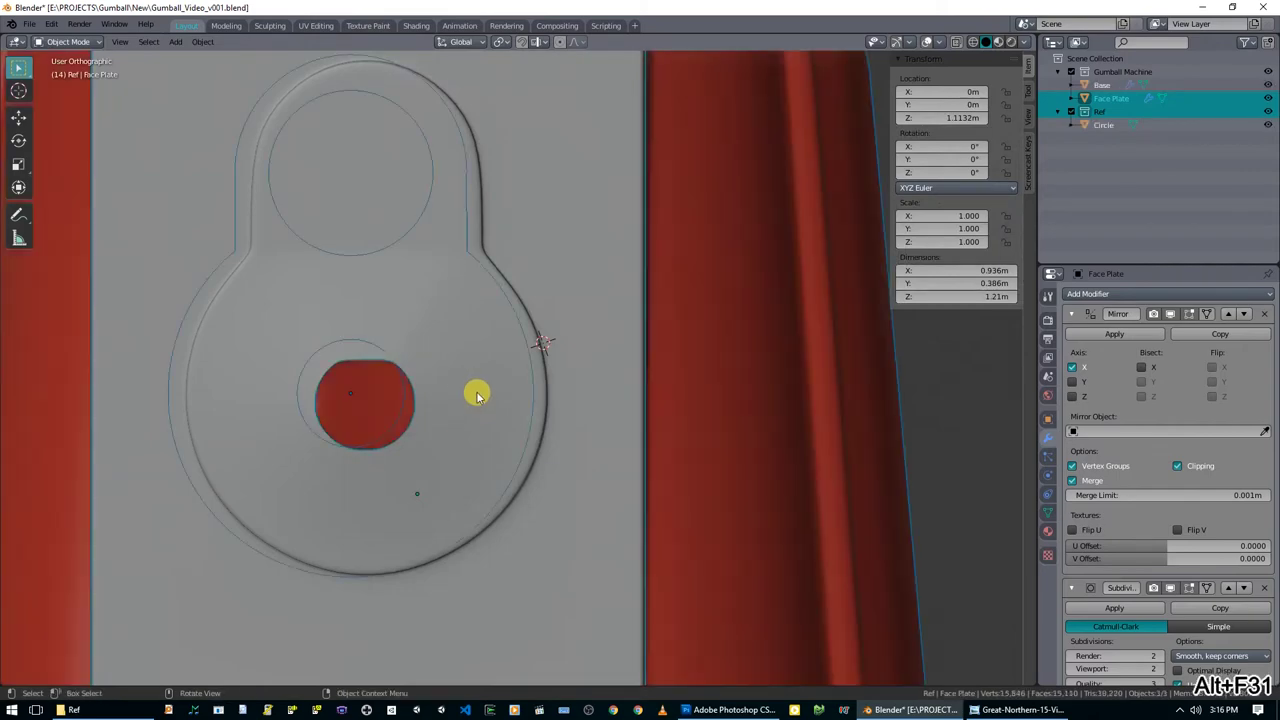
key("KP_1")
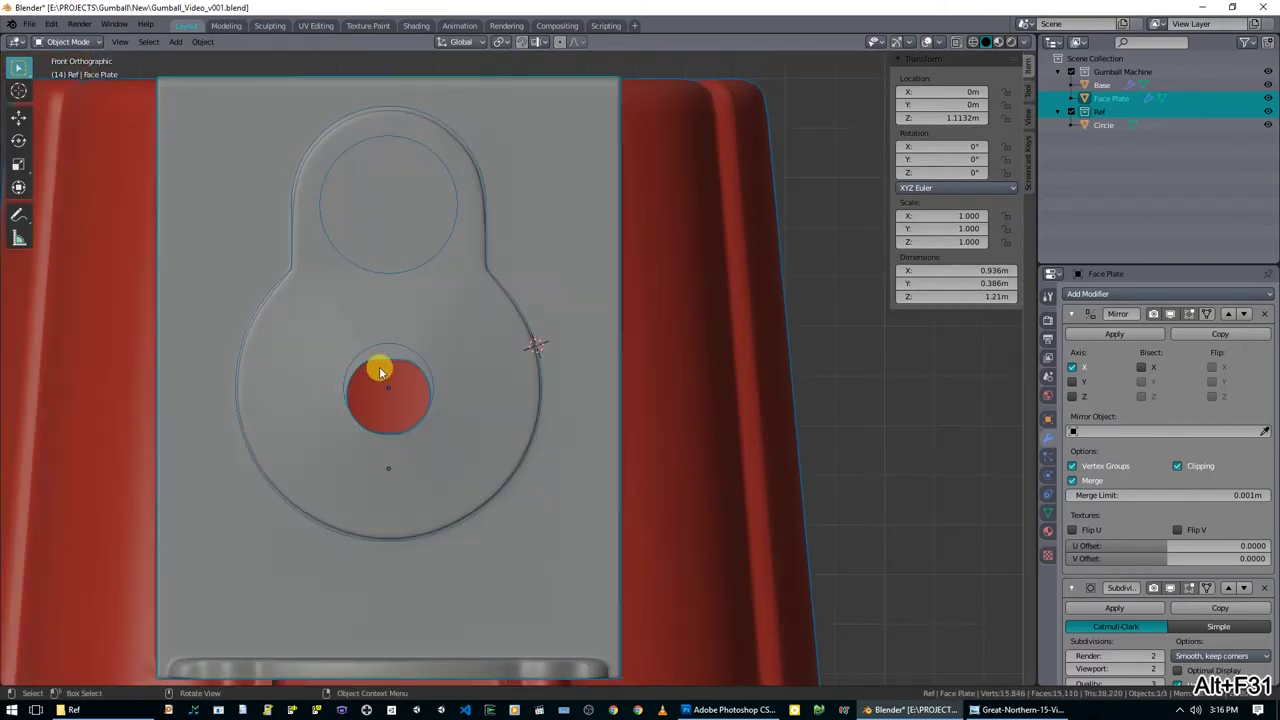
scroll(385, 368, "up", 3)
key("Tab")
middle_click_drag(397, 386, 249, 404)
key("KP_3")
key("KP_1")
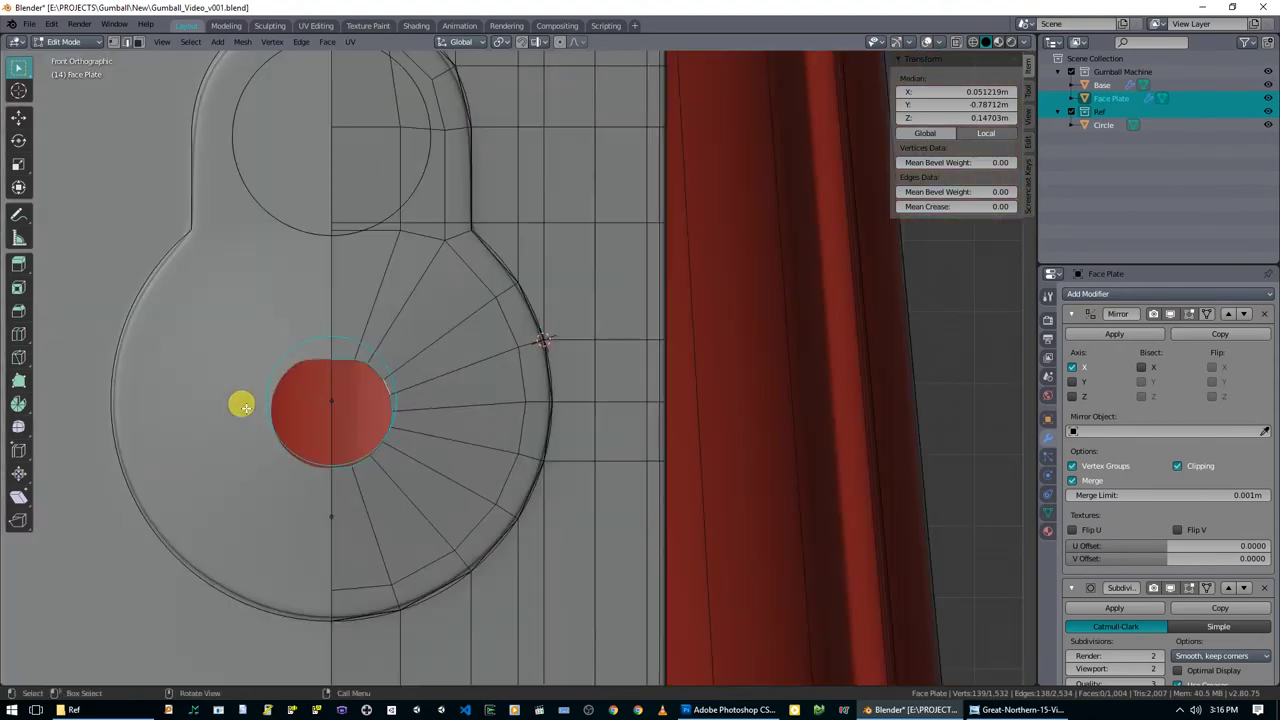
Undo the unhiding and the hole's extrusion, scaling and move, back to the selected edge loop of the large opening.
key("ctrl+z")
key("ctrl+z")
key("ctrl+z")
key("ctrl+z")
key("ctrl+z")
key("ctrl+z")
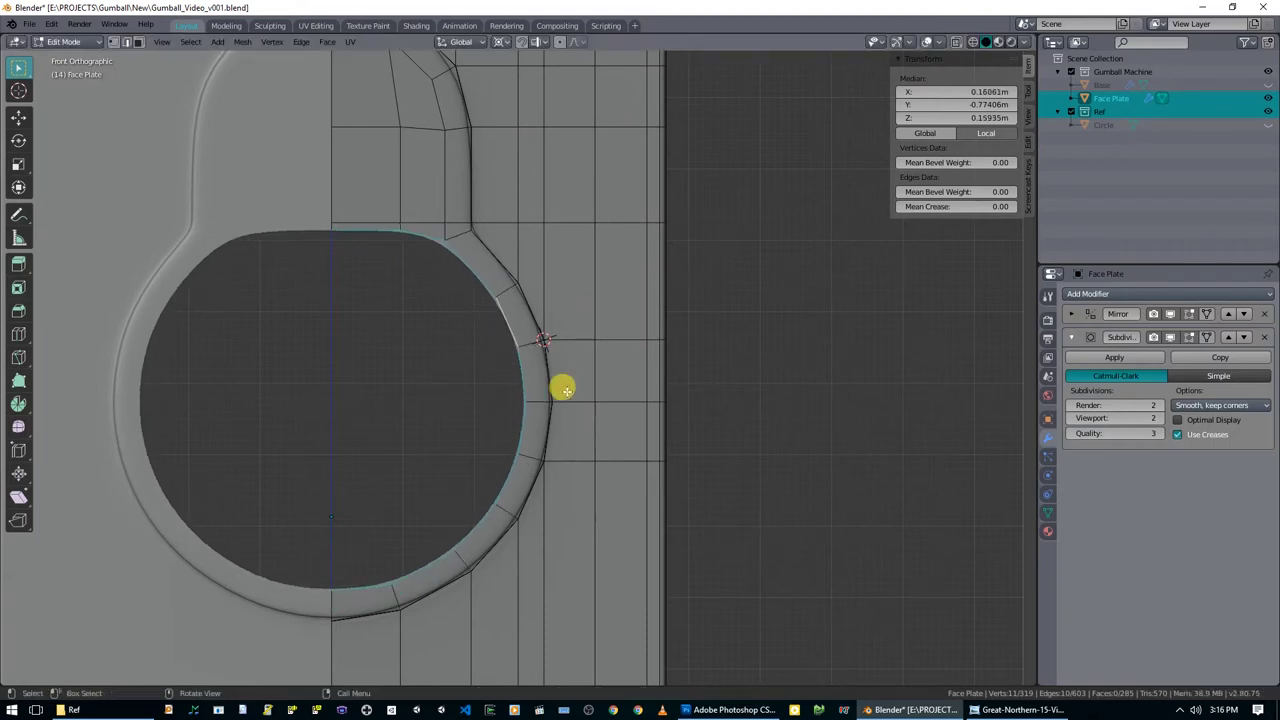
Unhide the base and reference circles, clear the selection and make the face plate the active mesh.
key("alt+h")
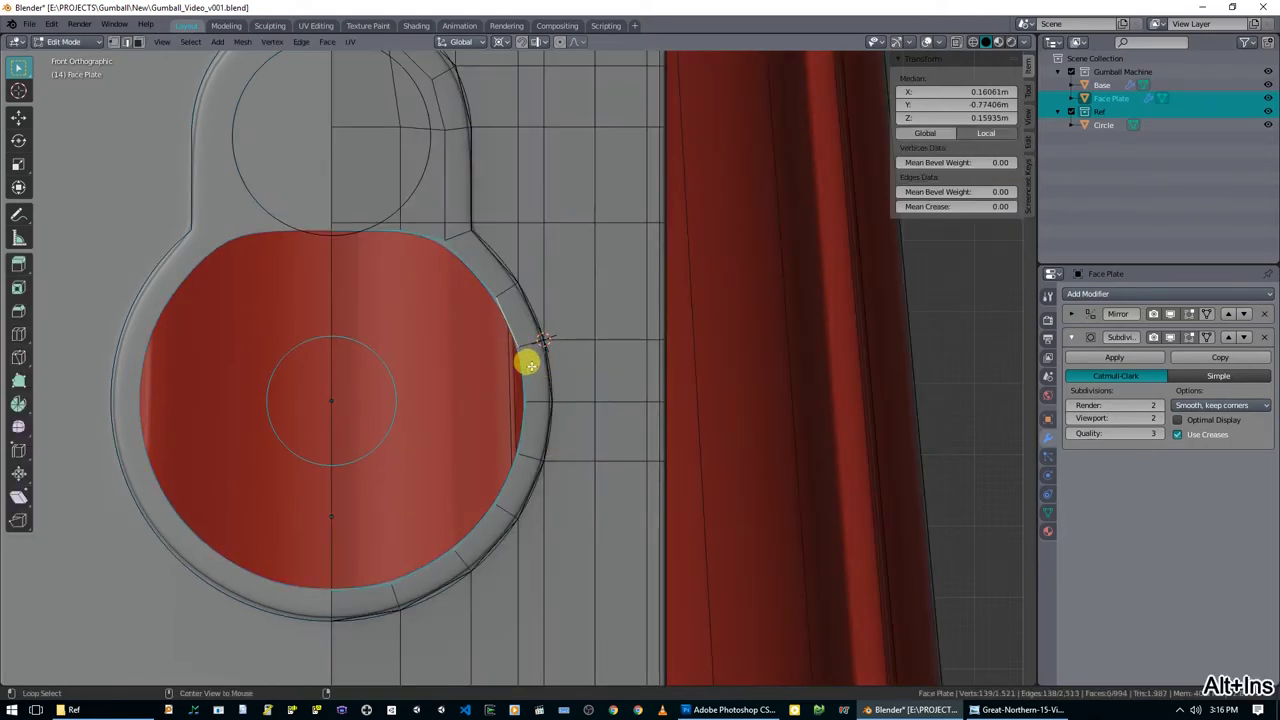
key("alt+a")
left_click(382, 376)
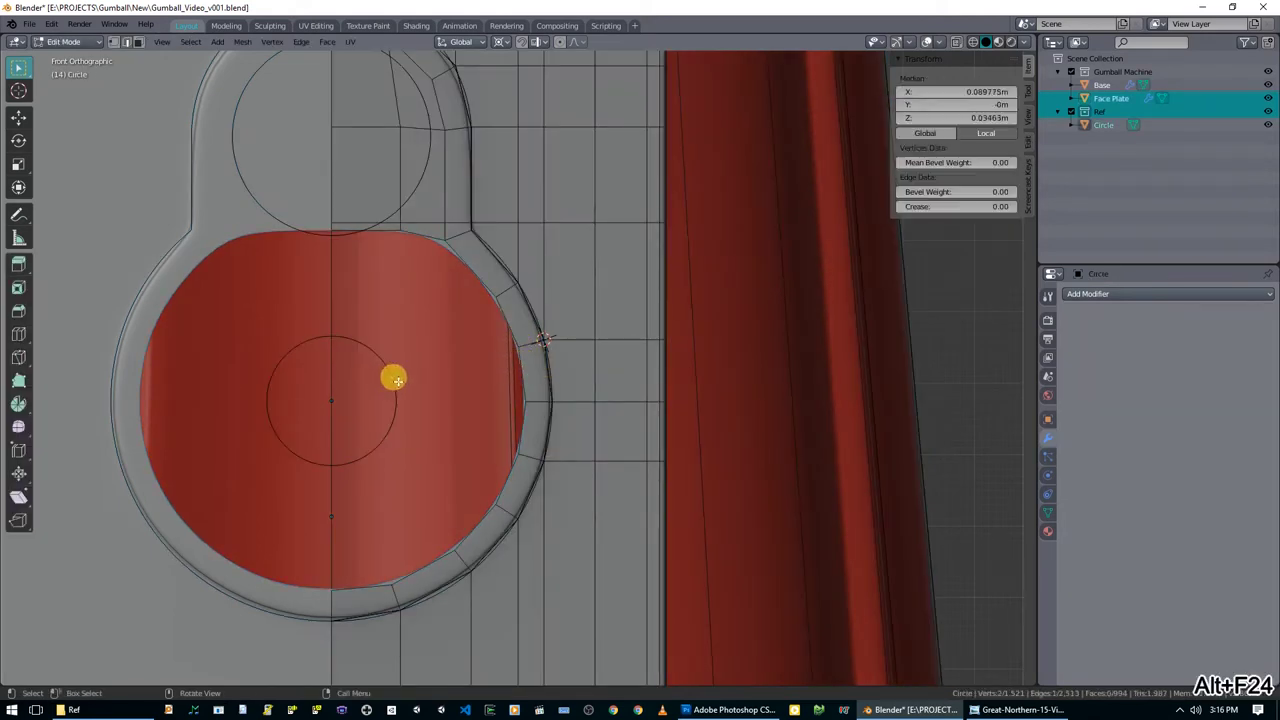
left_click(551, 371)
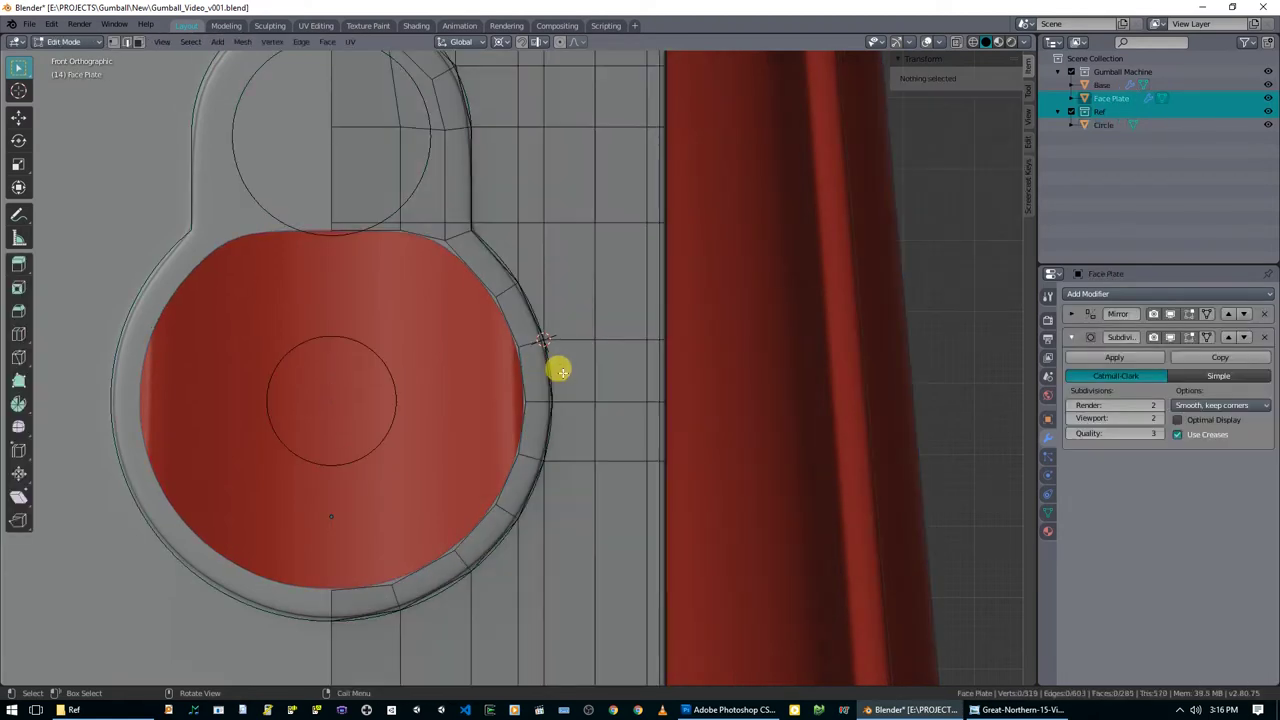
Extrude the large opening's edge loop in front view, scale it down and move it around the small reference circle.
left_click(519, 364, "alt")
key("e")
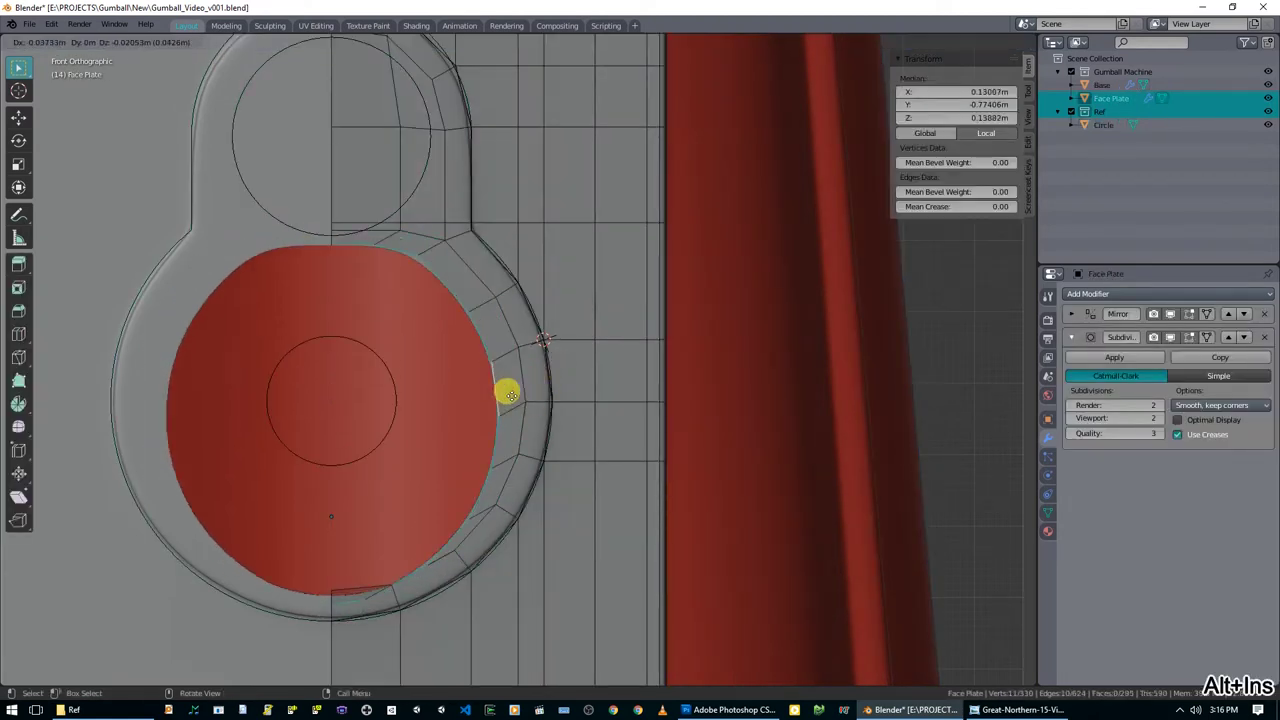
right_click(517, 382)
key("s")
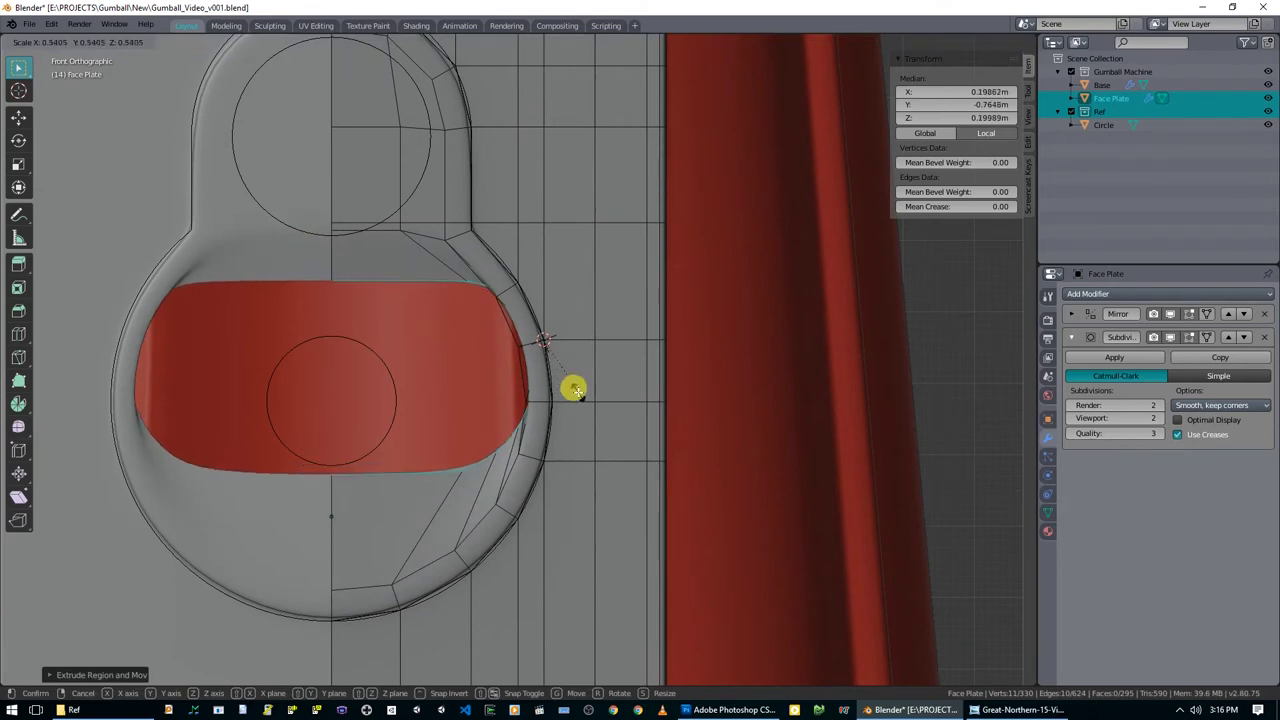
left_click(515, 366)
key("g")
left_click(423, 361)
scroll(454, 363, "up", 2)
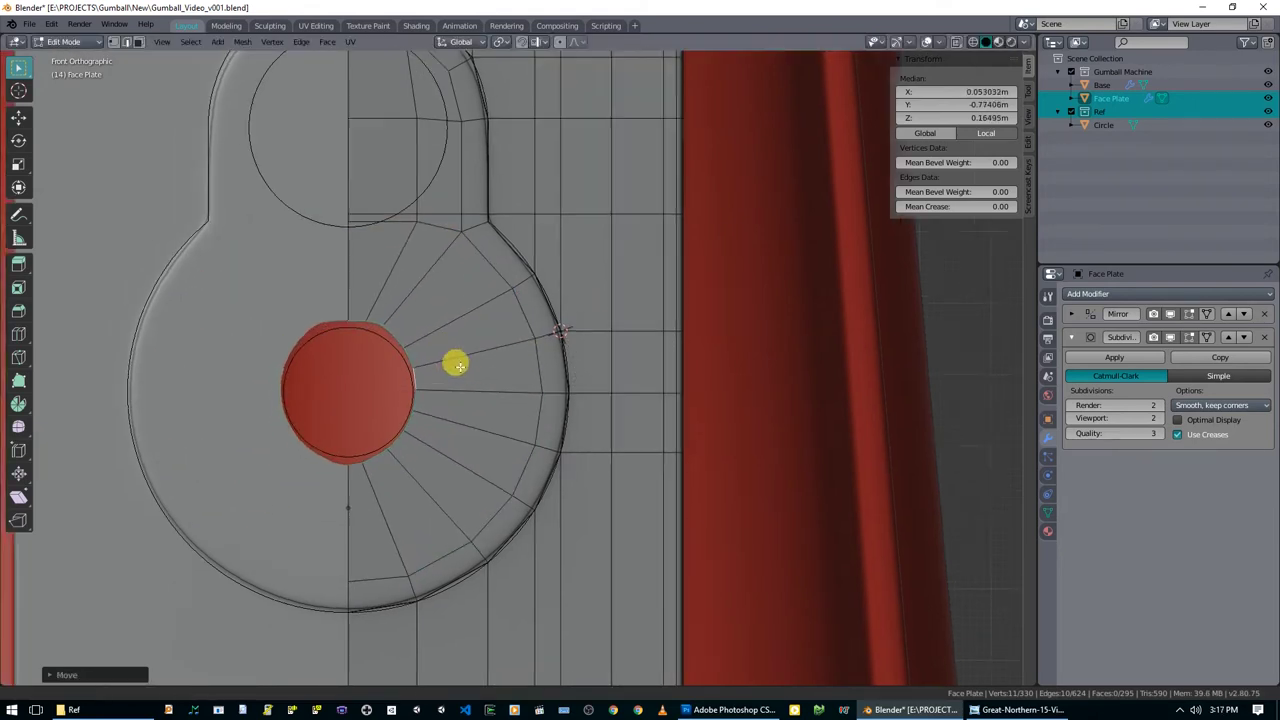
Scale the hole's edge loop down and stretch it slightly along X to fit the small reference circle.
key("s")
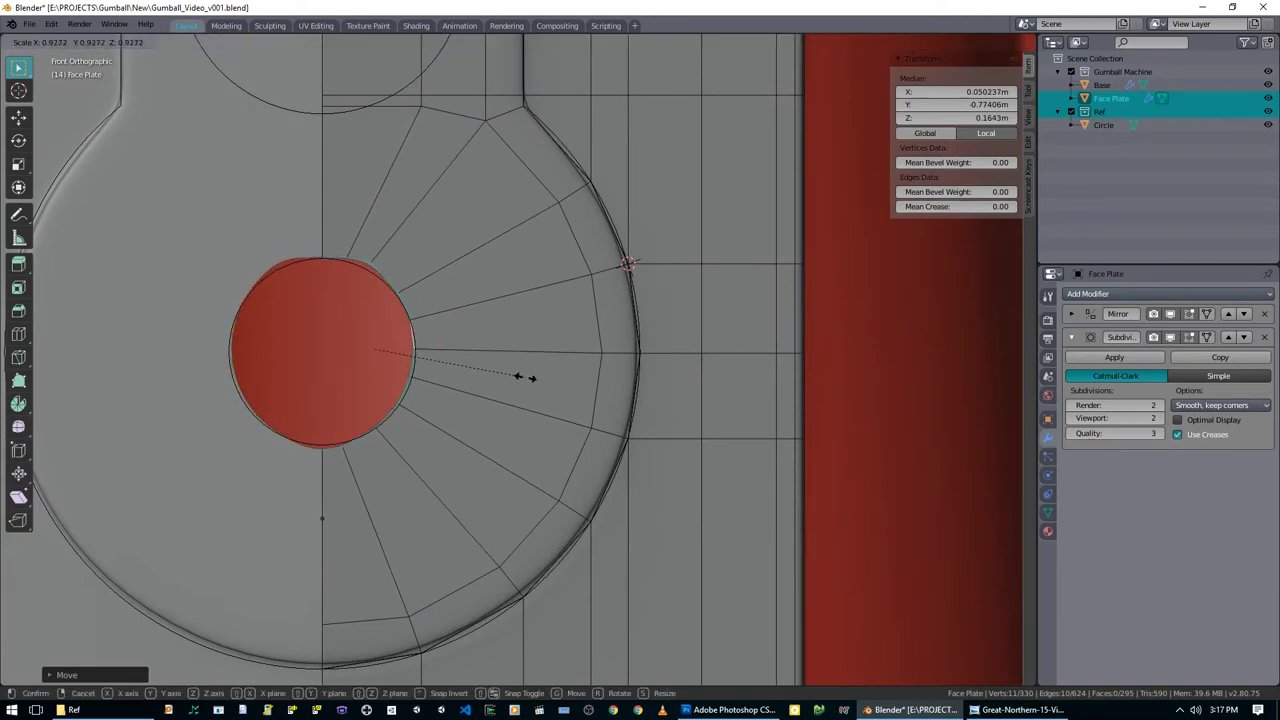
middle_click(509, 376)
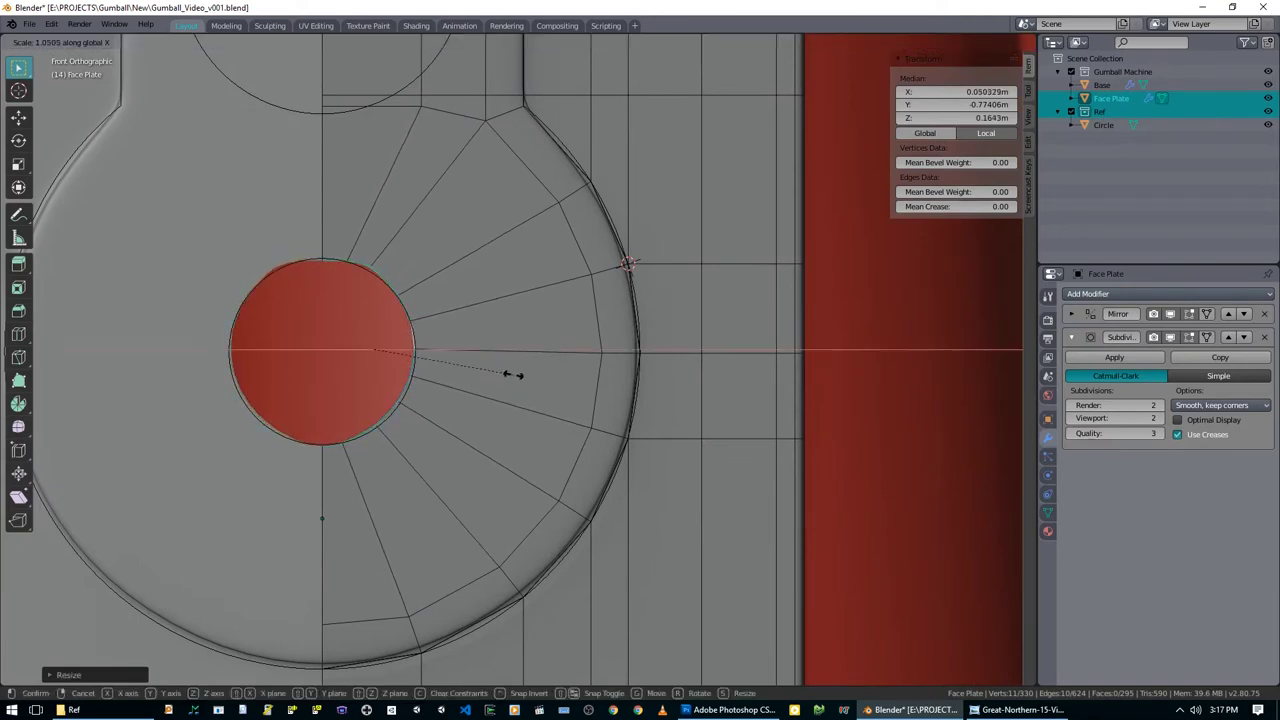
left_click(446, 337)
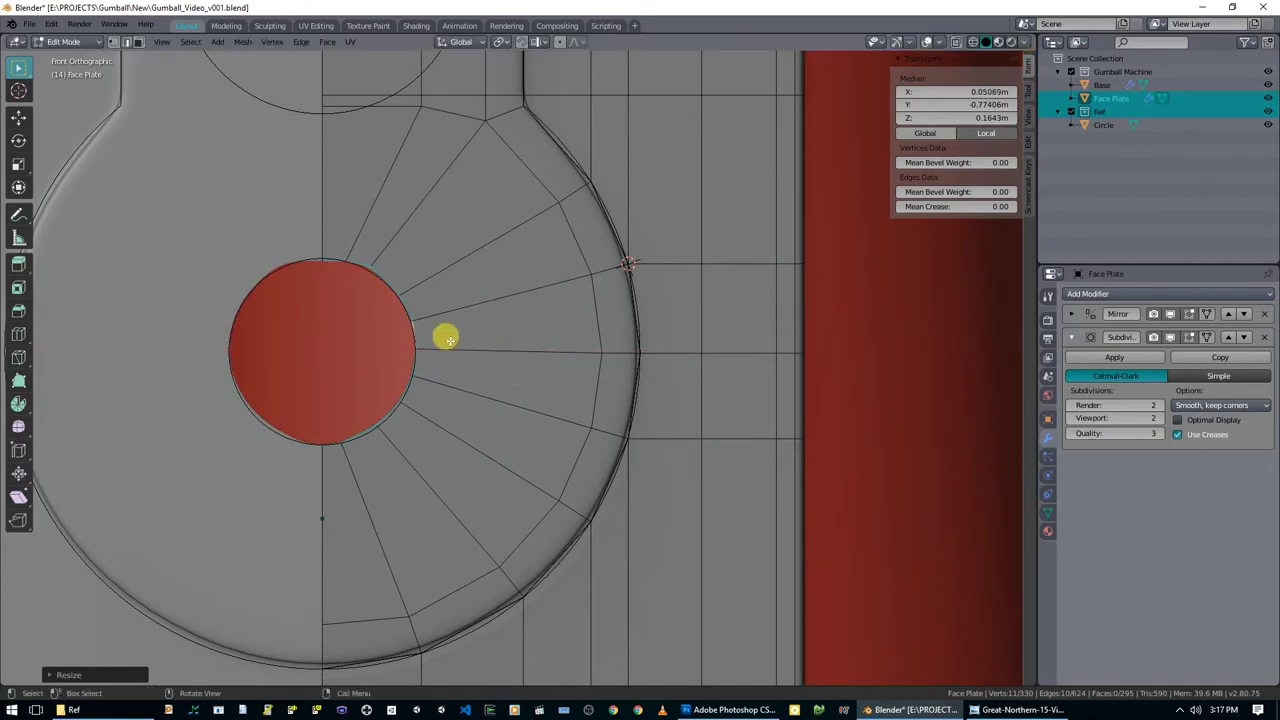
Move the vertices along the lower right of the hole one by one onto the reference circle.
scroll(527, 330, "up", 2)
scroll(527, 330, "up", 1)
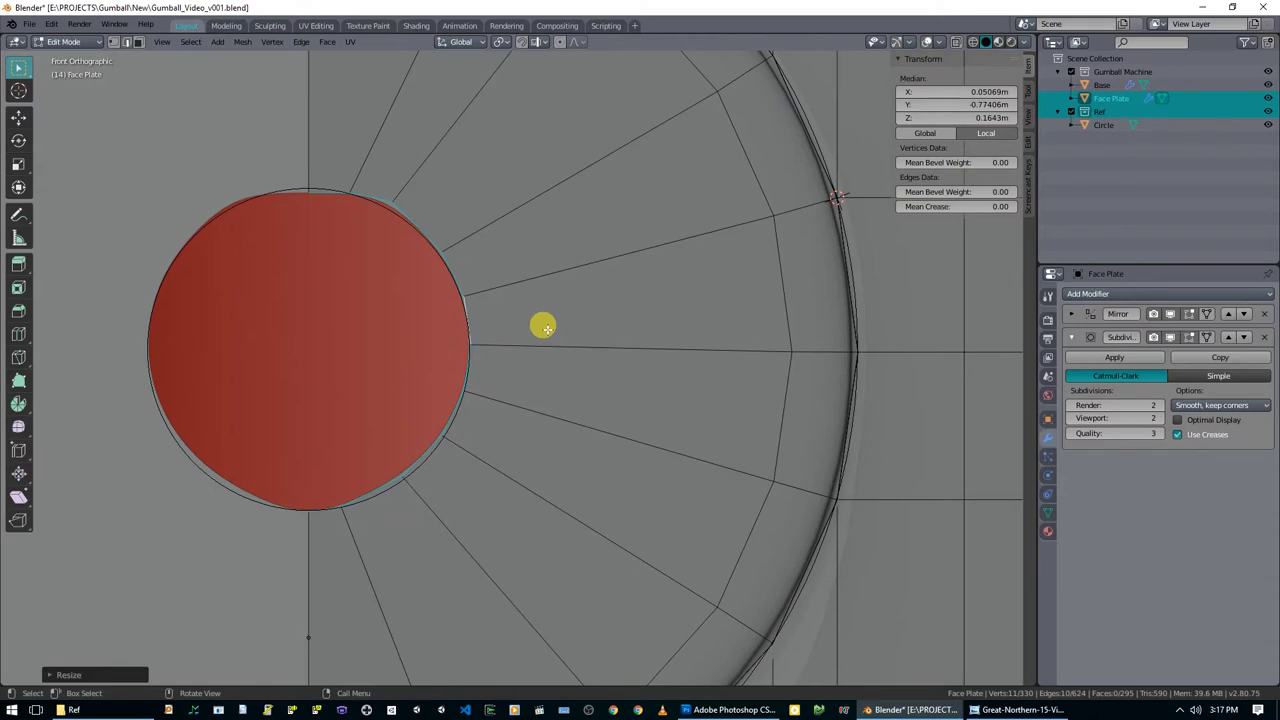
left_click(471, 357)
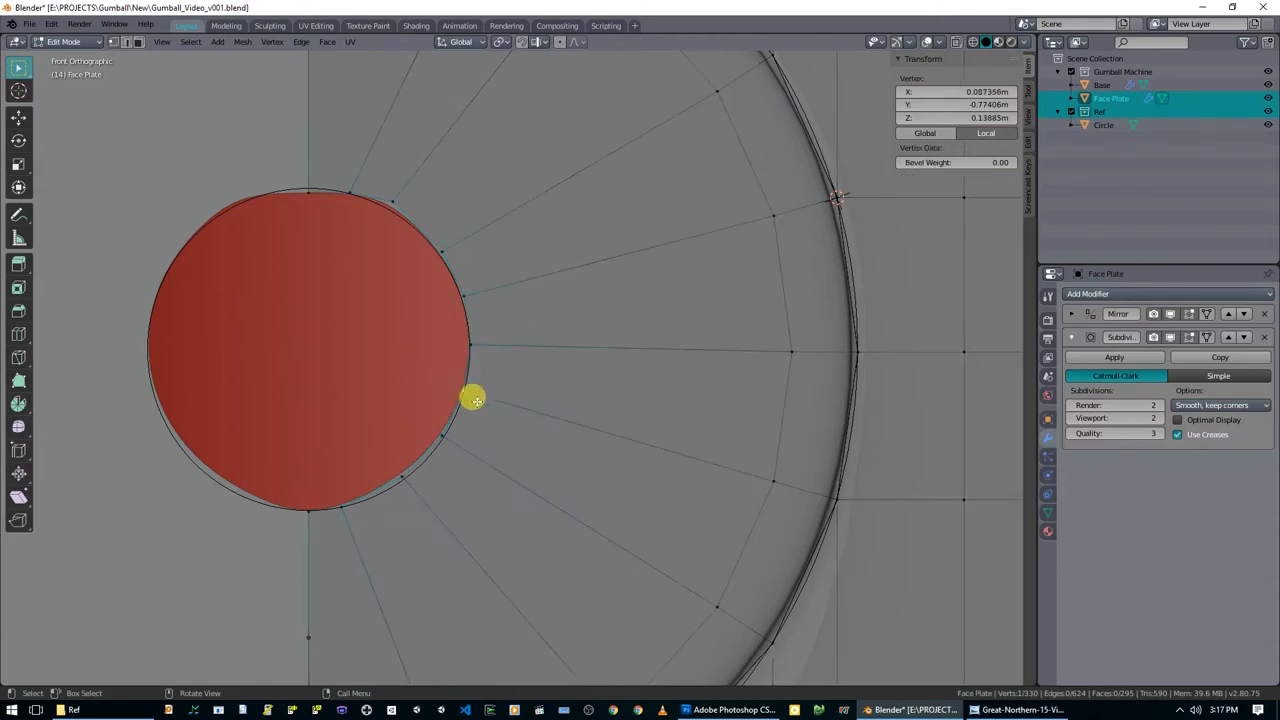
scroll(477, 397, "up", 2)
scroll(489, 429, "up", 2)
key("g")
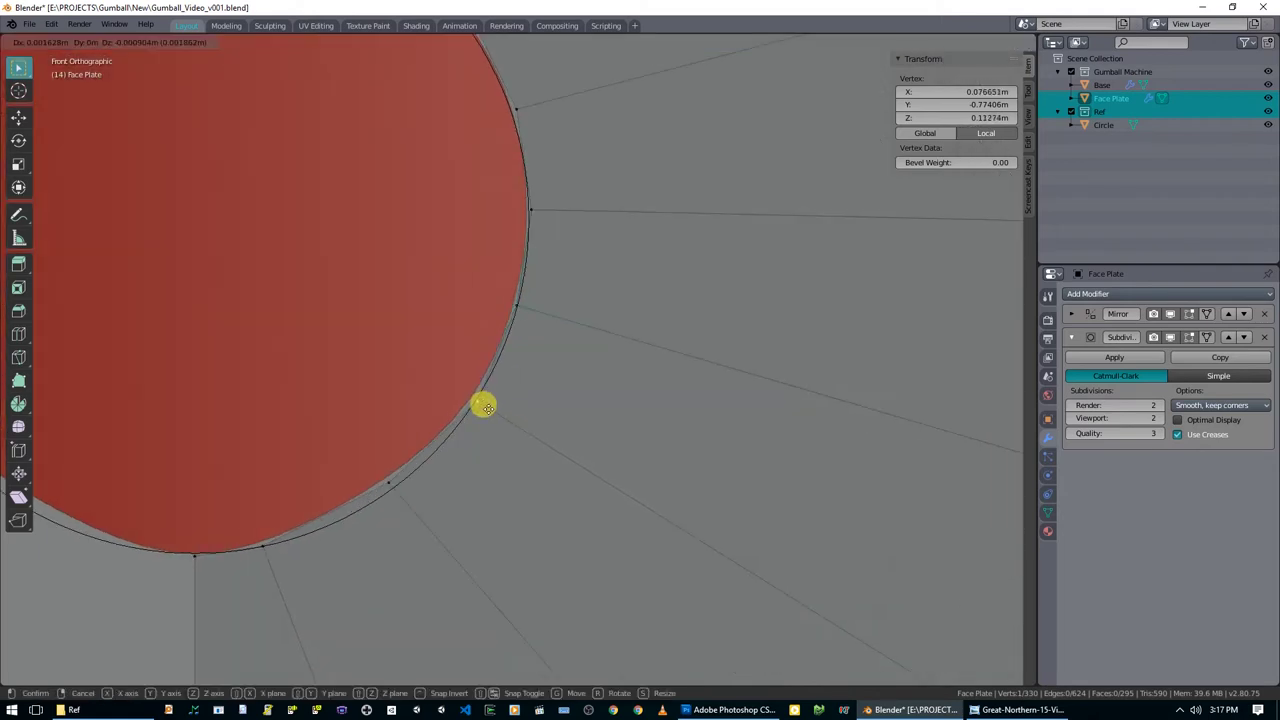
left_click(481, 405)
key("g")
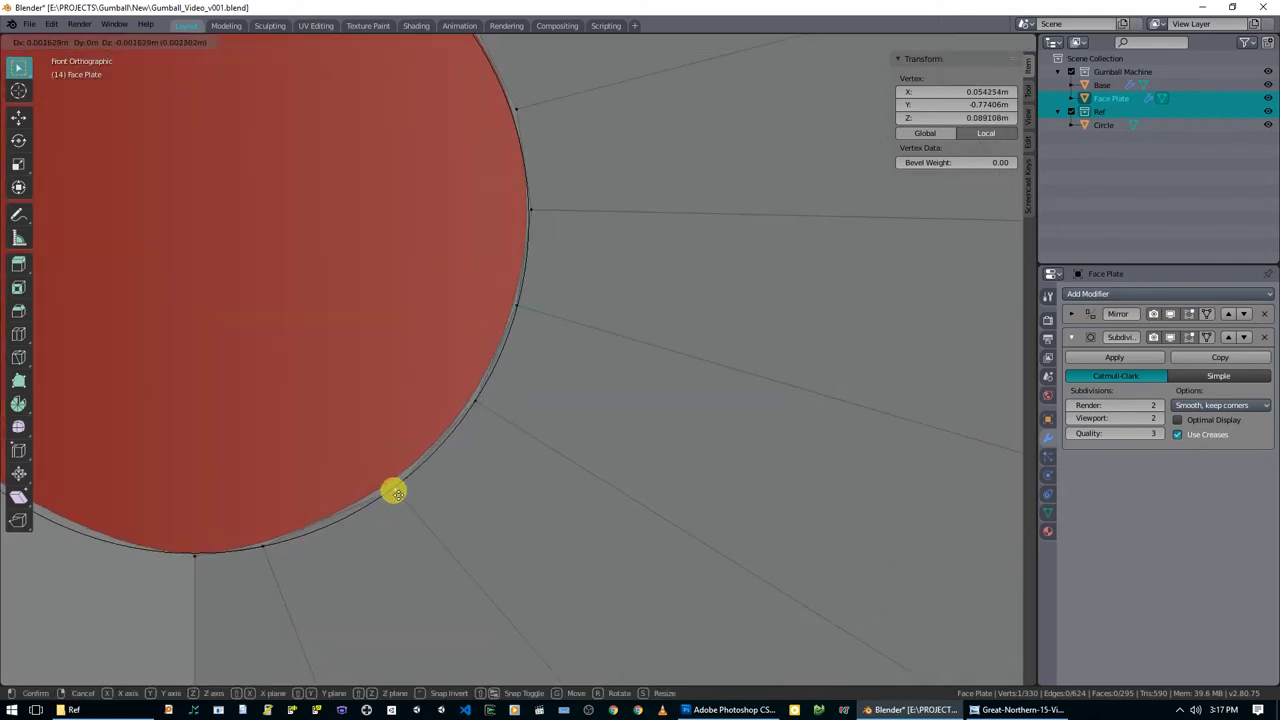
left_click(395, 493)
left_click(268, 546)
key("g")
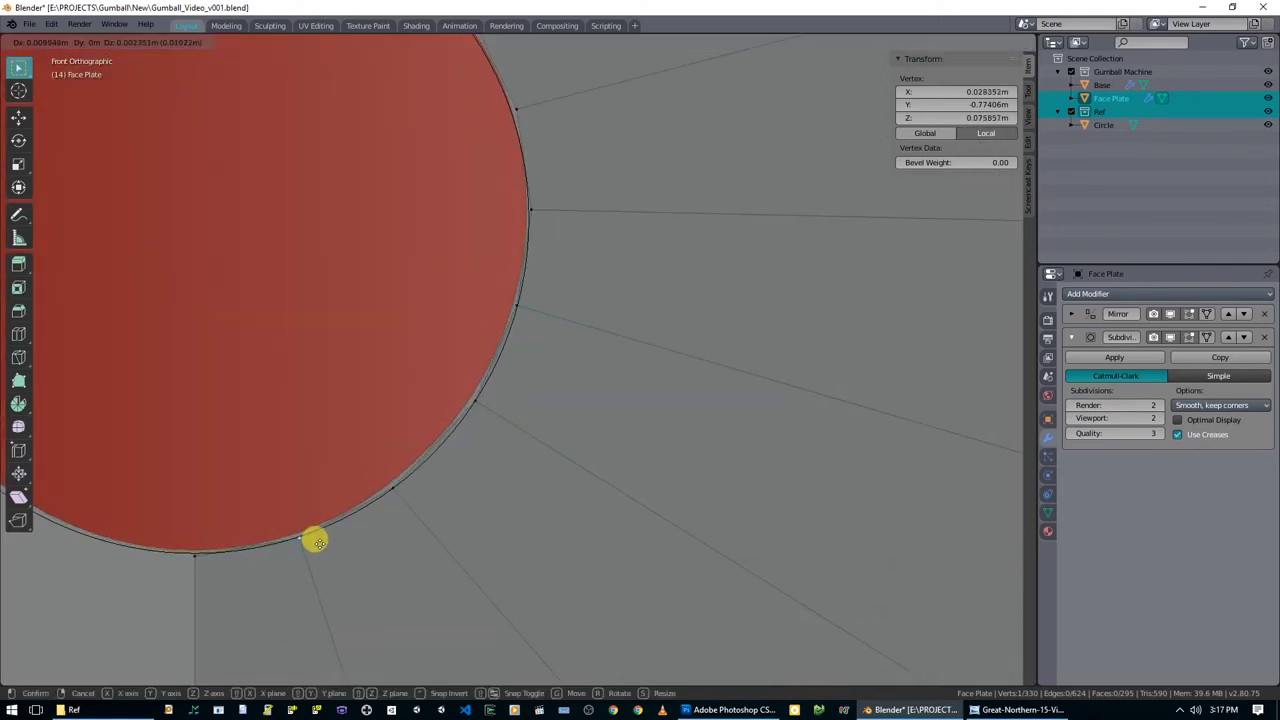
left_click(316, 538)
Move the hole's bottom centre vertex along Z onto the reference circle.
left_click(194, 555)
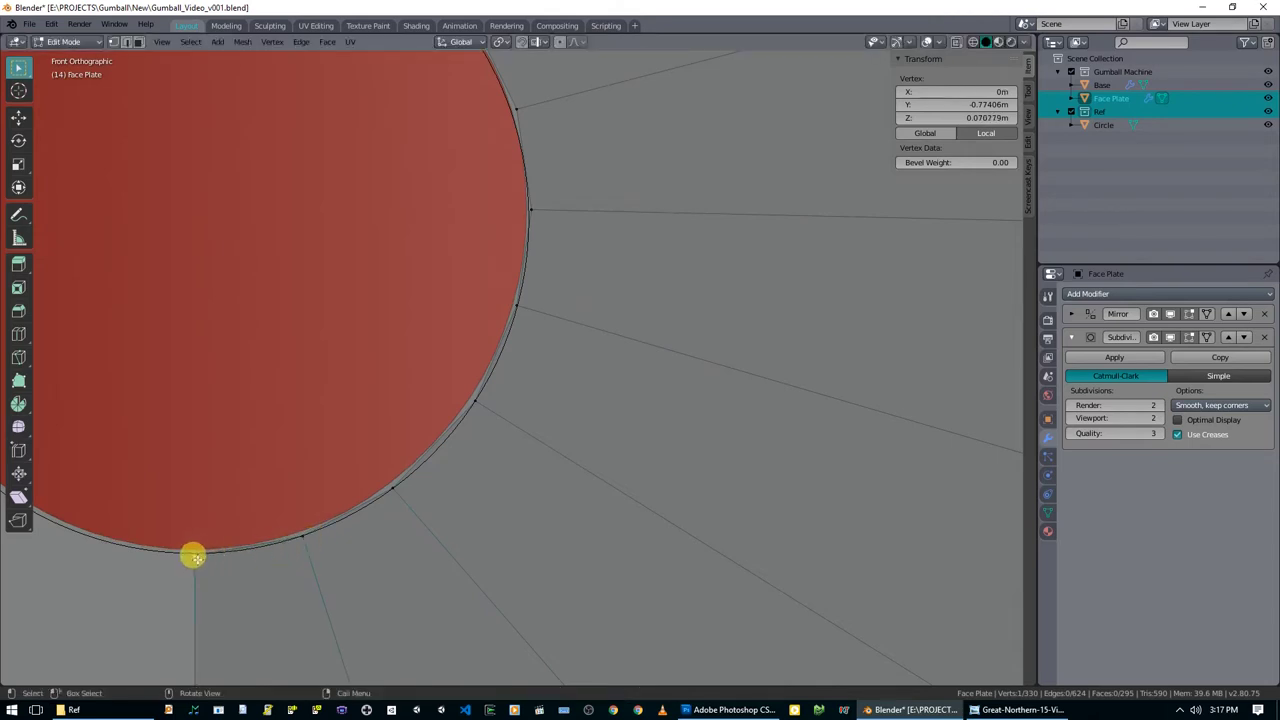
key("g")
key("y")
key("z")
left_click(196, 556)
Adjust the vertices on the hole's right side individually so they lie on the reference circle.
scroll(603, 386, "up", 3)
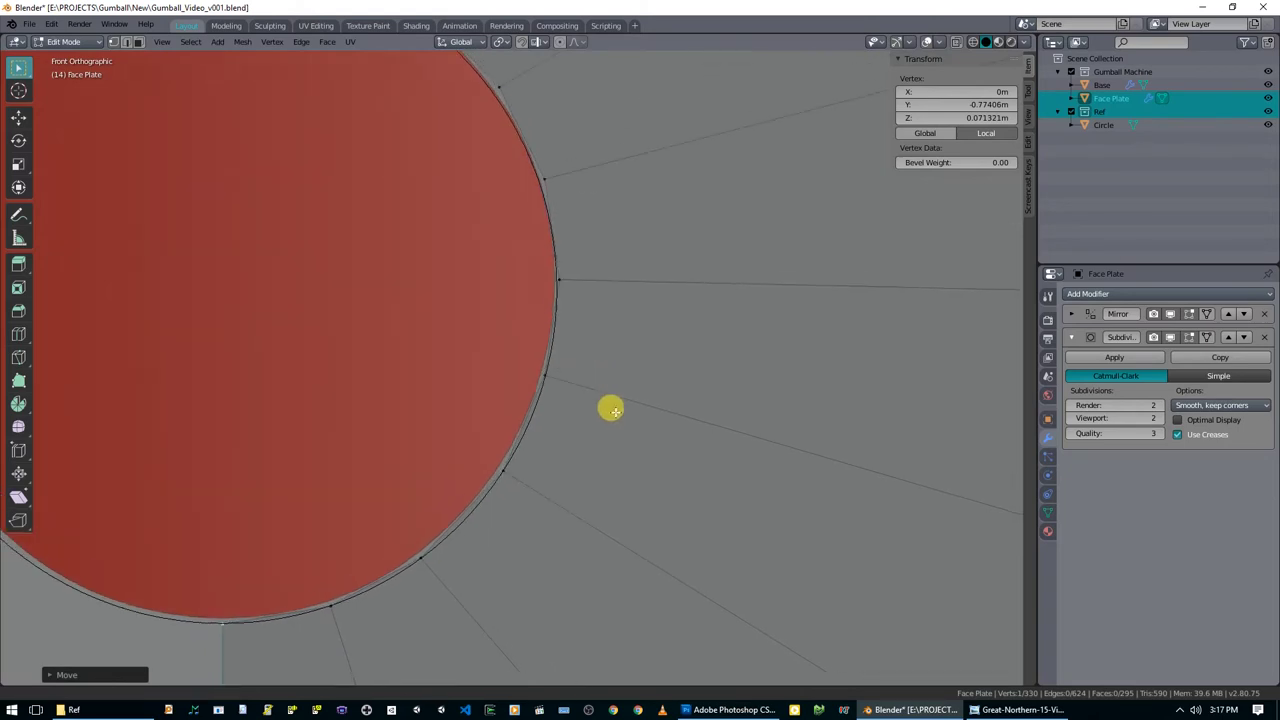
left_click(582, 375)
key("g")
left_click(583, 374)
left_click(566, 273)
key("g")
left_click(561, 272)
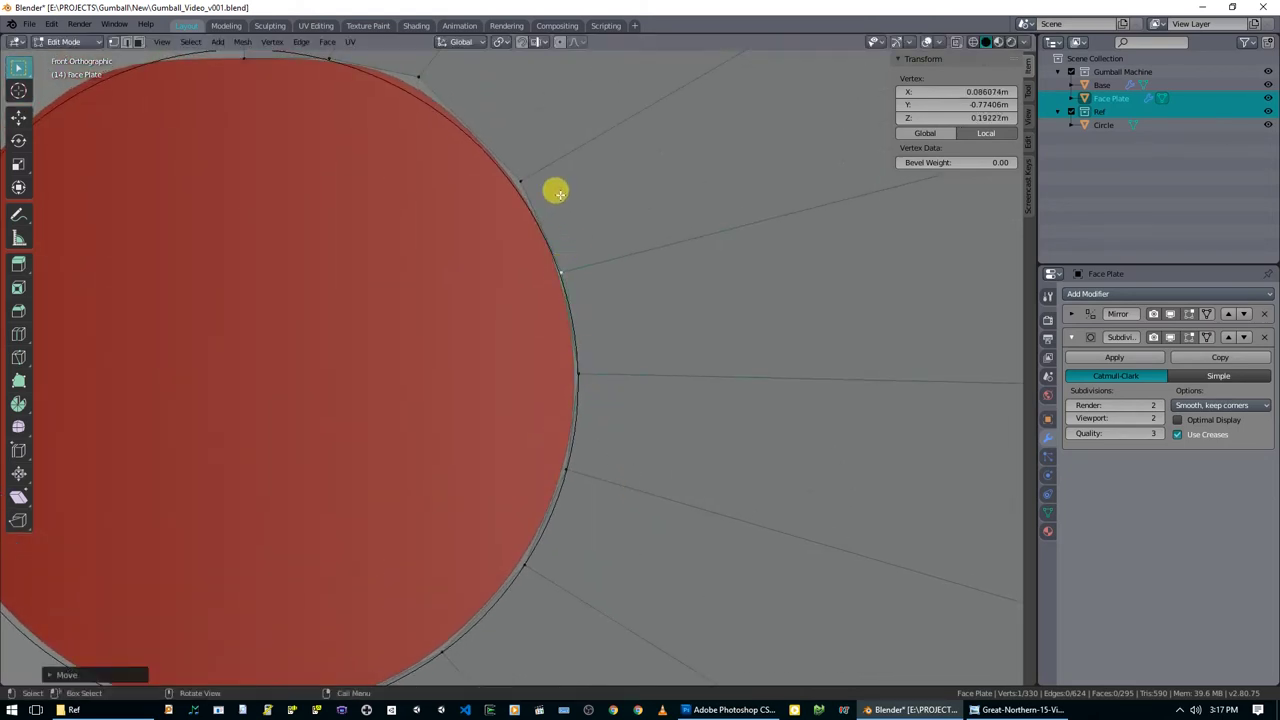
left_click(527, 179)
key("g")
left_click(510, 173)
Move the hole's upper vertices onto the reference circle, shifting the top centre vertex only along Z.
middle_click_drag(412, 67, 495, 203, "shift")
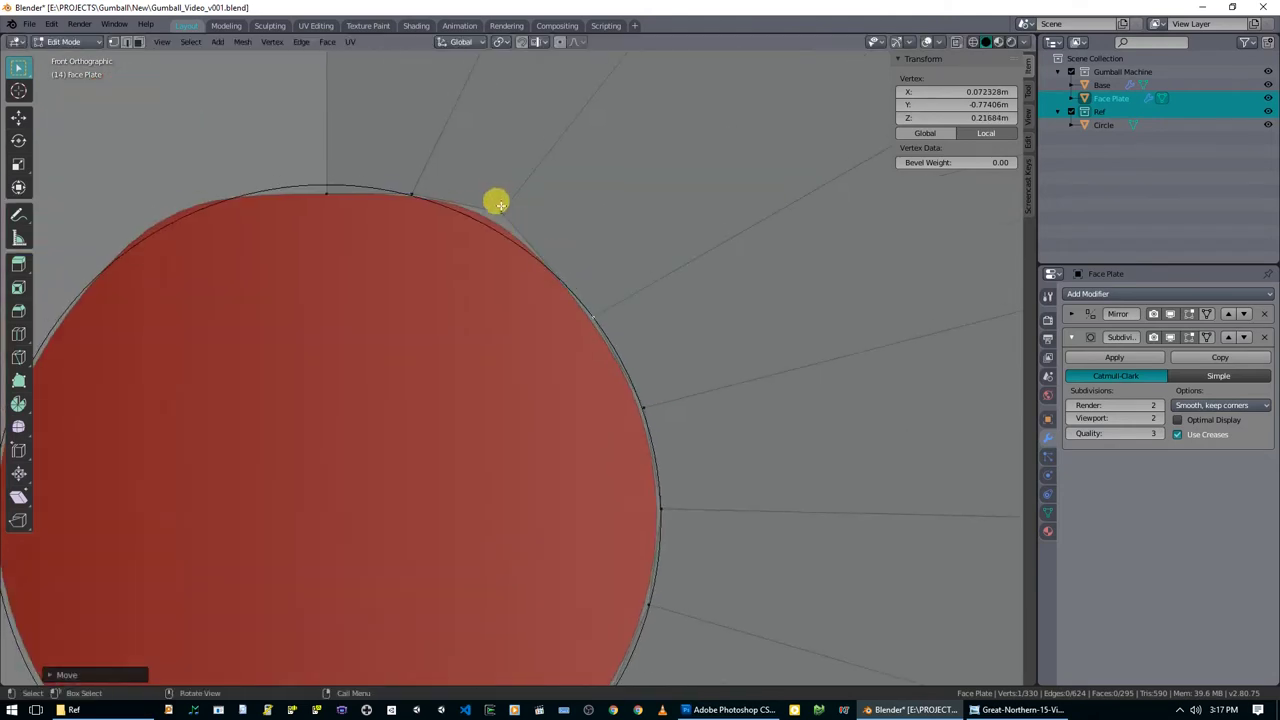
left_click(501, 208)
key("g")
left_click(515, 233)
left_click(415, 191)
key("g")
left_click(437, 196)
left_click(346, 192)
key("g")
key("z")
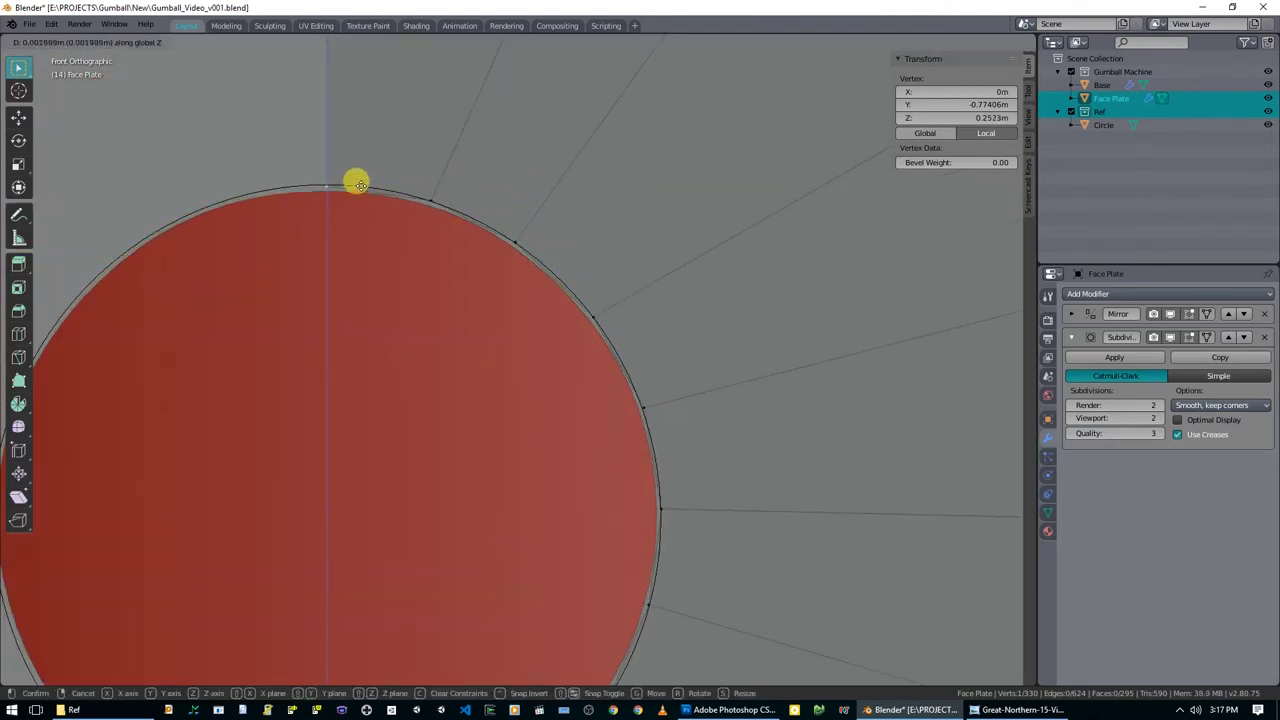
left_click(360, 185)
Fine-tune the lower-right vertex of the hole against the reference circle and check the rest of the outline.
scroll(430, 255, "down", 8)
scroll(595, 337, "up", 2)
scroll(595, 337, "up", 1)
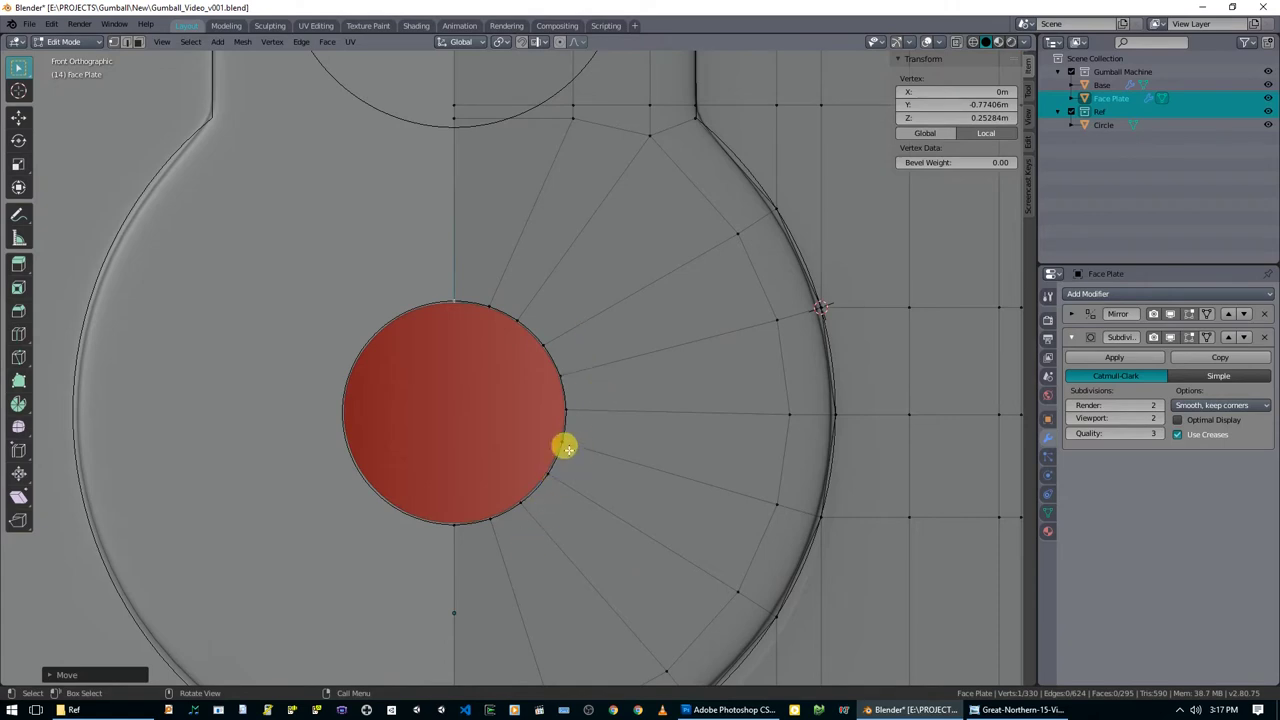
scroll(560, 457, "up", 4)
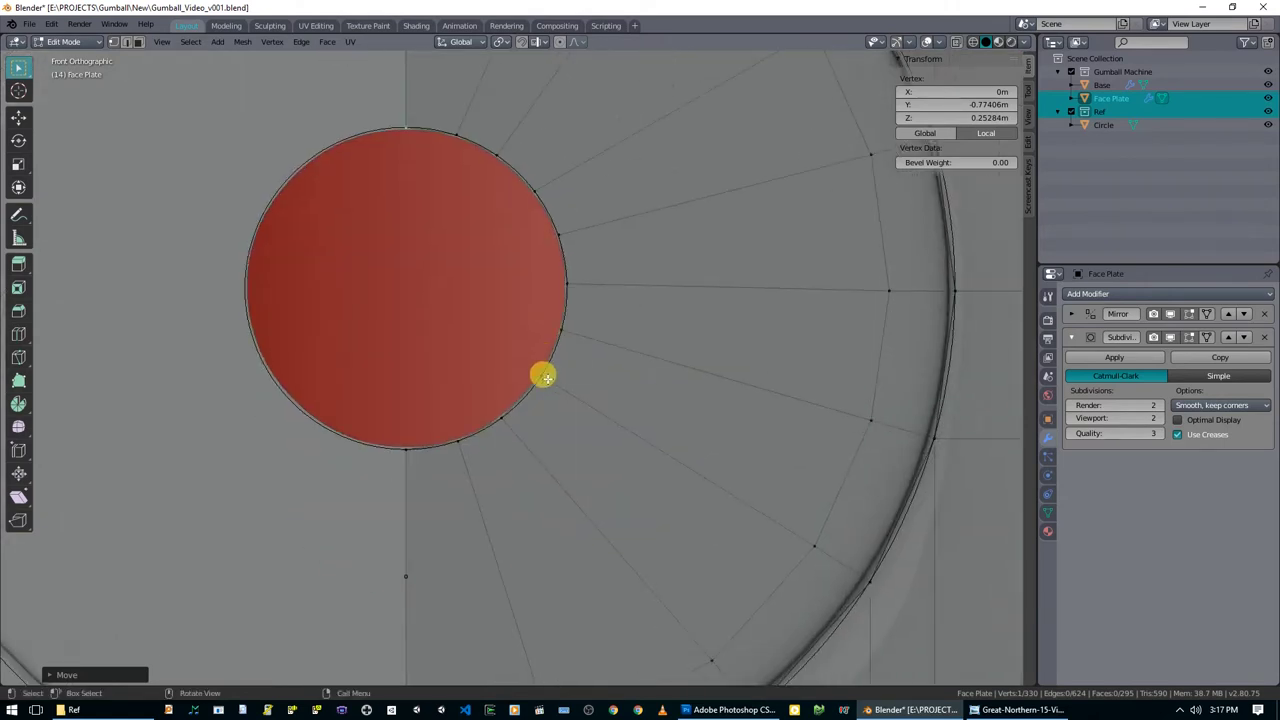
scroll(563, 380, "up", 1)
left_click(560, 396)
key("g")
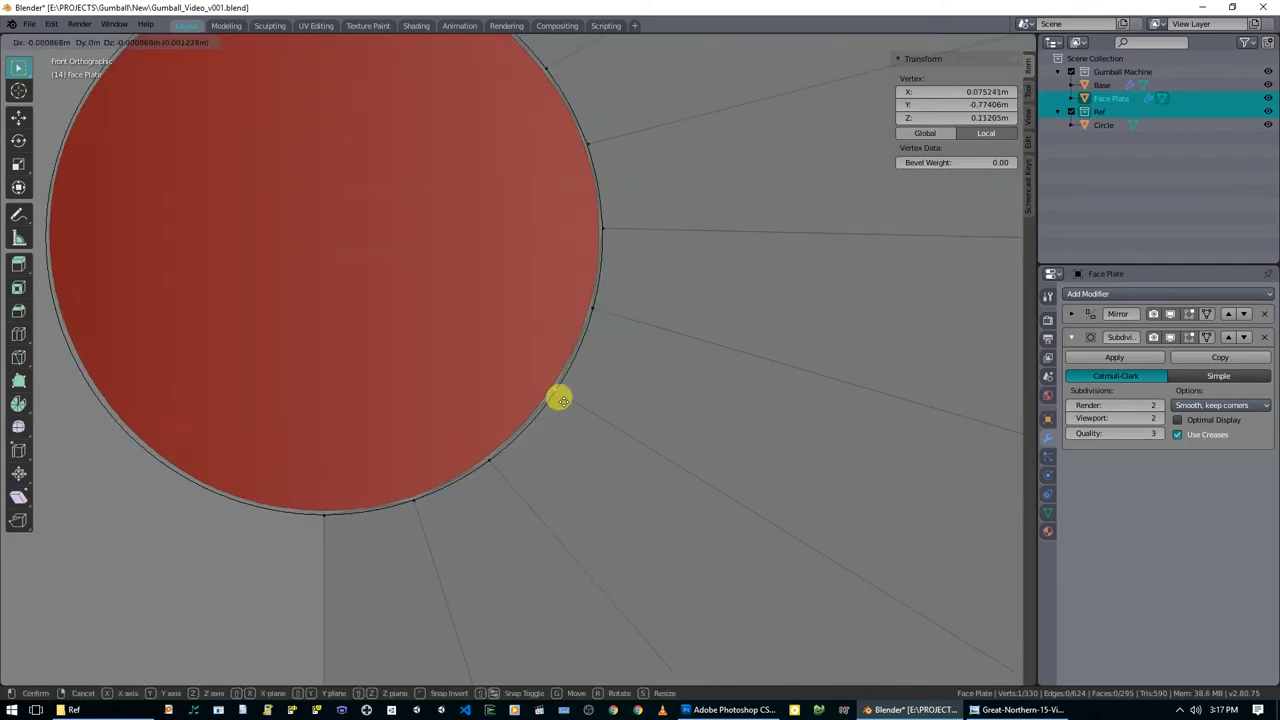
left_click(602, 311)
middle_click_drag(603, 309, 706, 437, "shift")
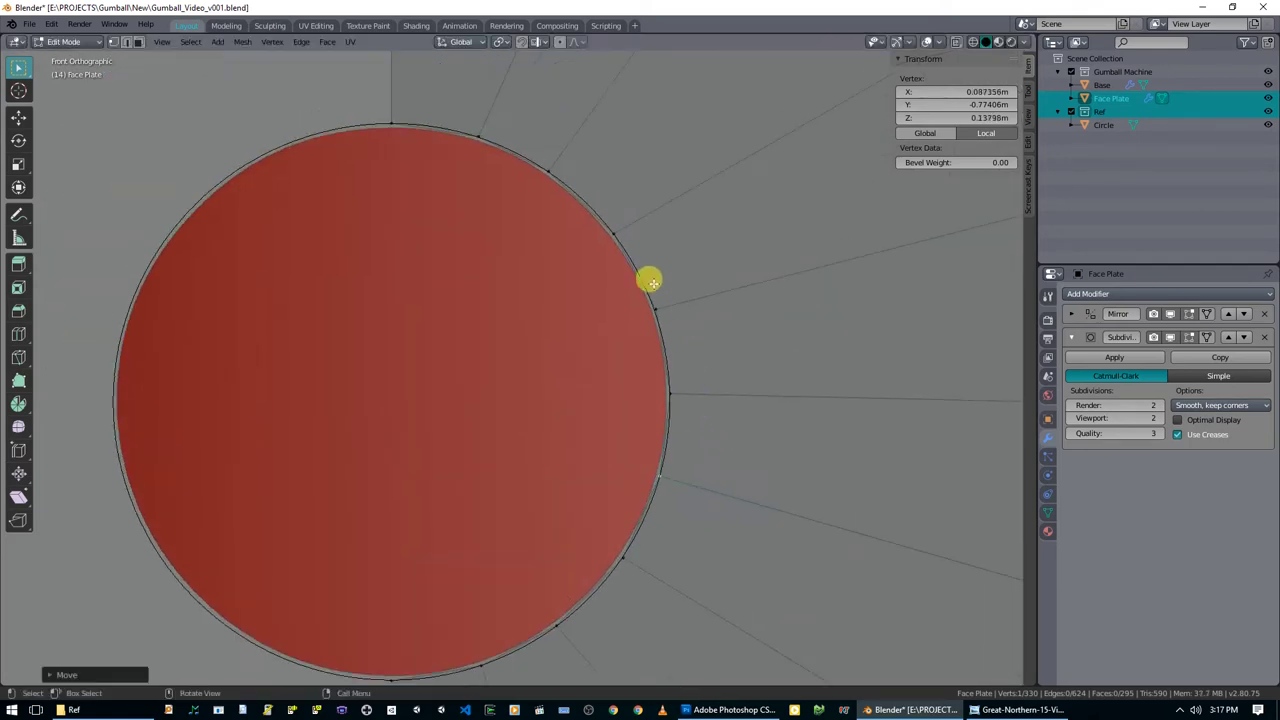
scroll(670, 330, "down", 5)
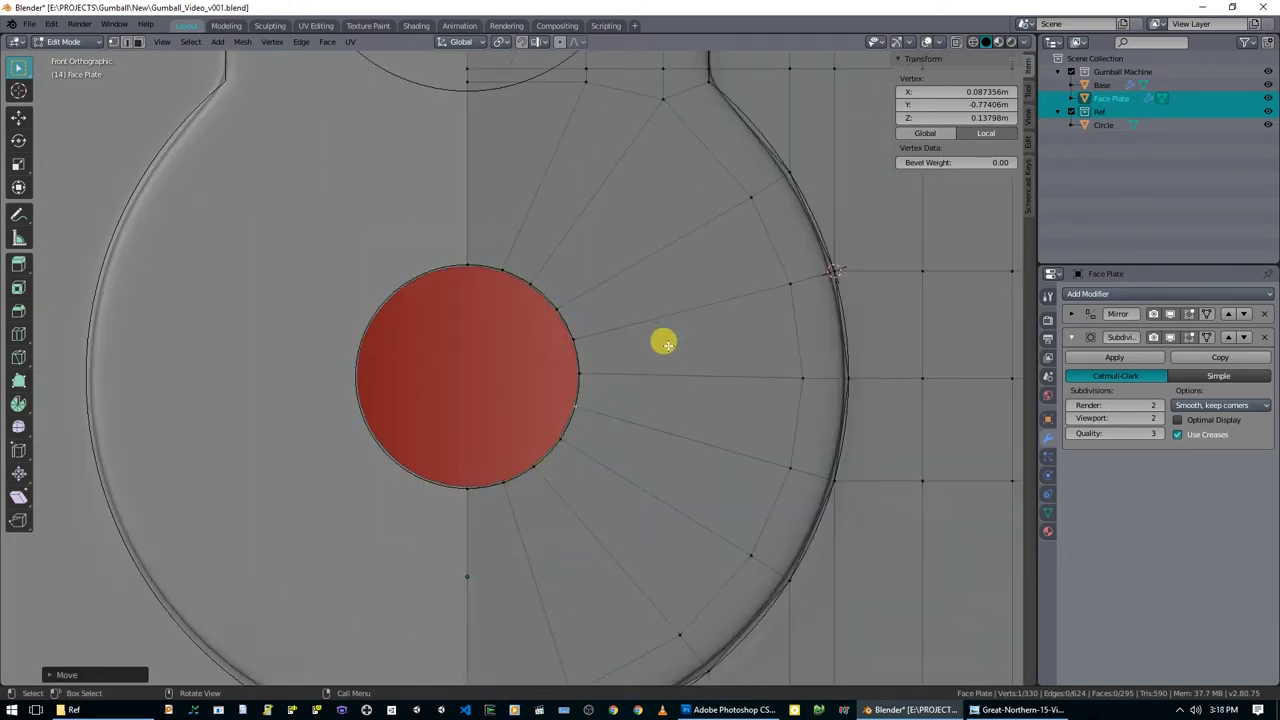
Select the hole's edge loop, extrude it in place and move it about 0.001 m forward along Y in right view.
left_click(574, 351, "alt")
middle_click_drag(623, 360, 537, 377)
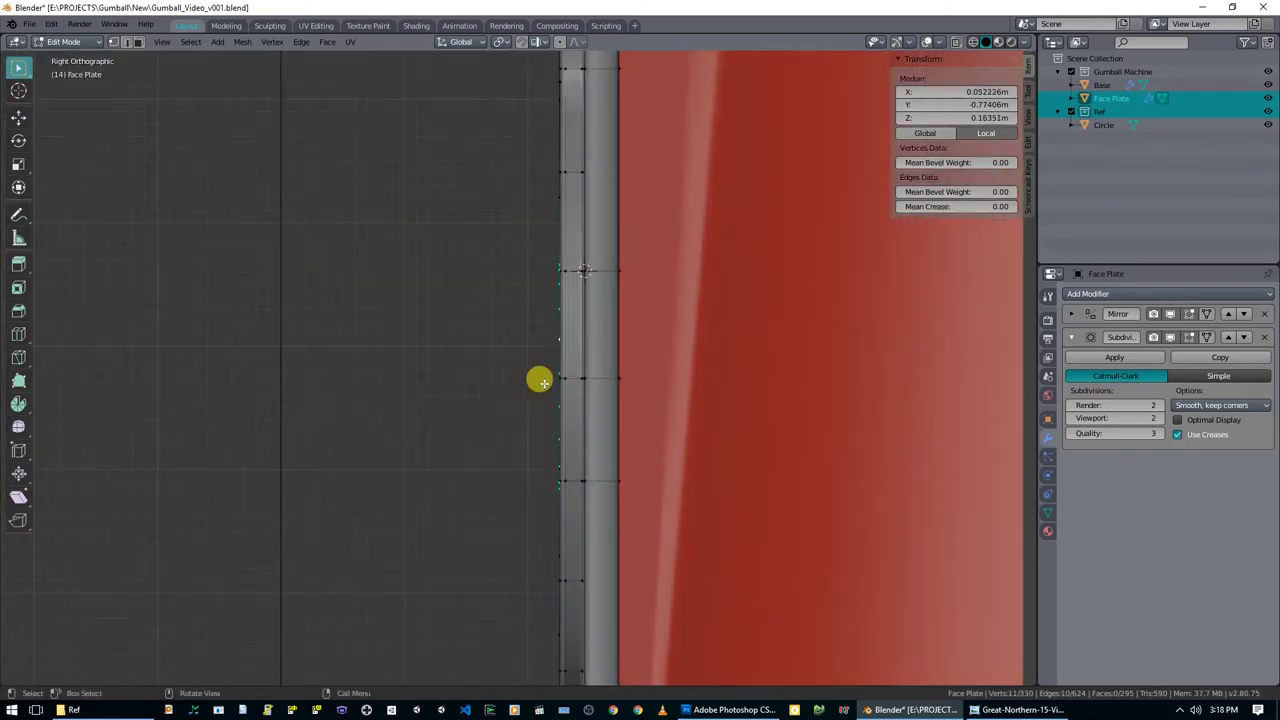
key("e")
right_click(605, 371)
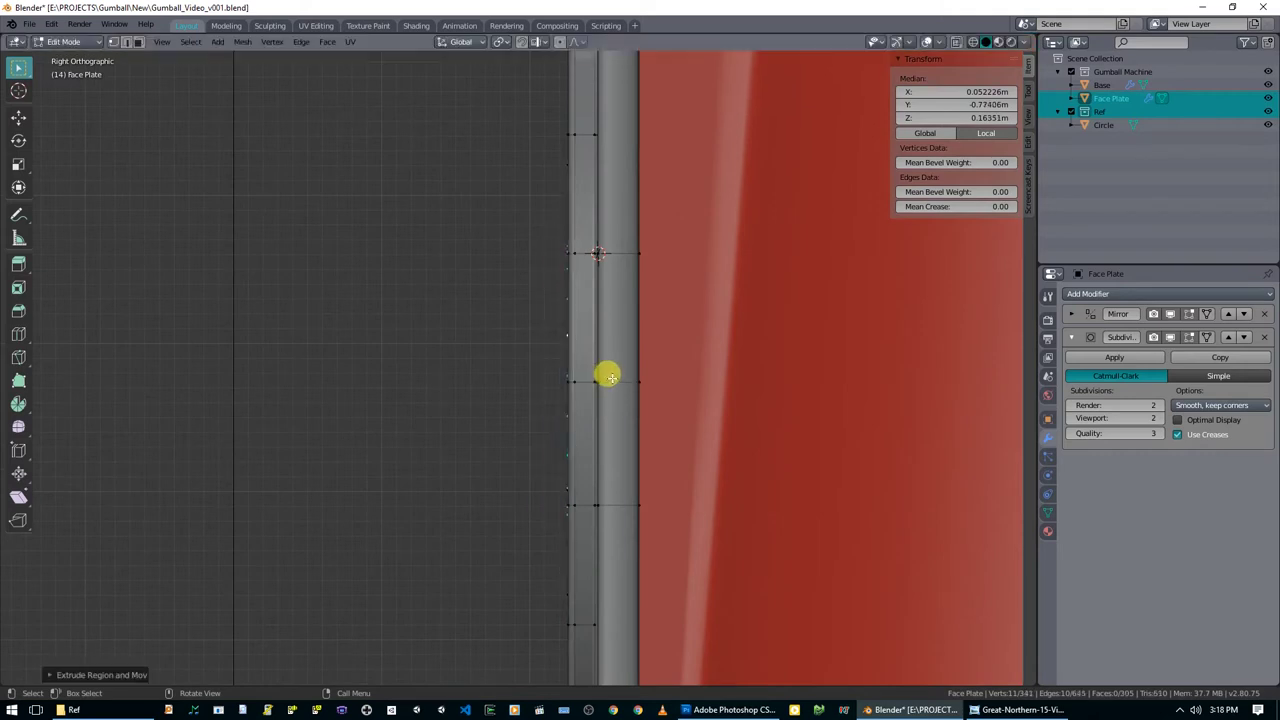
key("g")
key("y")
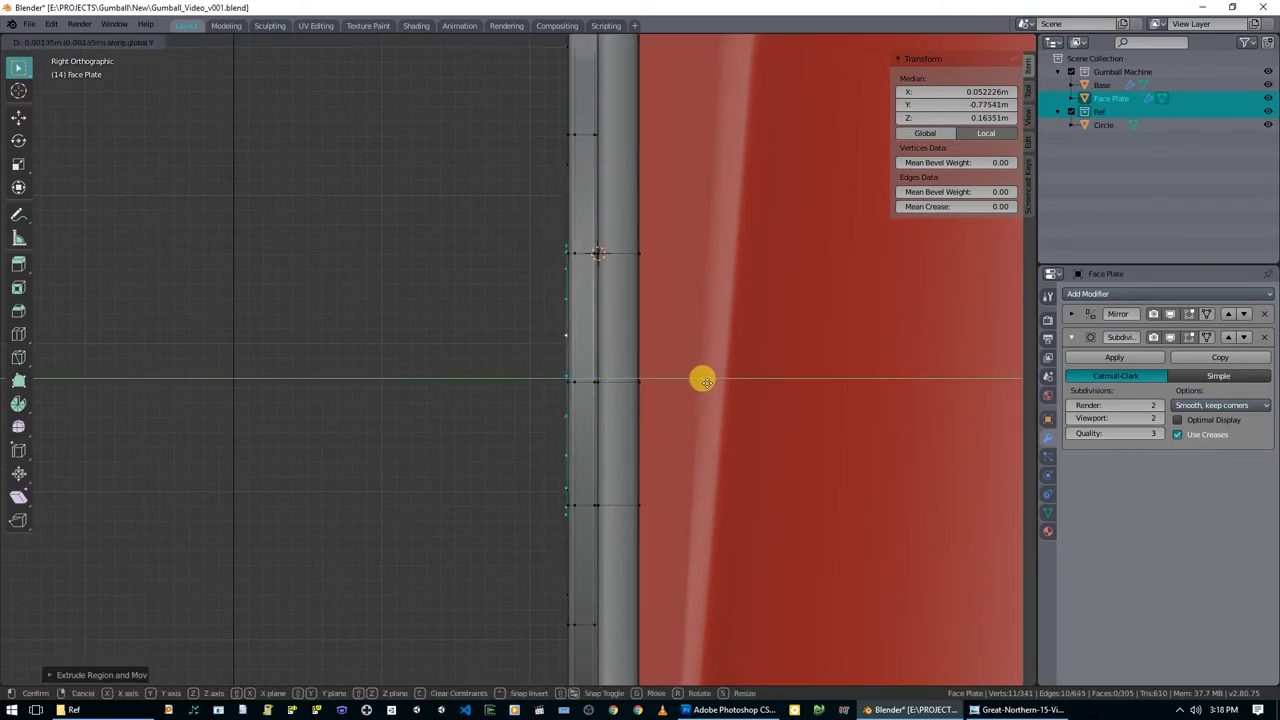
left_click(706, 381)
Extrude the loop forward along Y to about -0.823 m and scale its front rim down slightly to taper the collar.
key("e")
key("y")
left_click(635, 389)
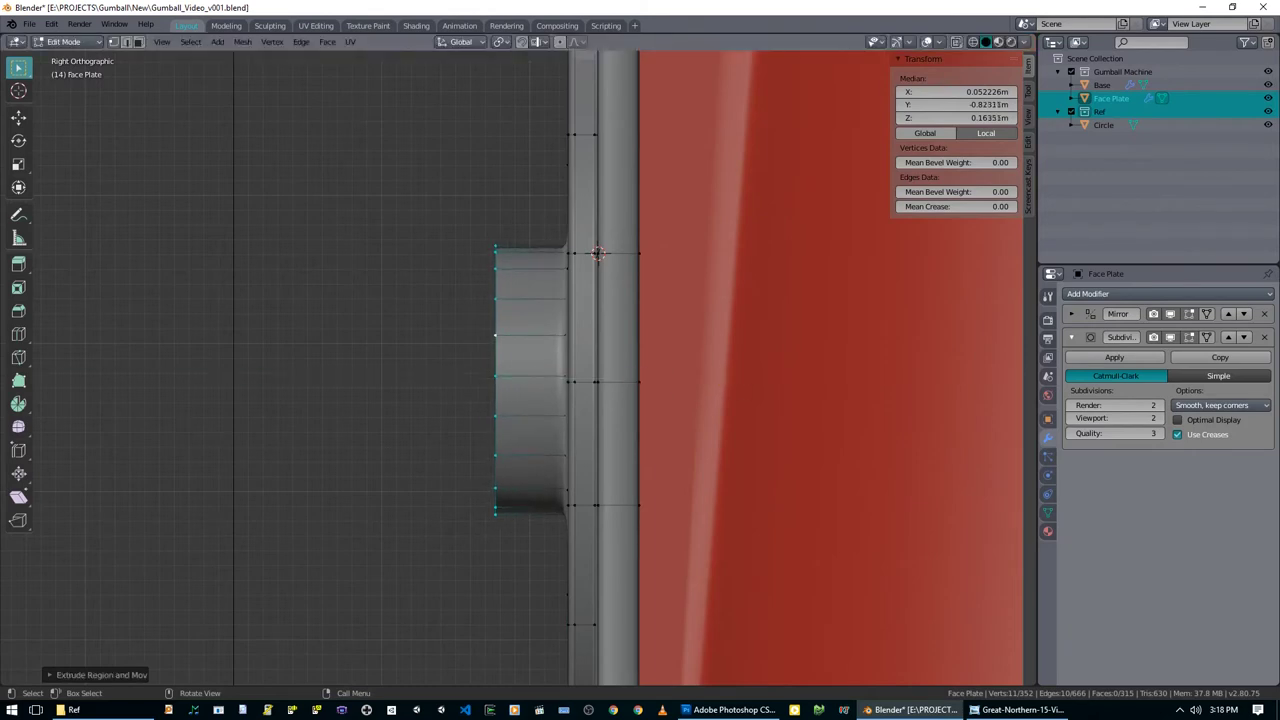
key("s")
left_click(678, 387)
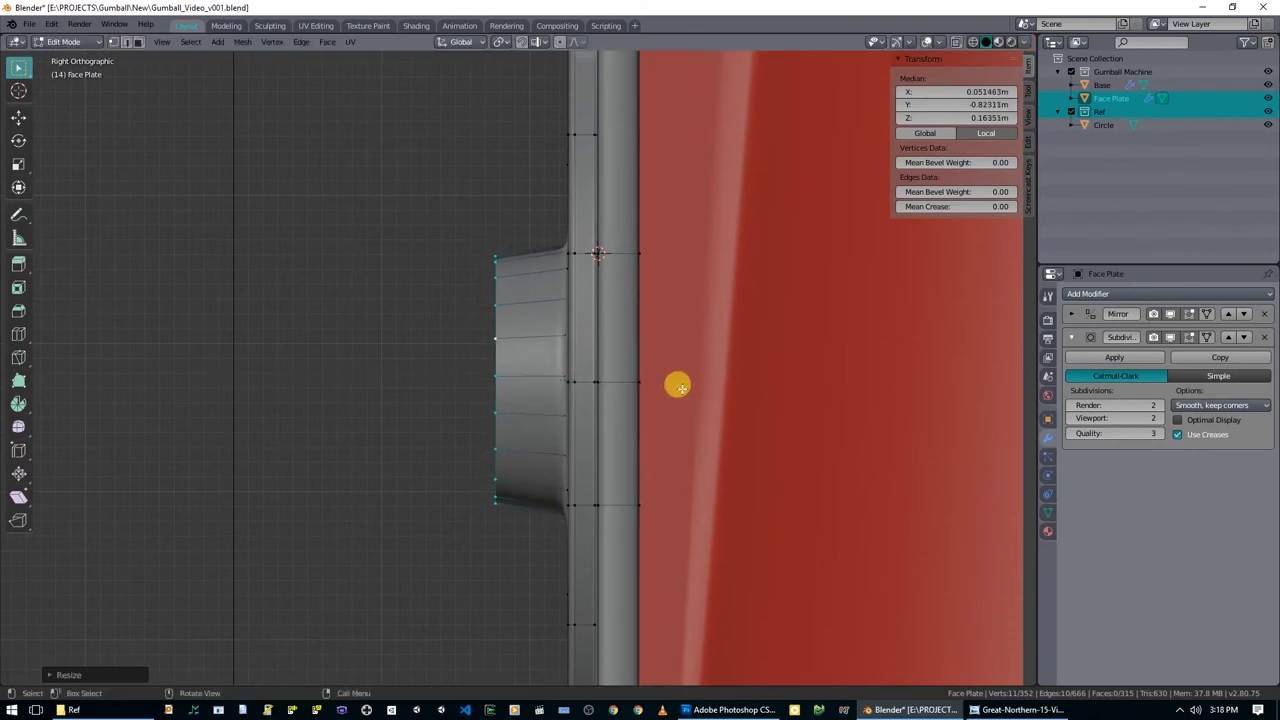
key("e")
left_click(674, 389)
middle_click_drag(711, 394, 806, 400)
key("KP_1")
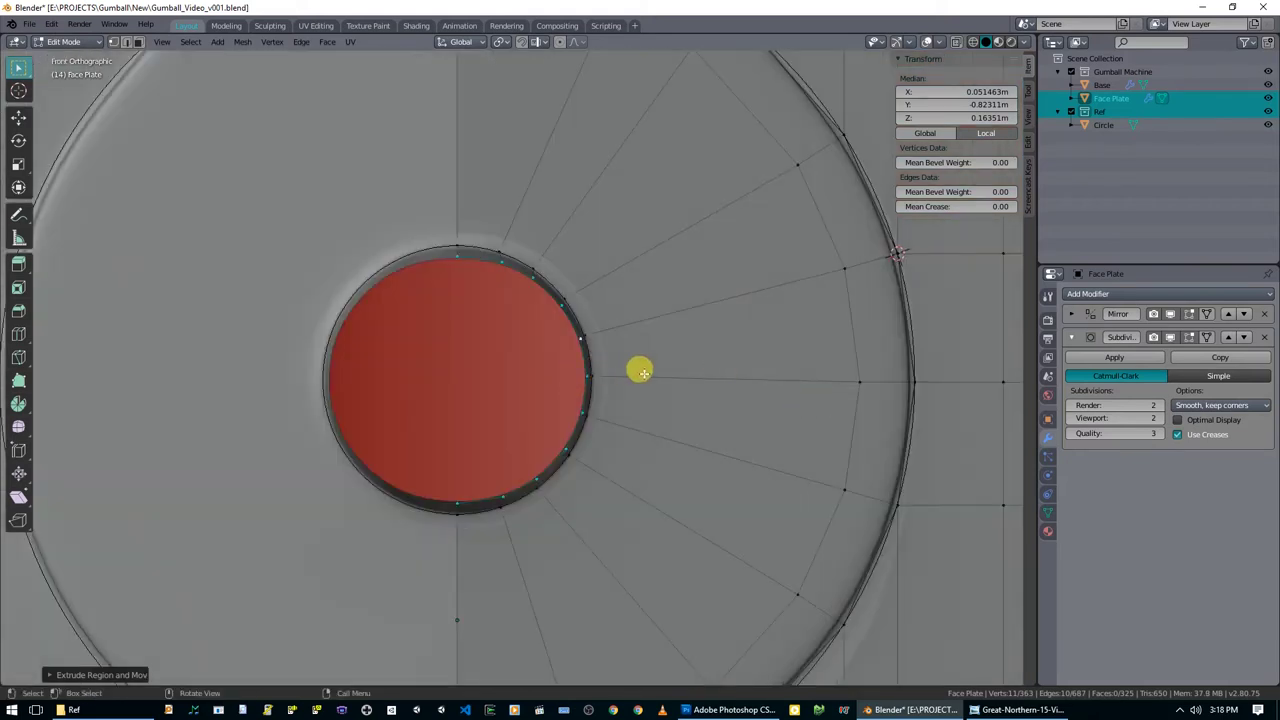
middle_click_drag(592, 362, 486, 401)
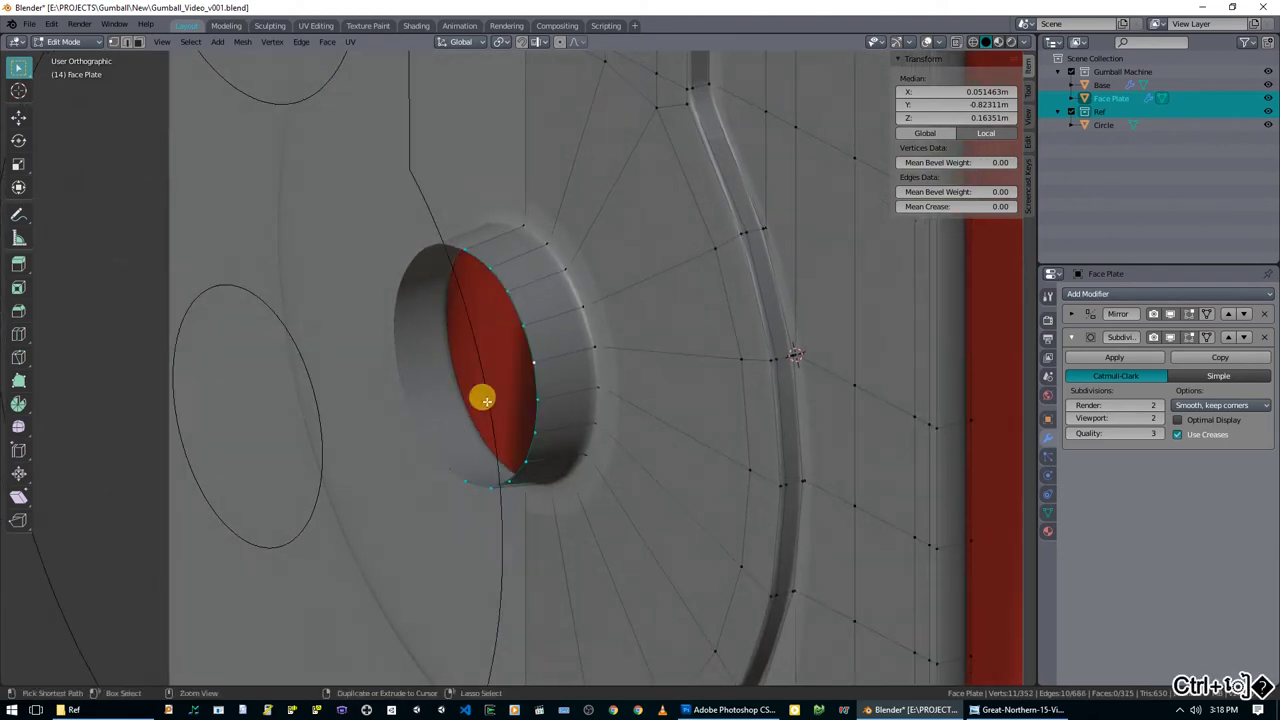
Snap the 3D cursor midway between the front rim's top and bottom centre vertices and set the pivot point to 3D Cursor.
left_click_drag(531, 360, 555, 376)
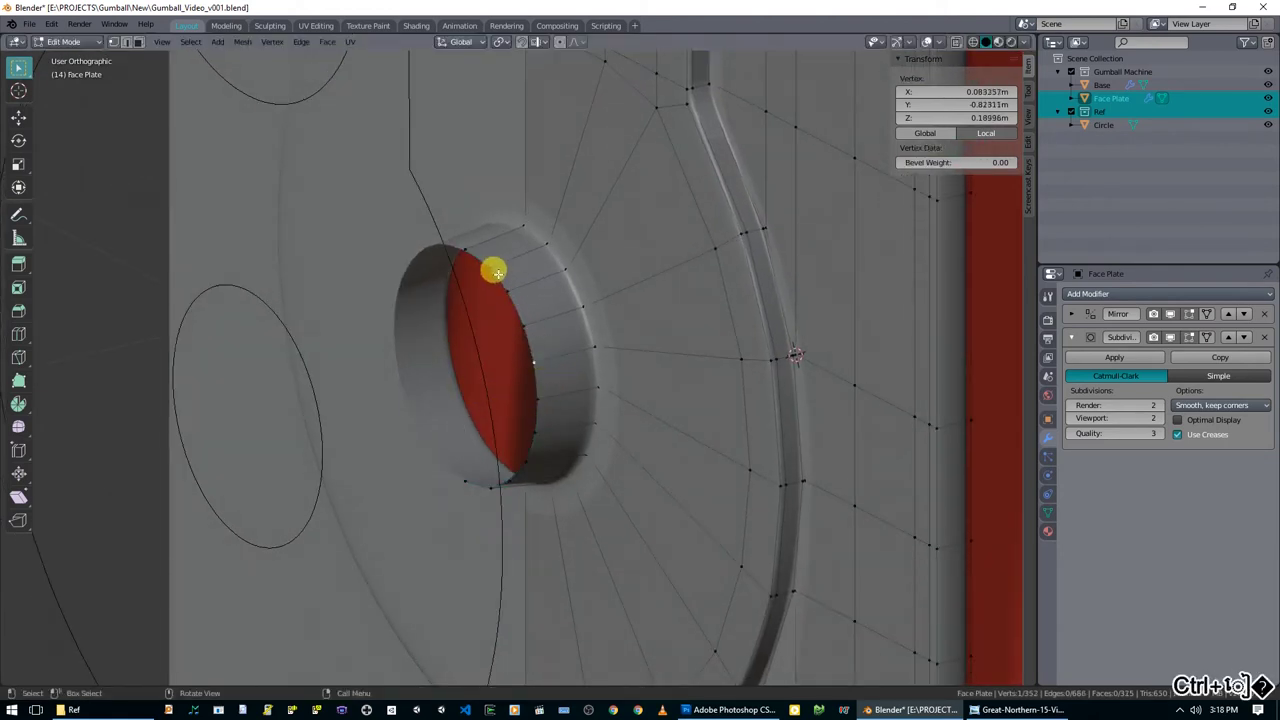
left_click(463, 247)
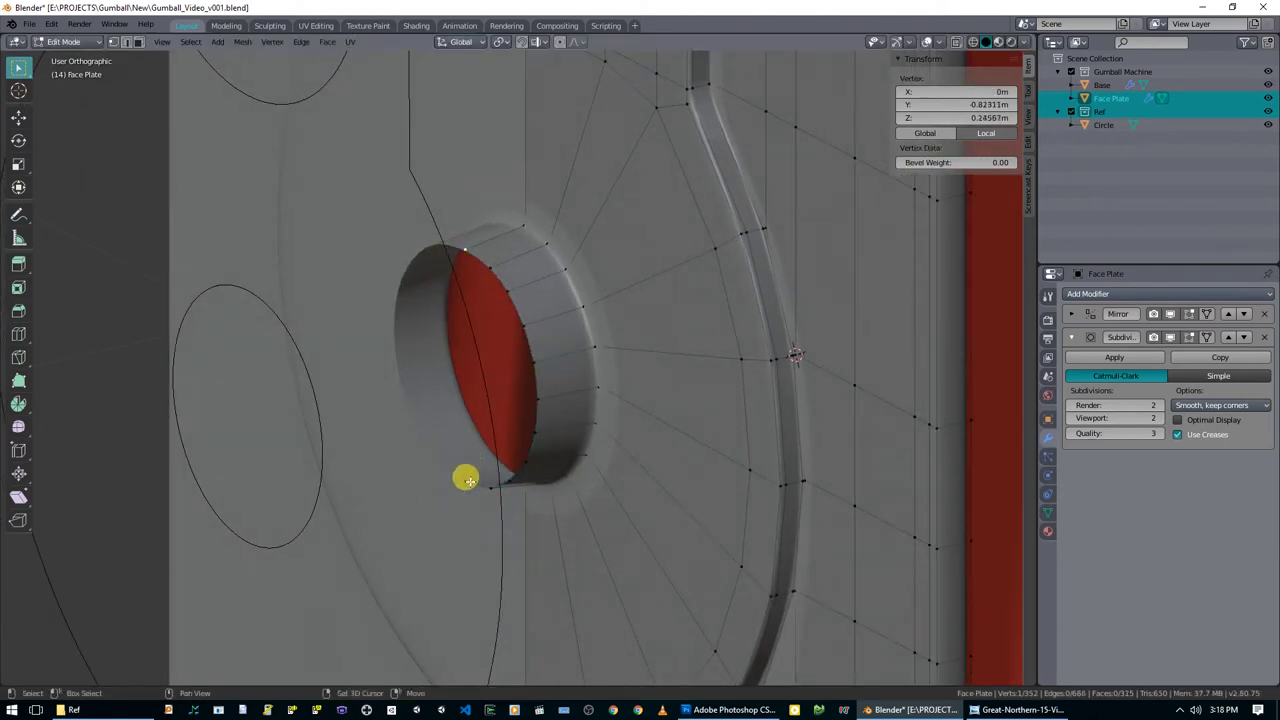
middle_click_drag(465, 484, 534, 402)
key("shift+s")
left_click(524, 537)
middle_click_drag(462, 378, 439, 389)
key("period")
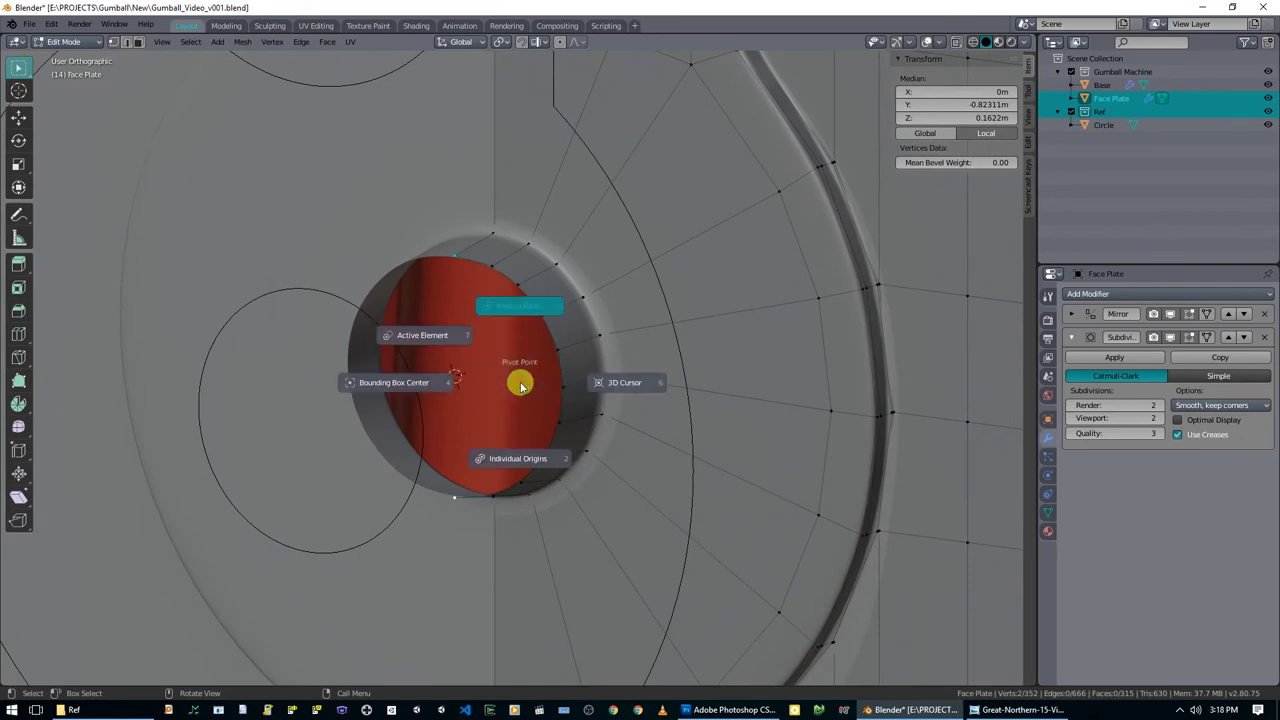
left_click(633, 386)
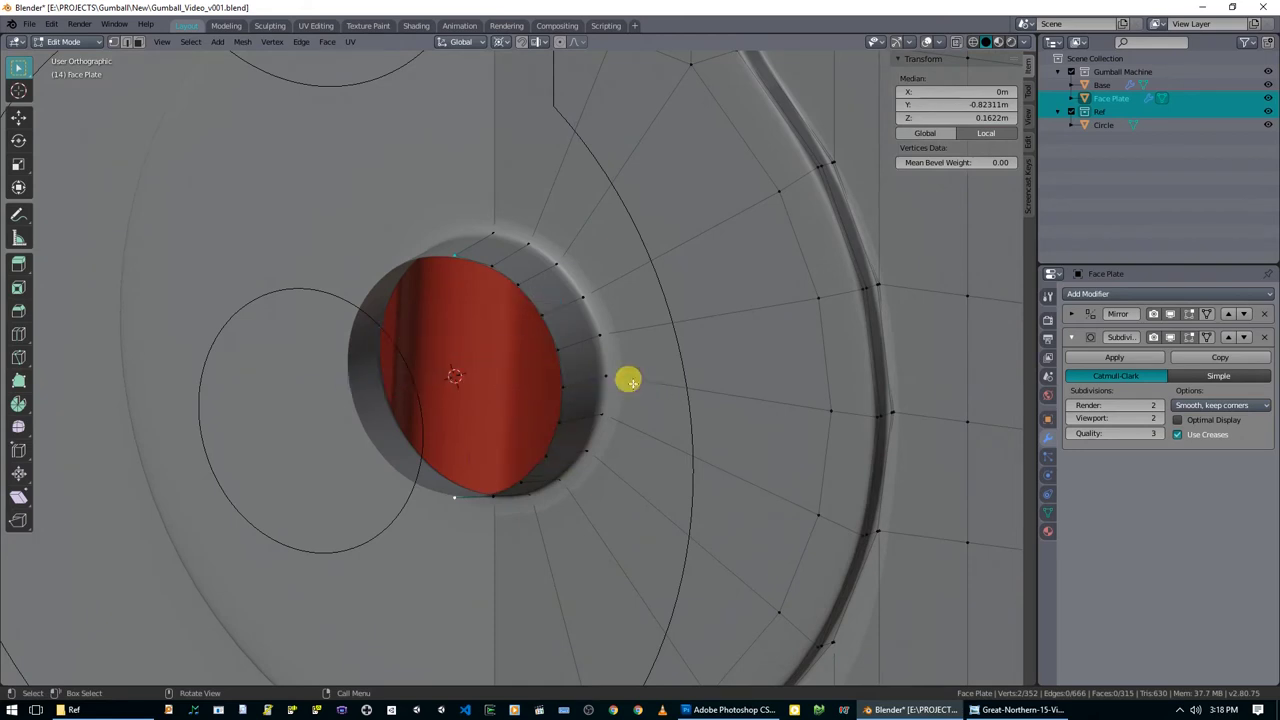
Extrude the collar's front rim loop in place and scale it to about 0.96 around the 3D cursor in front view.
left_click(556, 362, "alt")
key("g")
left_click(612, 403)
key("KP_1")
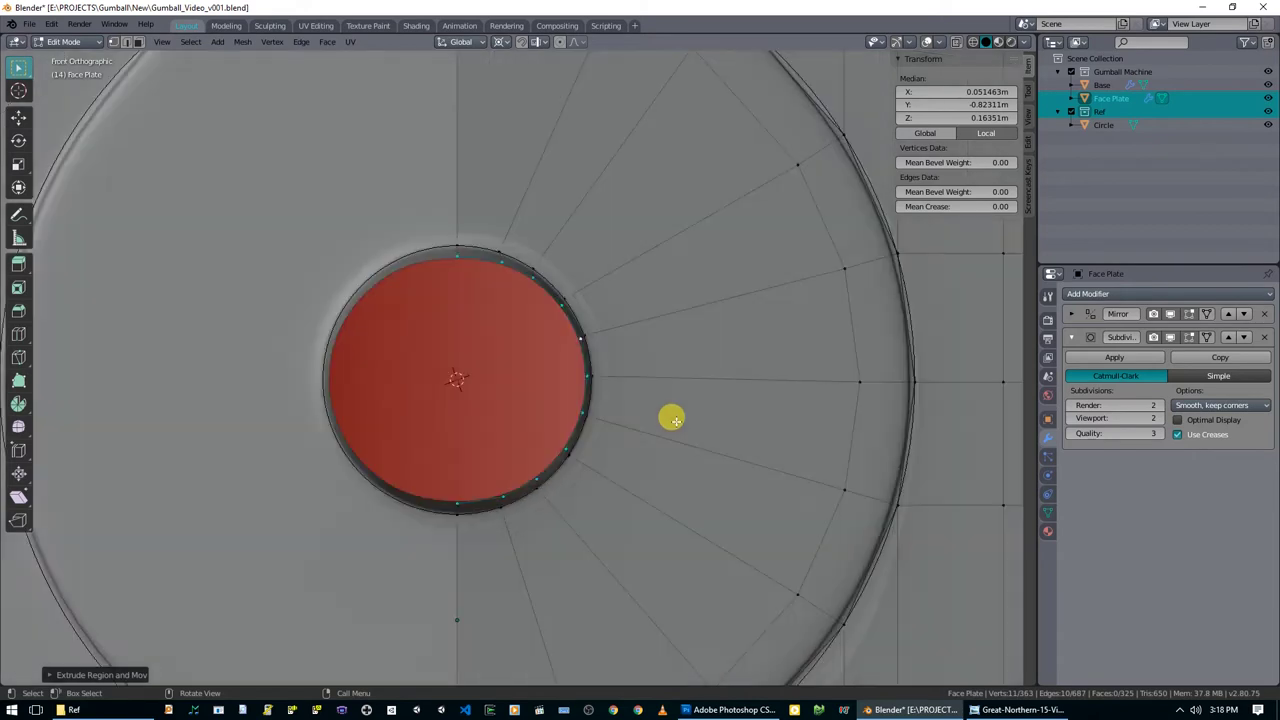
key("s")
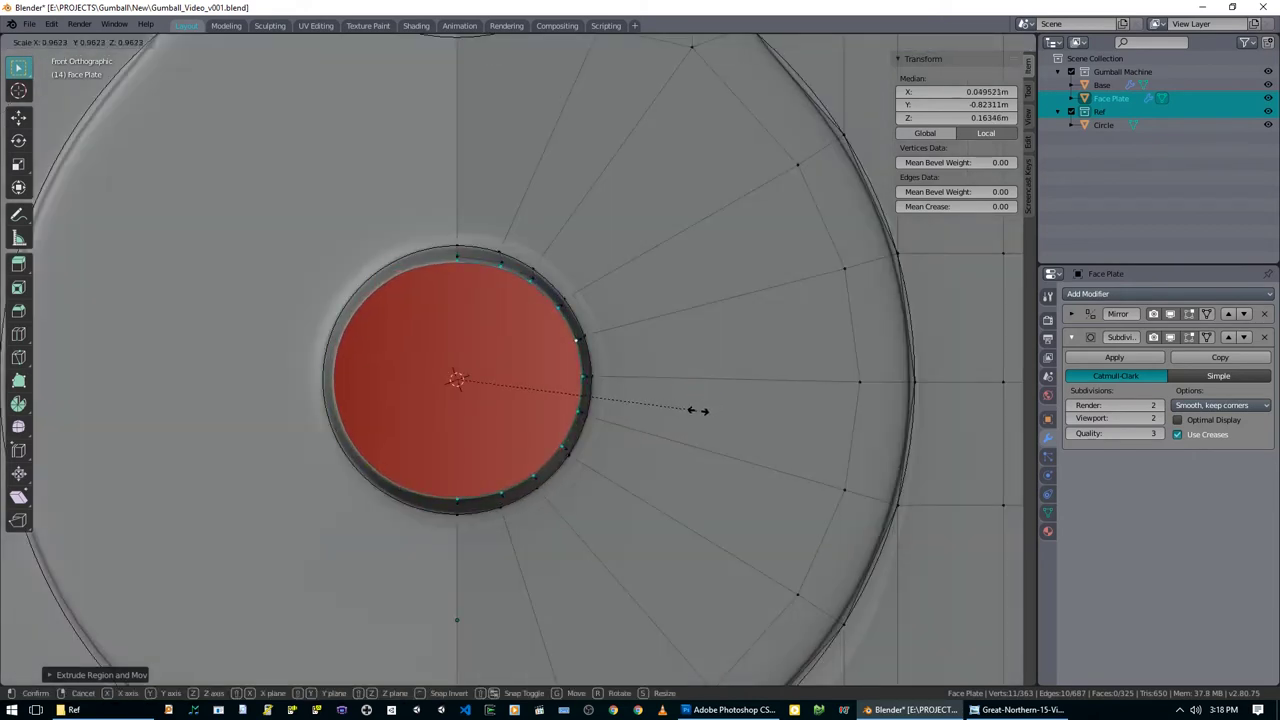
left_click(698, 410)
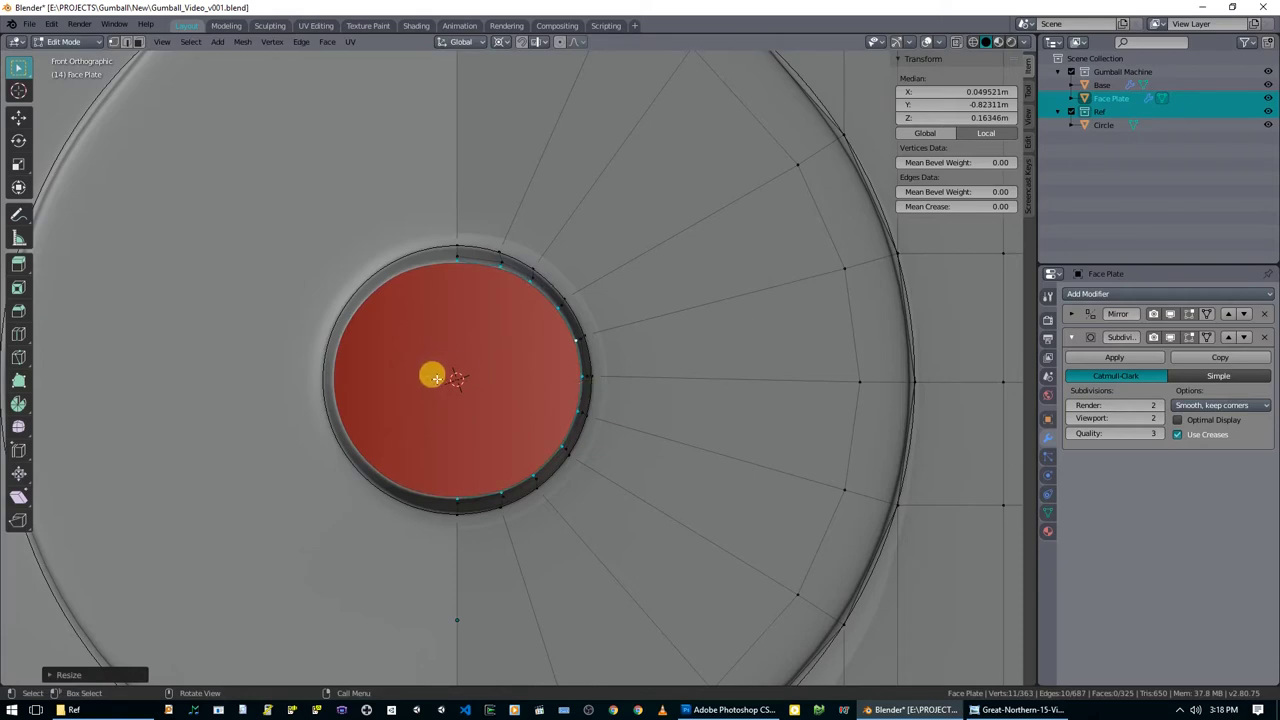
Extrude the inner rim loop again, scale it to about 0.27 to leave a small central hole, and inspect it in Object Mode.
key("e")
right_click(645, 404)
key("s")
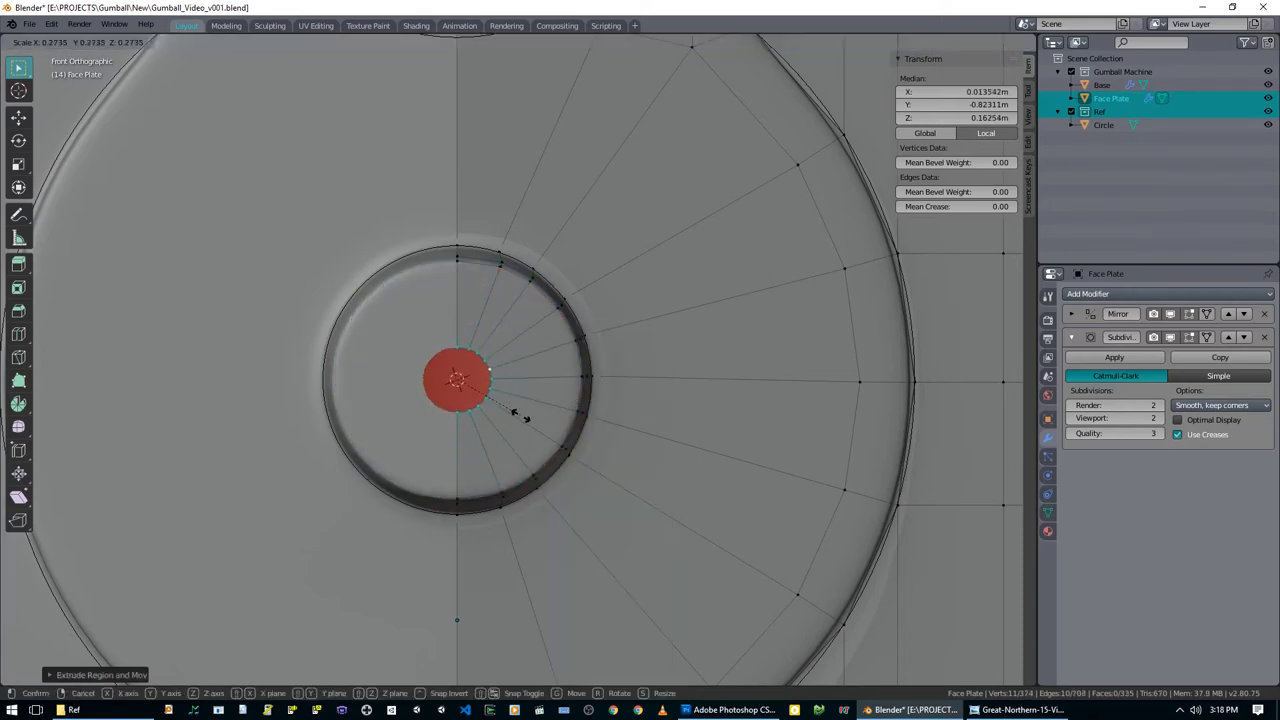
left_click(586, 386)
middle_click_drag(586, 386, 501, 384)
key("Tab")
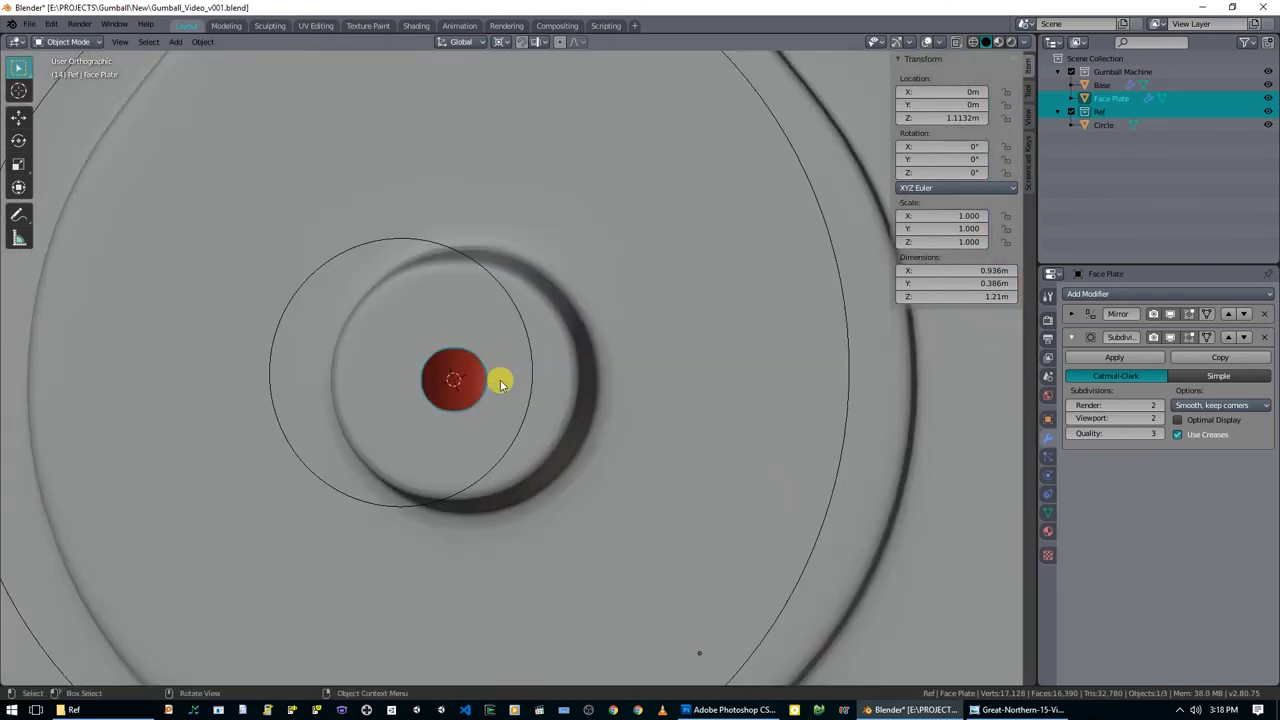
key("KP_1")
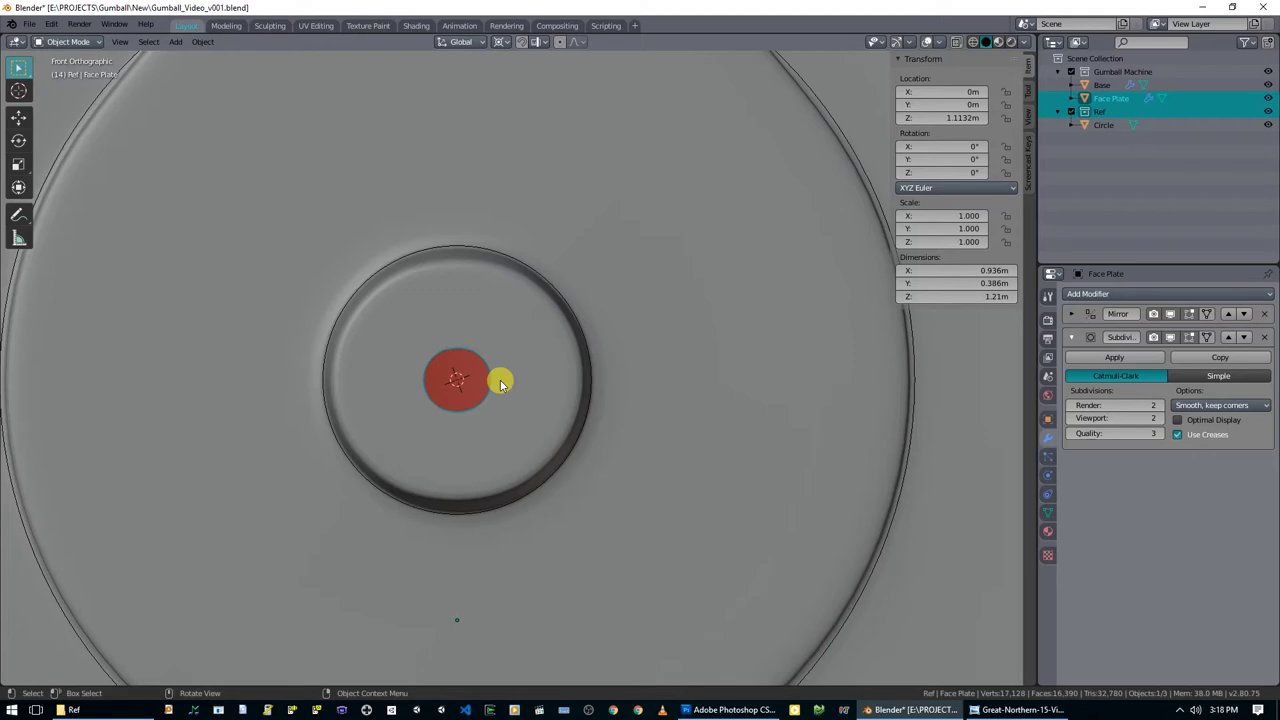
Check the reference photo, then scale the collar's inner hole loop to 0 at the 3D cursor to close the front face.
left_click(1002, 709)
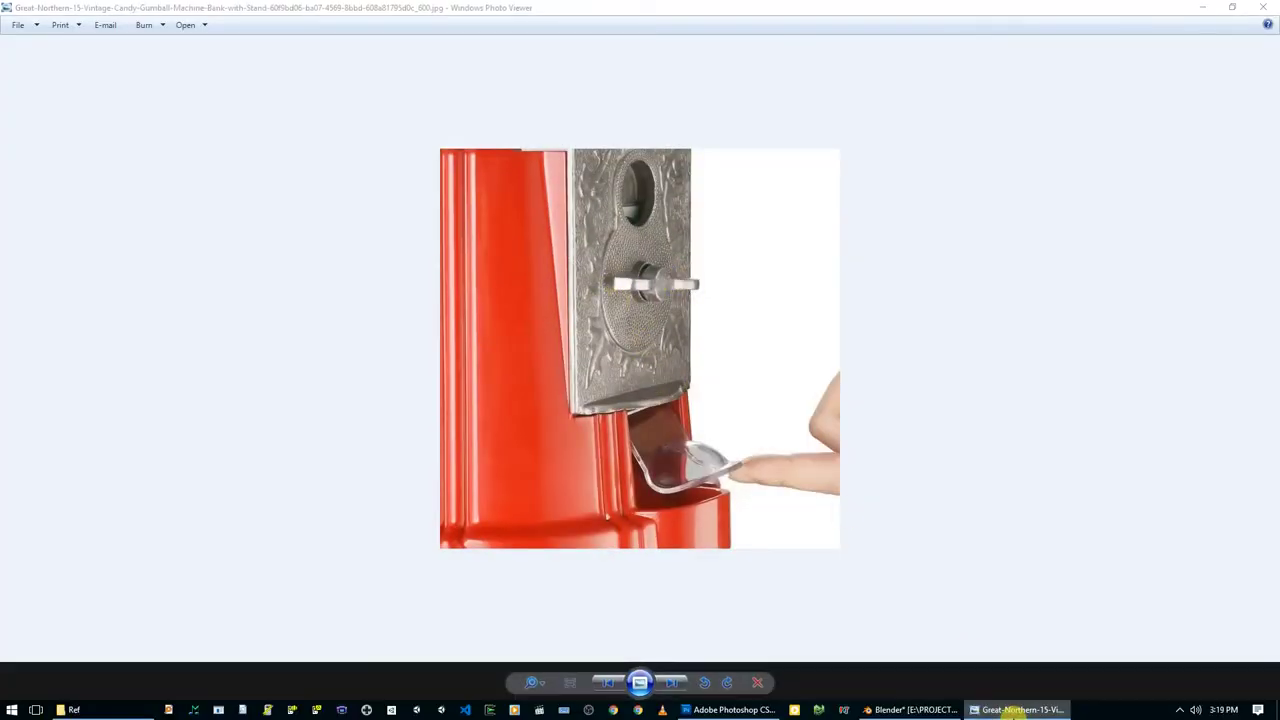
key("alt+Tab")
key("Tab")
key("s")
key("0")
key("Return")
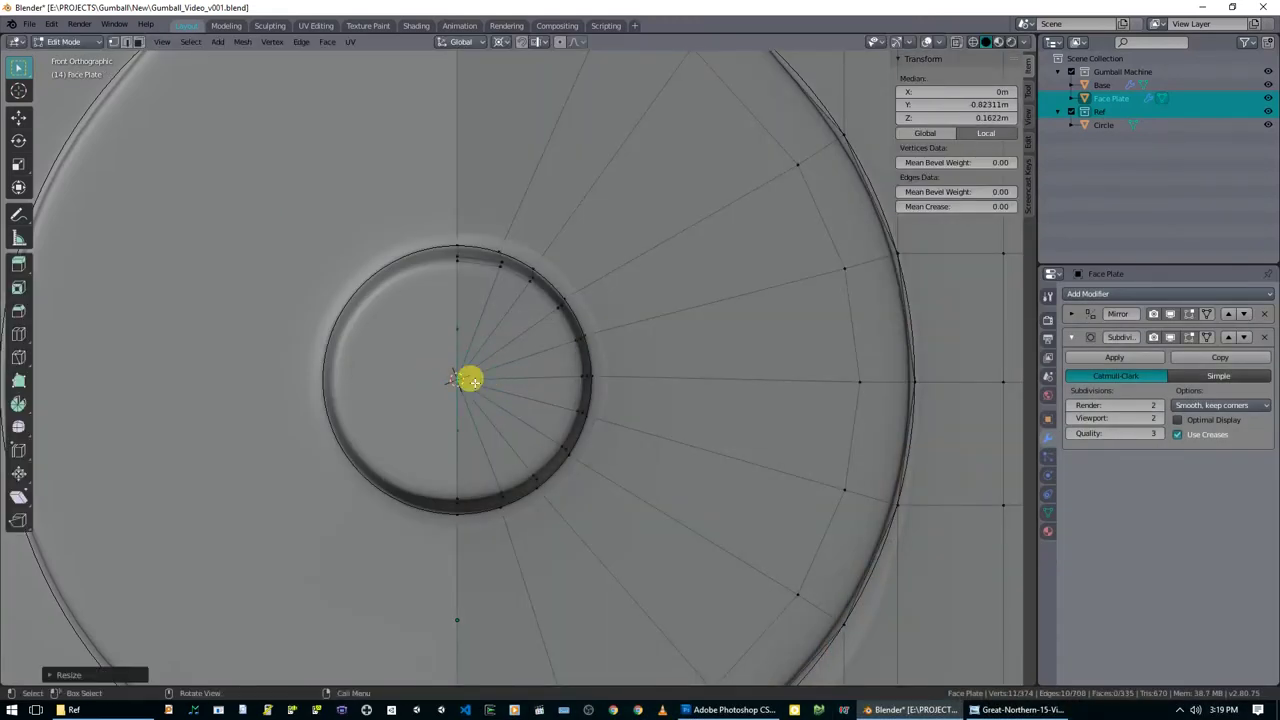
Add a loop cut around the collar's front face between its centre and rim, and inspect the shading in Object Mode.
key("ctrl+r")
left_click(551, 397)
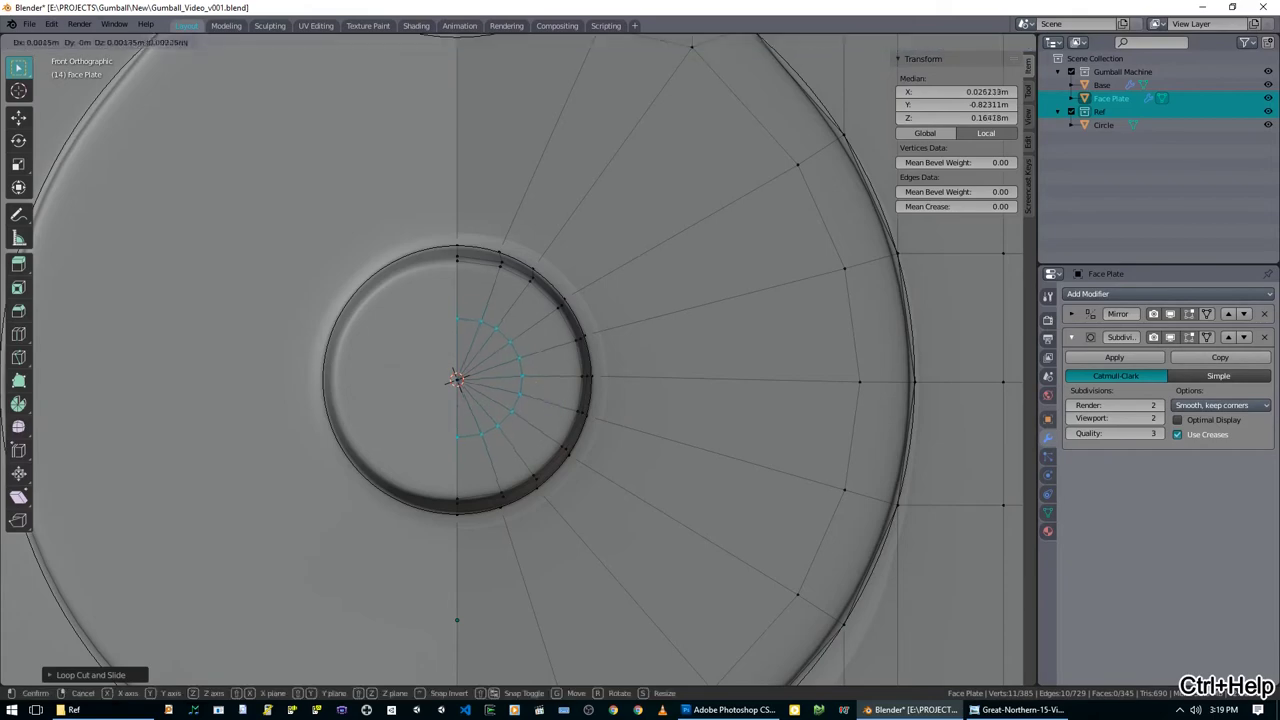
left_click(553, 383)
middle_click_drag(540, 449, 608, 366)
key("Tab")
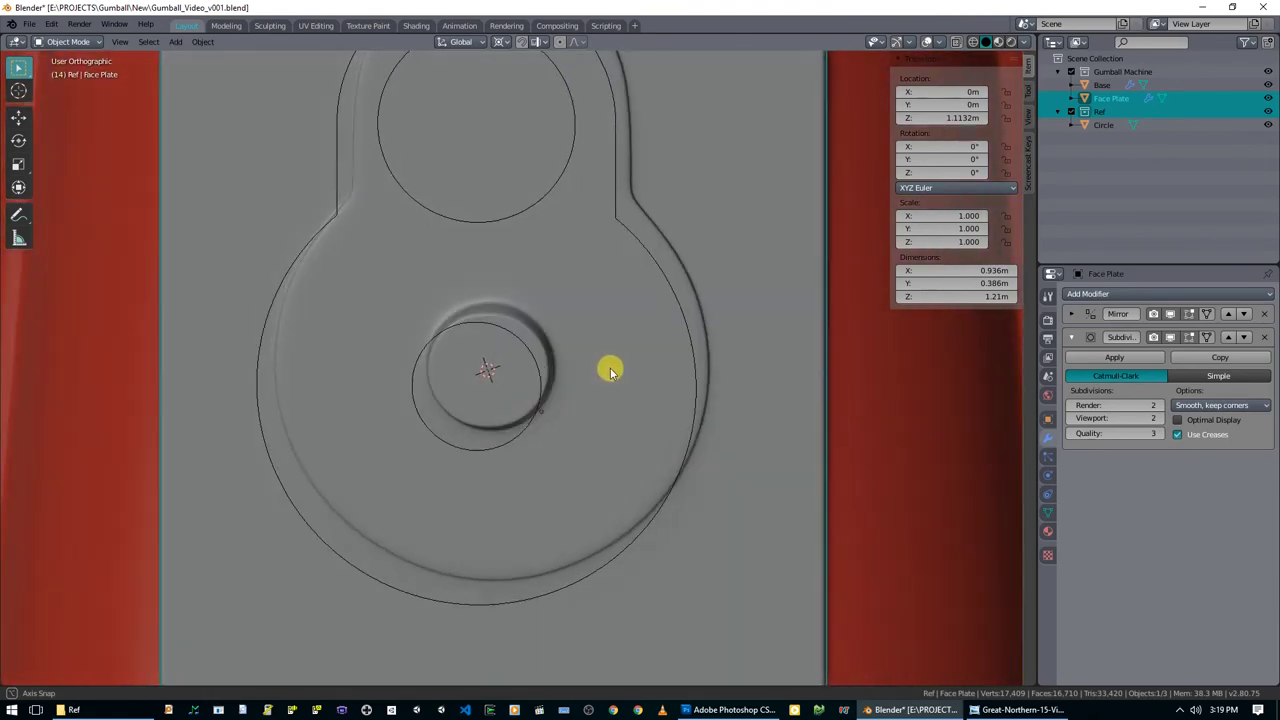
scroll(607, 366, "up", 2)
scroll(607, 370, "up", 1)
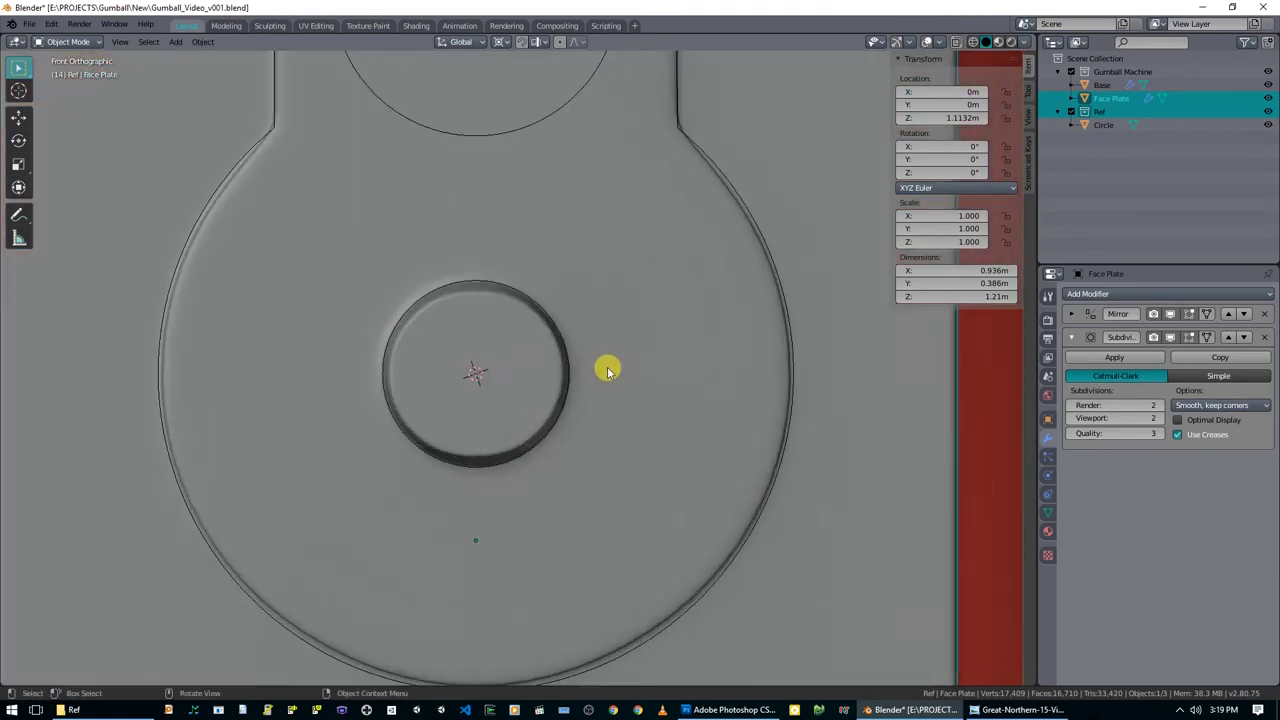
key("Tab")
scroll(606, 364, "up", 1)
scroll(604, 364, "down", 1)
key("Tab")
scroll(600, 367, "up", 1)
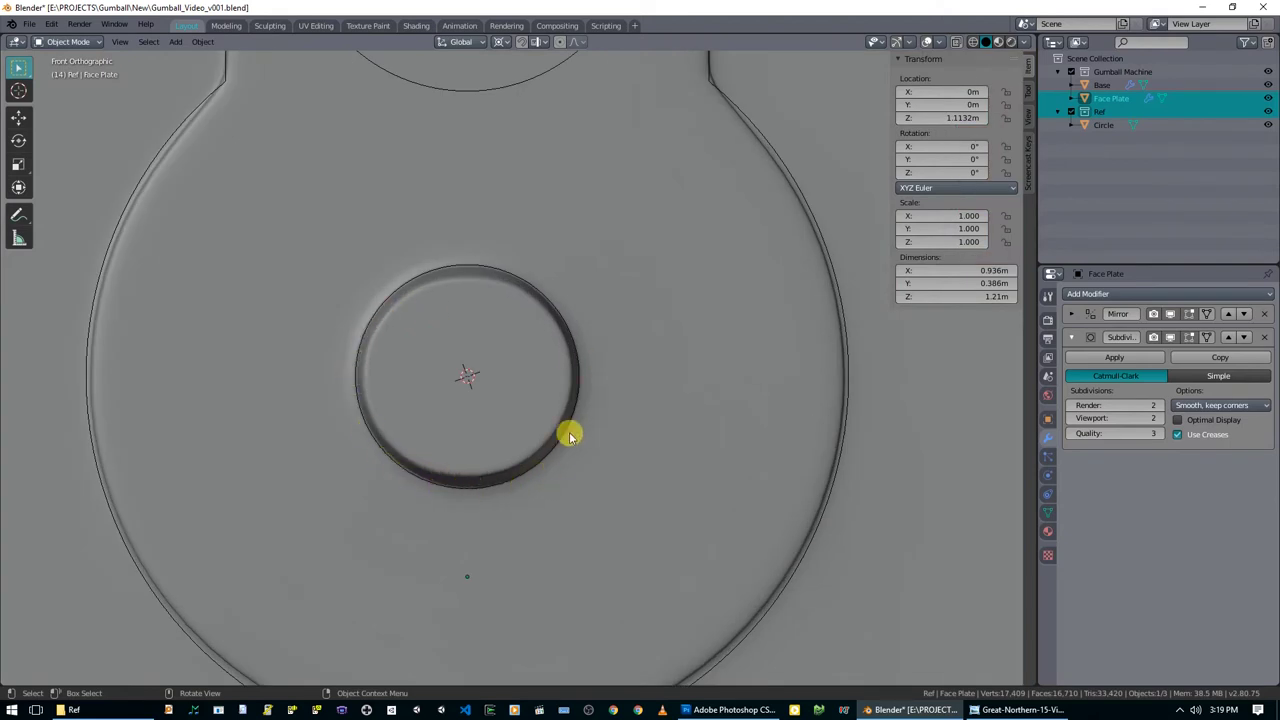
Select the upper spoke edge loop beside the collar's centre line, nudge it slightly inward, and check the rim's roundness.
key("Tab")
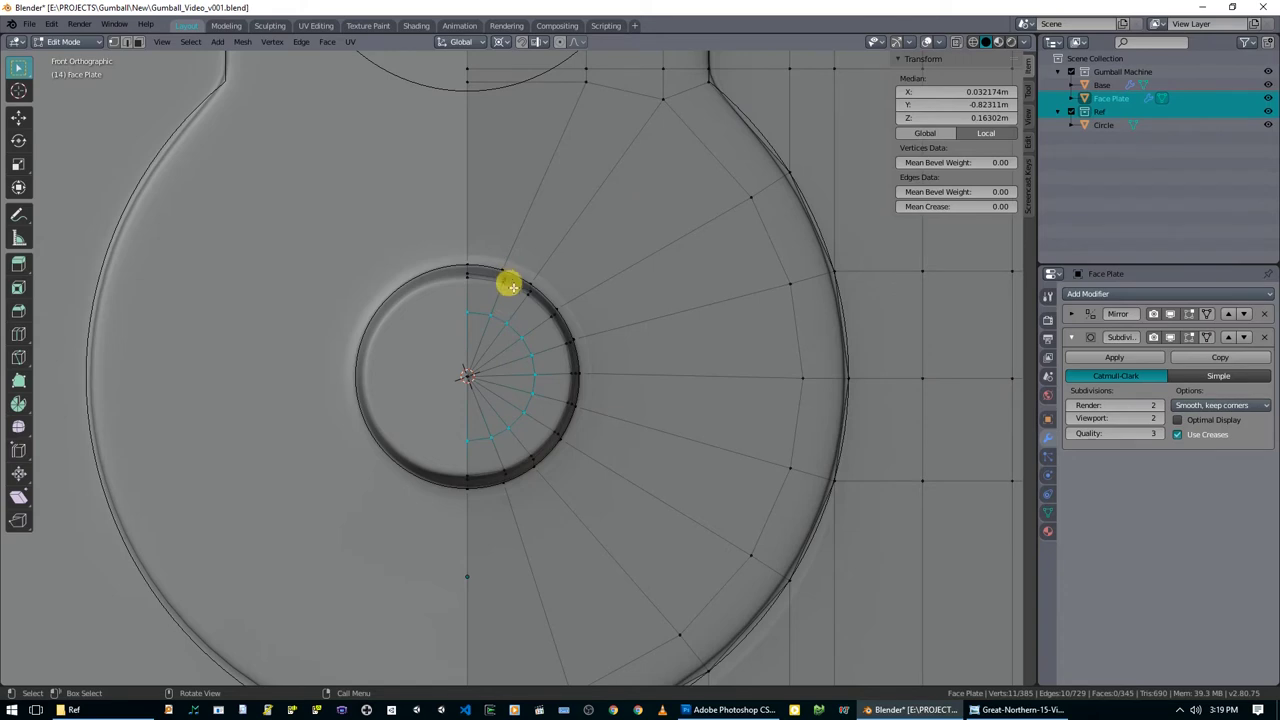
scroll(509, 287, "up", 2)
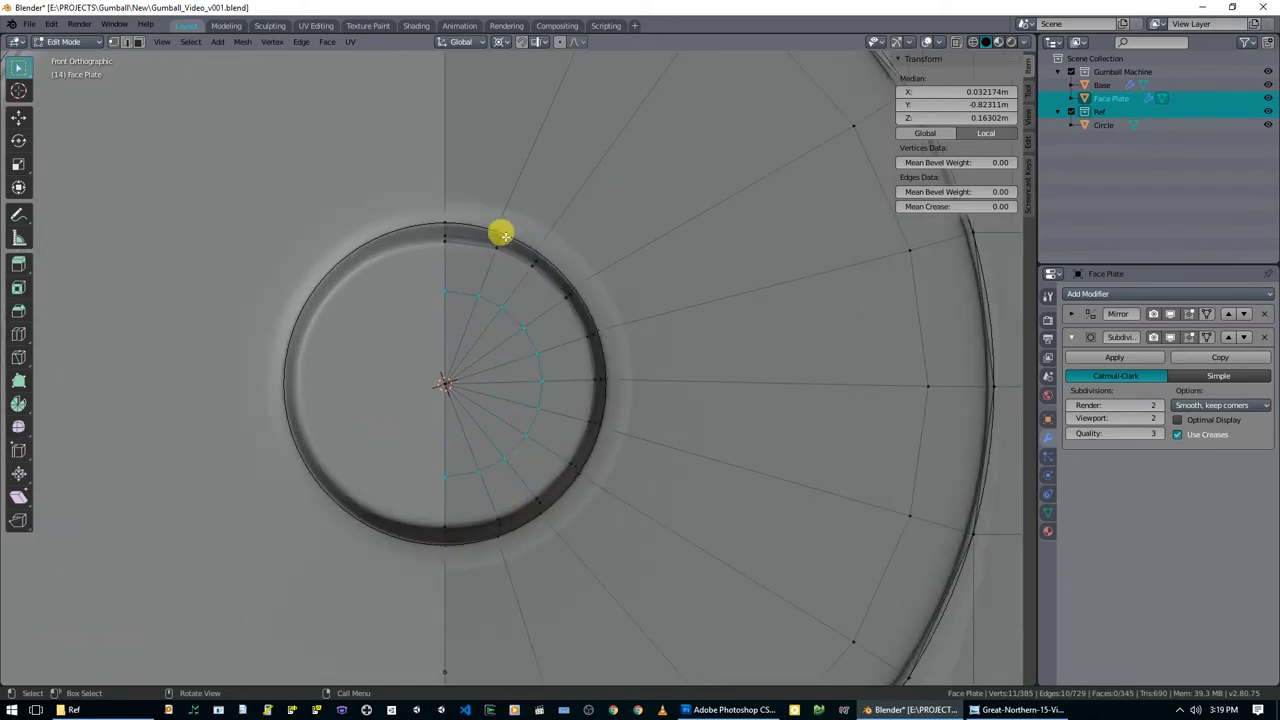
left_click(494, 235, "alt")
key("g")
key("g")
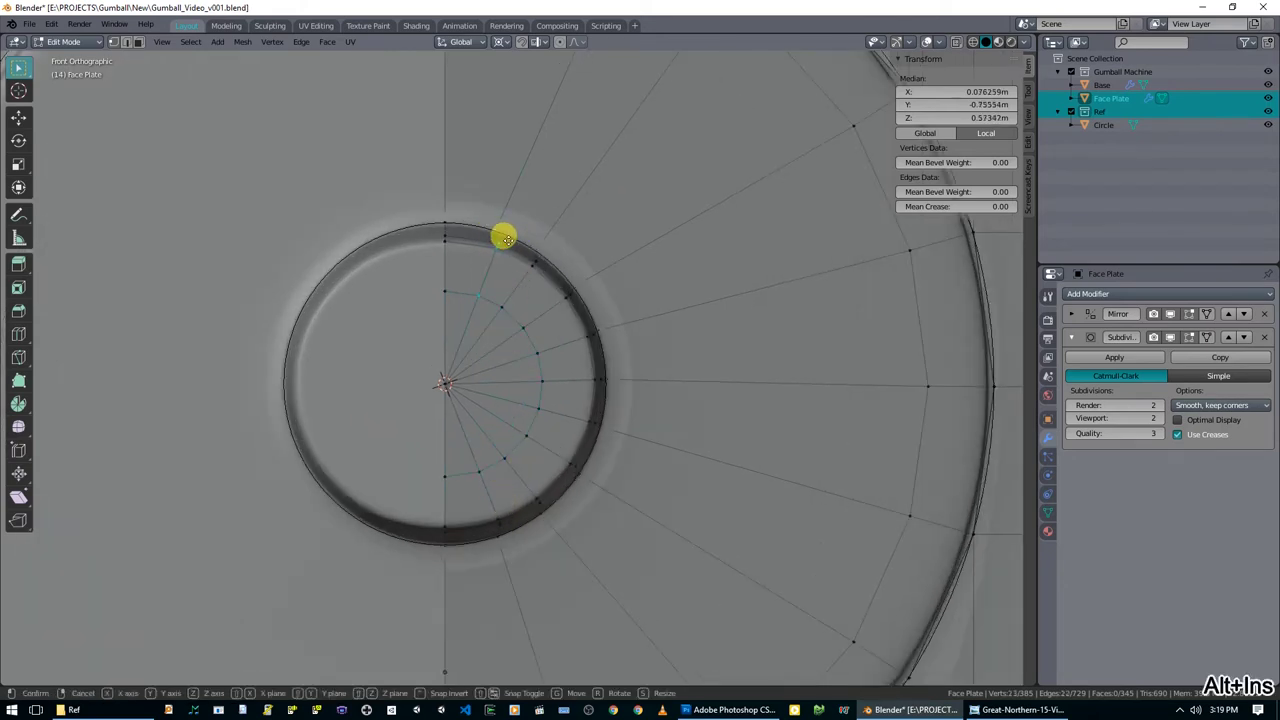
left_click(492, 524)
key("Tab")
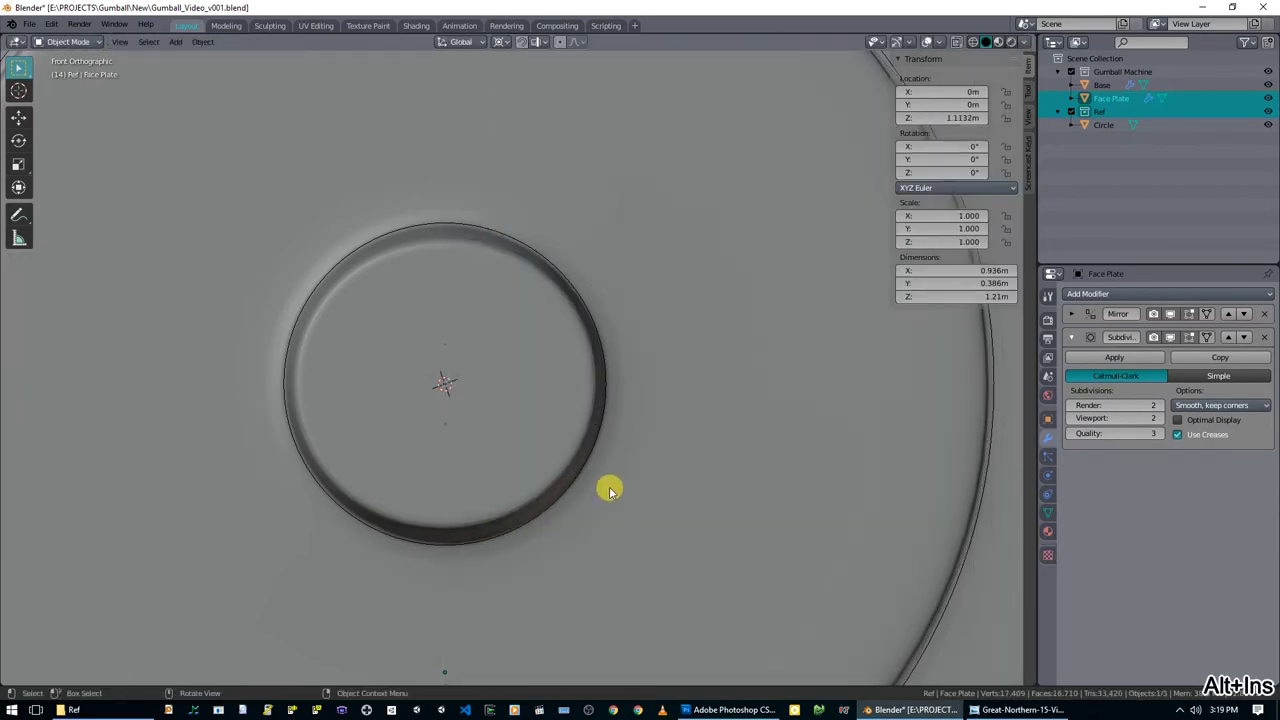
Scale the spoke edge loops above and below the collar's centre to about 1.008 along Z.
key("Tab")
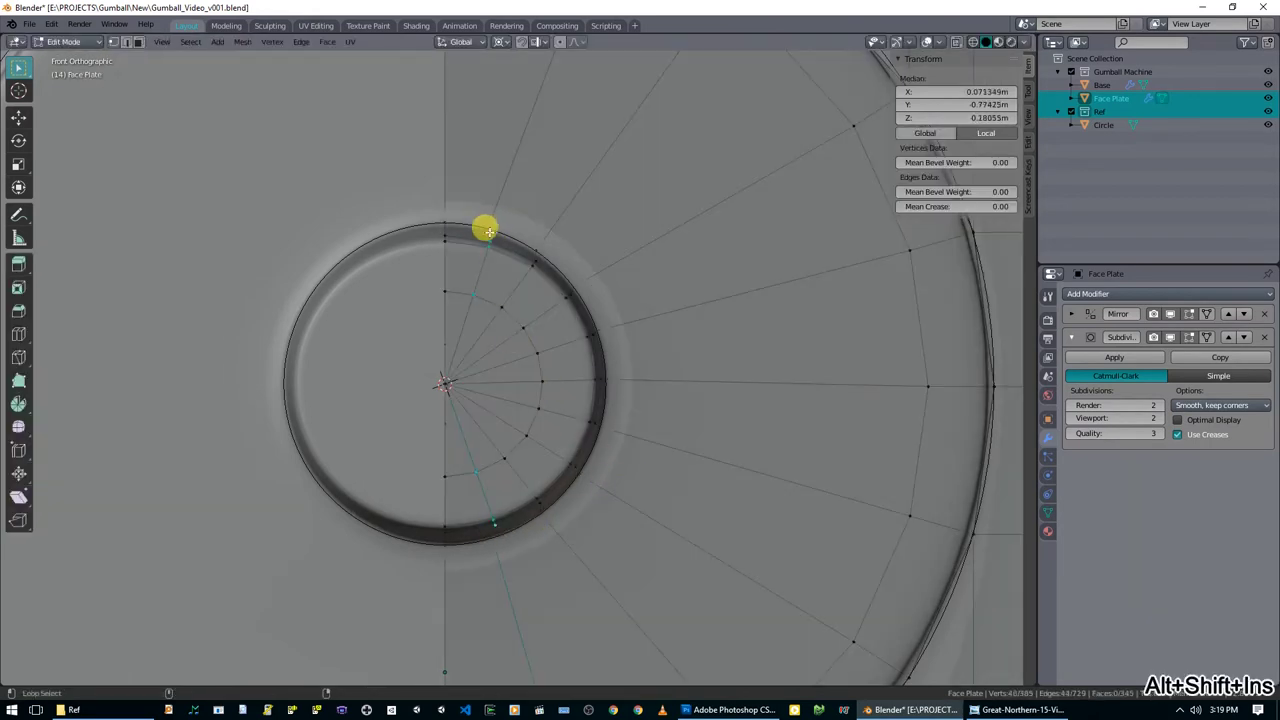
key("s")
key("z")
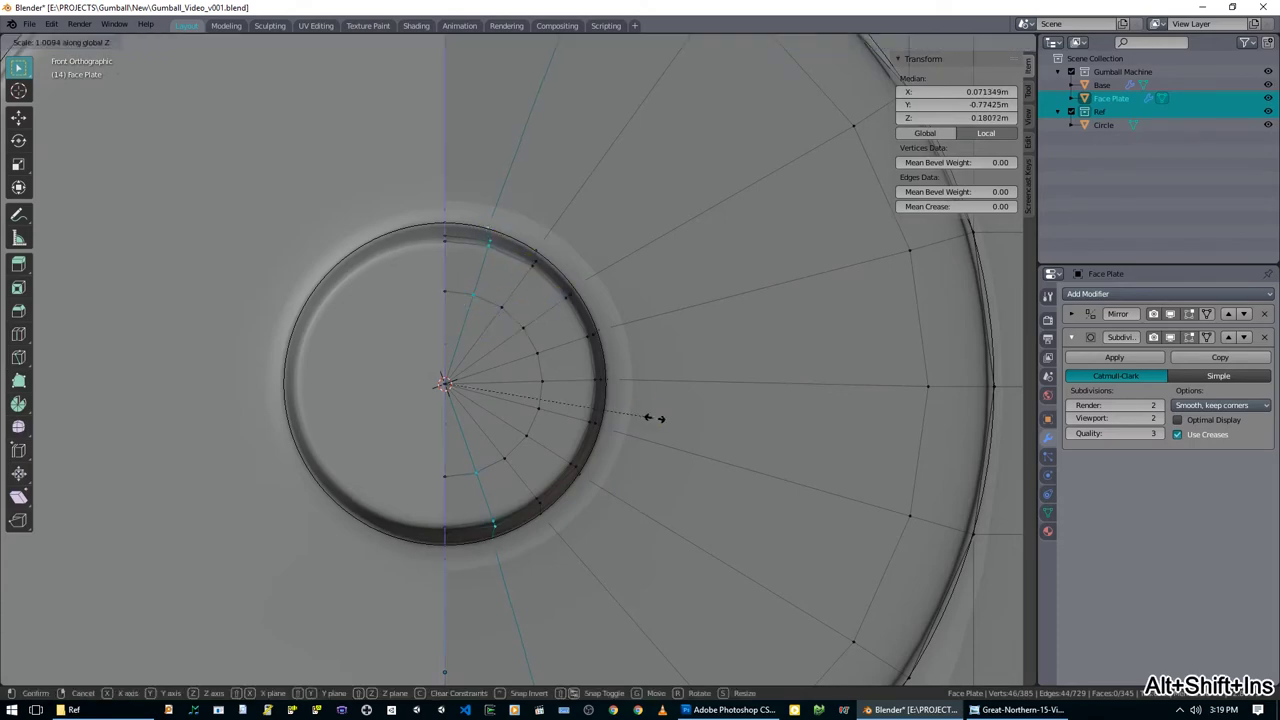
left_click(652, 412)
key("Tab")
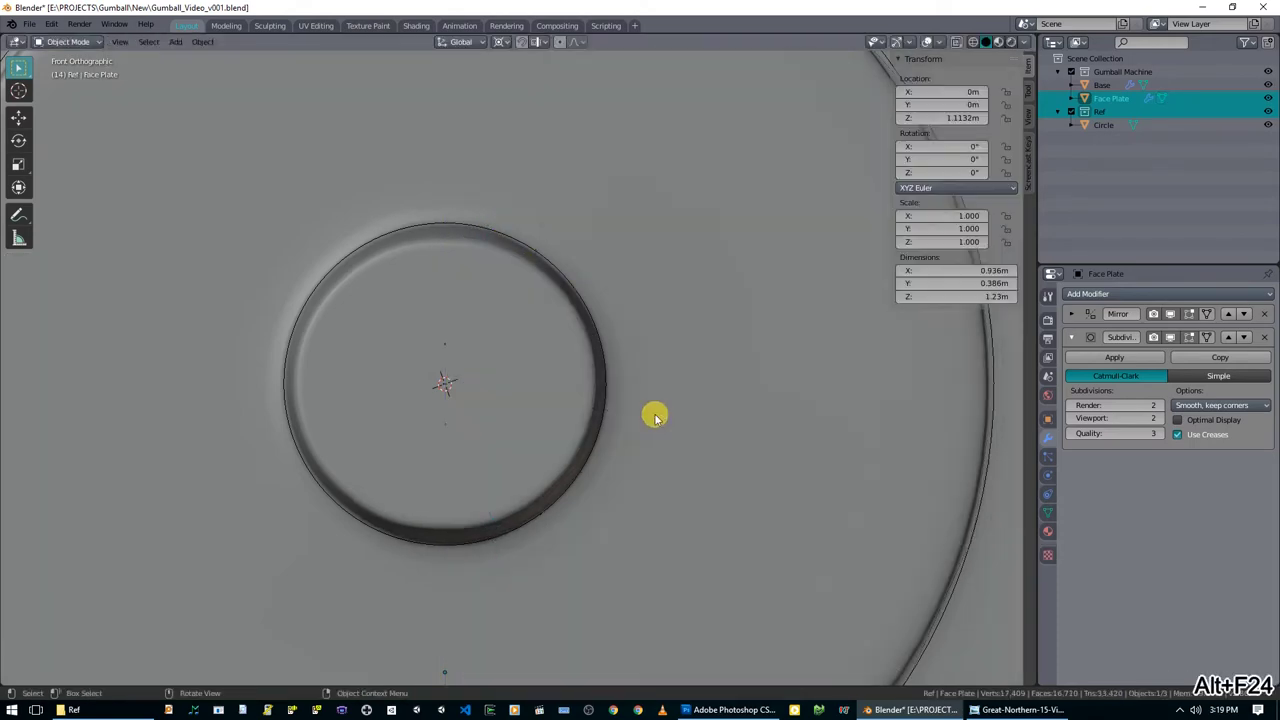
Select all of the collar's vertices and scale them to about 0.96 along X in front view.
scroll(654, 415, "down", 3)
middle_click_drag(597, 383, 573, 394)
key("Tab")
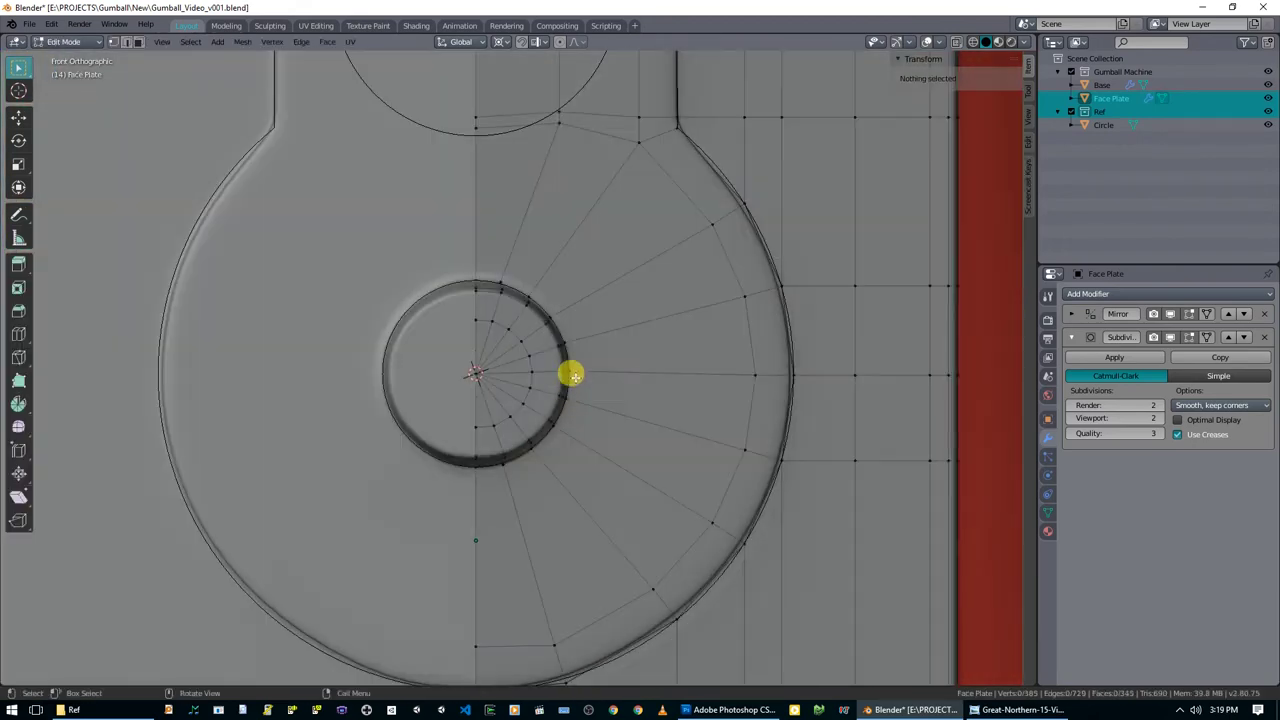
left_click_drag(446, 249, 602, 497)
scroll(666, 431, "up", 2)
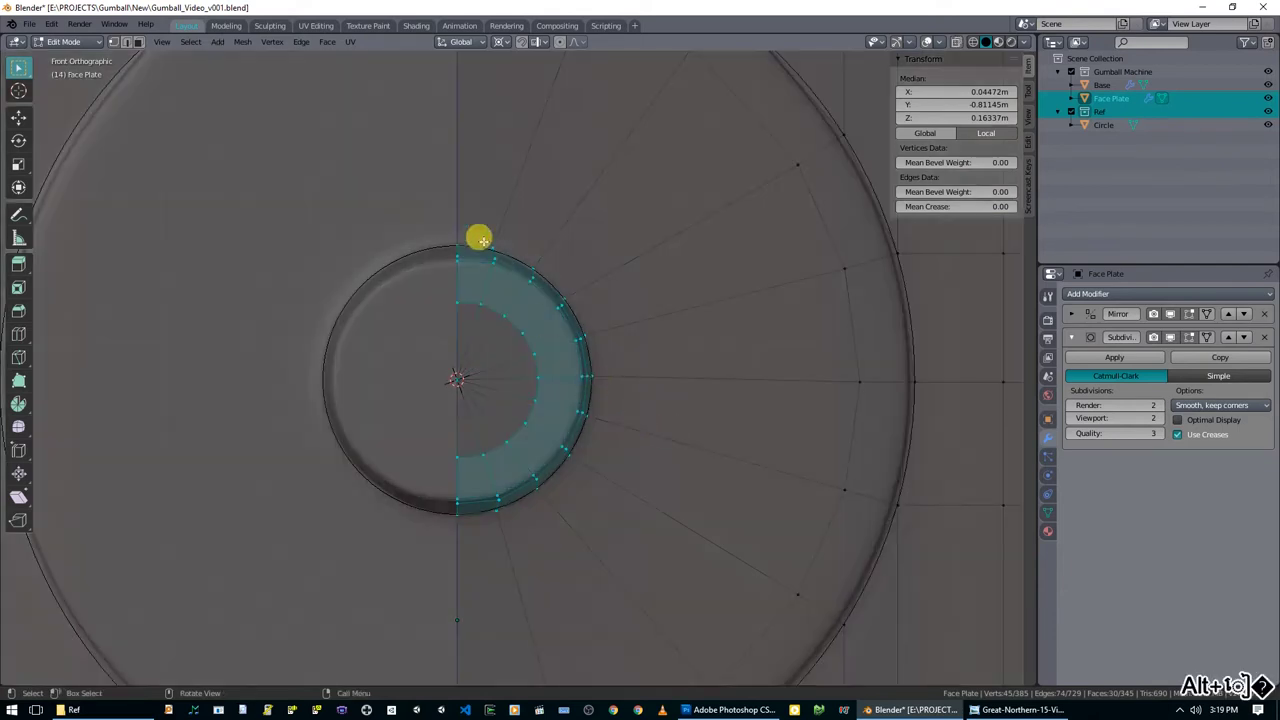
left_click_drag(444, 201, 588, 545)
key("s")
key("x")
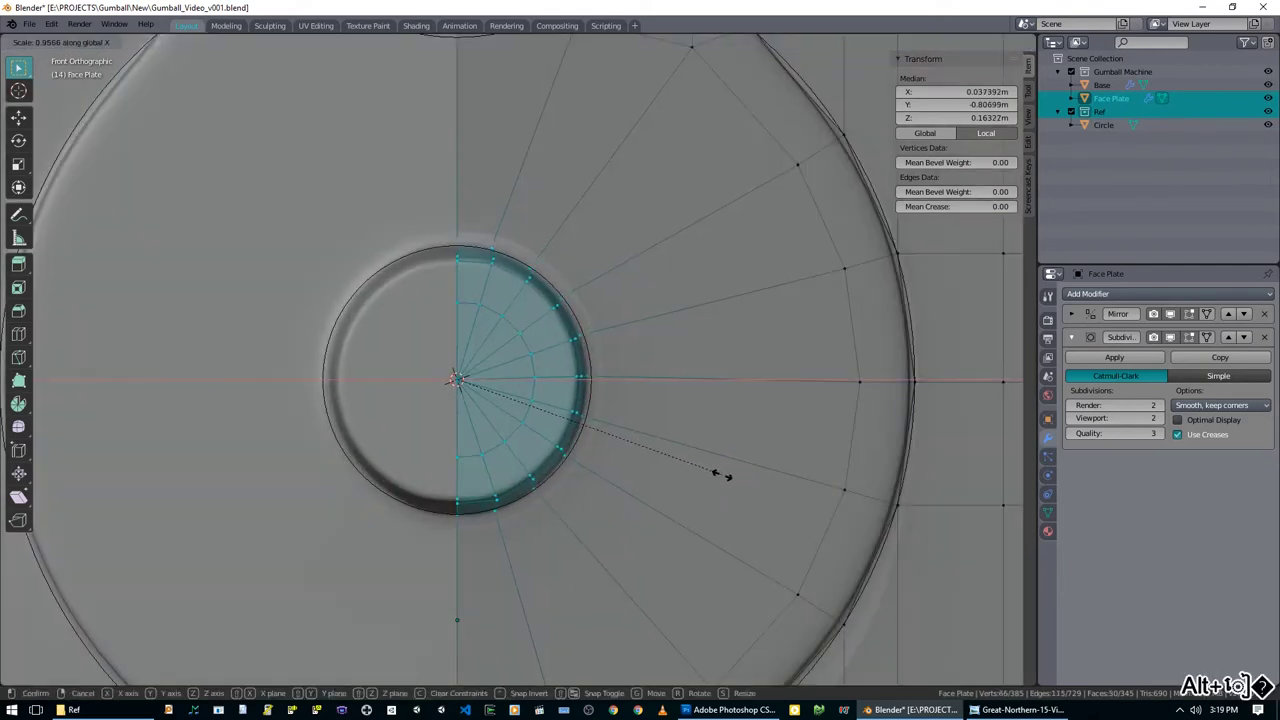
left_click(721, 472)
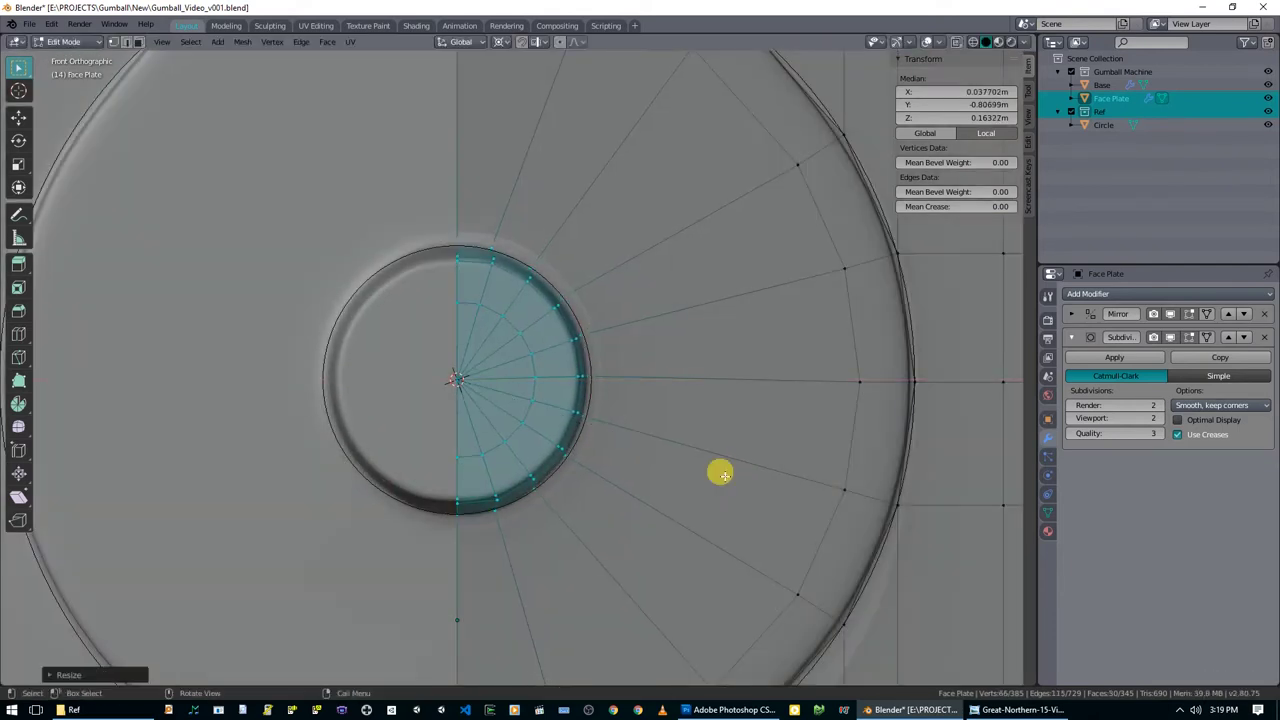
Inspect the face plate from several angles and compare its collar and top edge with the reference photo.
key("Tab")
scroll(720, 477, "down", 4)
middle_click_drag(720, 477, 623, 374)
middle_click_drag(587, 251, 620, 290)
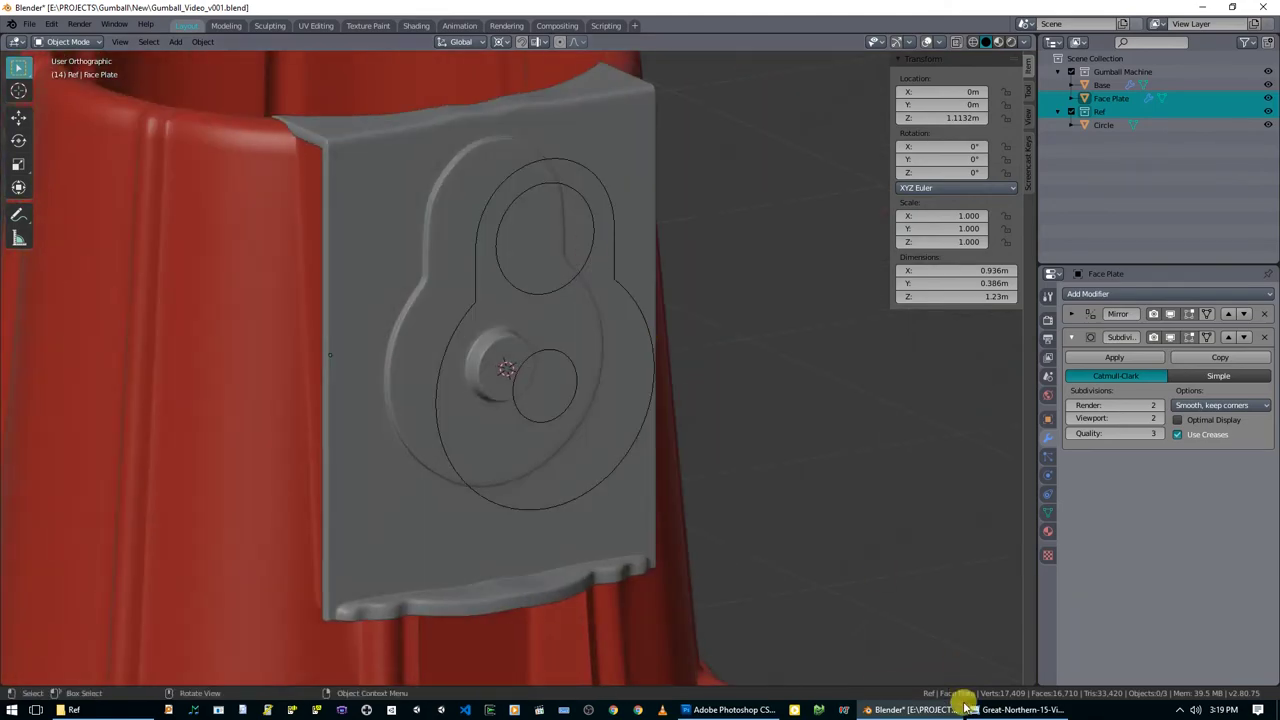
left_click(978, 700)
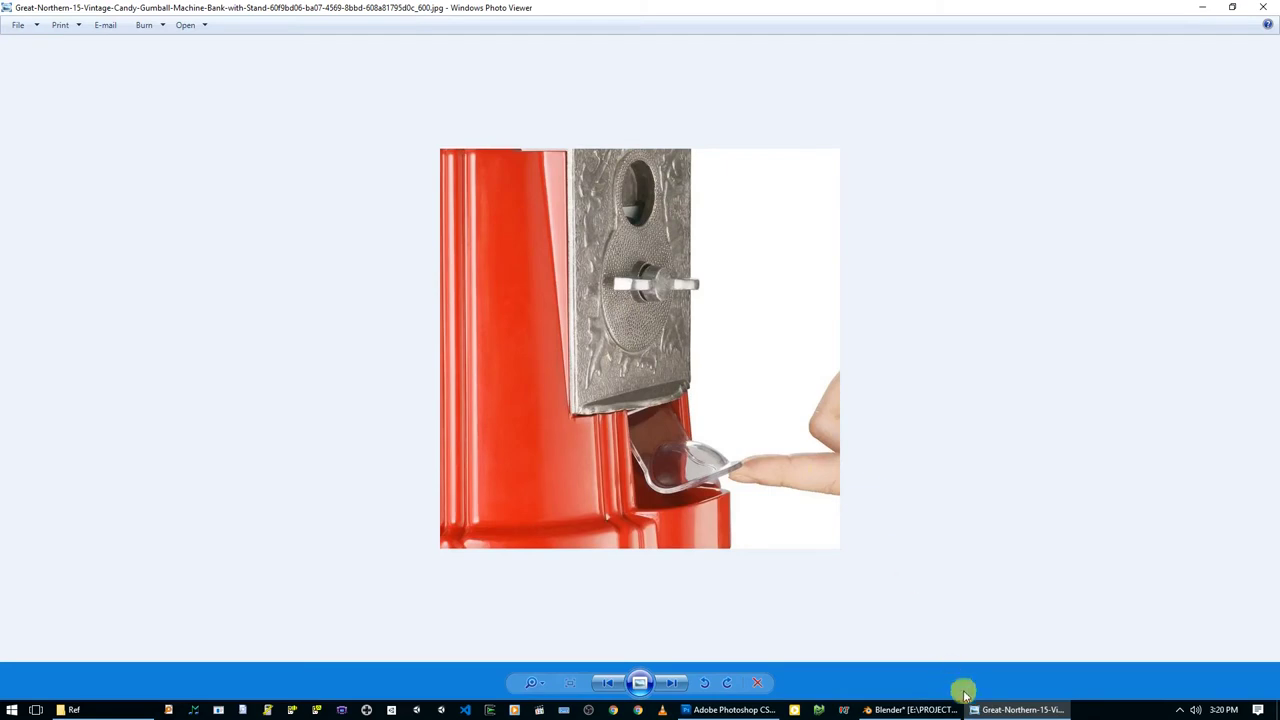
left_click(1006, 709)
middle_click_drag(482, 244, 420, 220)
middle_click_drag(518, 182, 514, 216)
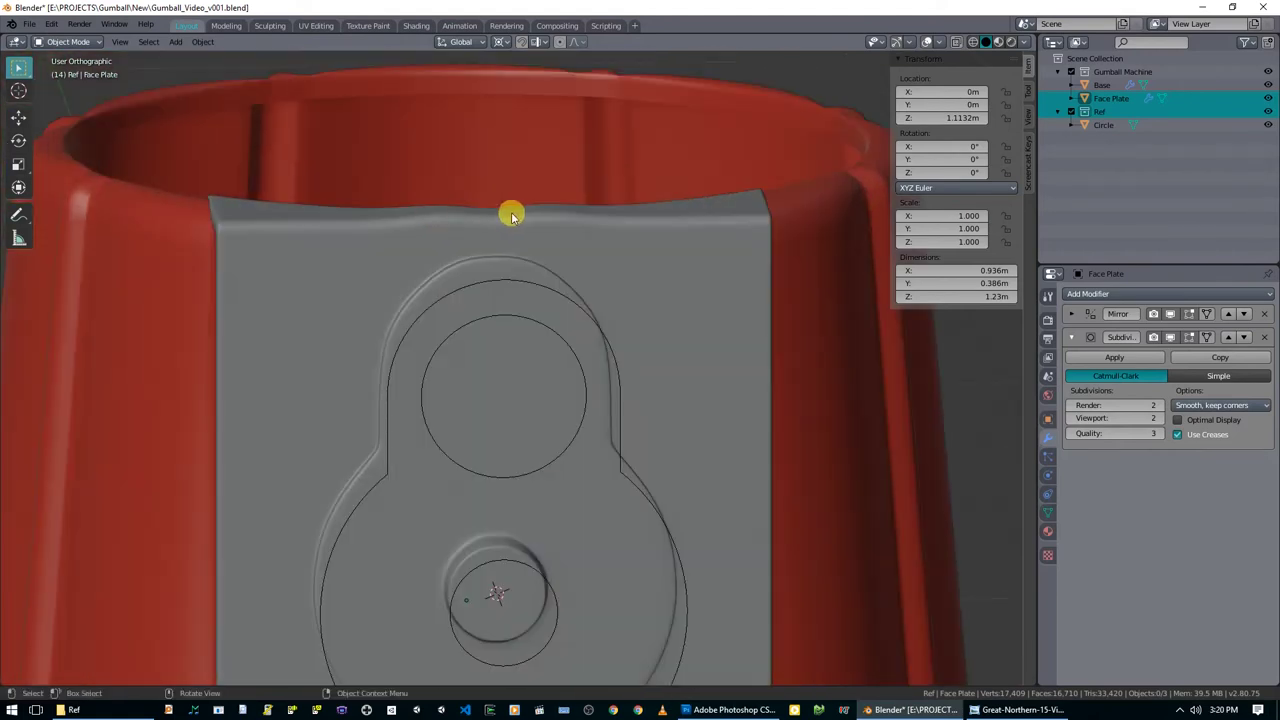
In front view, select only the lower support loop vertex where the bump in the plate's top edge ends.
key("KP_1")
key("Tab")
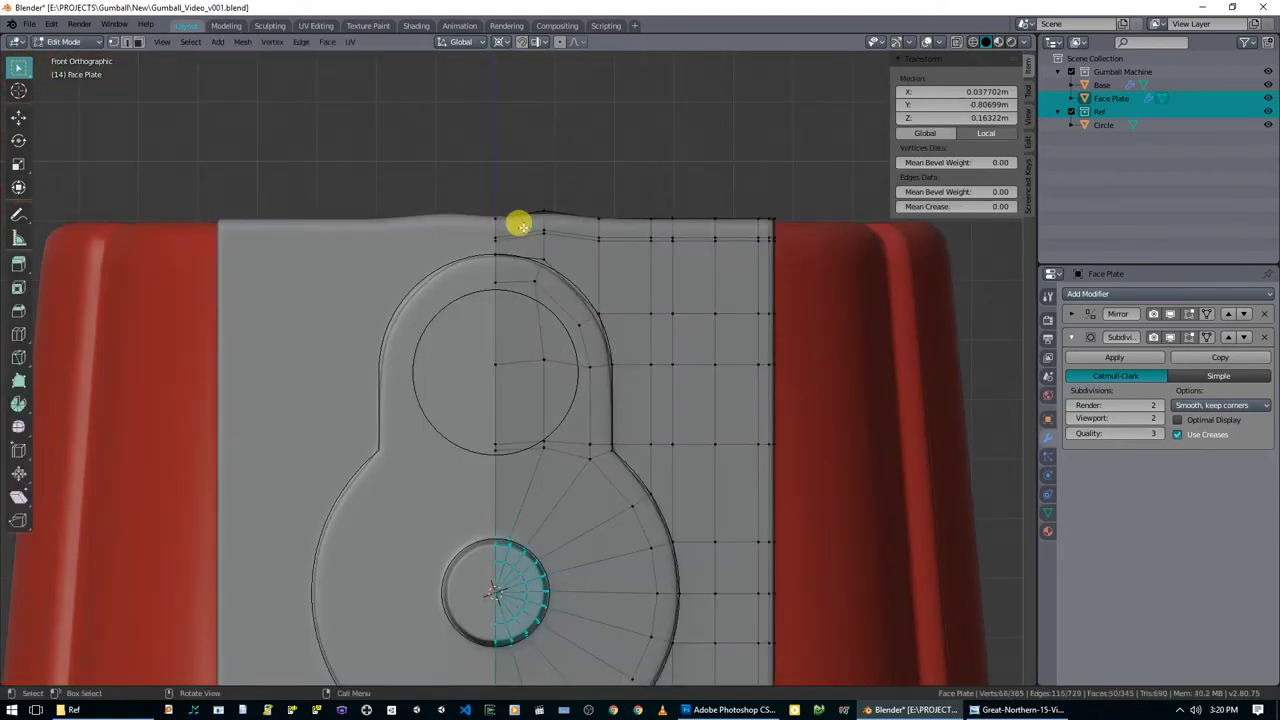
scroll(510, 226, "up", 3)
scroll(463, 257, "down", 4)
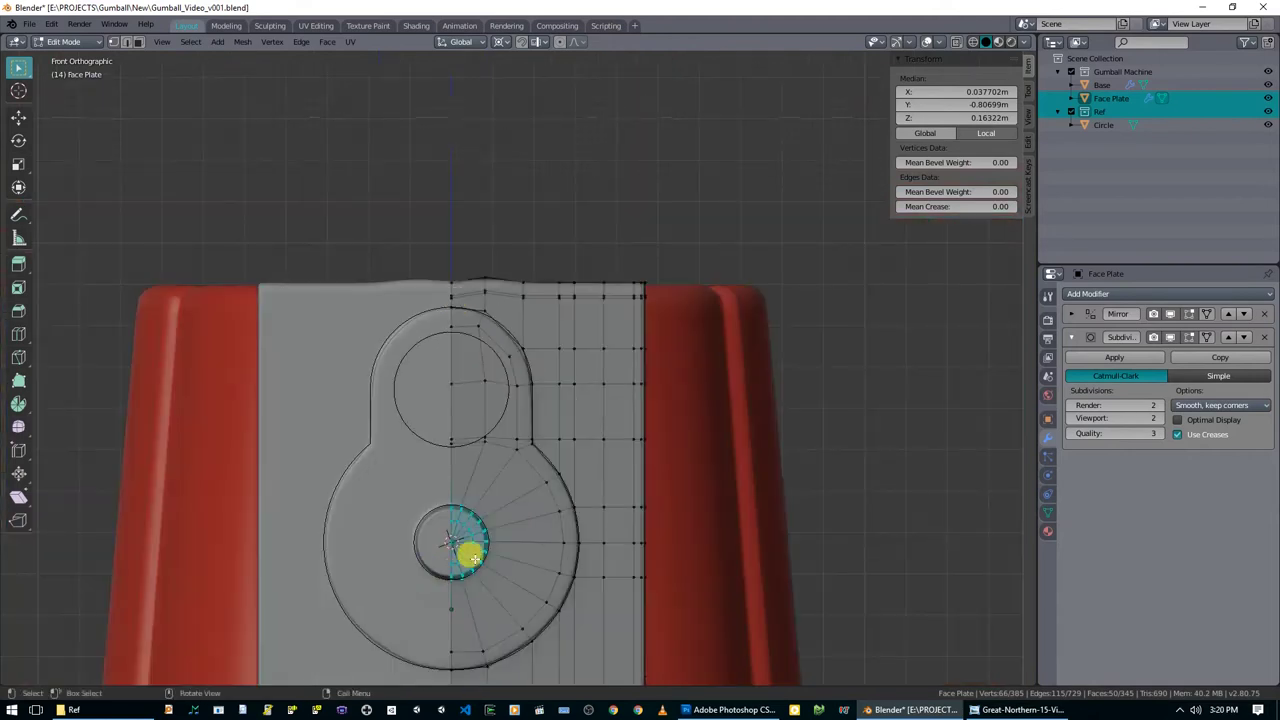
scroll(490, 298, "up", 5)
key("alt+a")
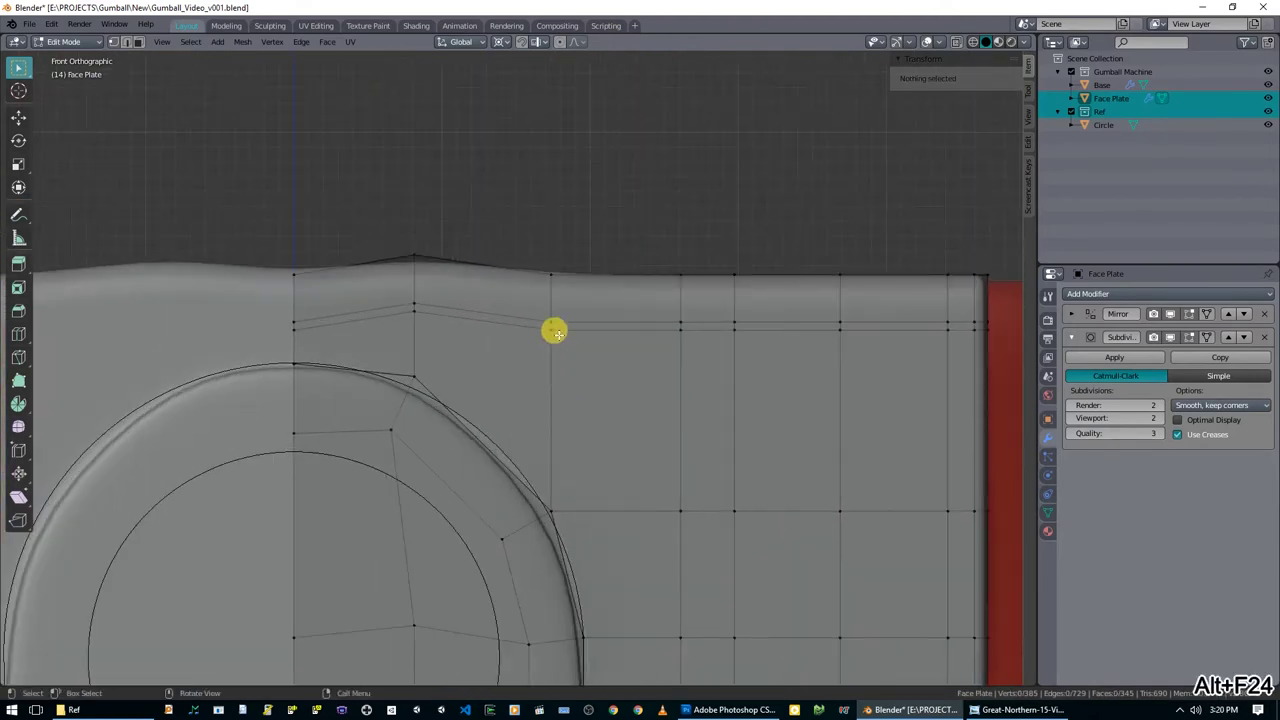
left_click(553, 329)
key("shift+s")
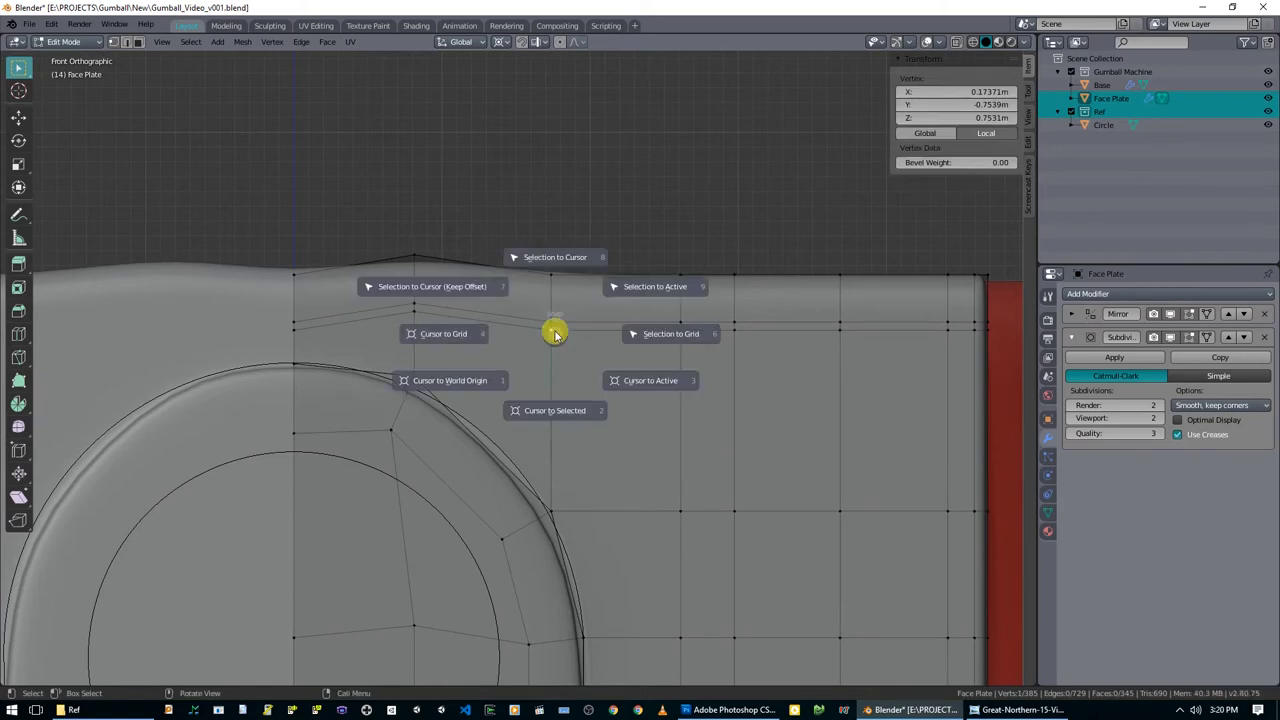
left_click(548, 256)
key("ctrl+z")
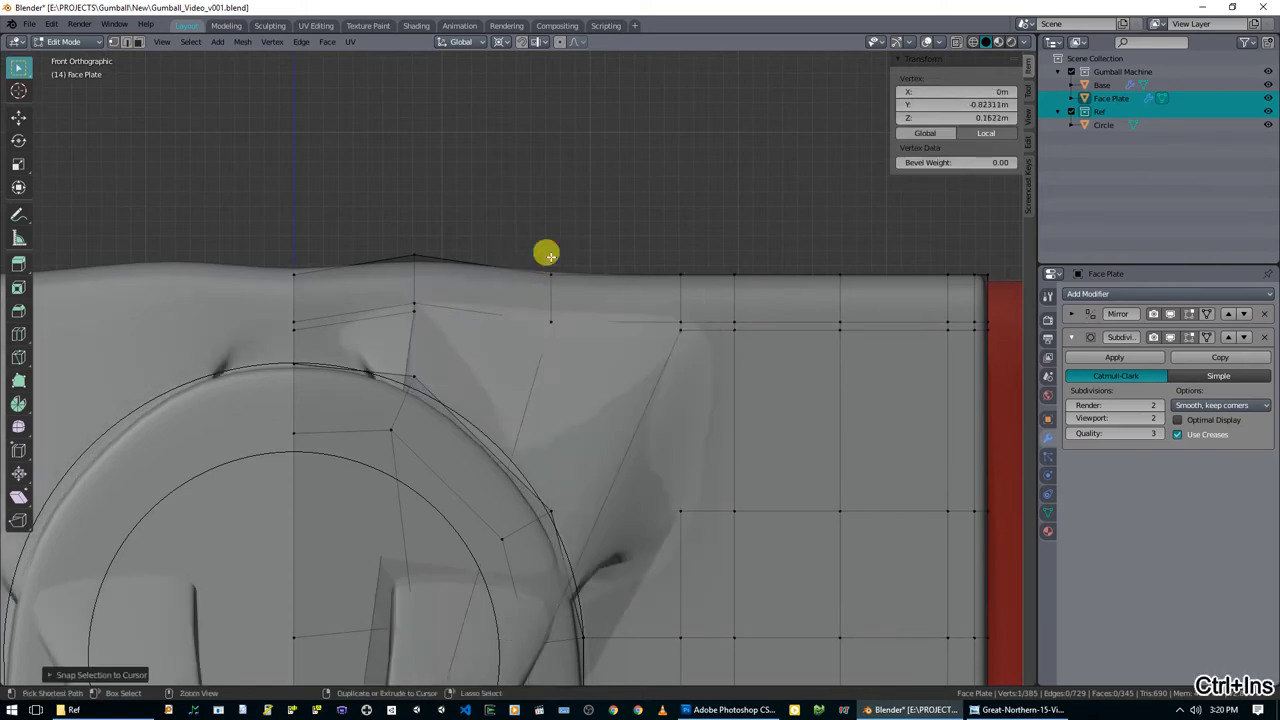
Snap the 3D cursor to the selected vertex and flatten the lower support loop's two inner vertices to it with a Z scale of 0.
key("shift+s")
left_click(553, 359)
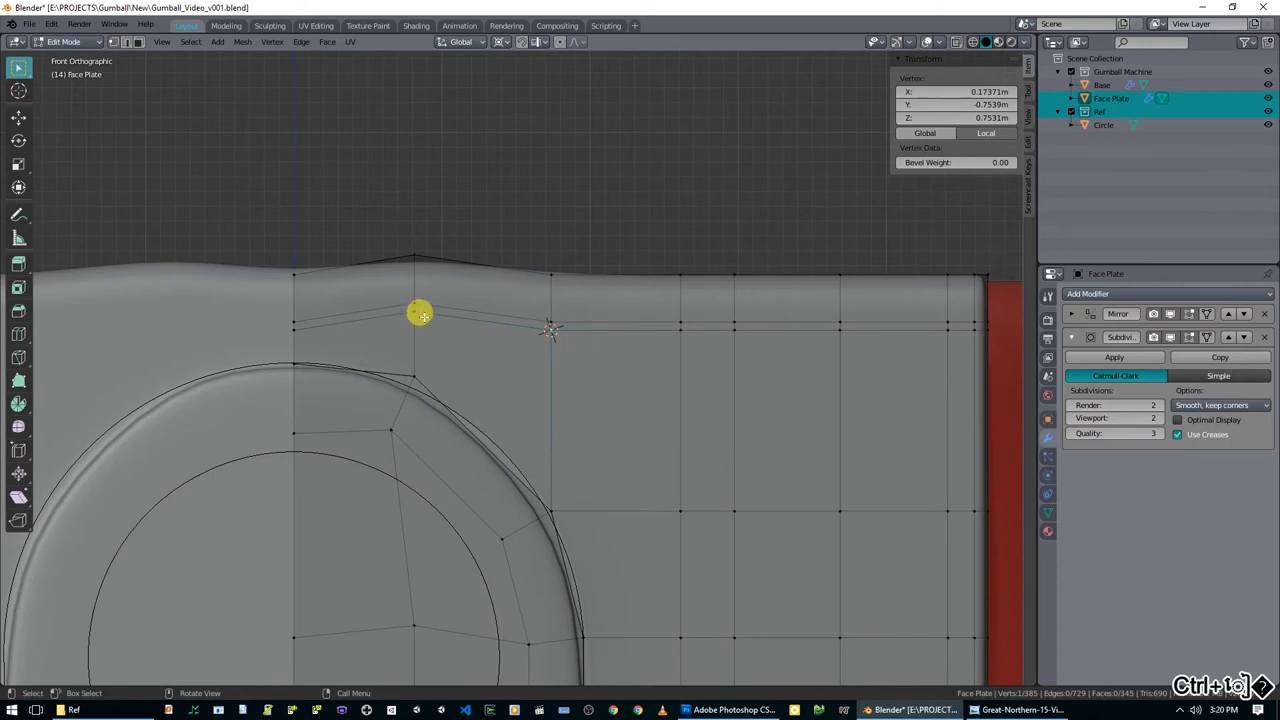
left_click(300, 327, "shift")
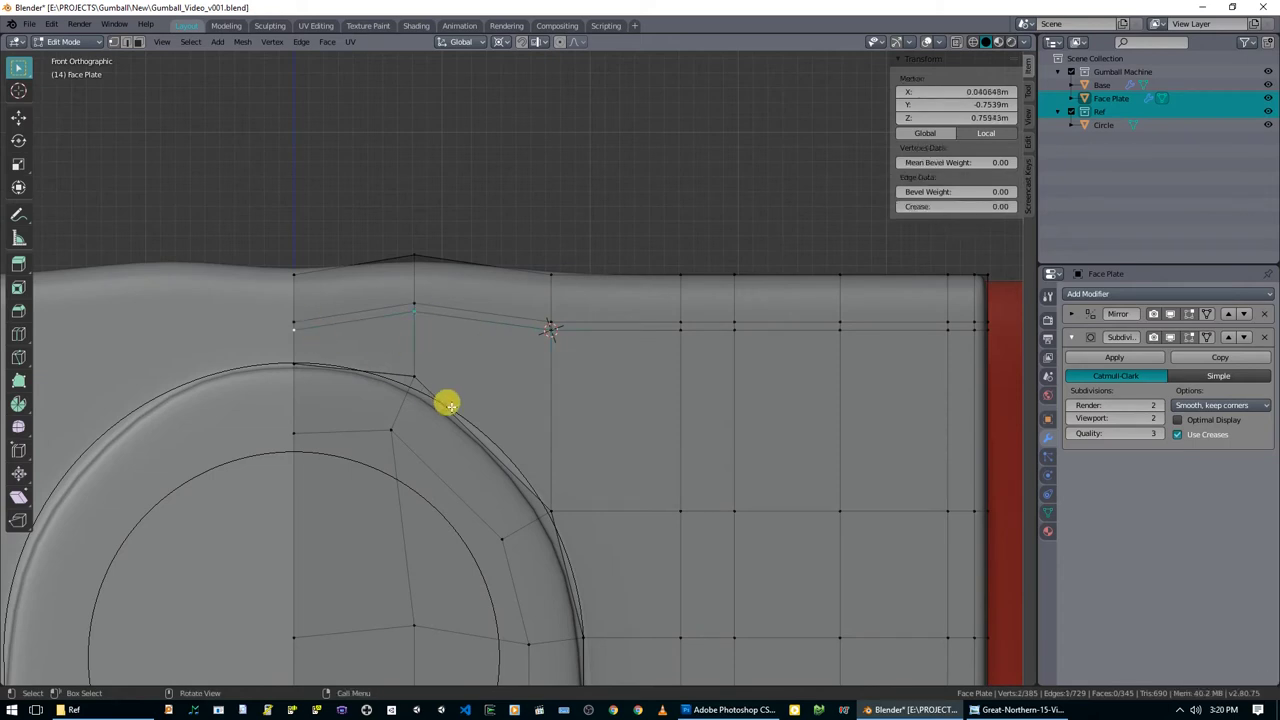
key("period")
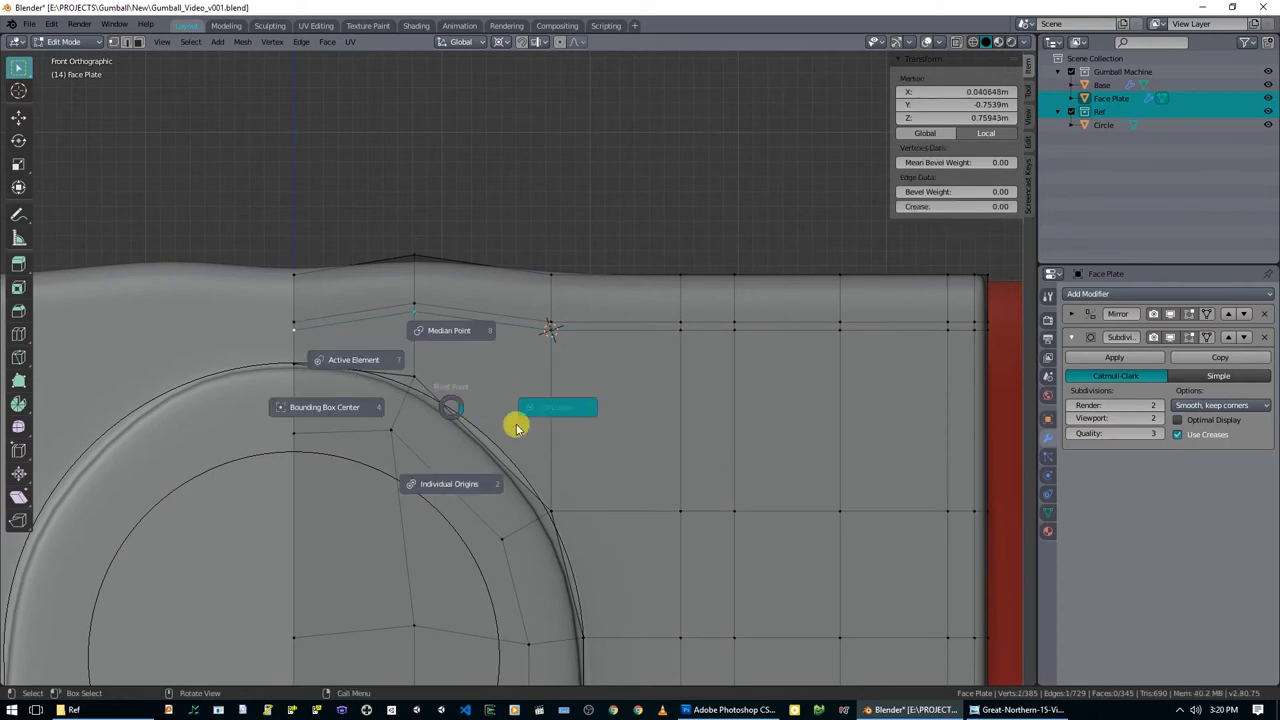
left_click(560, 408)
key("s")
key("z")
key("0")
key("Return")
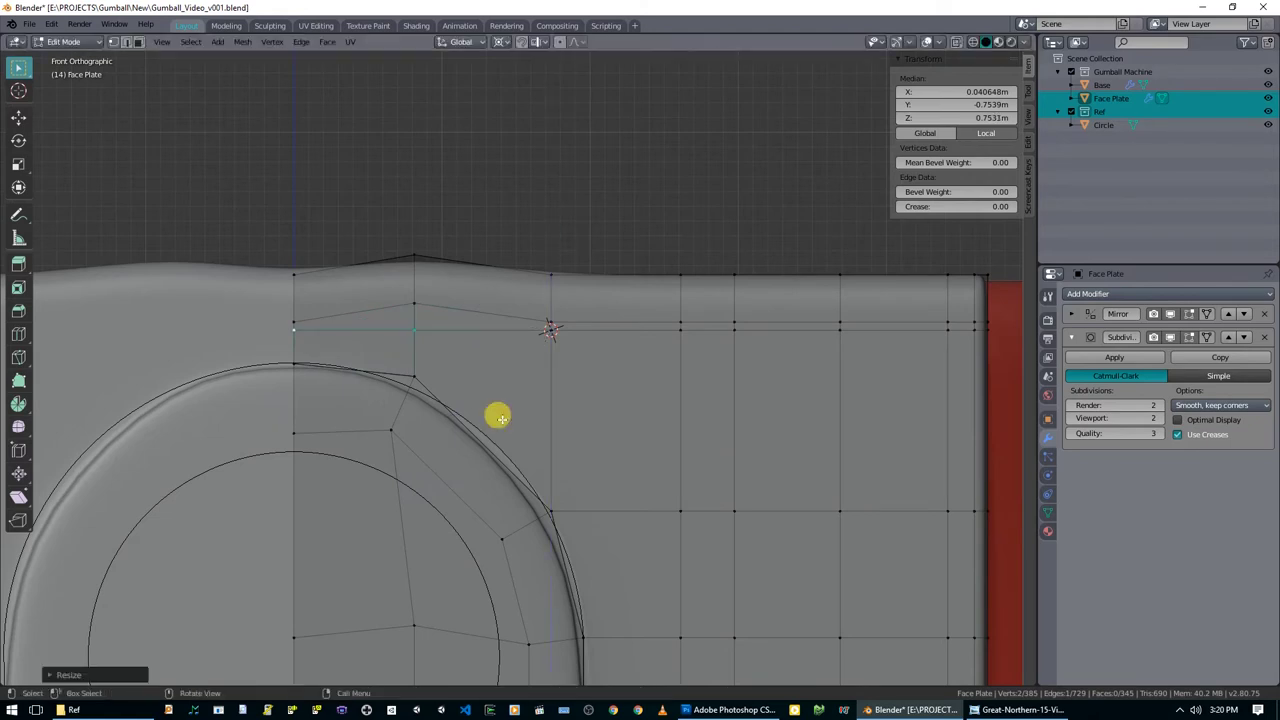
Snap the 3D cursor to the upper support loop's vertex and flatten that loop's two inner vertices with a Z scale of 0.
key("period")
left_click(557, 391)
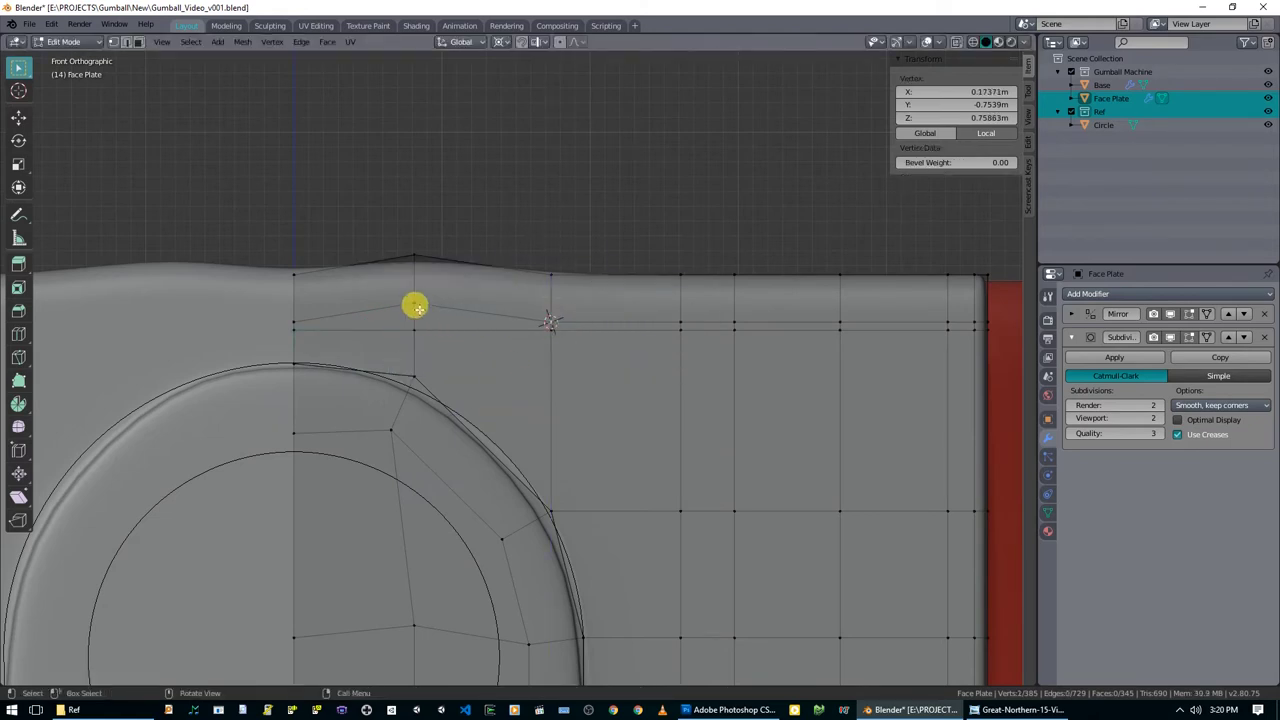
left_click(414, 302)
left_click(287, 322, "shift")
key("s")
key("z")
key("0")
key("Return")
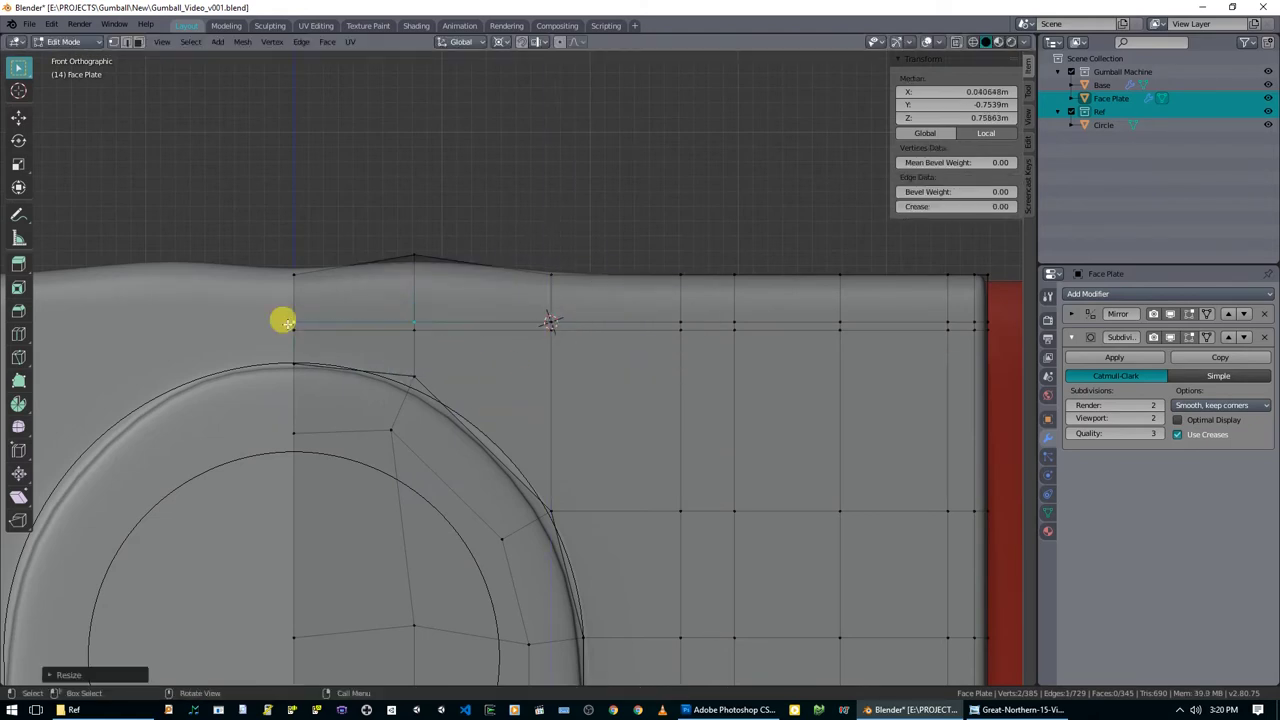
Snap the 3D cursor to the plate's front top edge vertex at the outer end of the bump.
middle_click_drag(465, 279, 504, 312)
left_click(545, 264)
key("shift+s")
key("Escape")
left_click(413, 253, "ctrl")
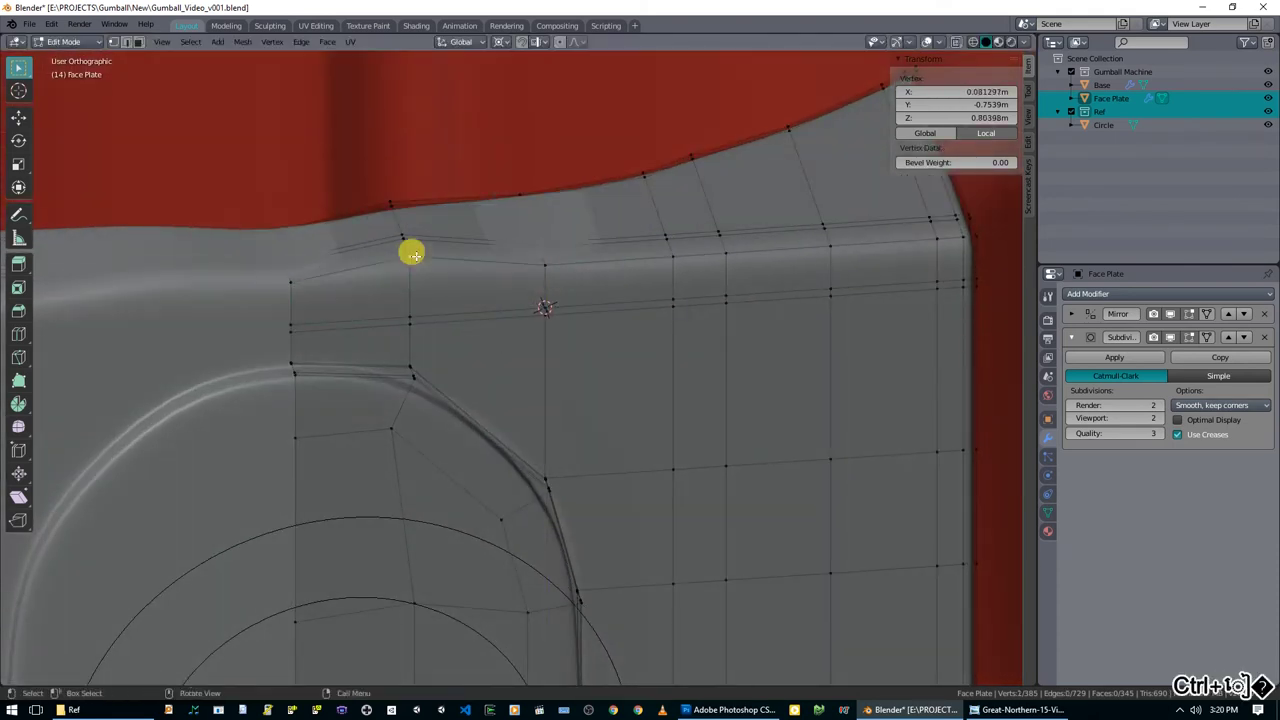
left_click(555, 268)
key("shift+s")
left_click(536, 329)
Select the vertices across the top edge's bump, front to back, and flatten them to the 3D cursor with a Z scale of 0.
left_click(383, 262)
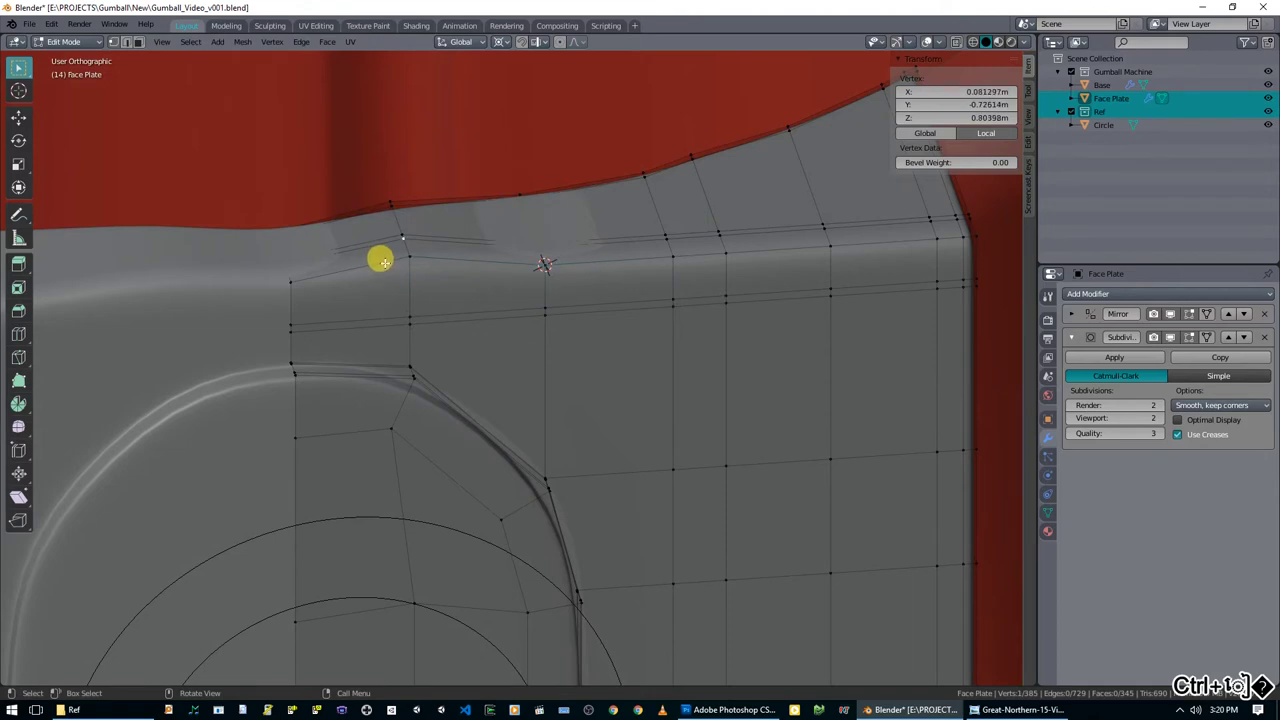
left_click(402, 260)
key("s")
key("z")
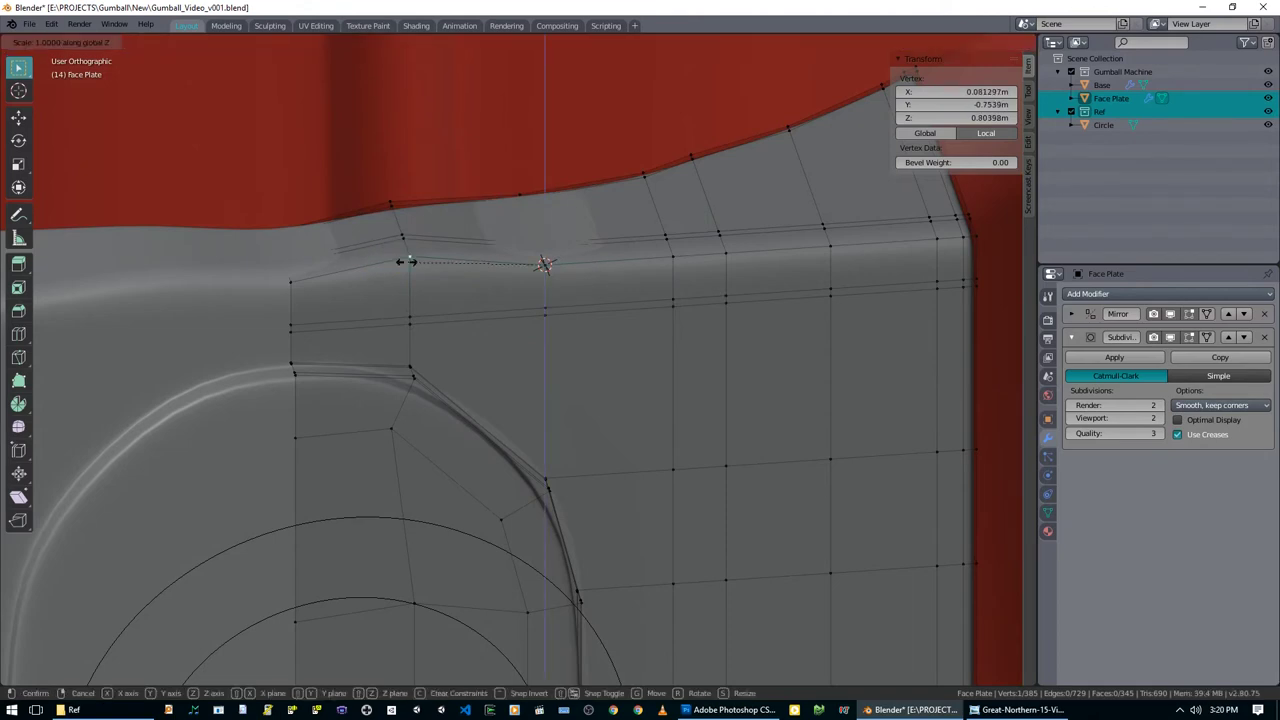
left_click(397, 239)
left_click(401, 240, "shift")
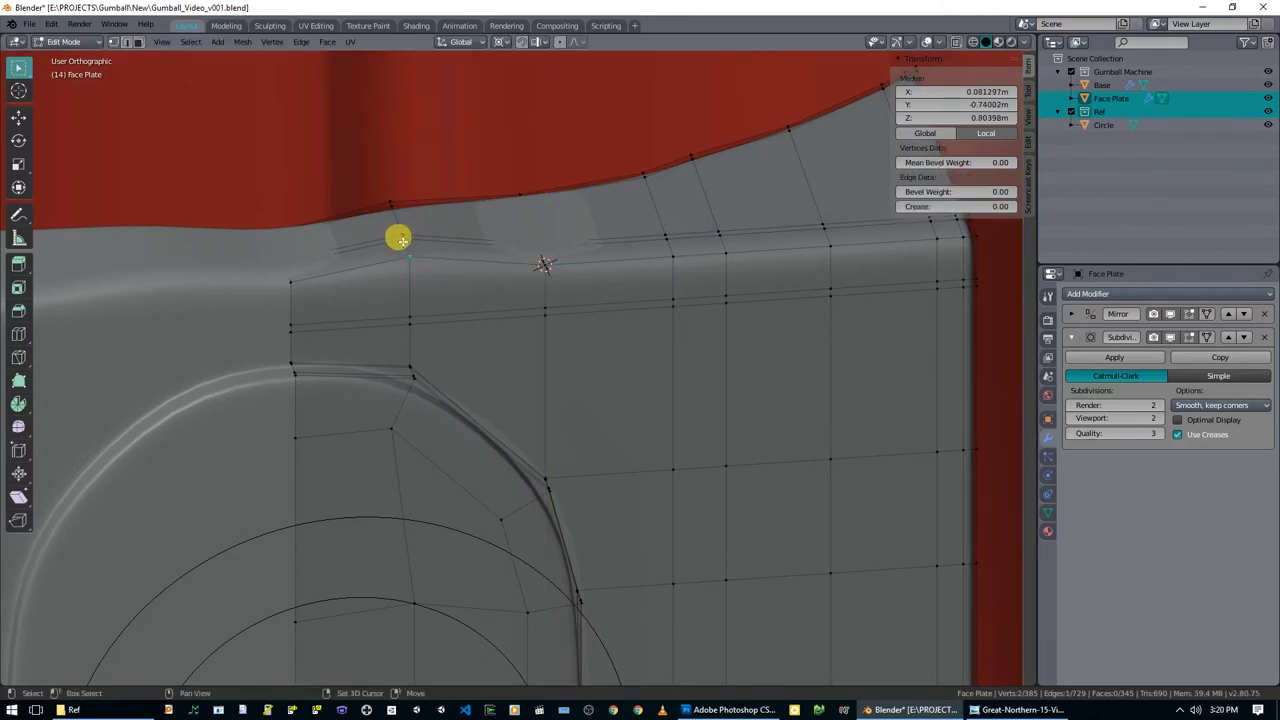
key("s")
key("z")
key("0")
key("Return")
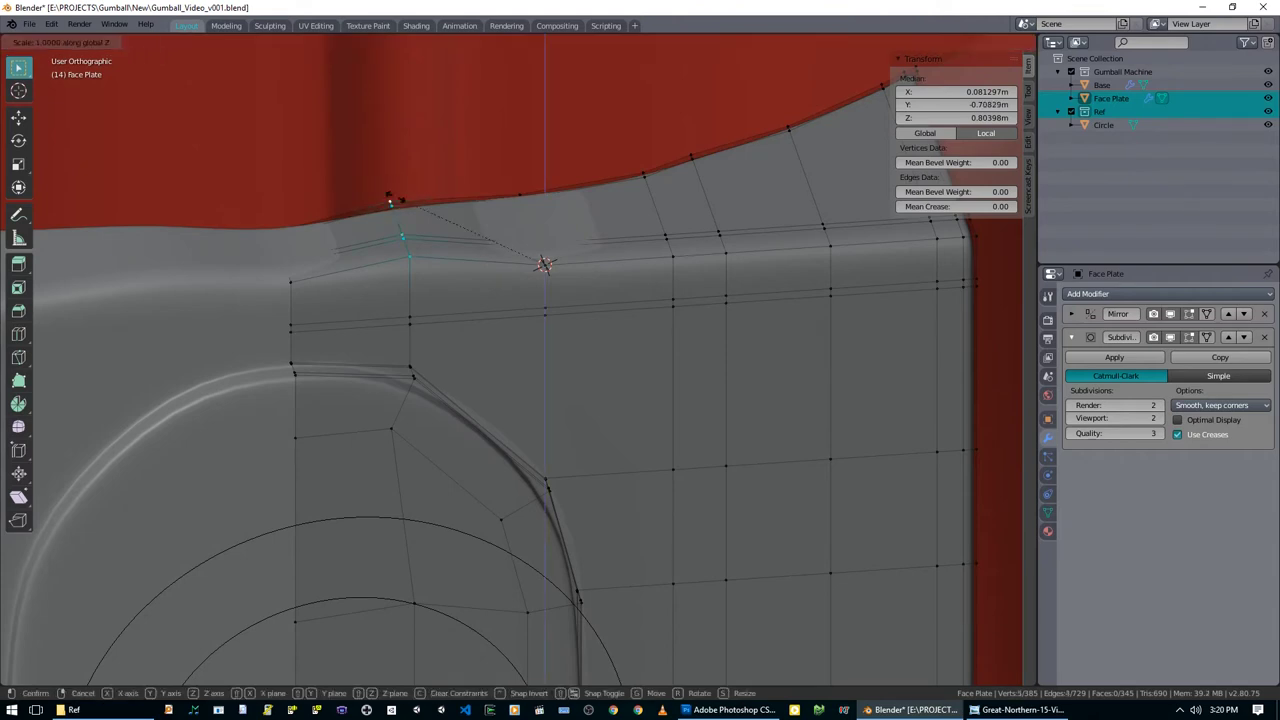
key("KP_1")
key("alt+a")
scroll(523, 277, "down", 3)
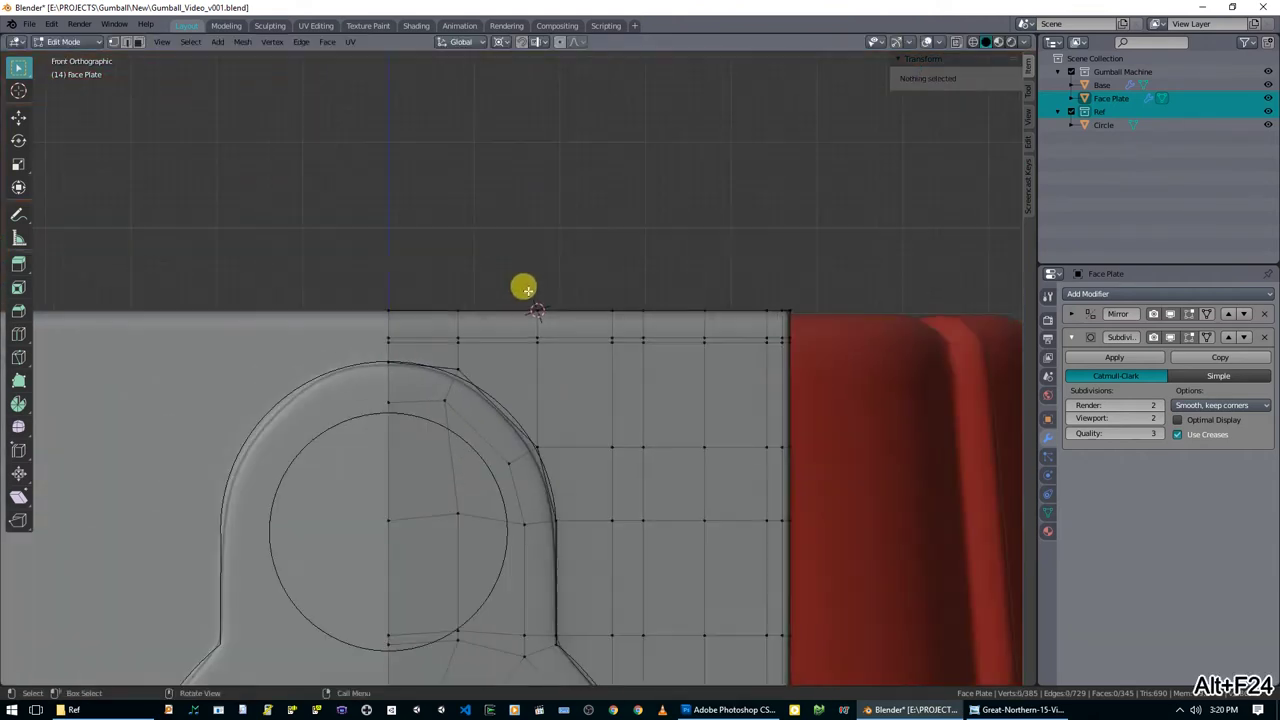
Examine the straightened top edge, the coin mechanism panel and its centre collar from the front and at an angle.
middle_click_drag(589, 389, 575, 266, "shift")
scroll(575, 268, "down", 3)
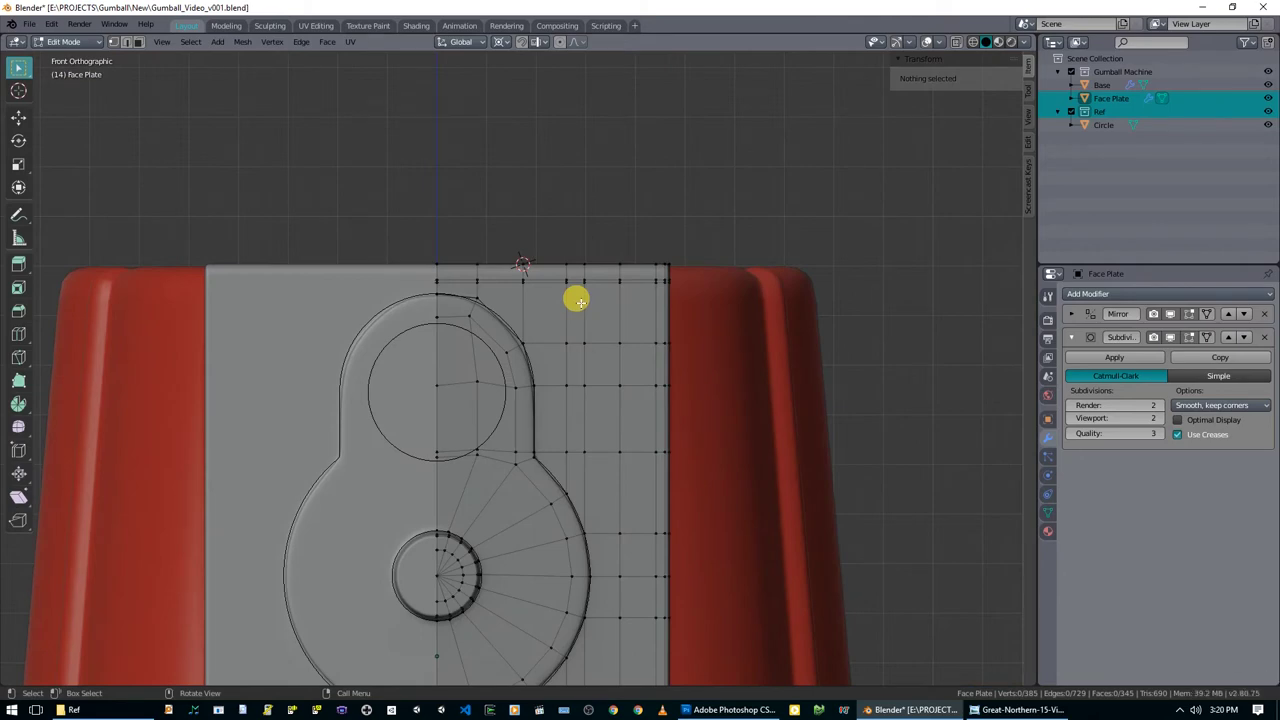
middle_click_drag(580, 343, 449, 277)
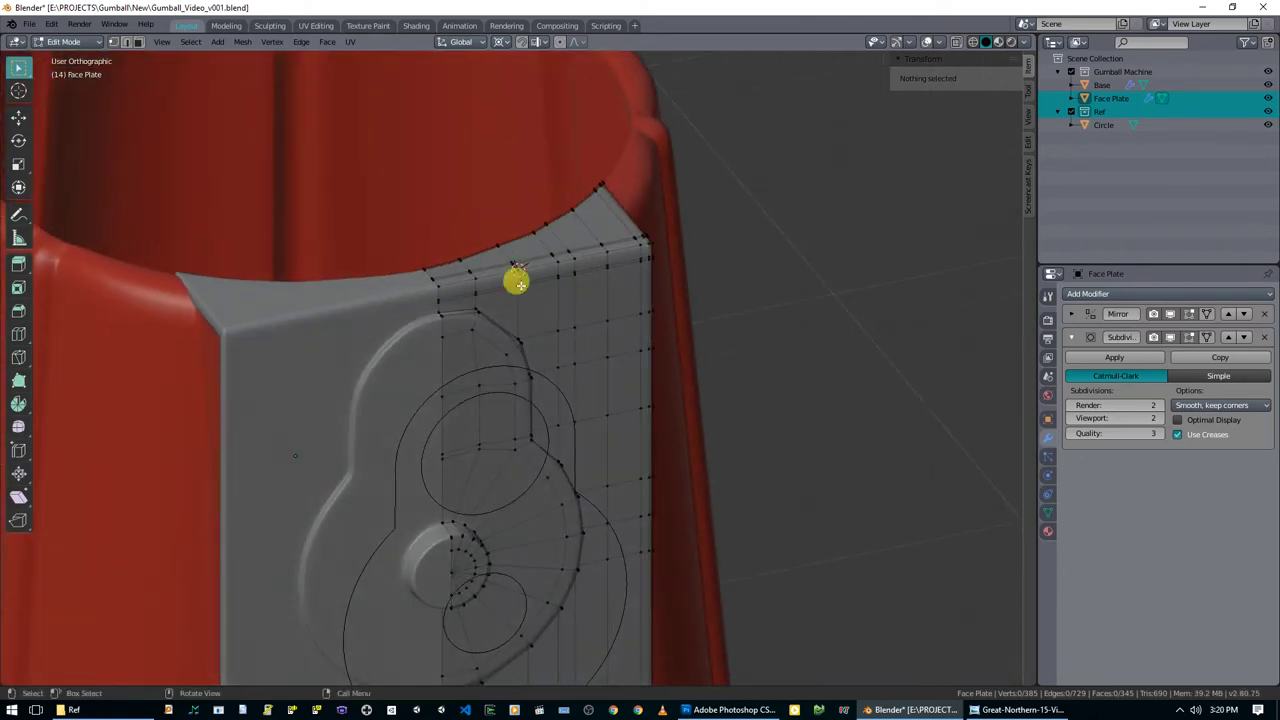
scroll(530, 326, "down", 3)
middle_click_drag(550, 537, 559, 380, "shift")
scroll(520, 355, "up", 5)
middle_click_drag(462, 294, 541, 392, "shift")
scroll(541, 392, "up", 3)
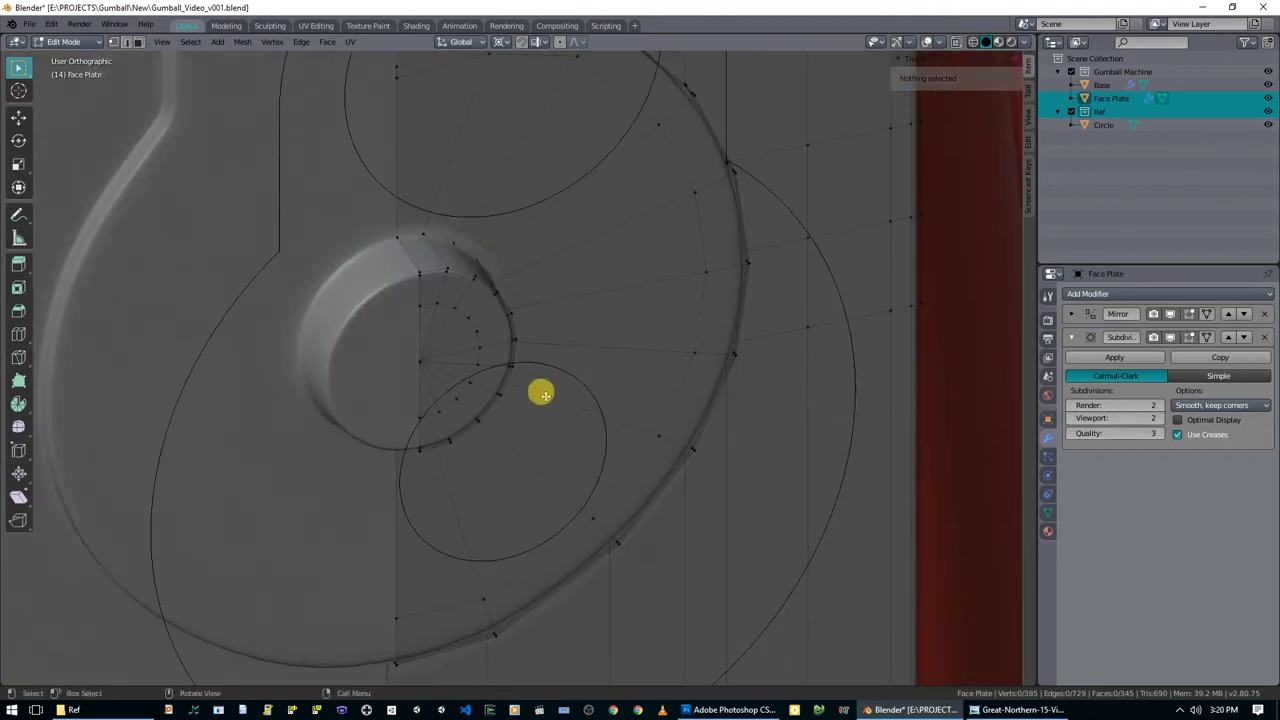
scroll(541, 392, "down", 3)
middle_click_drag(519, 256, 589, 500, "shift")
Select three vertices across the plate's top surface beside the centre line and check their alignment from near the front.
left_click(554, 154)
left_click(539, 142, "shift")
left_click(529, 137, "shift")
middle_click_drag(632, 294, 604, 55, "shift")
scroll(569, 260, "up", 3)
middle_click_drag(560, 275, 595, 373, "shift")
middle_click_drag(718, 286, 546, 220)
mouse_move(598, 297)
middle_mouse_down()
mouse_move(543, 286)
mouse_move(607, 285)
middle_mouse_up()
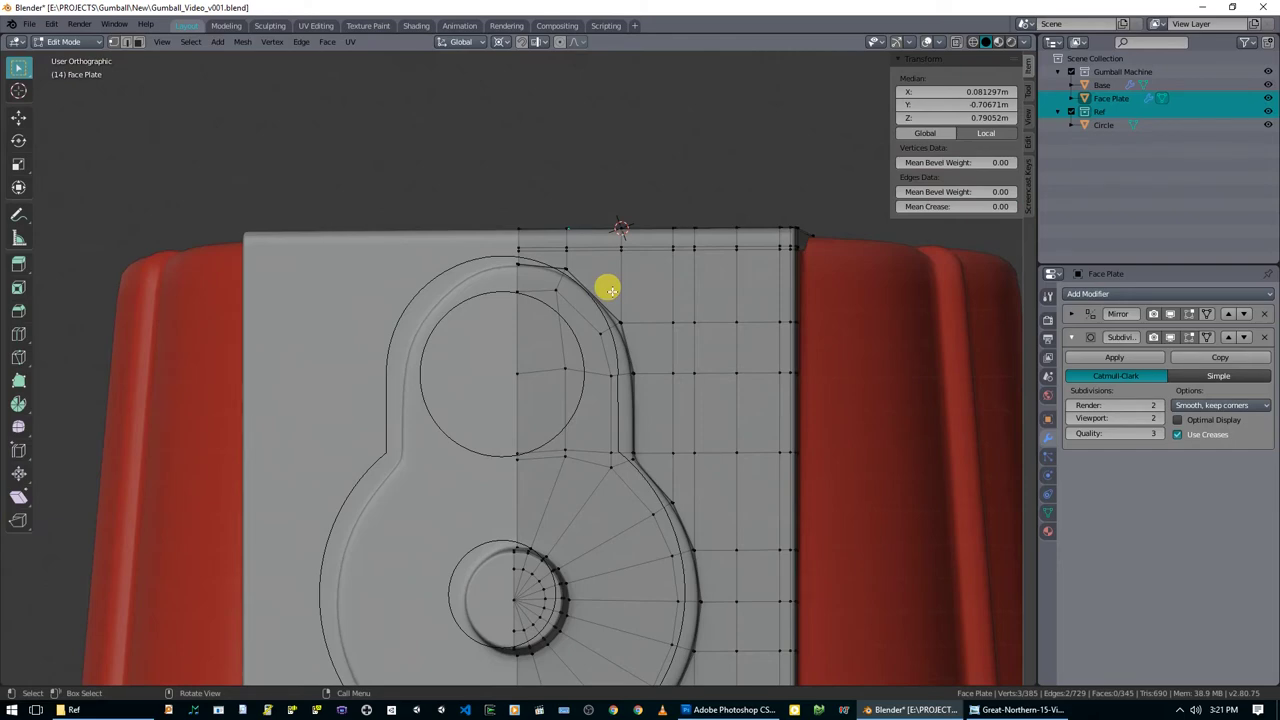
Examine the plate's shape in Object Mode, and inspect its top surface from above in Edit Mode.
scroll(609, 289, "down", 3)
key("Tab")
middle_click_drag(586, 300, 617, 487)
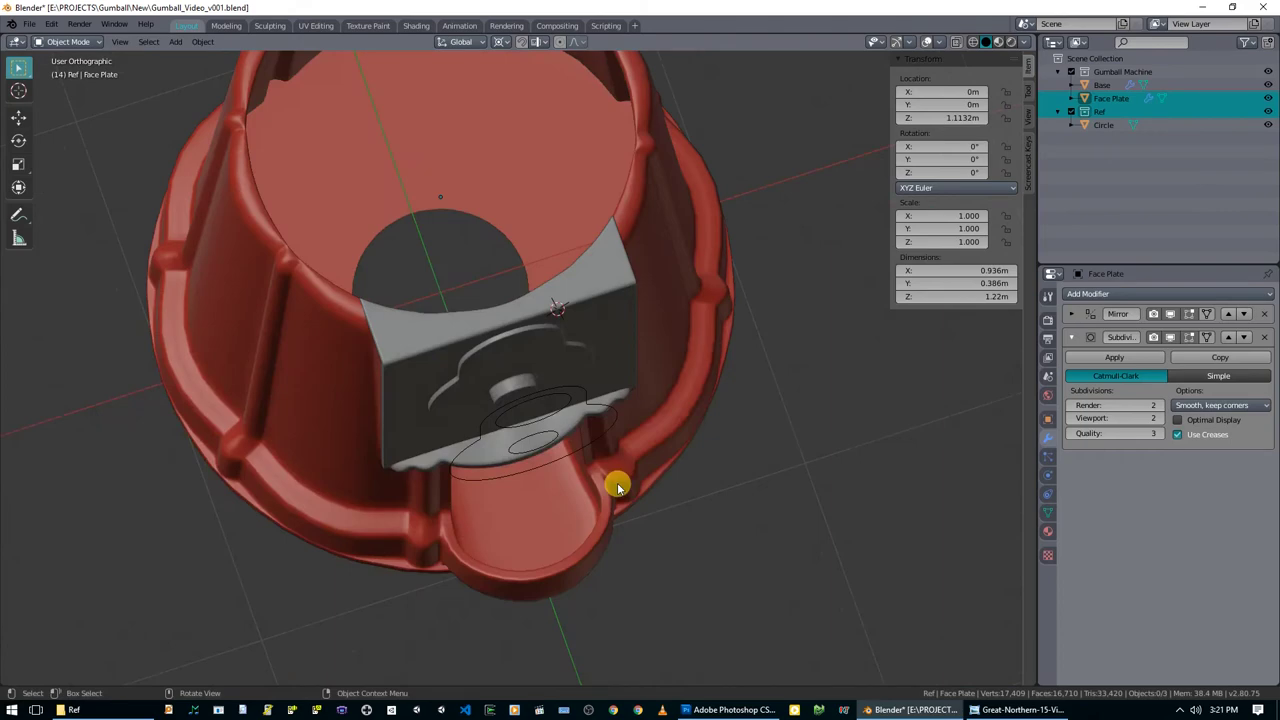
key("KP_7")
scroll(614, 483, "up", 4)
key("Tab")
scroll(560, 395, "up", 3)
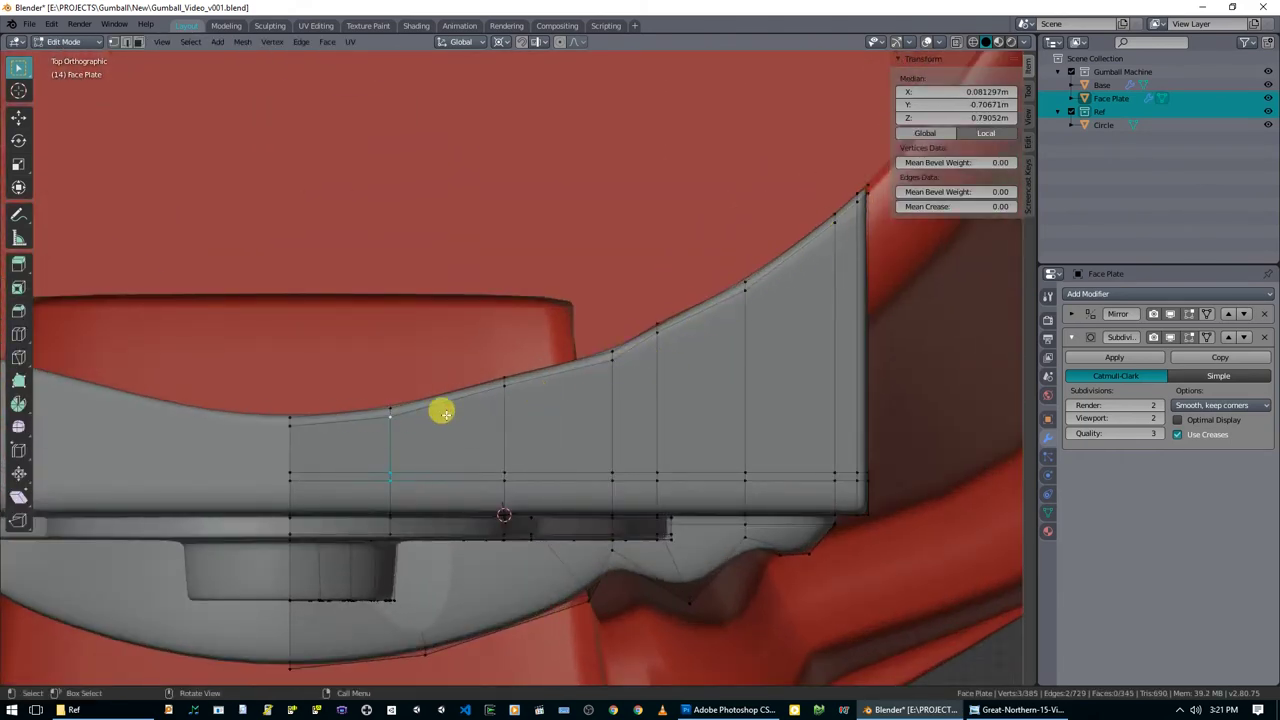
scroll(368, 424, "down", 4)
middle_click_drag(468, 612, 517, 443, "shift")
middle_click_drag(510, 488, 535, 350)
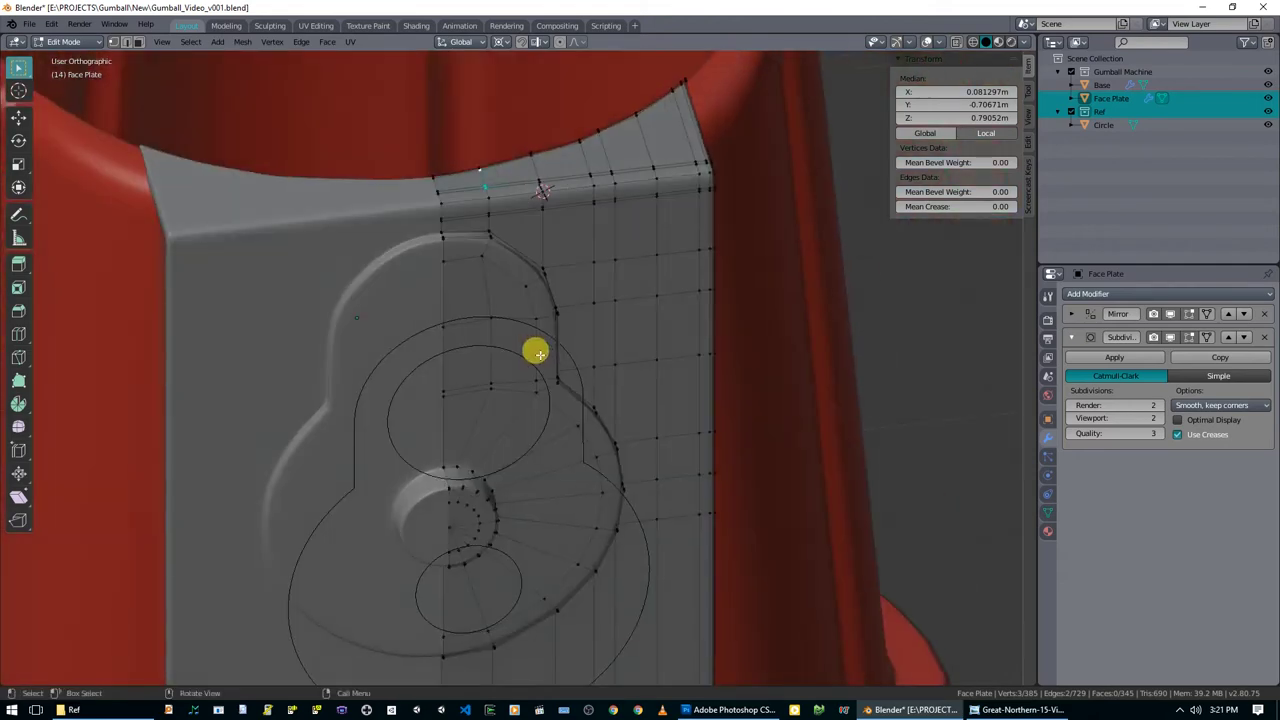
In front view, select the support loop vertex above the plate's bottom lip where the dip ends, and open the snap options.
scroll(535, 350, "down", 3)
key("KP_1")
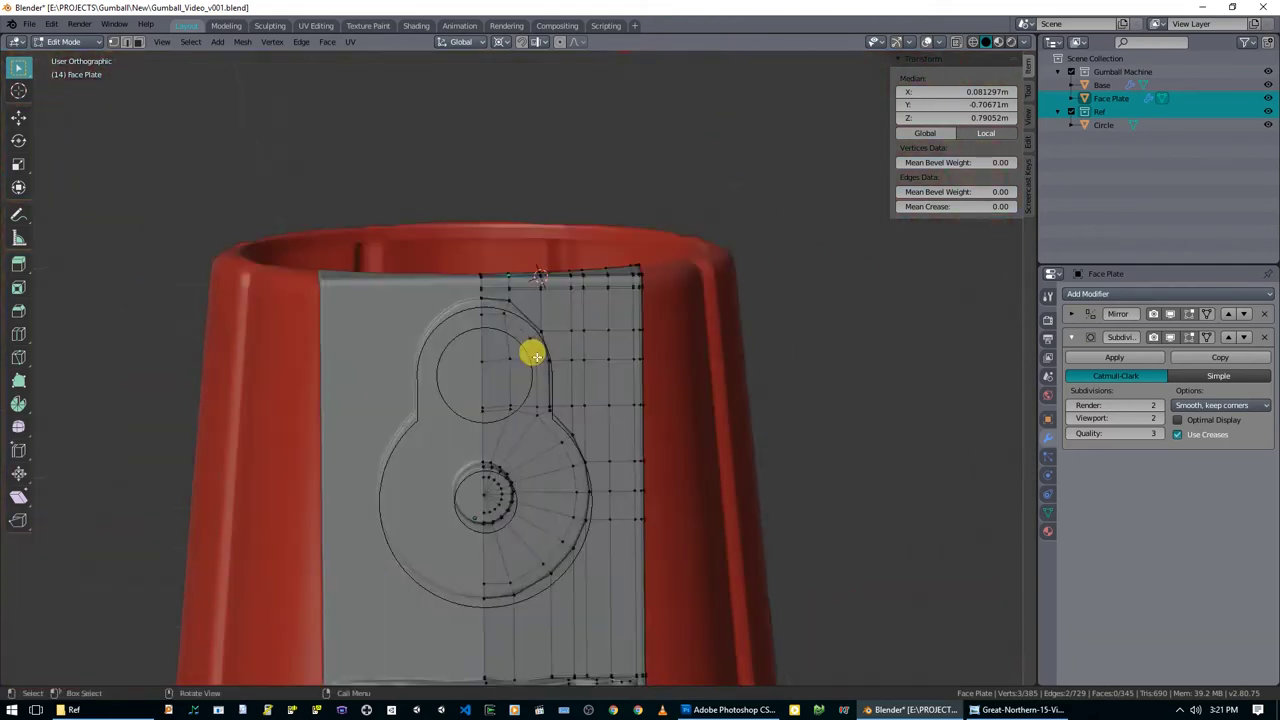
middle_click_drag(539, 680, 533, 505, "shift")
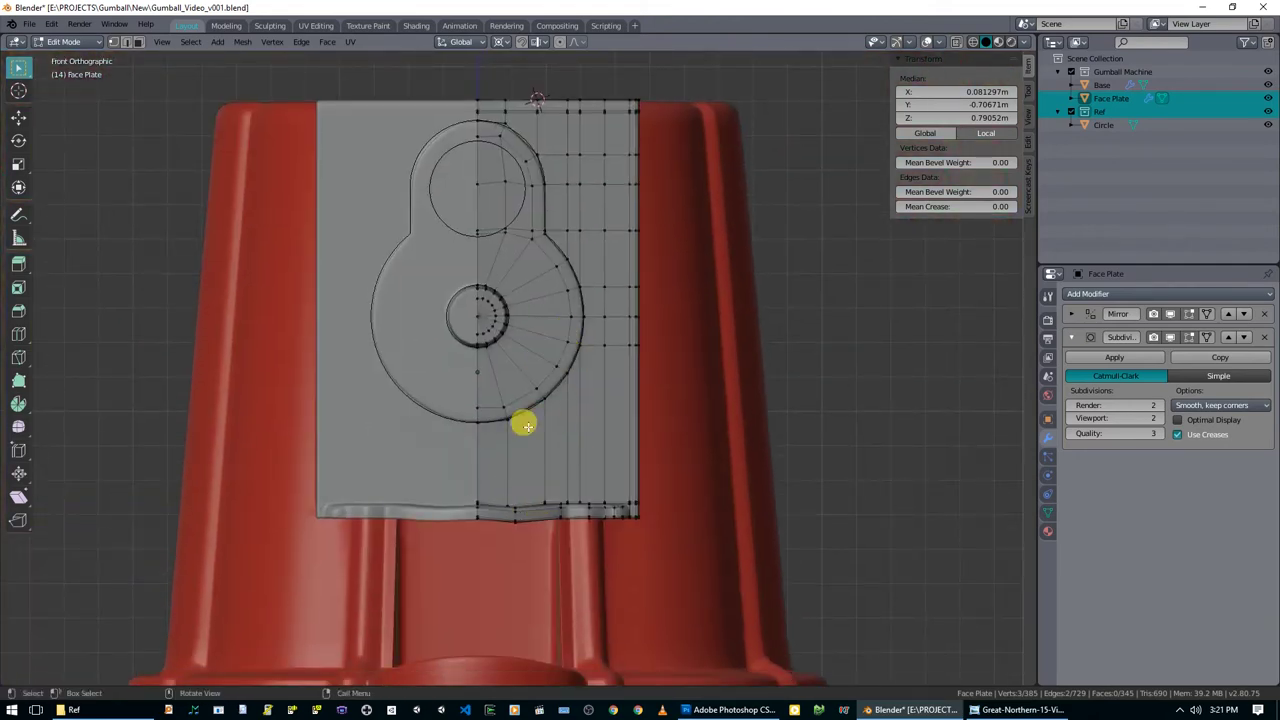
scroll(523, 570, "up", 2)
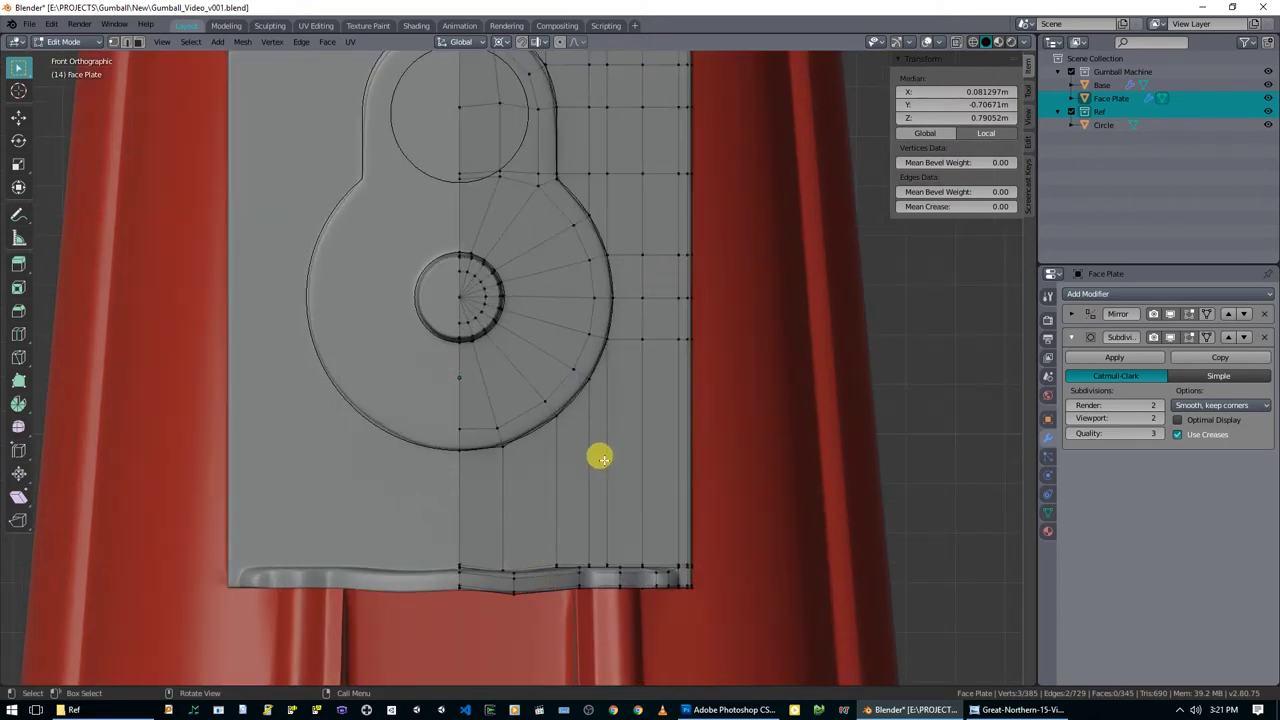
middle_click_drag(599, 417, 614, 283, "shift")
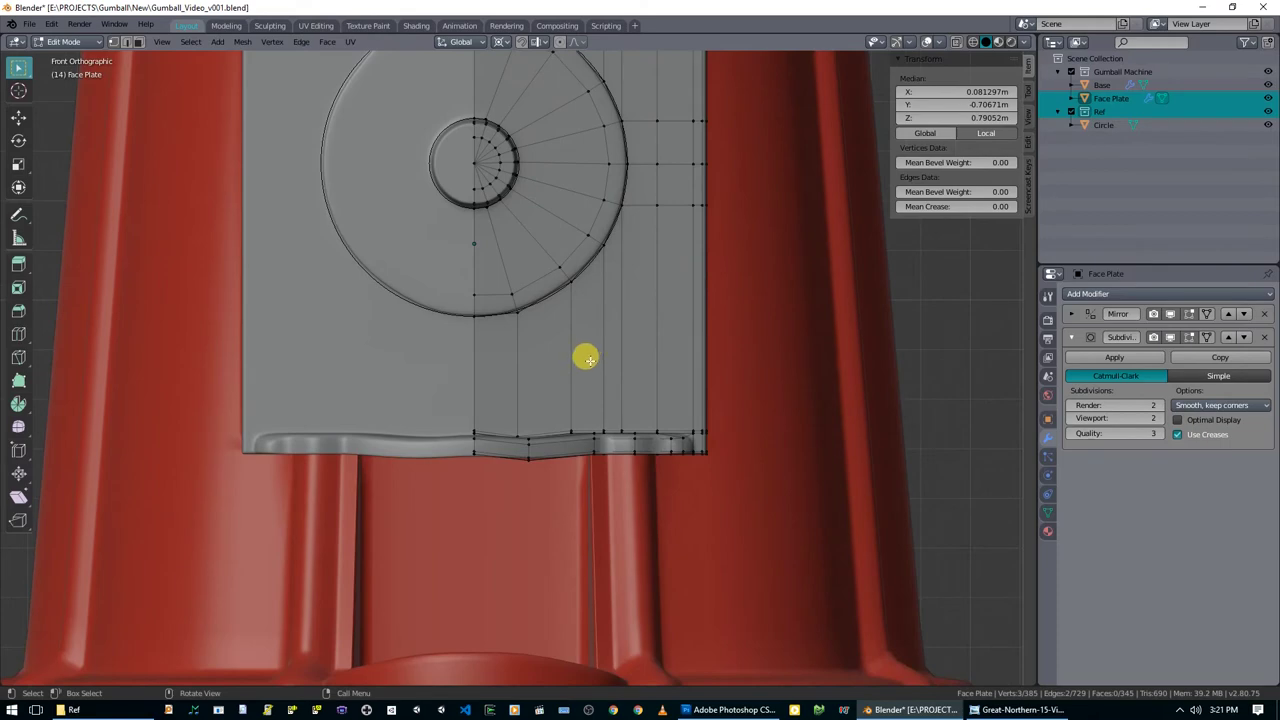
scroll(580, 361, "up", 2)
middle_click_drag(571, 363, 567, 332)
scroll(527, 342, "up", 4)
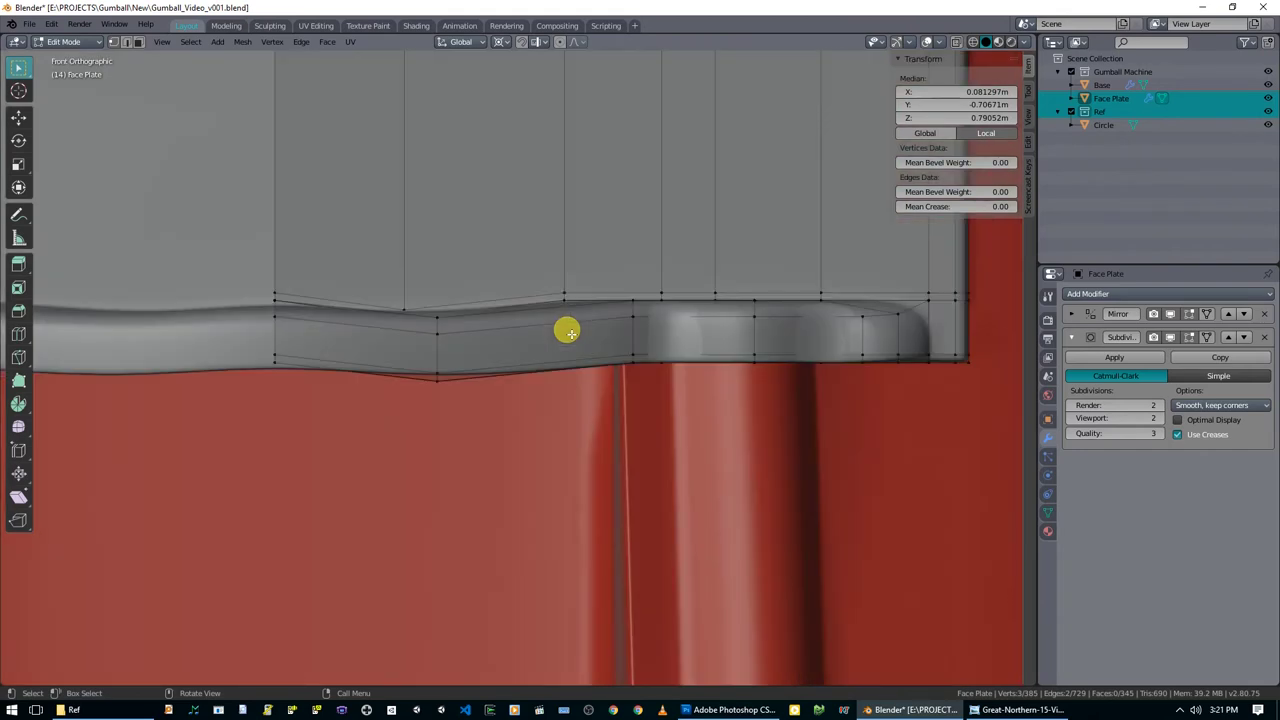
left_click(562, 285)
key("shift+s")
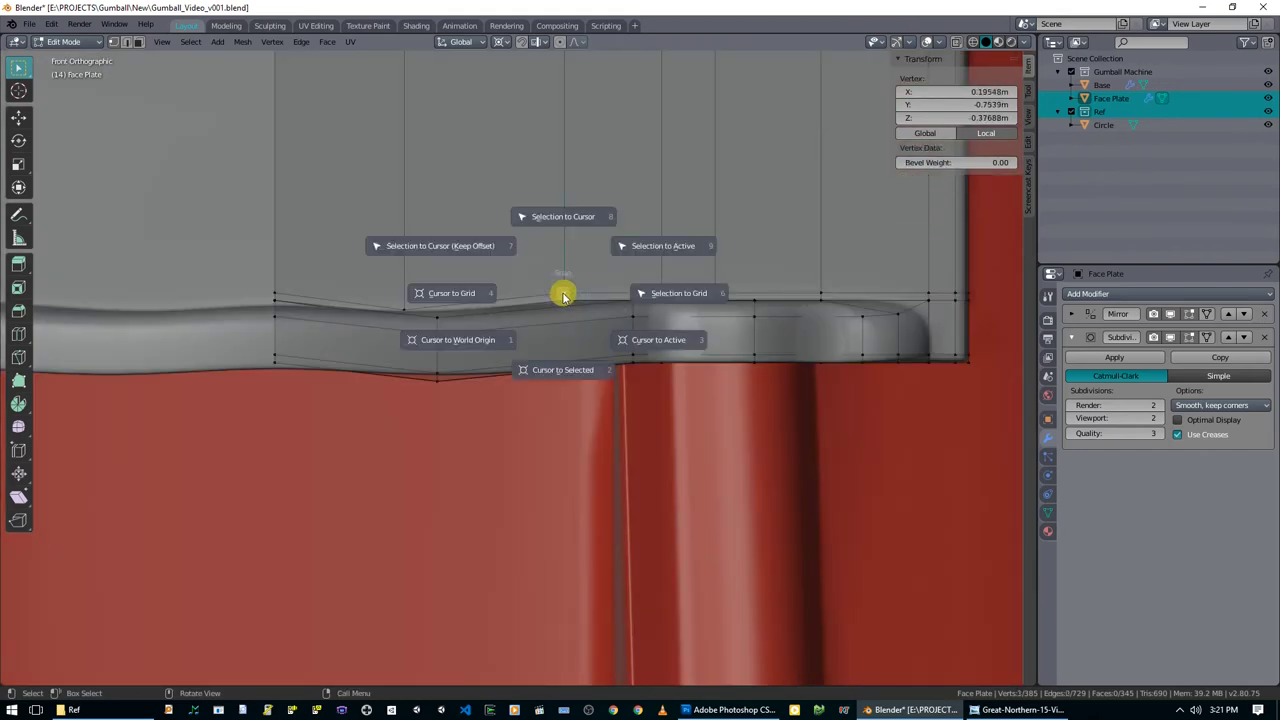
Snap the 3D cursor to the selected face-plate vertex and level the next vertex toward the centre with it by scaling Z to 0.
left_click(569, 371)
left_click(398, 302)
key("s")
key("z")
key("0")
key("Return")
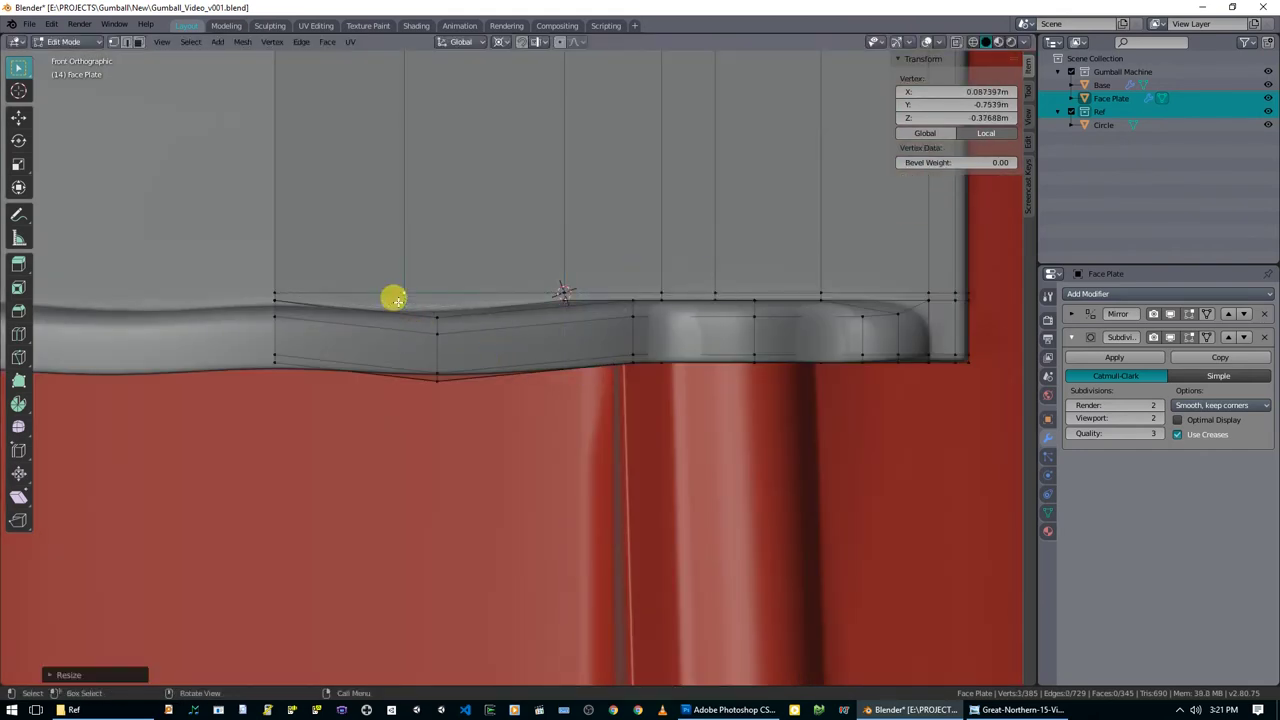
left_click(630, 298)
middle_click_drag(440, 286, 436, 320)
left_click(437, 298)
left_click(416, 258, "shift")
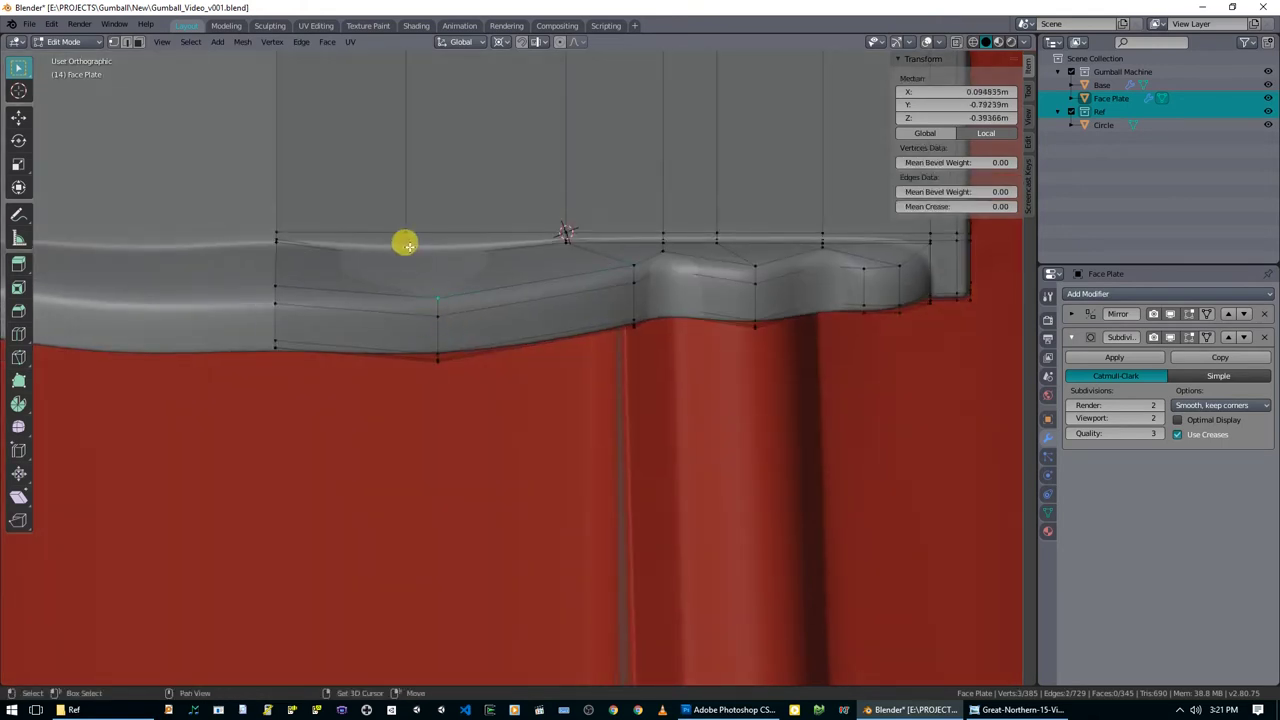
key("s")
key("z")
left_click(403, 246)
Snap the 3D cursor to the lip's upper corner vertex and level the two sagging top-edge vertices to it with a Z scale of 0.
left_click(641, 262)
key("shift+s")
left_click(634, 331)
left_click(418, 256, "shift")
key("s")
key("z")
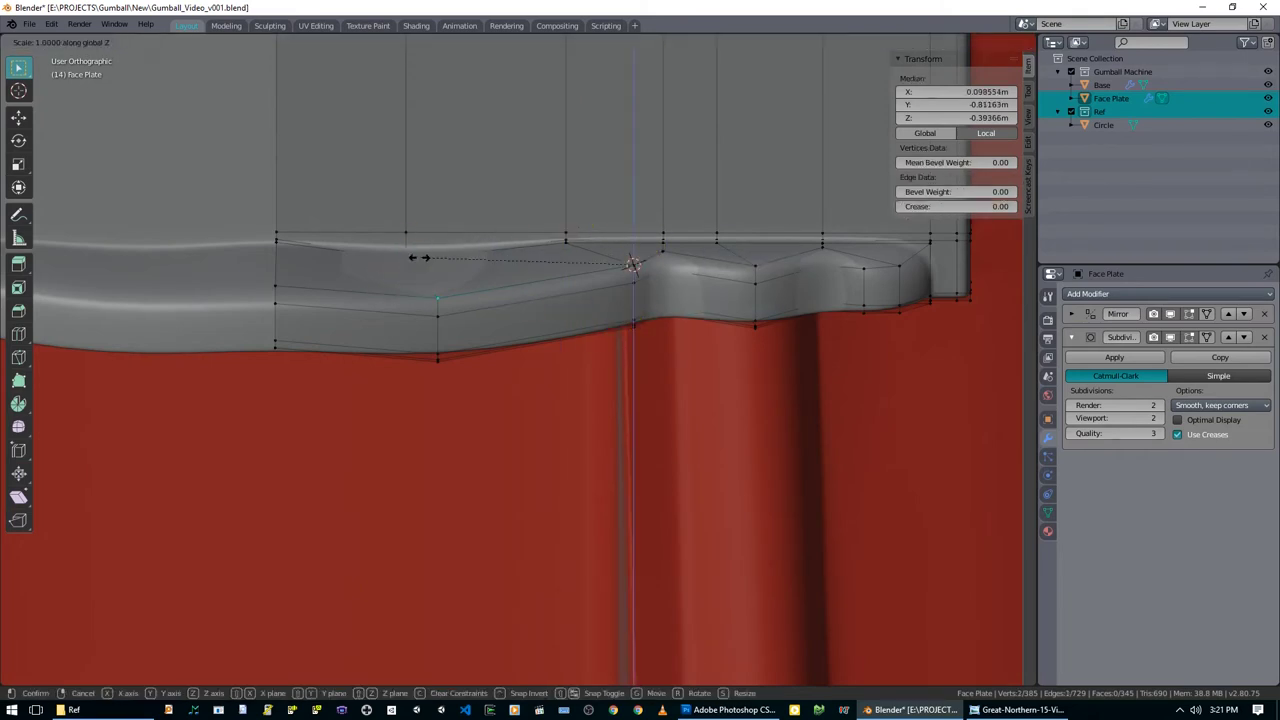
key("0")
key("Return")
key("KP_1")
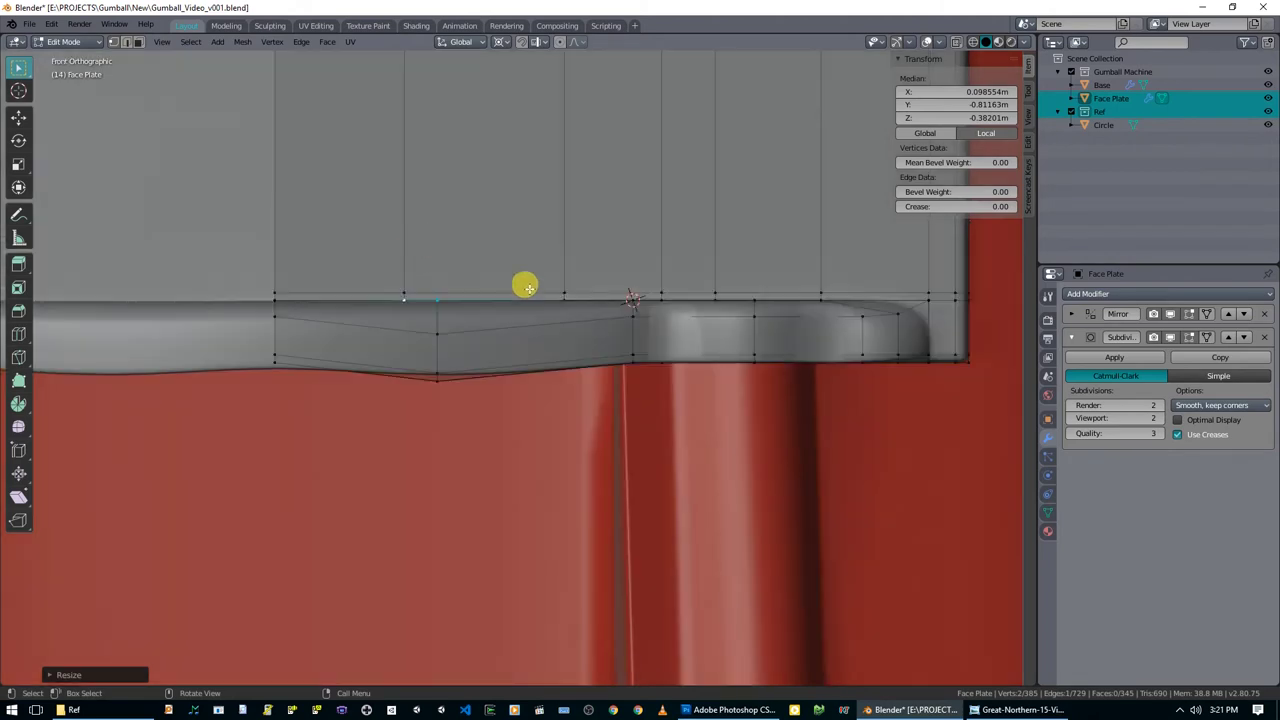
Snap the 3D cursor to the corner's second vertex and level the matching vertex of the sagging column with a Z scale of 0.
left_click(632, 316)
key("shift+s")
left_click(626, 397)
left_click(443, 332)
key("s")
key("z")
key("0")
key("Return")
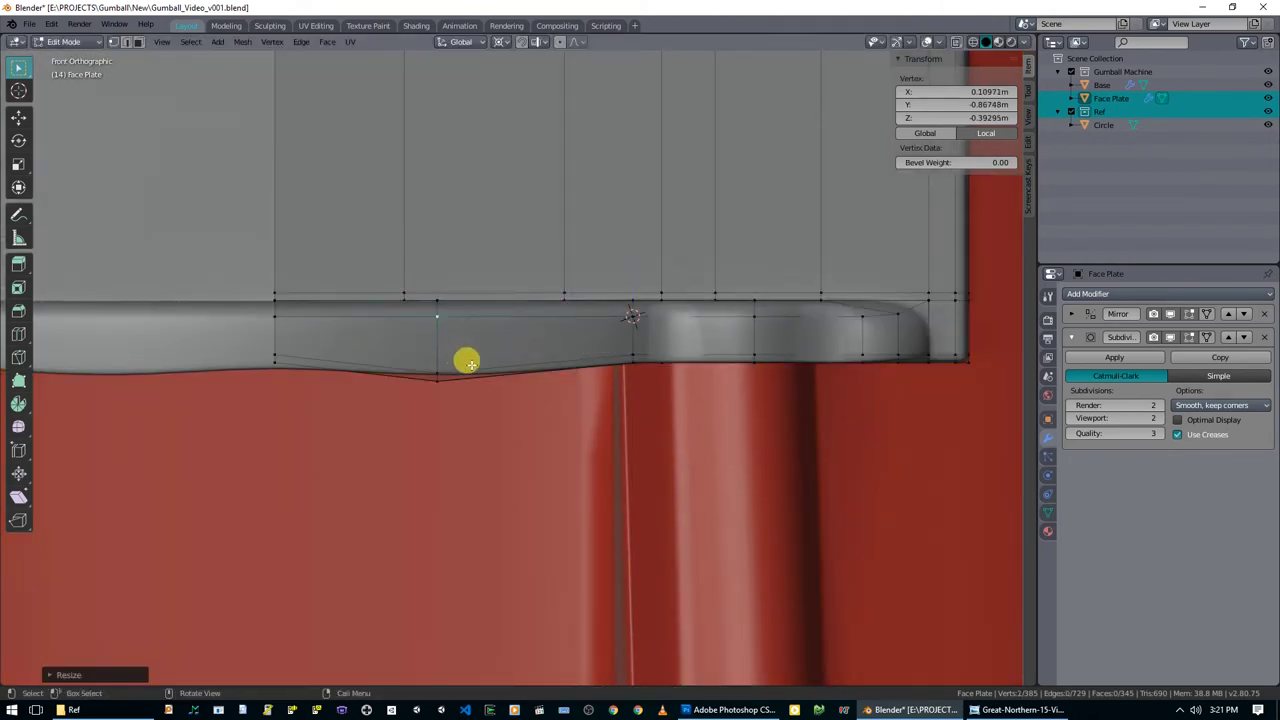
Snap the 3D cursor to the corner's lower support-loop vertex and level the sagging column's matching vertex with a Z scale of 0.
left_click(634, 353)
key("shift+s")
left_click(620, 423)
left_click(438, 373)
key("s")
key("z")
key("0")
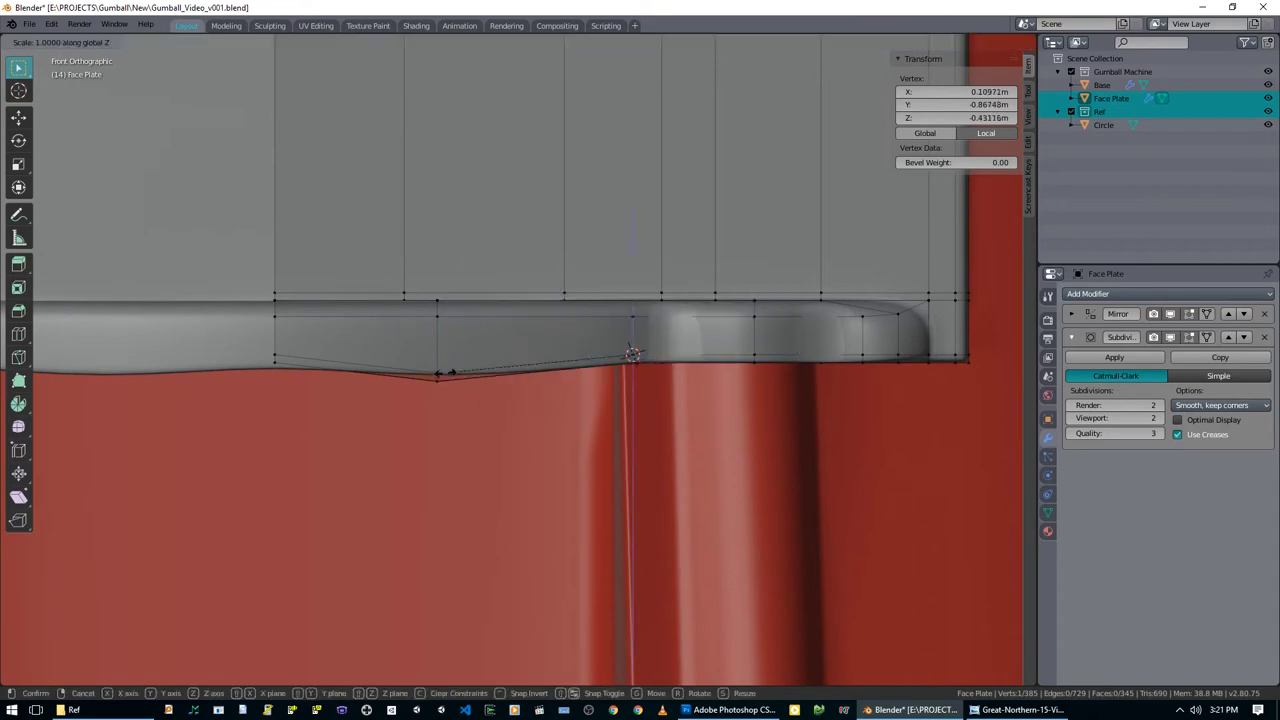
key("Return")
Try to level the sagging underside vertices of the lip with the 3D cursor by scaling them to 0 along Z.
left_click(636, 364)
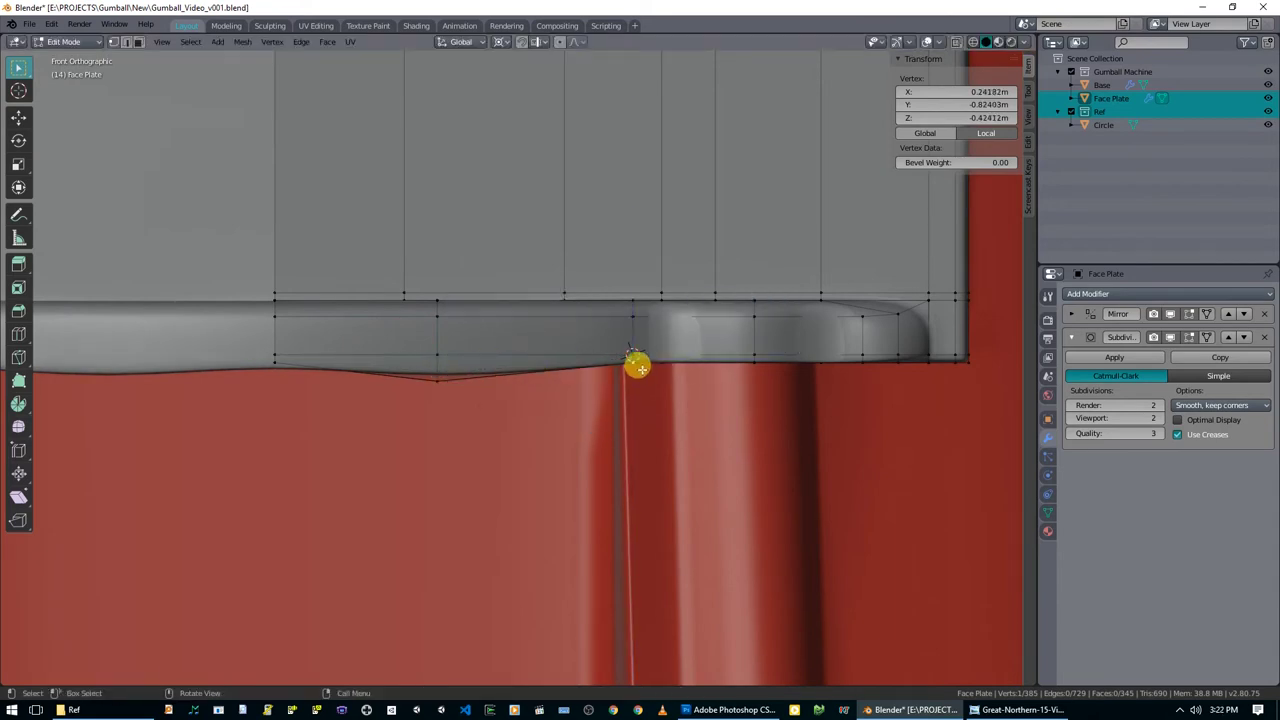
middle_click_drag(440, 380, 440, 372)
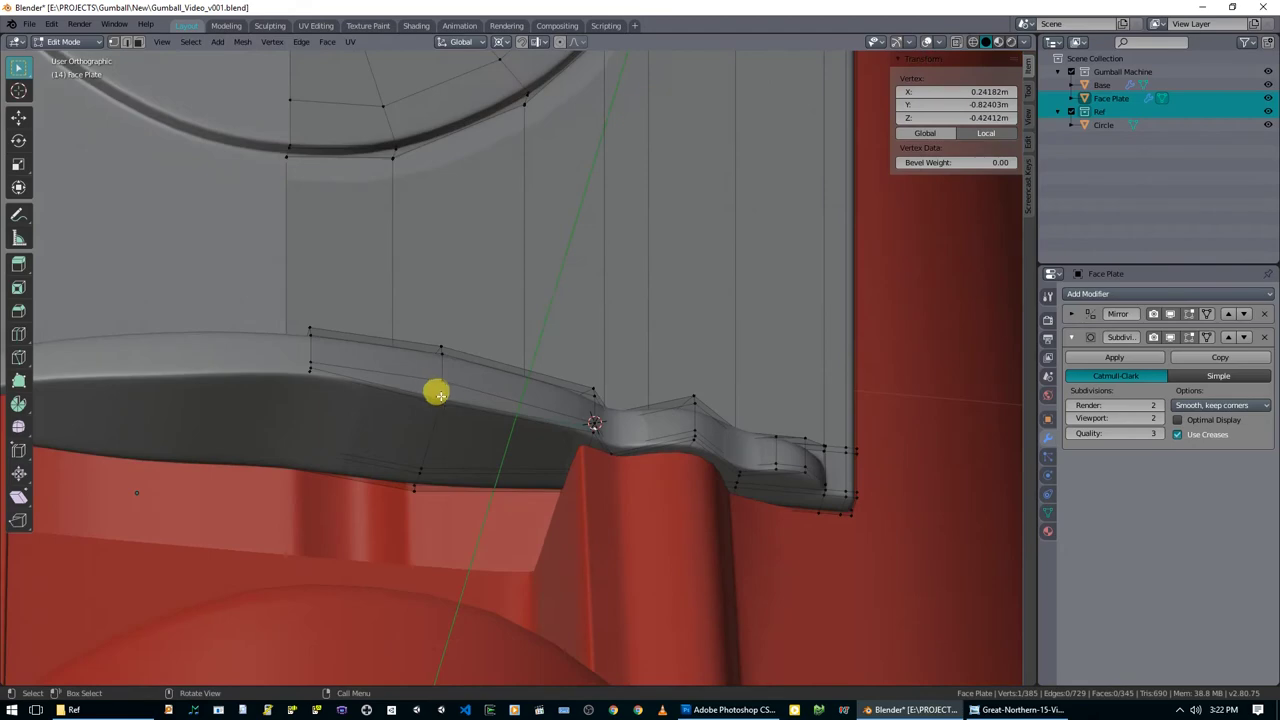
left_click(443, 396, "shift")
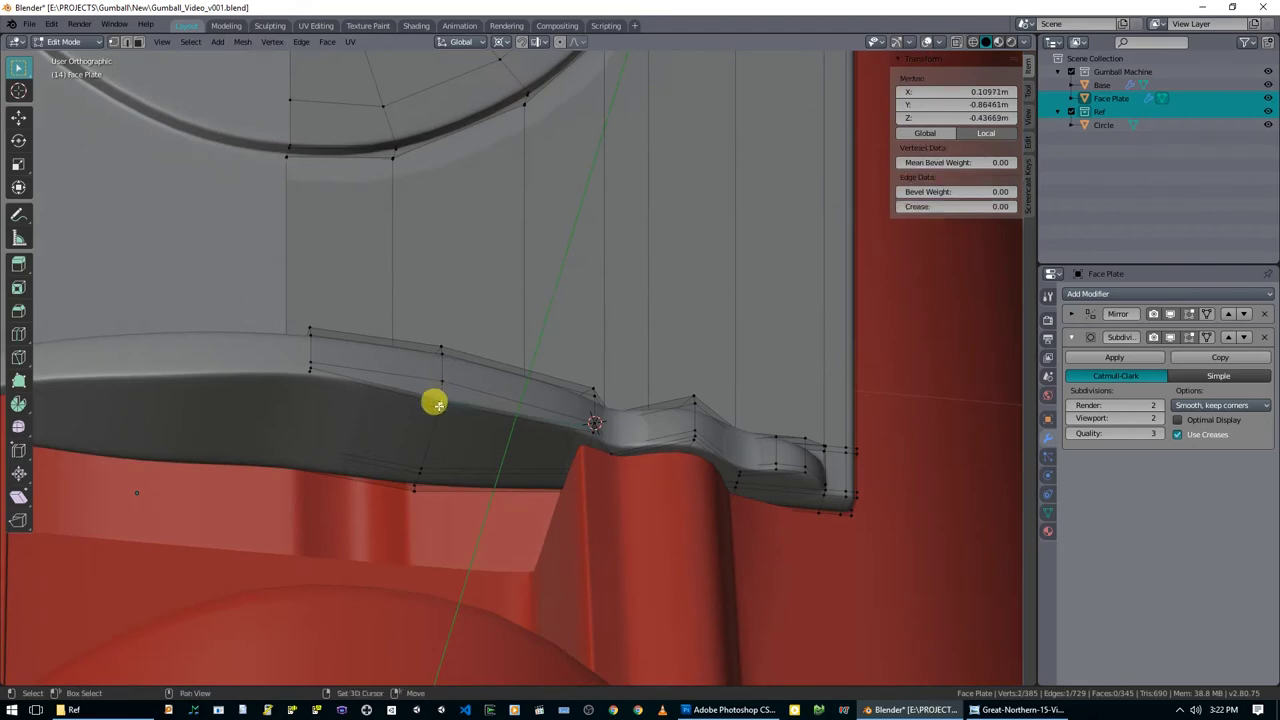
left_click(416, 490, "shift")
middle_click_drag(416, 490, 469, 532)
key("KP_1")
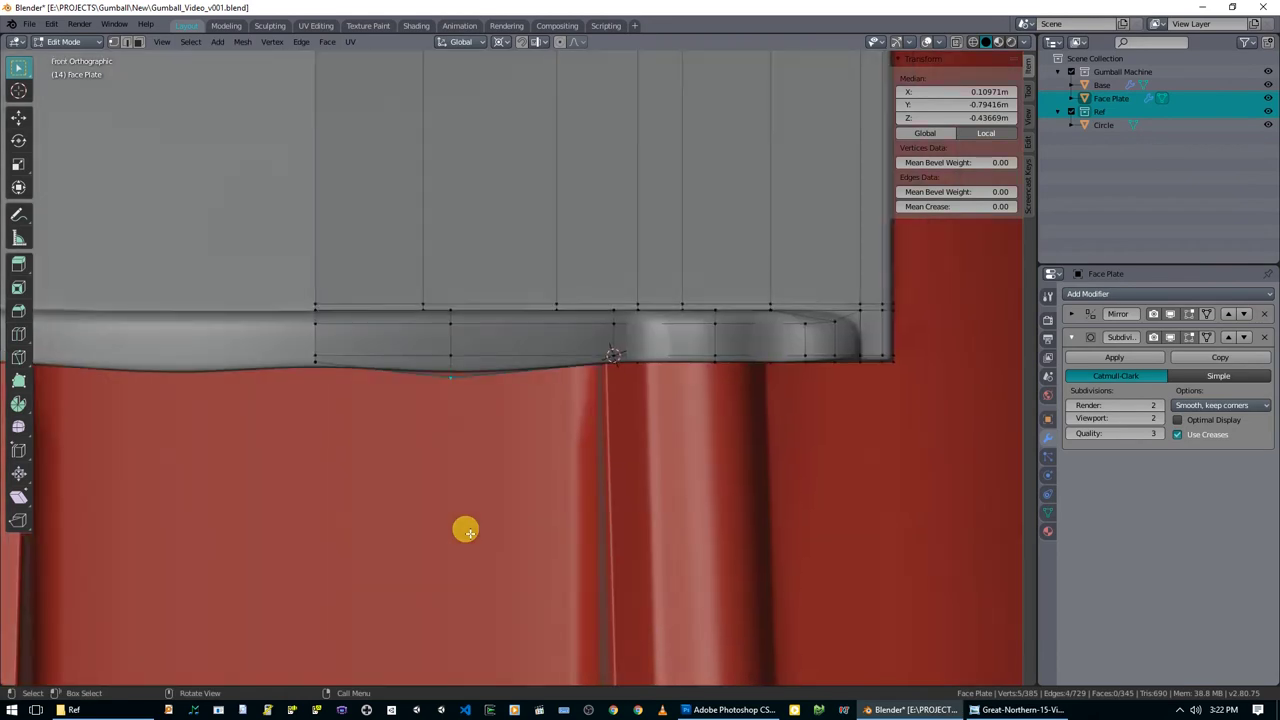
key("s")
key("z")
key("0")
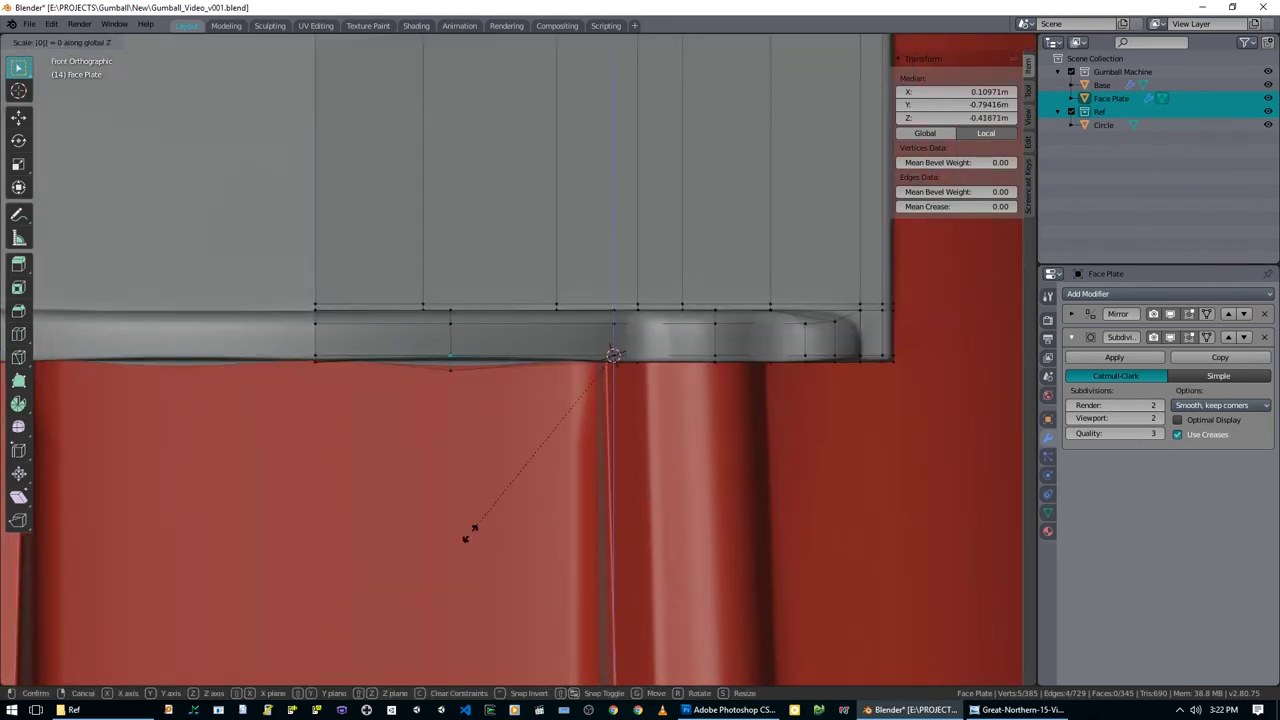
key("Return")
scroll(629, 363, "up", 3)
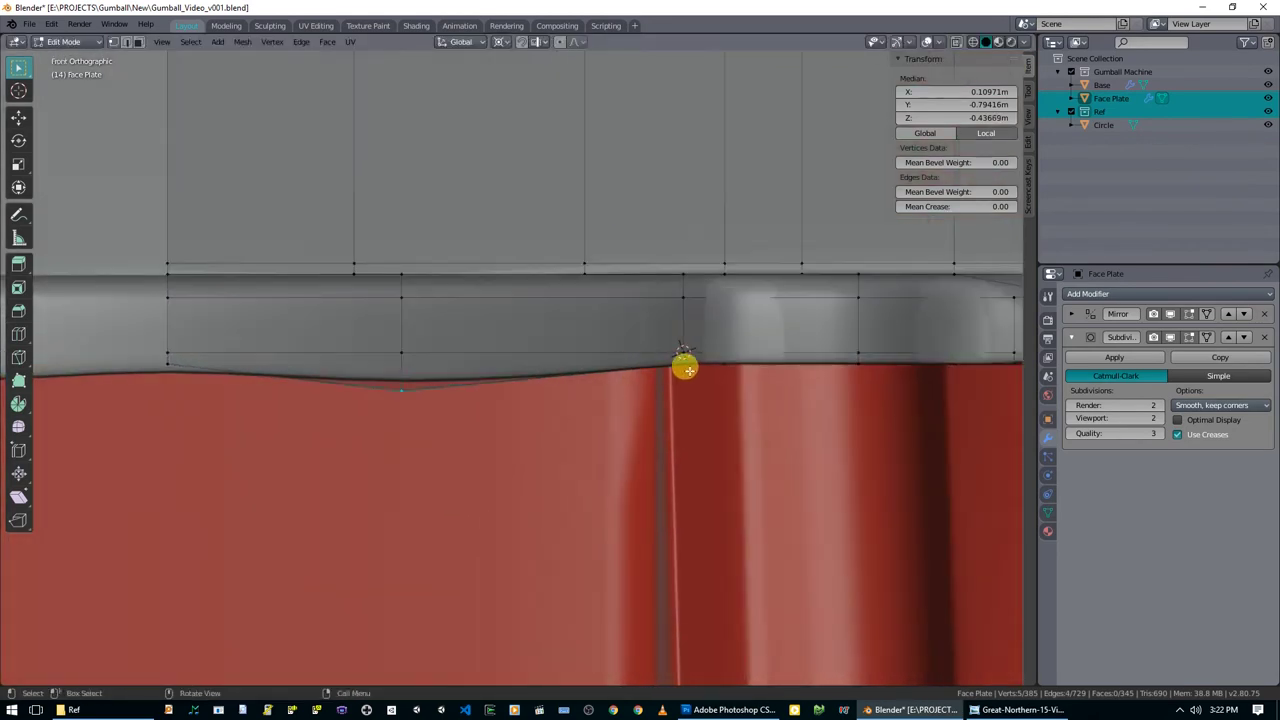
Snap the 3D cursor to the bottommost vertex at the lip's corner beside the rounded bump.
left_click(683, 358)
key("shift+s")
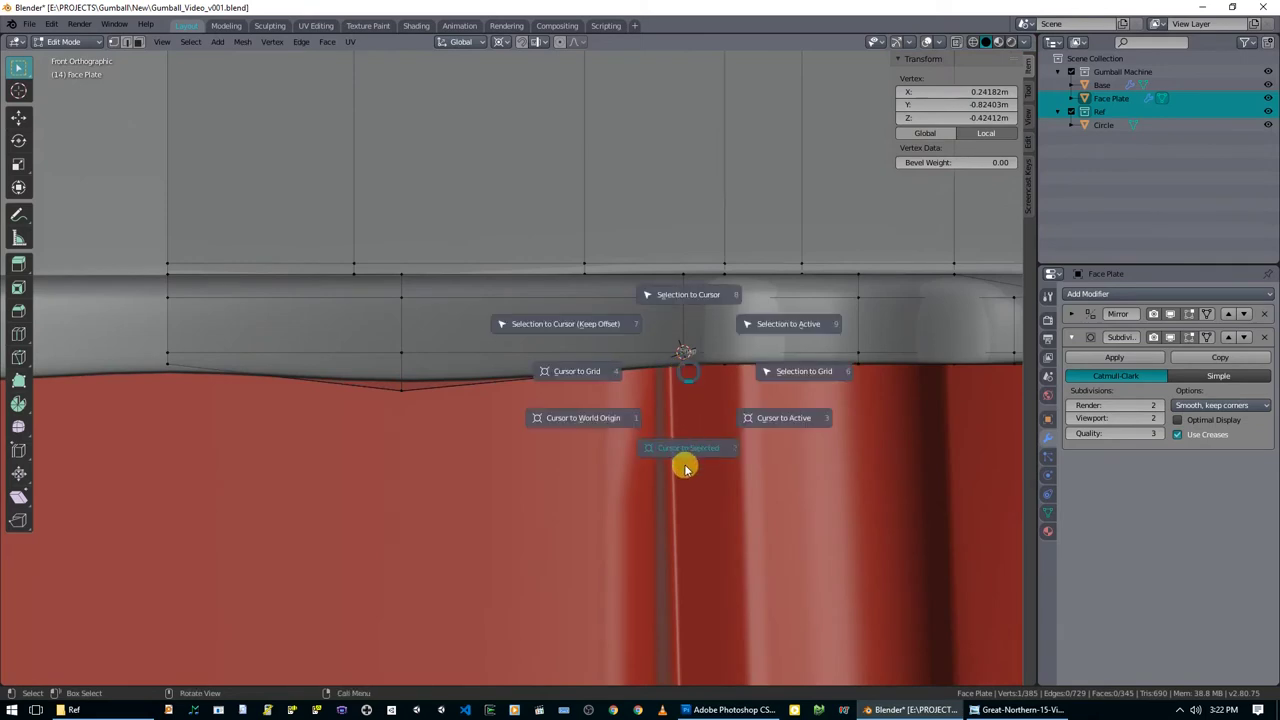
left_click(686, 392)
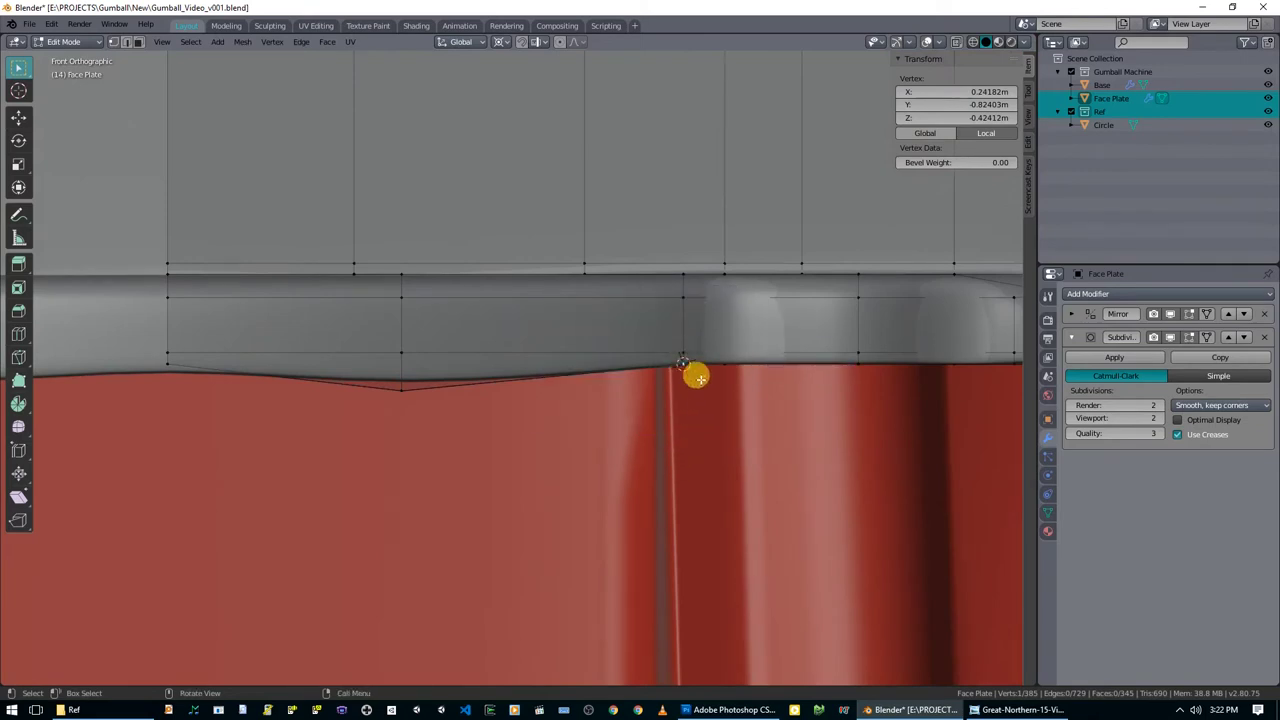
key("shift+s")
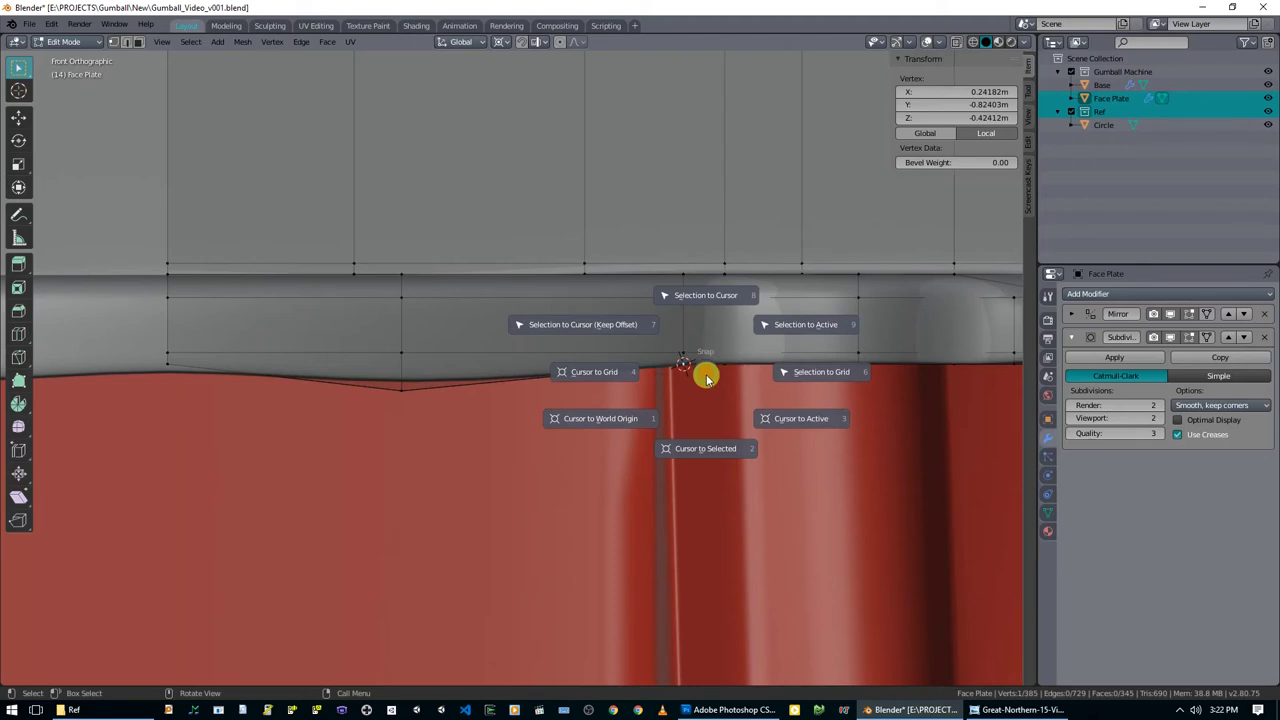
left_click(703, 448)
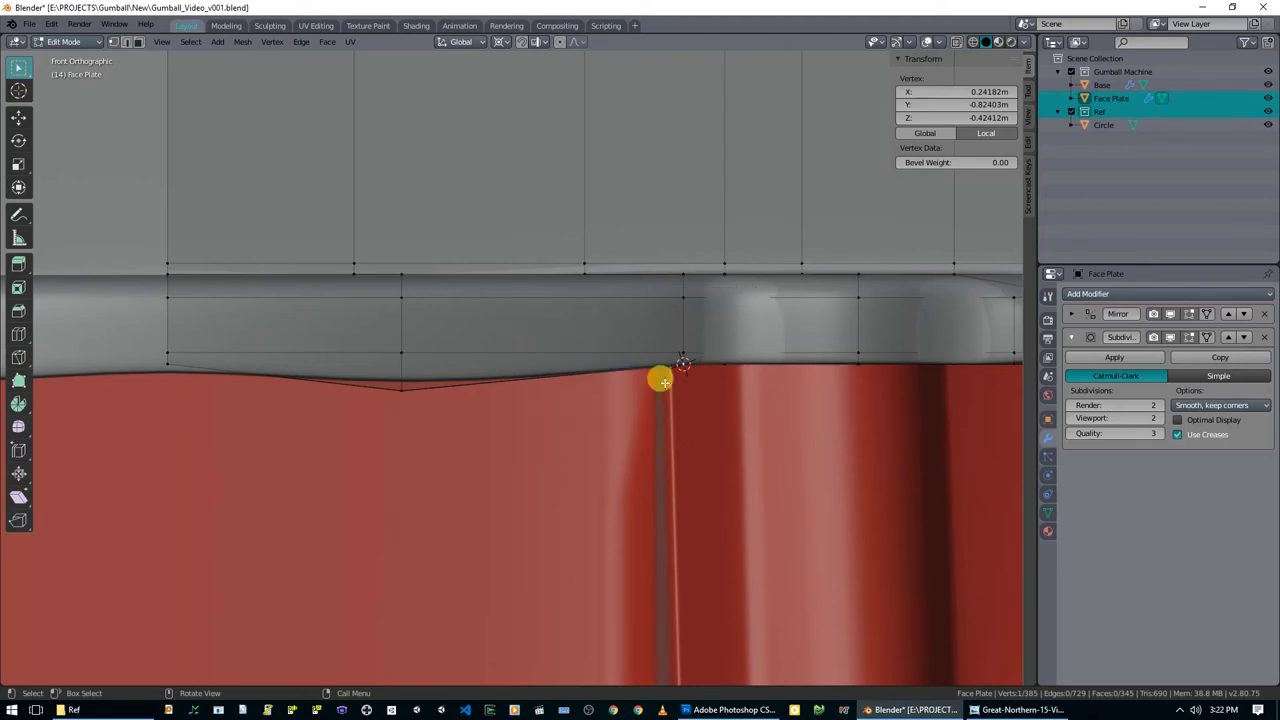
key("shift+s")
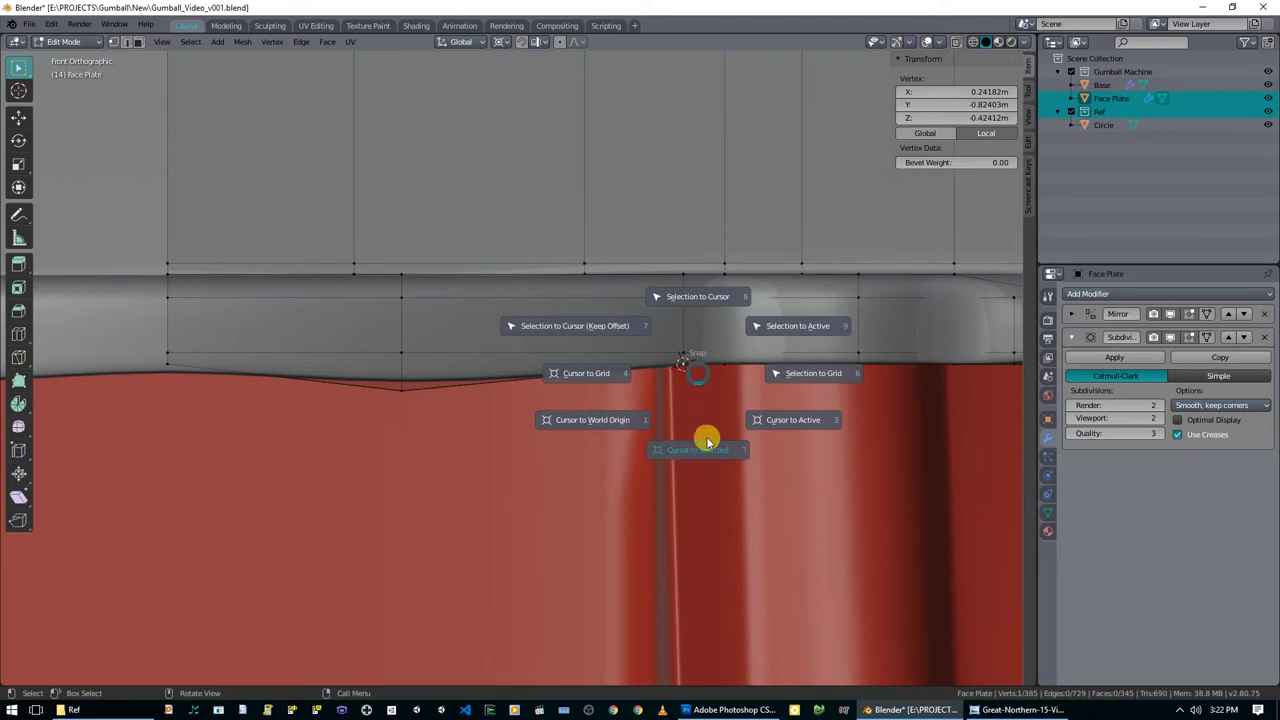
left_click(700, 403)
right_click(696, 391)
key("shift+s")
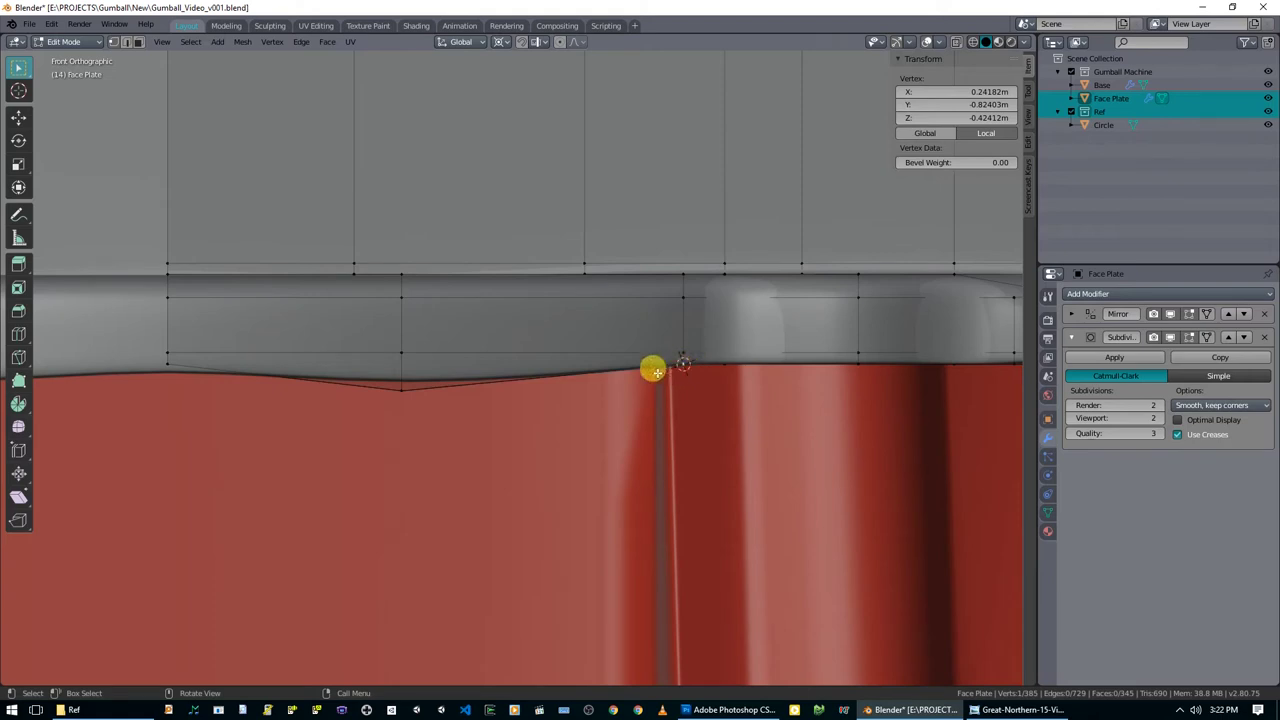
Select the sagging vertices across the lip's underside and level them with the 3D cursor using a Z scale of 0.
mouse_move(437, 360)
middle_mouse_down()
mouse_move(449, 340)
mouse_move(453, 378)
middle_mouse_up()
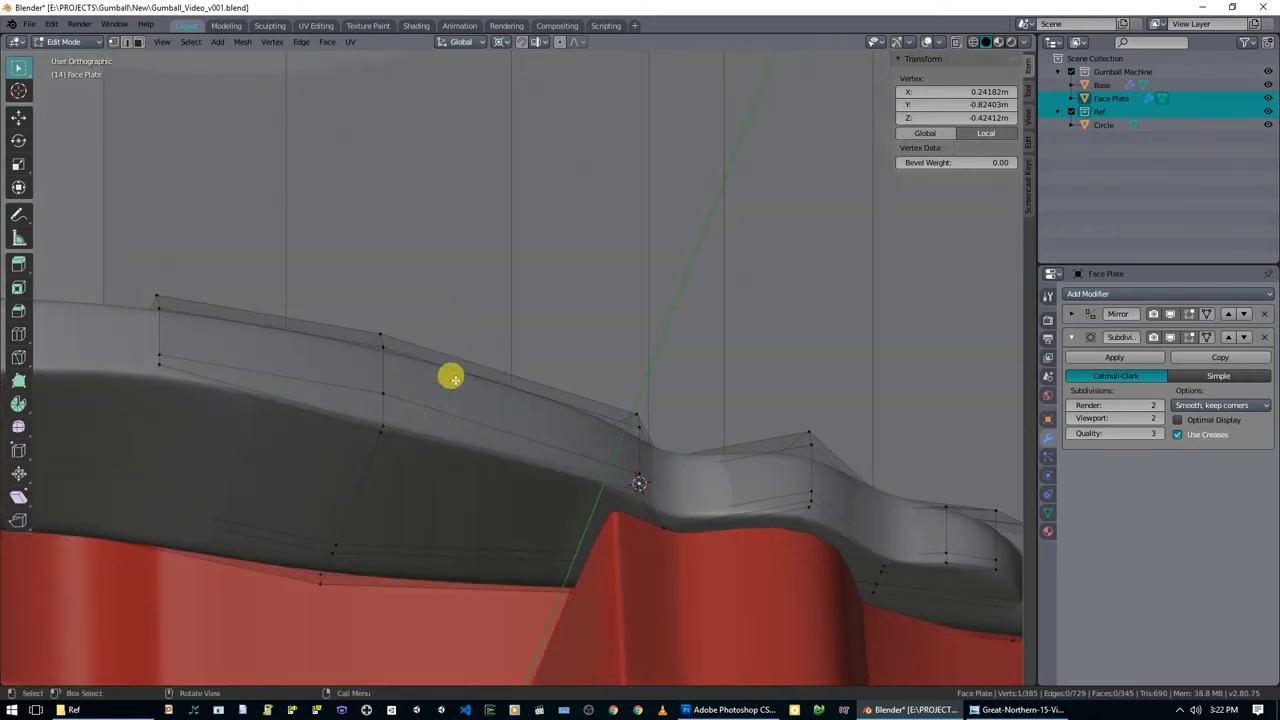
left_click(382, 429, "shift")
left_click(334, 552, "shift")
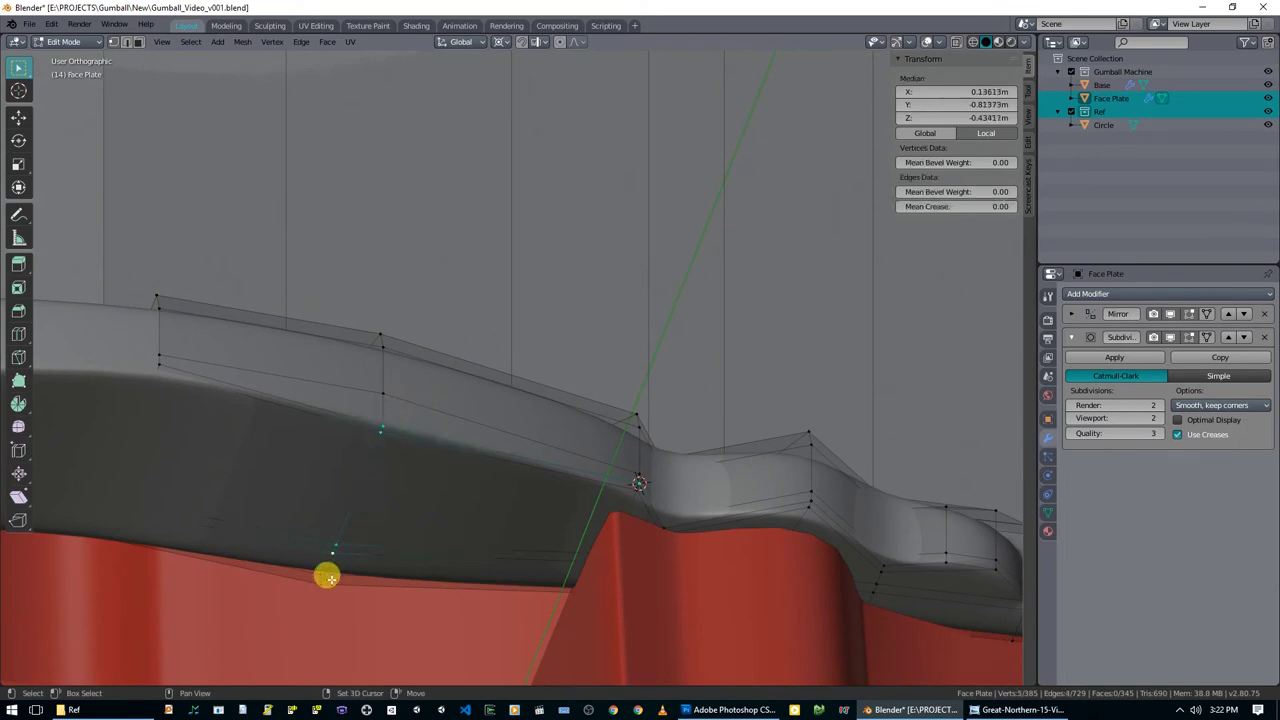
key("s")
key("z")
key("0")
key("Return")
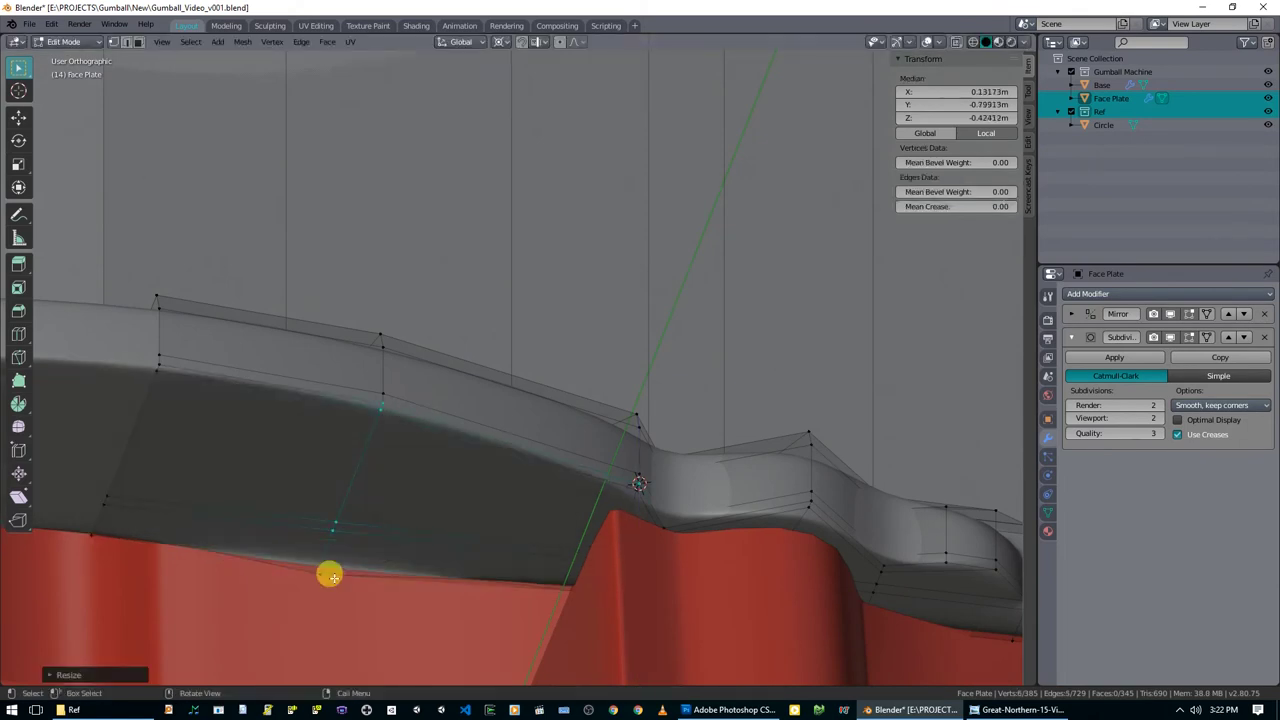
Isolate the face plate, level the sagging rear underside vertex with its neighbour through the 3D cursor, and leave the isolated view.
middle_click_drag(488, 550, 565, 500)
scroll(506, 537, "down", 5)
key("KP_Divide")
scroll(672, 404, "up", 5)
middle_click_drag(545, 425, 519, 419)
left_click(458, 484)
key("shift+s")
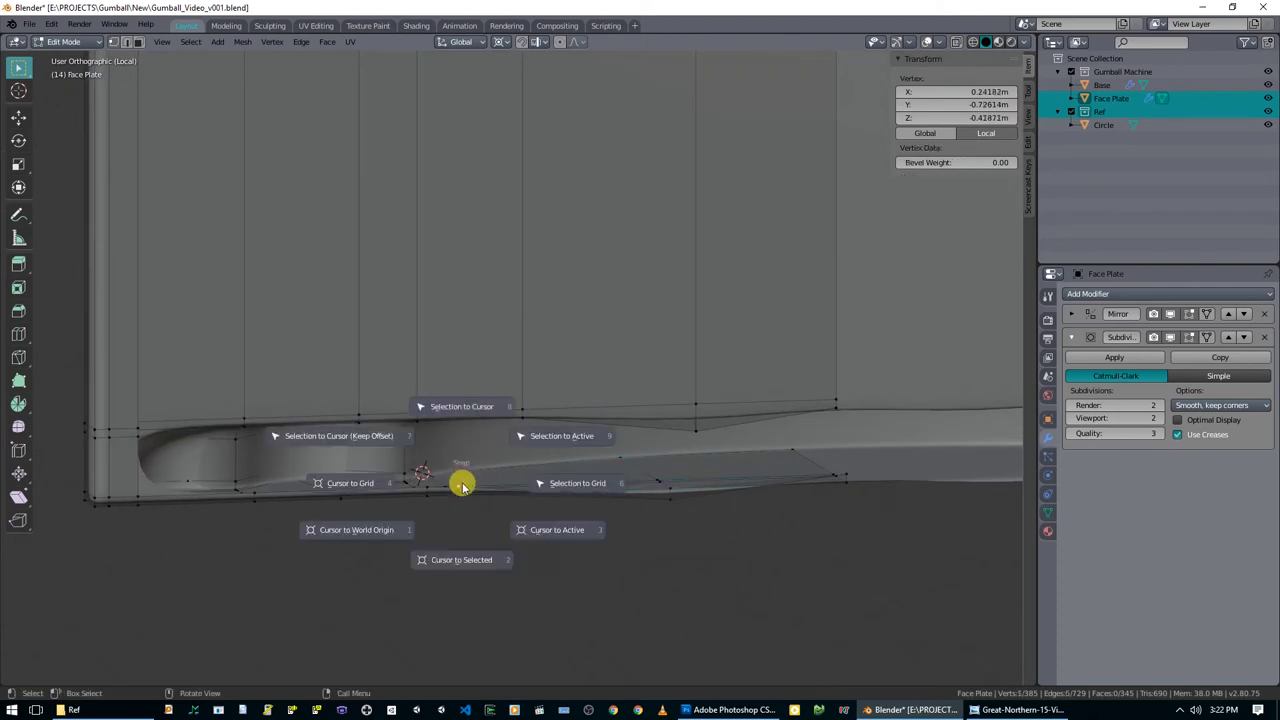
left_click(474, 563)
key("s")
left_click(680, 505)
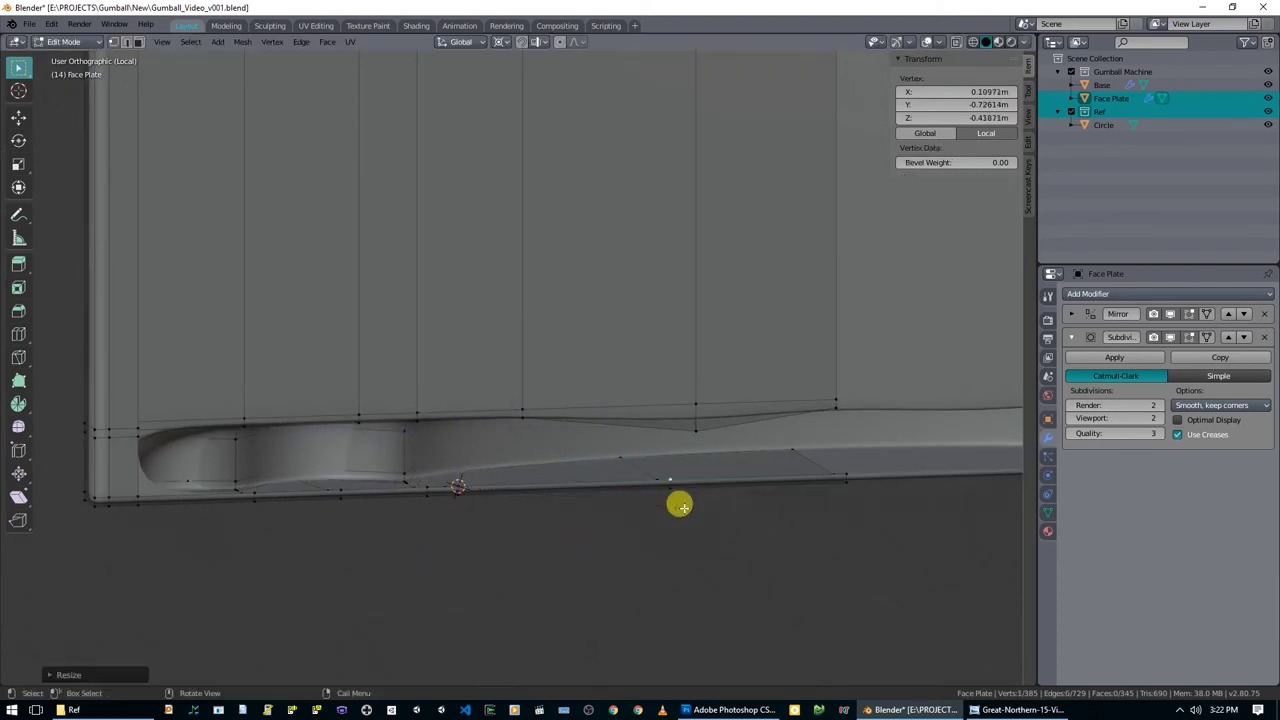
middle_click_drag(706, 517, 543, 483)
key("KP_Divide")
Check the straightened lower lip against the base in Object Mode, and return to Edit Mode.
key("Tab")
scroll(543, 483, "down", 4)
middle_click_drag(566, 214, 555, 282)
key("KP_1")
scroll(574, 216, "up", 2)
key("Tab")
scroll(420, 294, "up", 4)
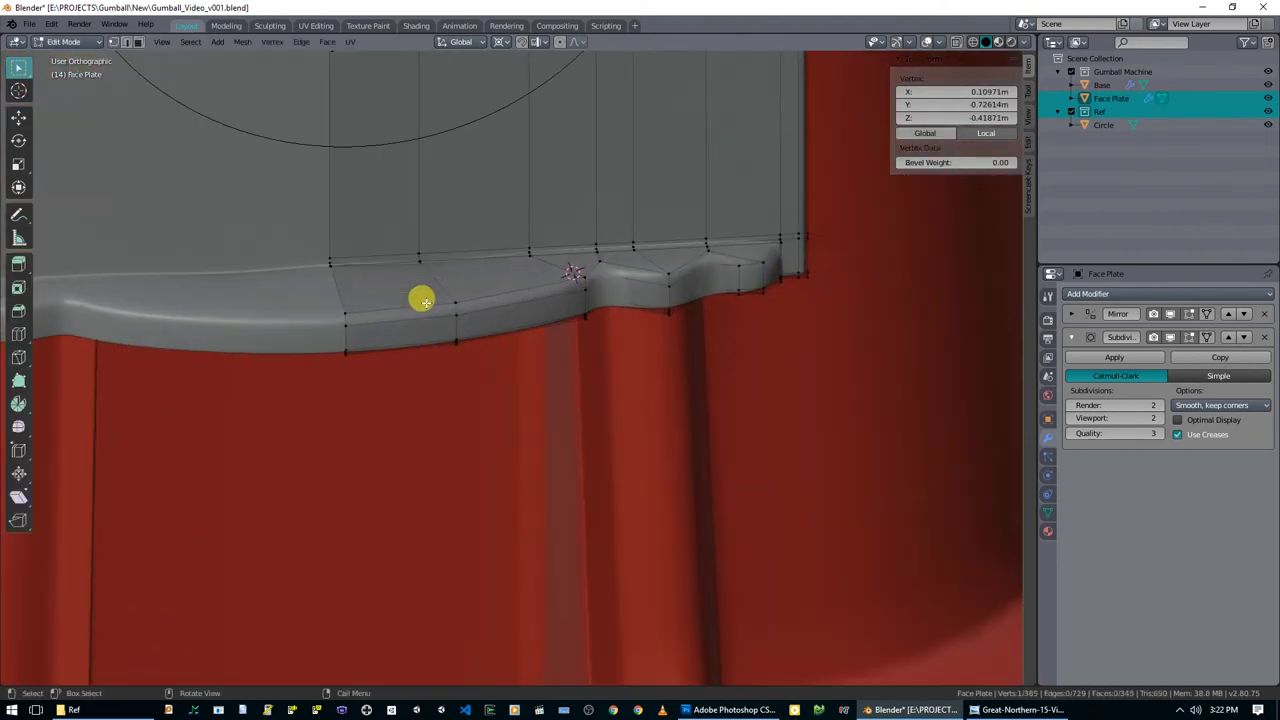
Snap the 3D cursor to the centre-line vertex on the inner edge of the lip's top surface.
middle_click_drag(300, 250, 540, 320)
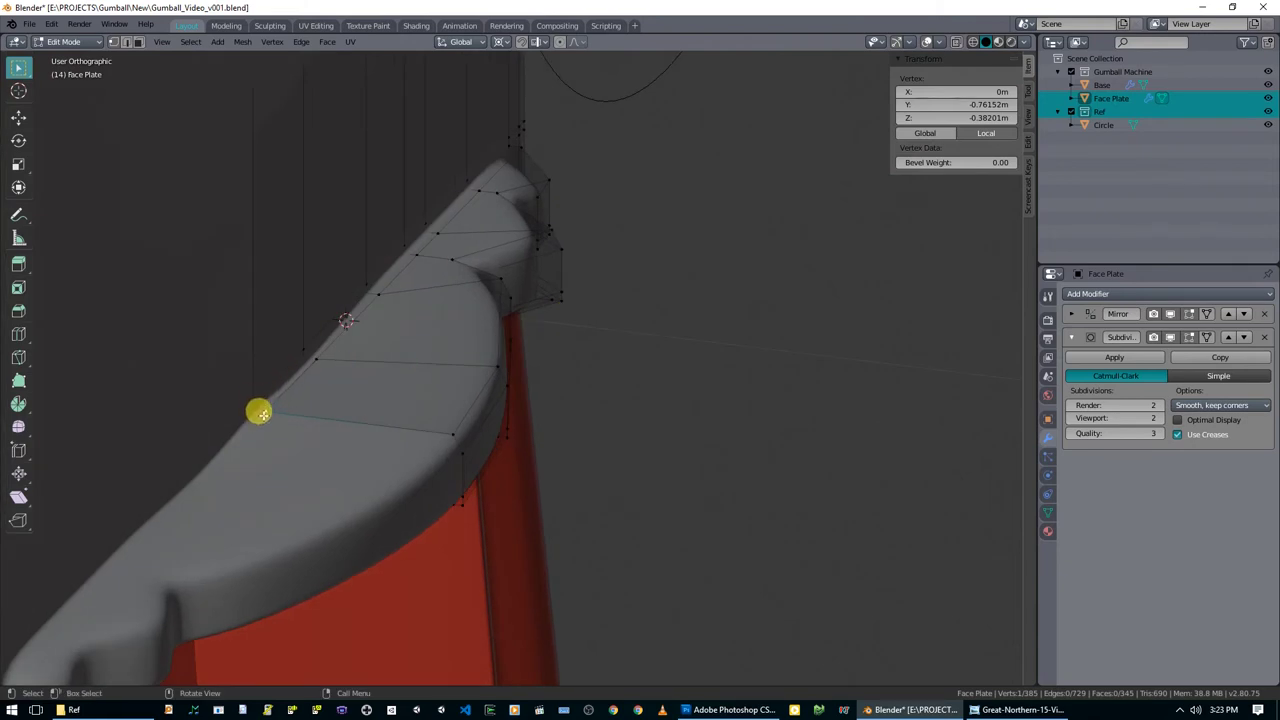
key("shift+s")
left_click(286, 490)
left_click(312, 359)
Inspect the vertices along the lip's inner edge in LookDev shading and again in solid shading.
key("z")
left_click(355, 398)
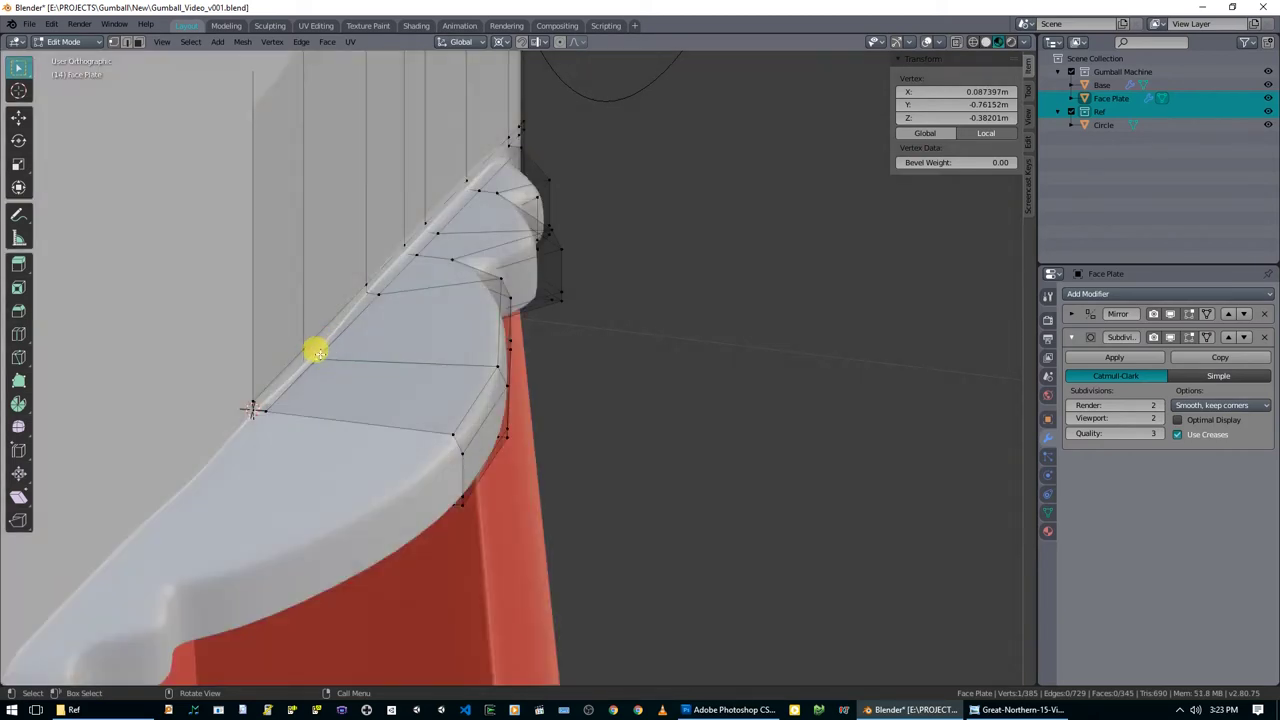
middle_click_drag(300, 362, 332, 377)
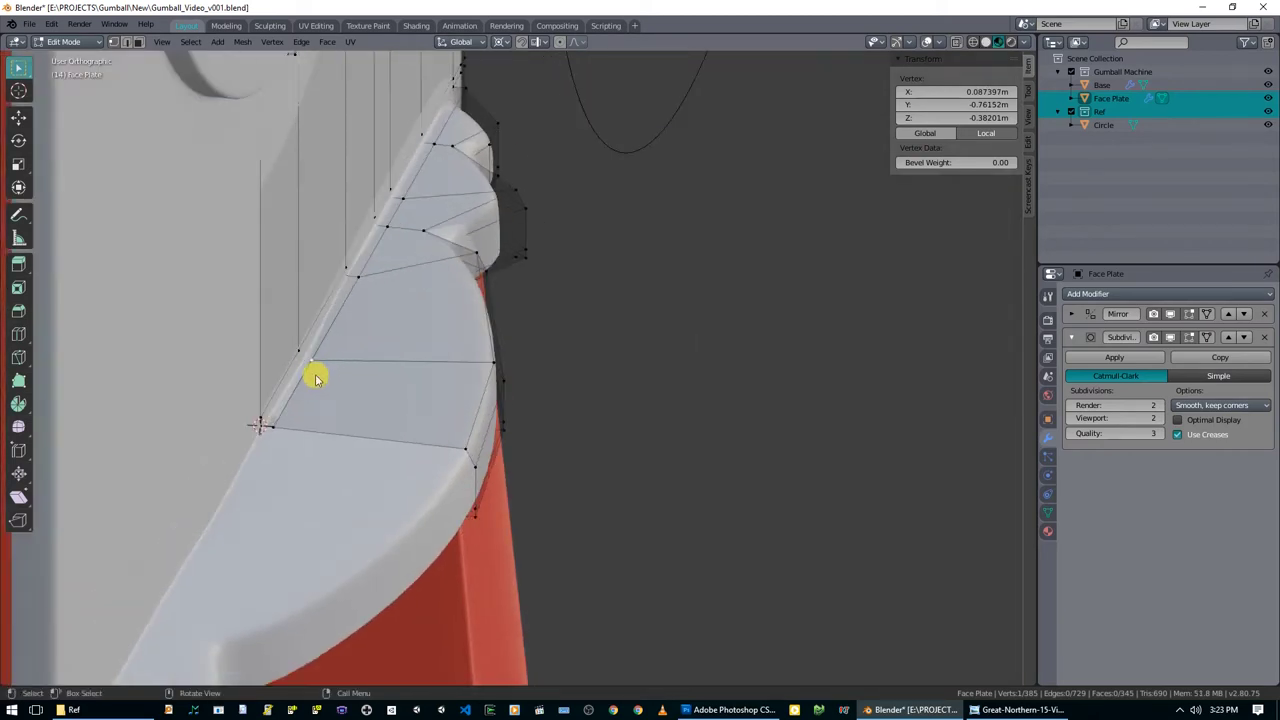
key("z")
left_click(400, 371)
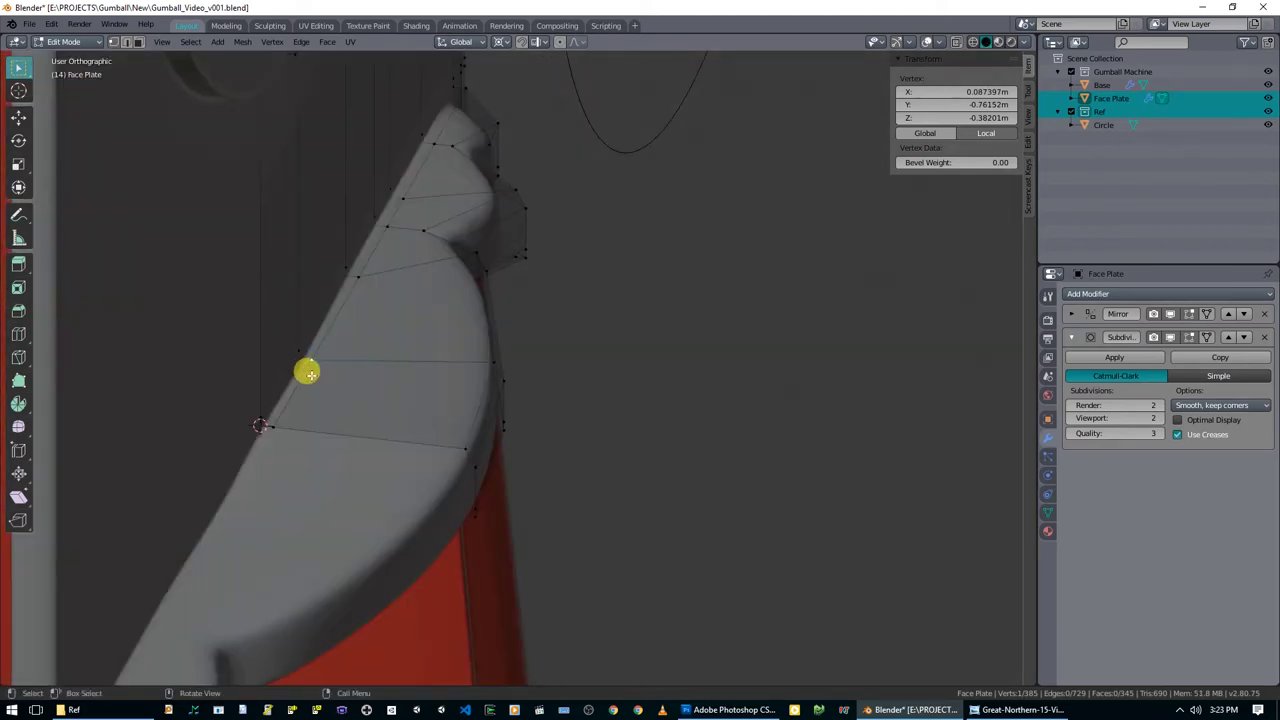
key("alt+a")
left_click(300, 355)
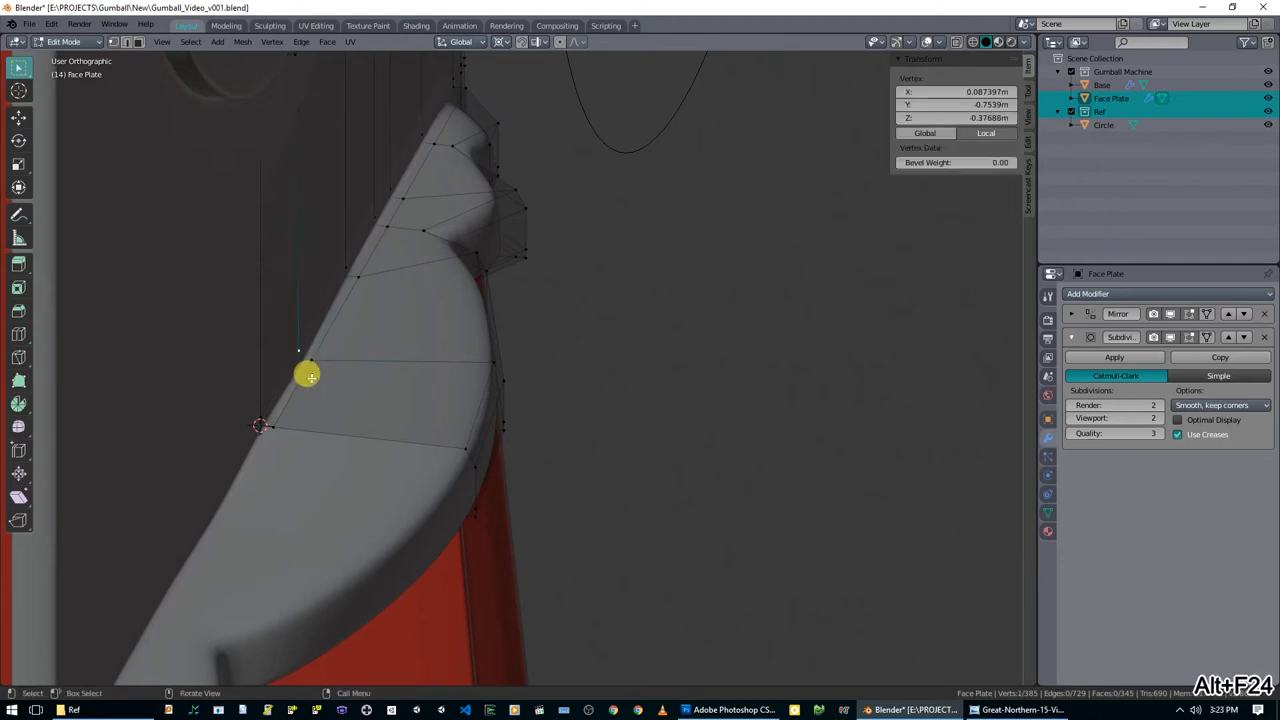
mouse_move(310, 380)
middle_mouse_down()
mouse_move(320, 374)
mouse_move(289, 371)
middle_mouse_up()
Using X-ray, level the hidden inner-edge vertex with the 3D cursor along Z, and return to Object Mode with X-ray off.
key("alt+z")
key("s")
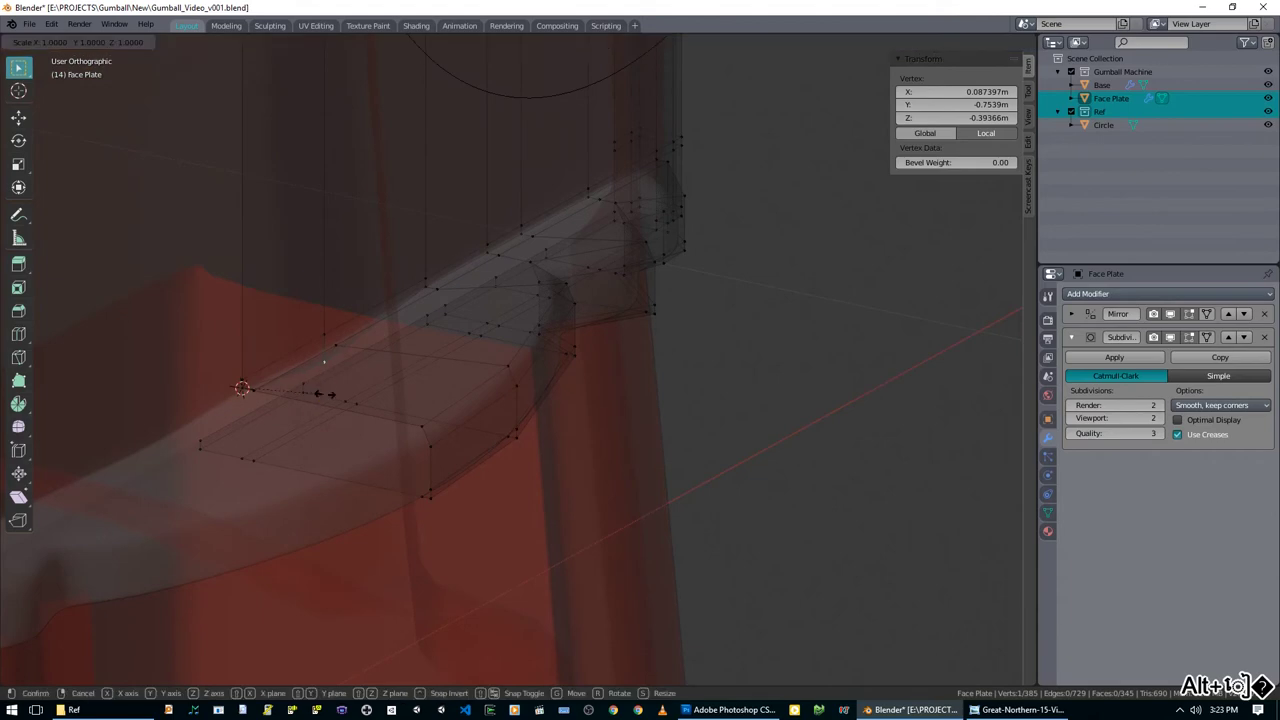
key("z")
key("Return")
key("alt+z")
middle_click_drag(469, 331, 414, 300)
key("alt+a")
key("Tab")
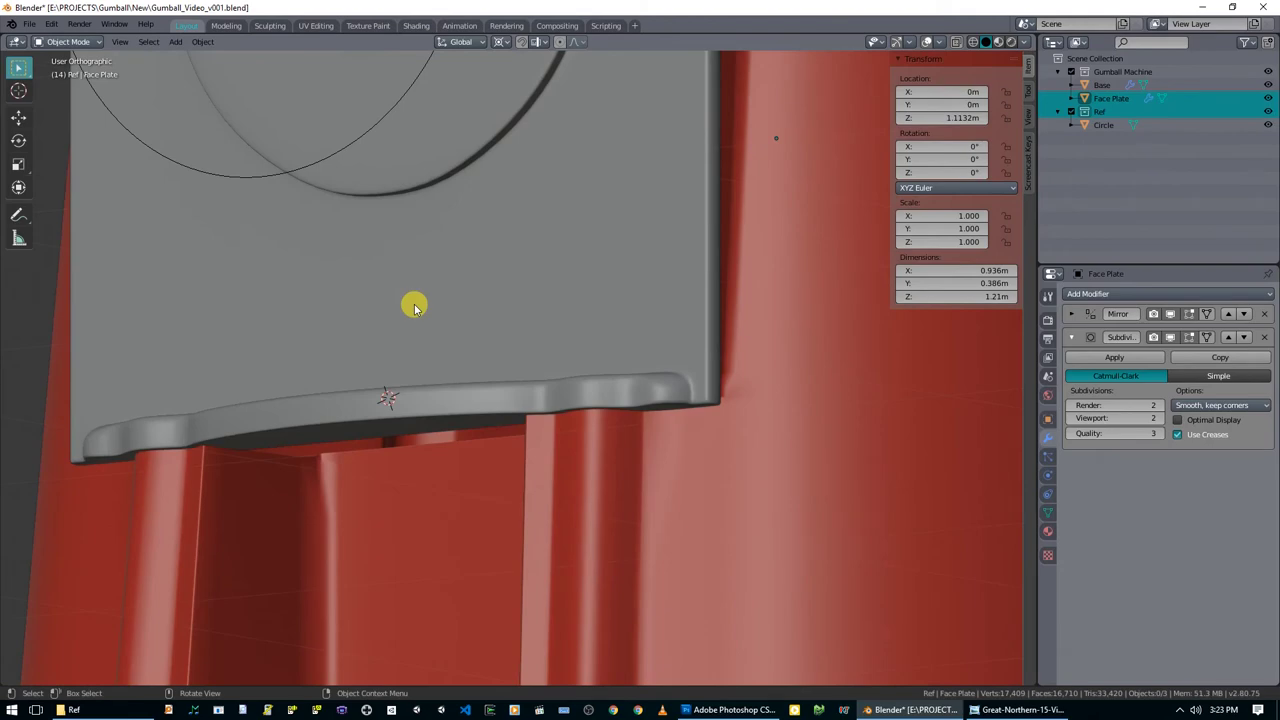
Review the face plate in Object Mode, return to the front view, and enter Edit Mode on the face plate.
middle_click_drag(569, 256, 478, 265)
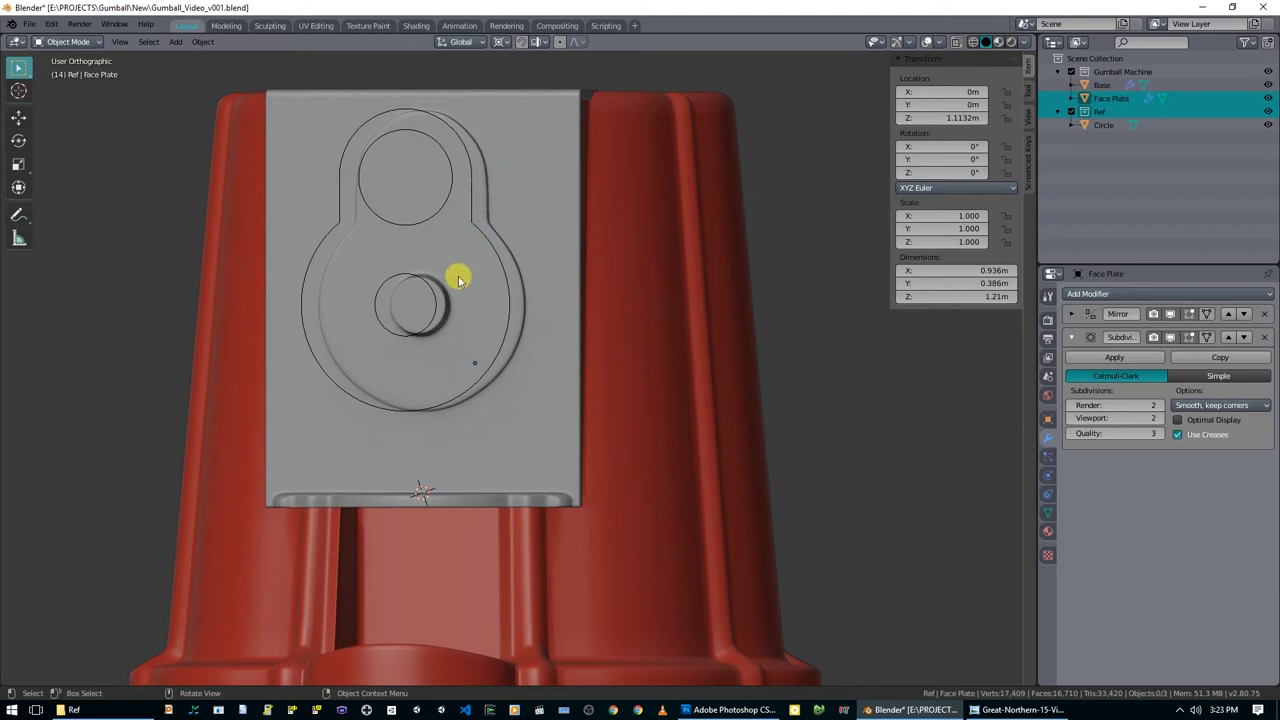
middle_click_drag(458, 280, 523, 280)
middle_click_drag(477, 400, 621, 418)
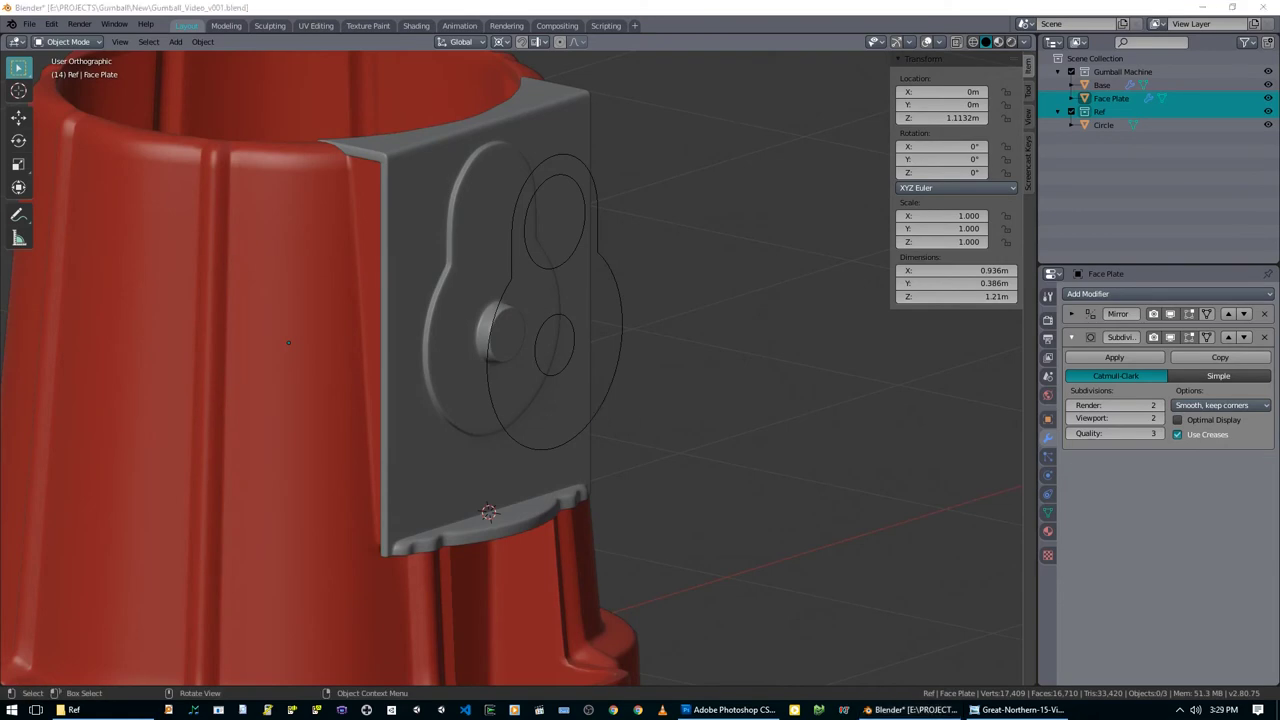
key("KP_1")
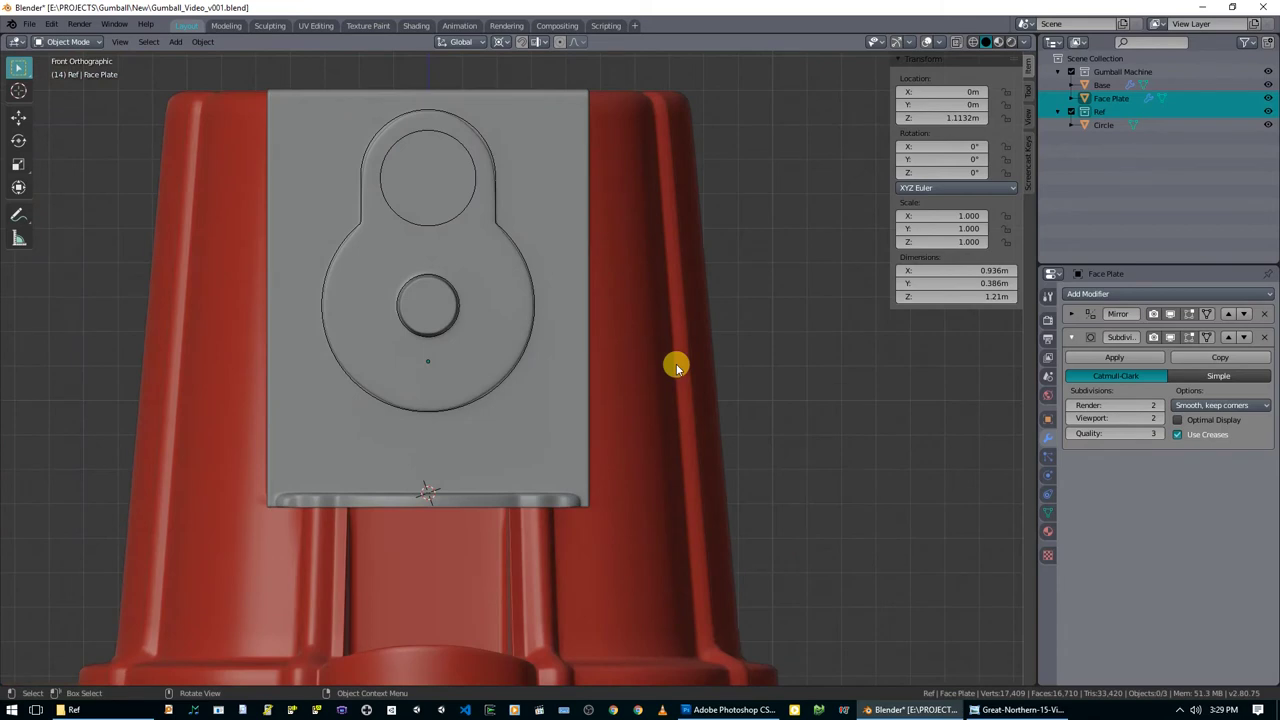
left_click(408, 285)
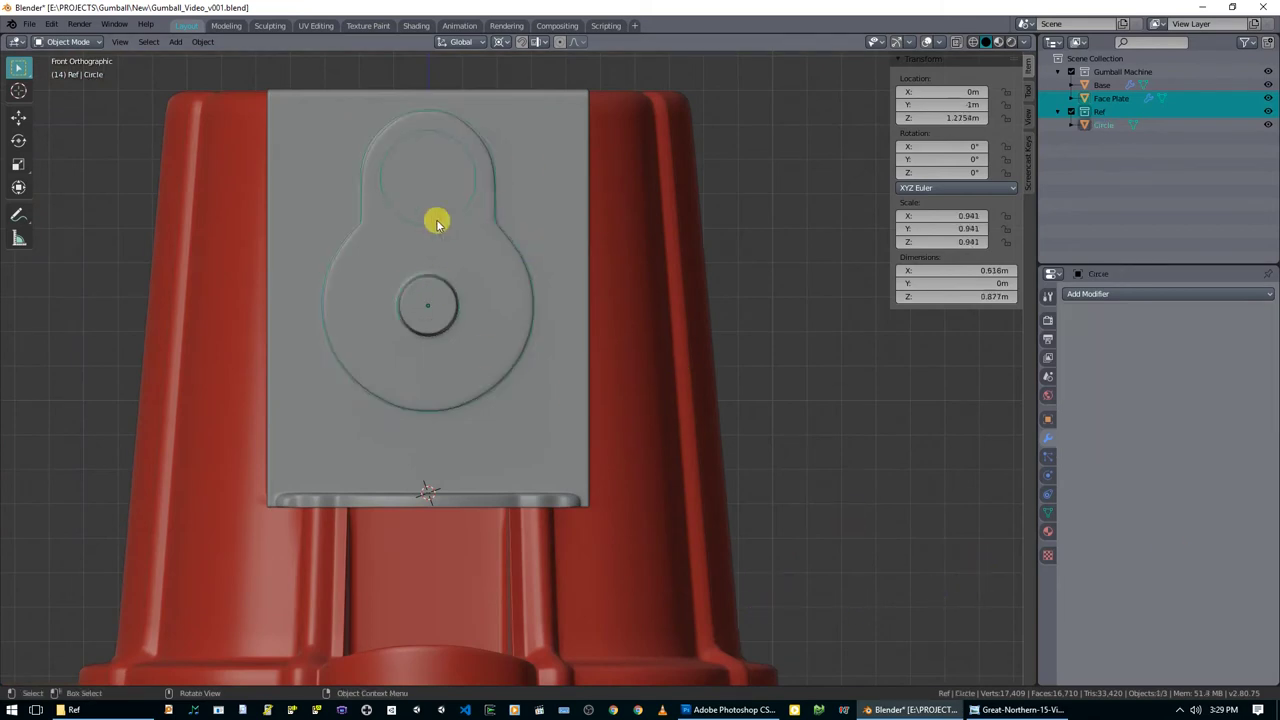
middle_click_drag(501, 247, 546, 349, "shift")
scroll(546, 349, "up", 3)
left_click(556, 324)
key("Tab")
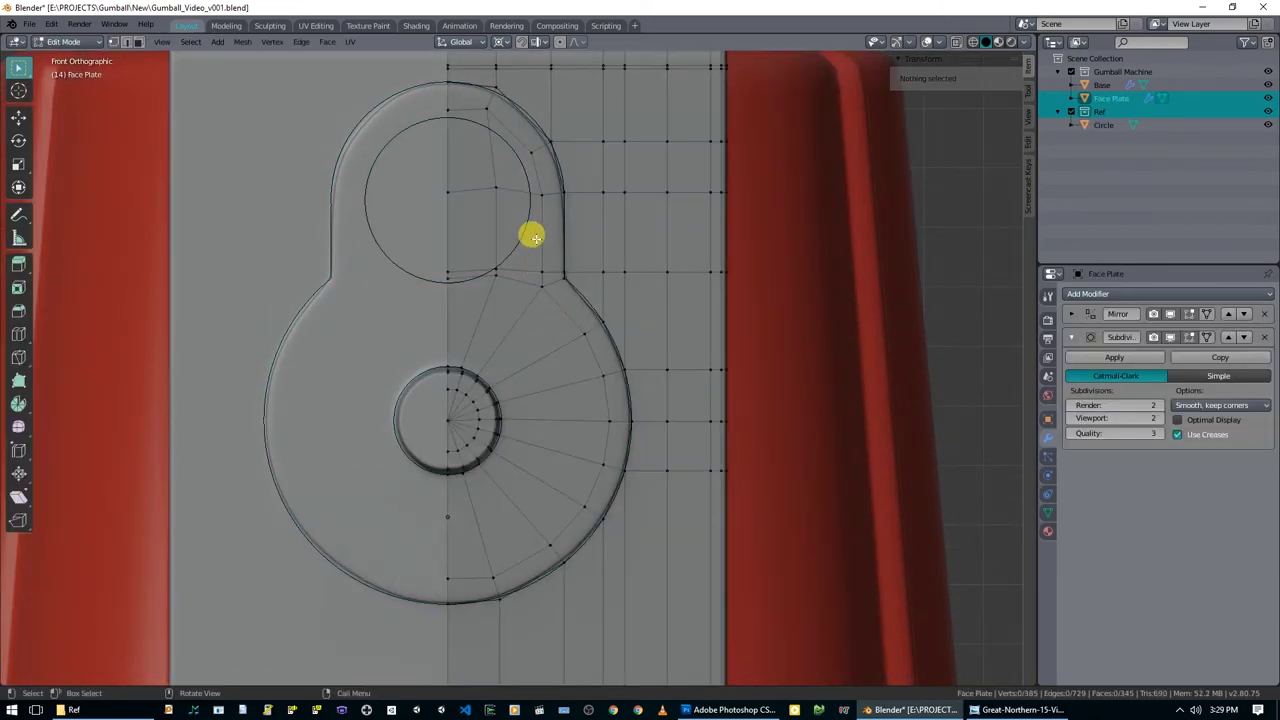
Delete the three mesh vertices inside the upper reference circle to open a hole in the raised panel.
scroll(563, 357, "up", 3)
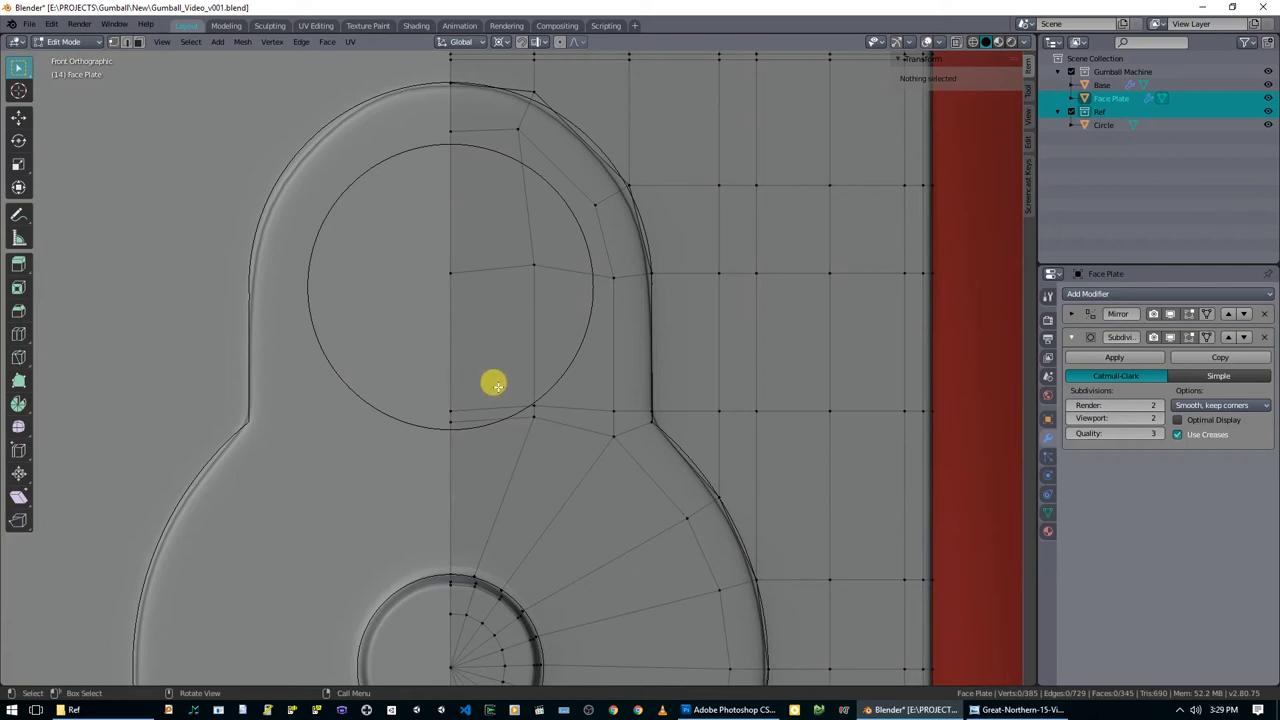
left_click(450, 409)
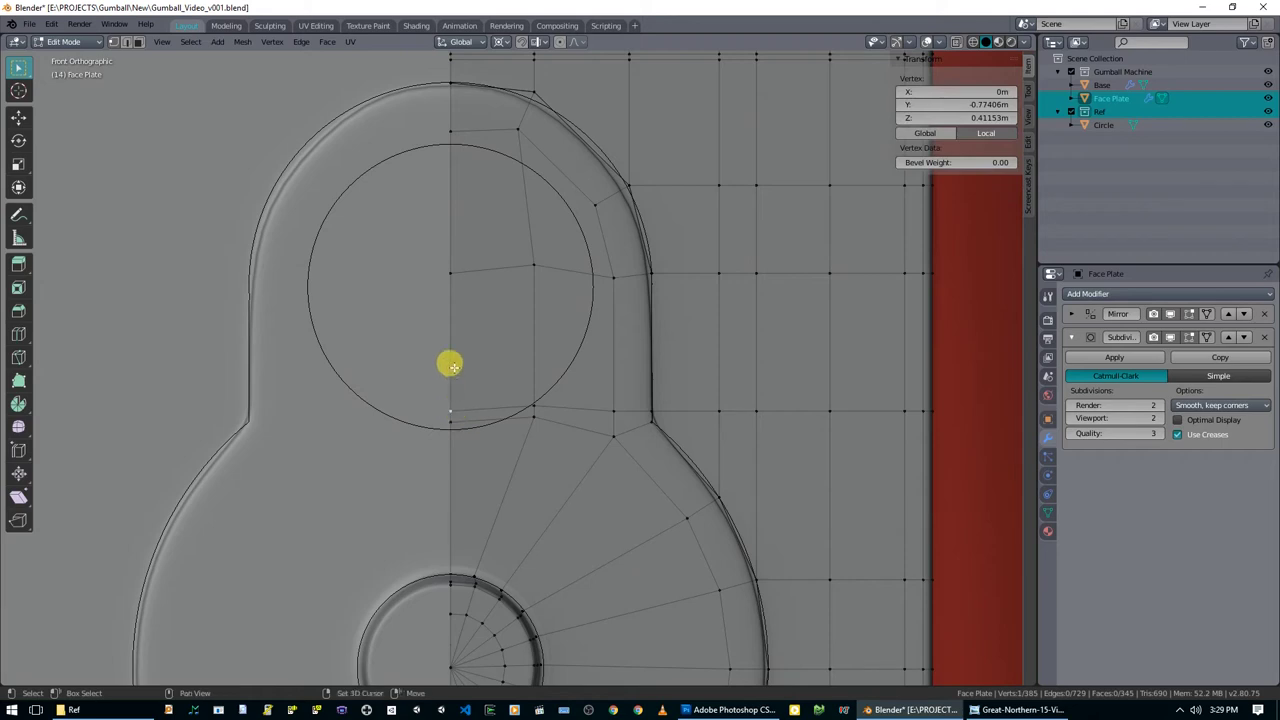
left_click(450, 273, "shift")
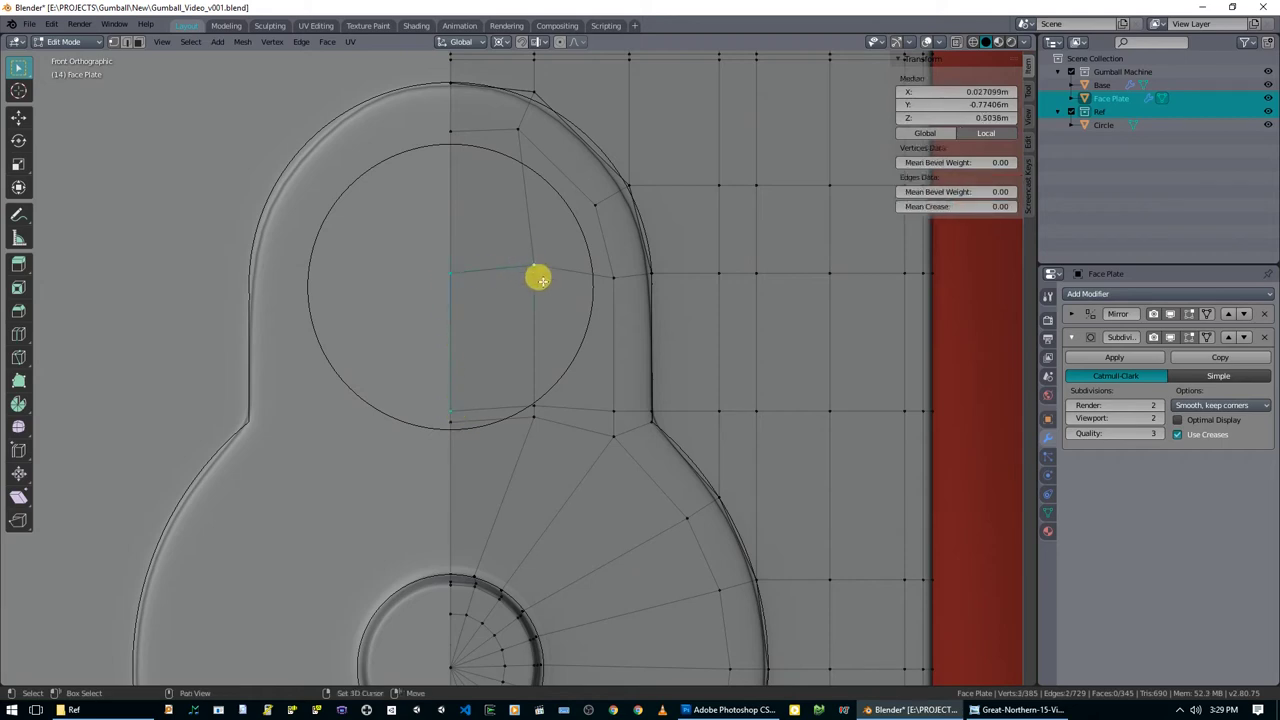
right_click(540, 281)
left_click(537, 286)
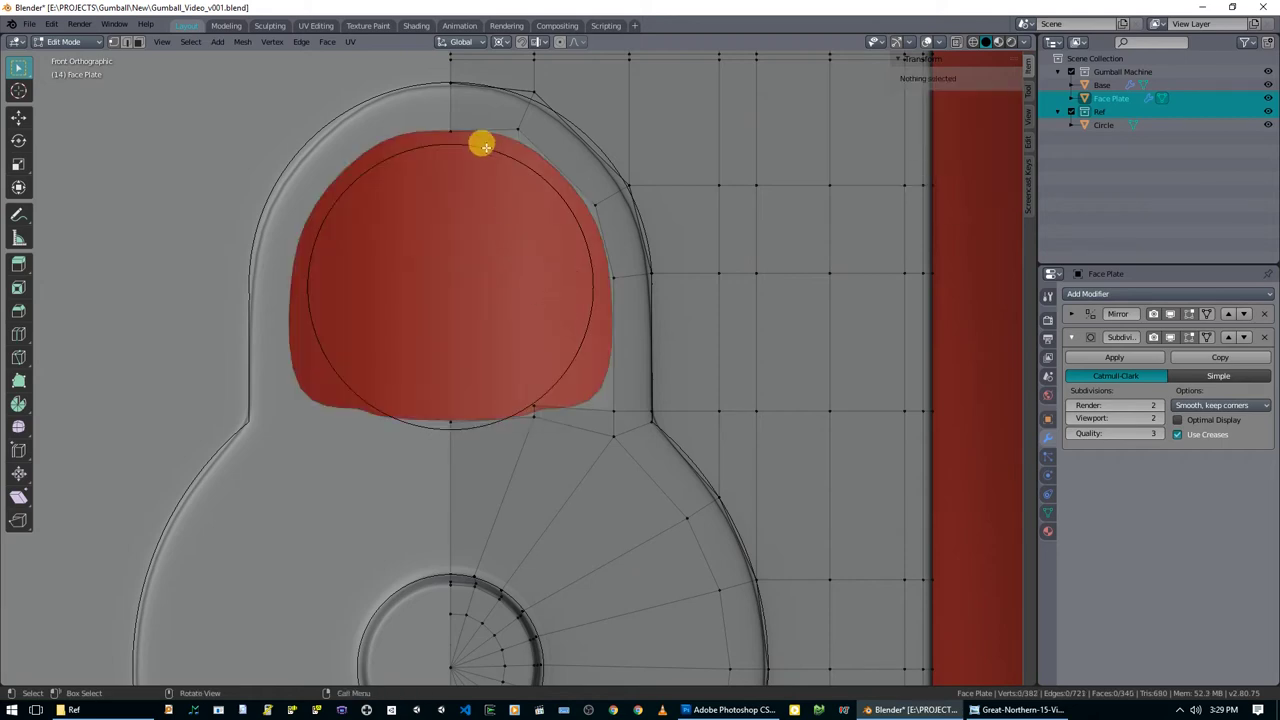
Lower the hole's top centre-line vertex along Z onto the upper reference circle.
left_click(456, 131)
scroll(483, 160, "up", 2)
key("g")
key("y")
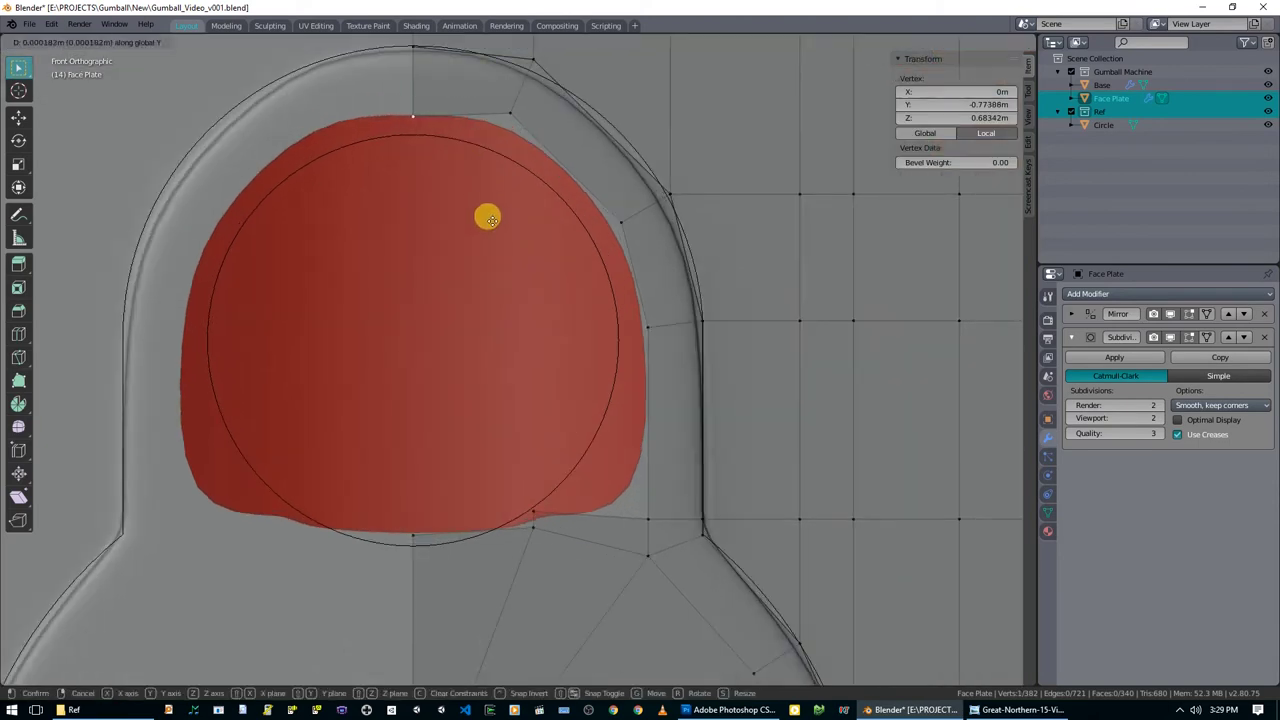
key("z")
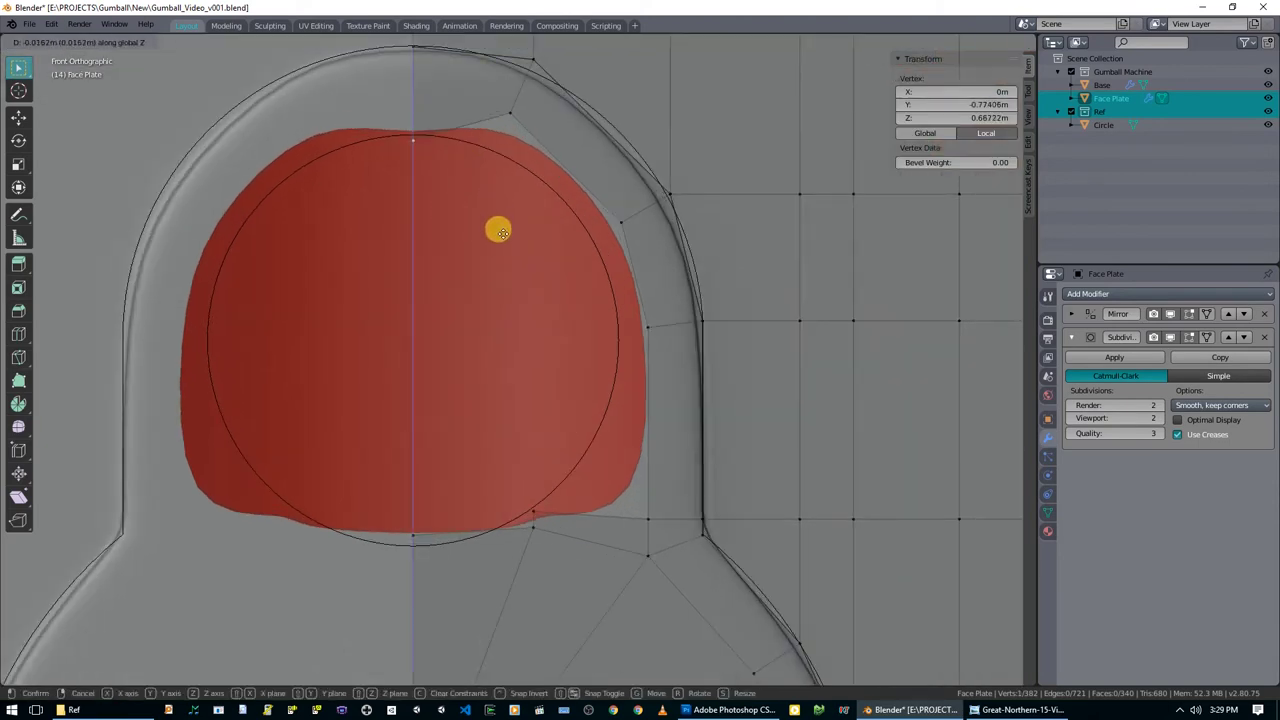
left_click(506, 228)
Move the three vertices along the hole's upper right side onto the reference circle.
left_click(509, 114)
key("g")
key("z")
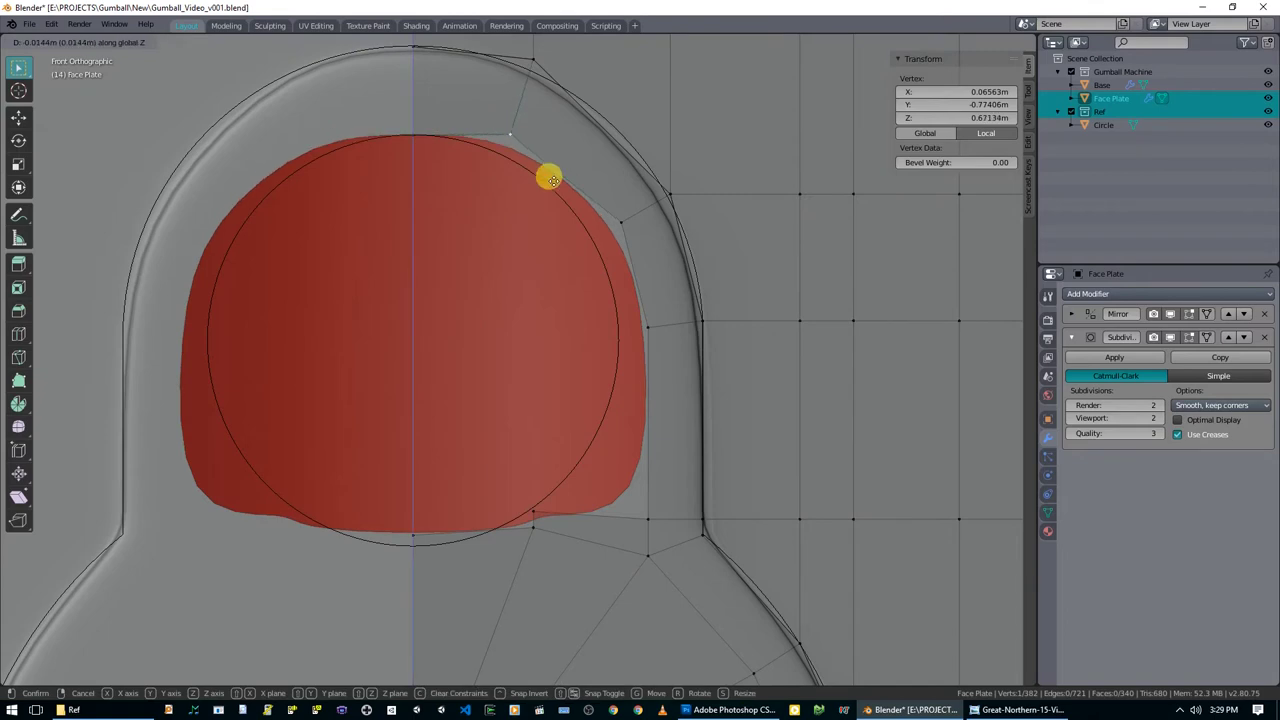
key("g")
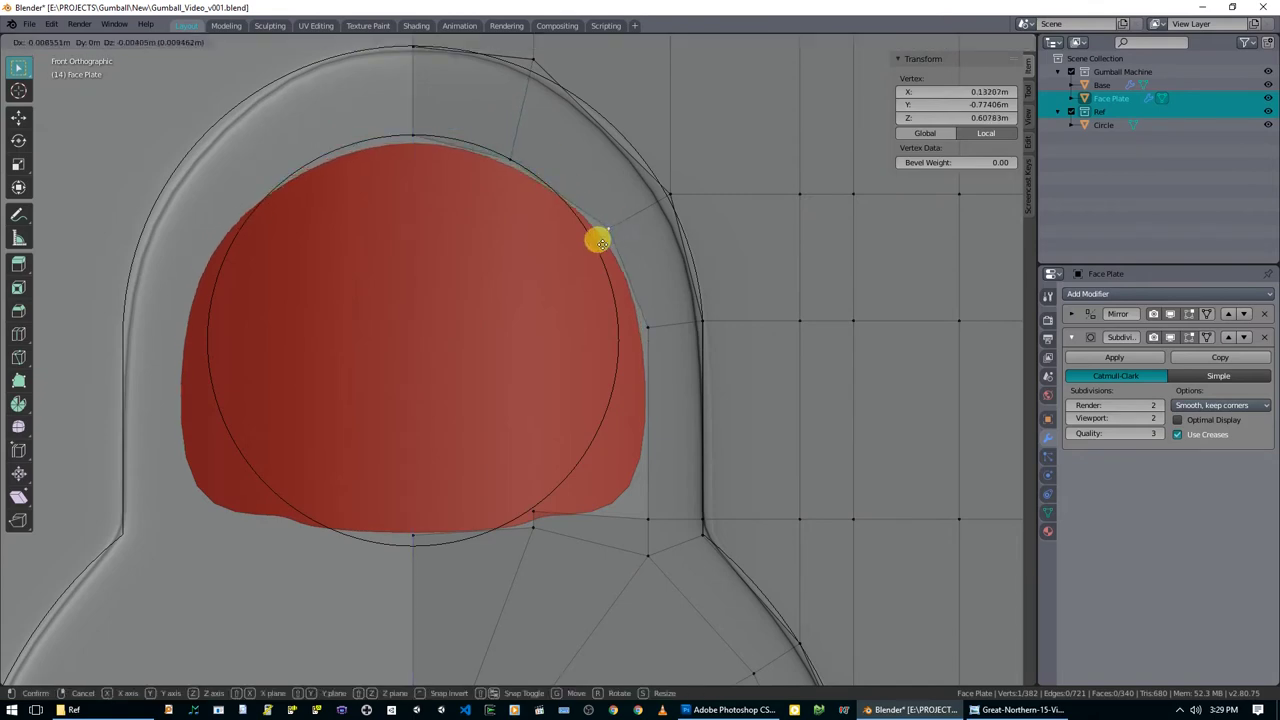
left_click(536, 166)
key("g")
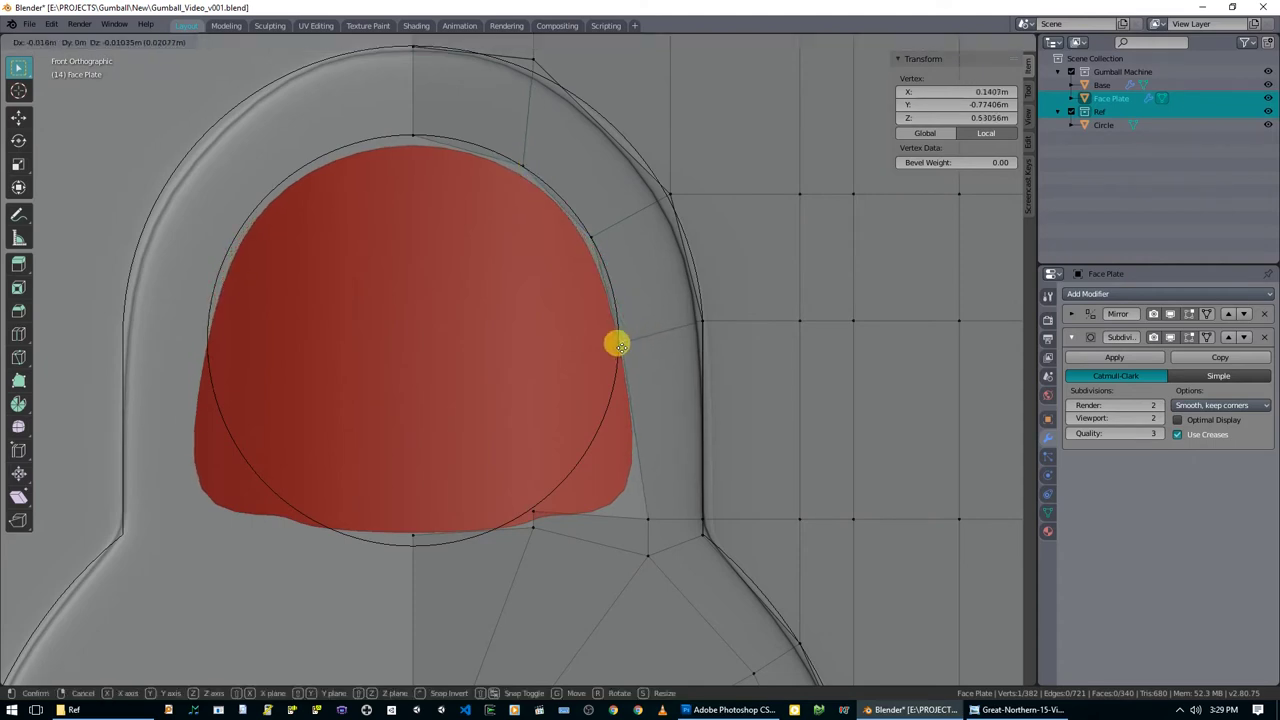
left_click(614, 342)
Fit the hole's lower vertices to the reference circle, including the bottom one on the centre line.
middle_click_drag(638, 401, 622, 326, "shift")
key("g")
left_click(580, 361)
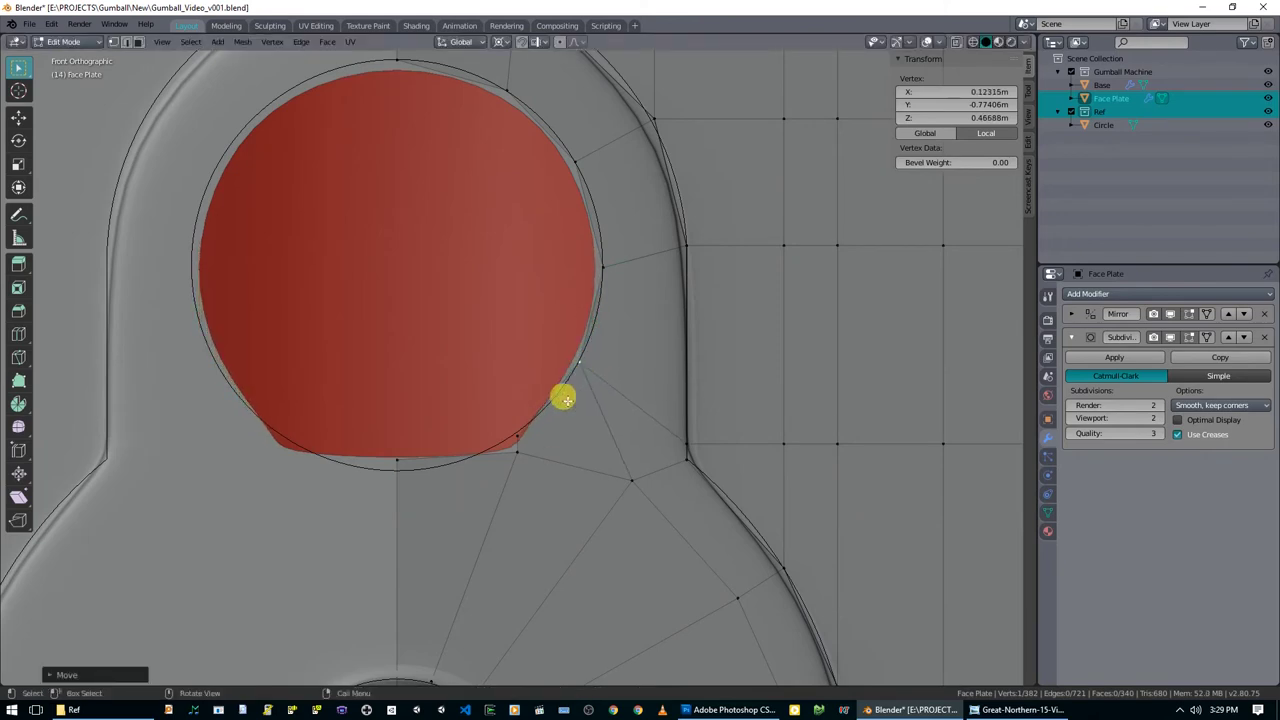
key("g")
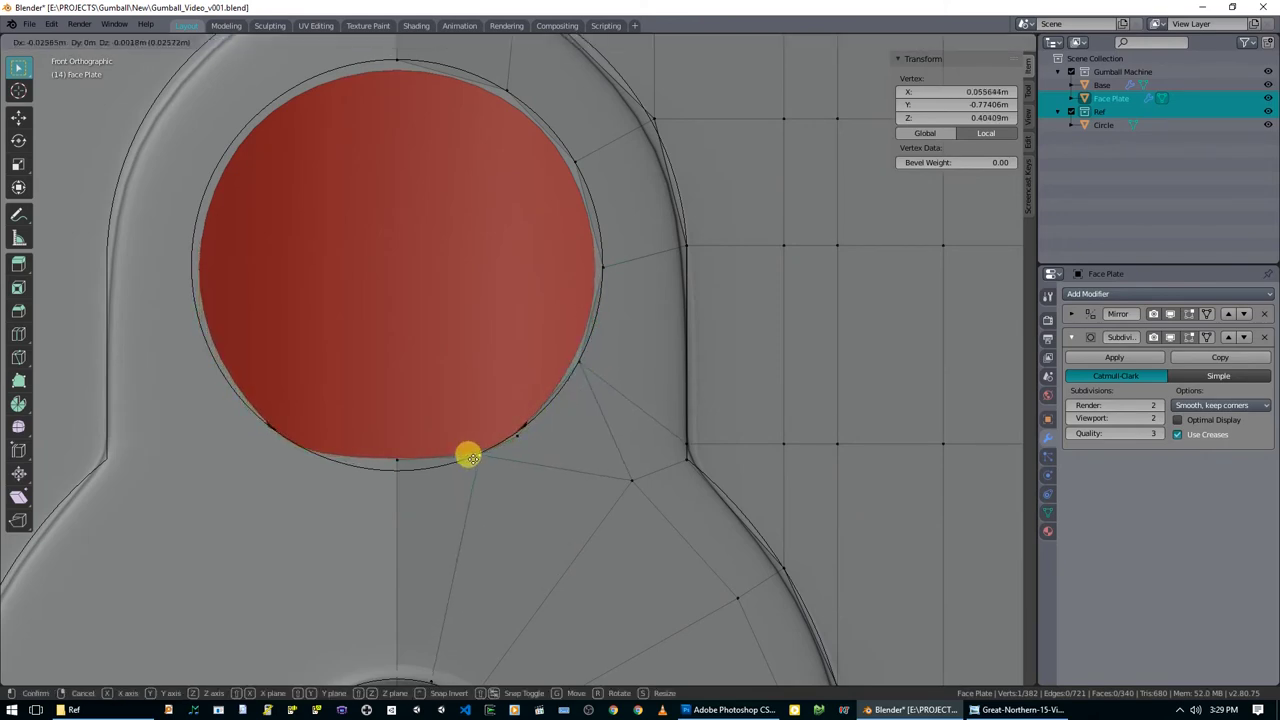
left_click(468, 452)
left_click(404, 459)
key("g")
left_click(397, 474)
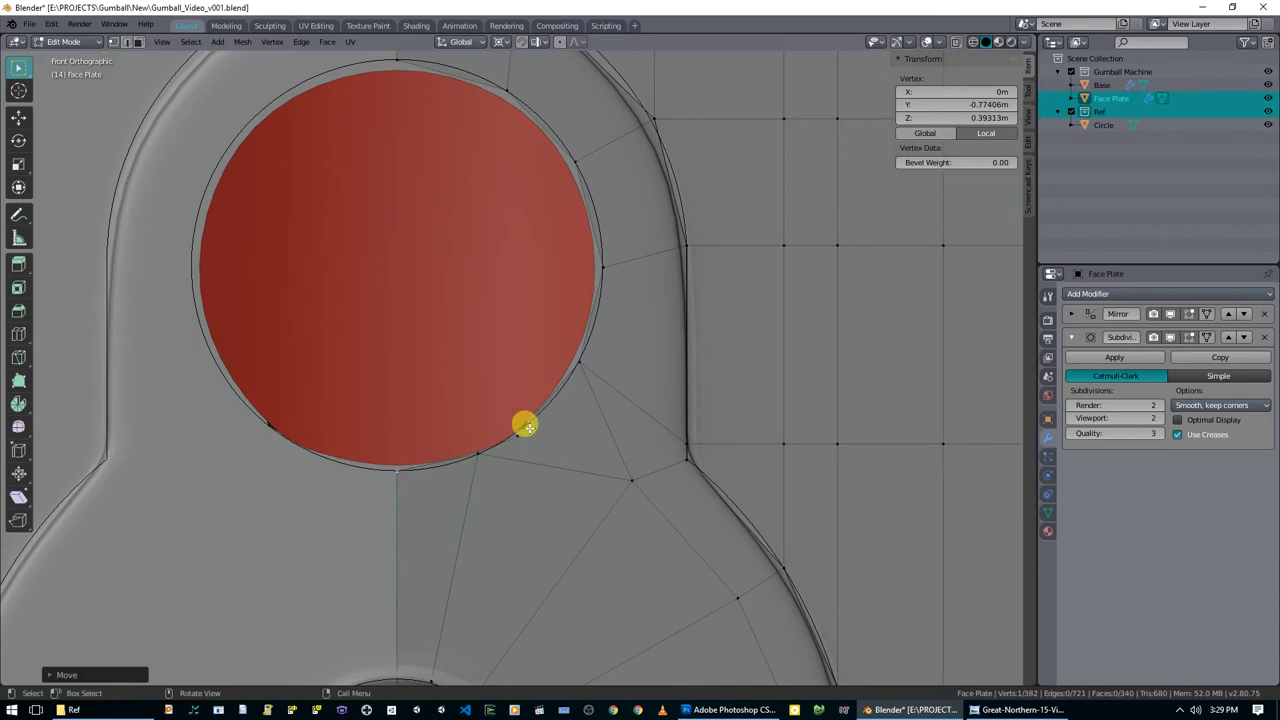
Reposition the remaining vertex on the hole's lower right arc and adjust its neighbour above to follow the reference circle.
left_click(549, 416)
left_click(525, 427)
key("g")
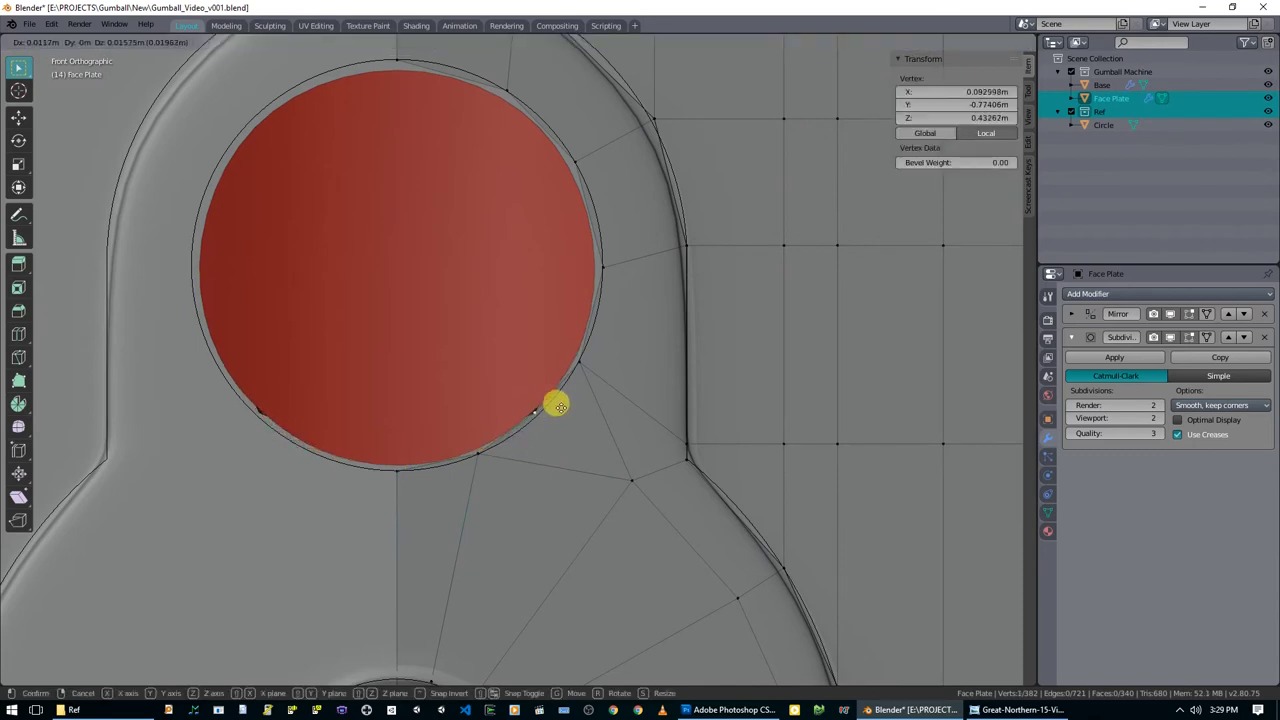
left_click(578, 363)
key("g")
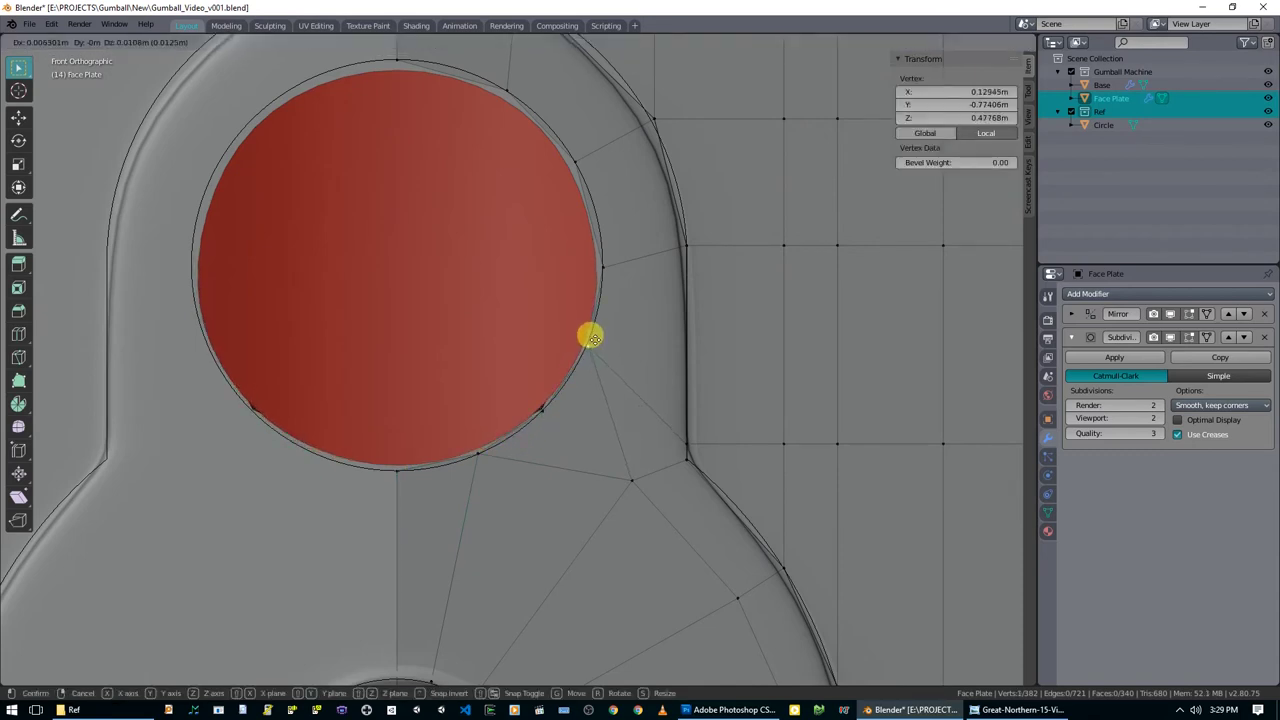
left_click(586, 340)
key("ctrl+z")
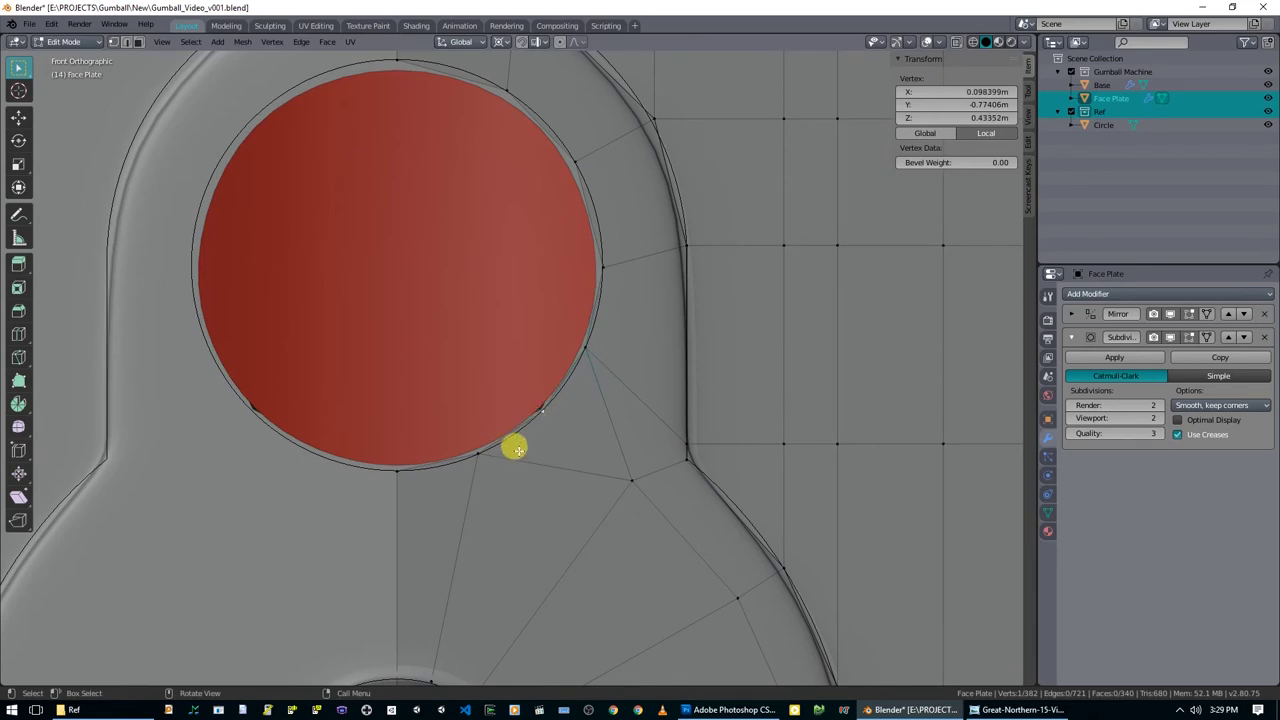
Knife an edge from the panel's inner corner vertex to the hole's lower right vertex, and dissolve the neighbouring diagonal edge above it.
scroll(538, 432, "down", 1)
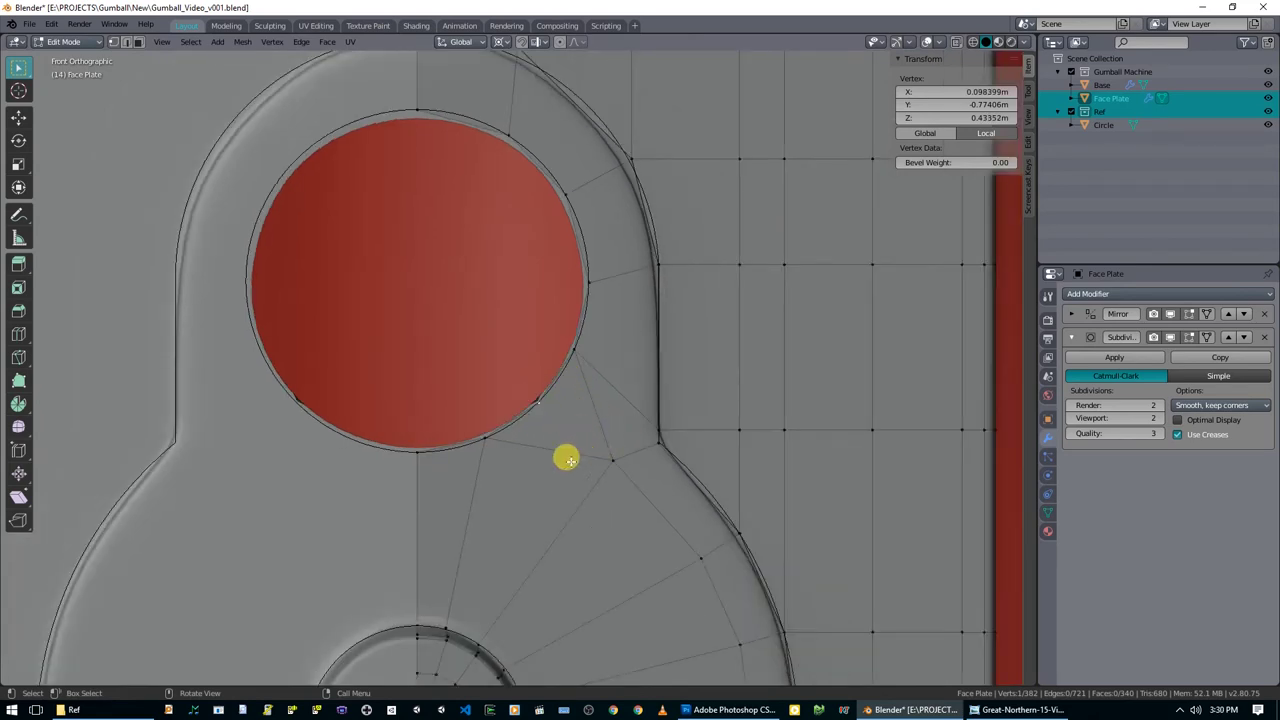
key("k")
left_click(613, 459)
left_click(540, 395)
key("Return")
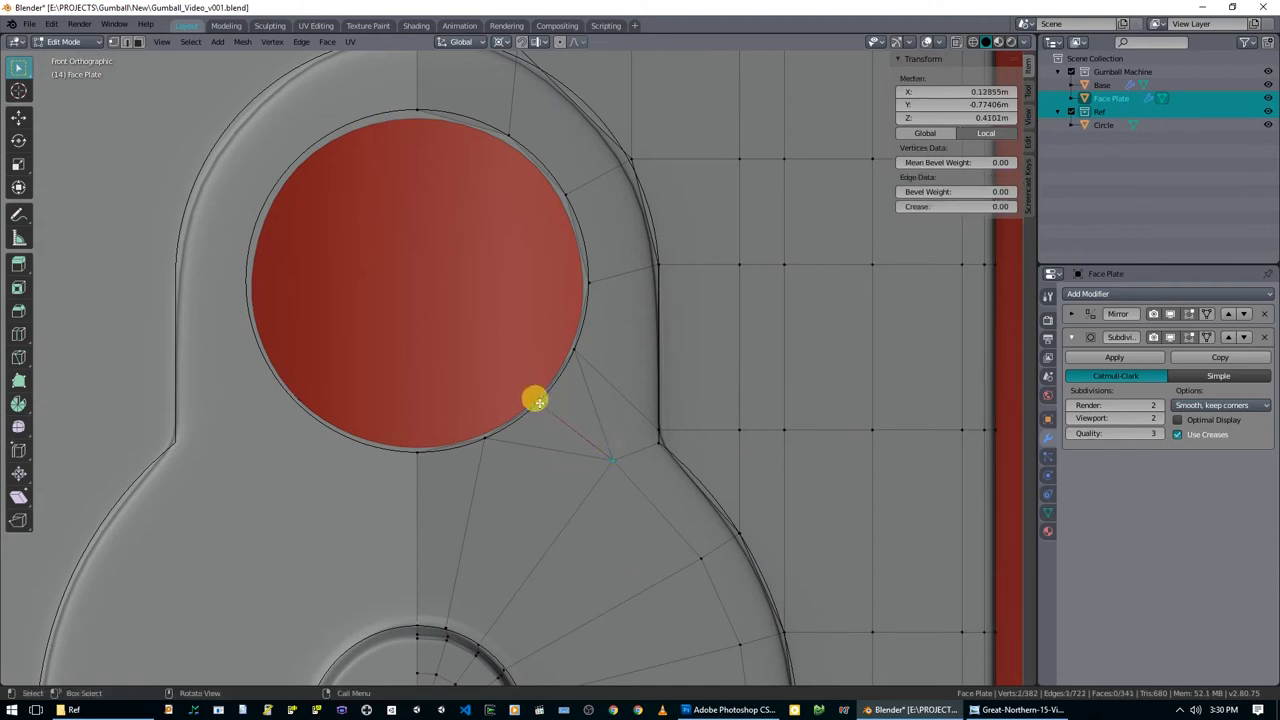
key("x")
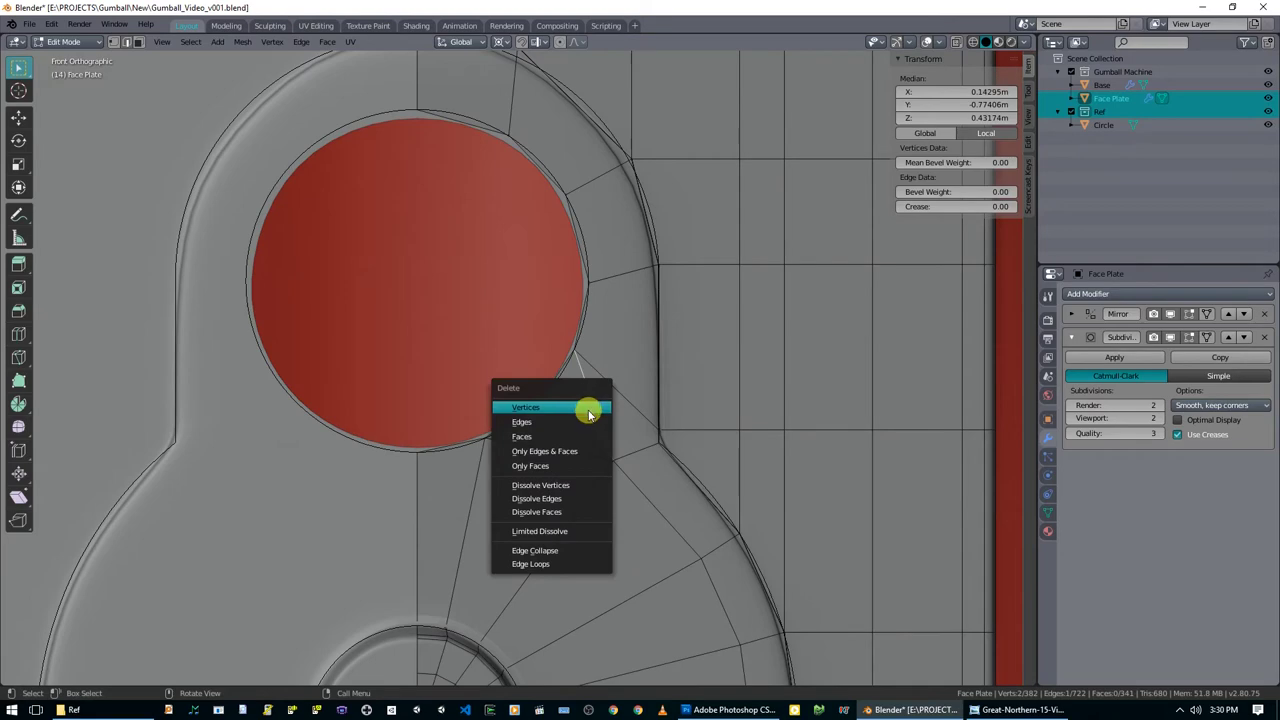
left_click(565, 491)
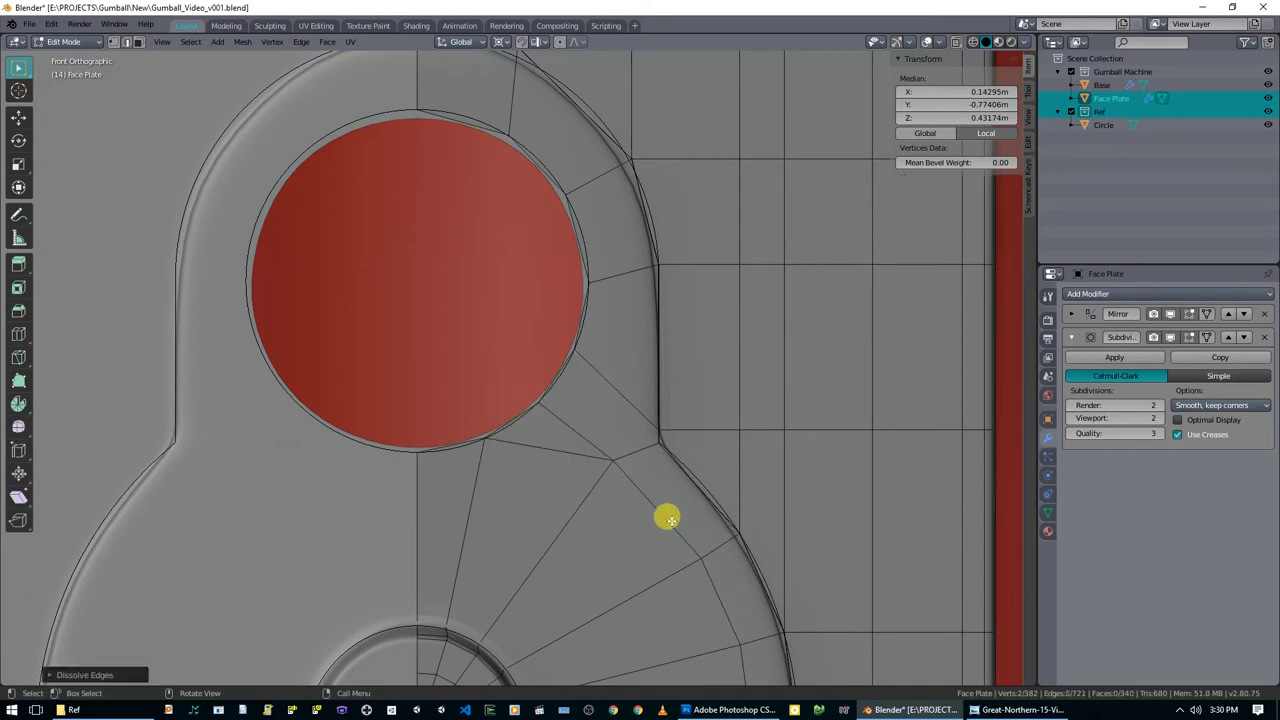
Examine the edge flow at the panel's inward corner, and undo the edge dissolve and the knife cut.
middle_click_drag(617, 429, 553, 474)
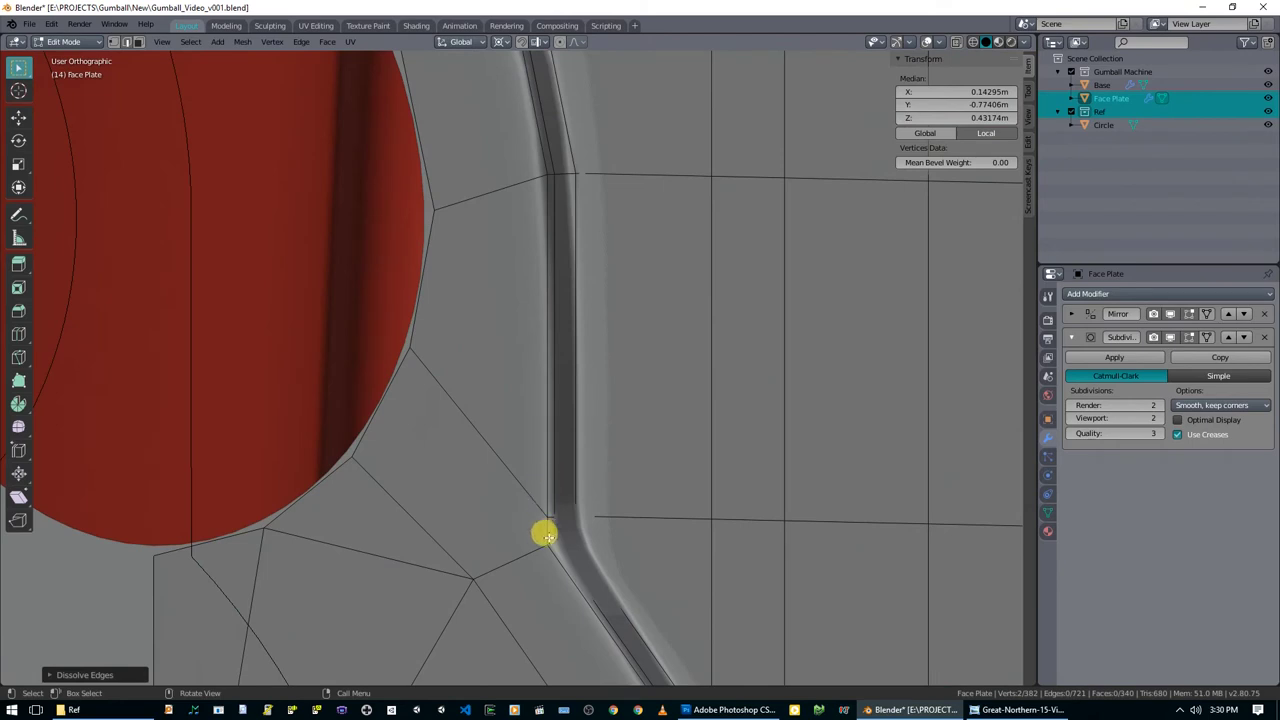
left_click(543, 526)
scroll(545, 532, "down", 2)
key("ctrl+Insert")
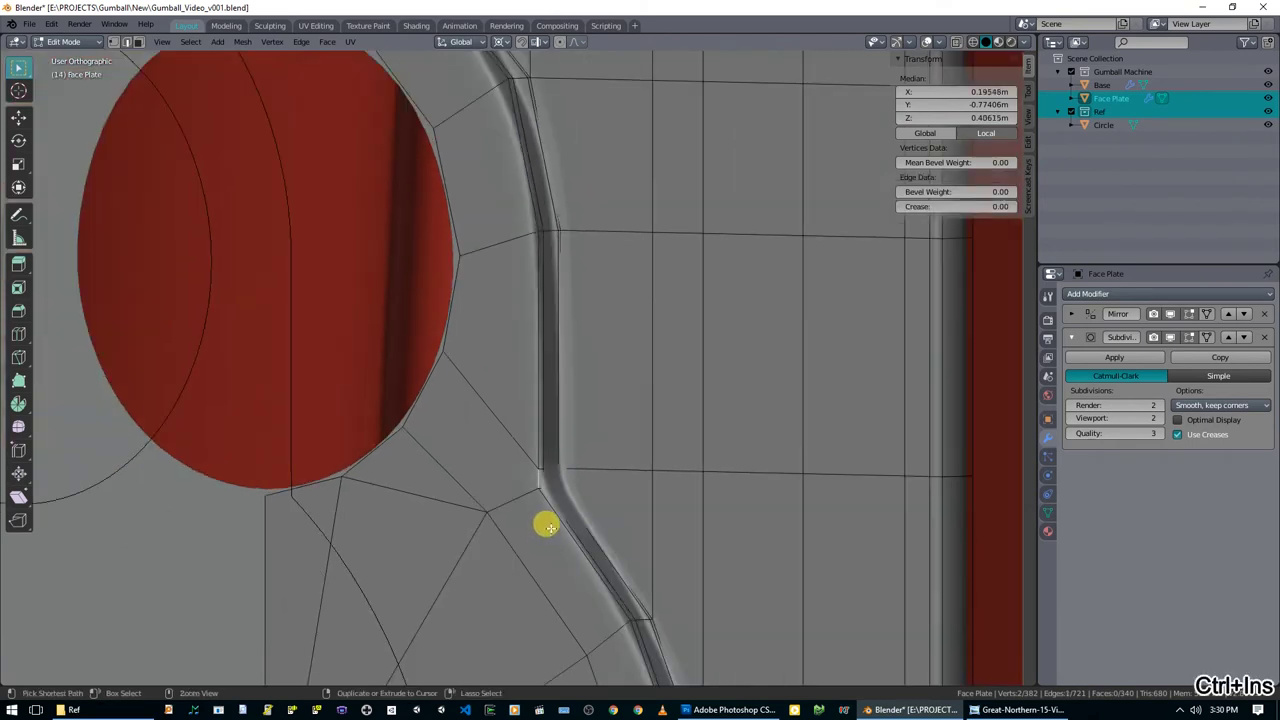
key("ctrl+z")
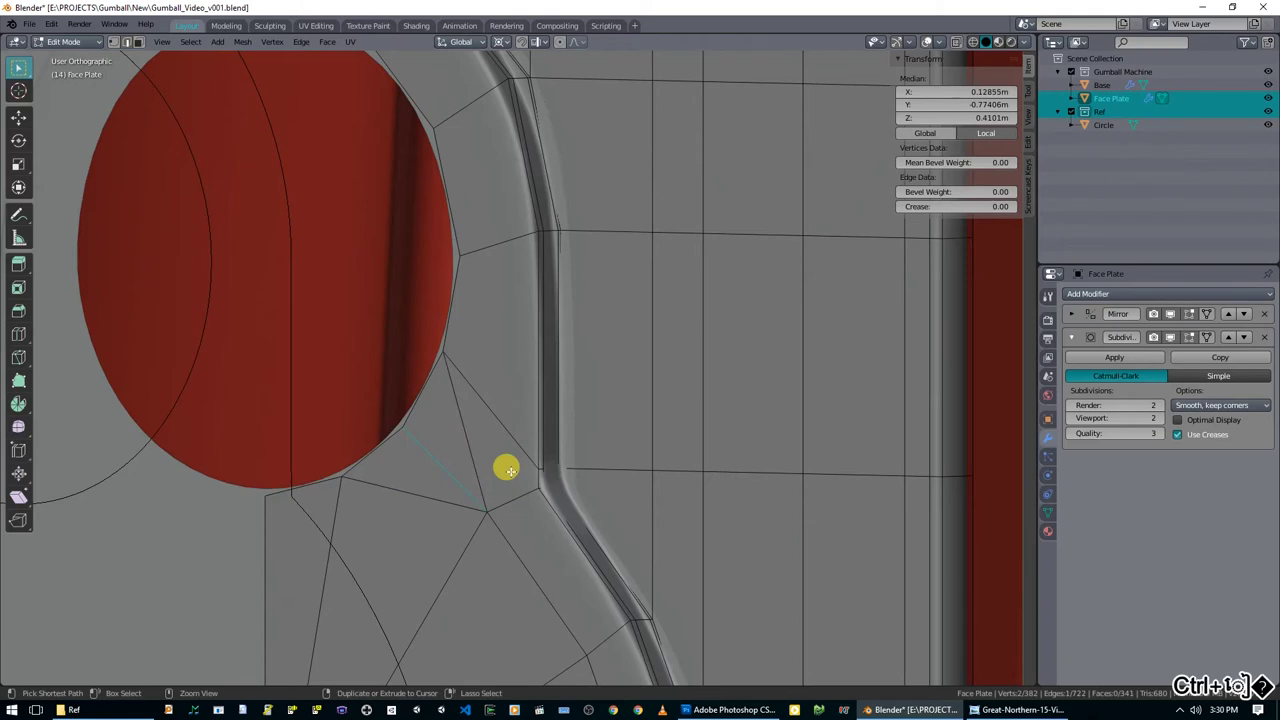
key("ctrl+z")
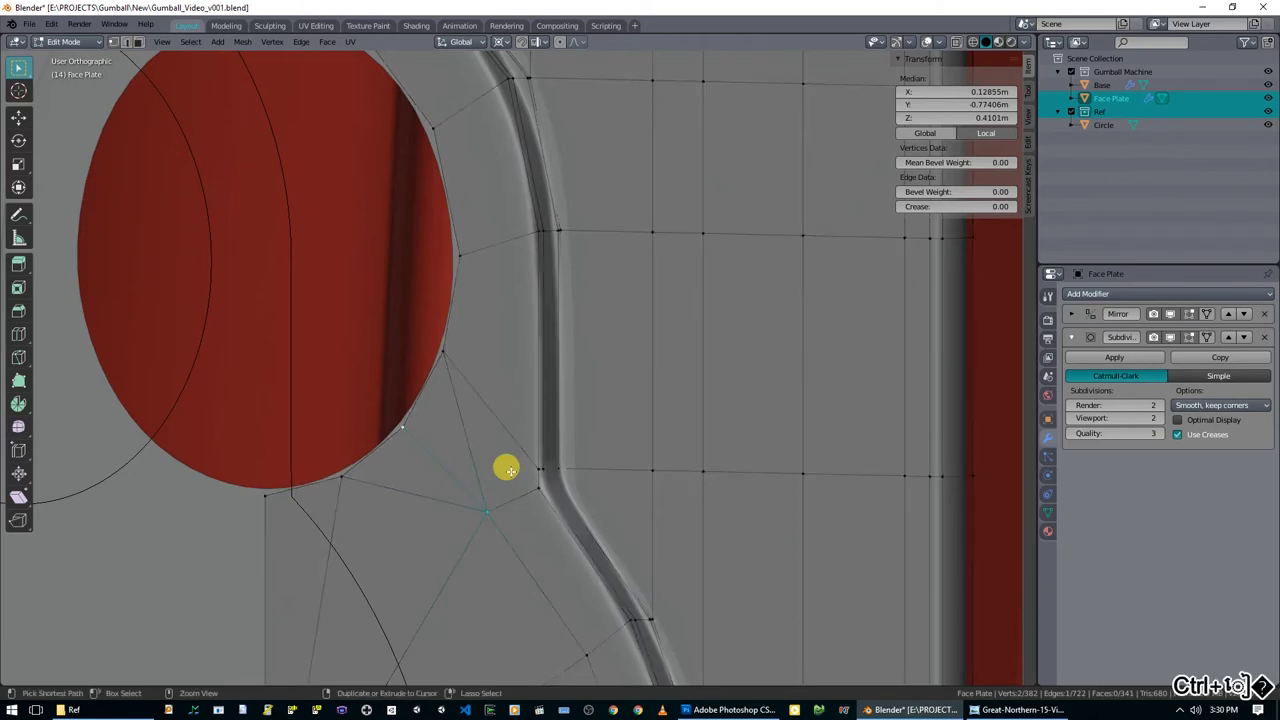
Cut an edge with the Knife between the panel's inner corner vertex and the unconnected vertex on the hole's lower right rim.
middle_click_drag(443, 465, 471, 474)
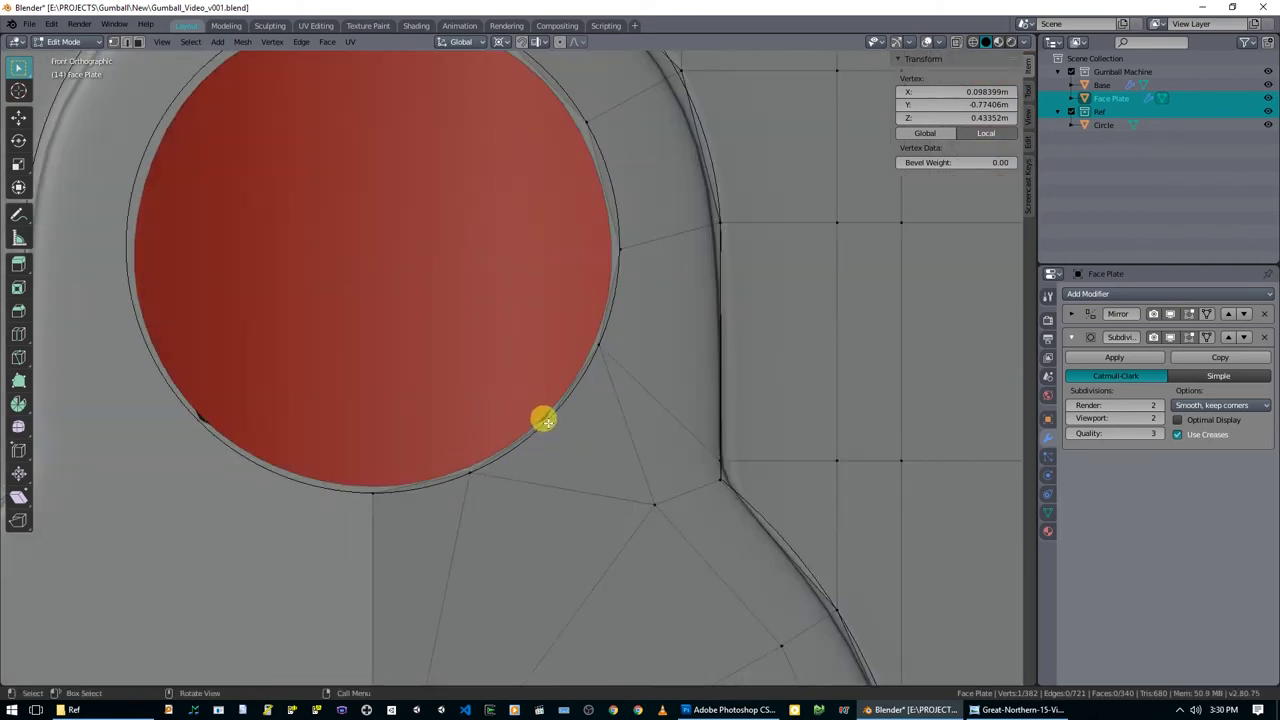
middle_click_drag(552, 430, 502, 432)
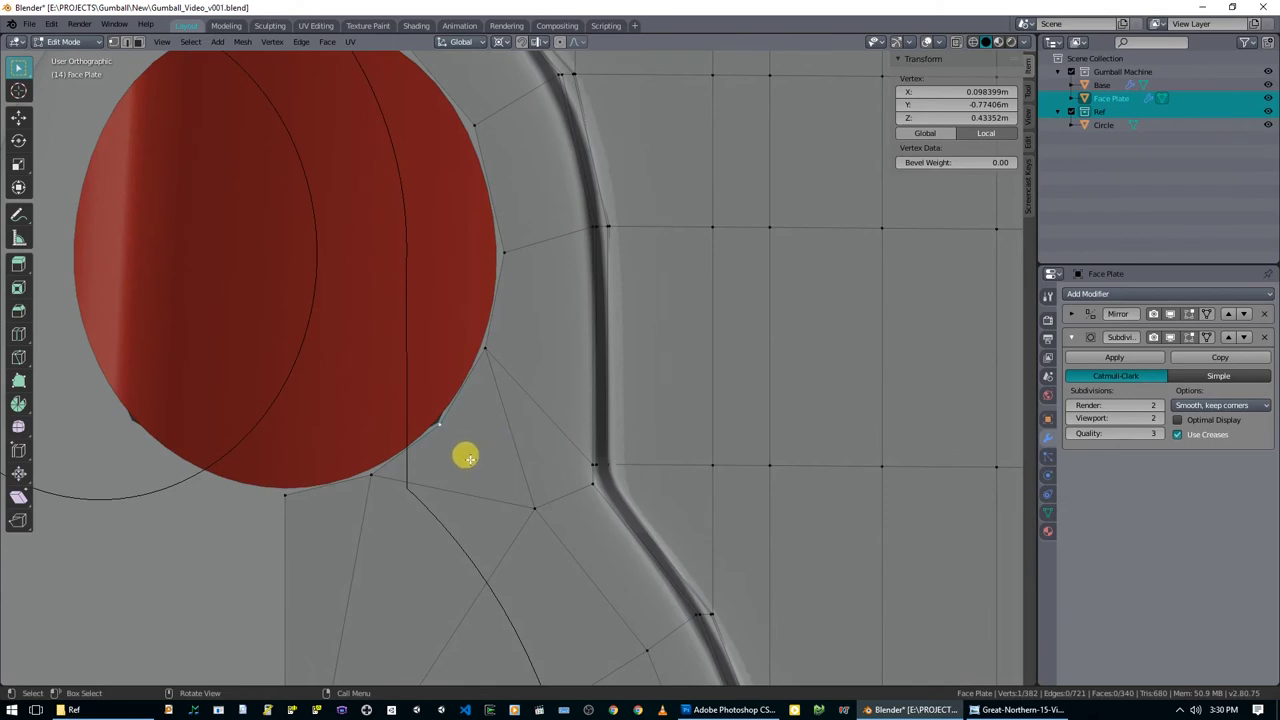
key("k")
left_click(535, 503)
left_click(441, 422)
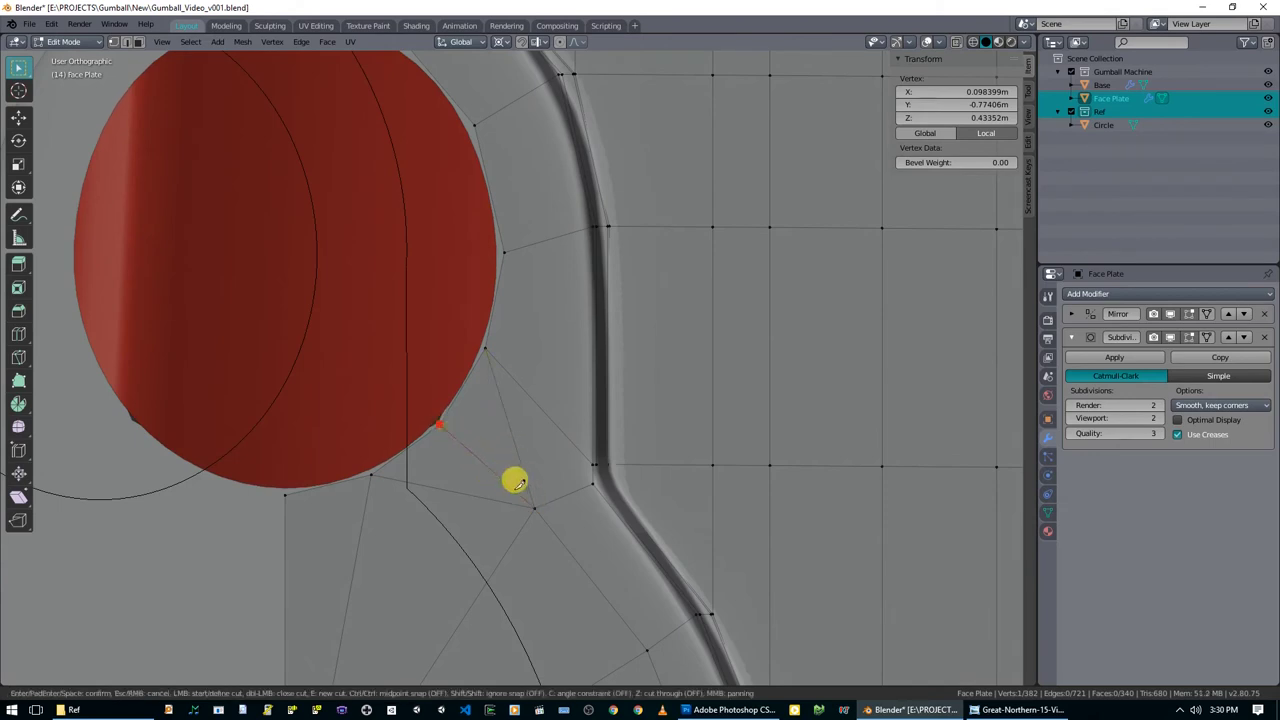
key("Return")
In front view, test the new connection by moving the hole's lower right vertex outward, and undo the move.
middle_click_drag(520, 489, 556, 495)
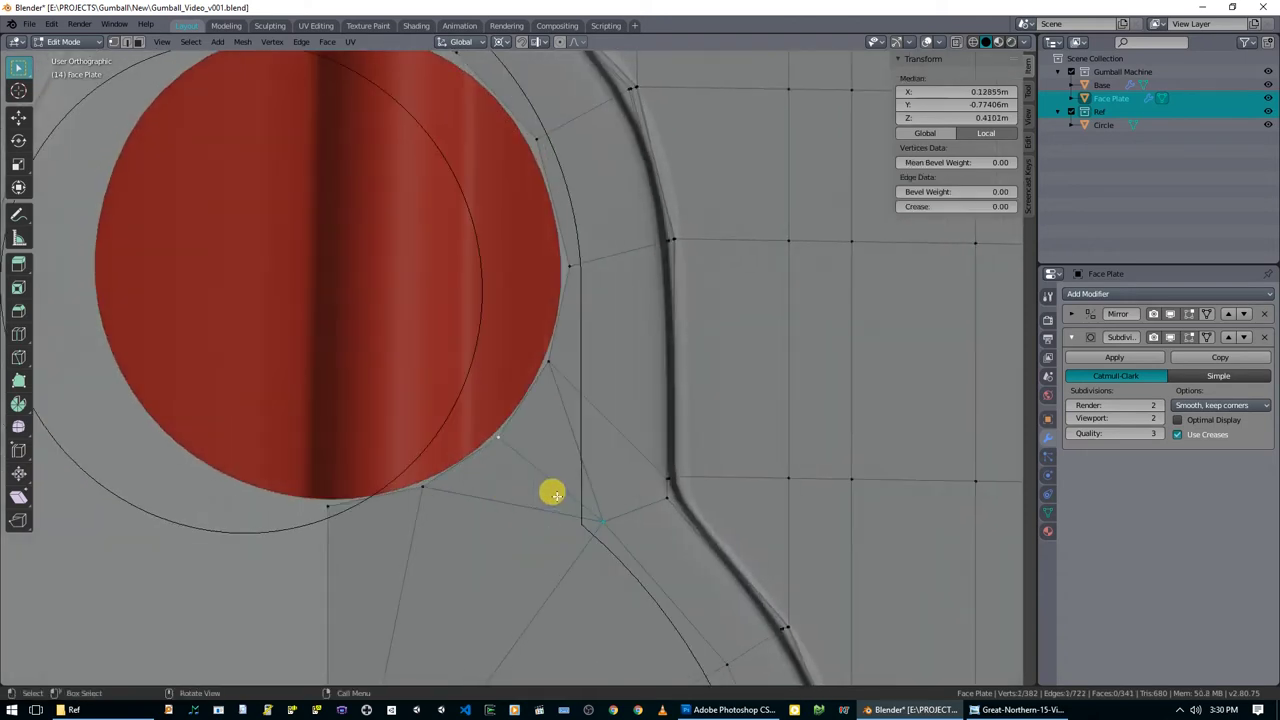
key("KP_1")
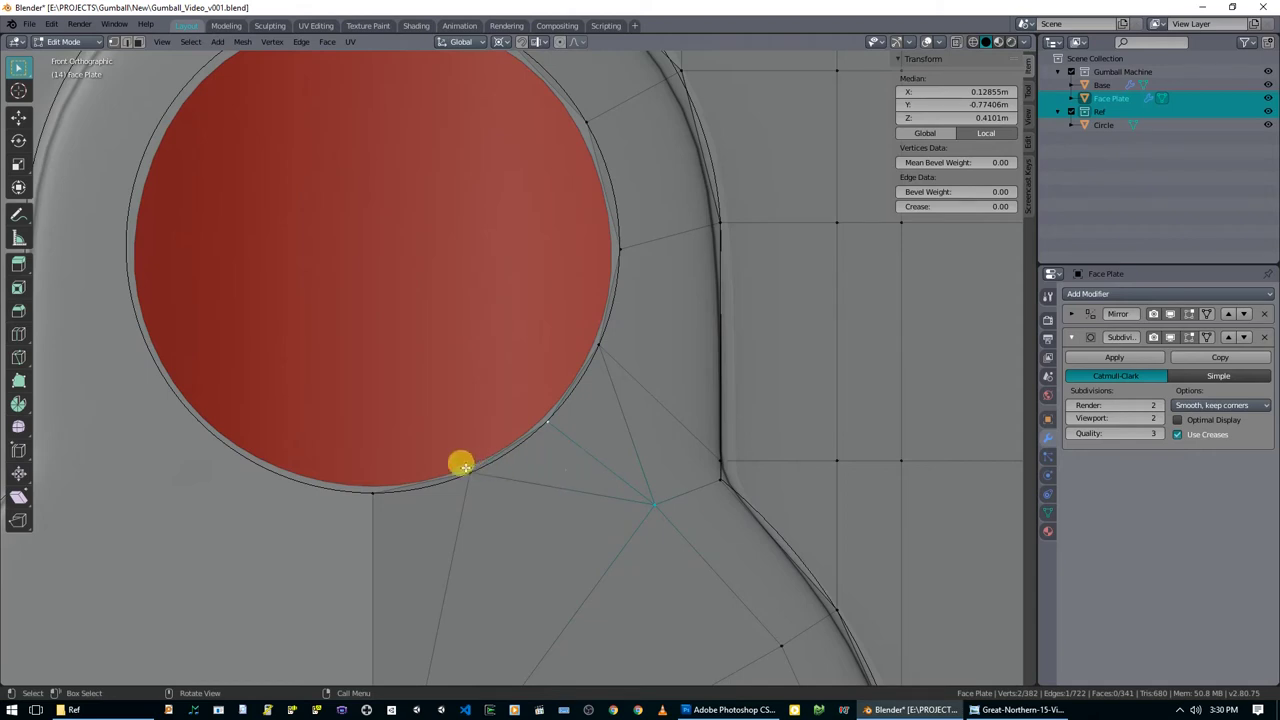
left_click_drag(553, 420, 583, 441)
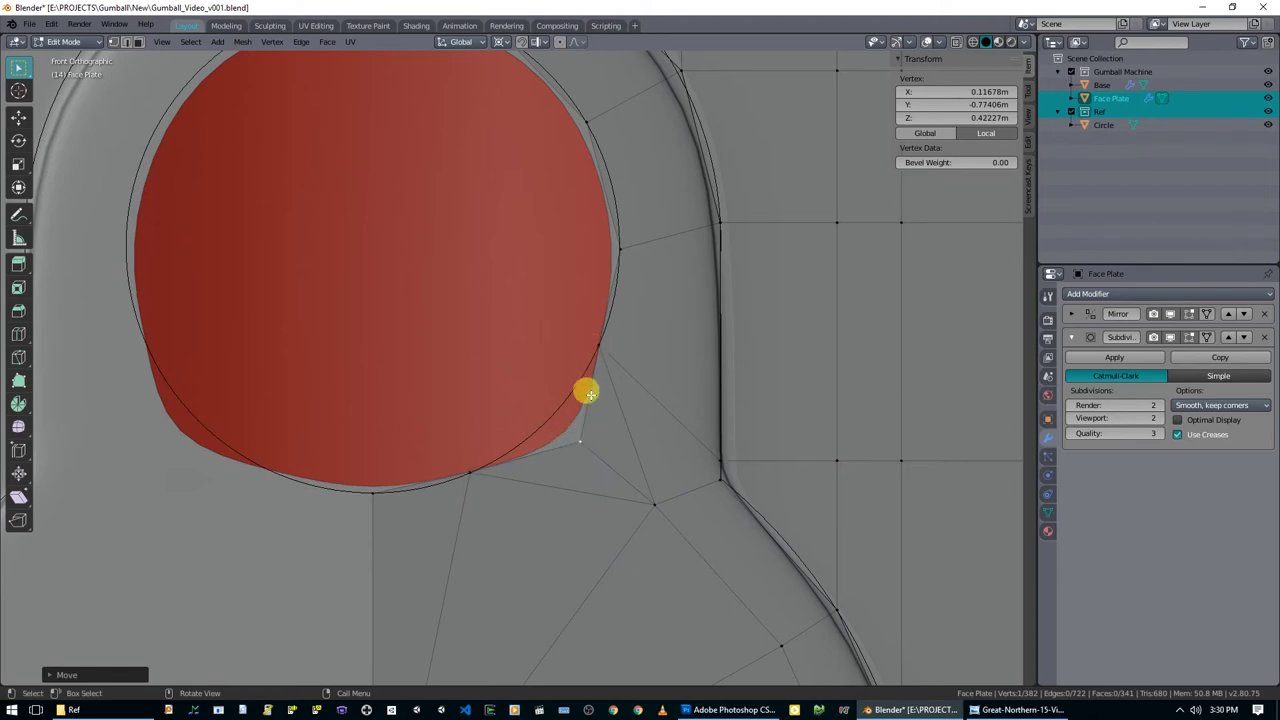
key("ctrl+z")
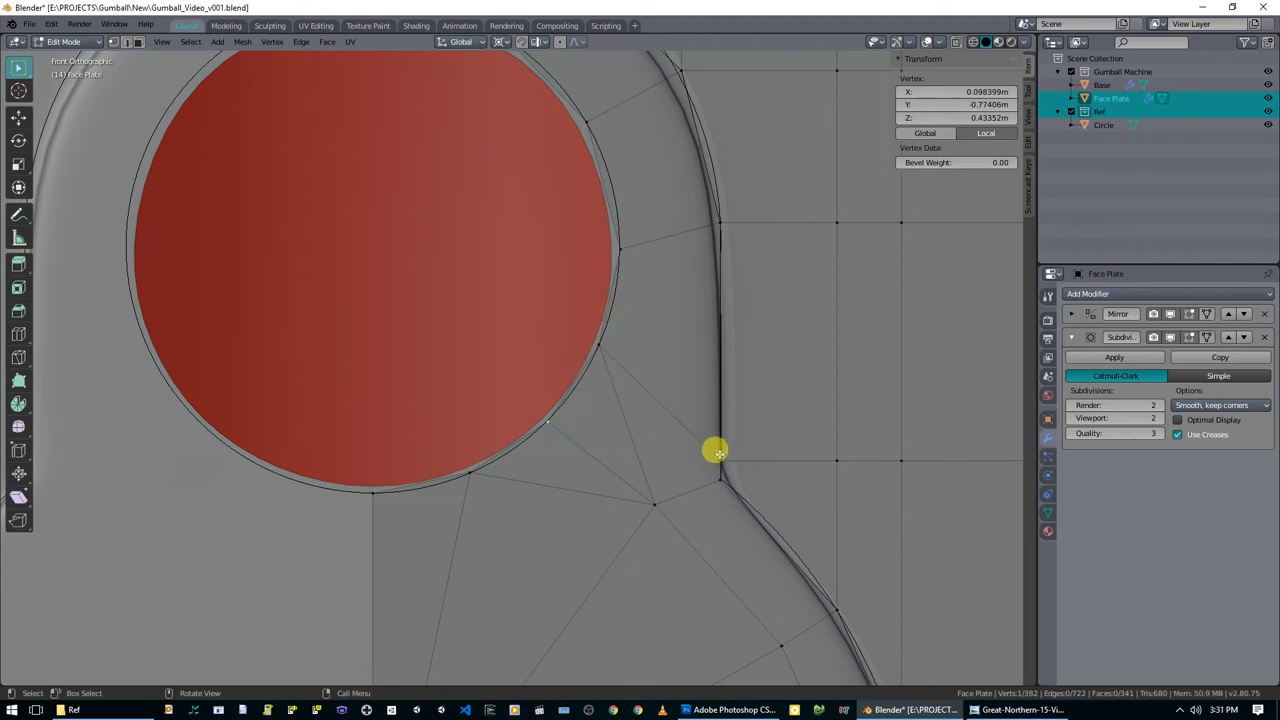
Examine the hole's outline against the upper reference circle from an angle and in front view.
middle_click_drag(724, 453, 660, 457)
middle_click_drag(549, 471, 563, 391)
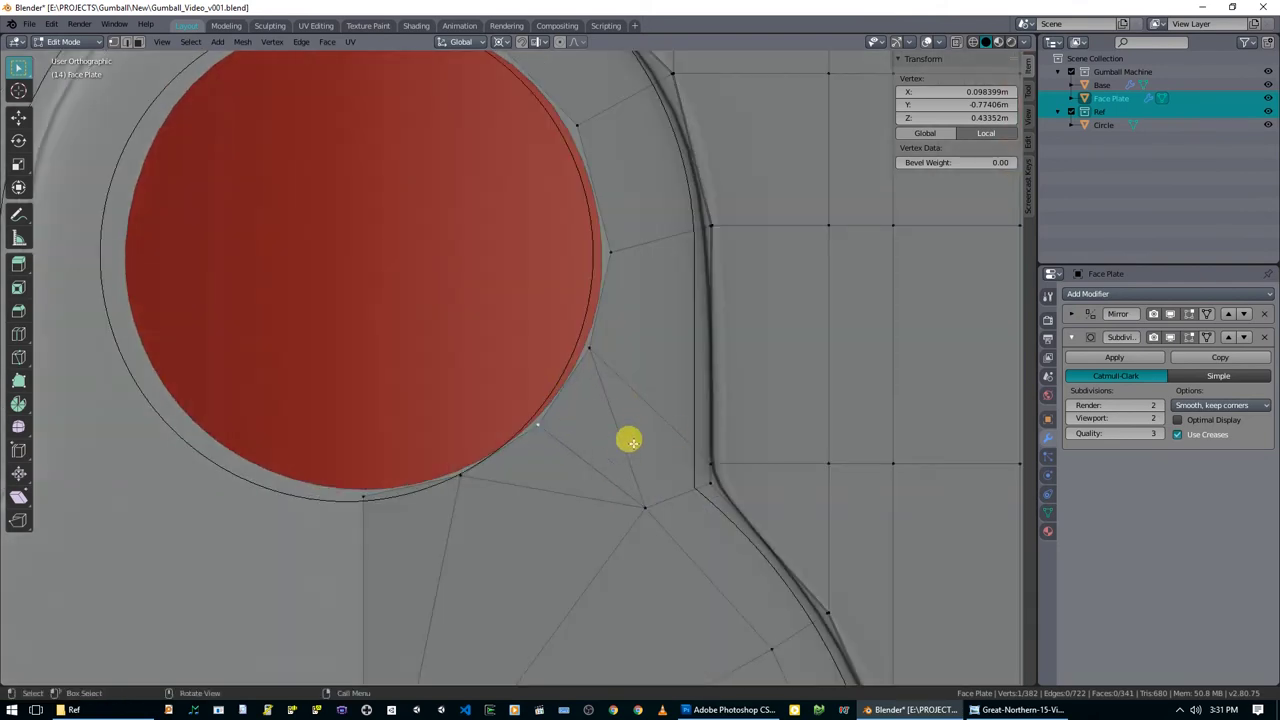
key("KP_1")
middle_click_drag(610, 363, 647, 473, "shift")
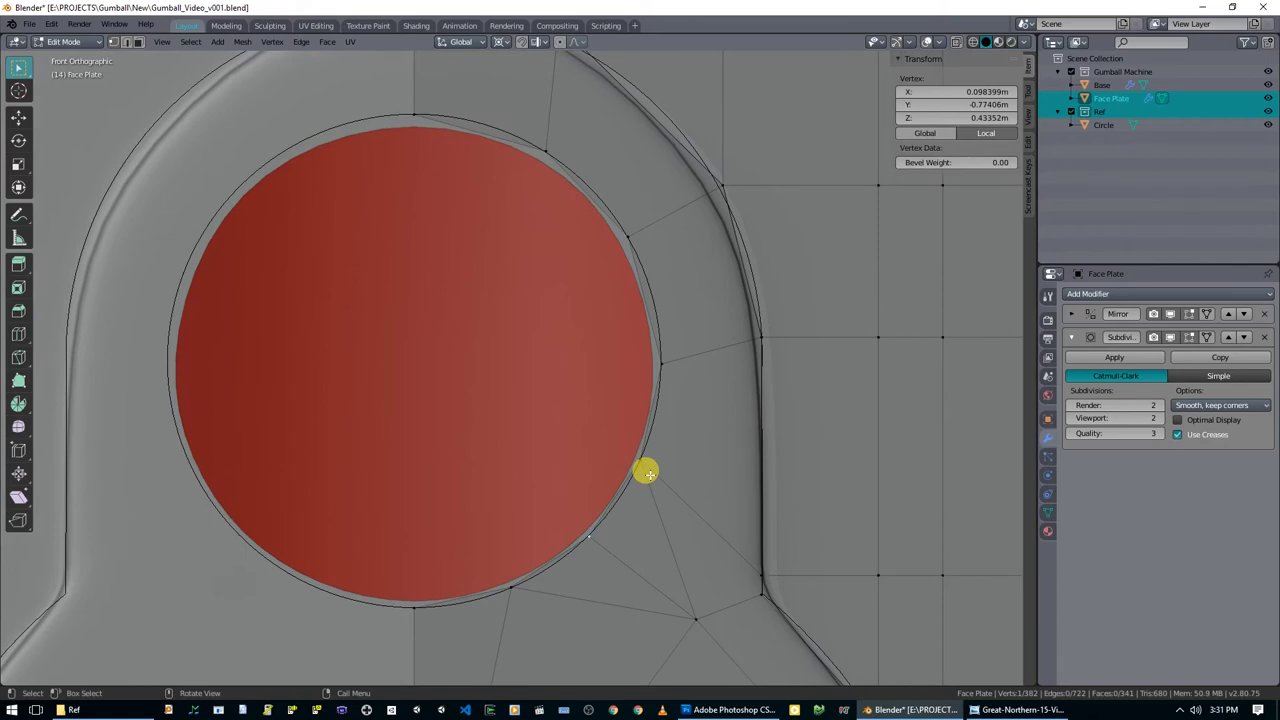
scroll(647, 467, "down", 5)
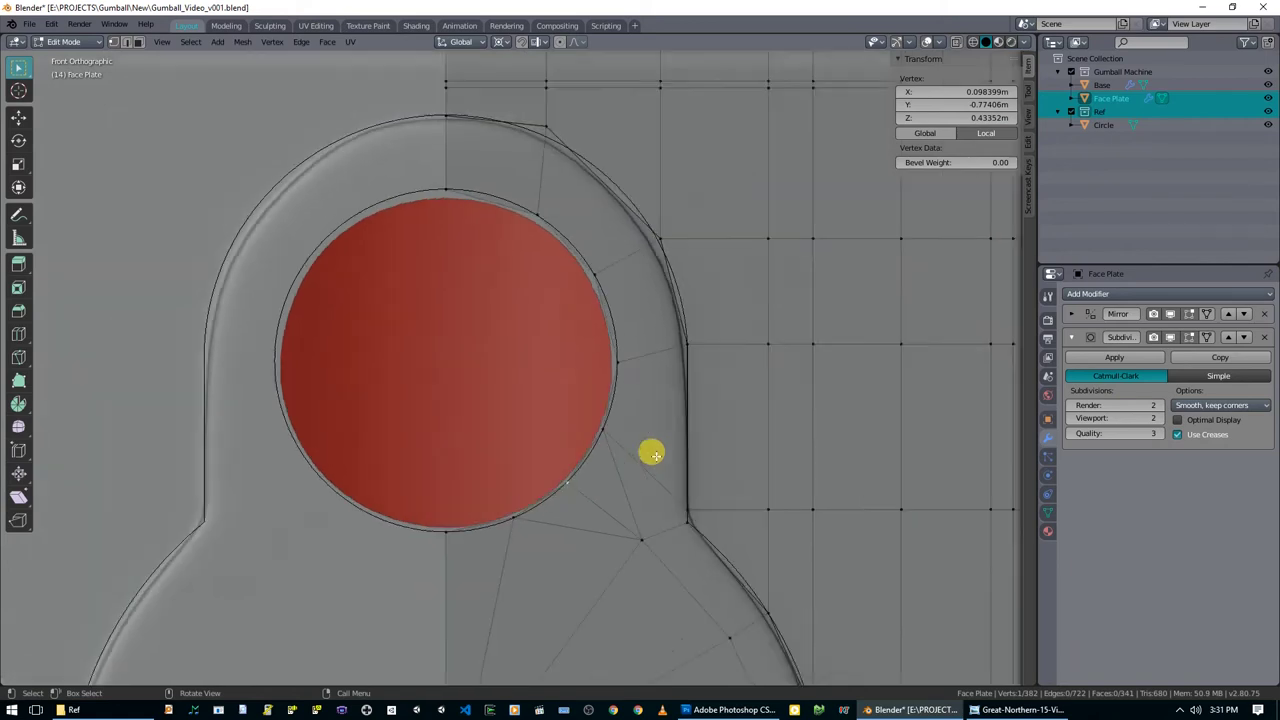
scroll(651, 454, "up", 1)
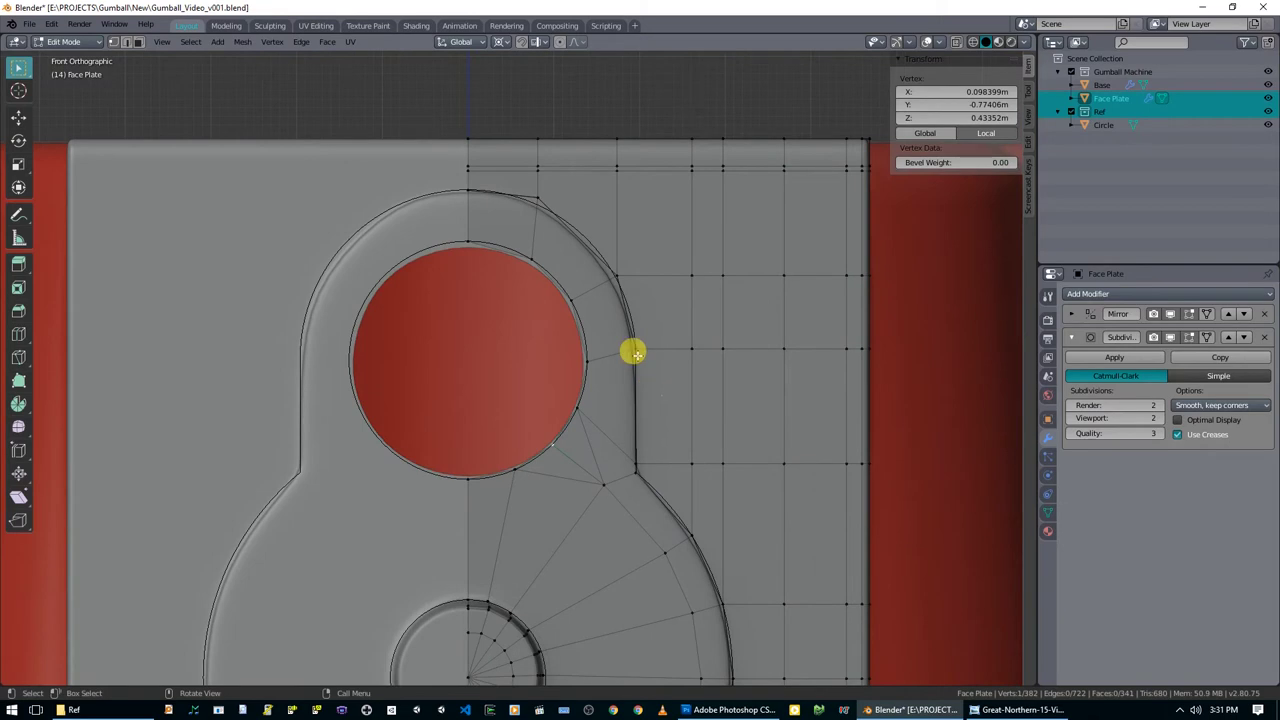
scroll(597, 317, "up", 1)
Shift the three vertices on the hole's upper right rim counterclockwise along the reference circle, spacing them more evenly.
left_click(543, 240)
scroll(537, 249, "up", 2)
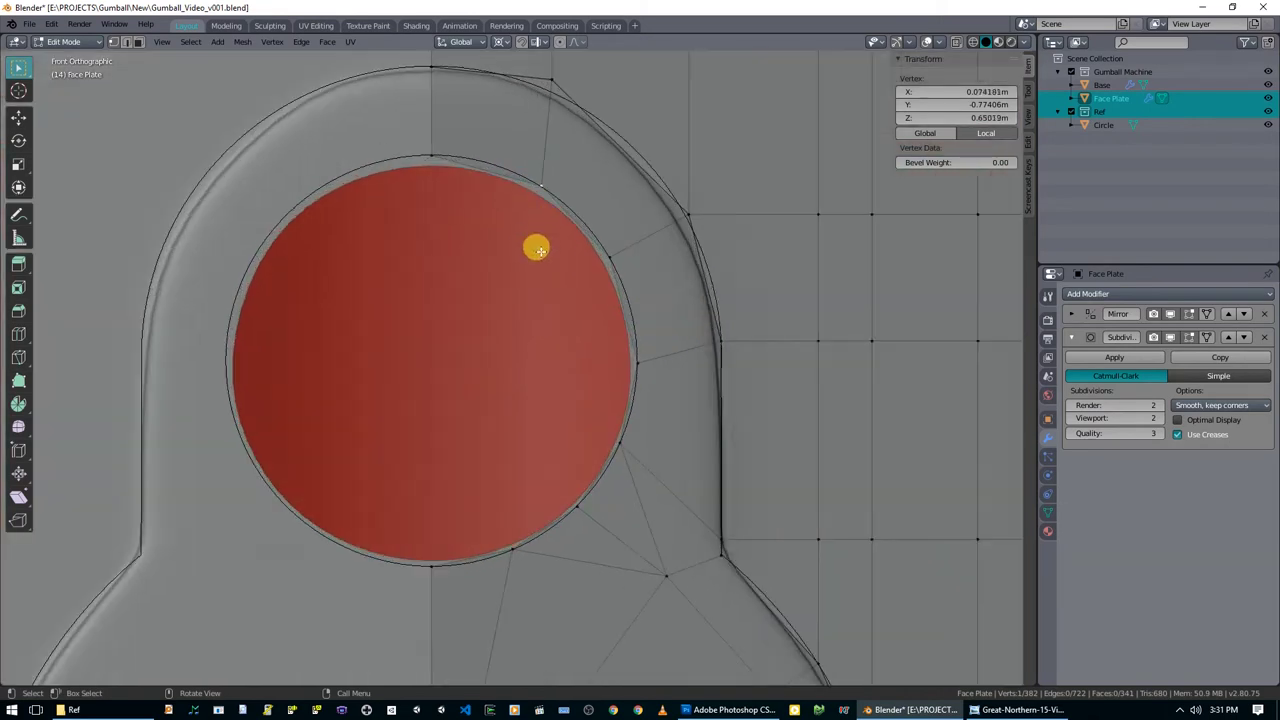
scroll(548, 295, "up", 2)
key("g")
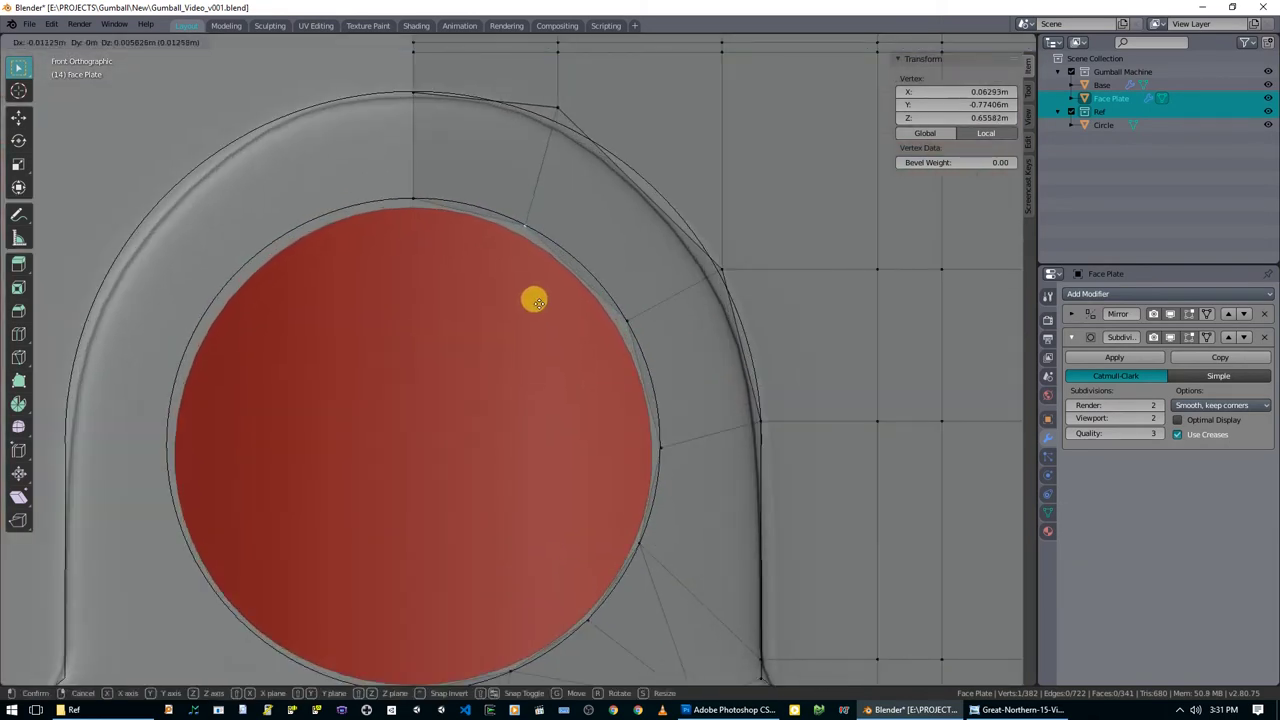
left_click(535, 302)
left_click(620, 316)
key("g")
left_click(607, 292)
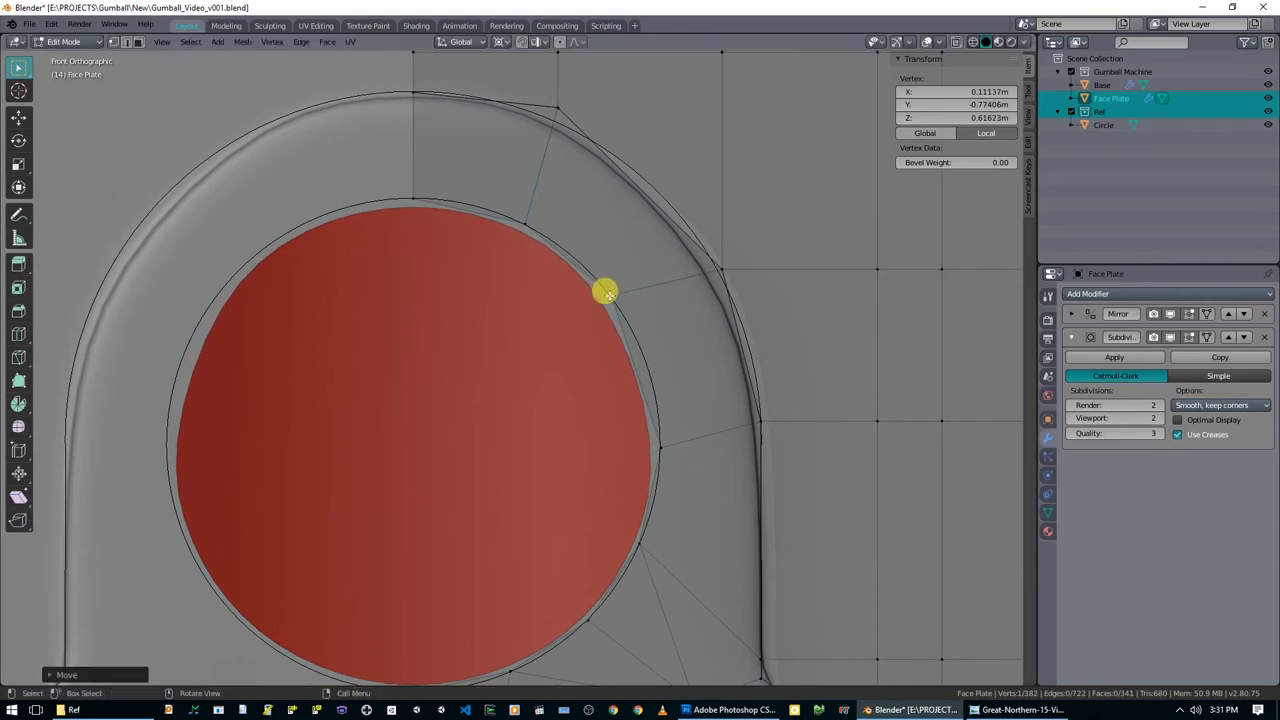
left_click(668, 437)
key("g")
left_click(663, 397)
scroll(634, 384, "down", 2, "shift")
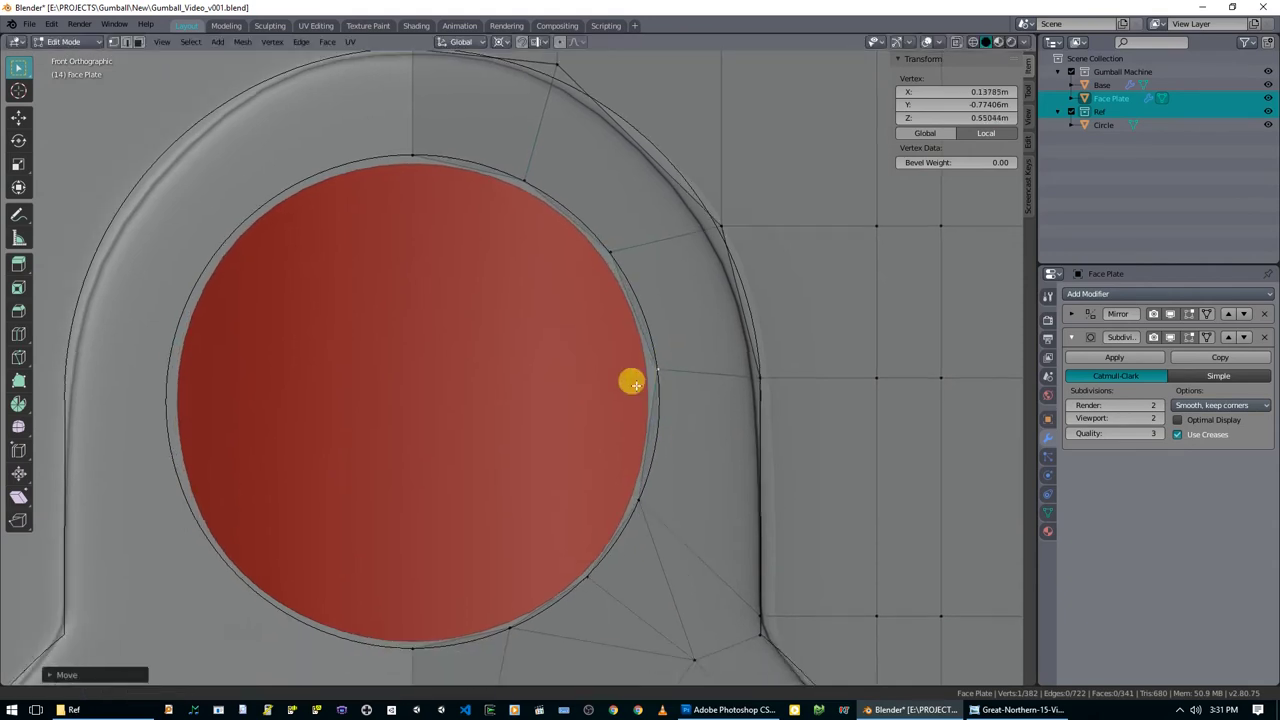
Shift the three vertices on the hole's lower right rim counterclockwise along the reference circle to even out their spacing.
middle_click_drag(635, 385, 608, 314, "shift")
left_click(616, 439)
key("g")
left_click(630, 419)
left_click(568, 496)
key("g")
left_click(596, 469)
key("alt+a")
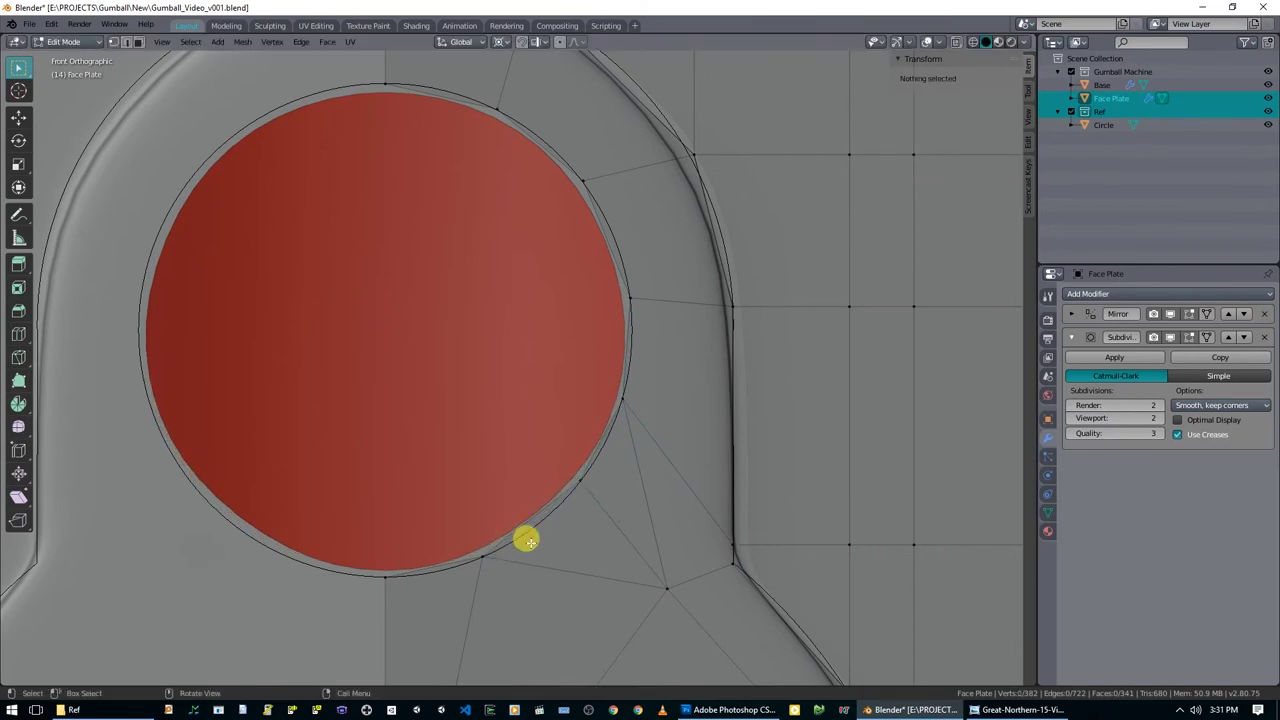
left_click(489, 551)
key("g")
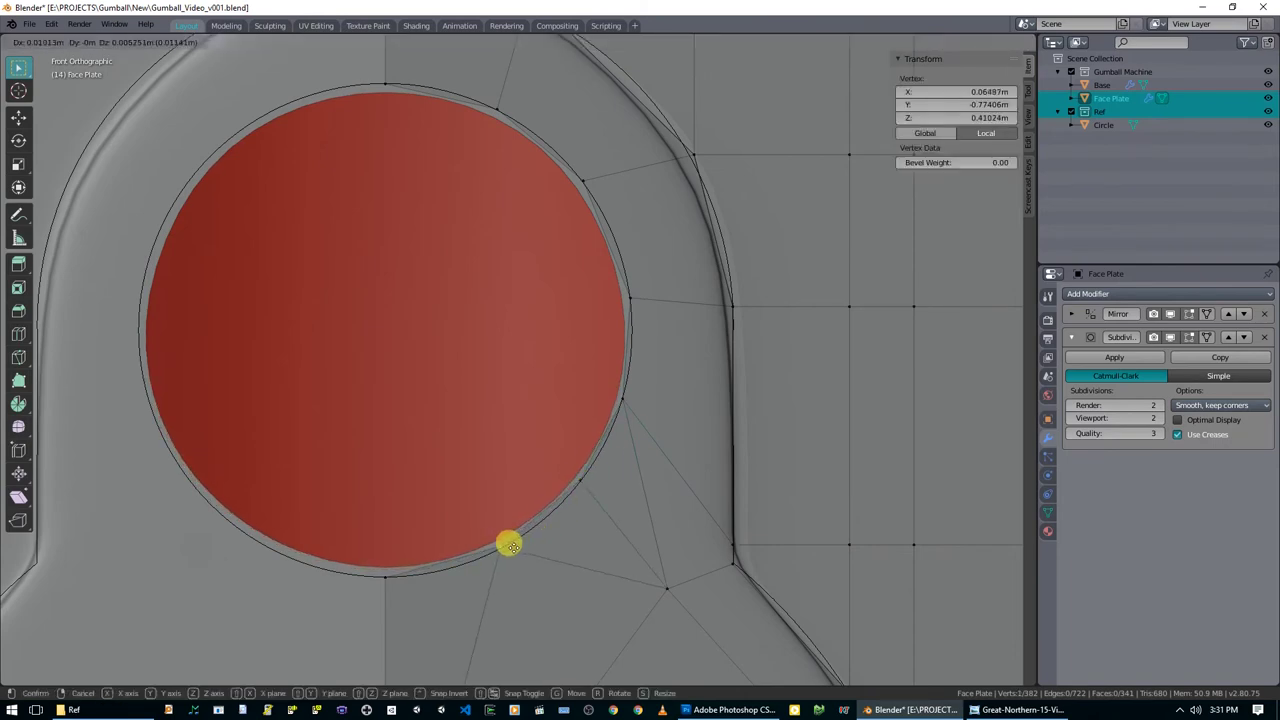
left_click(509, 543)
scroll(609, 420, "down", 3)
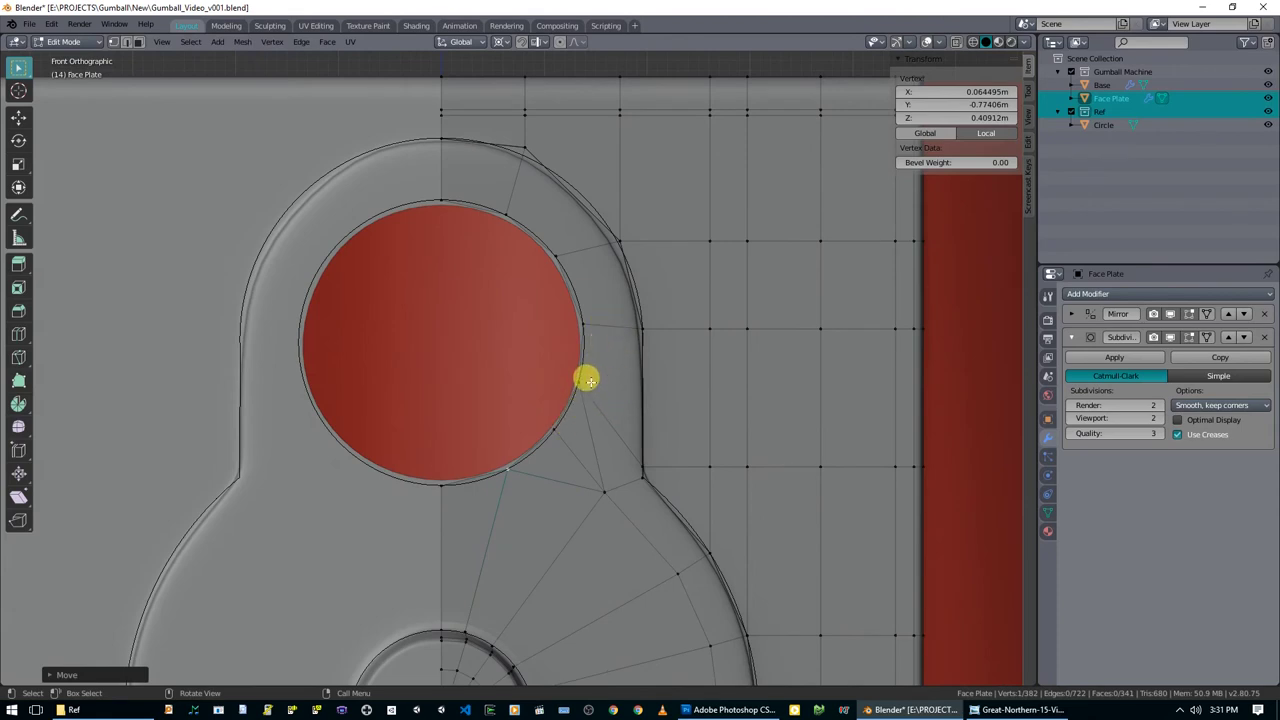
Move the hole's right rim vertex further up the reference circle, and nudge the upper right vertex slightly up and inward.
left_click(589, 381)
key("g")
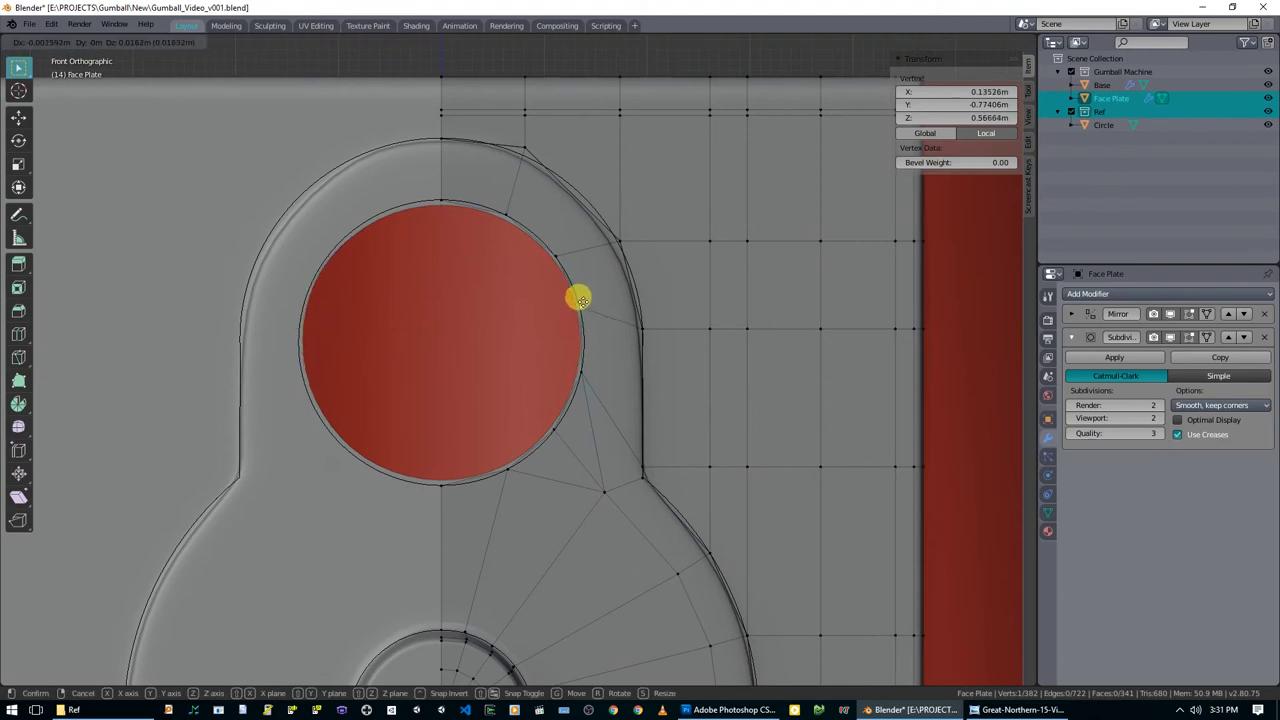
left_click(577, 297)
left_click(554, 248)
key("g")
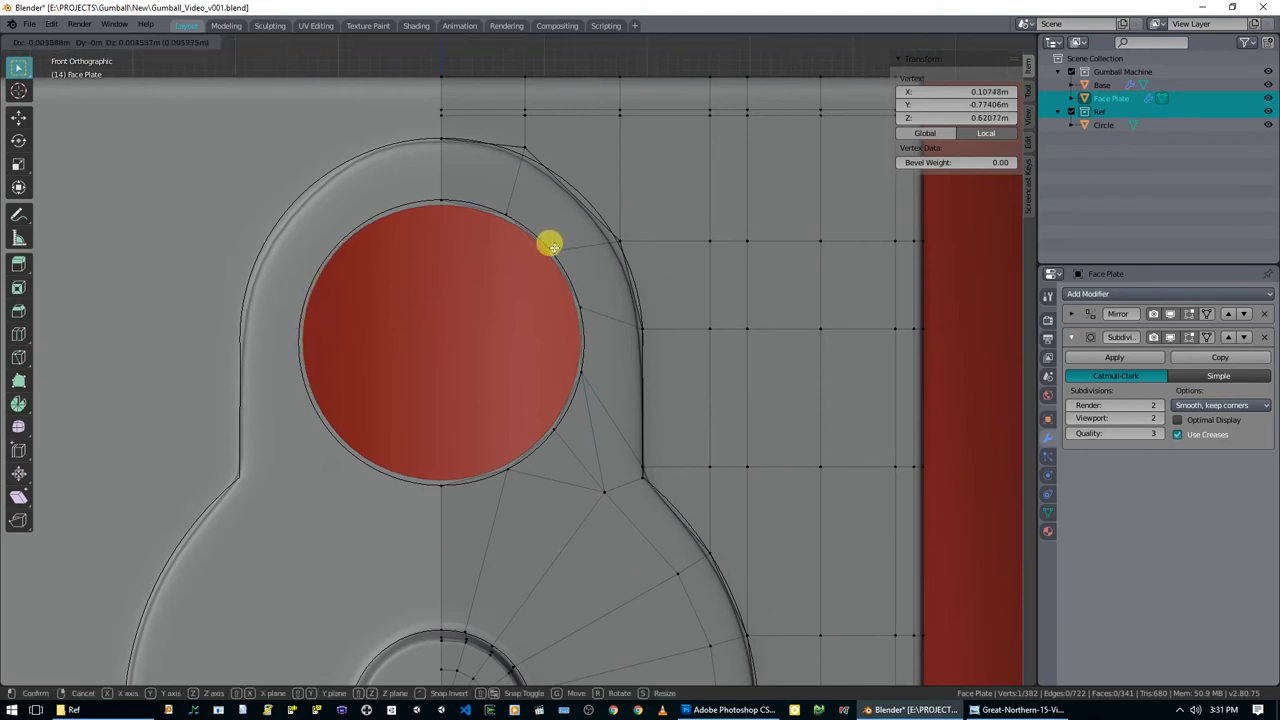
left_click(553, 247)
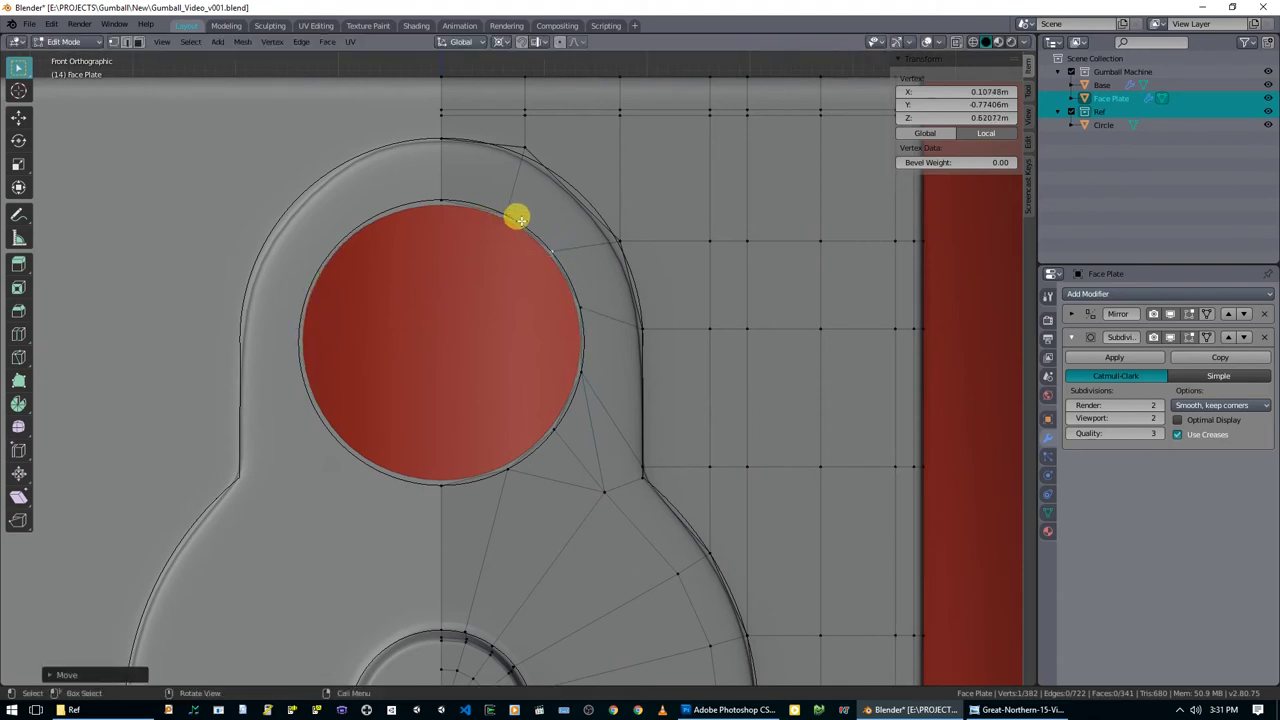
Select the hole's rim edges, check their roundness in Wireframe shading, and return to vertex selection and Solid shading.
key("2")
left_click(486, 473)
left_click(532, 452, "shift")
left_click(579, 357, "shift")
left_click(566, 289, "shift")
left_click(532, 238, "shift")
left_click(480, 208, "shift")
key("z")
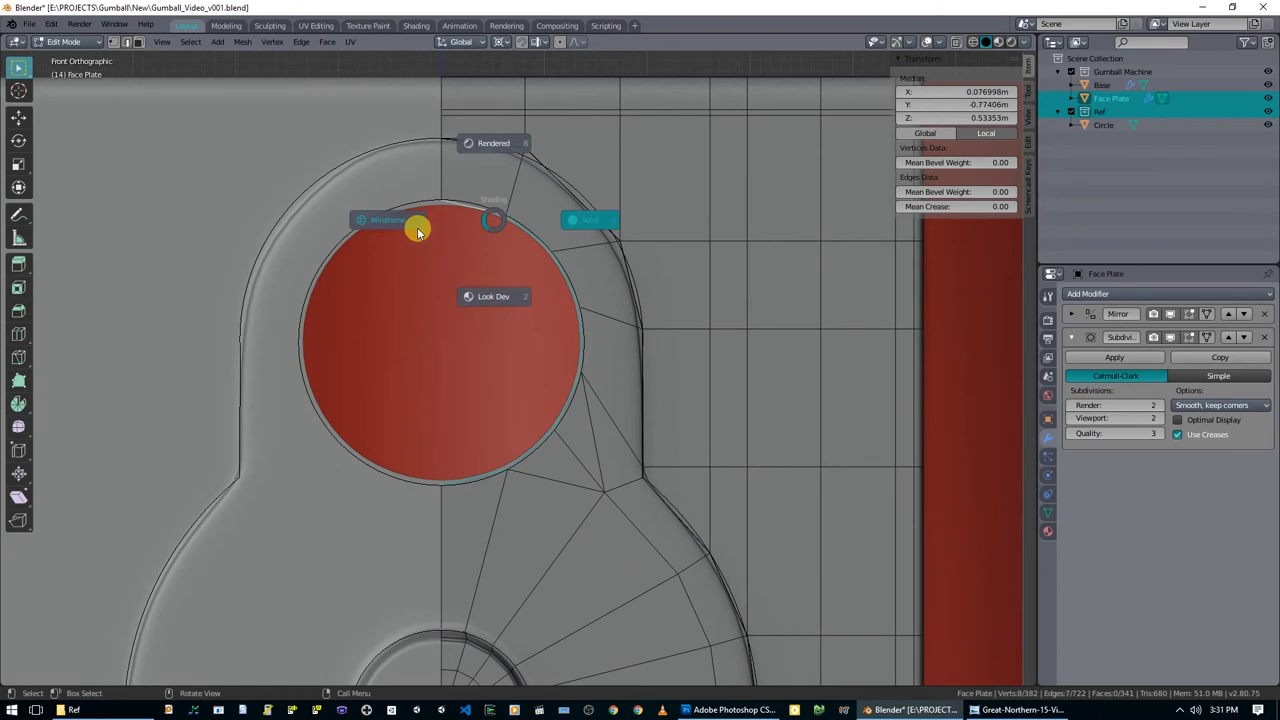
left_click(418, 232)
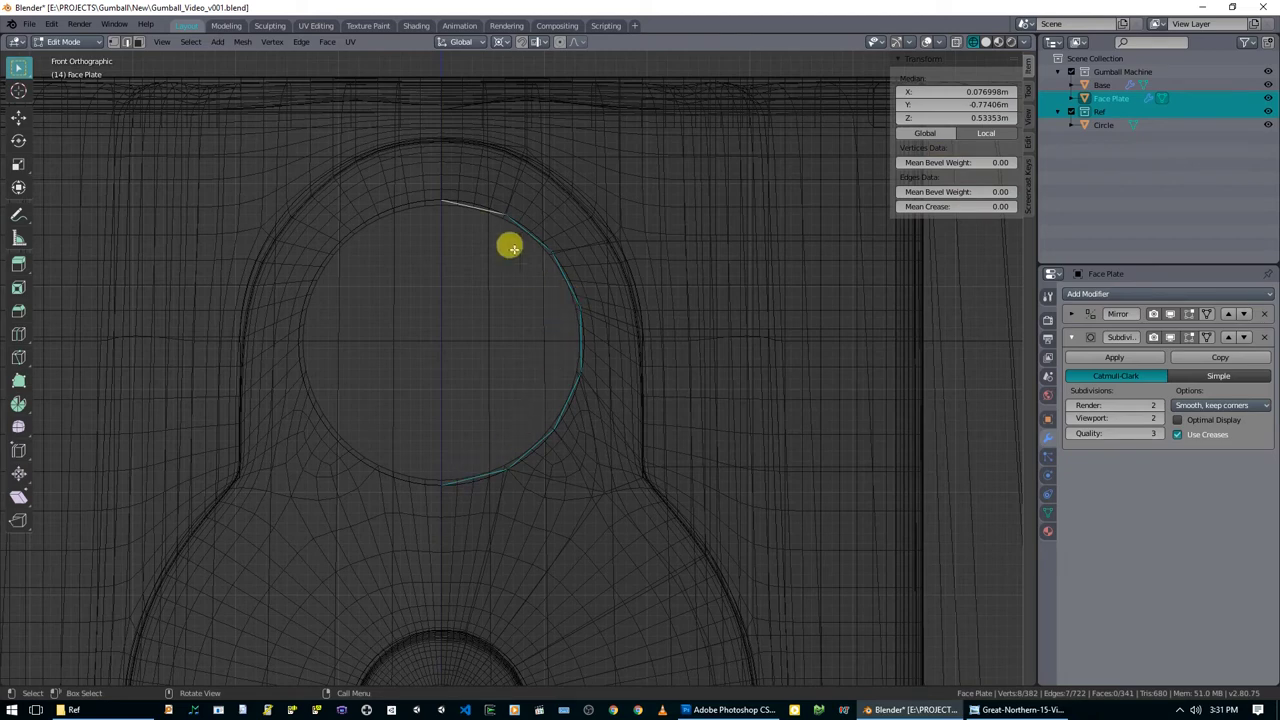
scroll(521, 364, "up", 1)
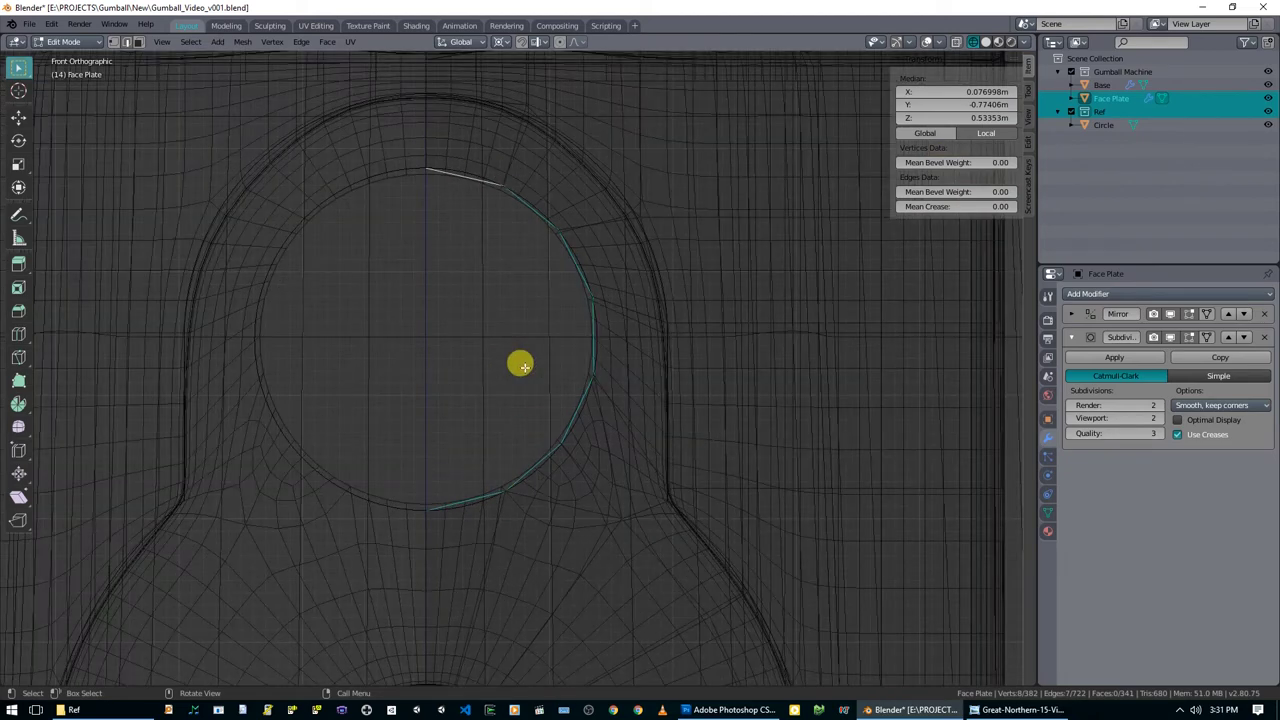
key("1")
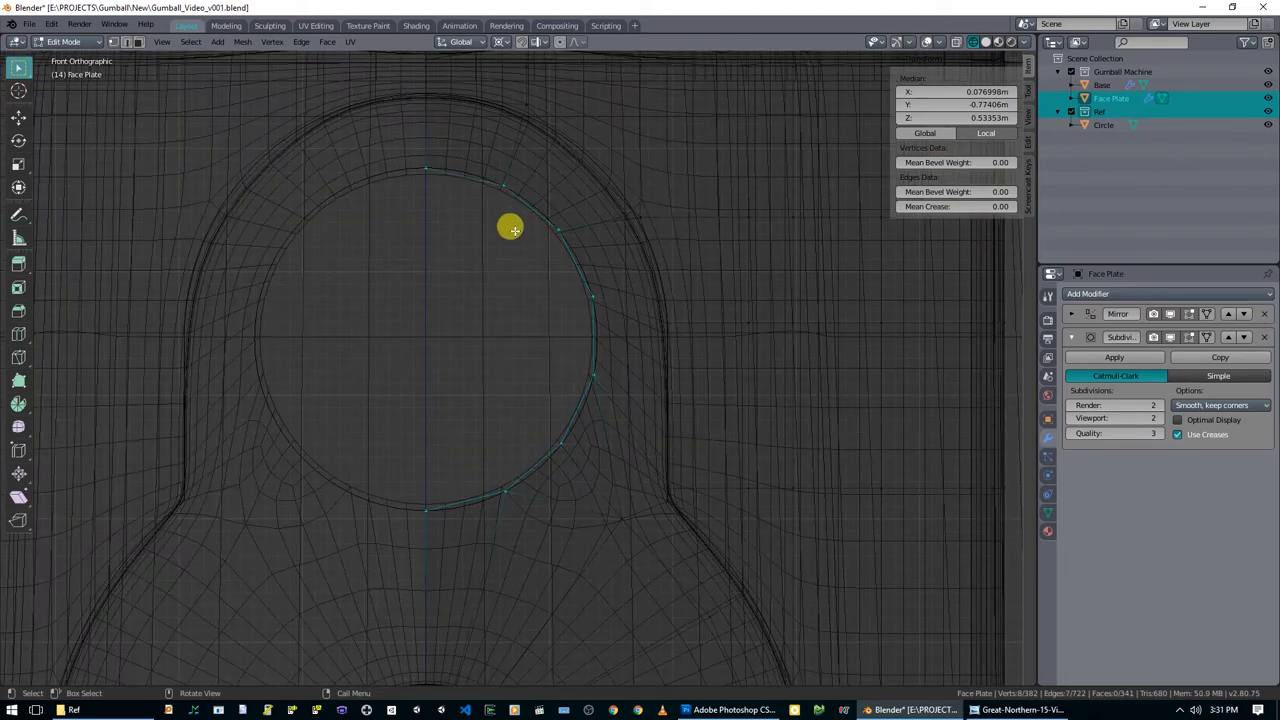
key("z")
left_click(591, 231)
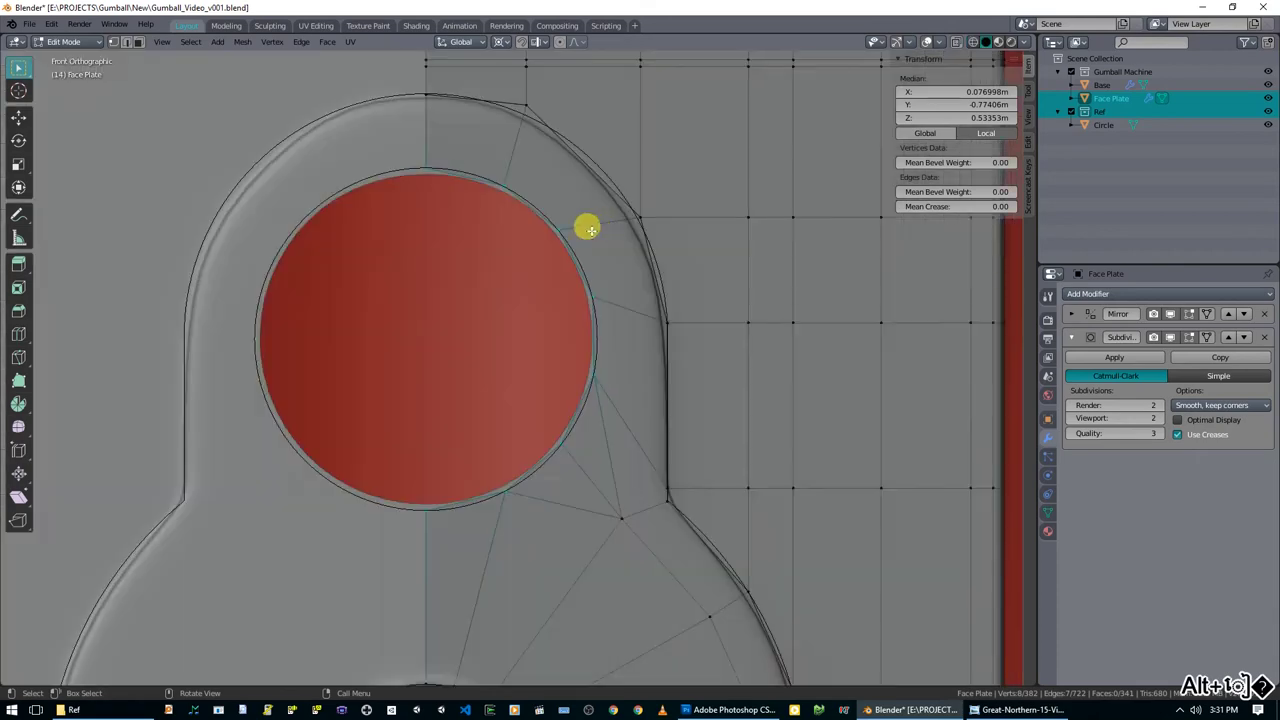
Nudge the rim vertices beside the hole's top and bottom toward the centre line, and the lower right vertex slightly down.
left_click(509, 189)
key("g")
left_click(498, 211)
left_click(517, 502)
key("g")
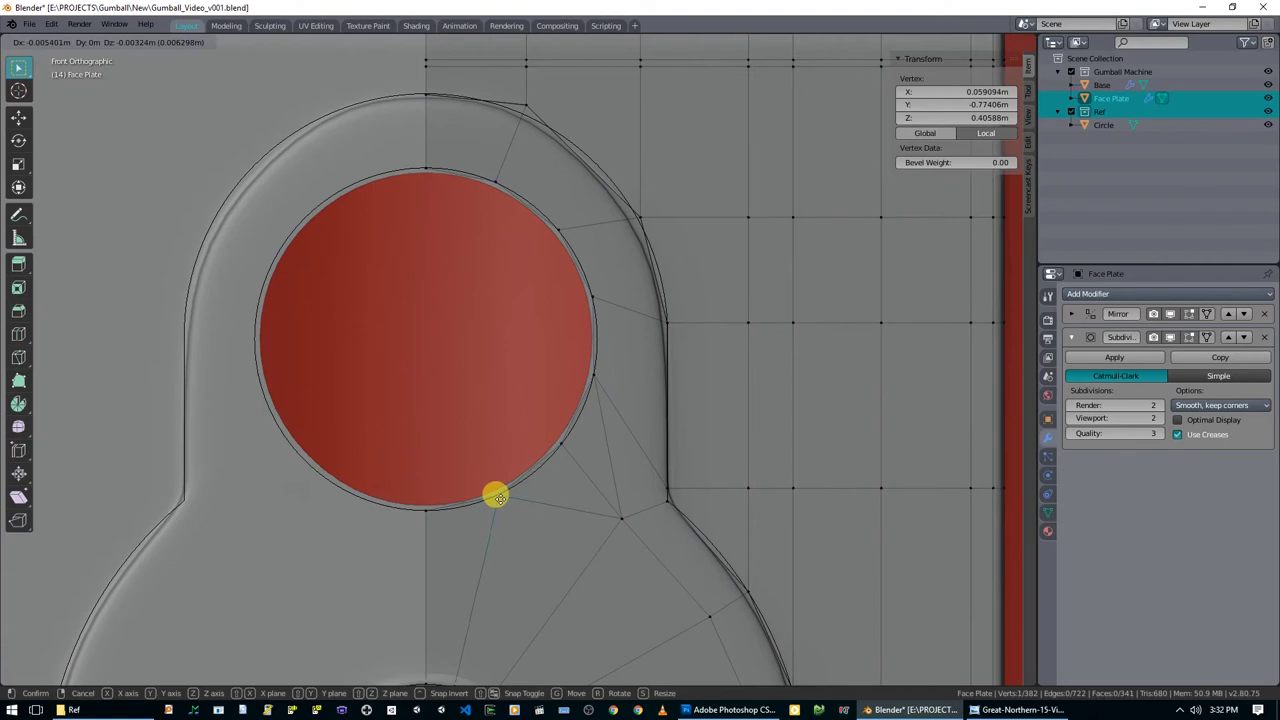
left_click(497, 497)
left_click(561, 443)
key("g")
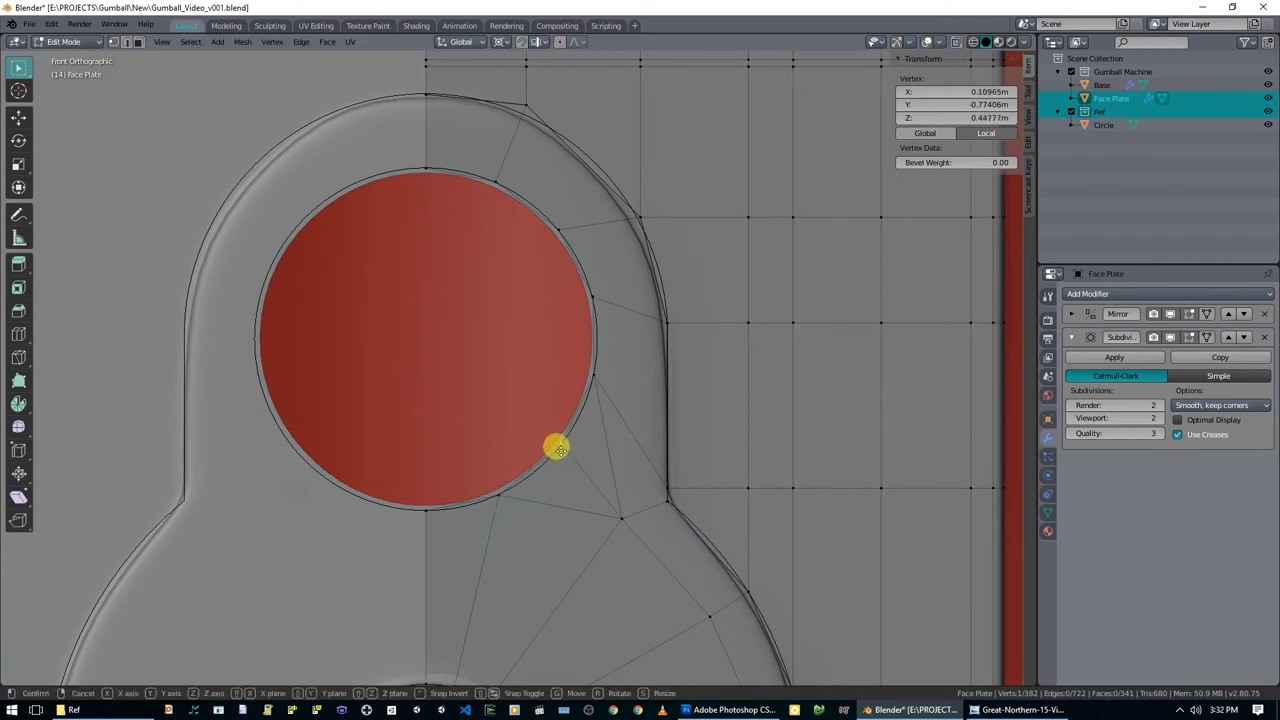
left_click(554, 451)
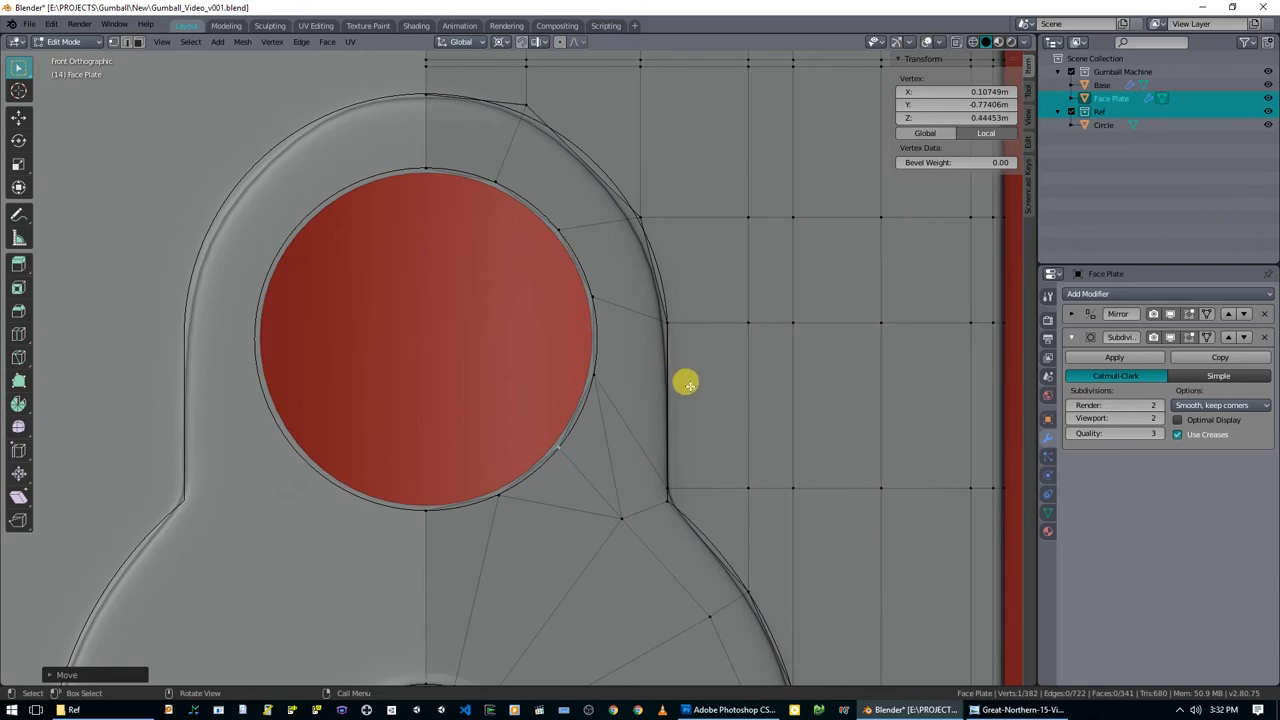
Select the hole's rim loop and extrude it about 0.003 m back along Y as a supporting edge.
scroll(686, 383, "down", 2)
middle_click_drag(683, 385, 629, 411)
left_click(618, 397, "alt")
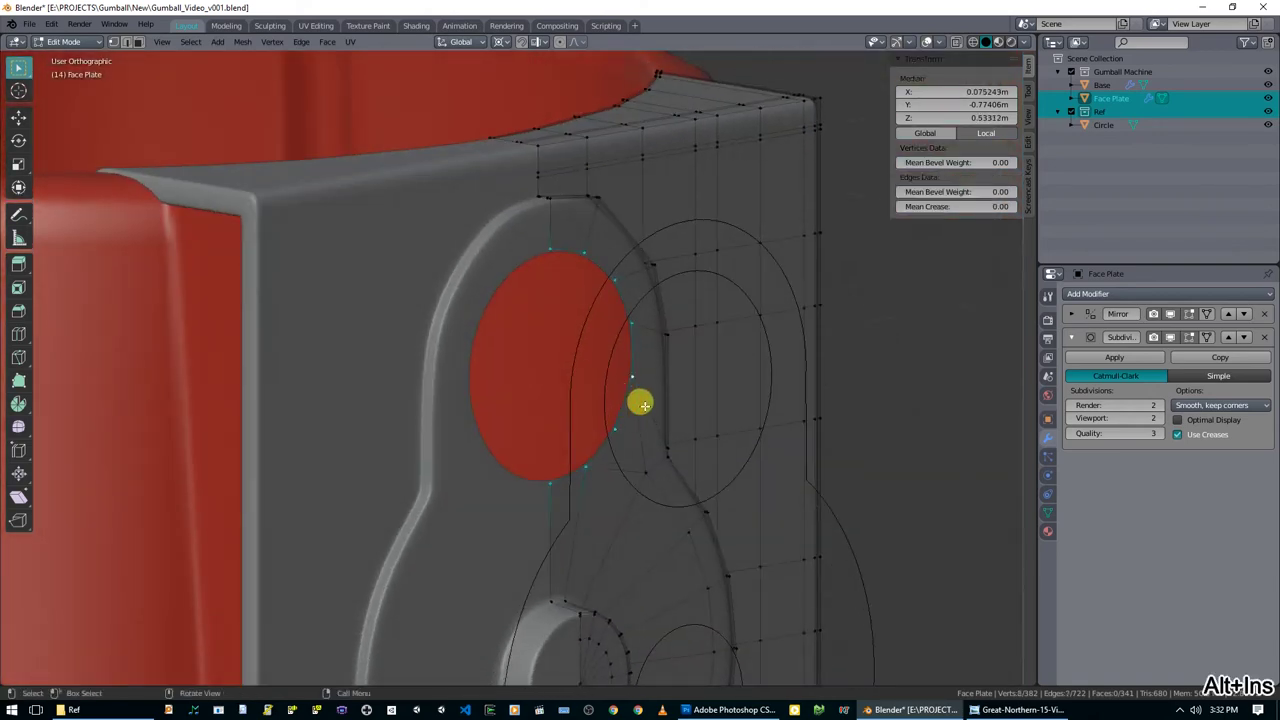
middle_click_drag(700, 431, 733, 432)
scroll(733, 420, "up", 2)
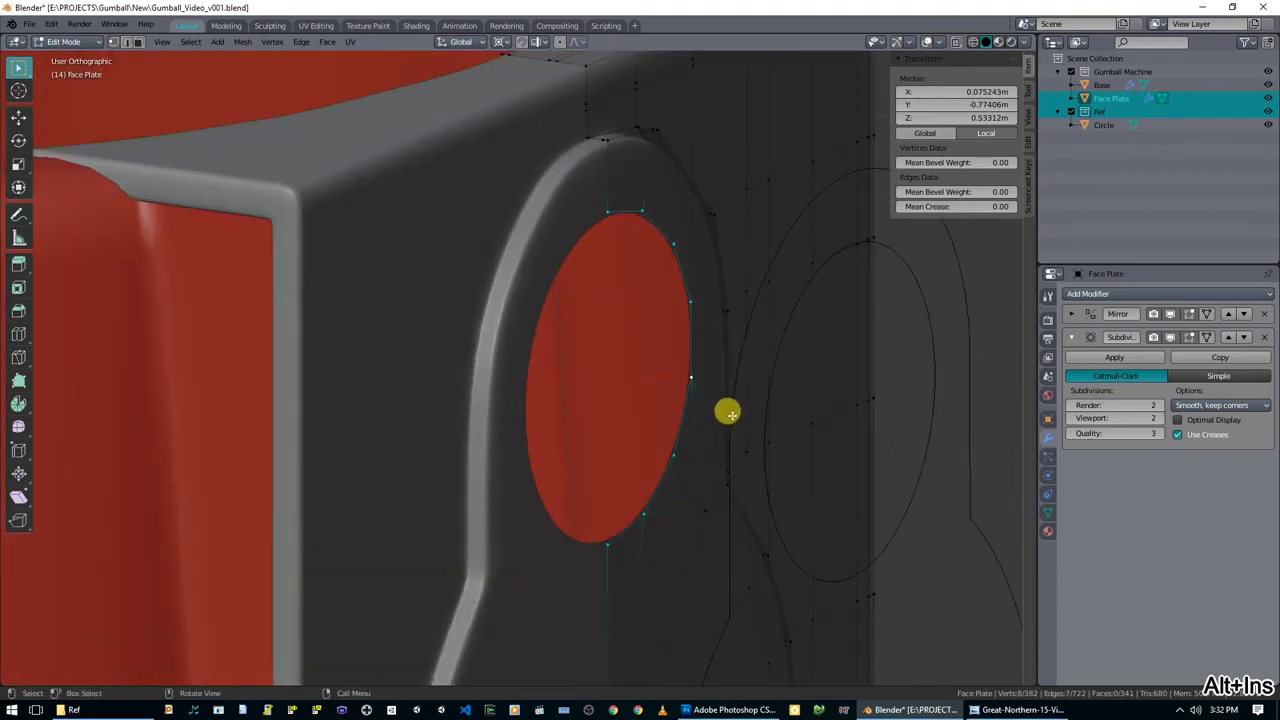
key("e")
right_click(727, 415)
key("g")
key("y")
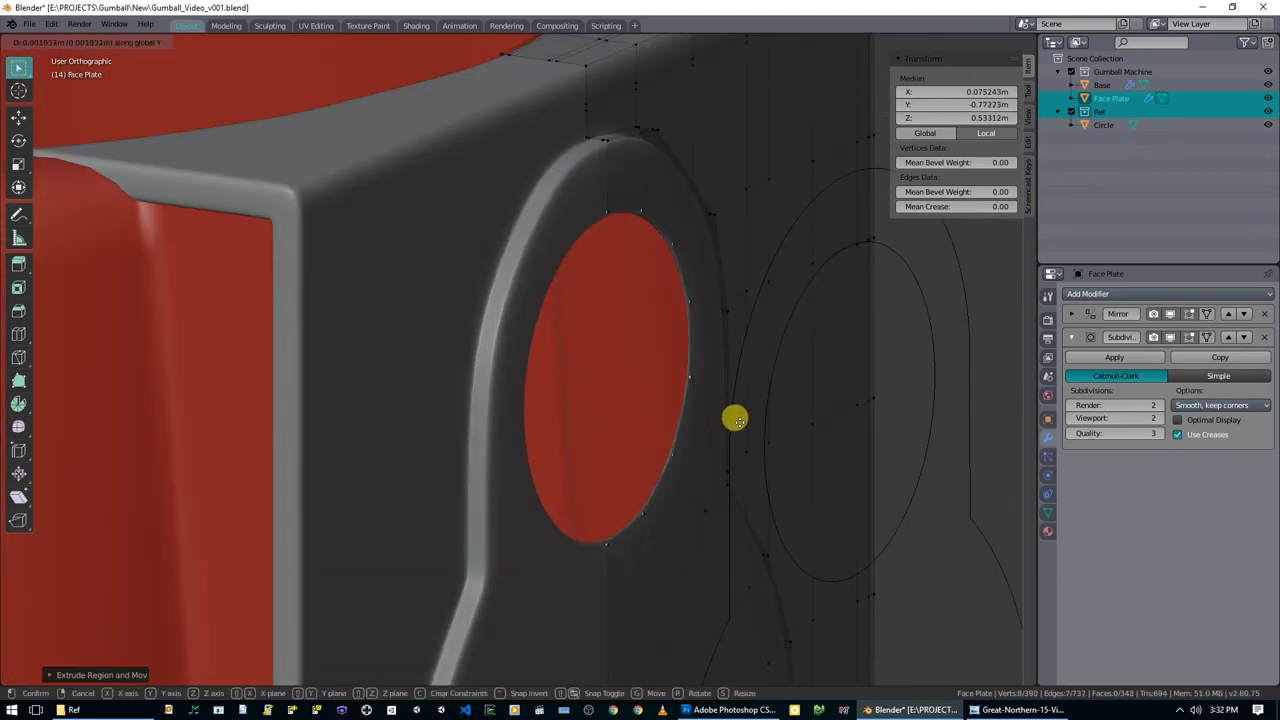
left_click(735, 420)
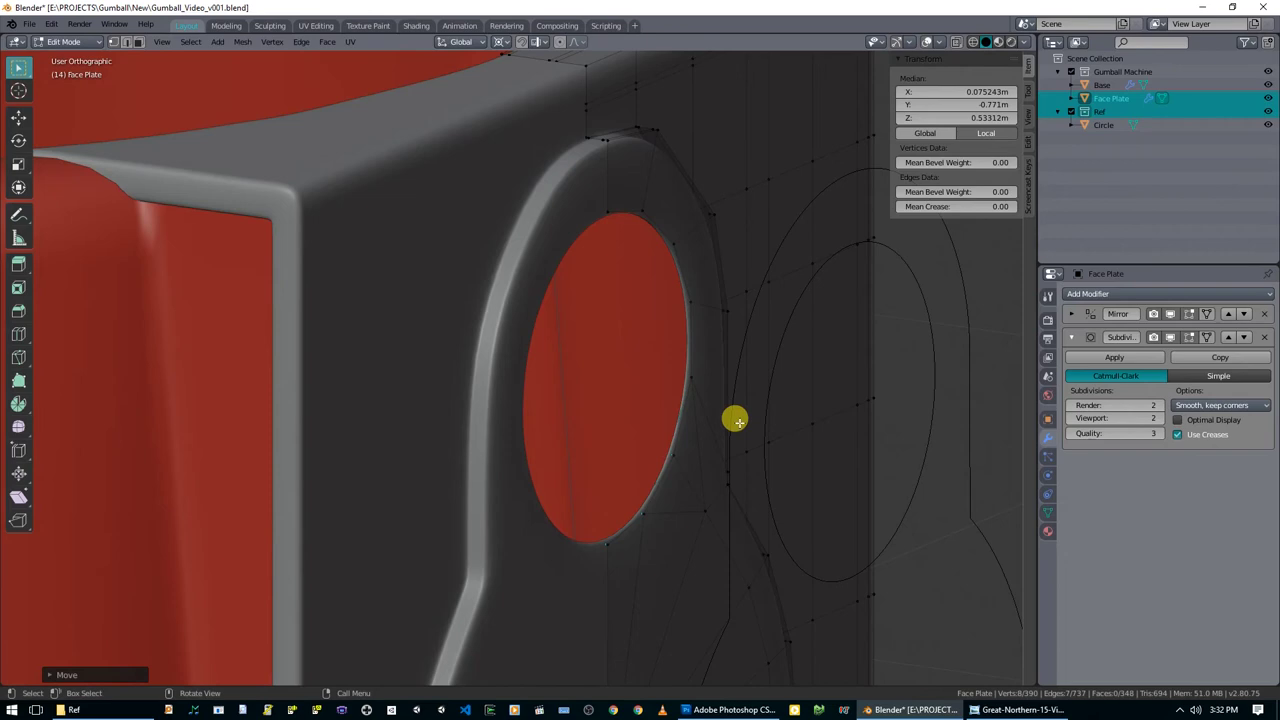
Extrude the rim loop again about 0.077 m back along Y to form the hole's inner wall.
key("g")
key("y")
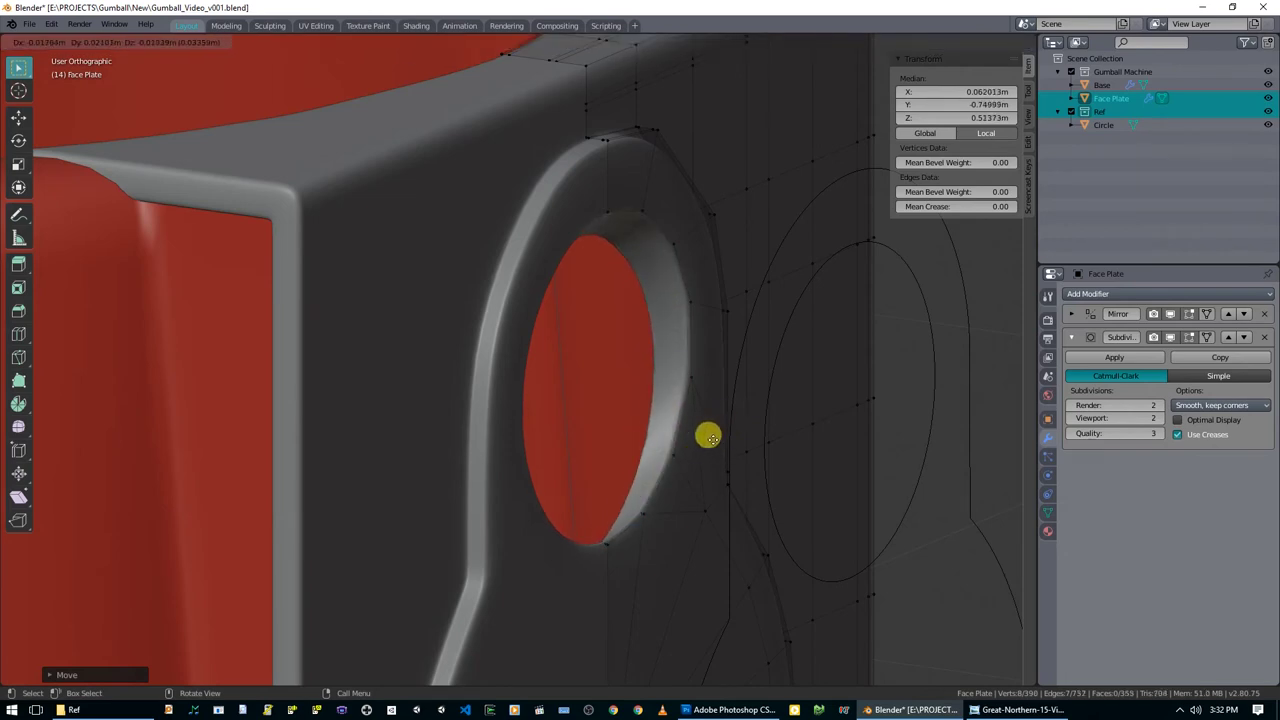
left_click(653, 439)
Snap the 3D cursor midway between the rear rim's top and bottom centre vertices, and set the pivot point to 3D Cursor.
middle_click_drag(652, 439, 543, 303)
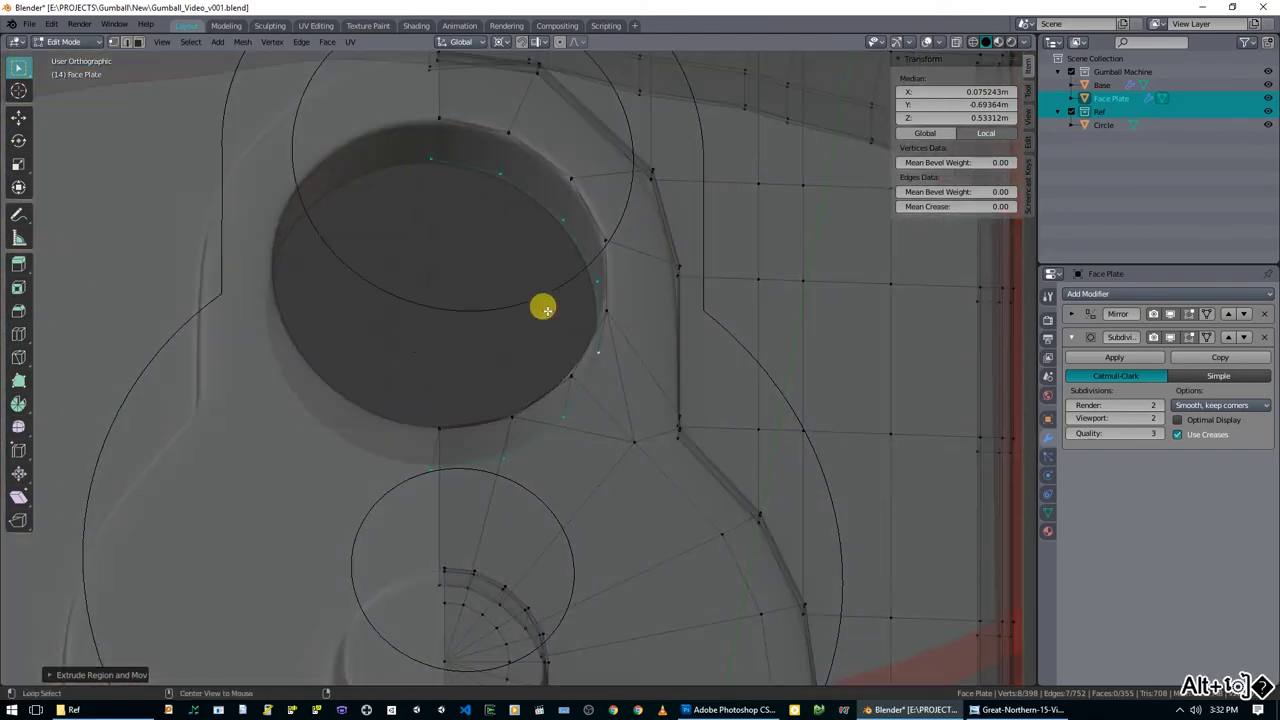
left_click(430, 153)
middle_click_drag(455, 246, 505, 510)
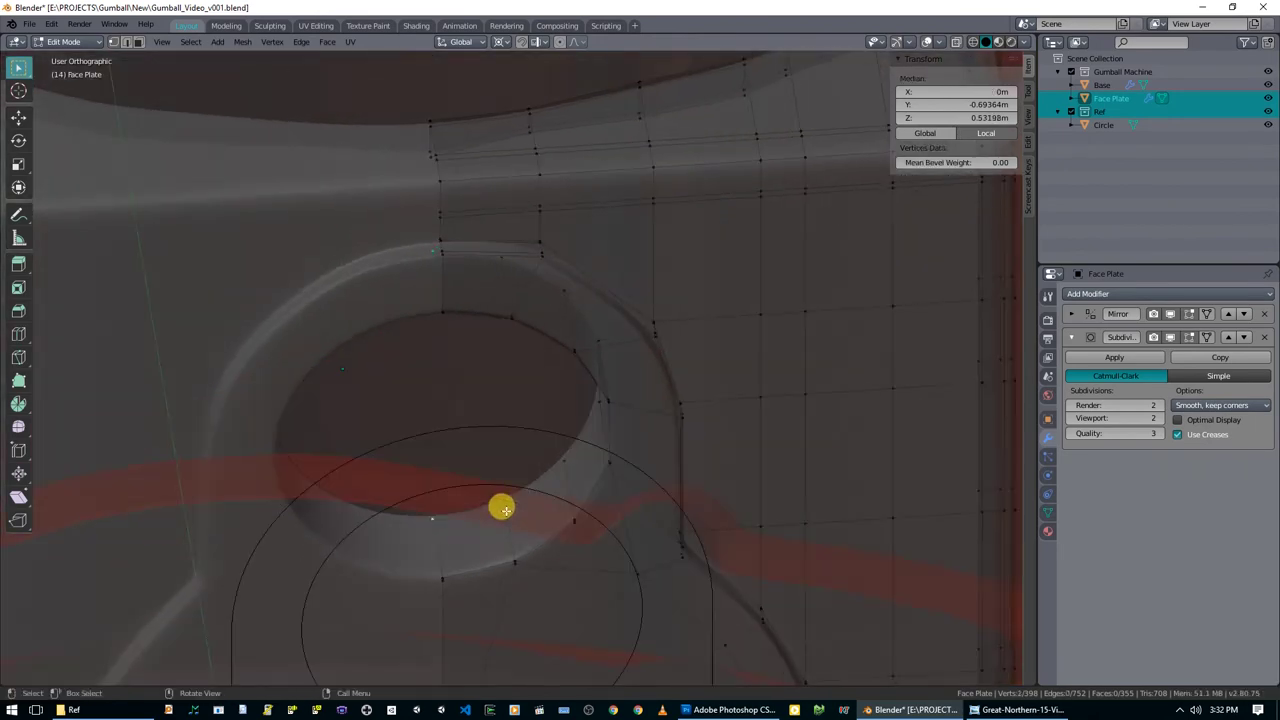
key("shift+s")
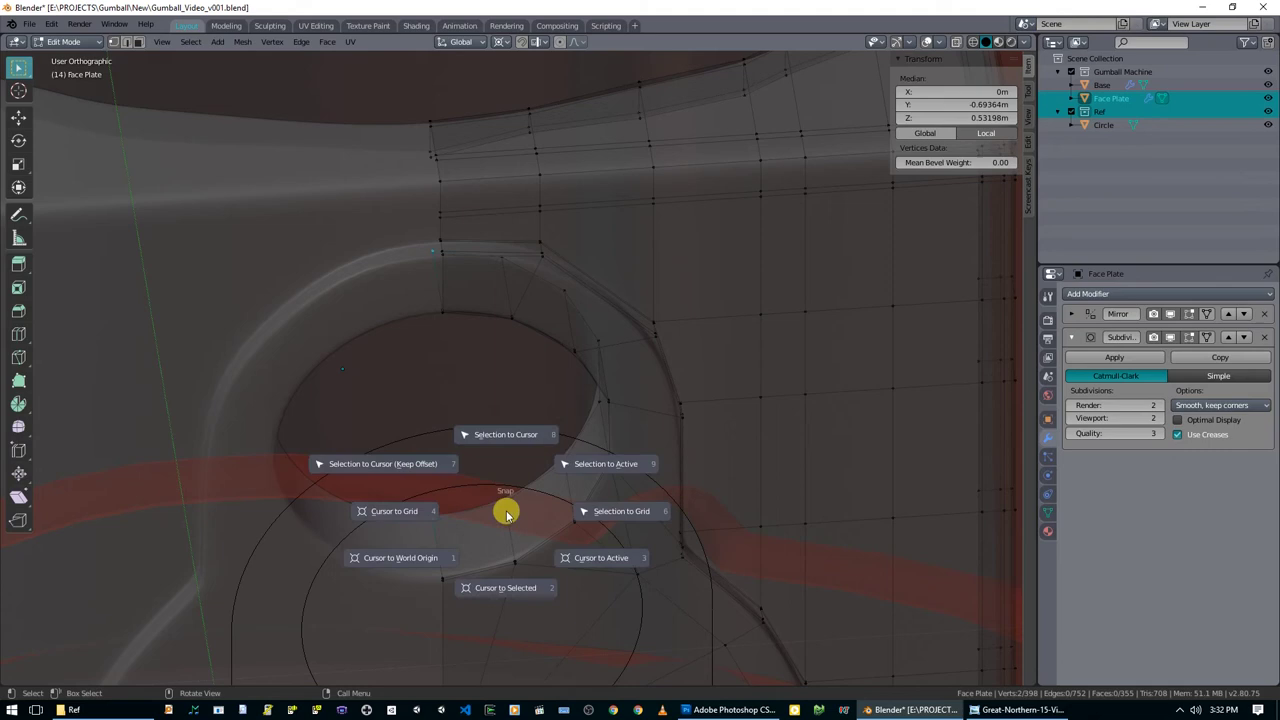
left_click(505, 586)
middle_click_drag(512, 518, 551, 432)
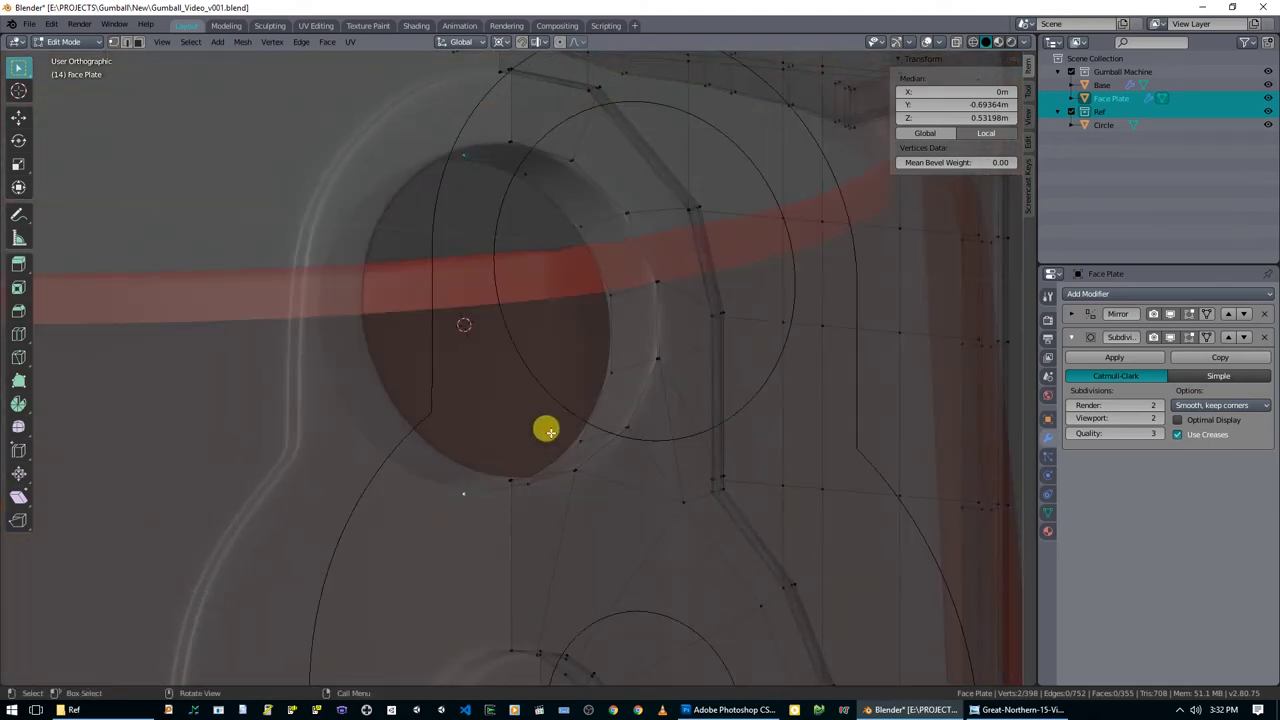
key("shift+s")
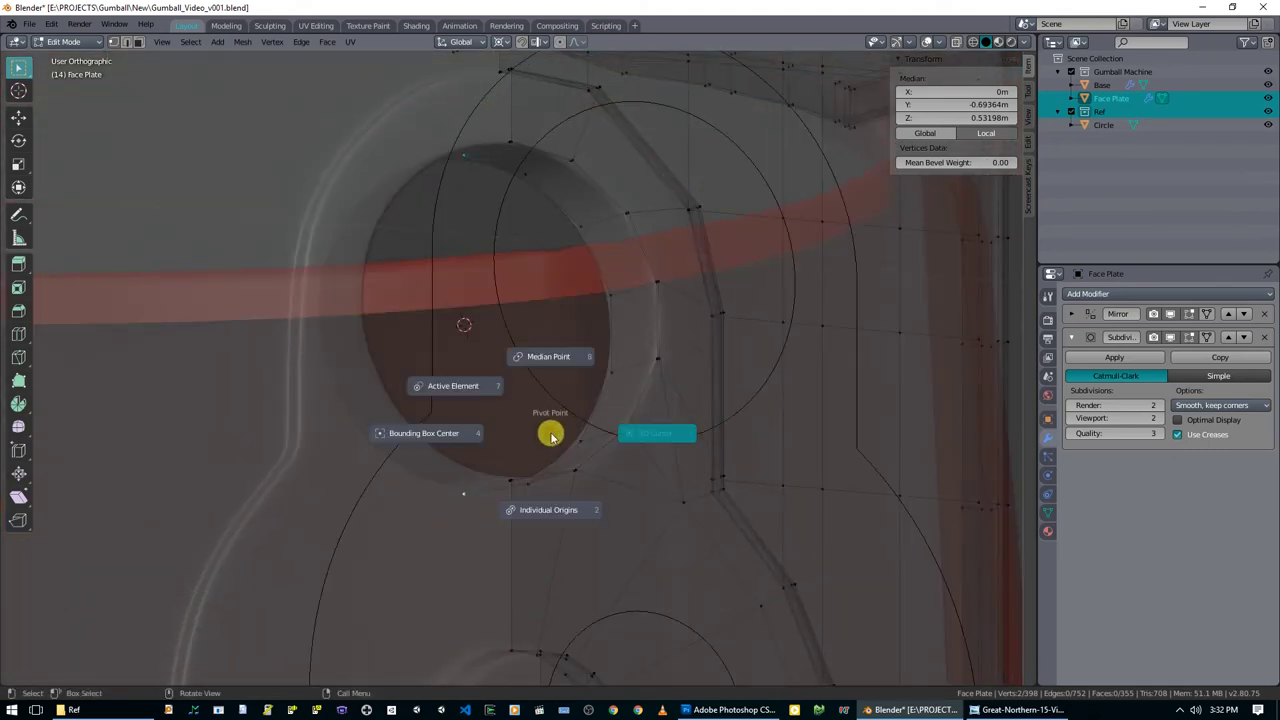
left_click(657, 435)
Select the hole's rear rim loop, extrude it in place and scale it in slightly to about 0.99.
left_click(603, 345, "alt")
middle_click_drag(618, 355, 611, 374)
key("e")
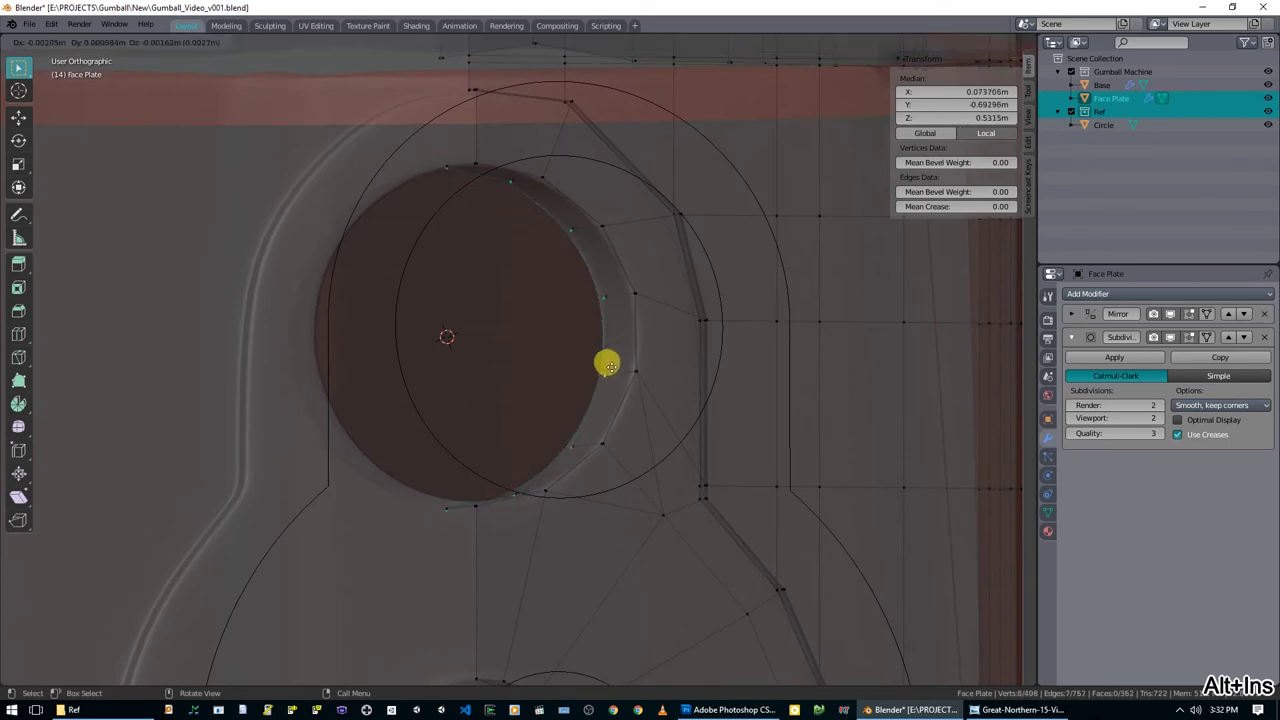
right_click(613, 372)
key("s")
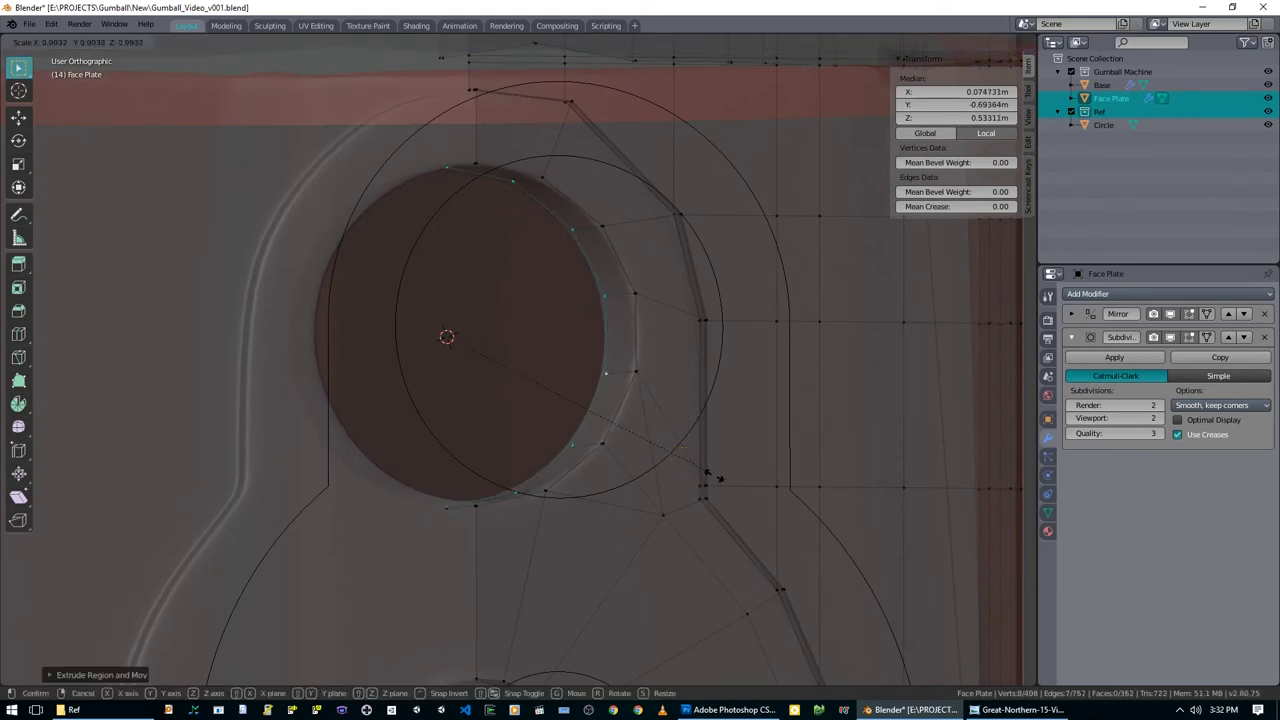
left_click(706, 473)
Extrude the hole's rear rim loop in place and scale it inward to a ring less than half its size.
key("e")
right_click(771, 483)
key("s")
left_click(569, 424)
Extrude the inner ring in place, scale it to 0 to close the hole's back wall, and return to Object Mode.
key("e")
right_click(628, 451)
right_click(627, 450)
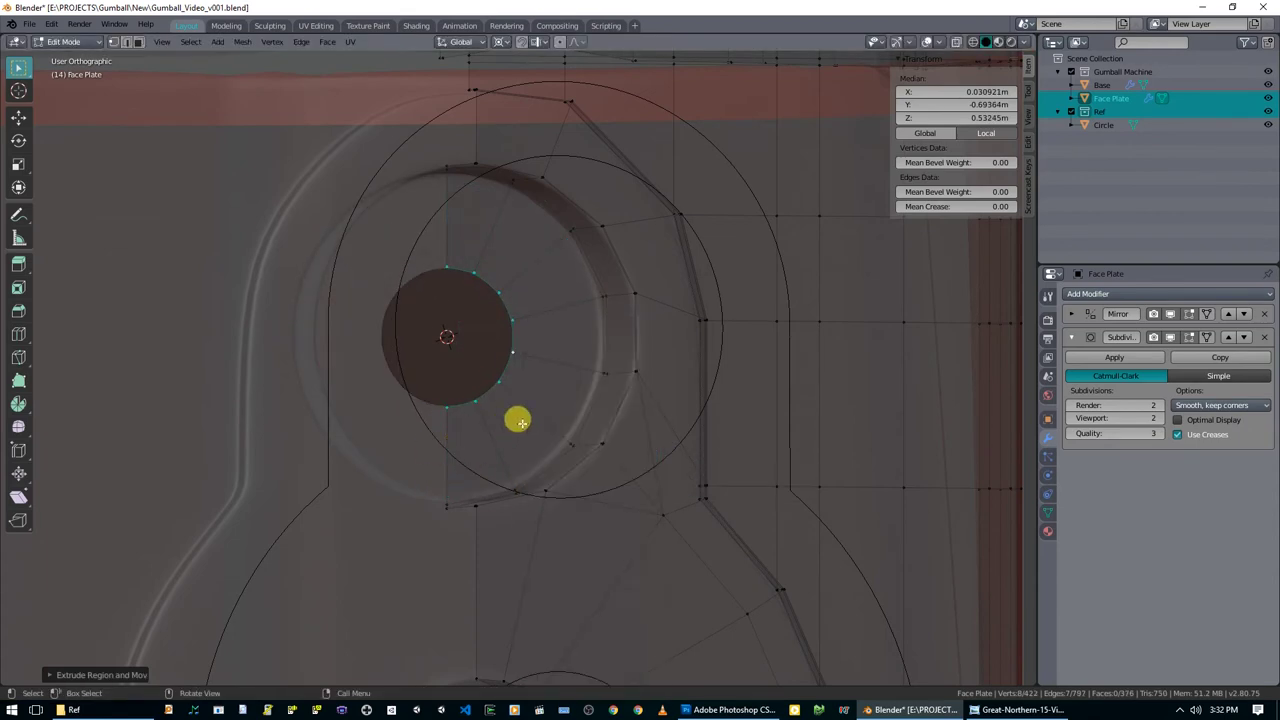
key("s")
key("0")
key("Return")
key("Tab")
middle_click_drag(580, 383, 729, 421)
scroll(760, 417, "up", 4)
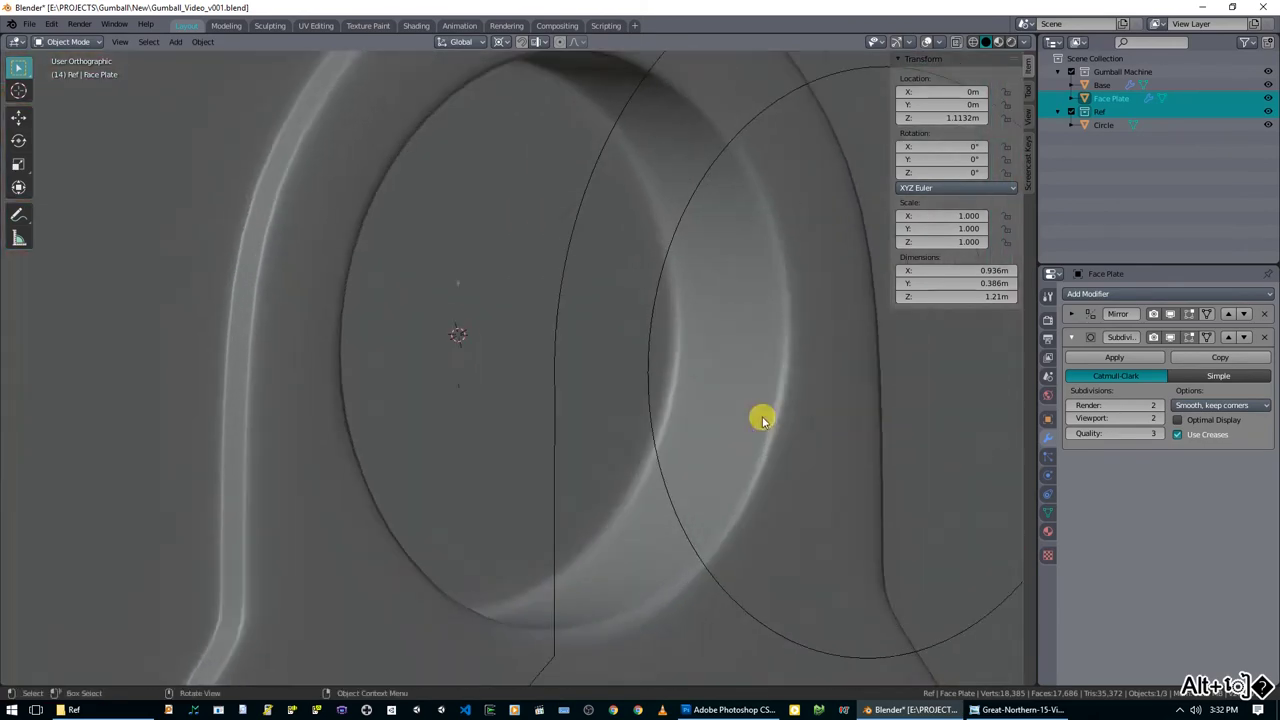
Examine the supporting edge loops at the hole's front and rear rims with the Subdivision effect temporarily turned off in Edit Mode.
key("Tab")
scroll(777, 340, "up", 2)
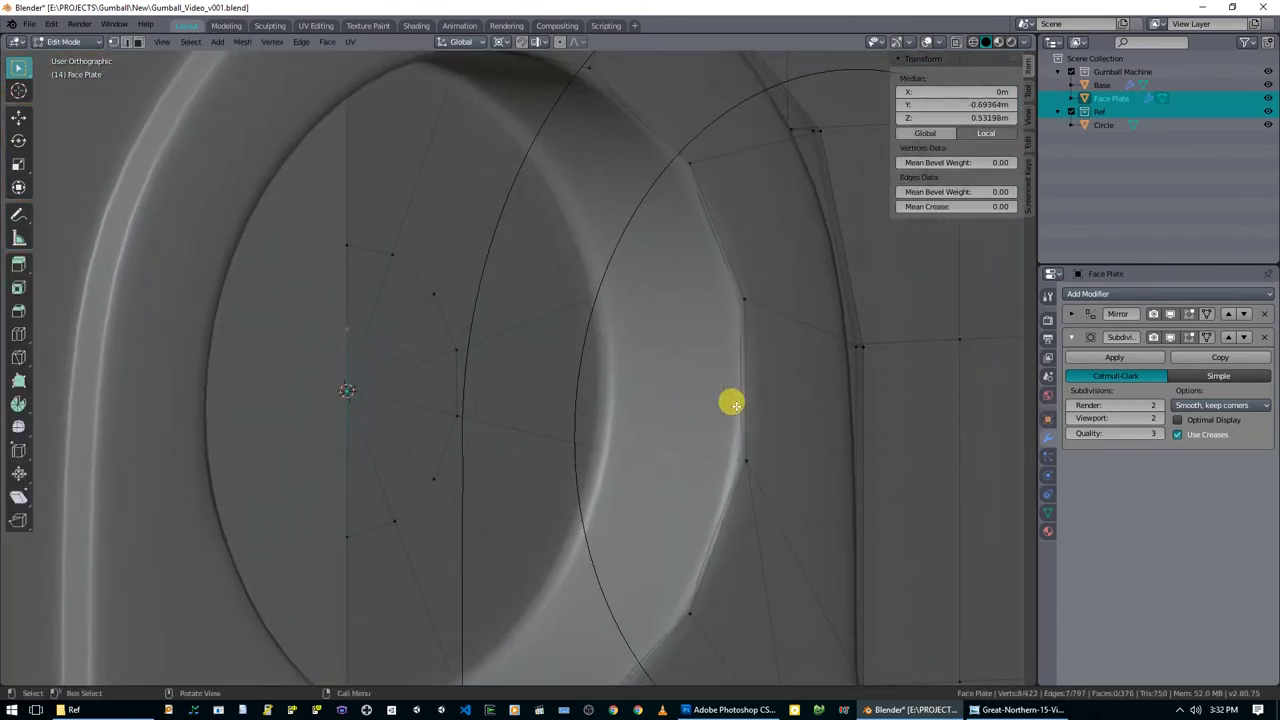
left_click(1206, 337)
left_click(1206, 337)
left_click(1188, 340)
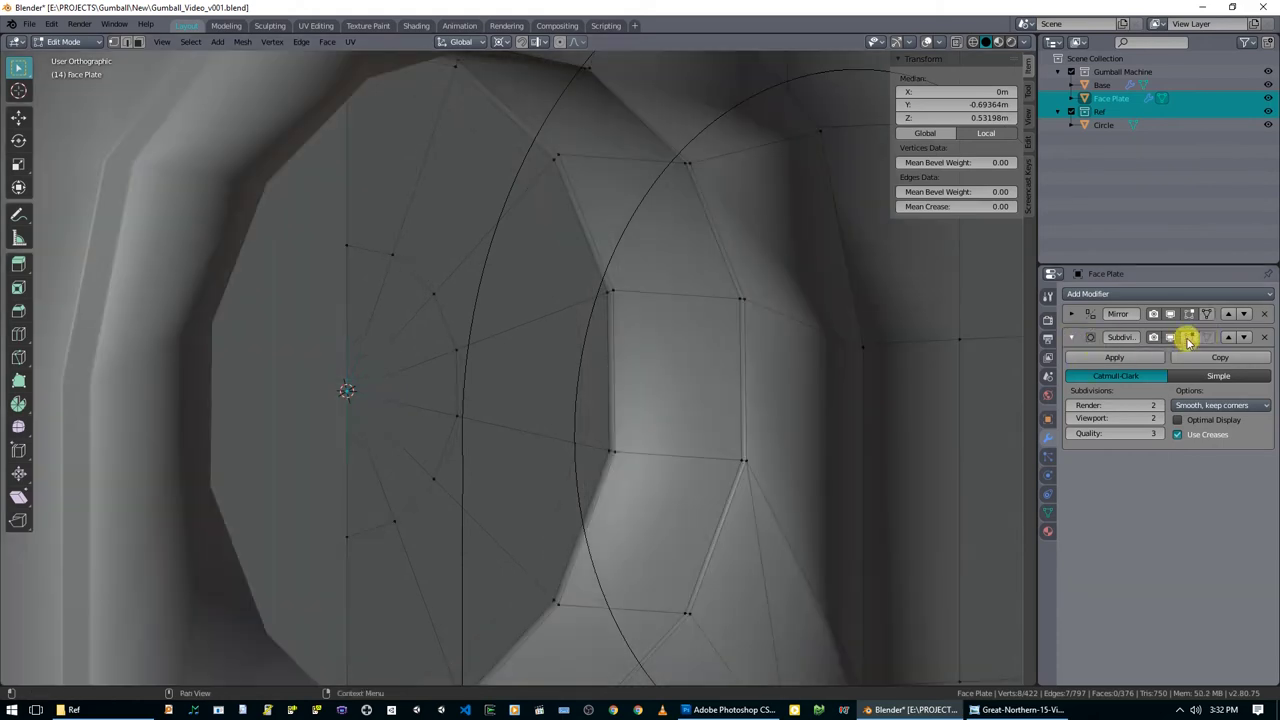
left_click(760, 311, "shift")
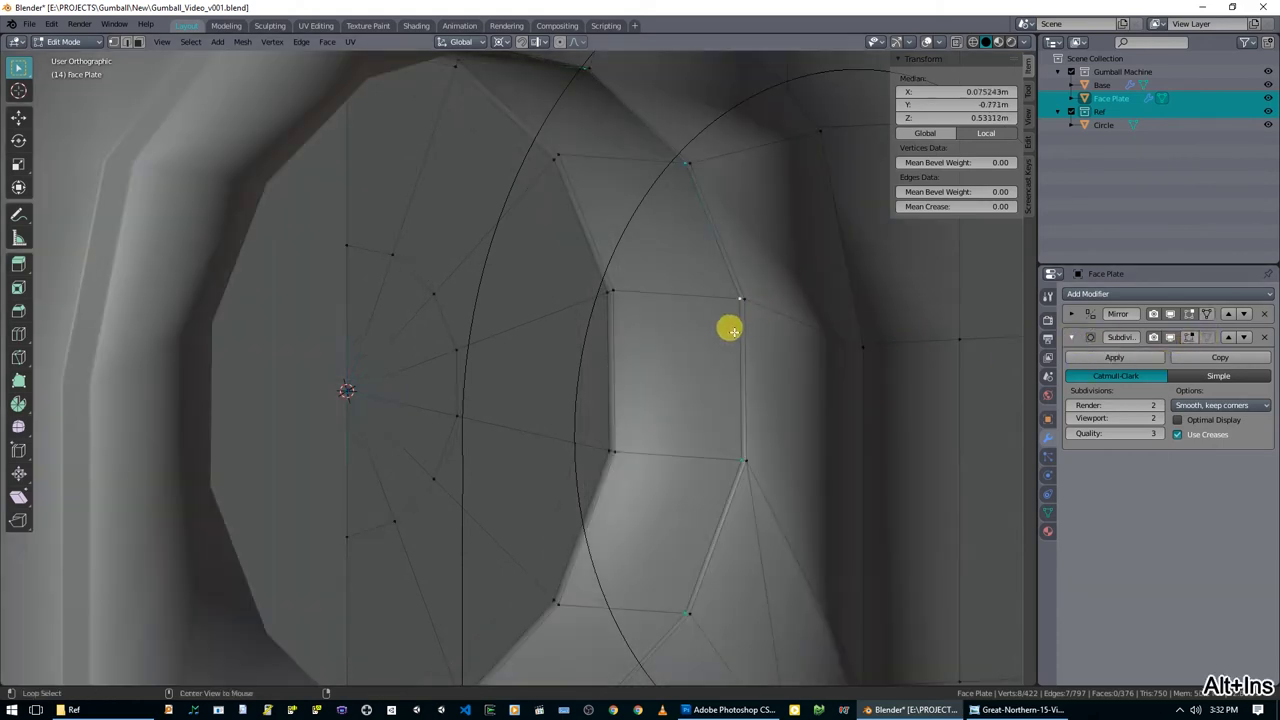
key("alt+z")
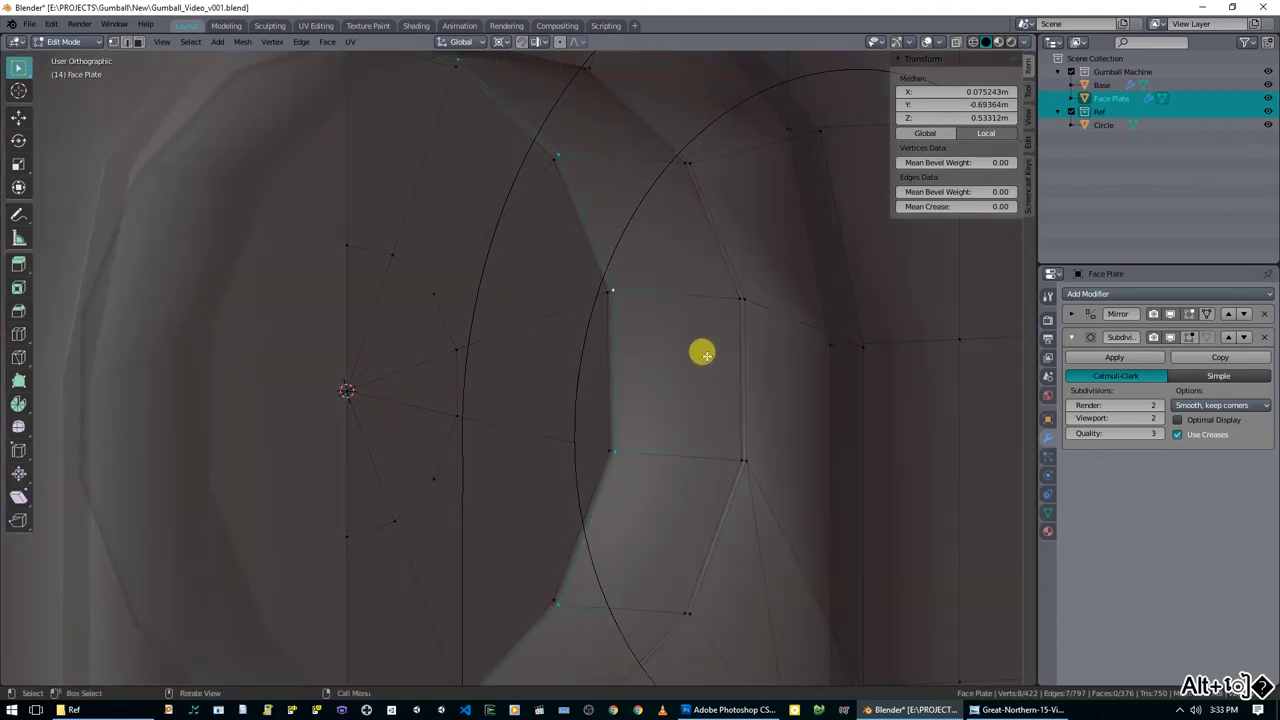
key("alt+z")
key("ctrl+Insert")
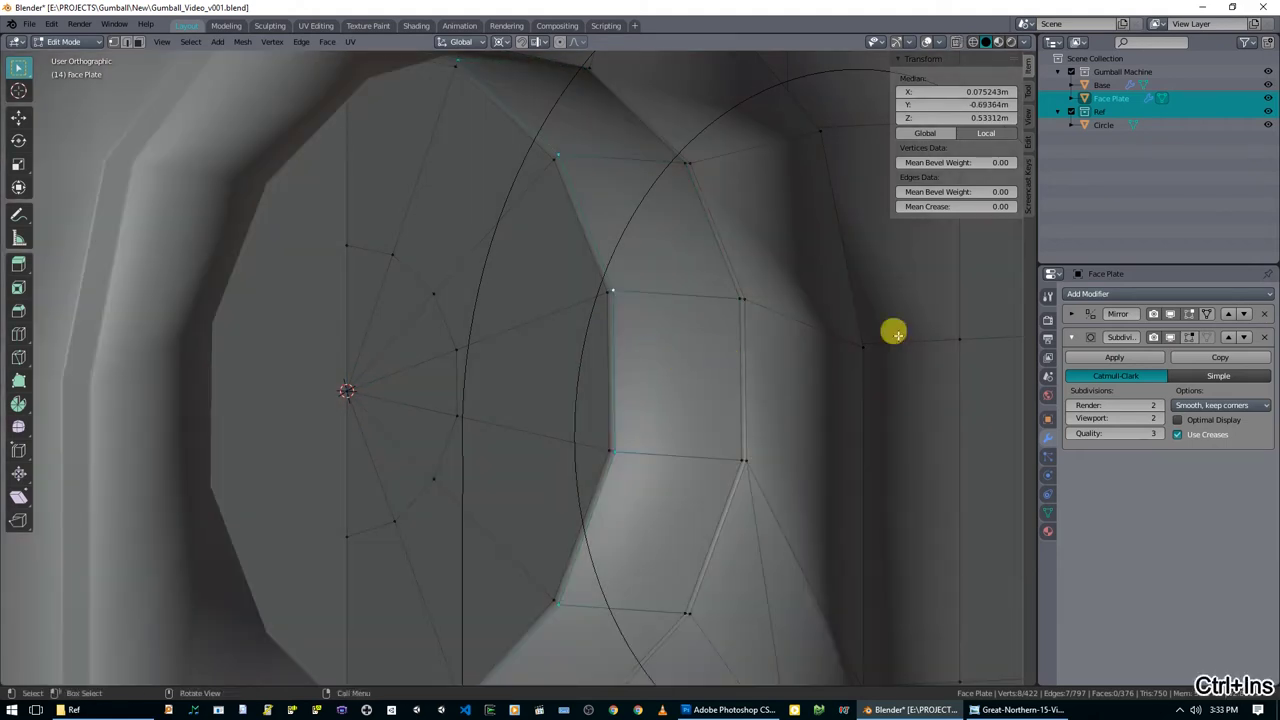
left_click(1189, 338)
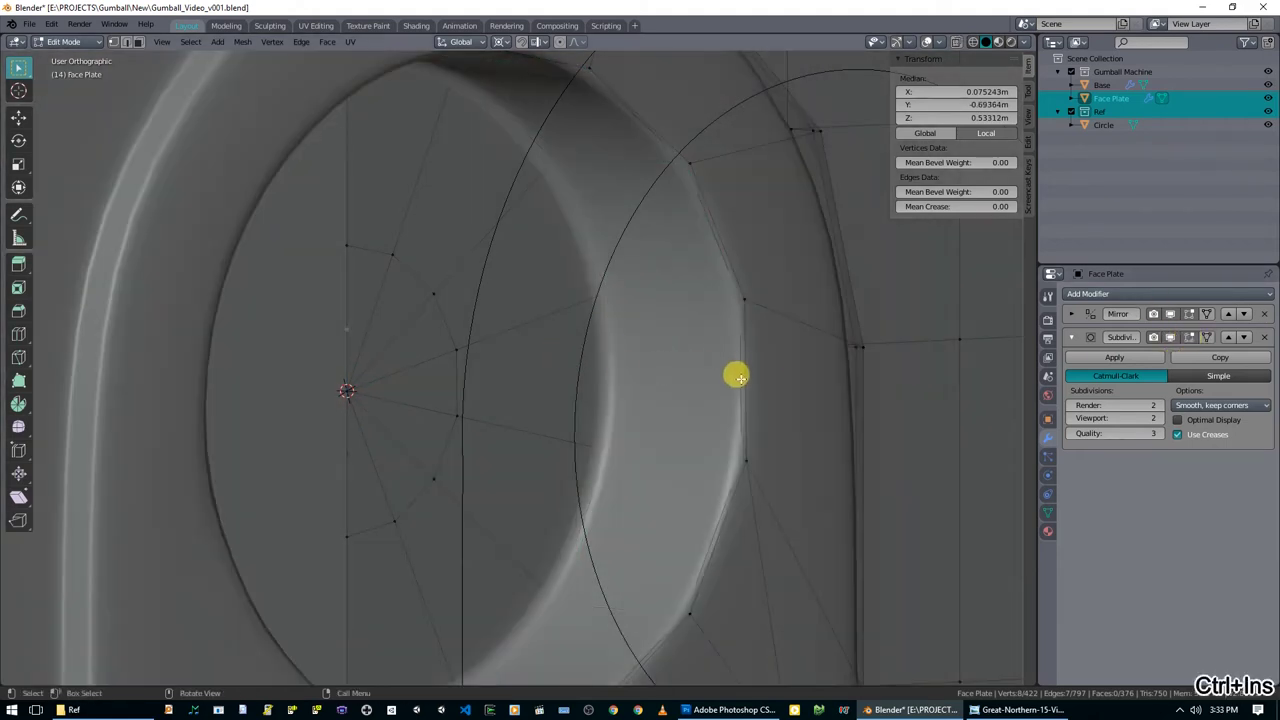
Dissolve the supporting edge loops at the hole's front and rear rims and check the smoothed shape in Object Mode.
key("alt+z")
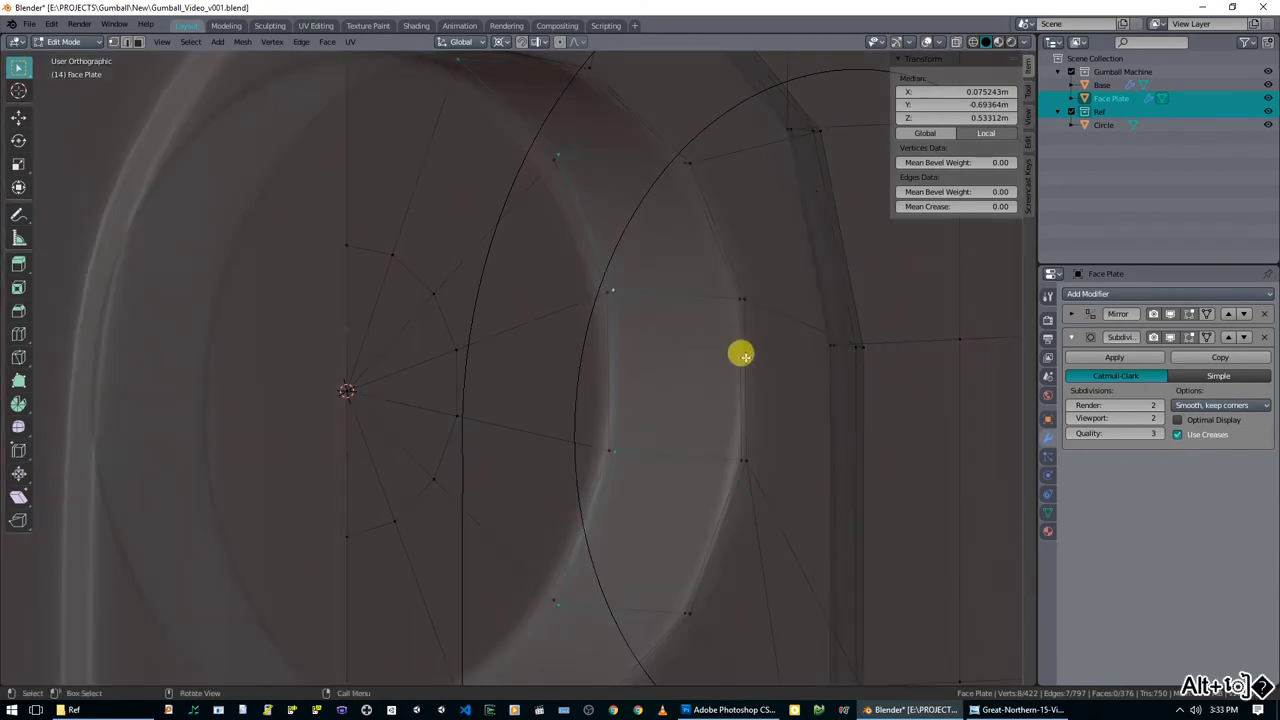
left_click(740, 352, "alt")
key("x")
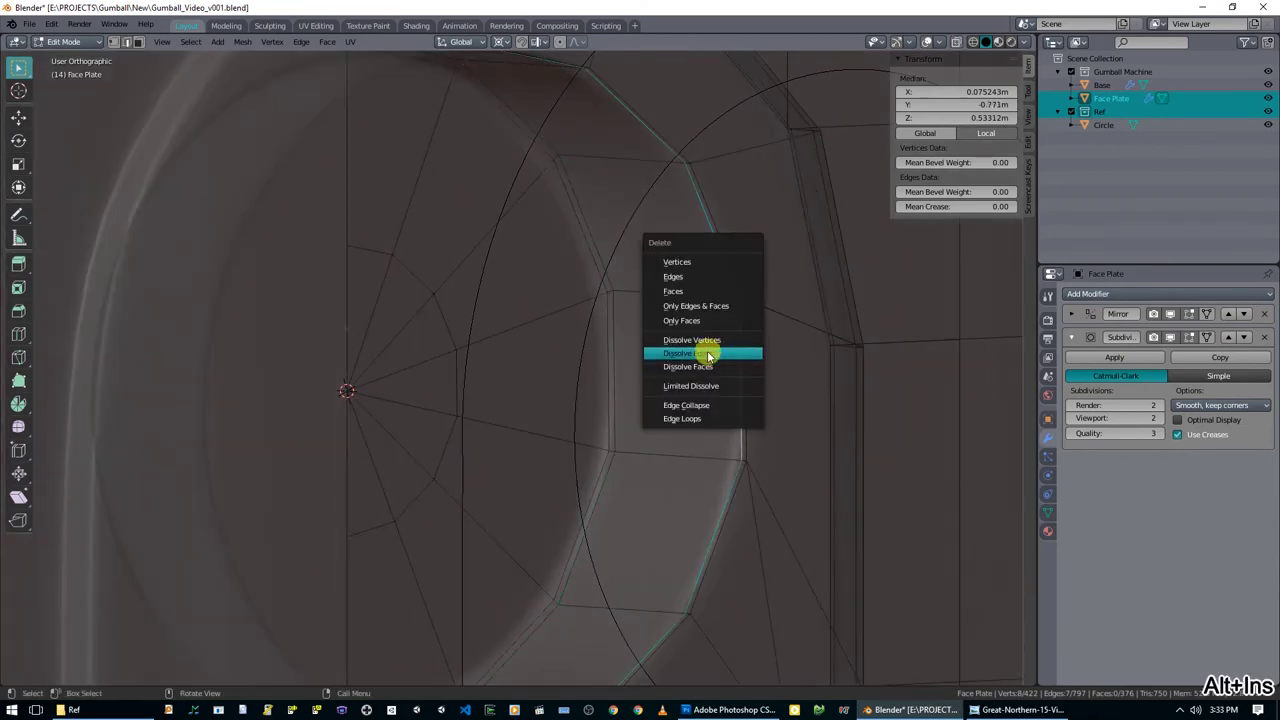
left_click(708, 355)
left_click(617, 339, "alt")
key("x")
left_click(623, 346)
key("Tab")
scroll(701, 363, "down", 4)
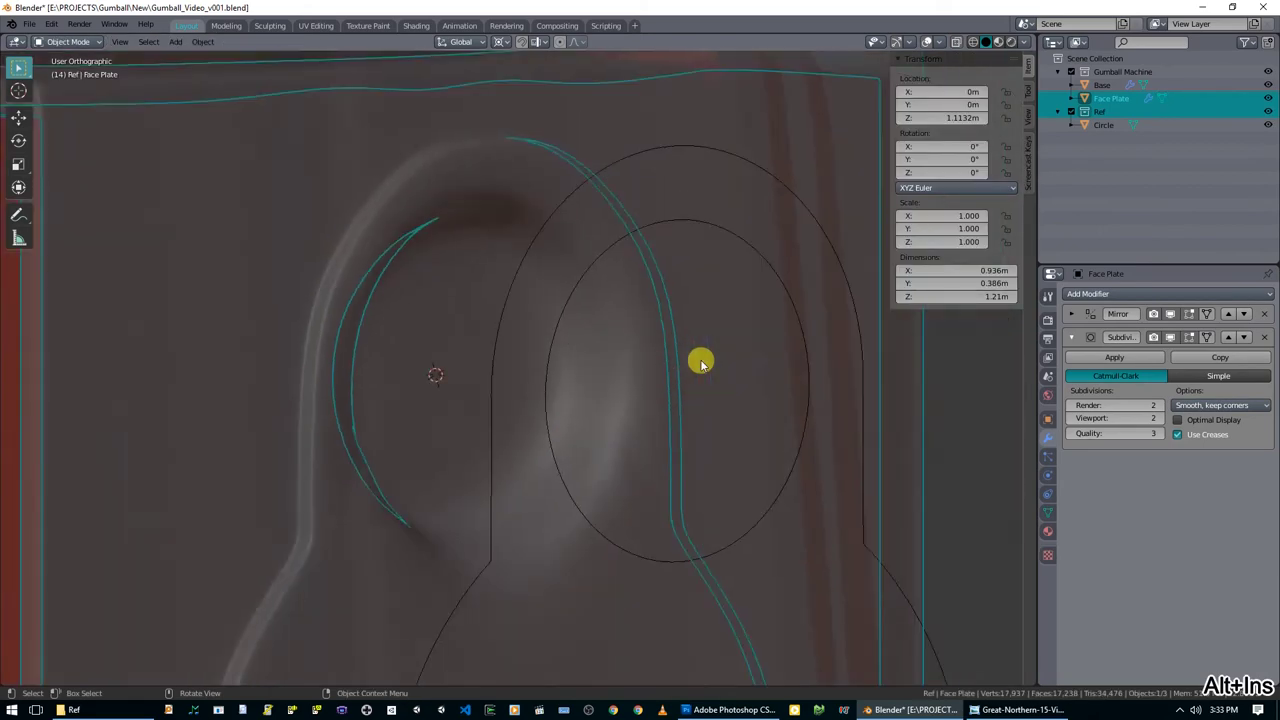
key("alt+z")
scroll(670, 367, "down", 2)
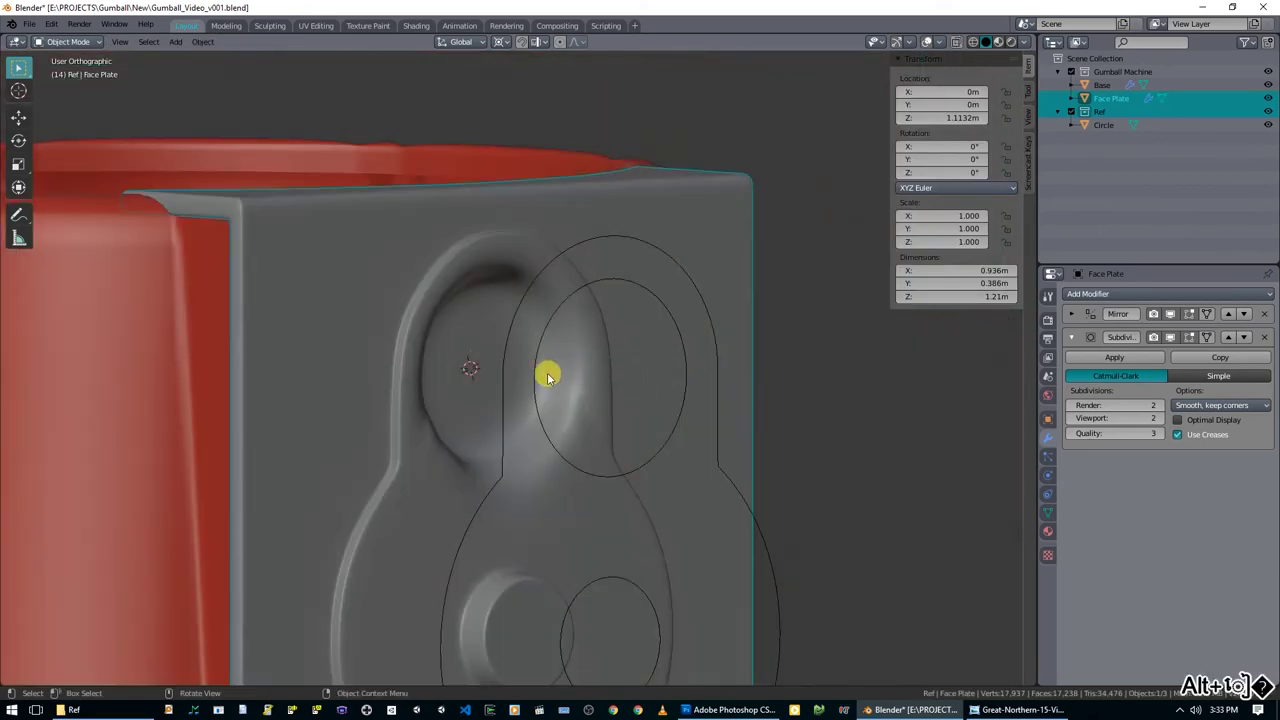
scroll(566, 366, "up", 2)
middle_click_drag(606, 351, 636, 358)
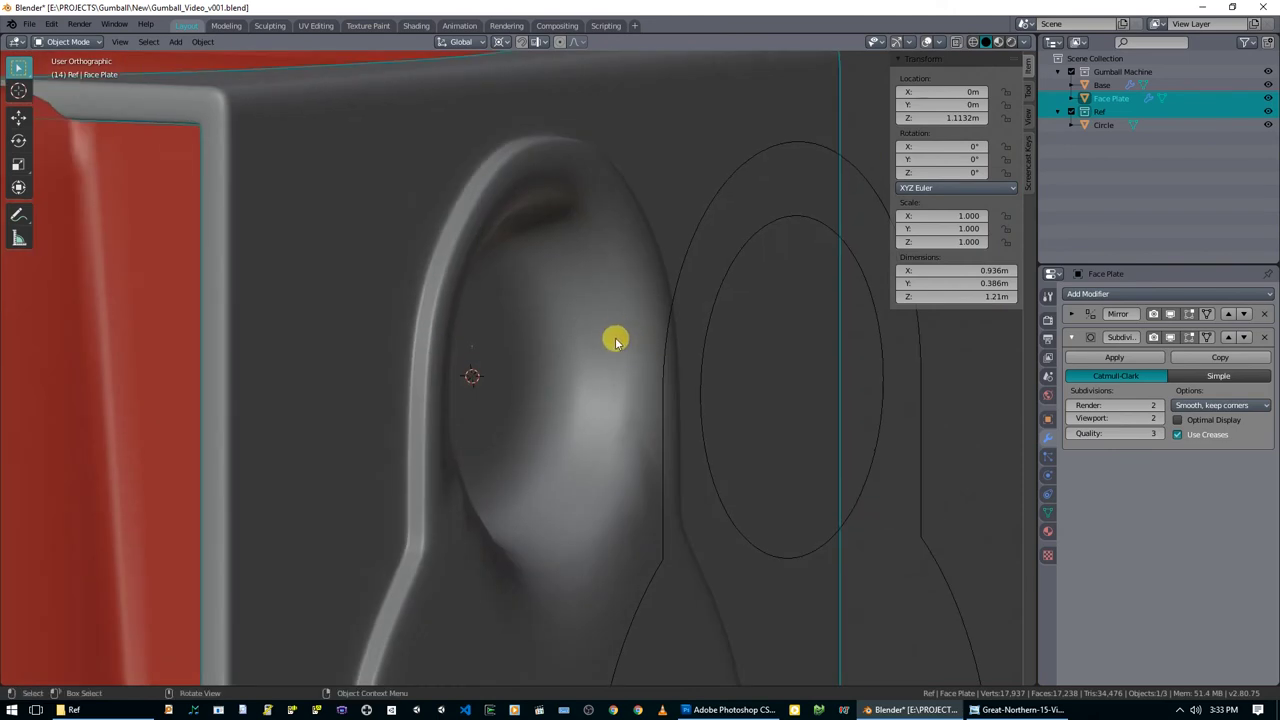
middle_click_drag(615, 341, 623, 340)
Add an edge loop around the hole's inner wall and slide it close to the front rim.
key("Tab")
key("ctrl+r")
left_click(651, 311)
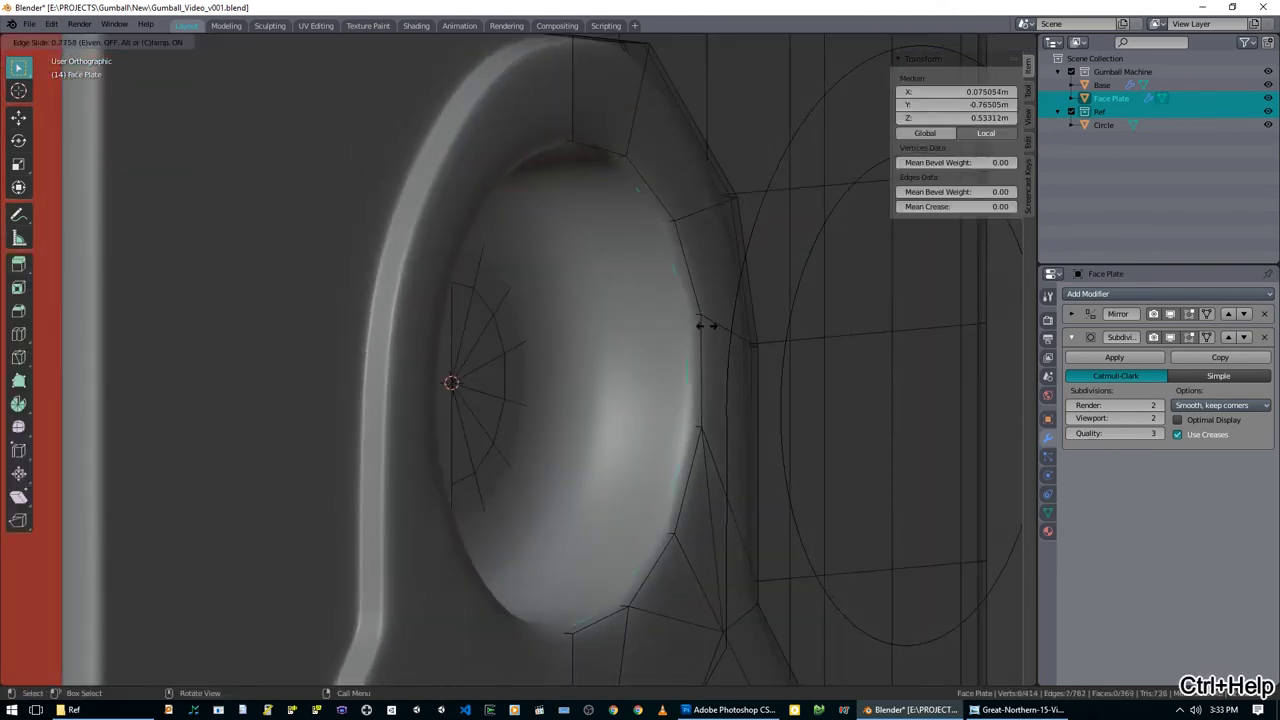
left_click(680, 314)
Add another edge loop around the hole's inner wall, slid about 0.99 toward the rear rim, and fine-tune the supporting edges there.
key("ctrl+r")
left_click(622, 337)
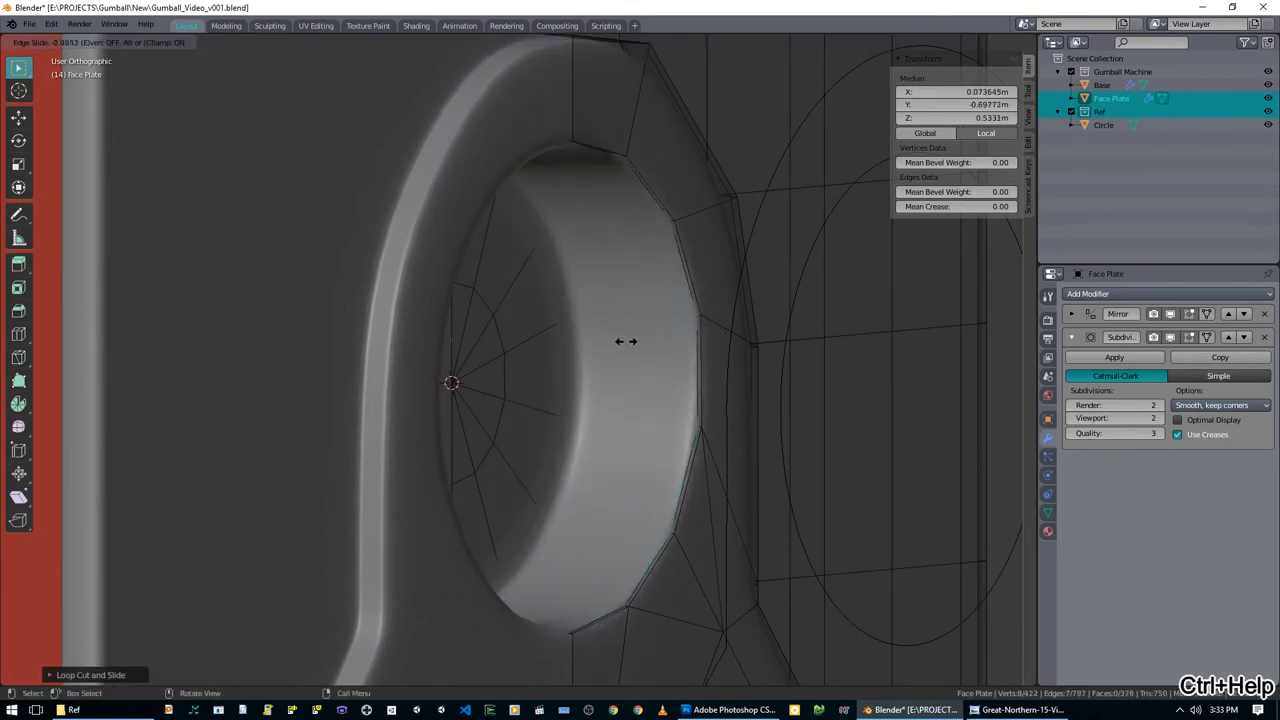
left_click(623, 340)
middle_click_drag(623, 340, 551, 423)
key("g")
key("g")
left_click(549, 334)
scroll(543, 350, "down", 3)
key("alt+a")
key("Tab")
scroll(609, 429, "down", 3)
Delete the Circle reference outline in front of the plate and select the face plate.
left_click(653, 432)
scroll(585, 440, "down", 4)
key("KP_1")
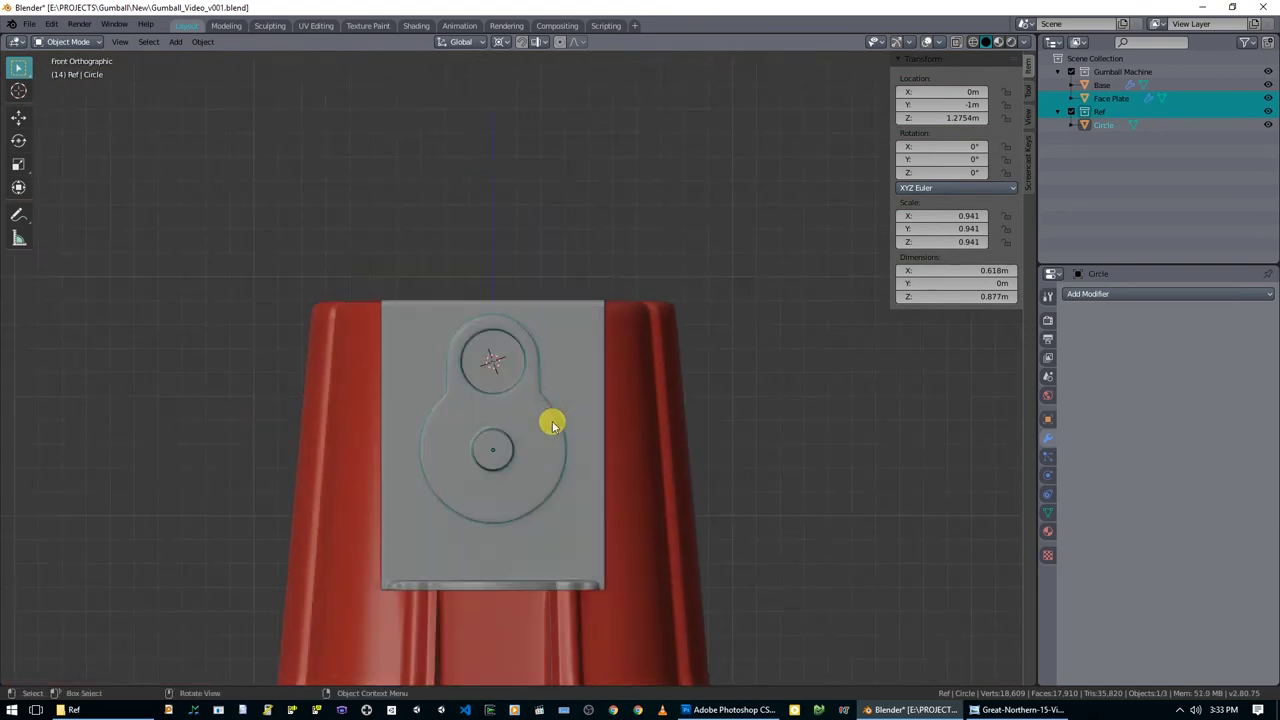
scroll(570, 386, "up", 3)
scroll(570, 360, "down", 3)
middle_click_drag(531, 371, 577, 400)
key("x")
left_click(612, 418)
left_click(577, 400)
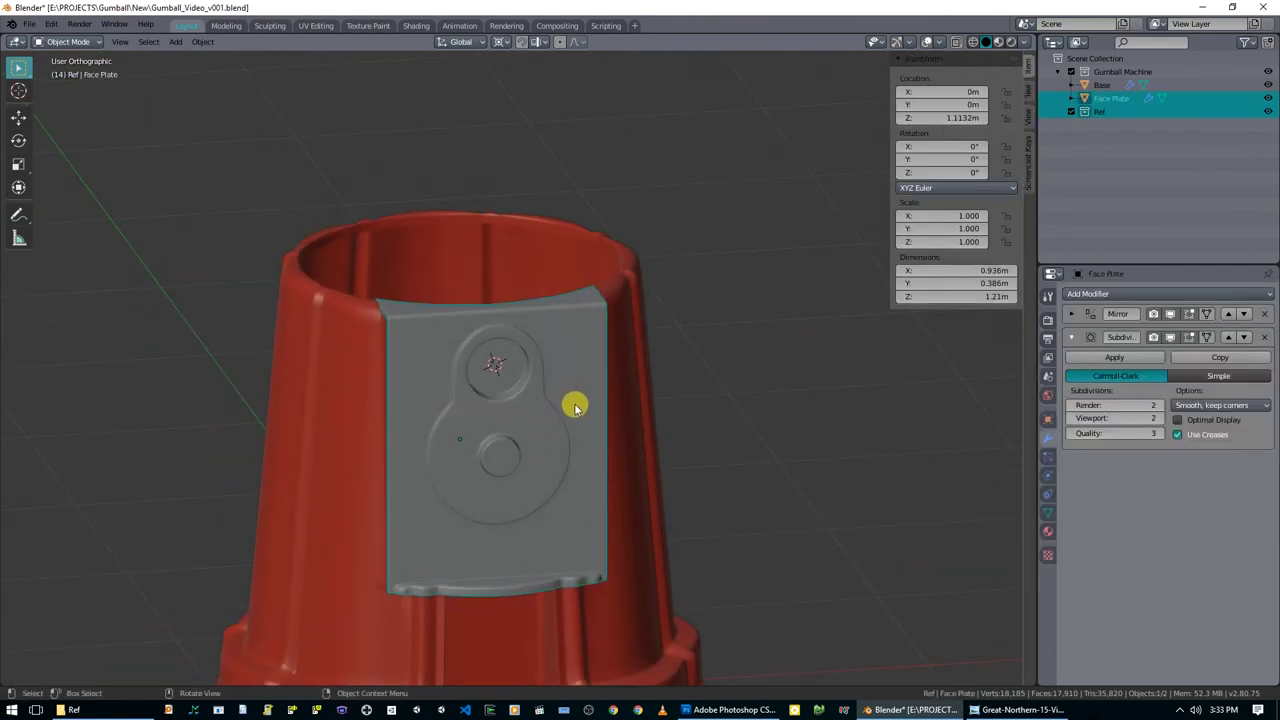
Examine the face plate's edge flow in Edit Mode, both isolated and against the red base.
key("KP_Divide")
key("Tab")
middle_click_drag(583, 389, 503, 480)
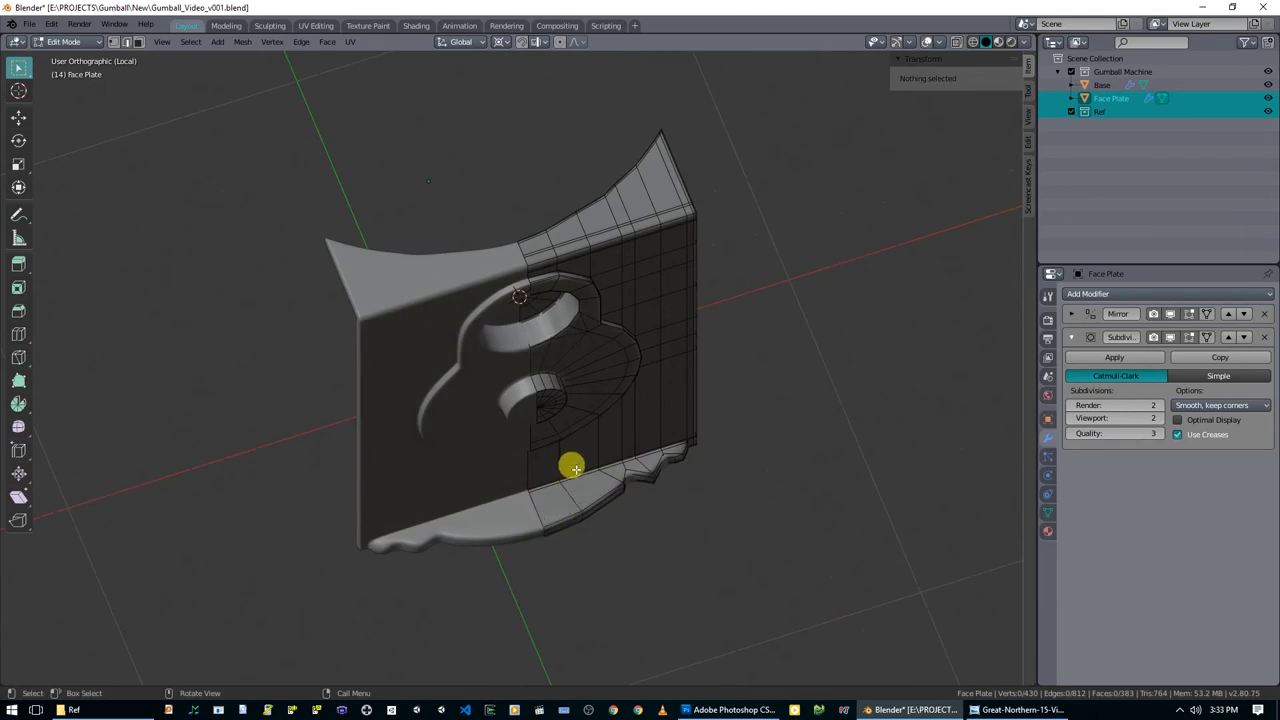
key("KP_Divide")
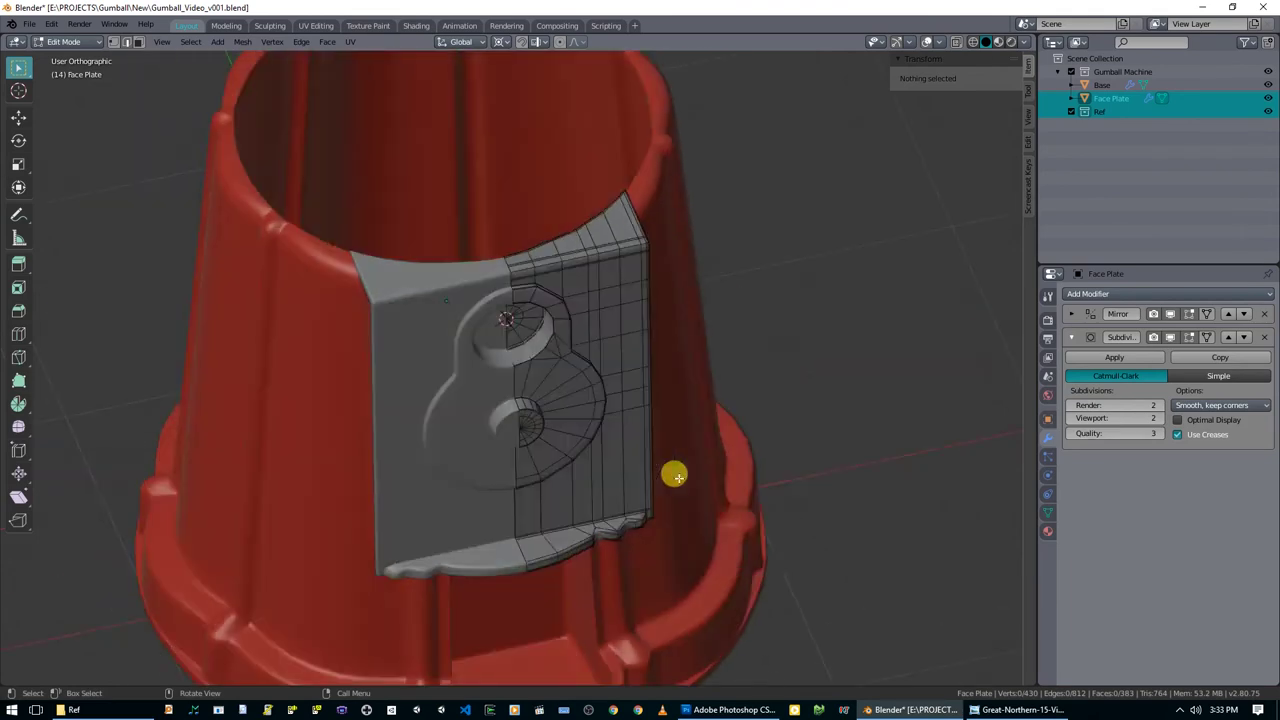
scroll(671, 477, "down", 3)
middle_click_drag(671, 477, 424, 316)
scroll(583, 517, "up", 3)
middle_click_drag(709, 205, 581, 286)
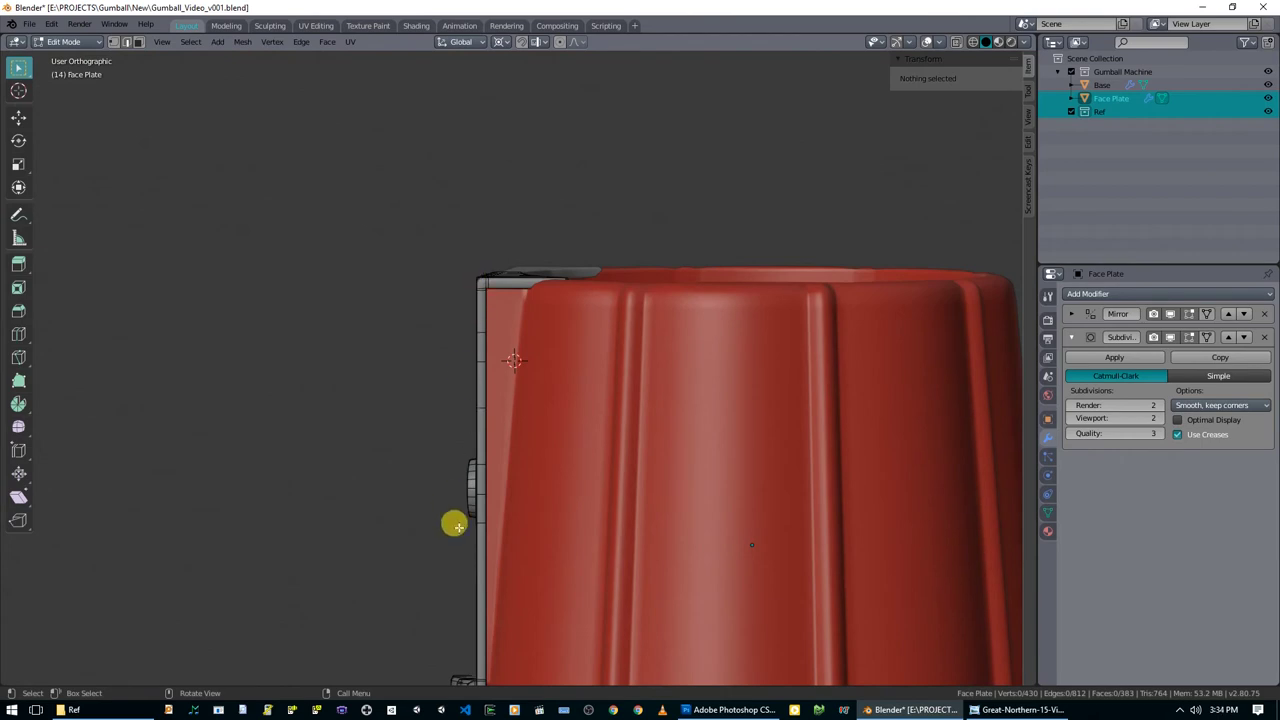
middle_click_drag(550, 285, 561, 442)
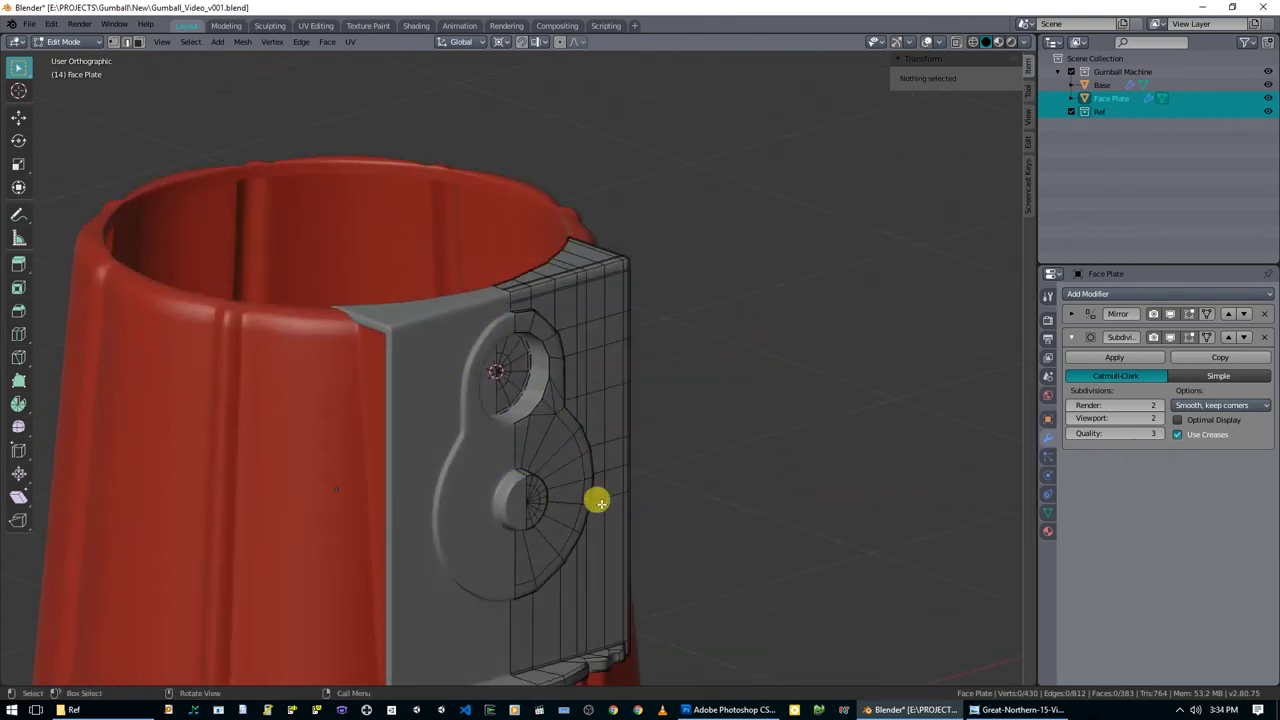
scroll(566, 483, "up", 2)
middle_click_drag(586, 474, 515, 456)
scroll(514, 406, "up", 2)
middle_click_drag(496, 400, 573, 461)
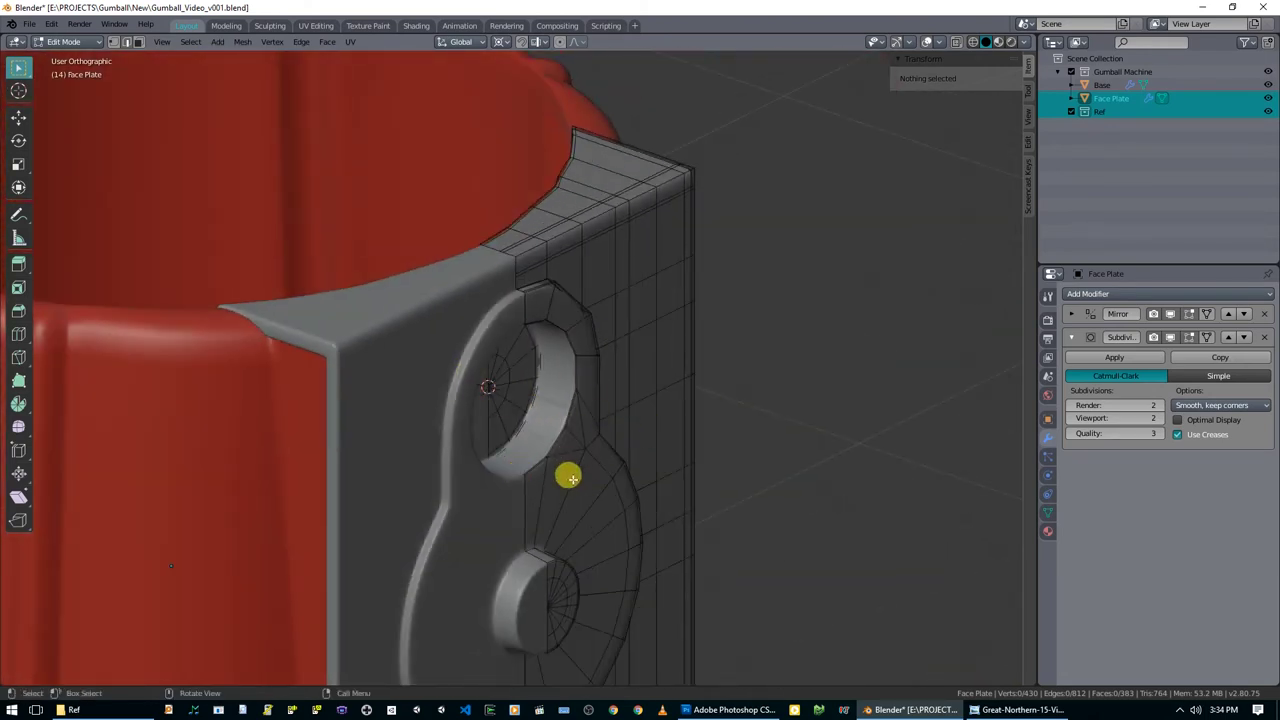
scroll(570, 480, "down", 4)
mouse_move(570, 480)
middle_mouse_down()
mouse_move(503, 457)
mouse_move(580, 465)
middle_mouse_up()
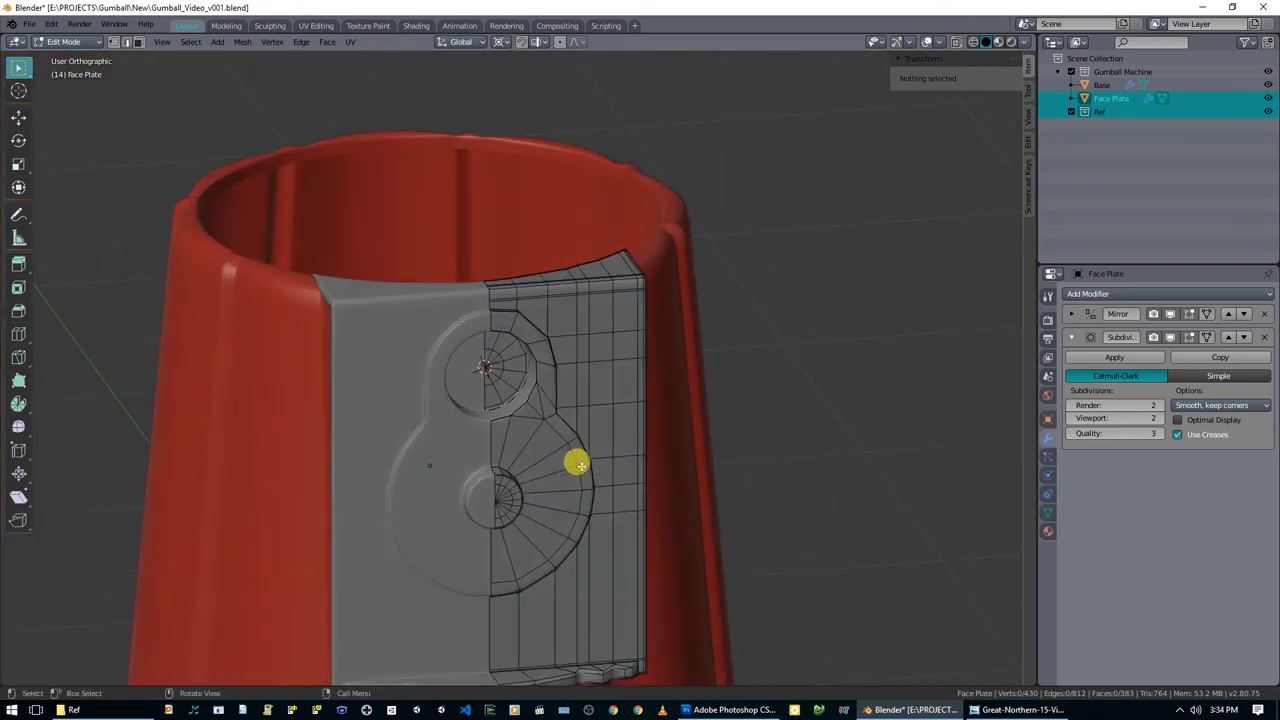
Isolate the face plate in wireframe shading and set its Subdivision viewport level to 1 to inspect the mesh.
key("Tab")
key("KP_Divide")
key("z")
left_click(500, 470)
mouse_move(563, 463)
middle_mouse_down()
mouse_move(666, 449)
mouse_move(609, 409)
mouse_move(609, 389)
mouse_move(646, 392)
middle_mouse_up()
left_click(1070, 418)
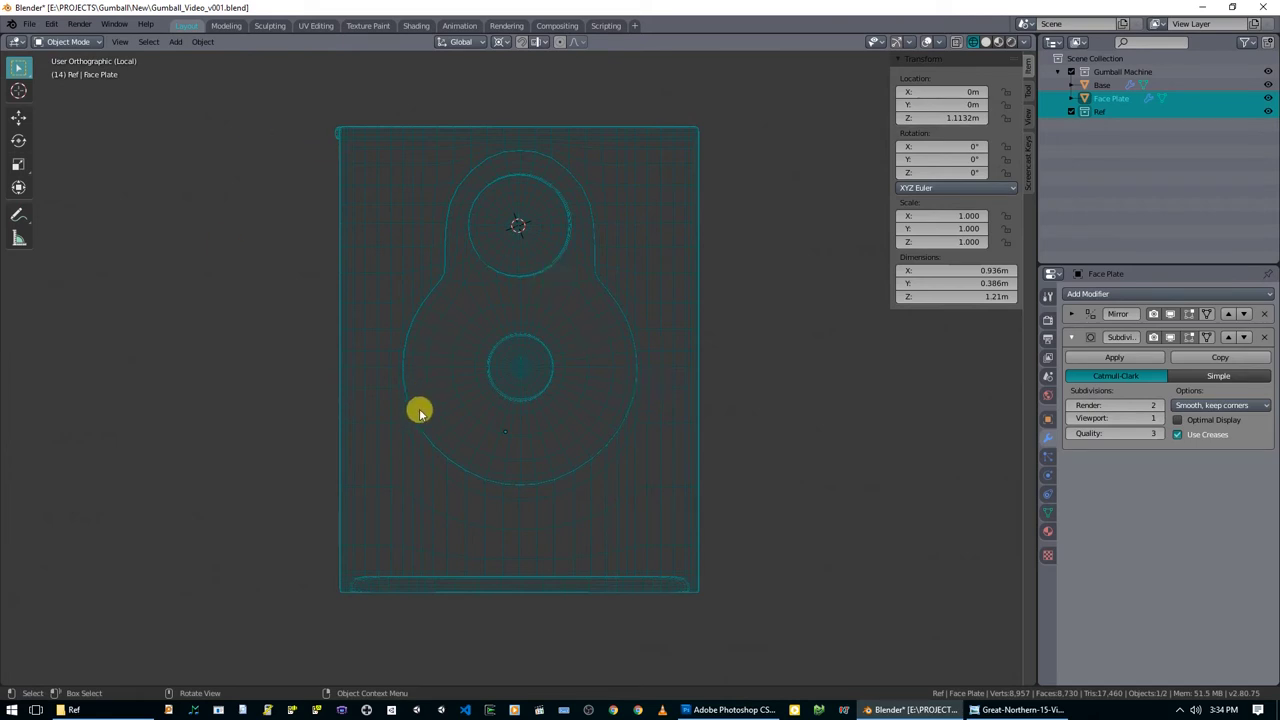
middle_click_drag(420, 411, 645, 402)
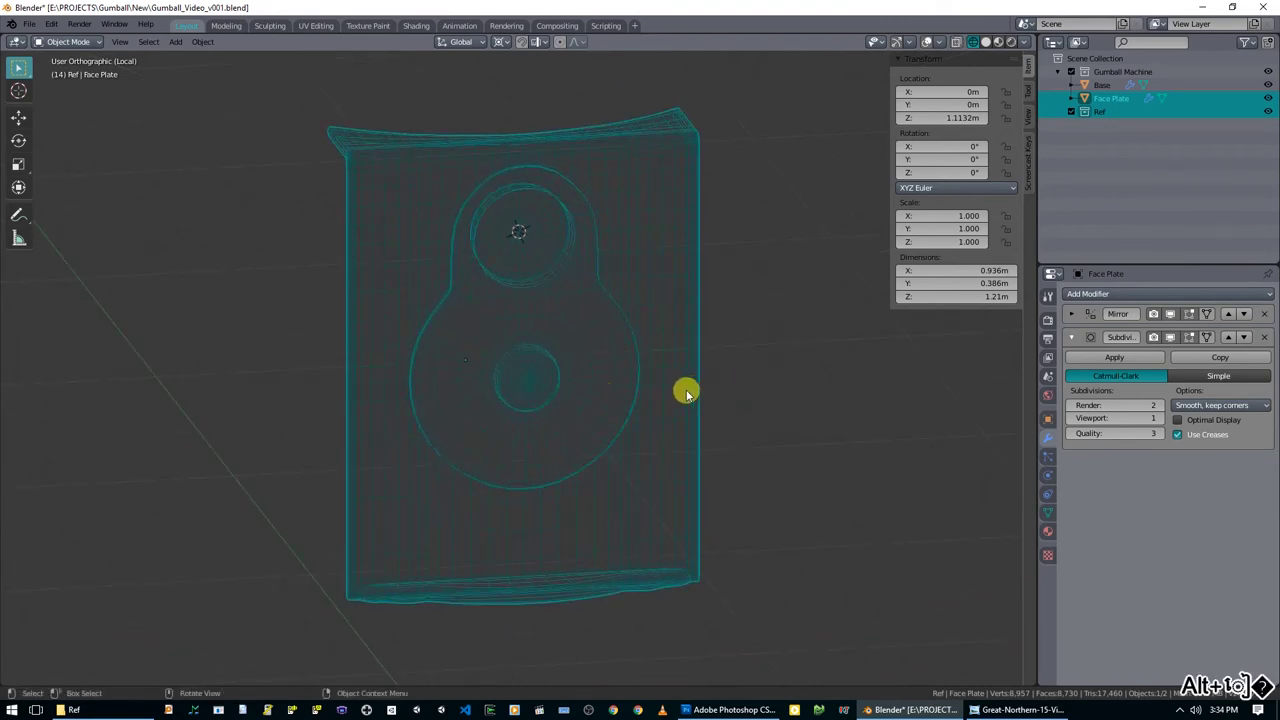
Compare the solid-shaded plate with the Subdivision modifier's viewport display off and on, and set its viewport level to 2.
key("z")
left_click(840, 392)
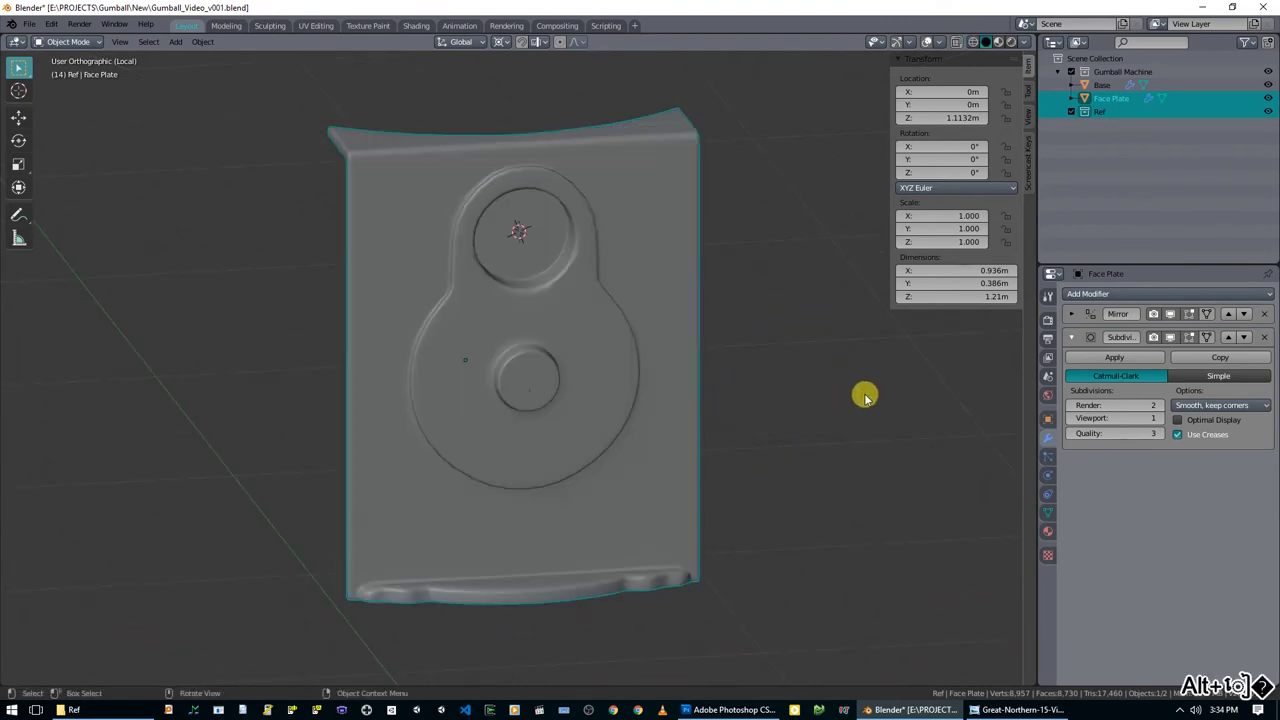
middle_click_drag(645, 384, 686, 377)
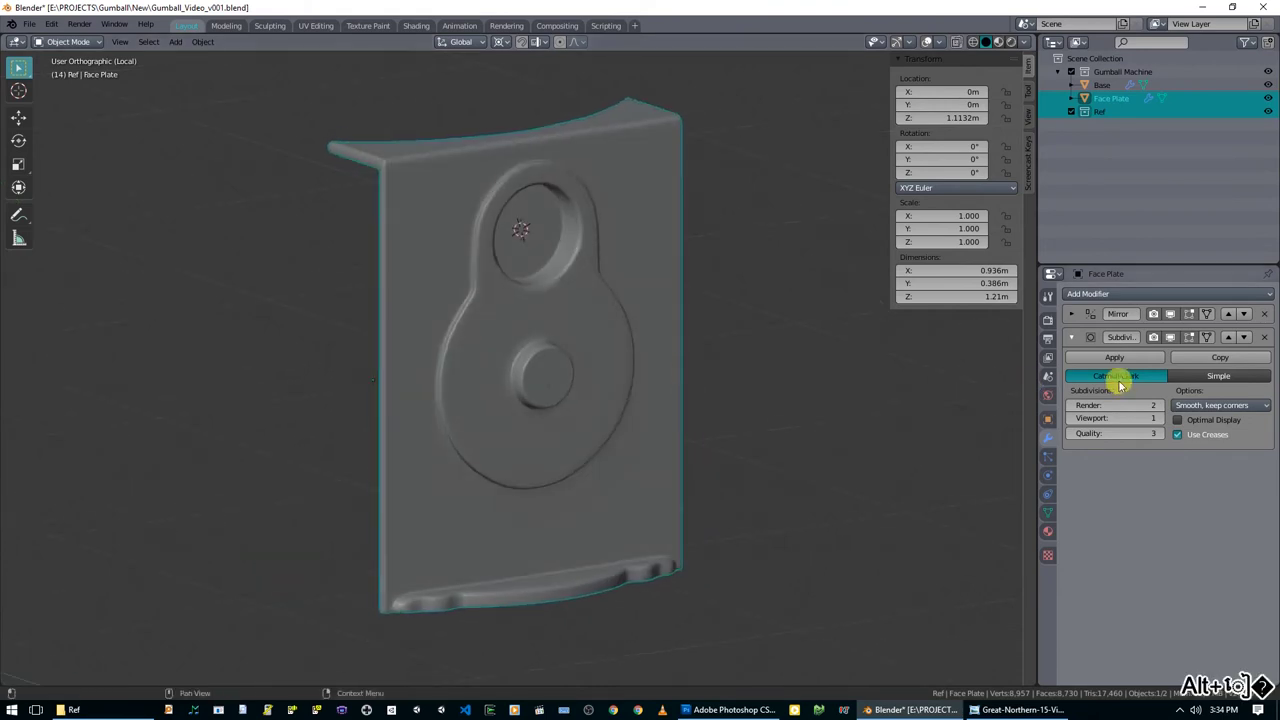
left_click(1171, 338)
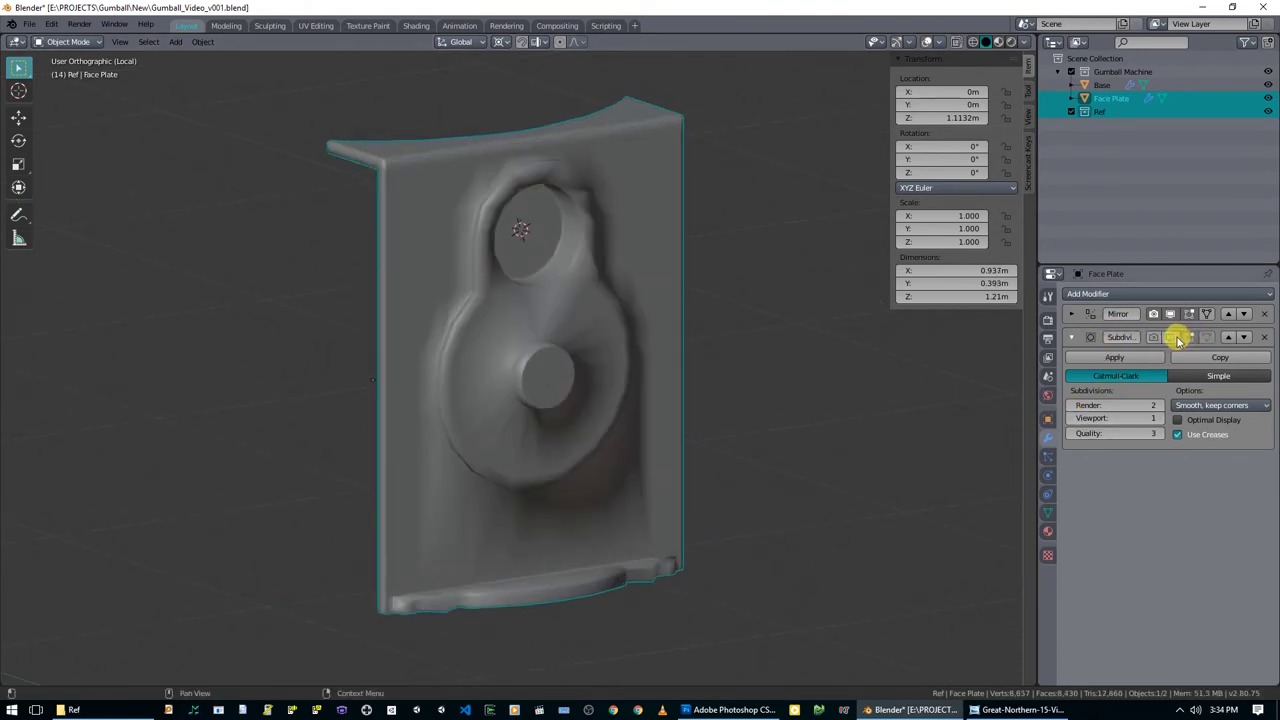
left_click(1176, 341)
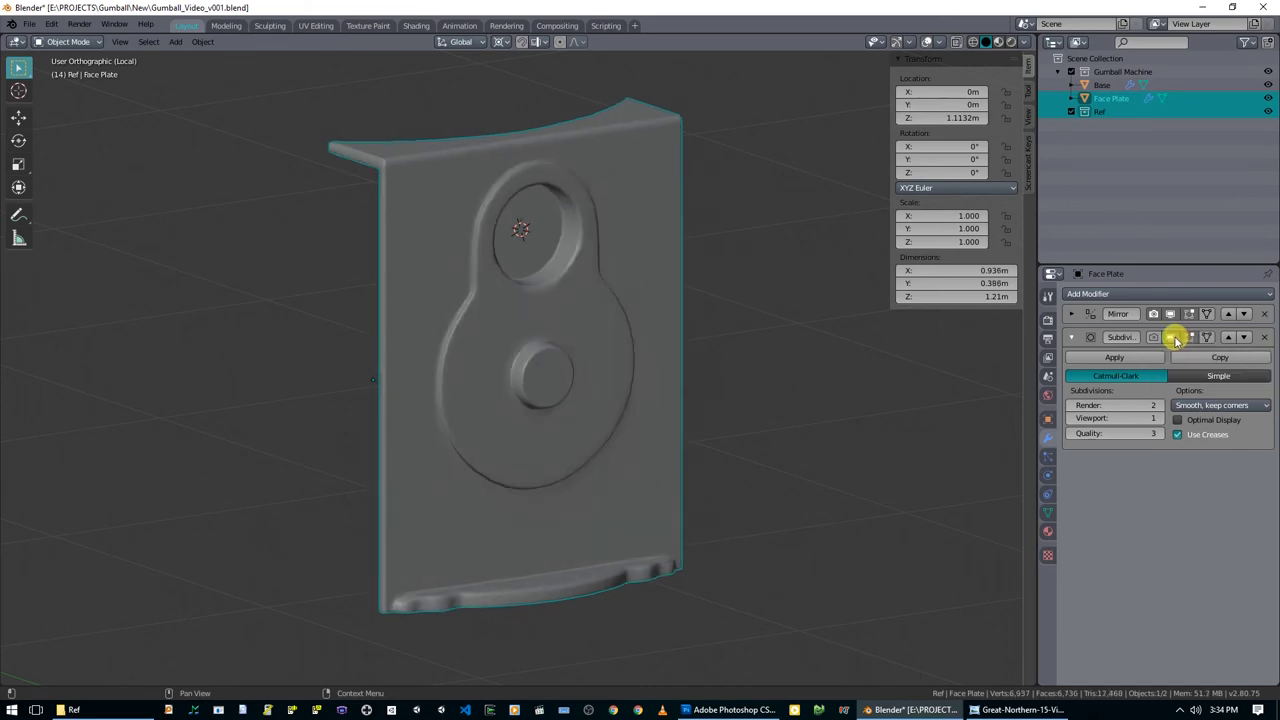
left_click(1160, 419)
middle_click_drag(629, 394, 645, 414)
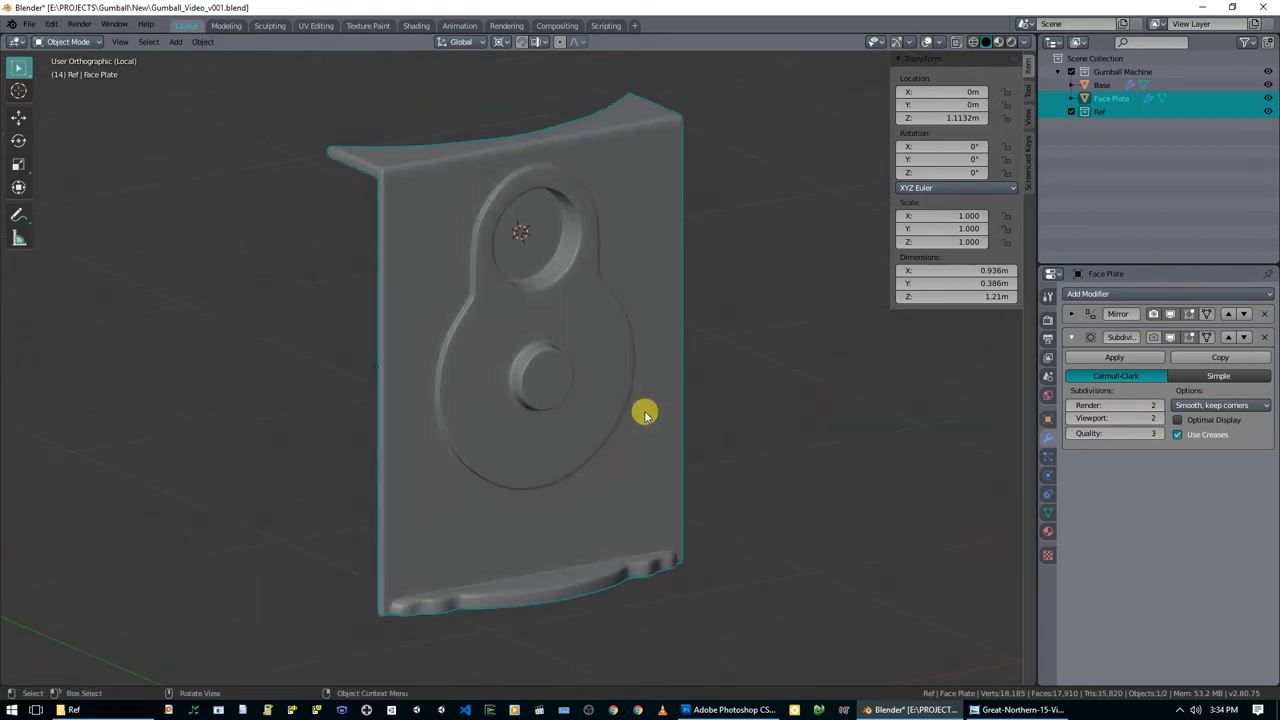
Inspect the face plate's mesh density in wireframe and its recess, knob and top flange in solid shading.
left_click(563, 414)
mouse_move(563, 414)
middle_mouse_down()
mouse_move(711, 414)
mouse_move(634, 417)
mouse_move(607, 402)
mouse_move(651, 377)
mouse_move(637, 414)
mouse_move(551, 391)
mouse_move(598, 349)
mouse_move(691, 357)
mouse_move(700, 417)
mouse_move(657, 409)
middle_mouse_up()
key("z")
left_click(739, 409)
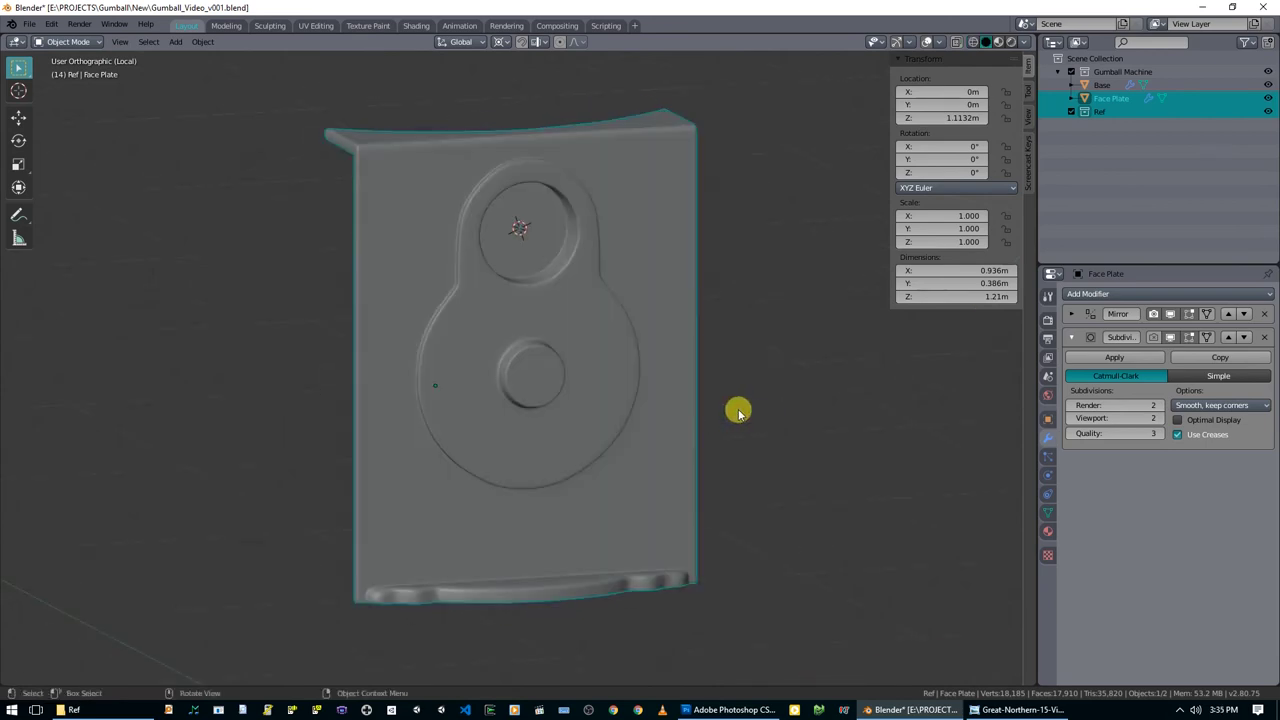
middle_click_drag(737, 411, 660, 411)
scroll(639, 385, "up", 3)
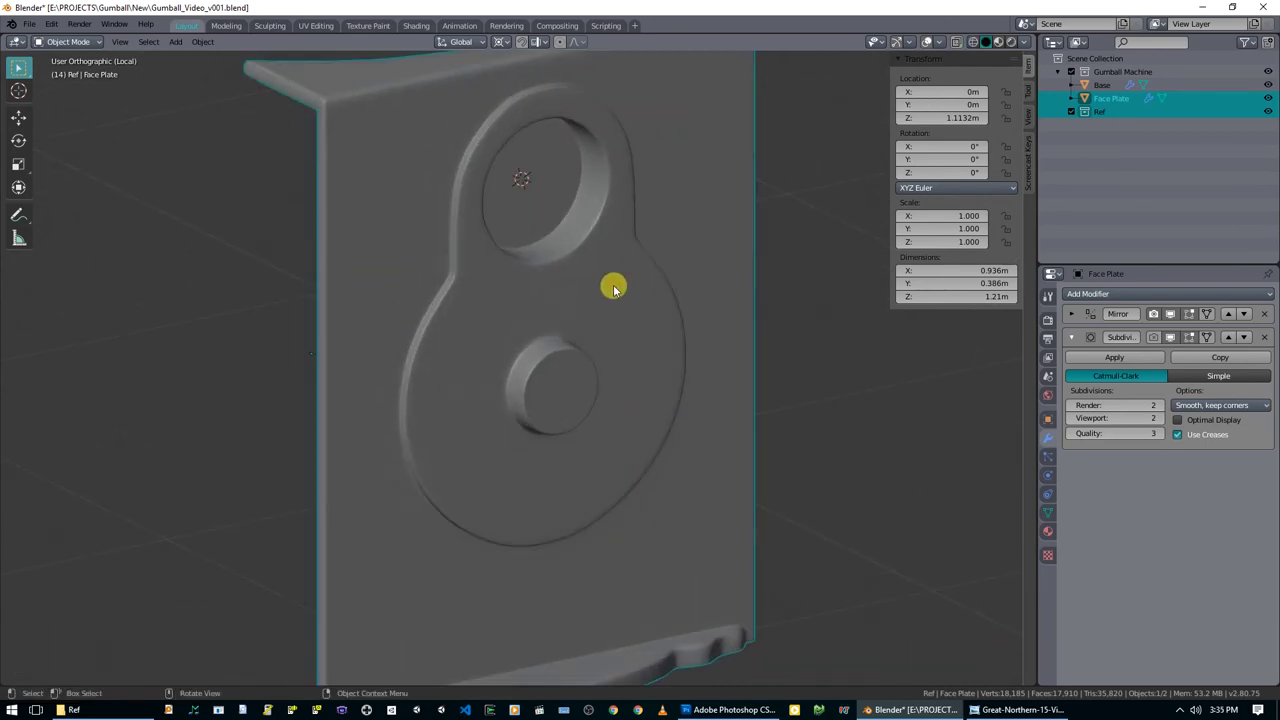
middle_click_drag(614, 277, 588, 410)
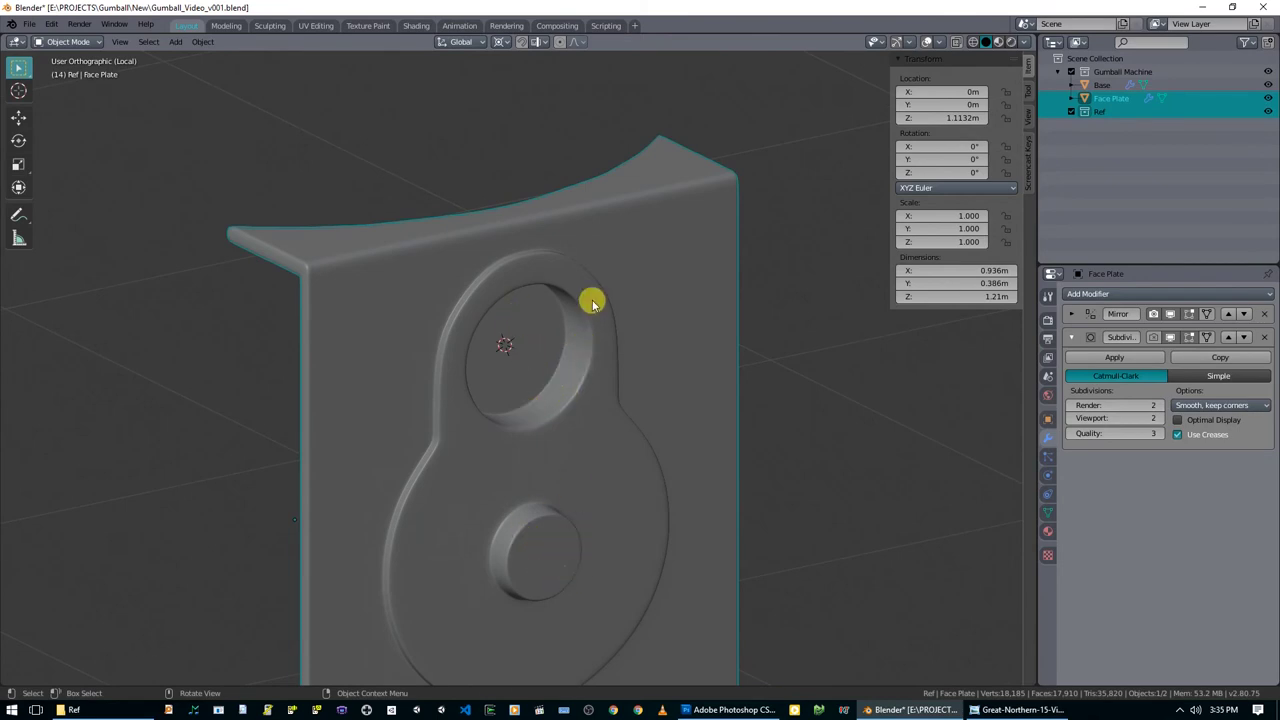
middle_click_drag(592, 303, 656, 287)
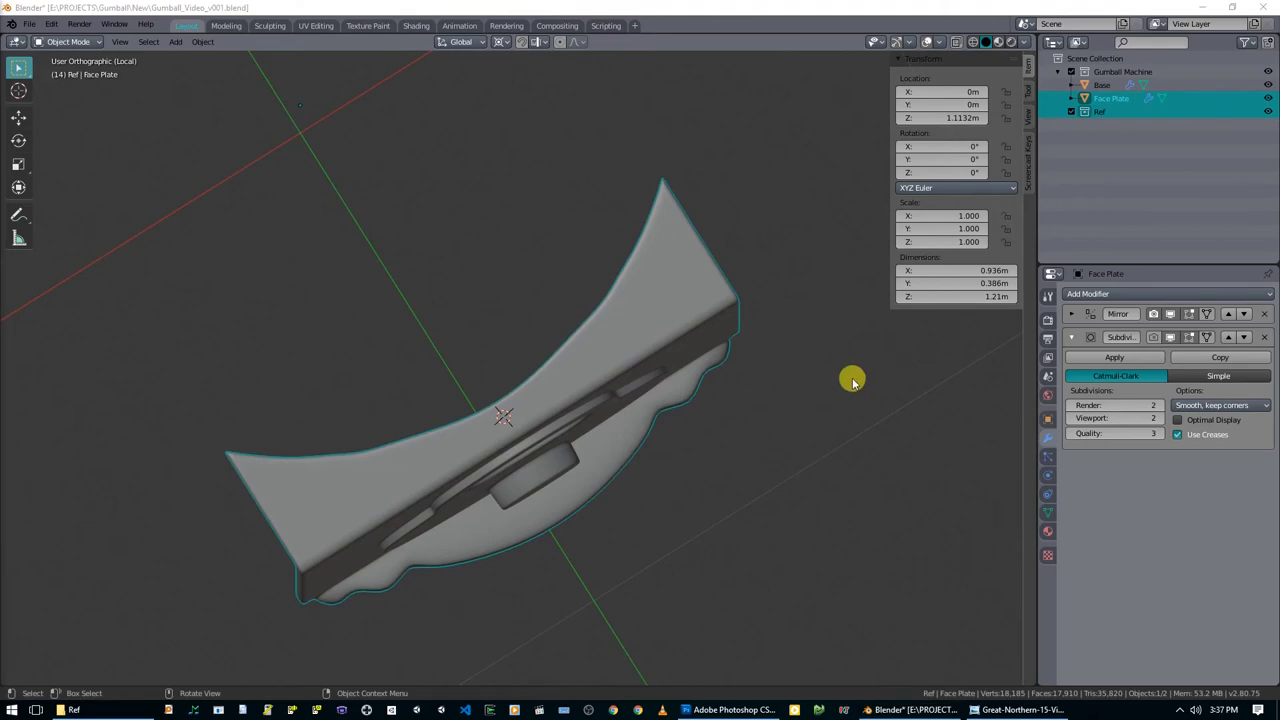
middle_click_drag(851, 381, 719, 391)
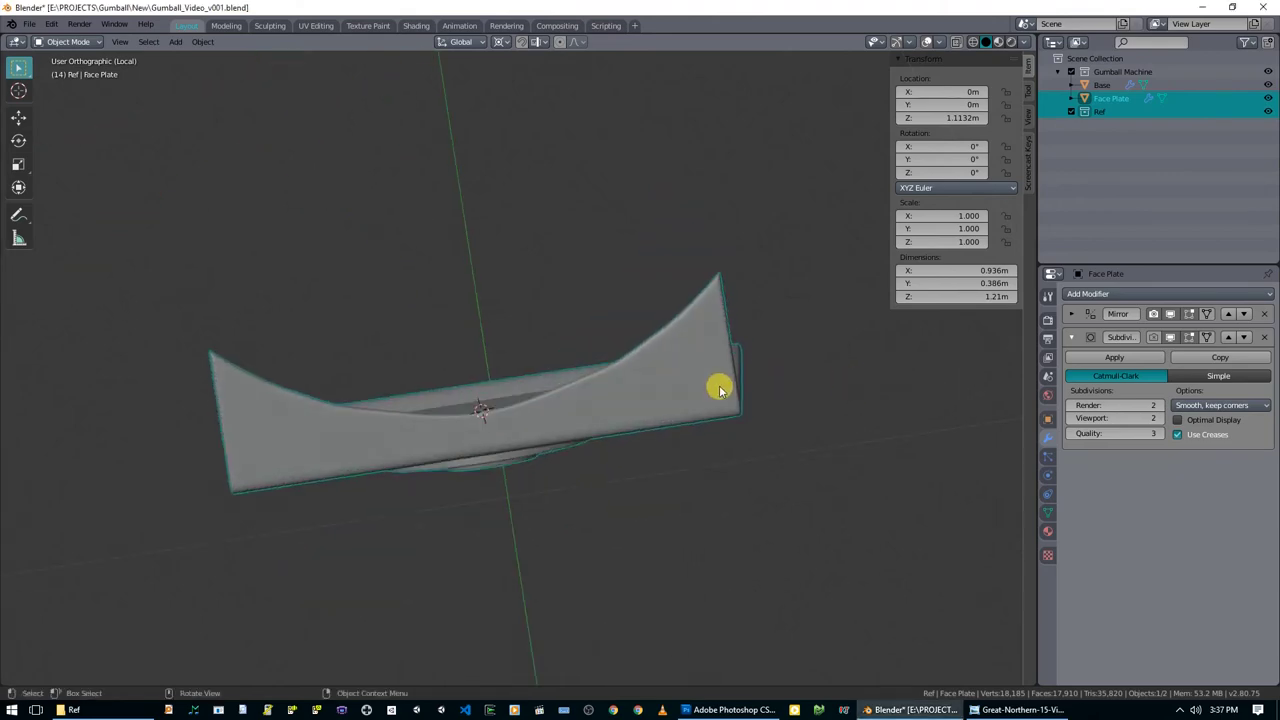
Bring the base back around the isolated face plate and view the plate's mesh from above with X-ray display on.
key("KP_7")
key("KP_Divide")
key("KP_7")
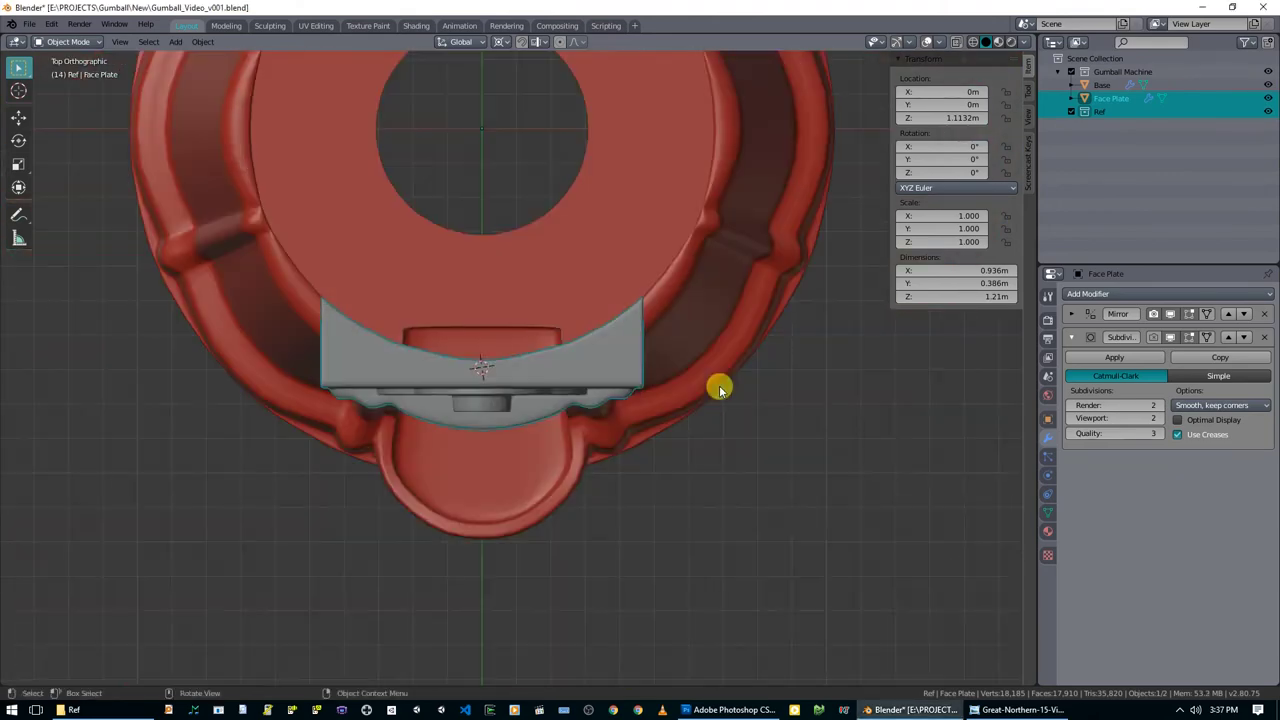
scroll(710, 370, "up", 4)
key("Tab")
scroll(595, 337, "up", 3)
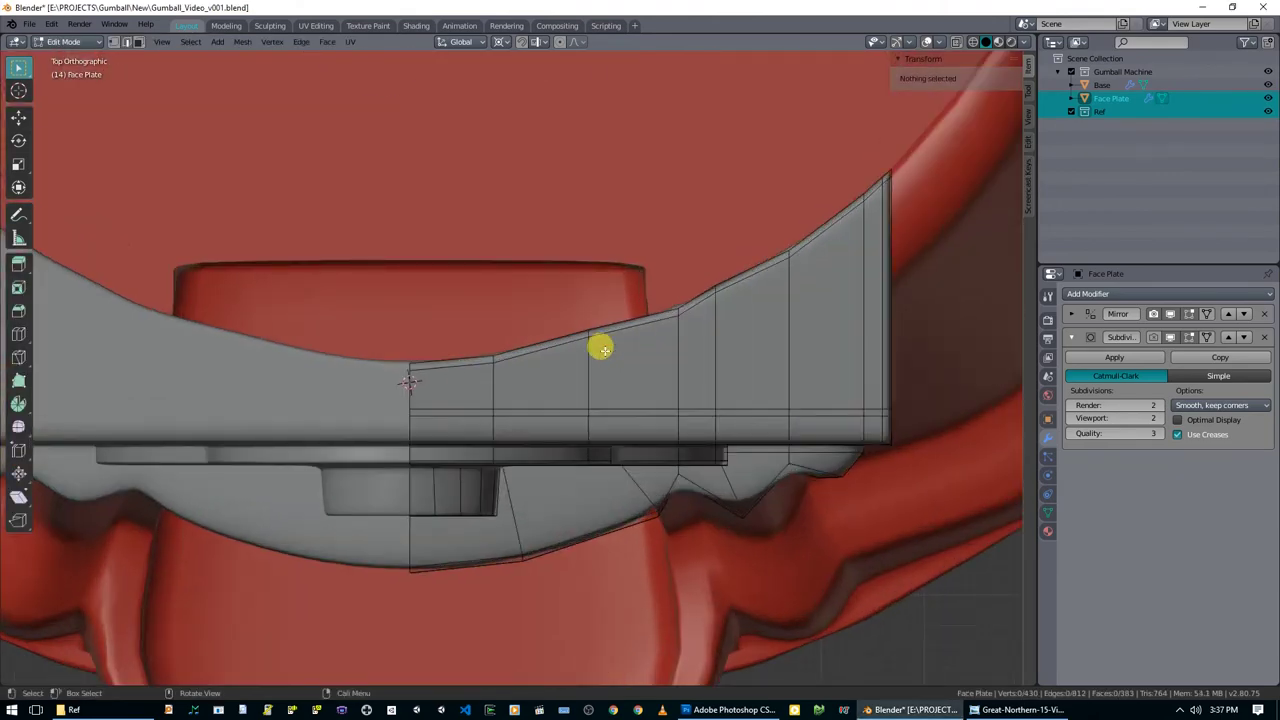
key("alt+z")
scroll(597, 355, "down", 4)
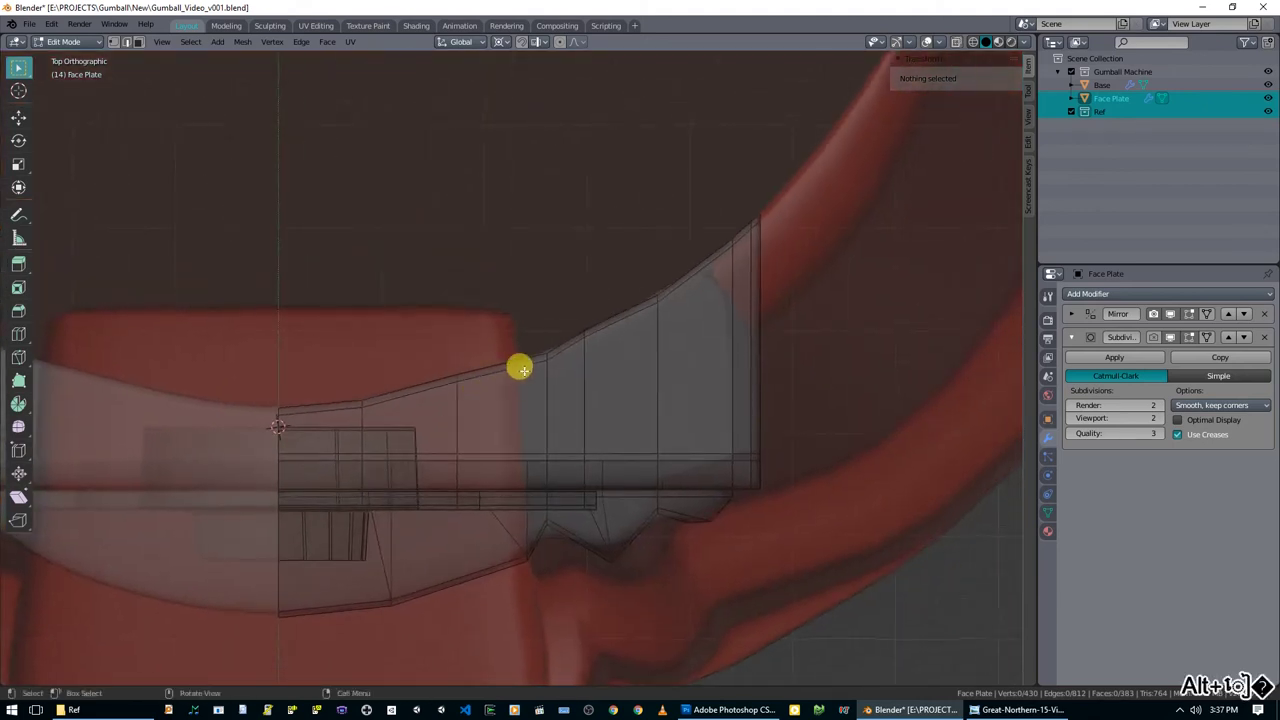
scroll(620, 371, "down", 3)
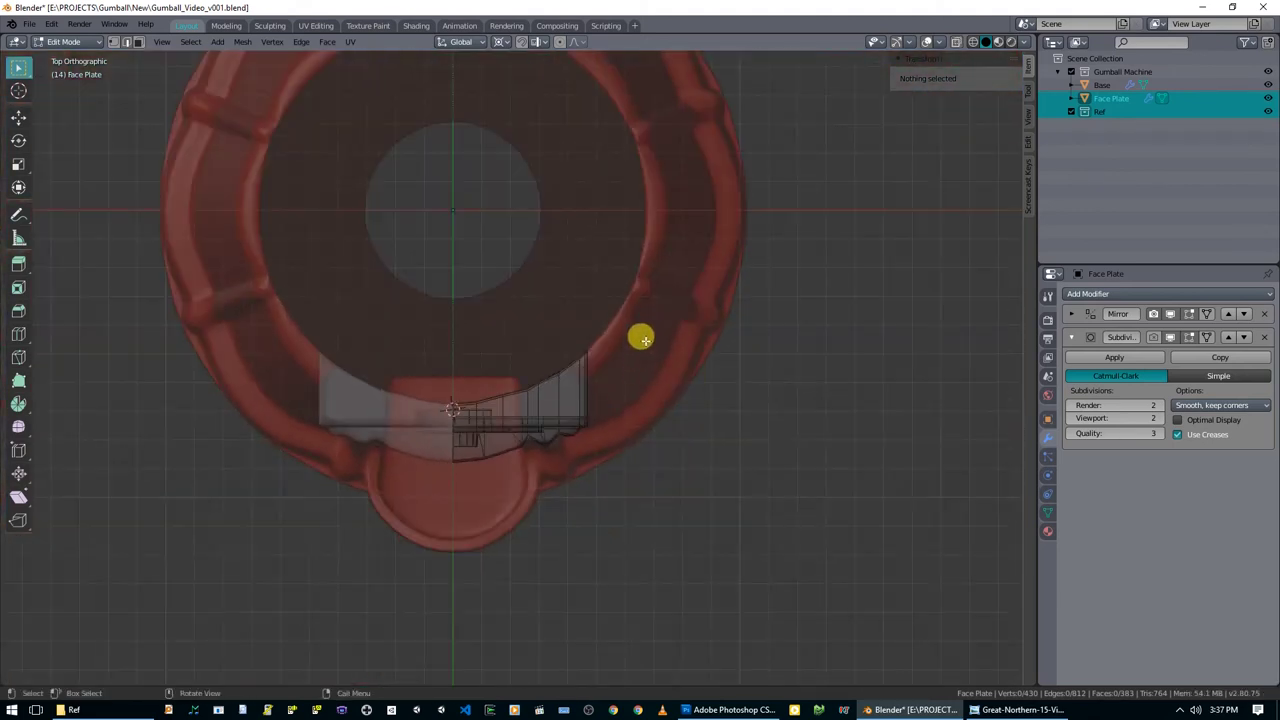
middle_click_drag(620, 300, 606, 371, "shift")
key("Tab")
key("shift+a")
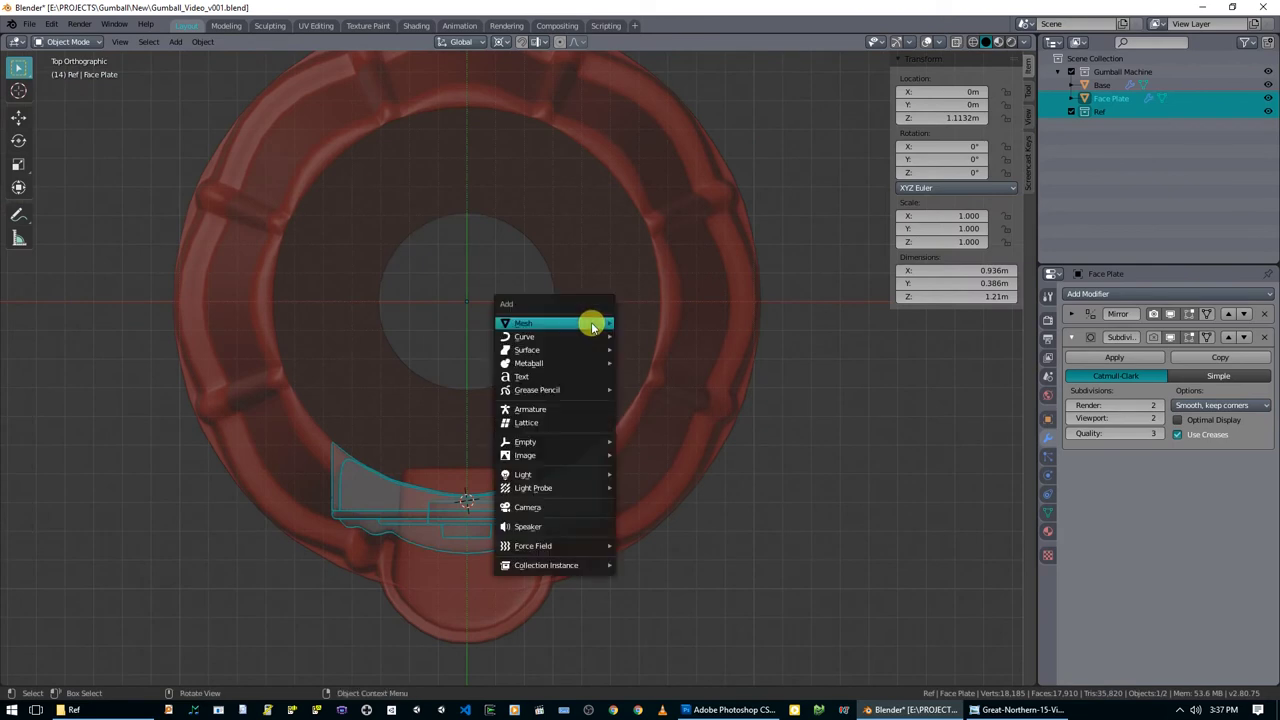
mouse_move(590, 323)
left_click(665, 350)
key("x")
left_click(657, 364)
scroll(657, 364, "down", 2)
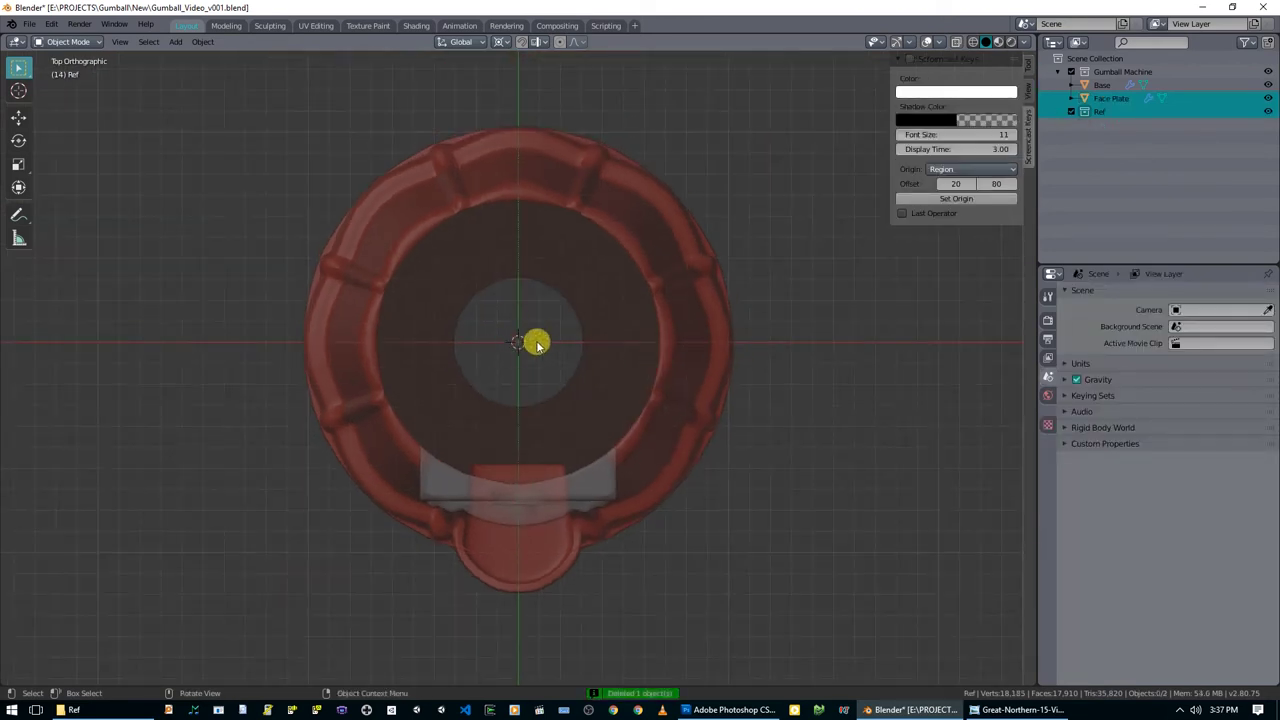
Add a circle mesh at the world origin in the Ref collection and scale it to about 0.677 to match the base's inner rim.
key("shift+a")
mouse_move(574, 340)
left_click(620, 366)
scroll(622, 372, "up", 1)
scroll(622, 372, "up", 1)
key("s")
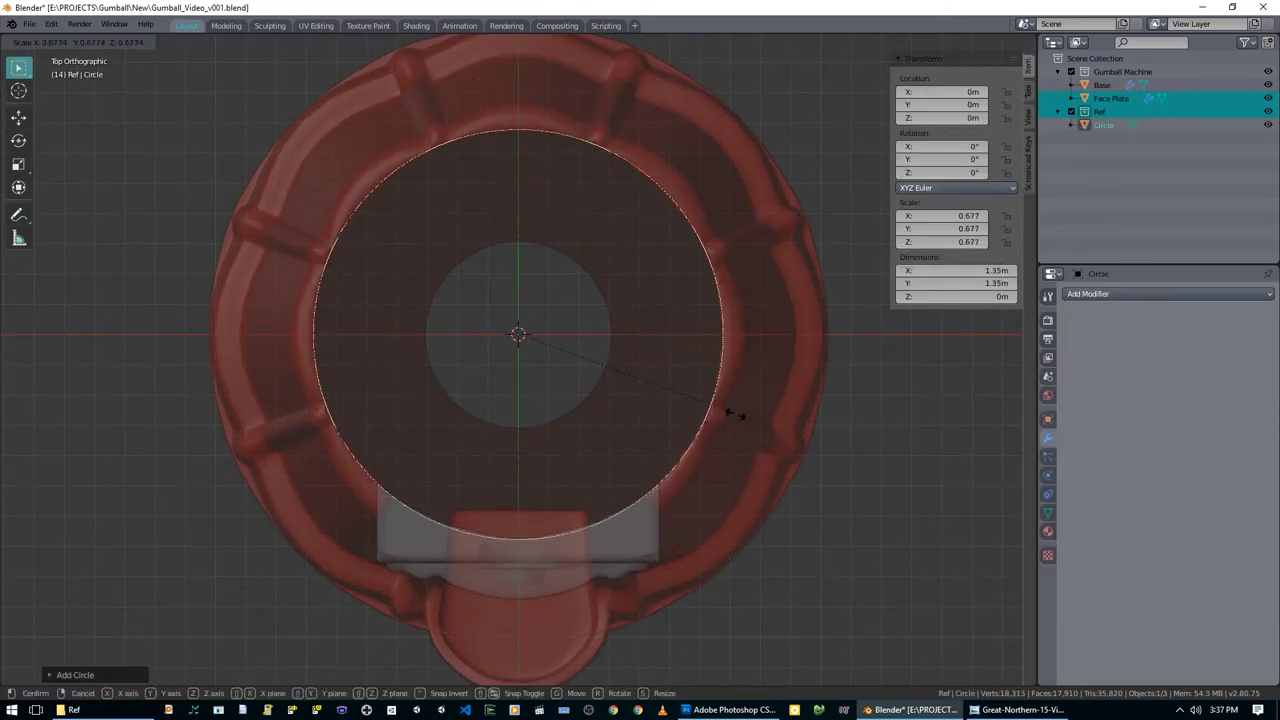
left_click(733, 414)
scroll(731, 417, "up", 3)
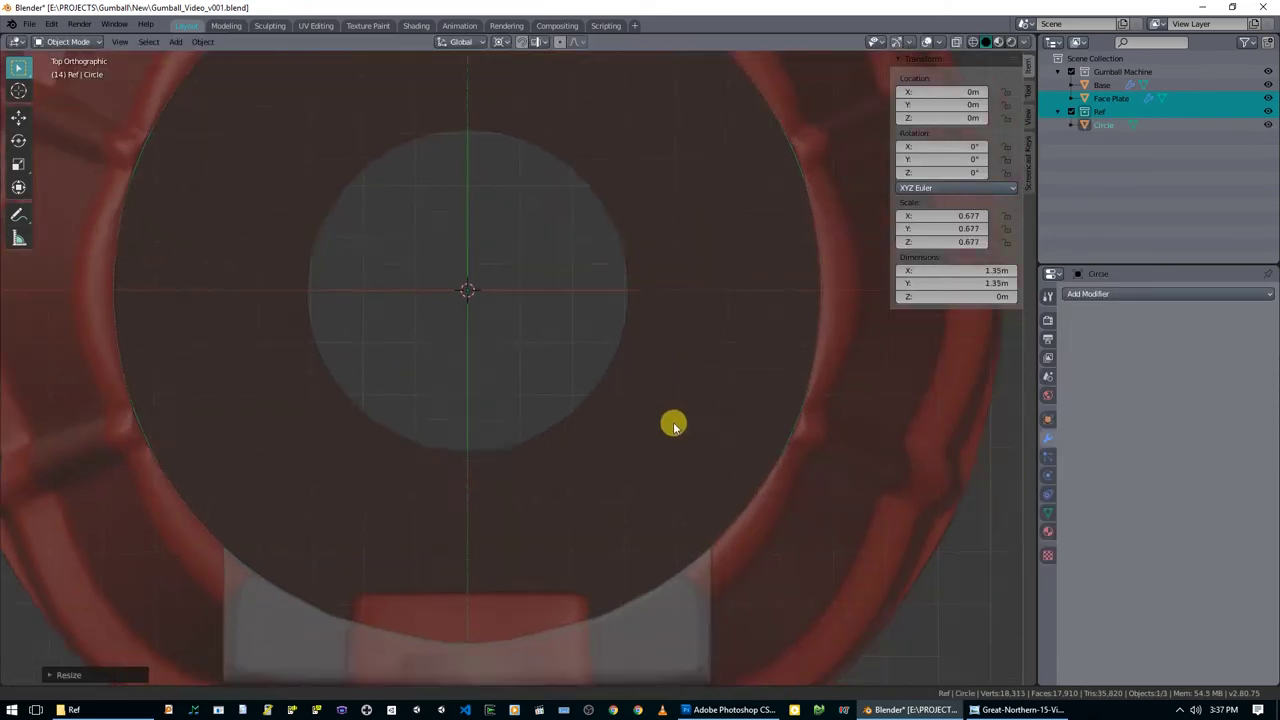
scroll(655, 470, "down", 3, "shift")
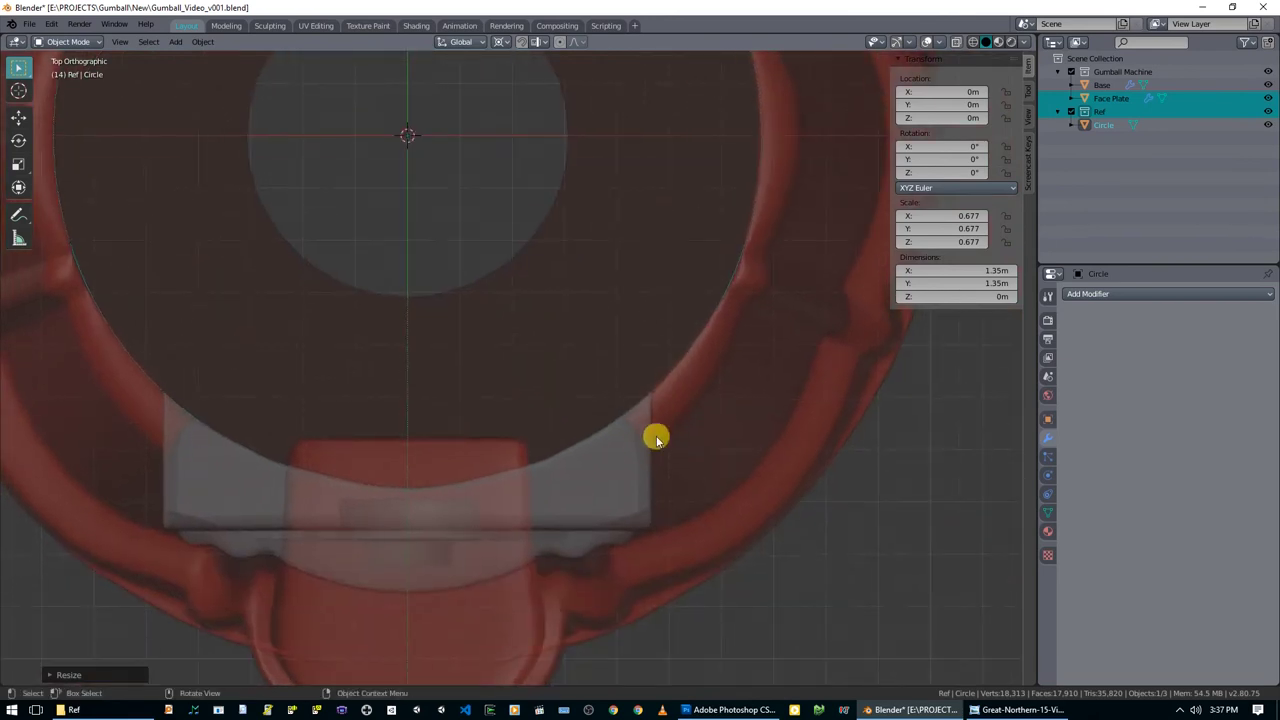
scroll(617, 457, "up", 1)
In the face plate's mesh, move the flange's curved-edge vertices beside the centre line along Y onto the reference circle.
left_click(637, 491)
key("Tab")
key("Tab")
left_click(660, 482)
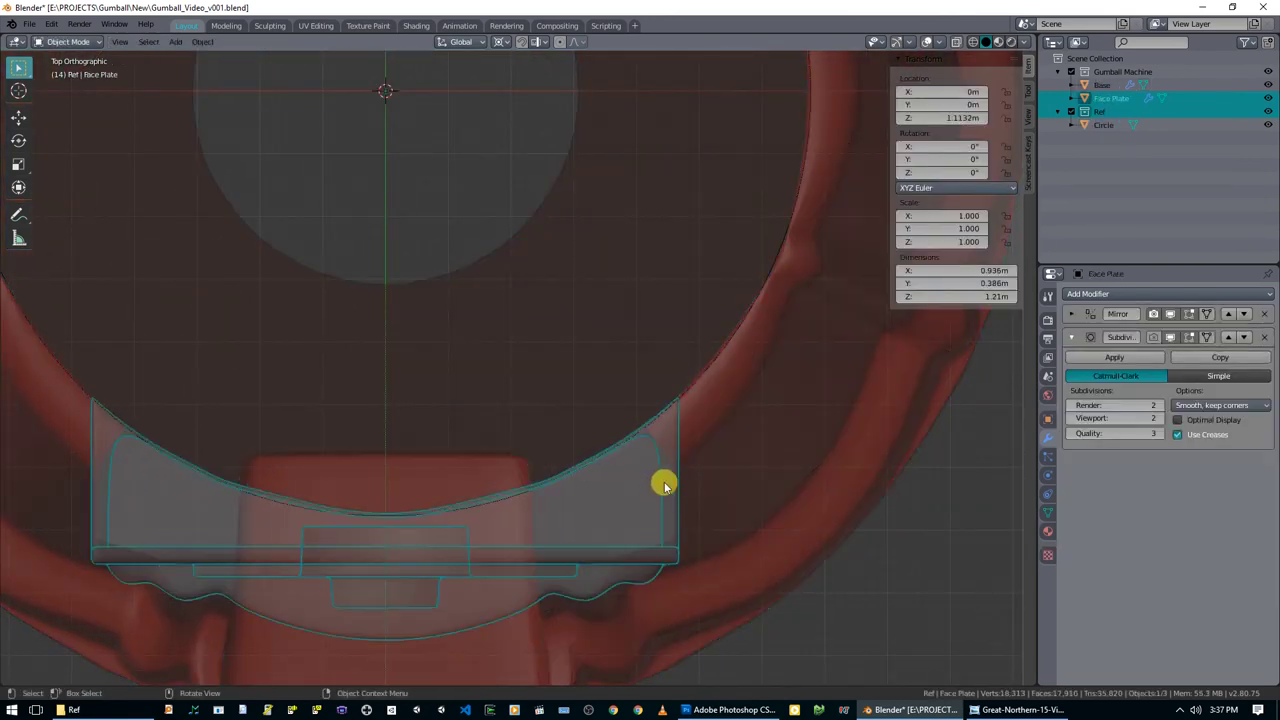
key("Tab")
scroll(557, 389, "up", 3)
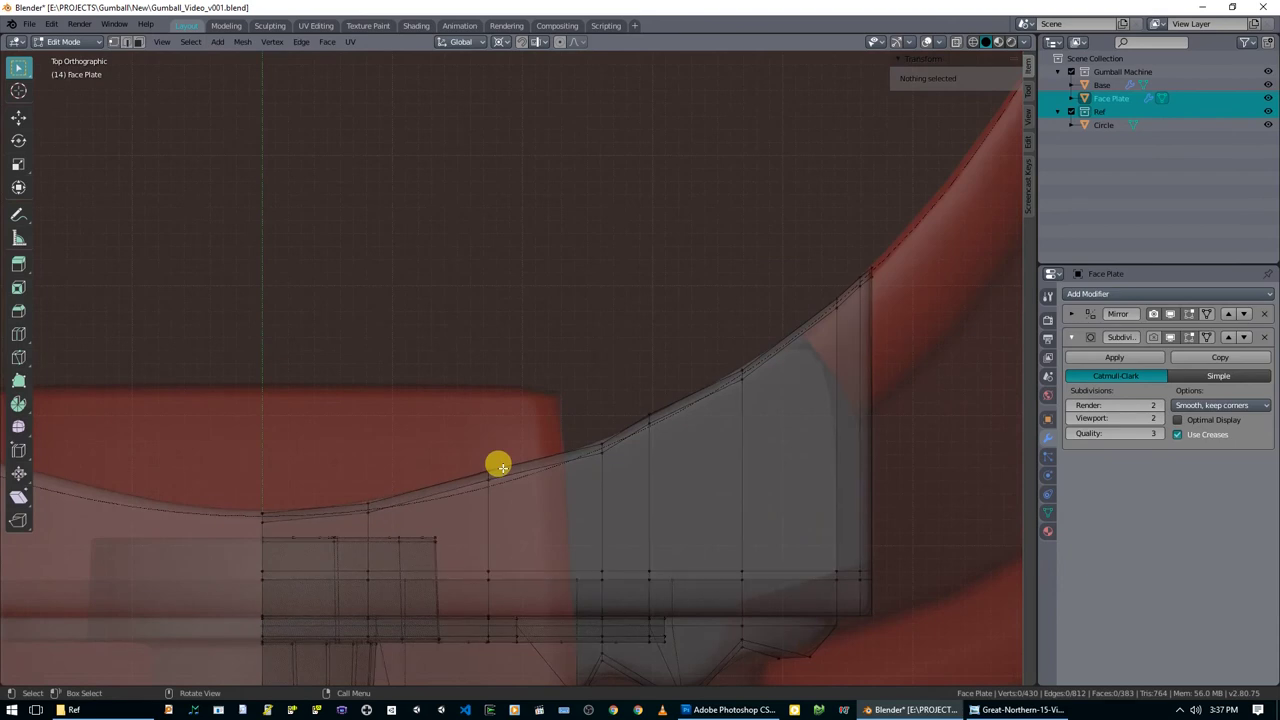
left_click_drag(356, 496, 380, 520)
middle_click_drag(491, 486, 505, 431, "shift")
scroll(505, 431, "up", 1)
key("alt+F24")
left_click_drag(334, 437, 388, 472)
scroll(397, 458, "up", 1)
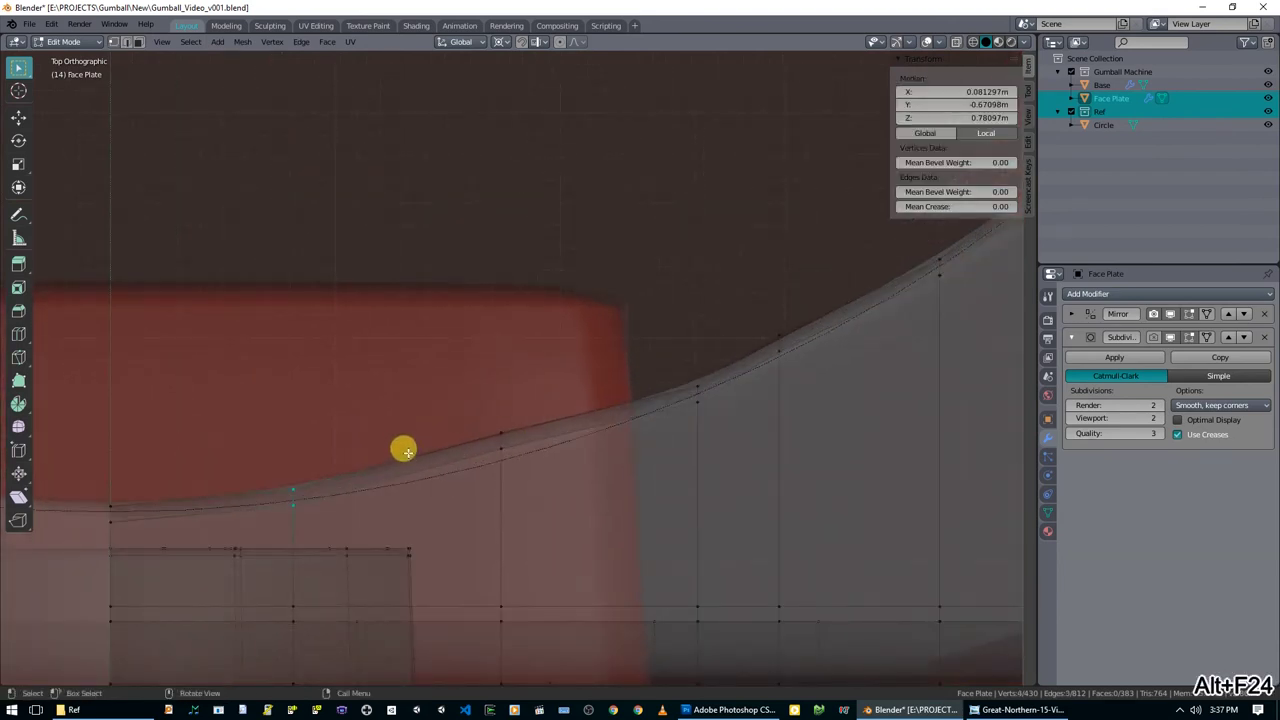
key("g")
key("y")
left_click(414, 460)
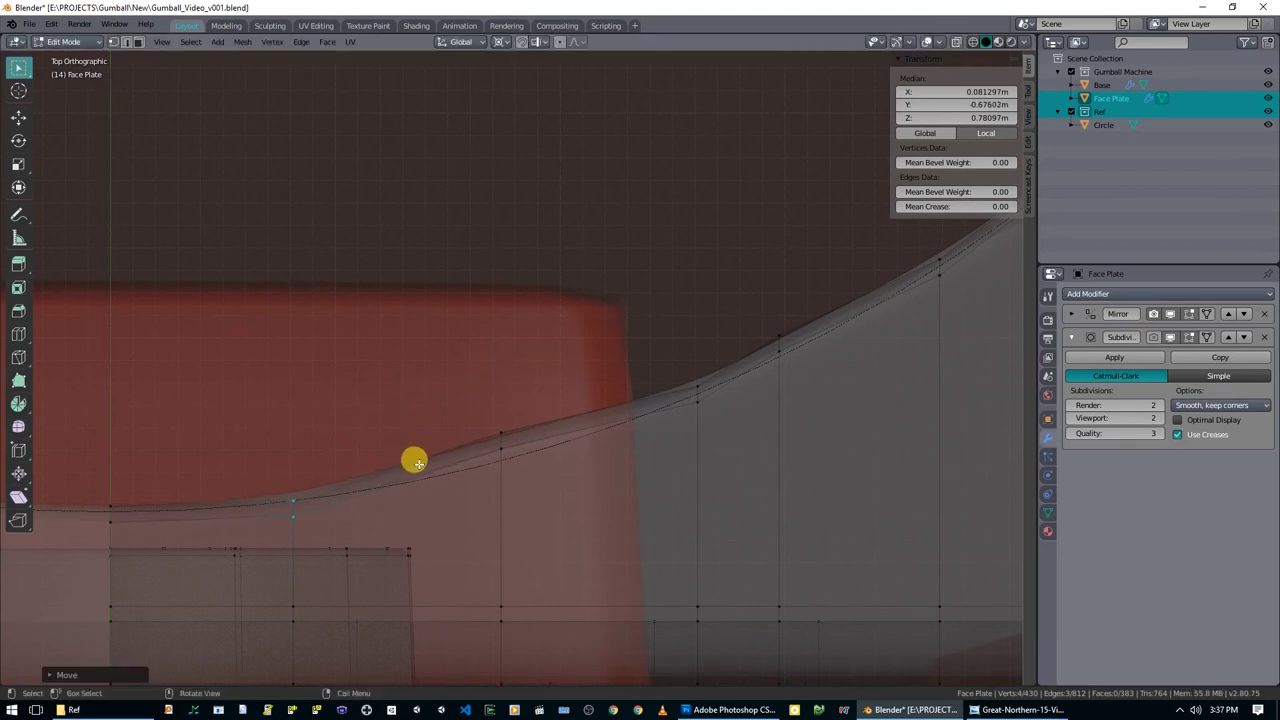
Align the flange's centre-line vertices and its third column of curved-edge vertices to the reference circle along Y.
left_click_drag(94, 494, 146, 532)
key("g")
key("y")
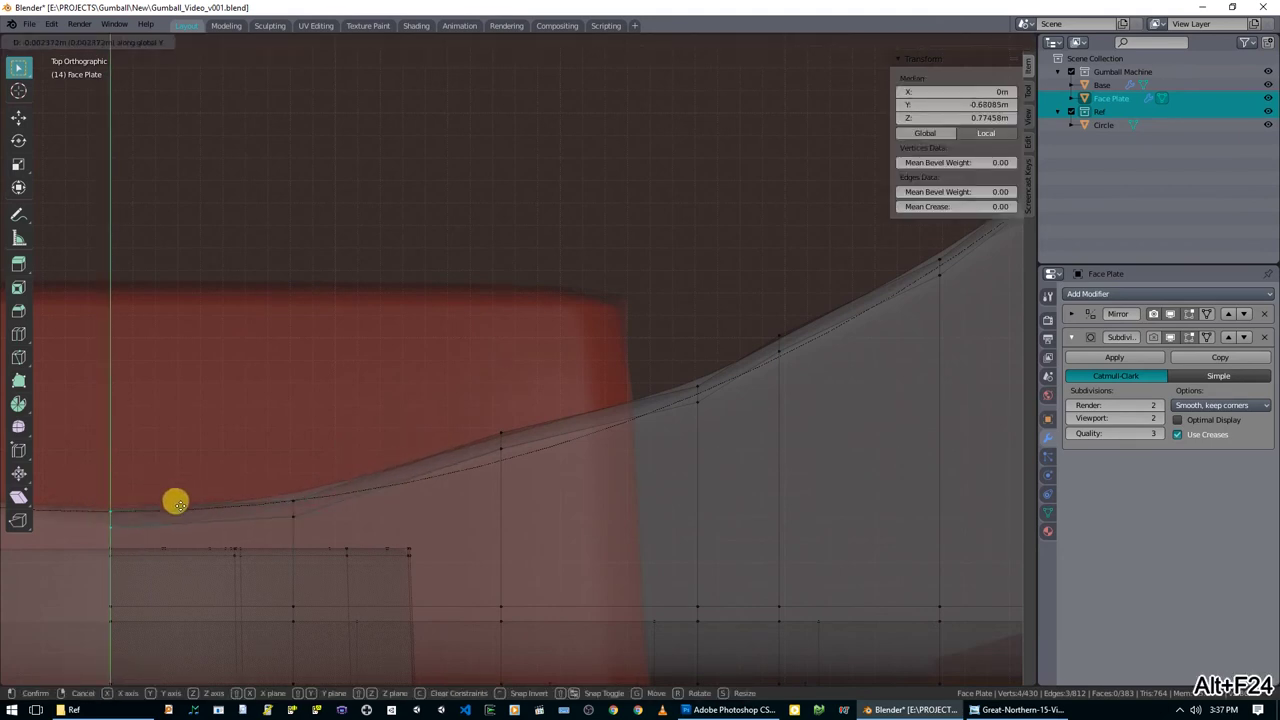
left_click(183, 504)
left_click_drag(440, 418, 531, 484)
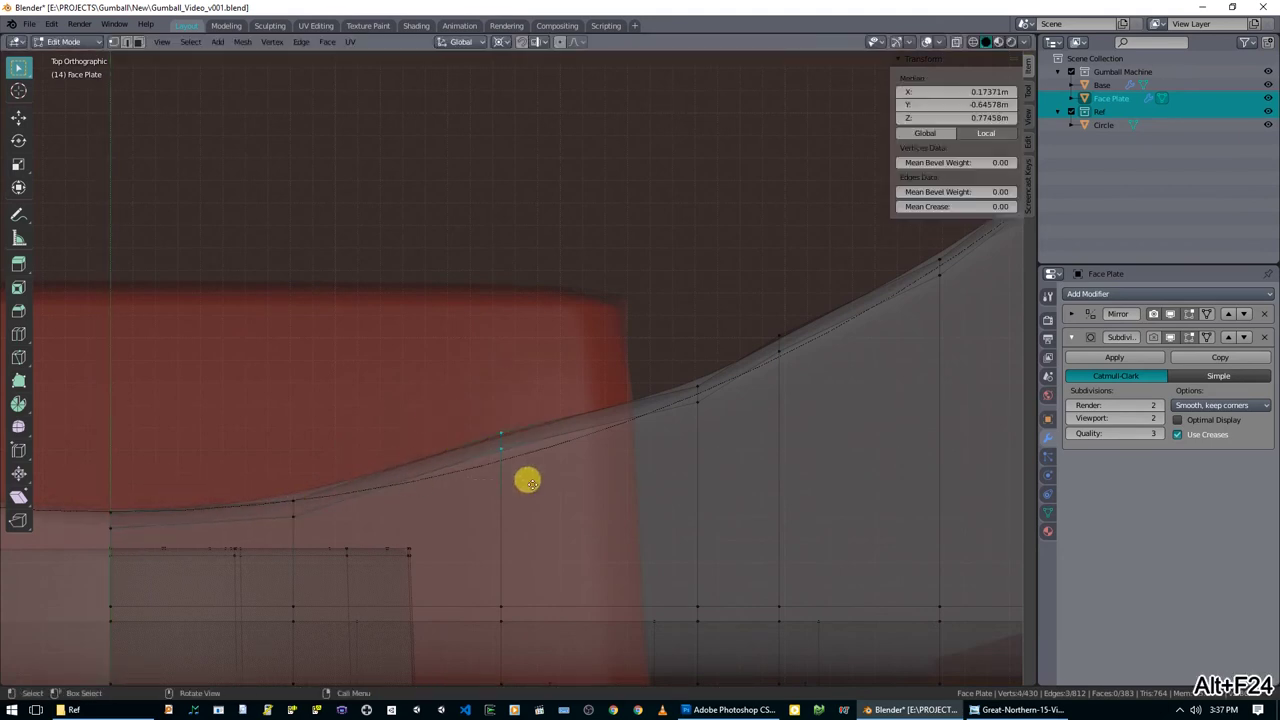
key("g")
key("y")
left_click(524, 510)
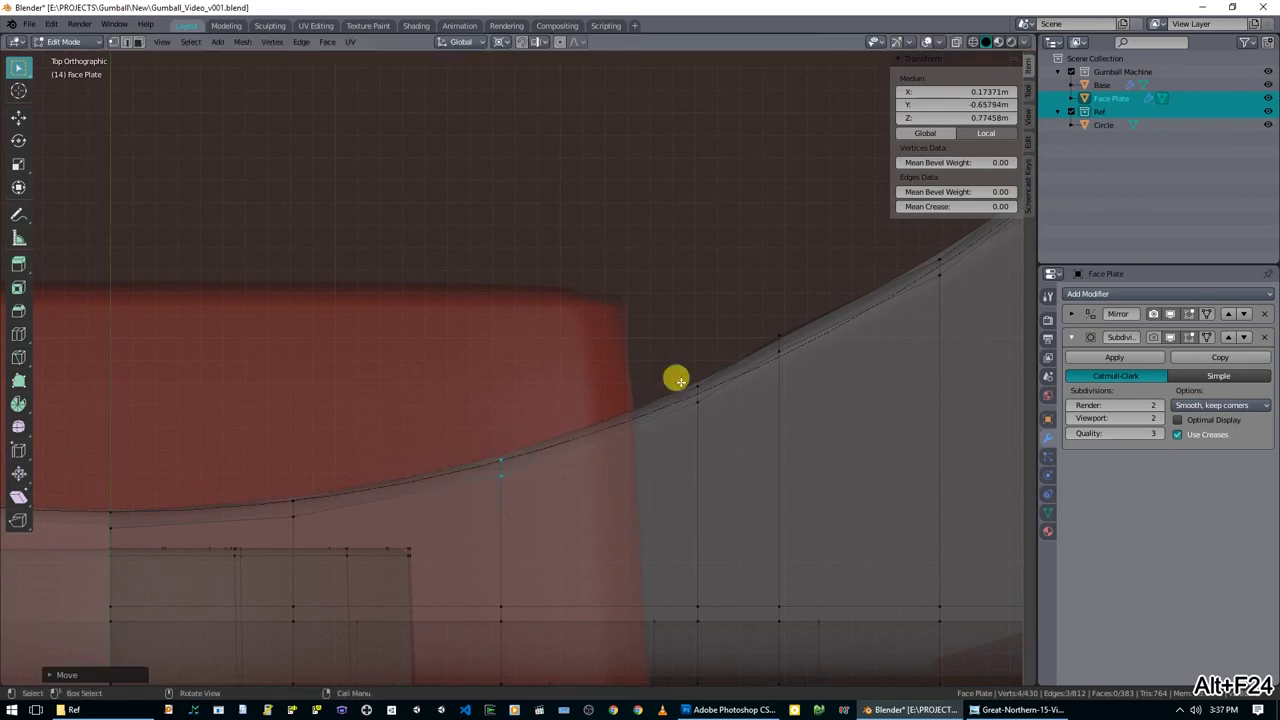
Shift the fourth and fifth columns of the flange's curved-edge vertices along Y to follow the reference circle.
left_click_drag(676, 384, 706, 417)
key("g")
key("y")
left_click(710, 427)
left_click_drag(755, 303, 818, 383)
key("g")
key("y")
left_click(818, 405)
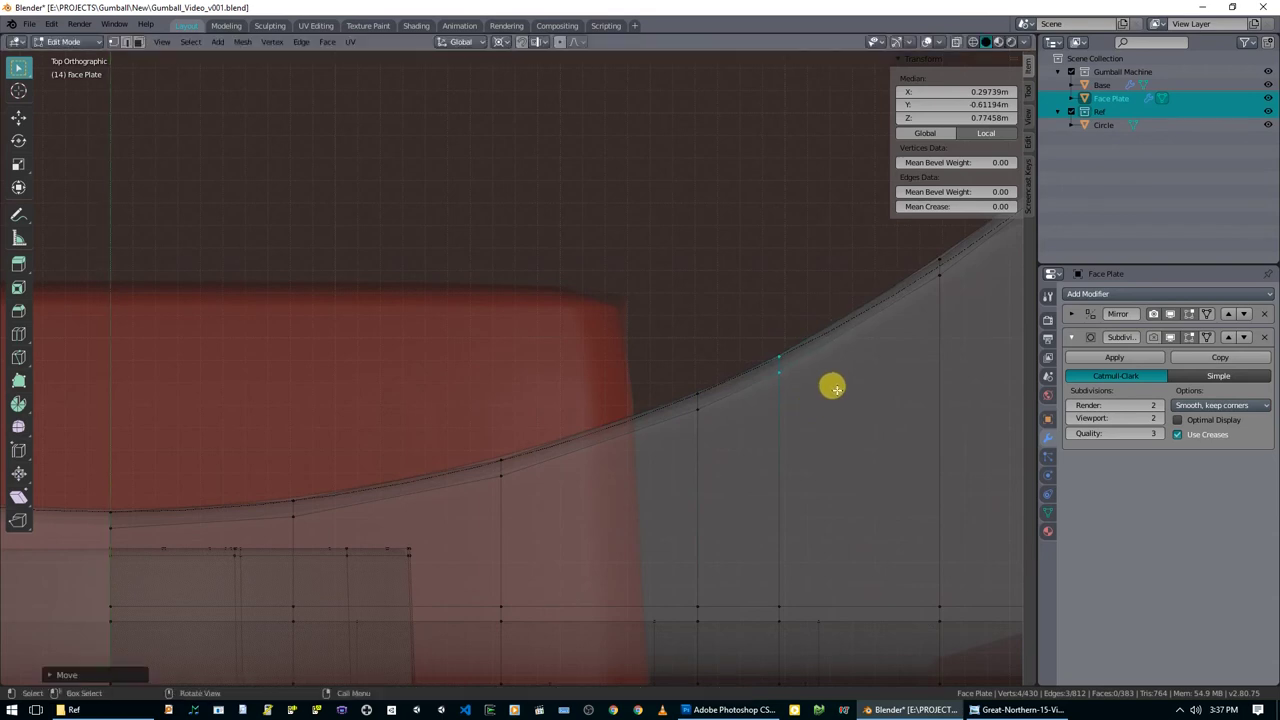
Move the sixth and seventh columns of the flange's curved-edge vertices along Y onto the reference circle.
middle_click_drag(817, 403, 606, 406, "shift")
left_click_drag(623, 320, 683, 360)
key("g")
key("y")
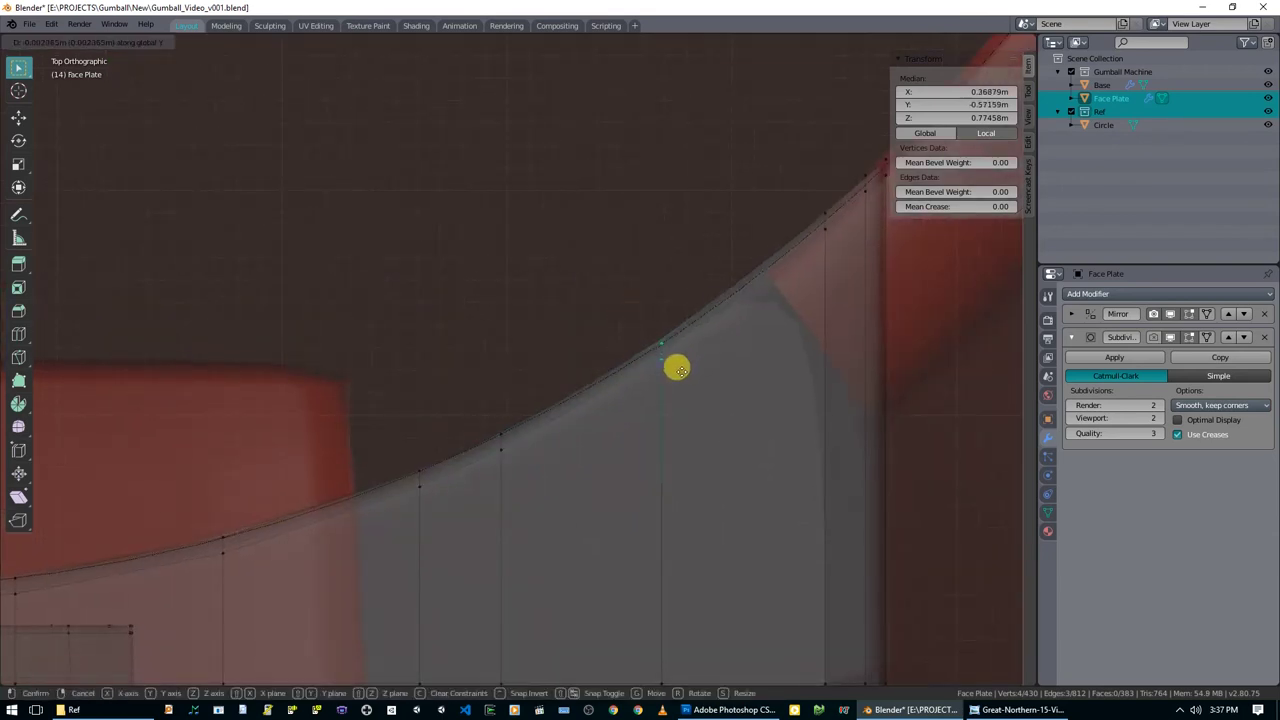
left_click(679, 372)
middle_click_drag(703, 346, 592, 373, "shift")
left_click_drag(518, 320, 567, 392)
key("g")
key("y")
left_click(591, 375)
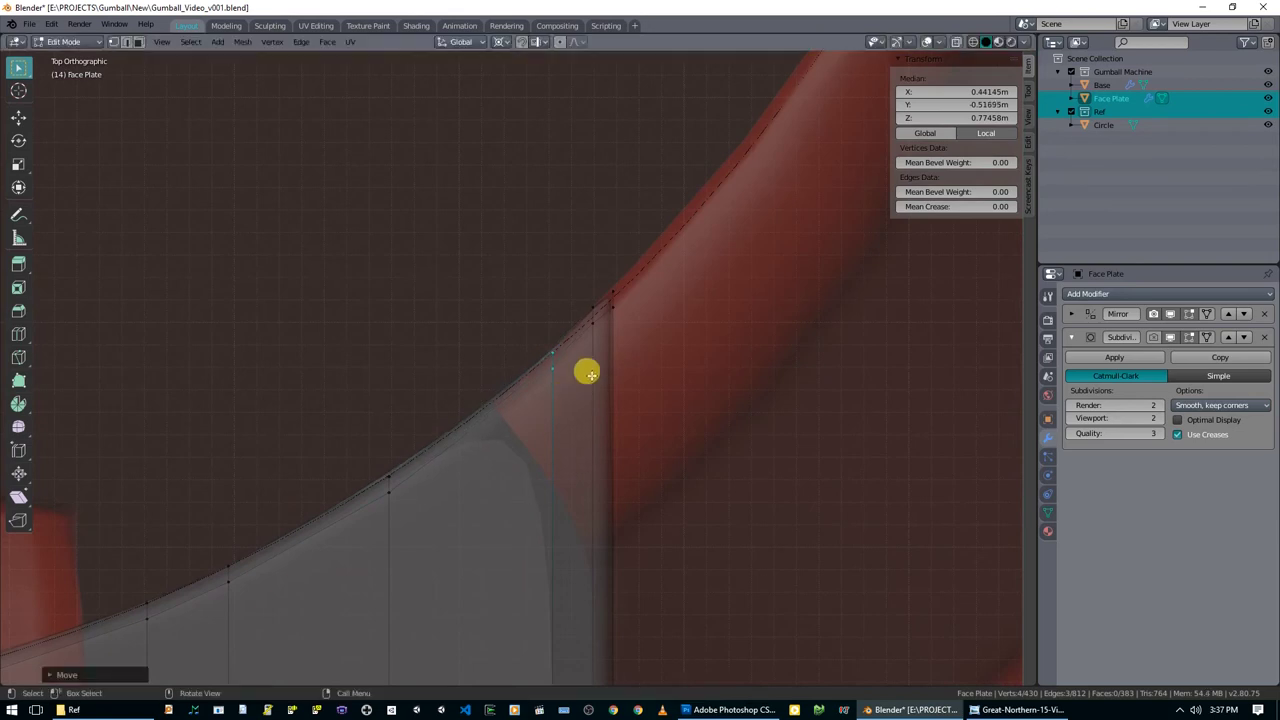
Fit the last two vertex columns at the flange's outer corner to the reference circle along Y, then return to Object Mode.
left_click_drag(580, 297, 589, 343)
key("g")
key("y")
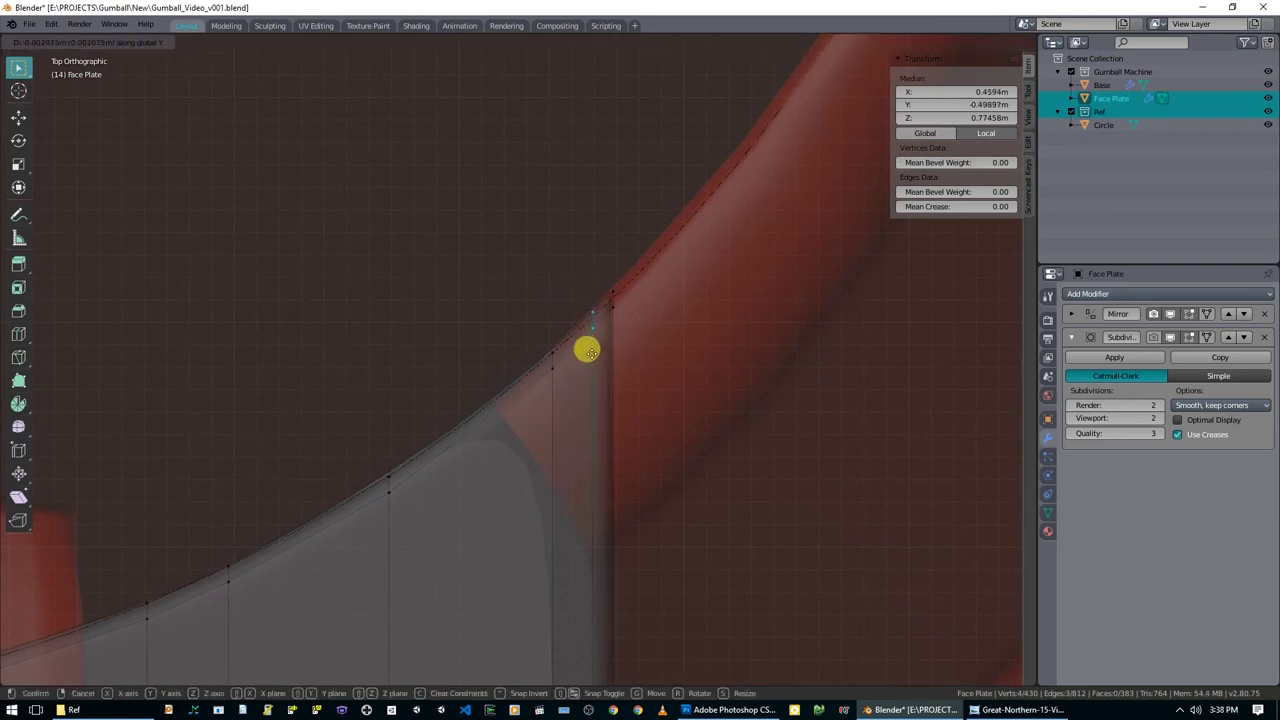
left_click(612, 330)
left_click_drag(607, 277, 620, 337)
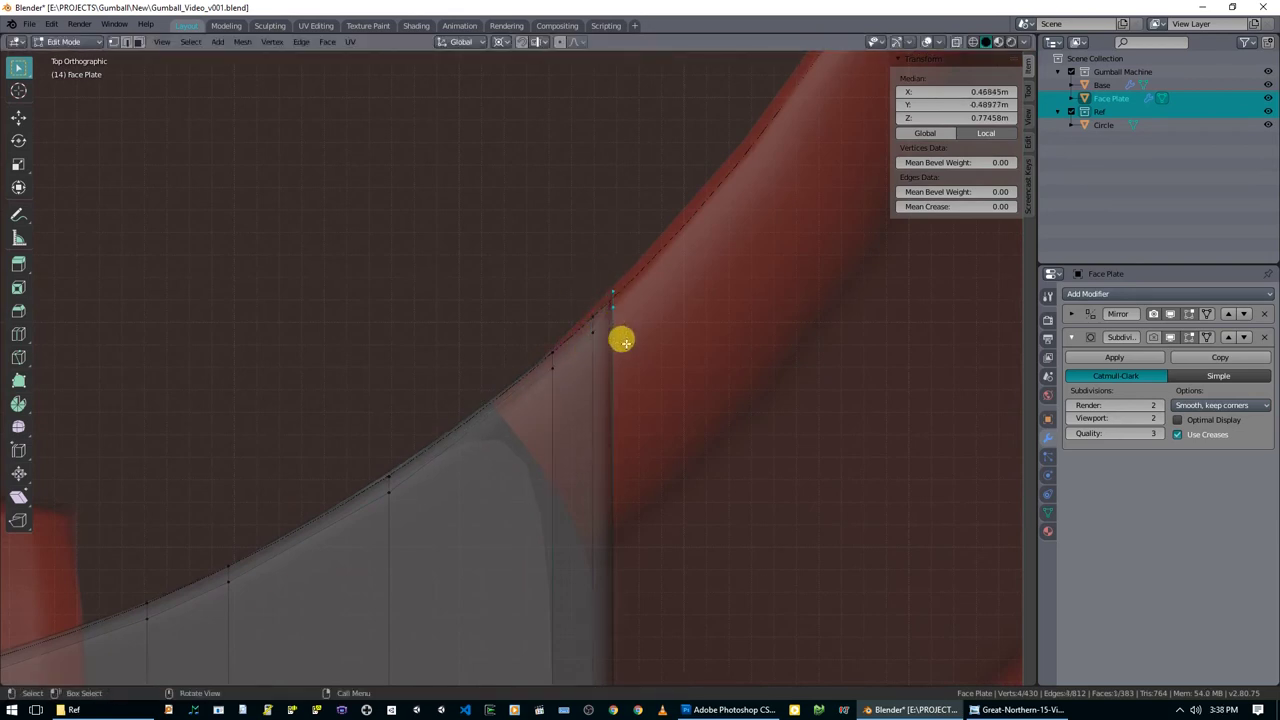
key("g")
key("y")
left_click(614, 346)
scroll(580, 371, "down", 8)
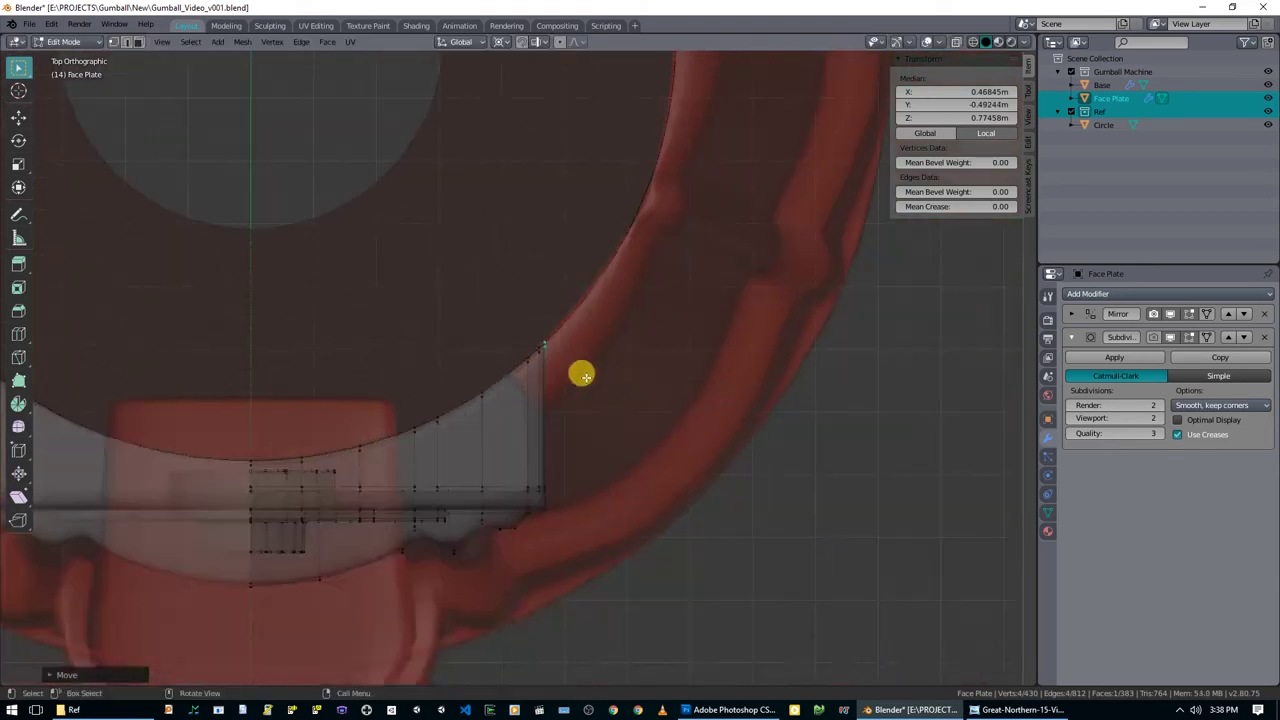
key("Tab")
Exclude the Ref collection with X-ray off, and isolate the face plate in a perspective showing its front.
middle_click_drag(560, 369, 514, 266)
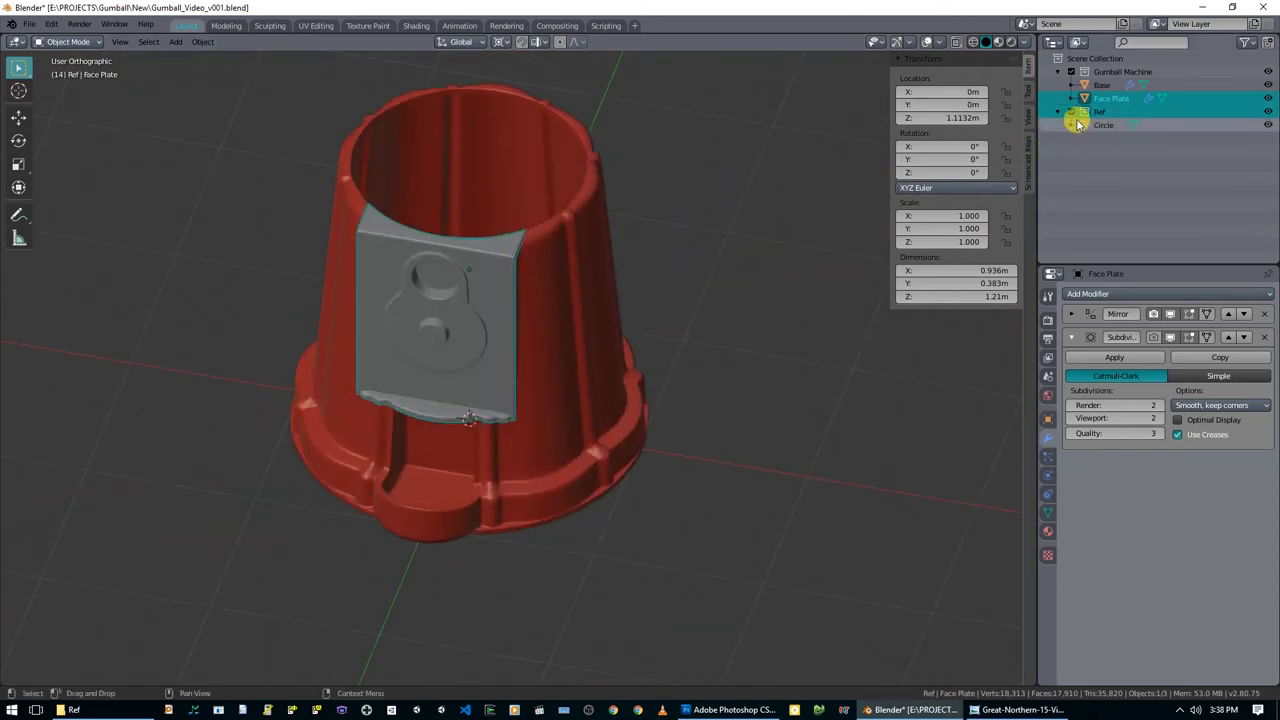
scroll(451, 277, "up", 6)
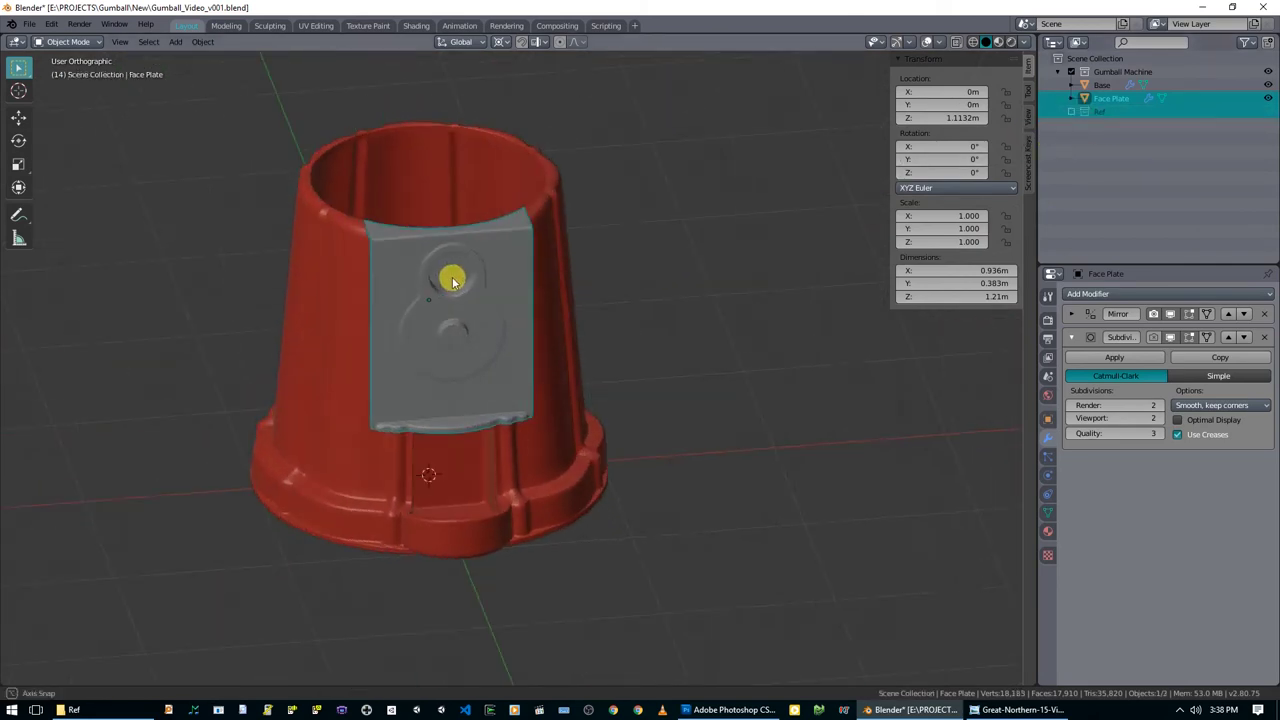
middle_click_drag(477, 263, 527, 255)
left_click(527, 255)
key("KP_Divide")
scroll(554, 257, "up", 2)
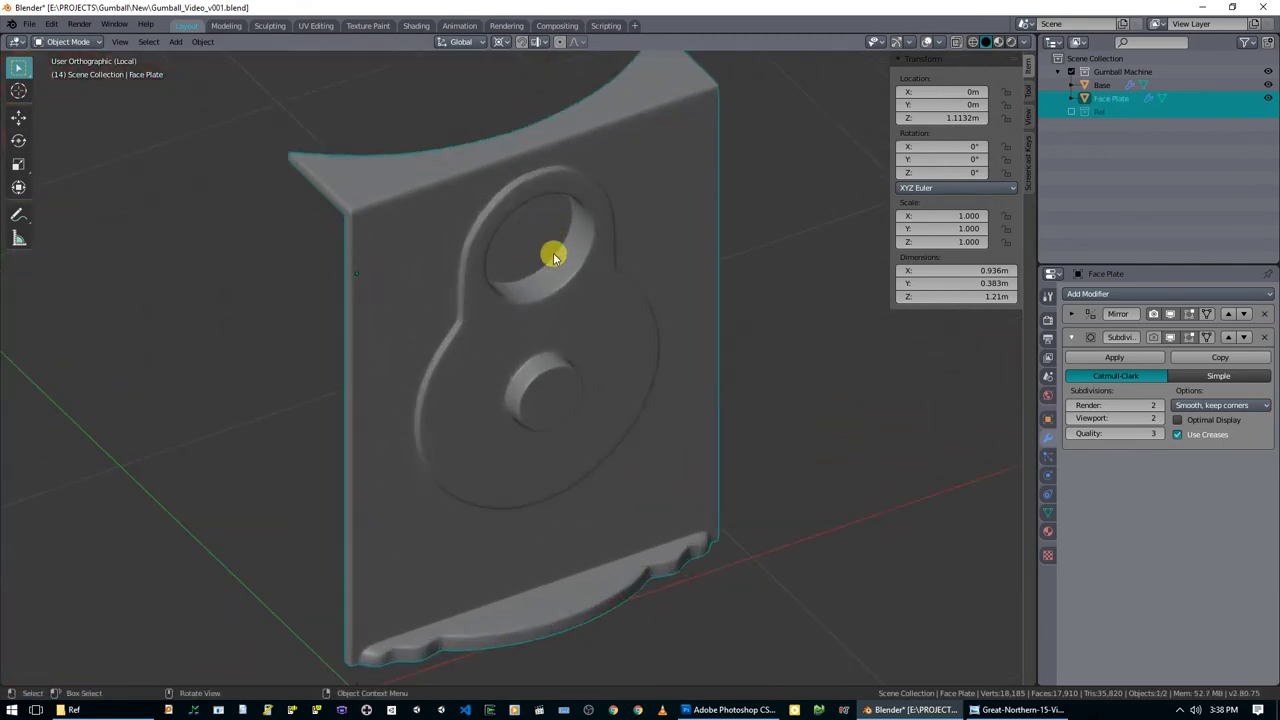
Compare the face plate's upper recess and knob in Blender with the gumball machine reference photo in Windows Photo Viewer.
key("Tab")
middle_click_drag(591, 227, 514, 285, "shift")
scroll(504, 318, "up", 3)
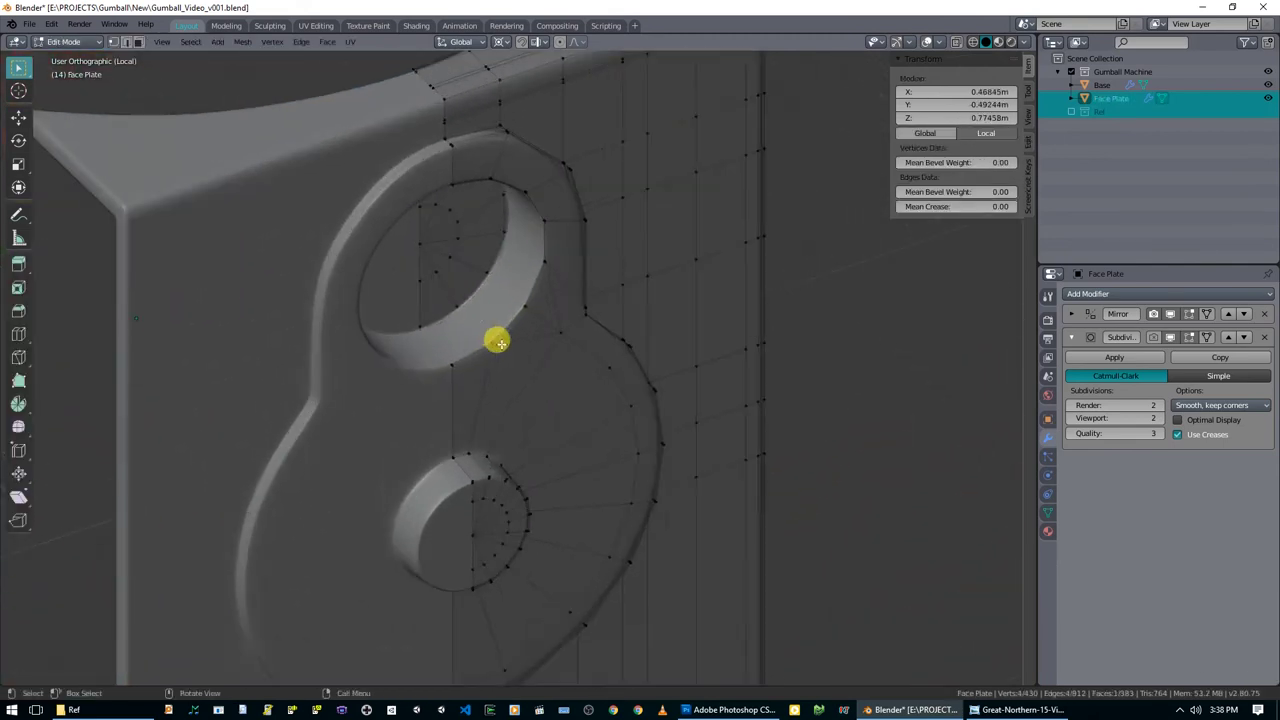
left_click(1010, 711)
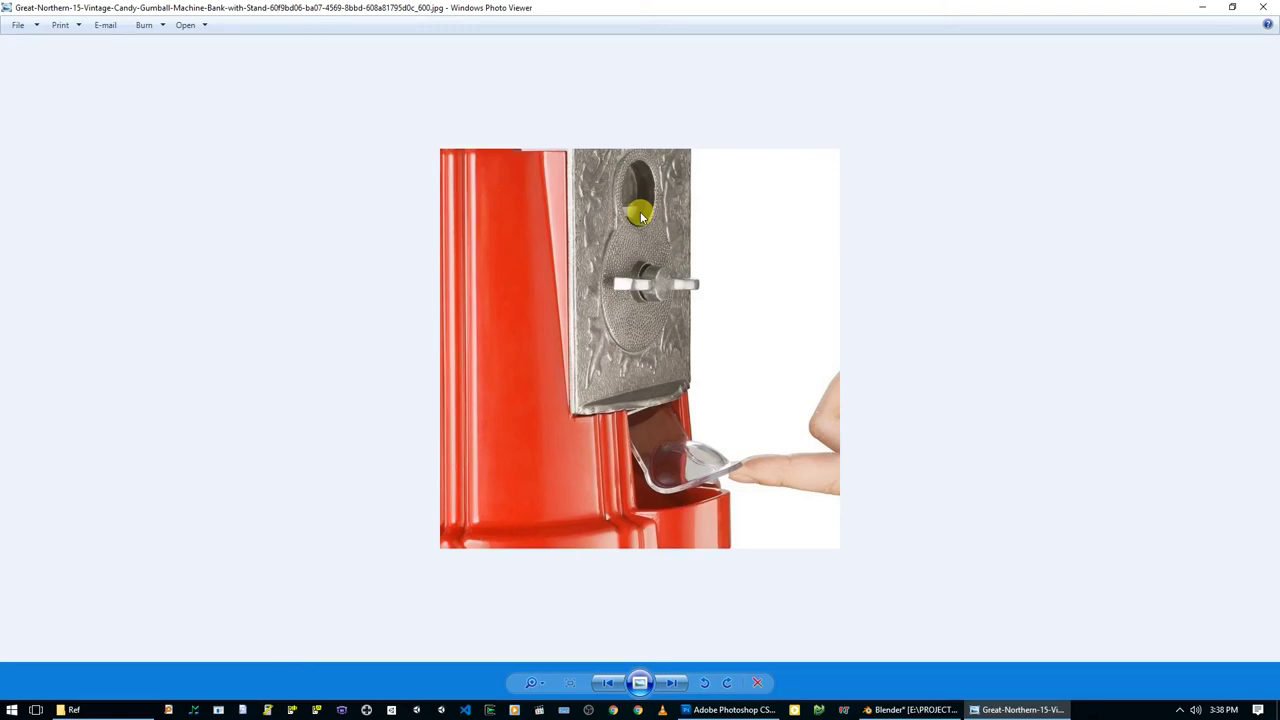
left_click(905, 709)
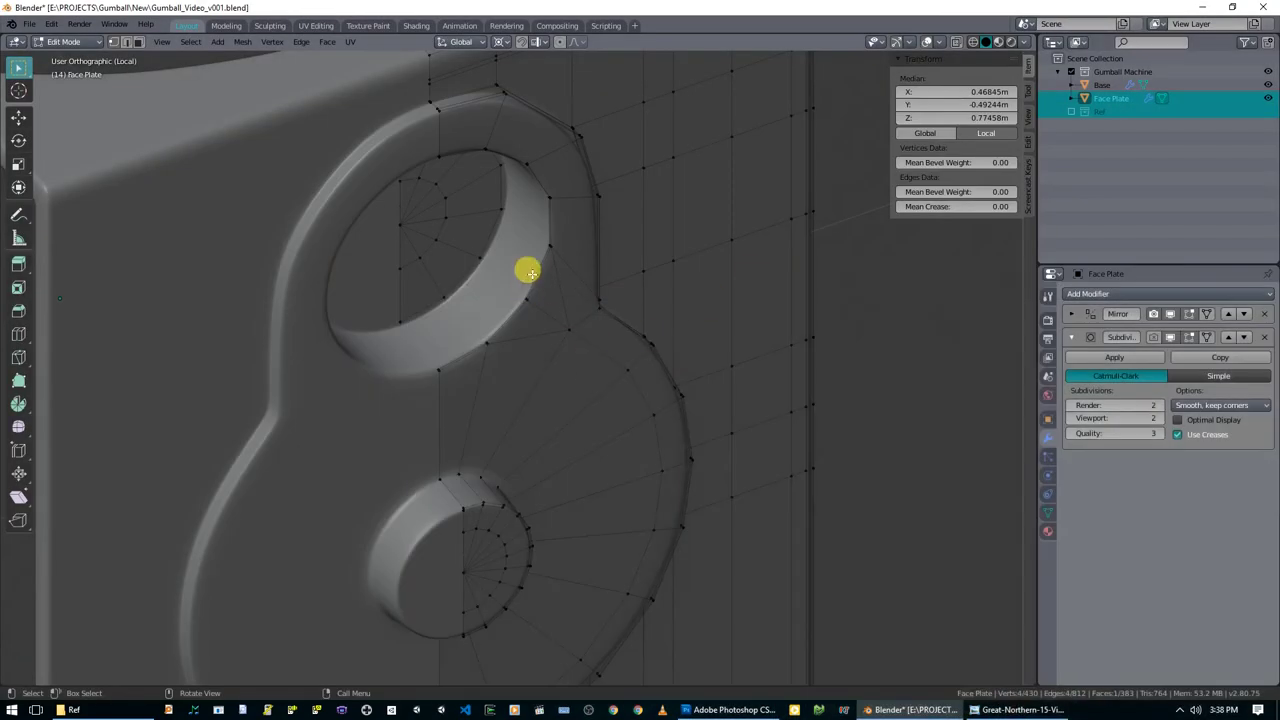
left_click(1012, 709)
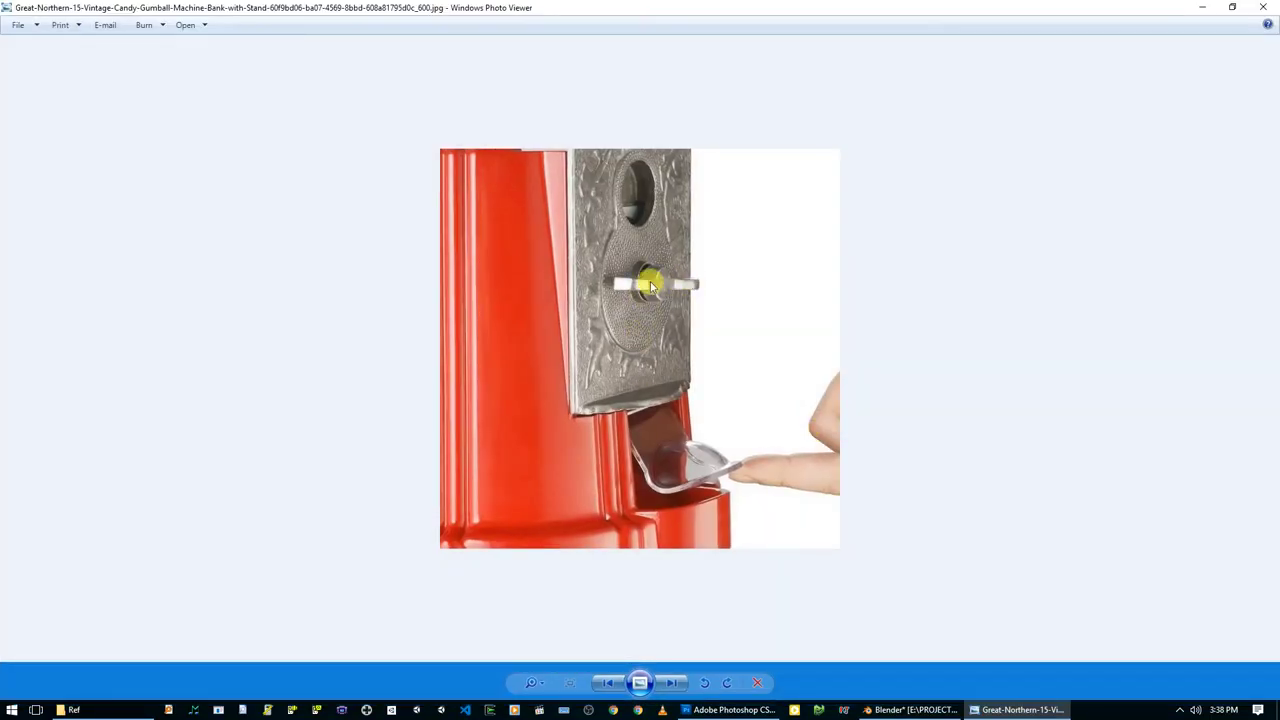
left_click(975, 709)
left_click(529, 280)
scroll(531, 284, "up", 4)
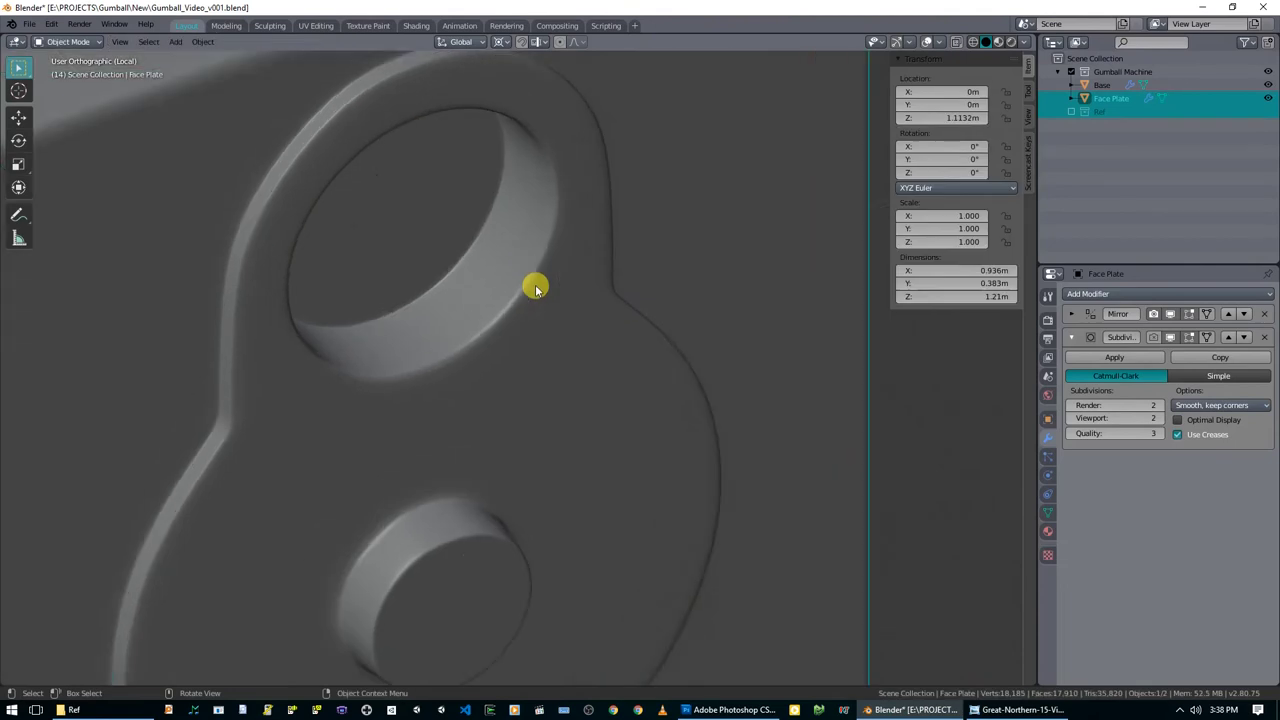
With X-ray display on, add an edge loop around the inner wall of the upper round recess, near the middle of its depth.
middle_click_drag(519, 273, 551, 263)
key("alt+z")
key("ctrl+Insert")
left_click(538, 247)
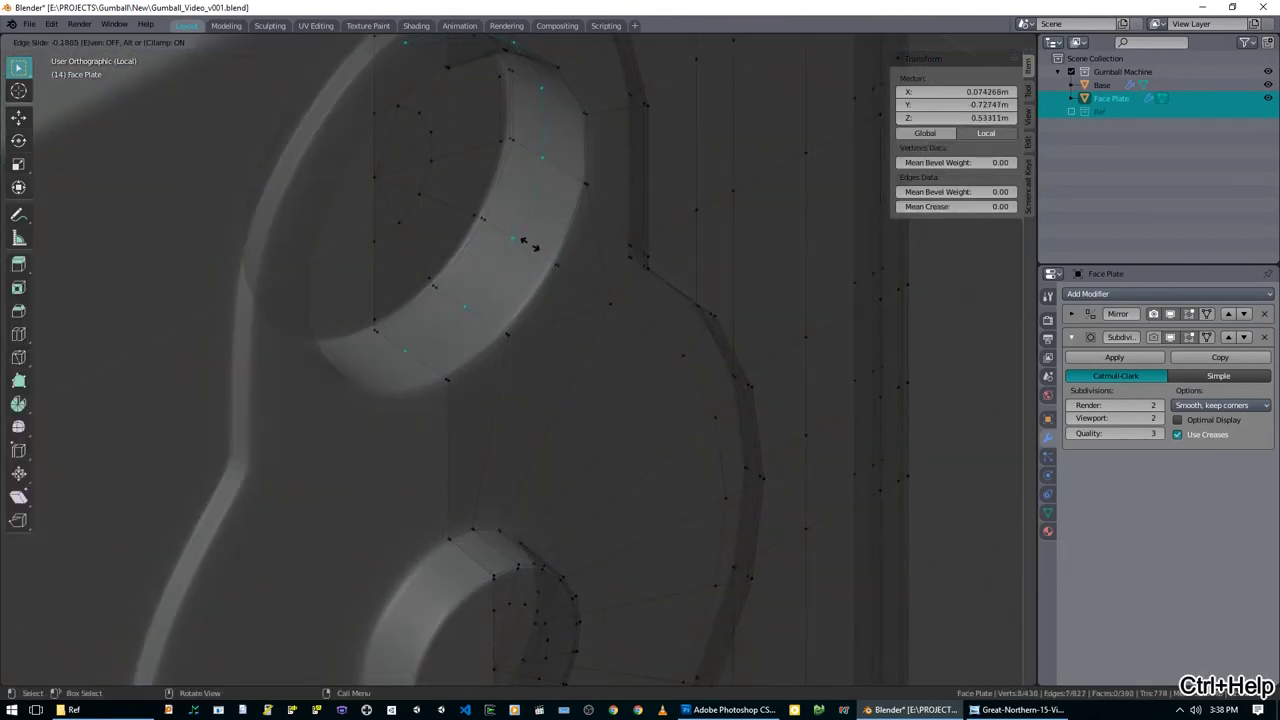
left_click(520, 245)
In face select mode, select the rear faces along the lower curve of the upper recess's inner wall, including the thin strip at the back.
middle_click_drag(570, 300, 597, 343)
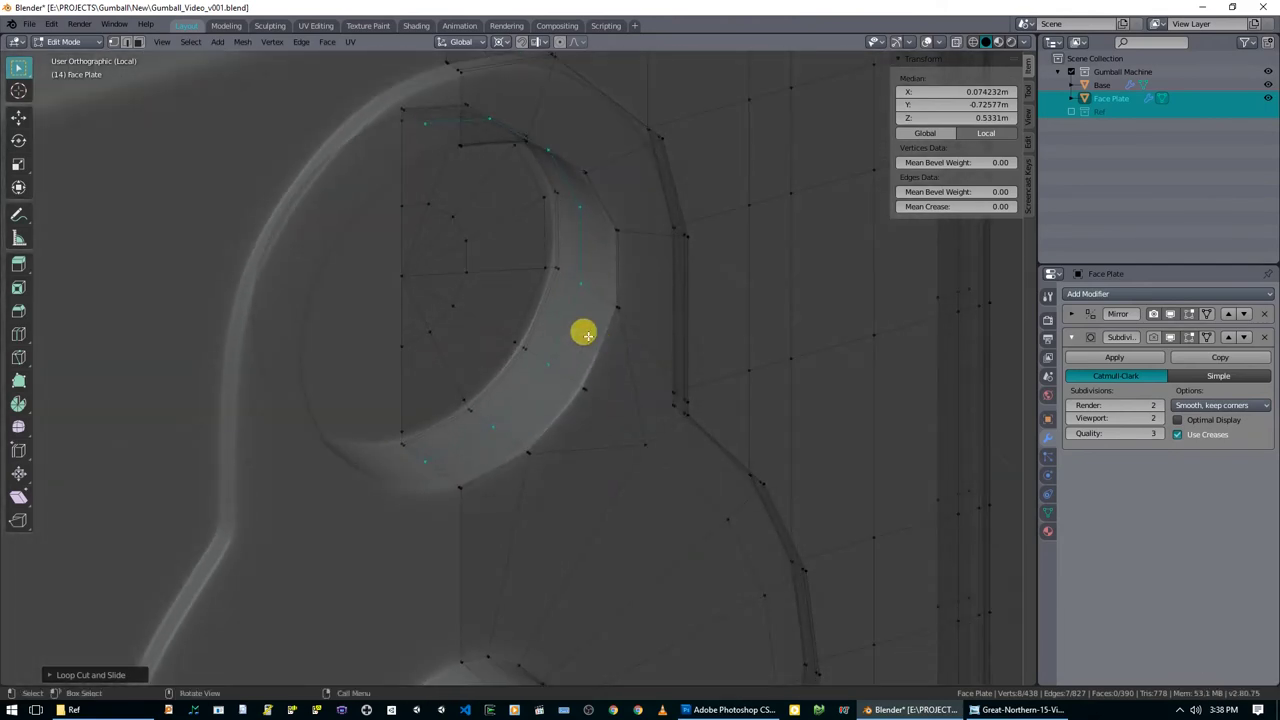
scroll(585, 334, "up", 2)
middle_click_drag(585, 334, 595, 334)
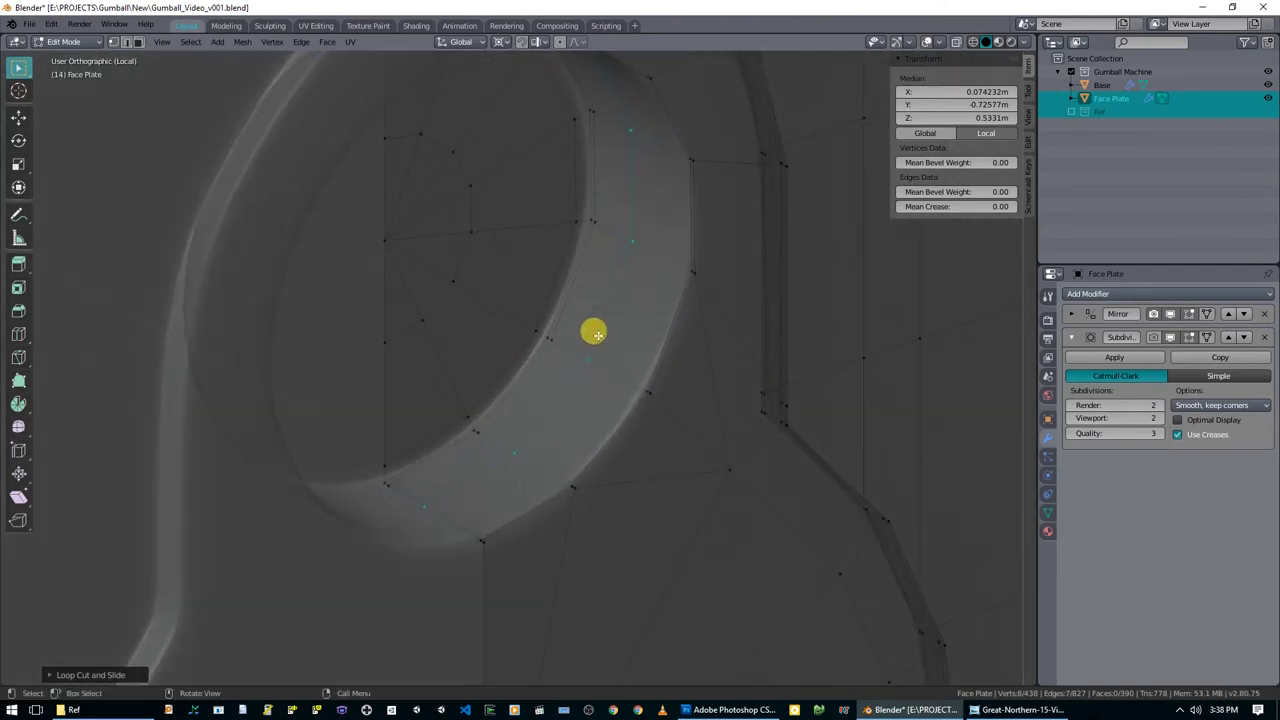
key("3")
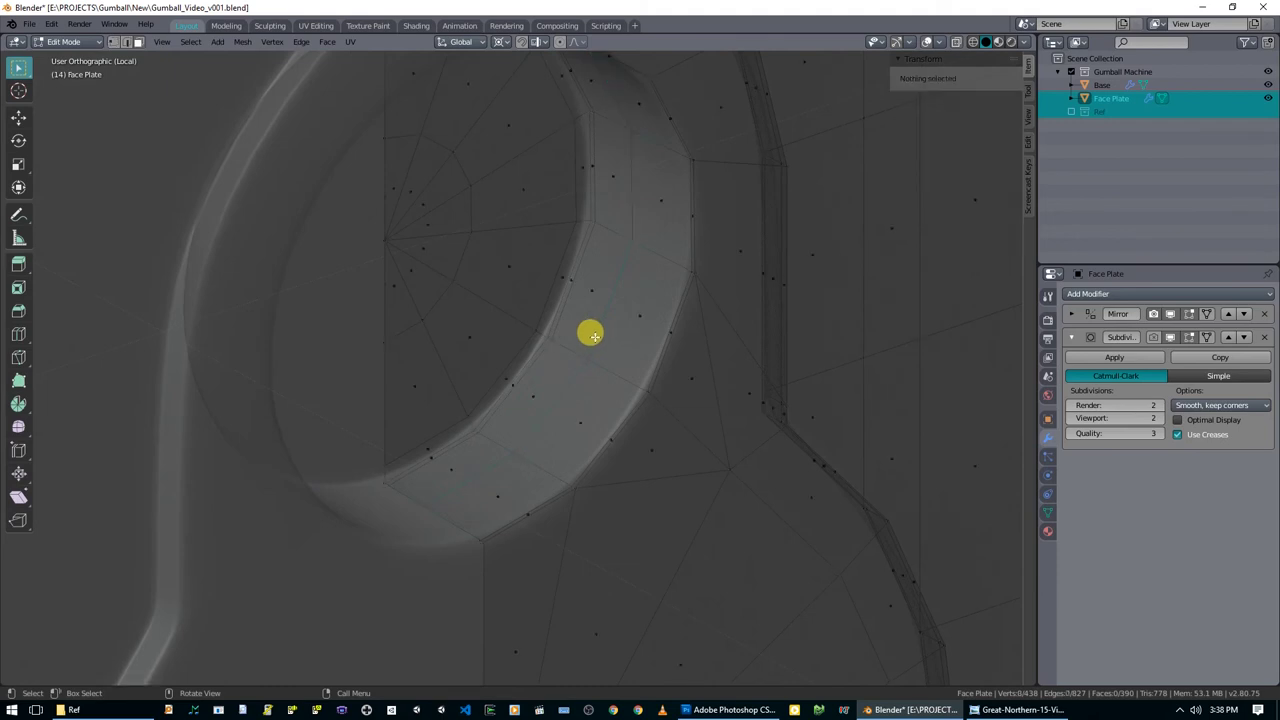
left_click(473, 438)
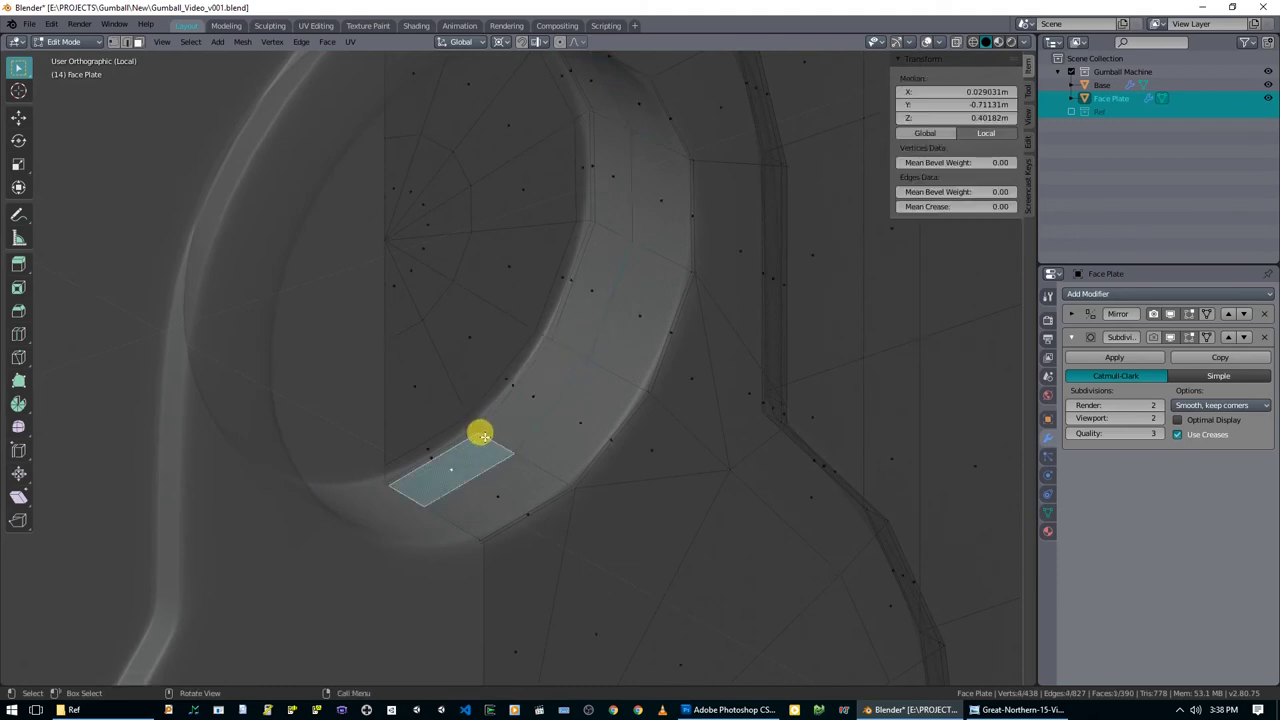
key("c")
right_click(489, 437)
left_click(434, 449)
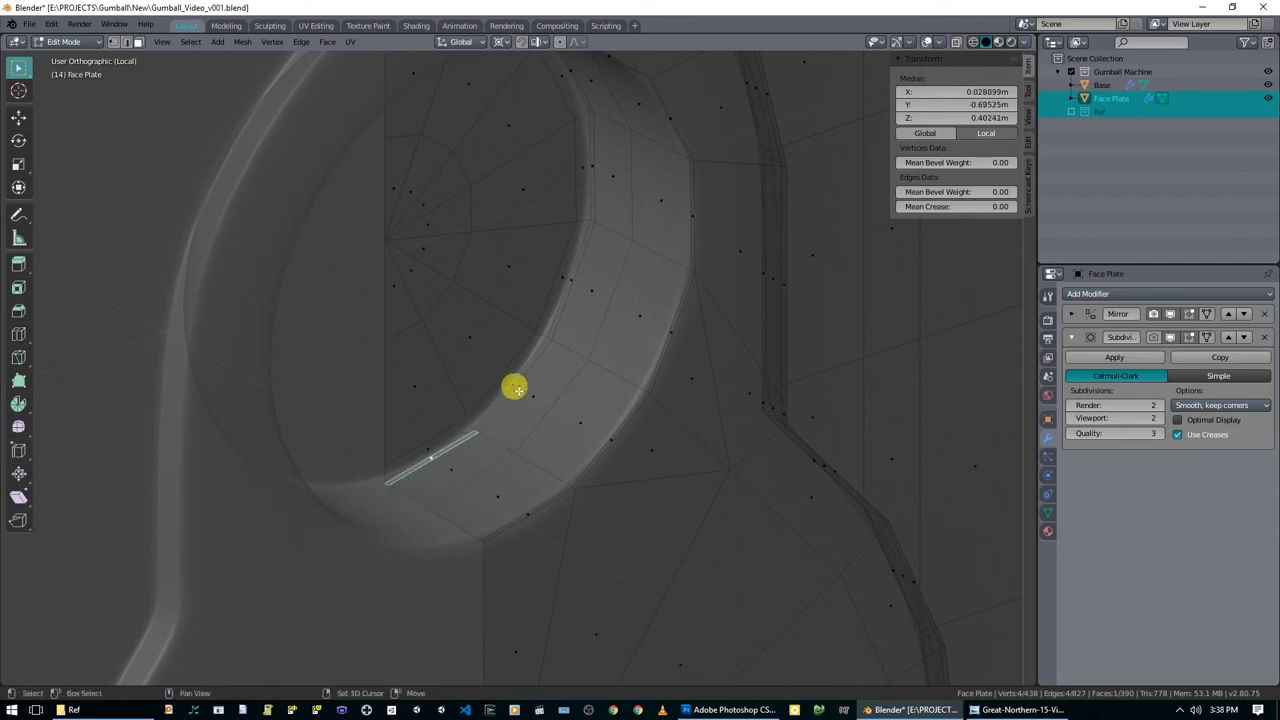
left_click(509, 382, "shift")
left_click(462, 452, "shift")
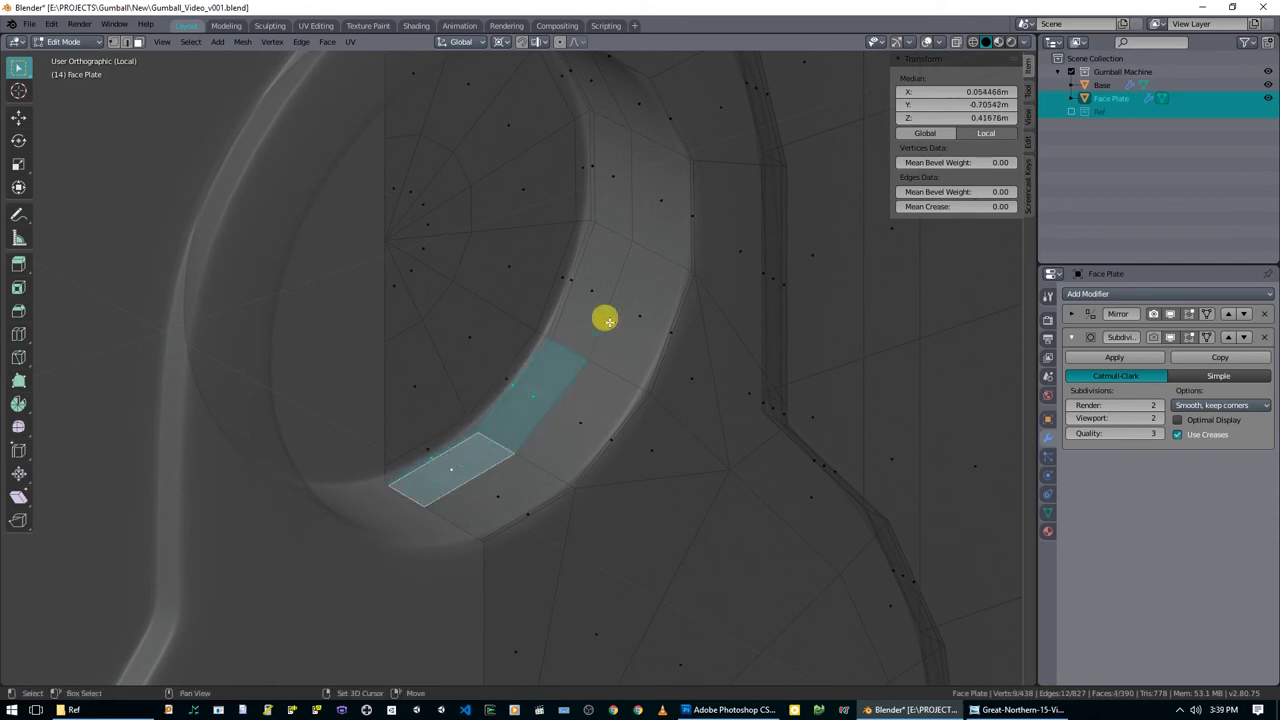
left_click(578, 291, "shift")
left_click(573, 279, "shift")
Extrude the selected recess wall faces in place and move them straight down about 0.14 m along Z in front view.
scroll(685, 302, "down", 2)
middle_click_drag(685, 324, 635, 304)
key("KP_1")
key("e")
right_click(638, 310)
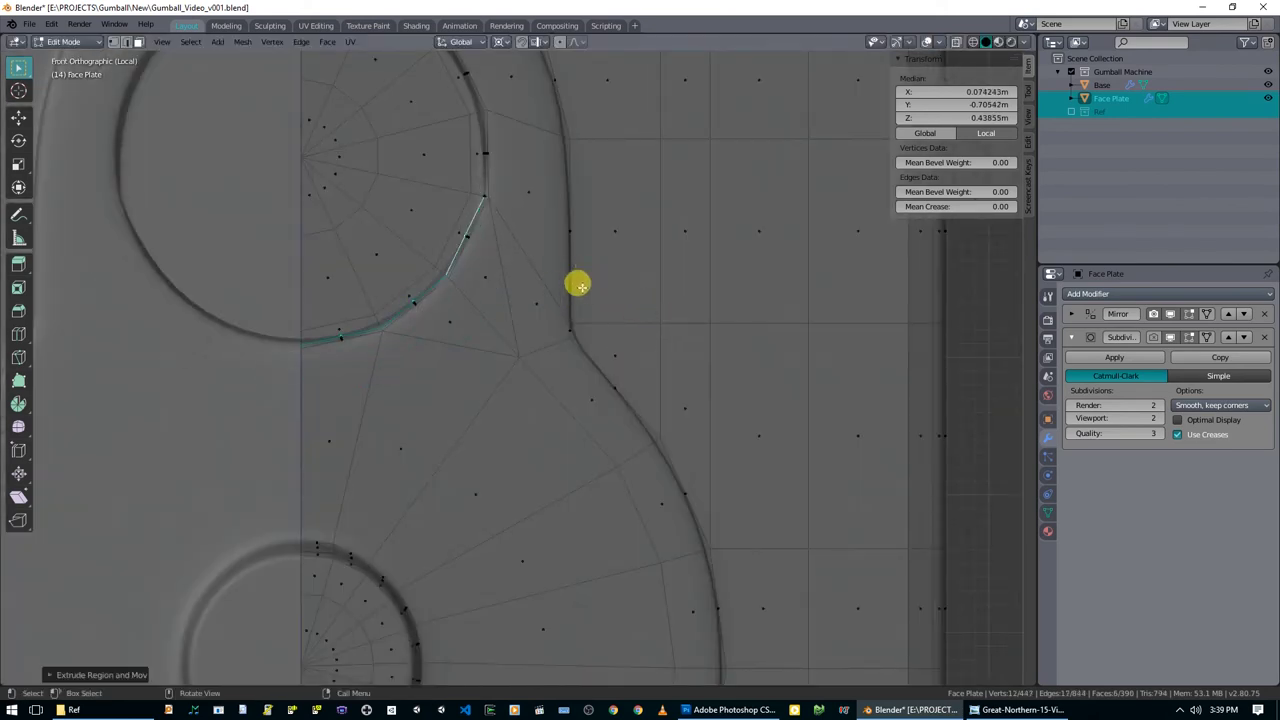
key("e")
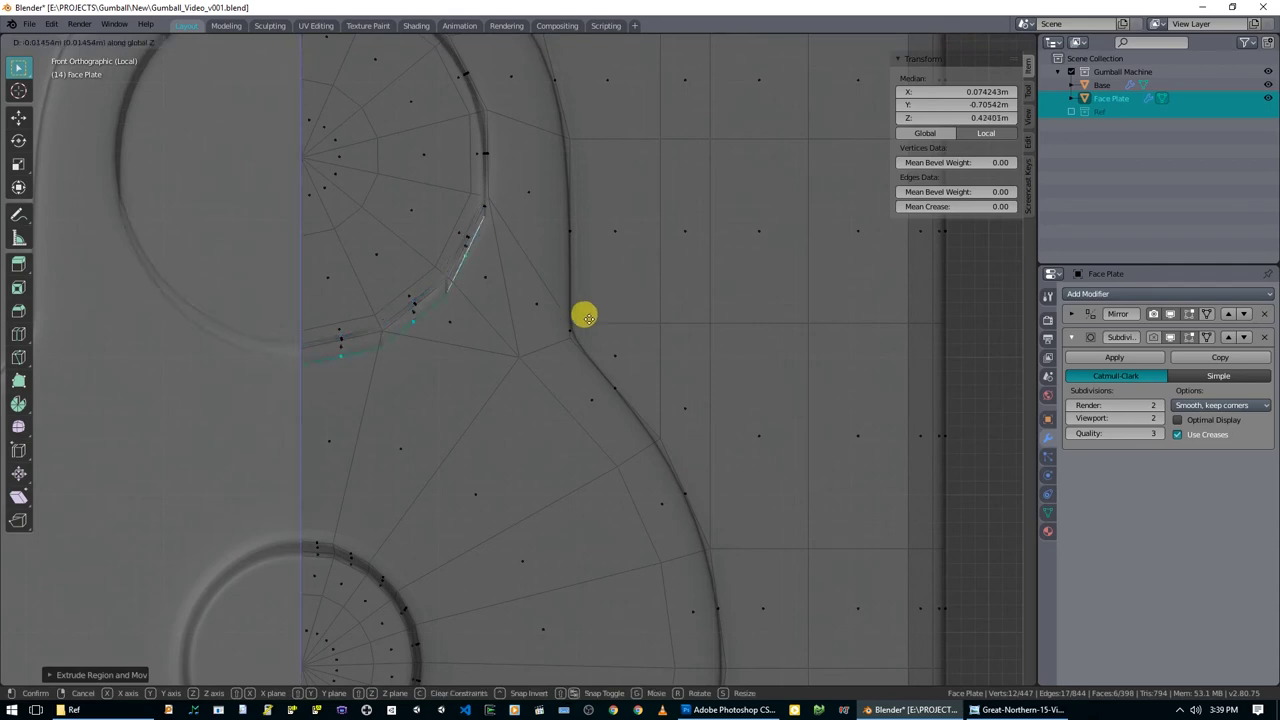
left_click(600, 472)
key("s")
key("z")
key("0")
key("Return")
scroll(600, 472, "down", 7)
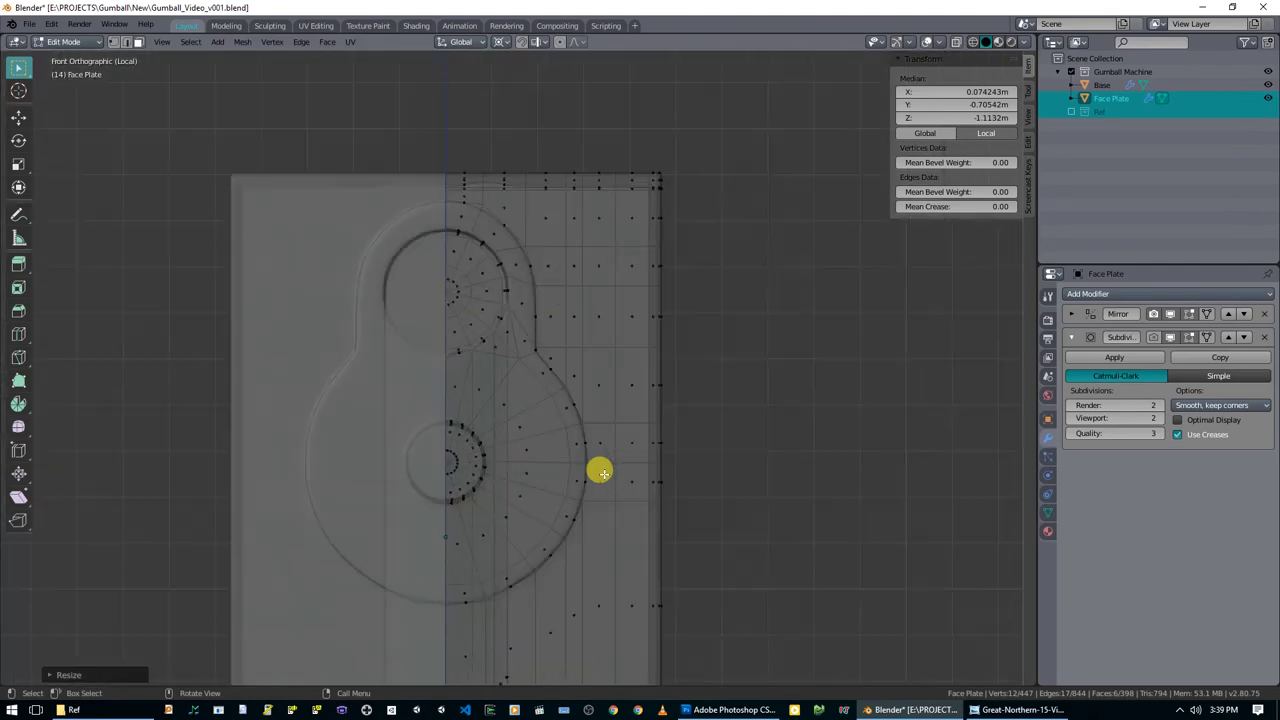
key("ctrl+z")
Set the pivot point to Median Point and flatten the extruded faces by scaling them to 0 along Z.
scroll(519, 441, "up", 8)
key("period")
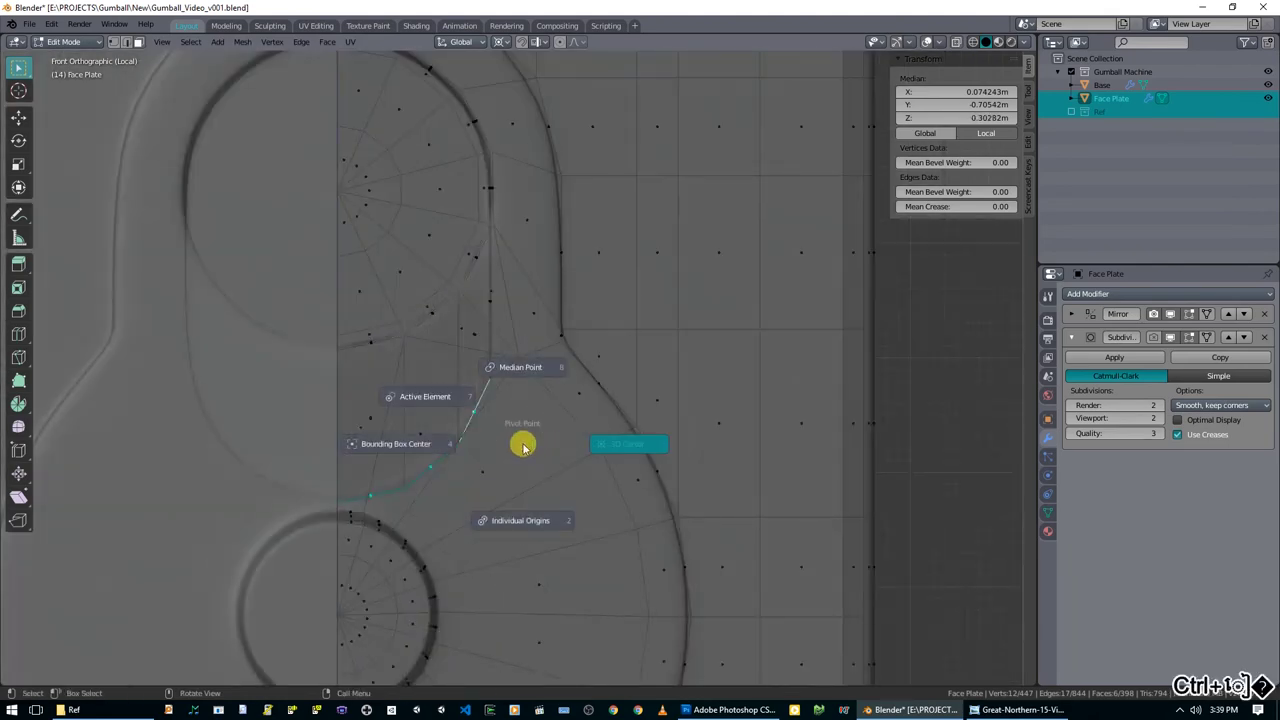
left_click(523, 369)
type("sz0")
key("Return")
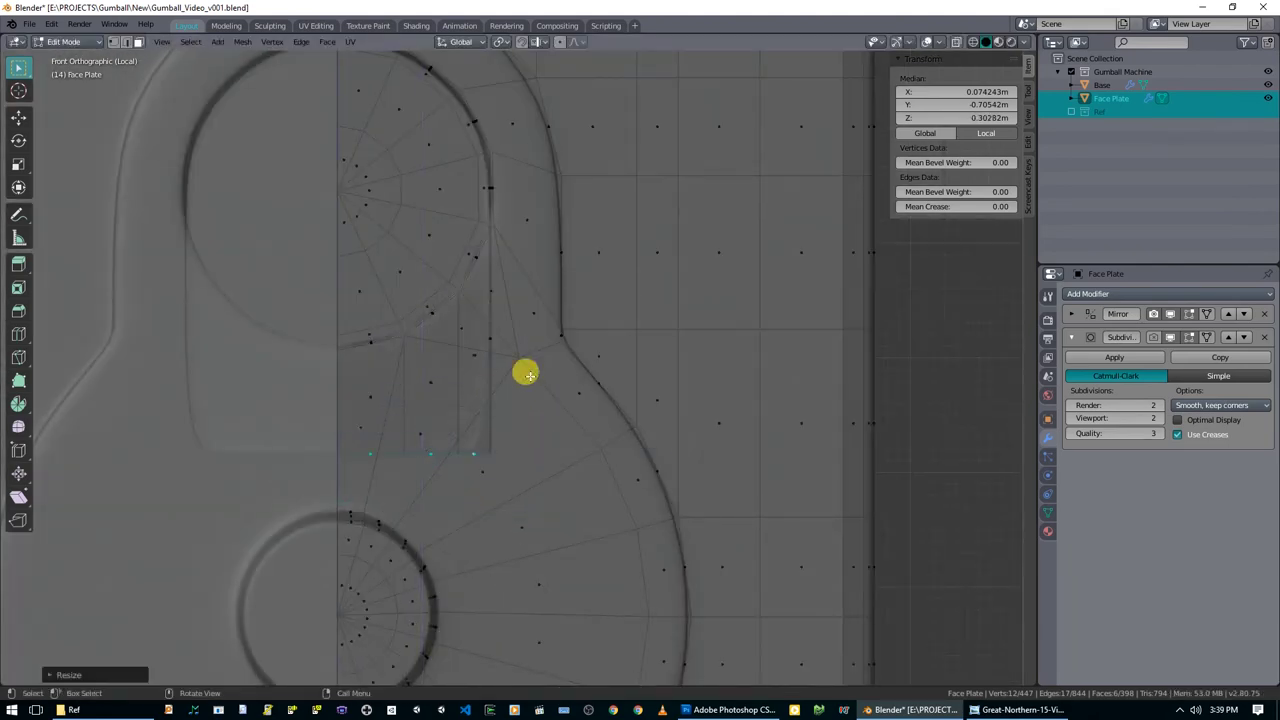
Delete the flattened faces at the bottom of the downward extrusion to leave its lower end open.
middle_click_drag(489, 411, 540, 526)
key("x")
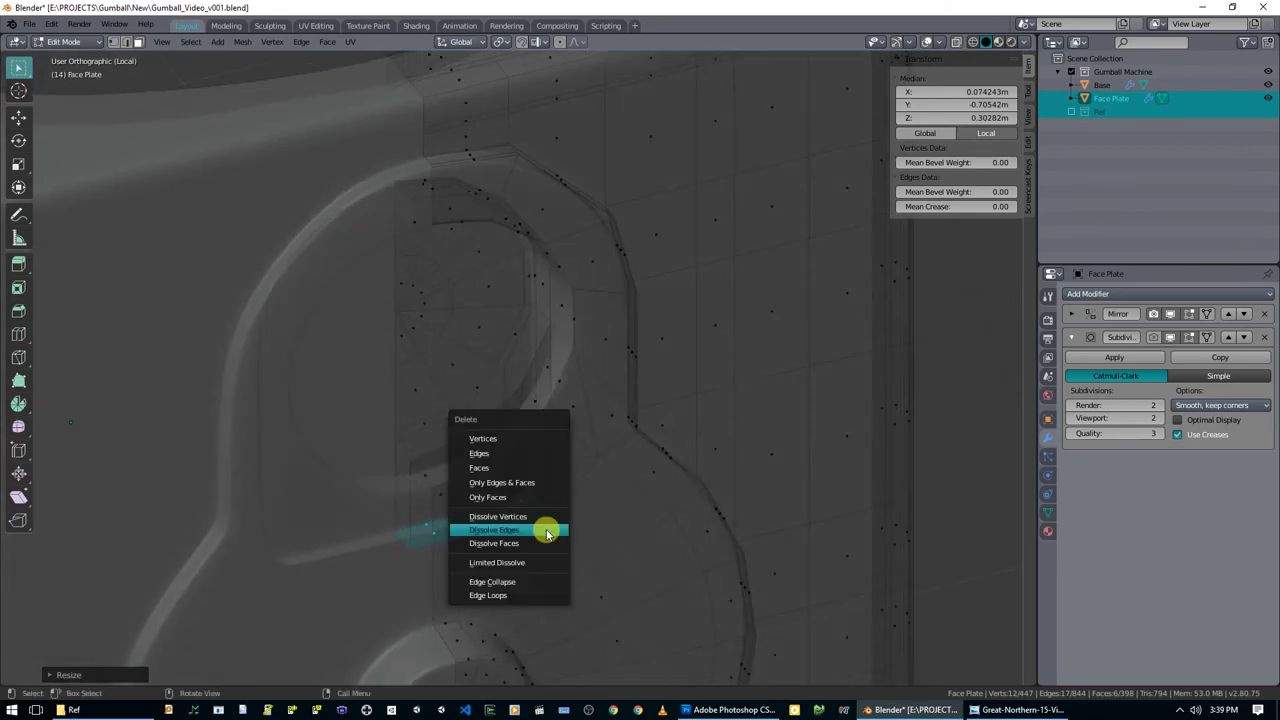
left_click(506, 466)
middle_click_drag(514, 471, 406, 480)
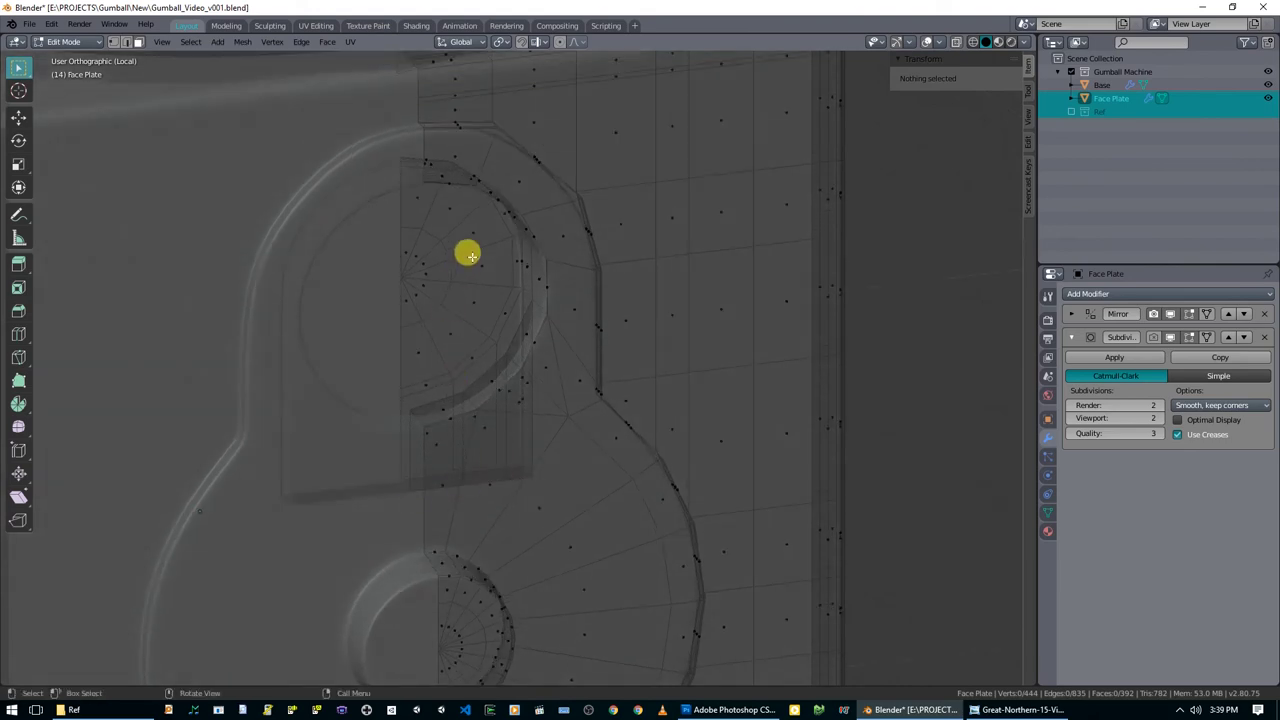
middle_click_drag(506, 474, 632, 387)
Use solid shading with X-ray off and check the recess's new opening in Object Mode before resuming mesh editing.
key("z")
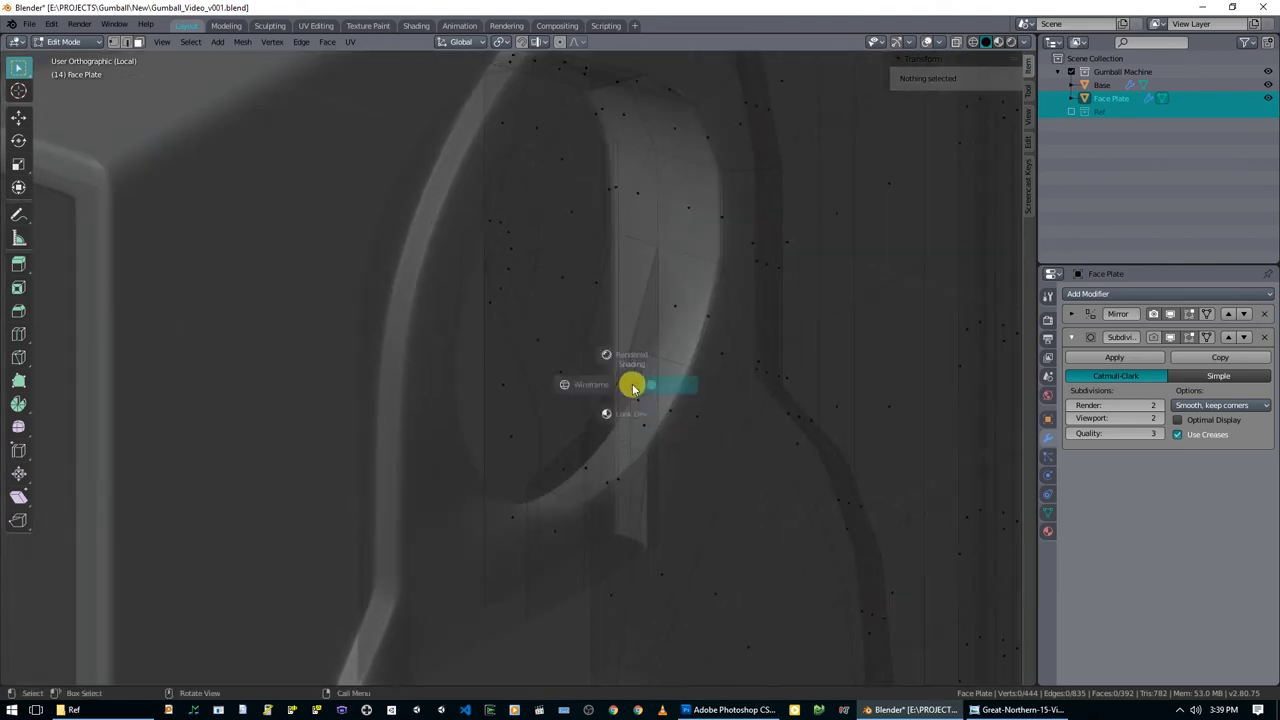
left_click(705, 381)
key("alt+z")
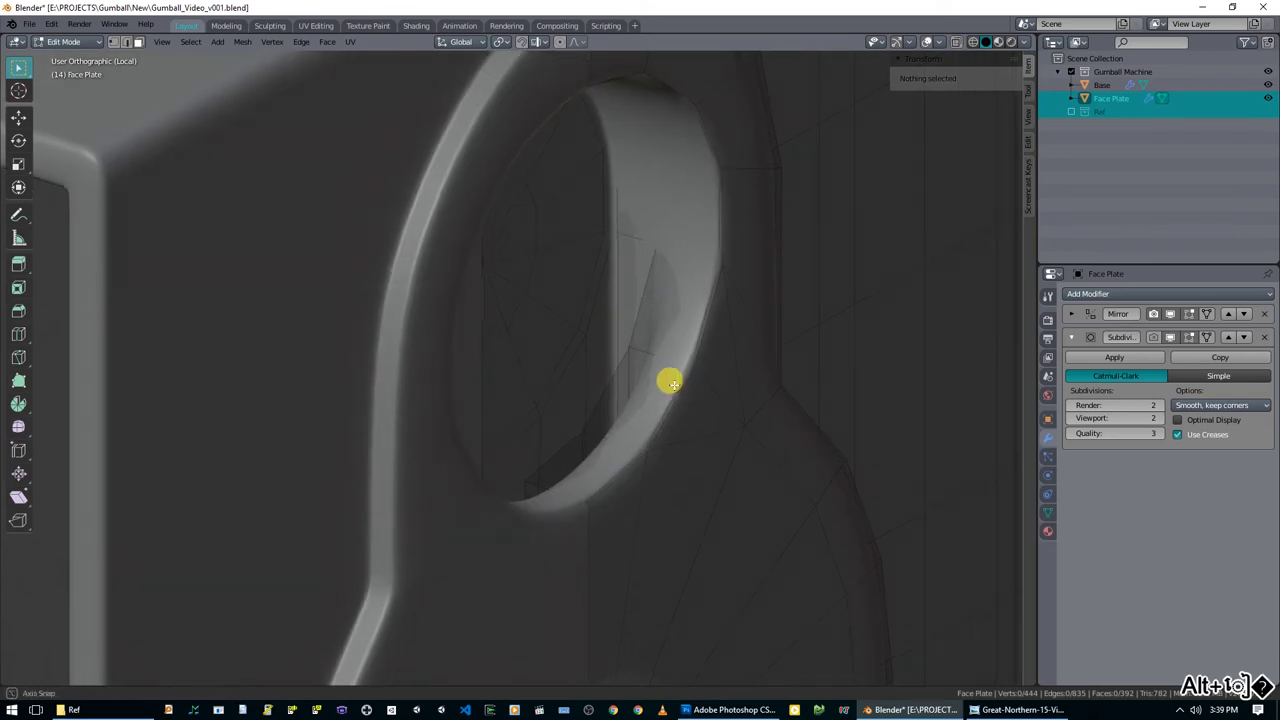
key("Tab")
mouse_move(677, 374)
middle_mouse_down()
mouse_move(769, 374)
mouse_move(763, 414)
mouse_move(726, 414)
mouse_move(697, 372)
middle_mouse_up()
key("Tab")
Add a supporting edge loop around the upper recess's inner wall, just in front of the new opening, and return to Object Mode.
key("ctrl+r")
left_click(676, 369)
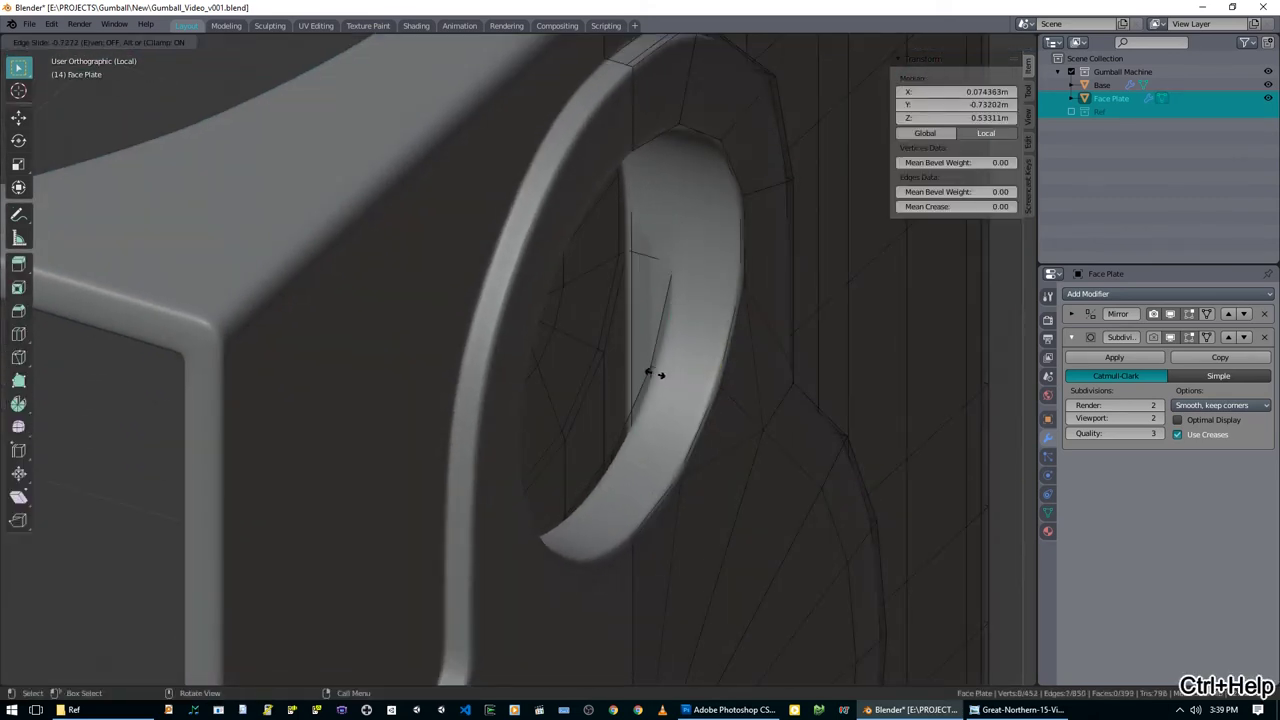
left_click(643, 371)
middle_click_drag(643, 371, 506, 374)
key("Tab")
scroll(531, 488, "down", 2)
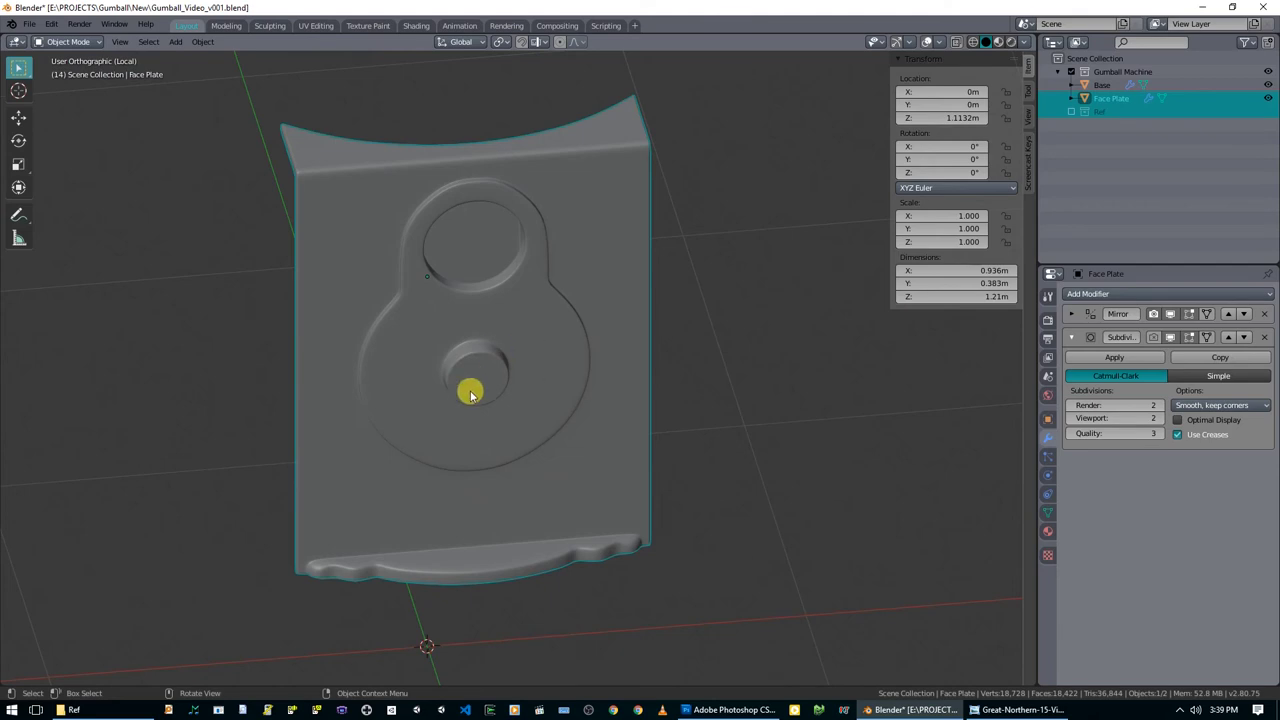
Examine the face plate from the front, compare it with the gumball machine reference photos in Windows Photo Viewer, and return to Blender.
middle_click_drag(480, 374, 560, 364)
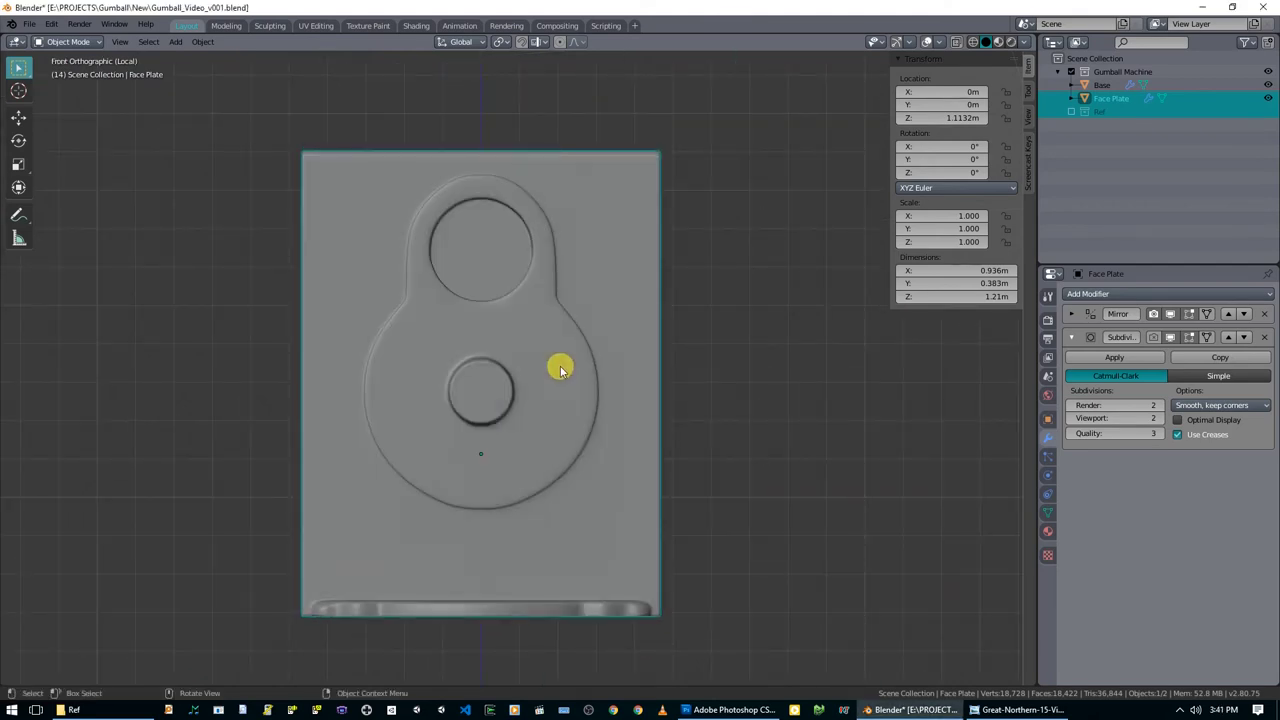
left_click(1018, 709)
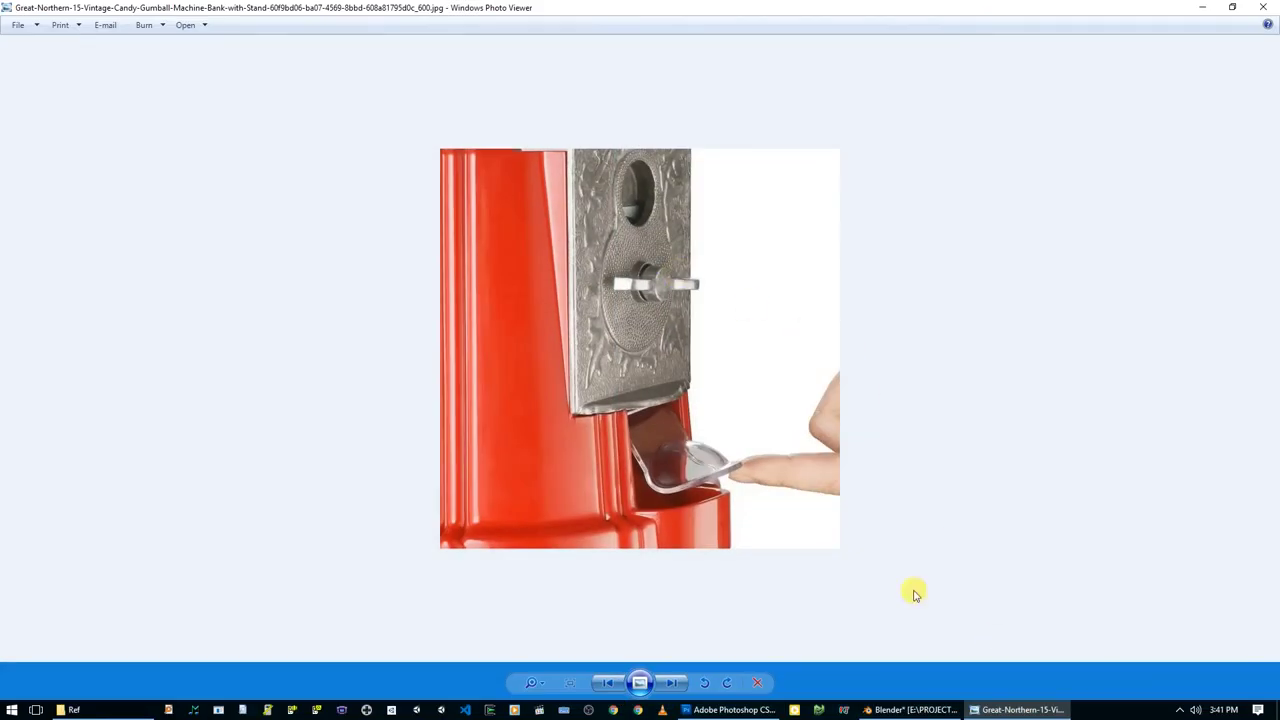
key("Right")
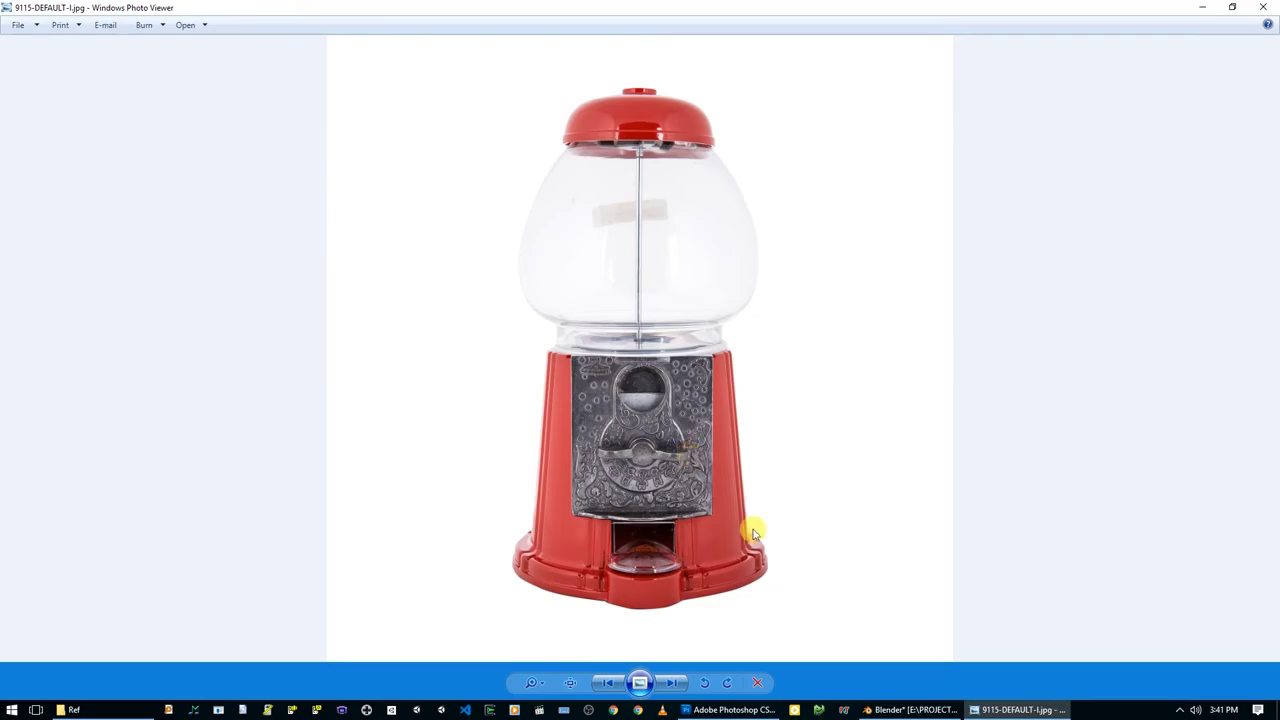
left_click(905, 709)
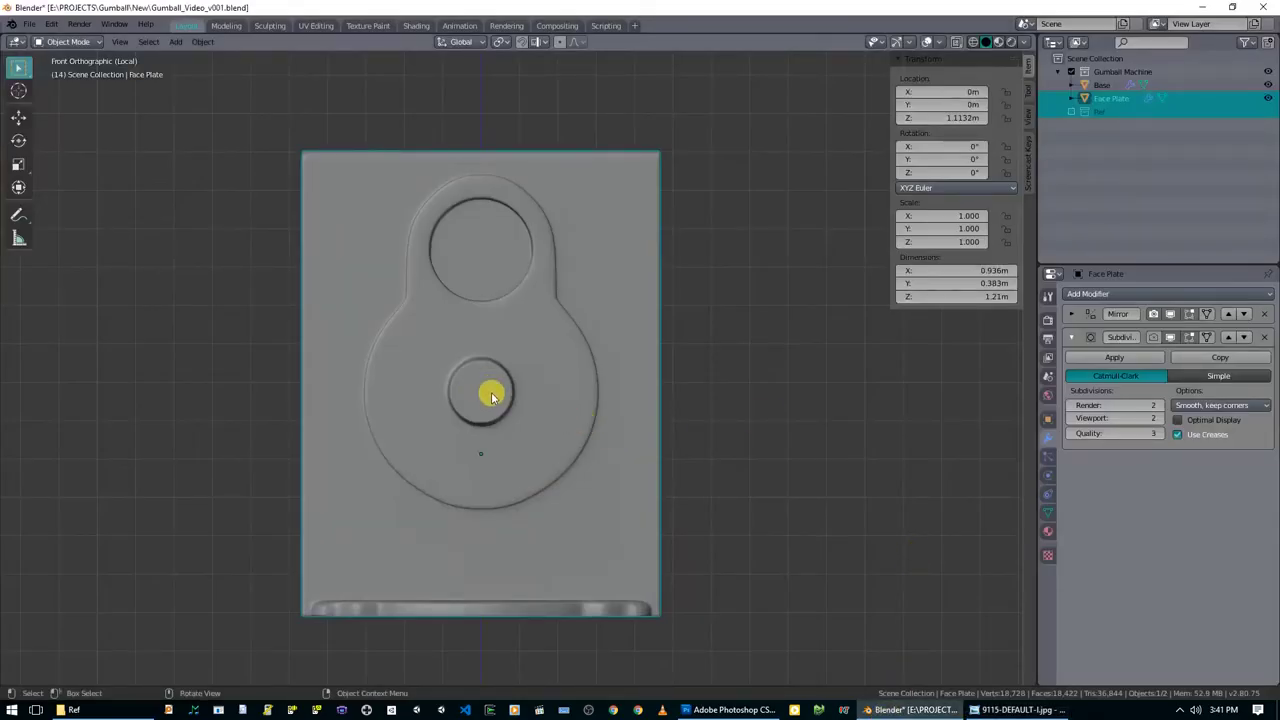
Snap the 3D cursor to the center vertex of the face plate's round knob boss, then return to Object Mode.
key("Tab")
scroll(480, 410, "up", 5)
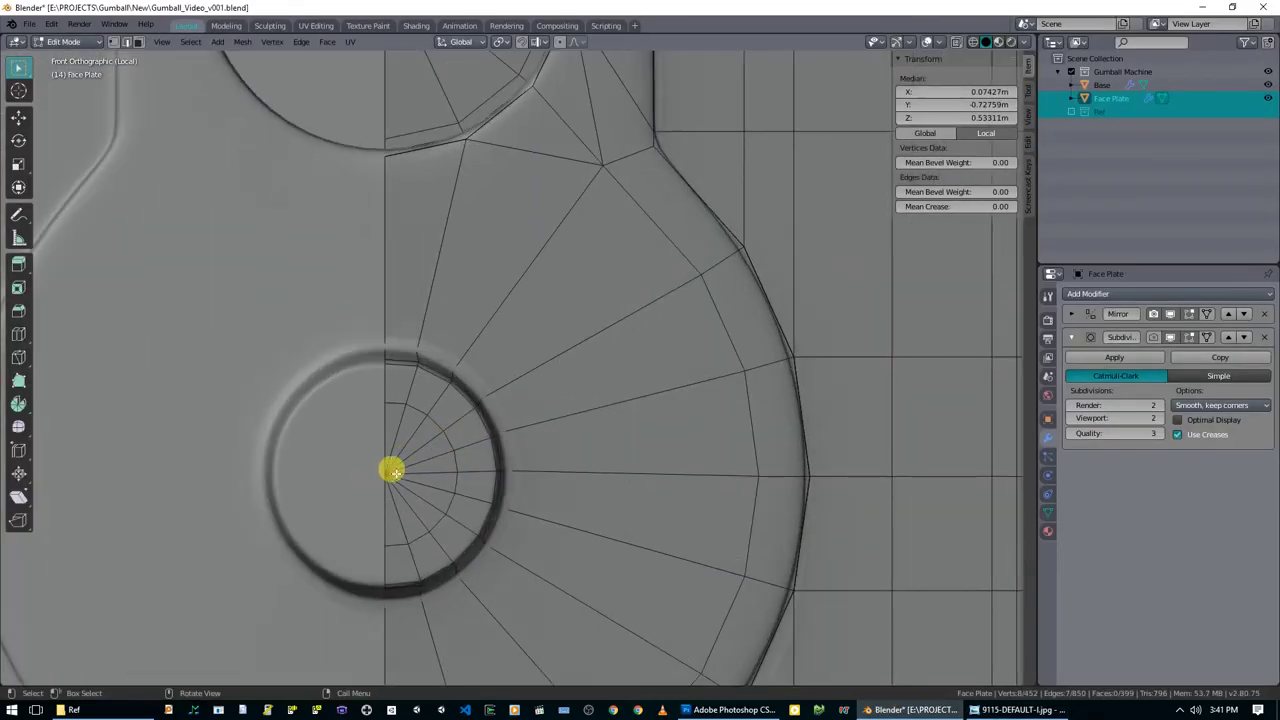
key("1")
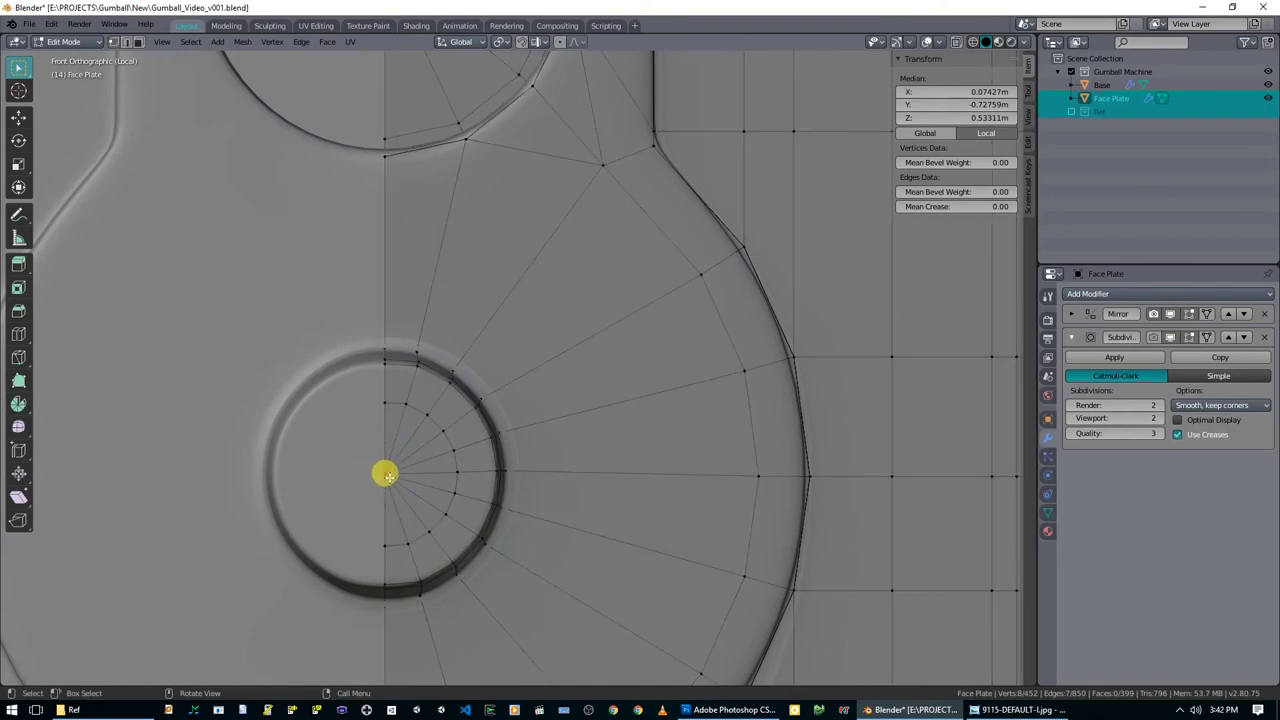
left_click(381, 475)
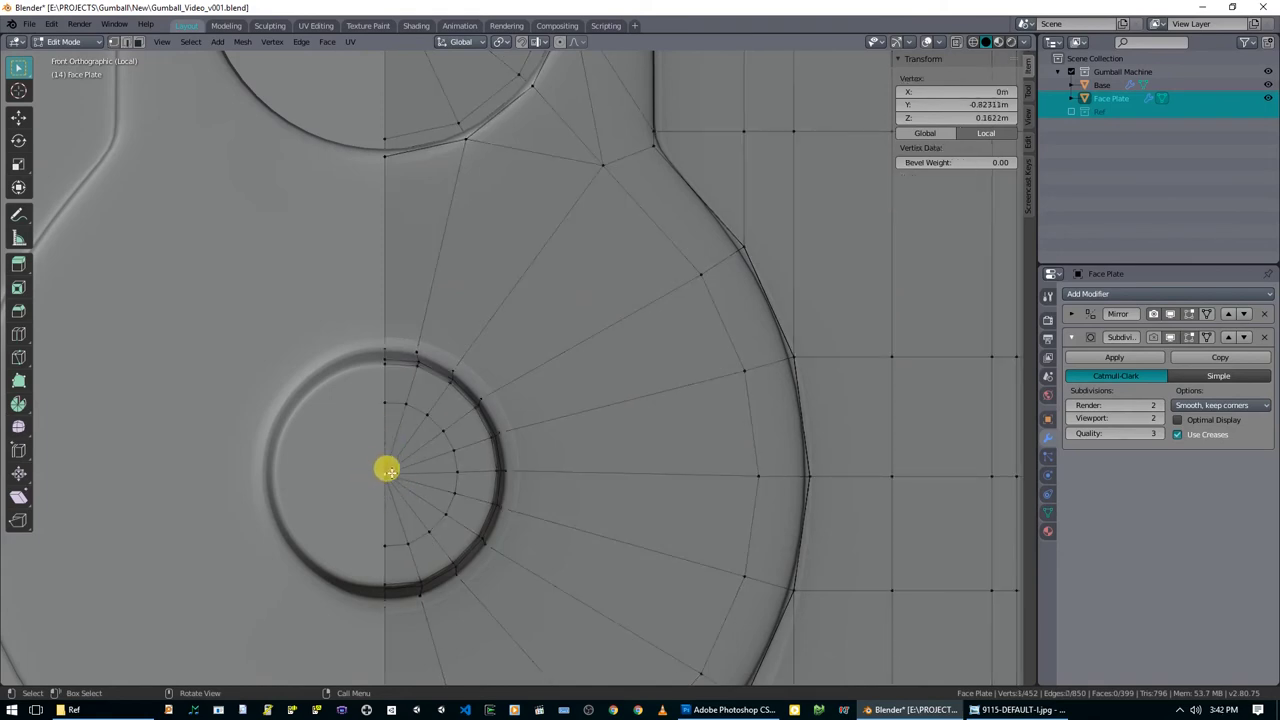
key("shift+s")
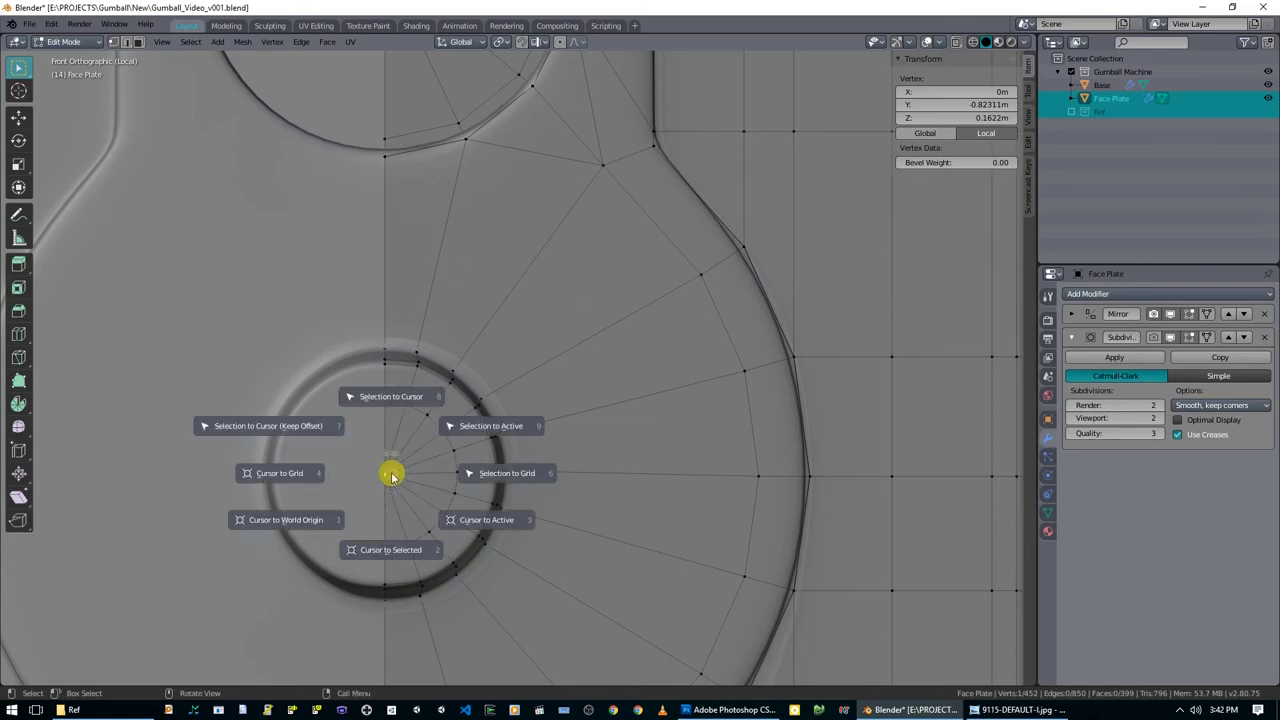
left_click(386, 545)
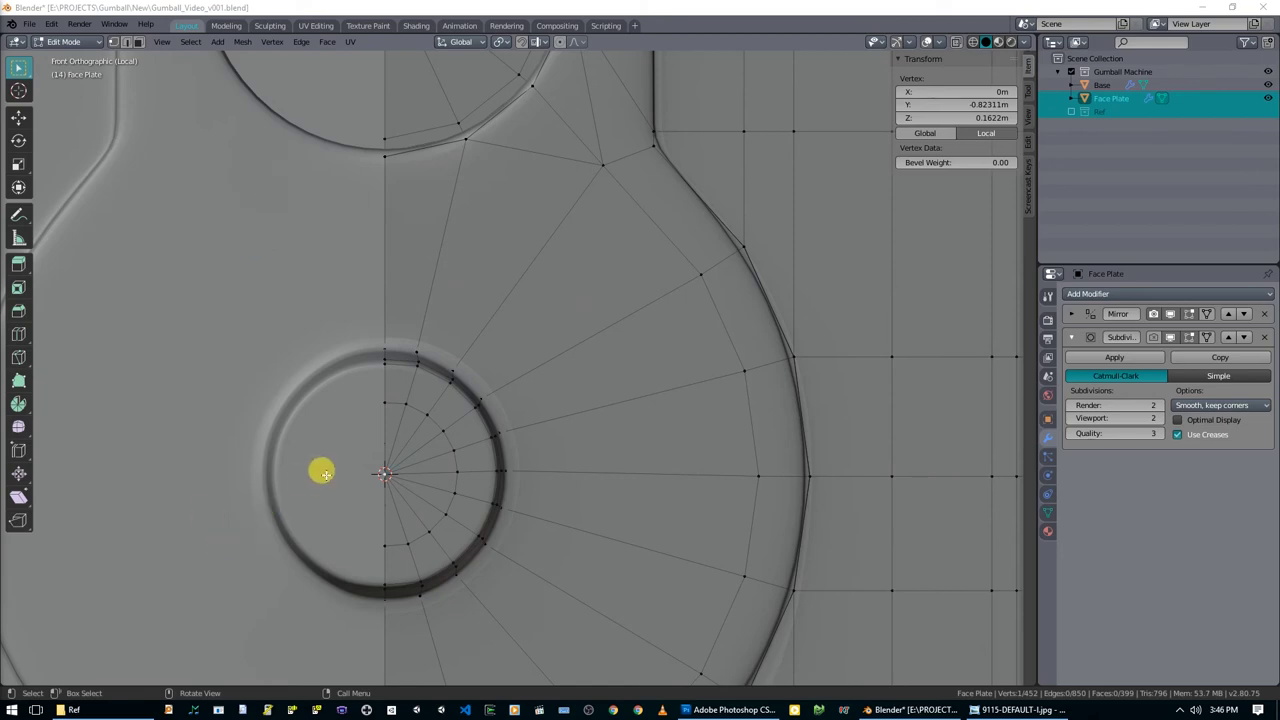
left_click(404, 514)
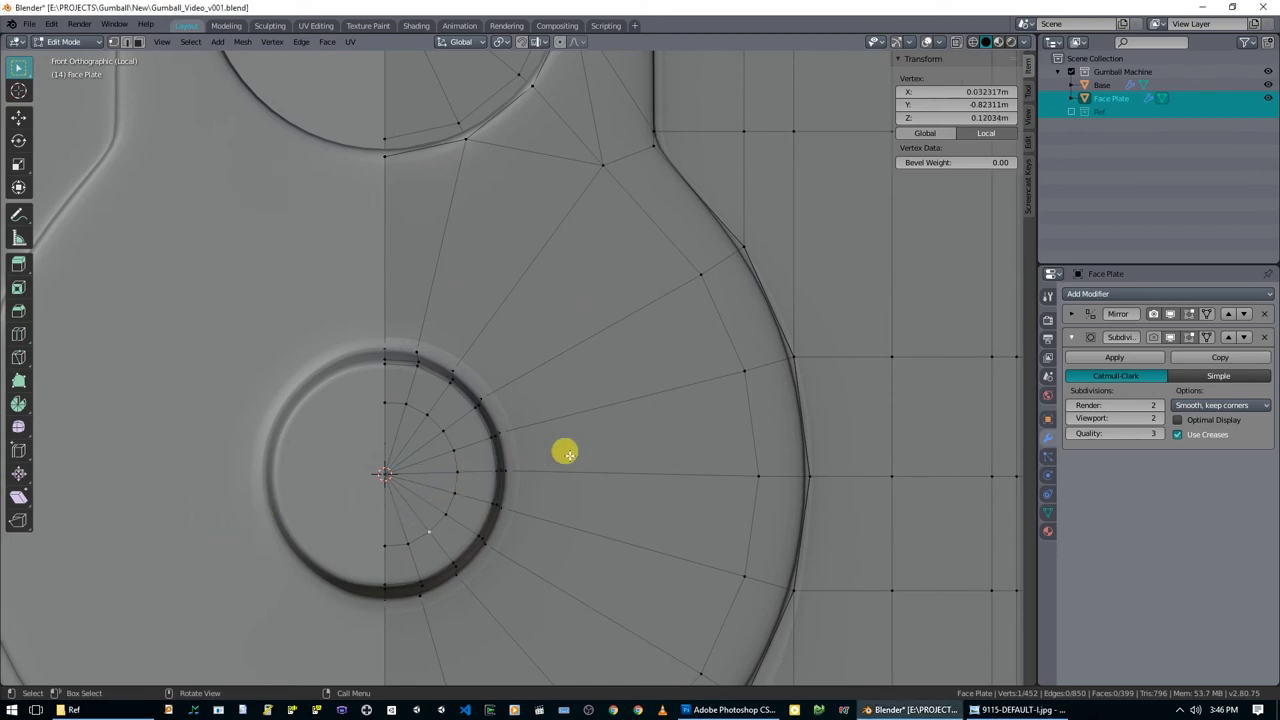
left_click(392, 488)
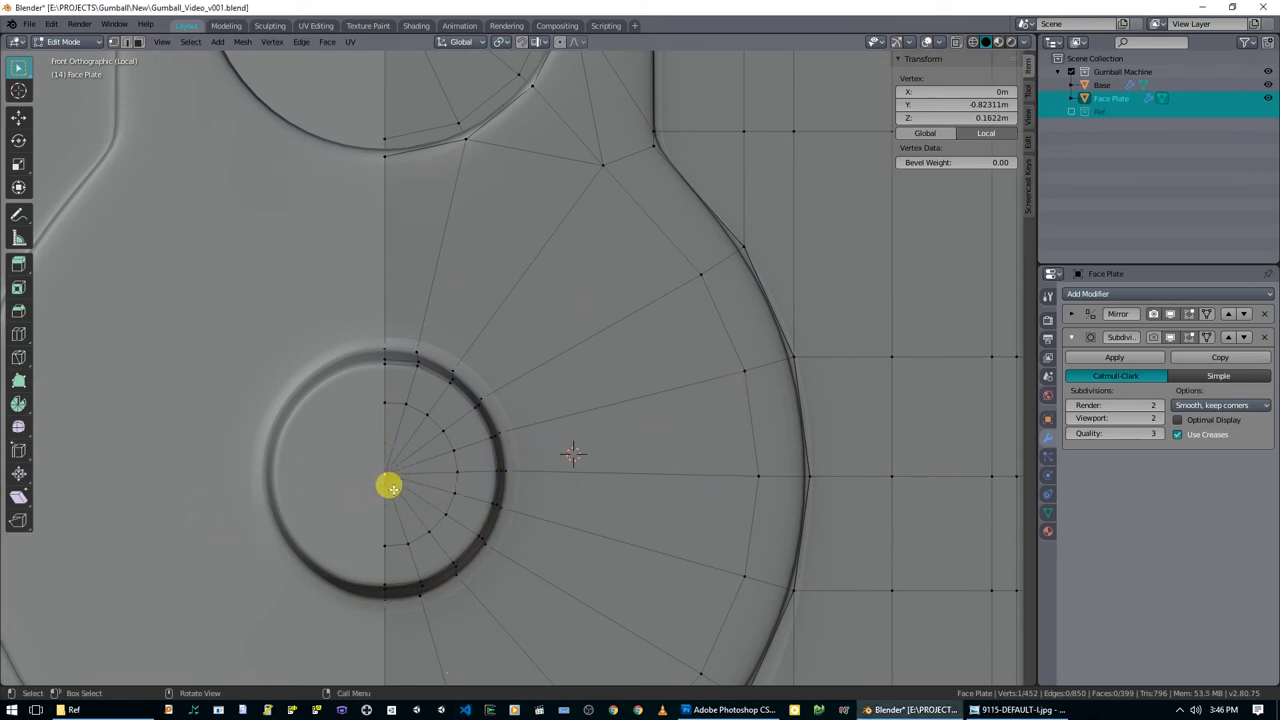
key("shift+s")
left_click(402, 552)
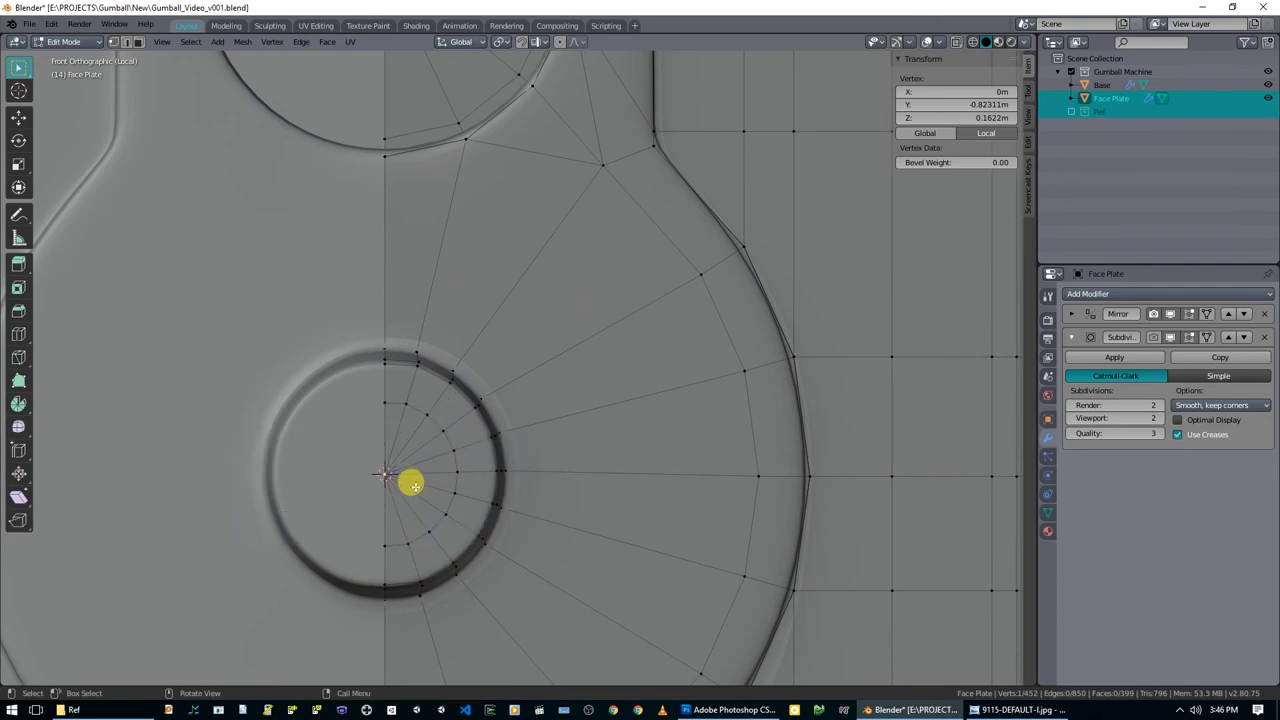
key("Tab")
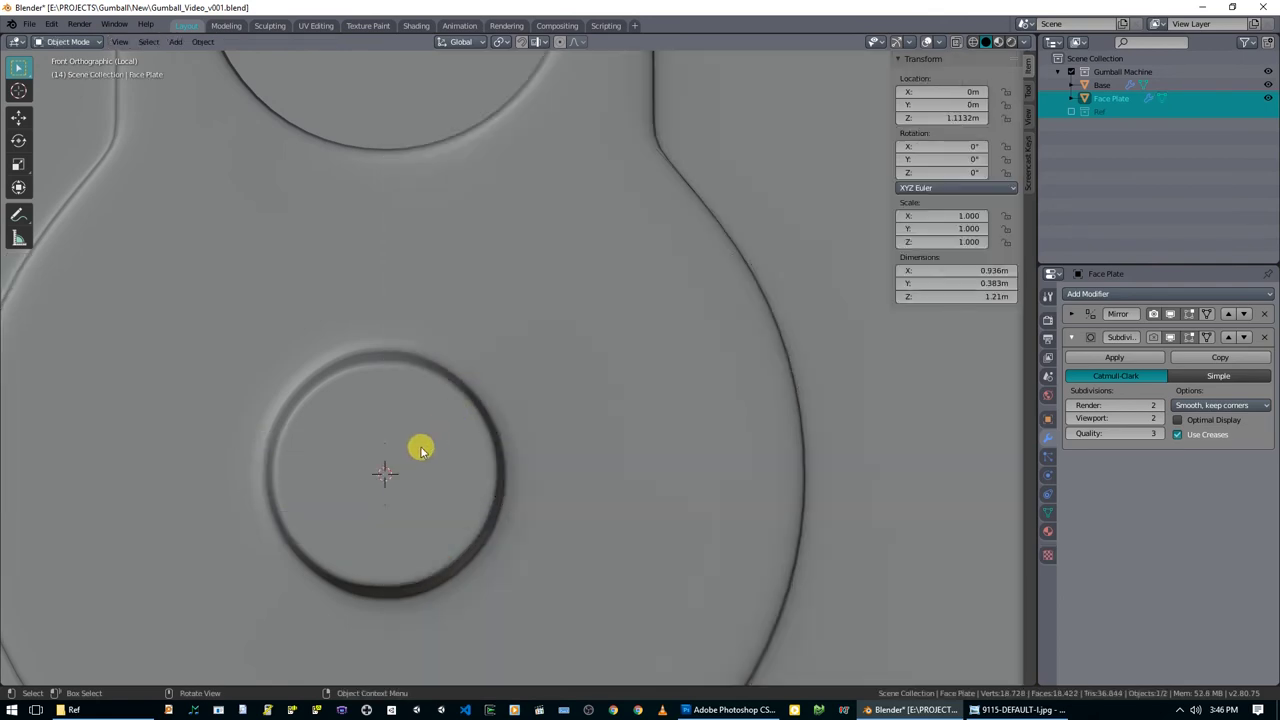
In front view, add a mesh circle at the 3D cursor in the center of the knob boss.
key("KP_Decimal")
middle_click_drag(425, 443, 414, 443)
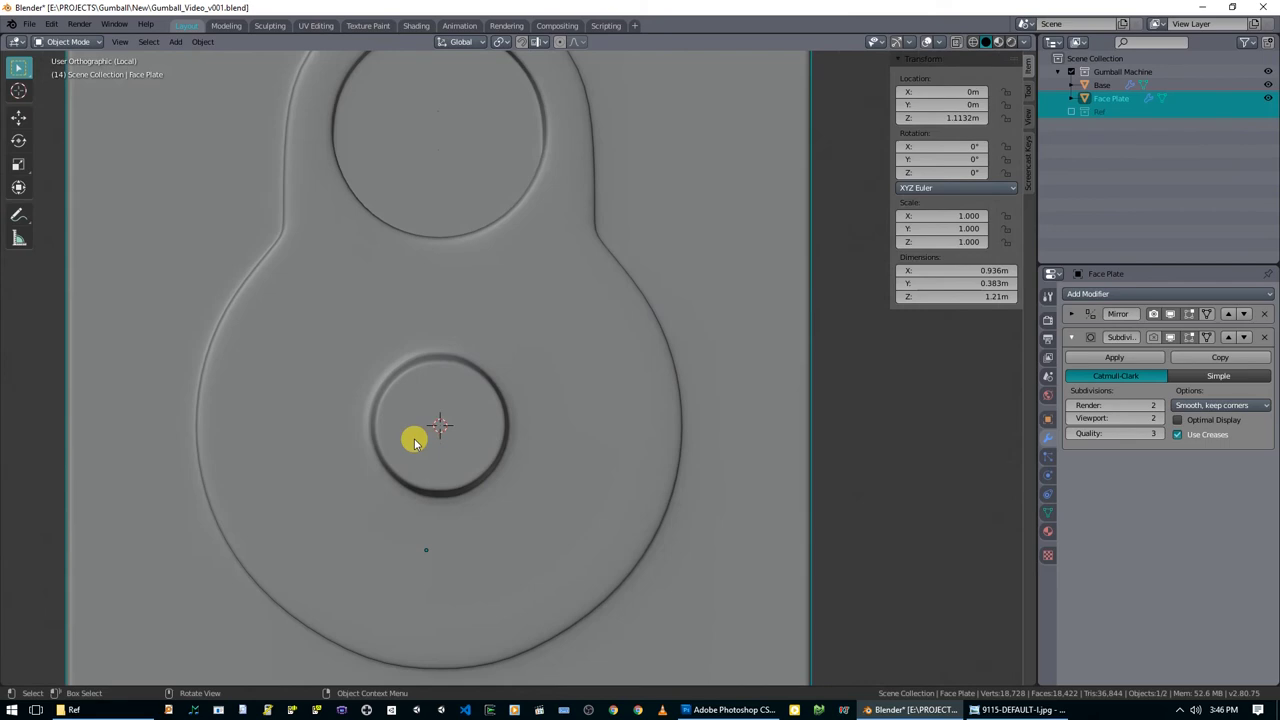
key("KP_1")
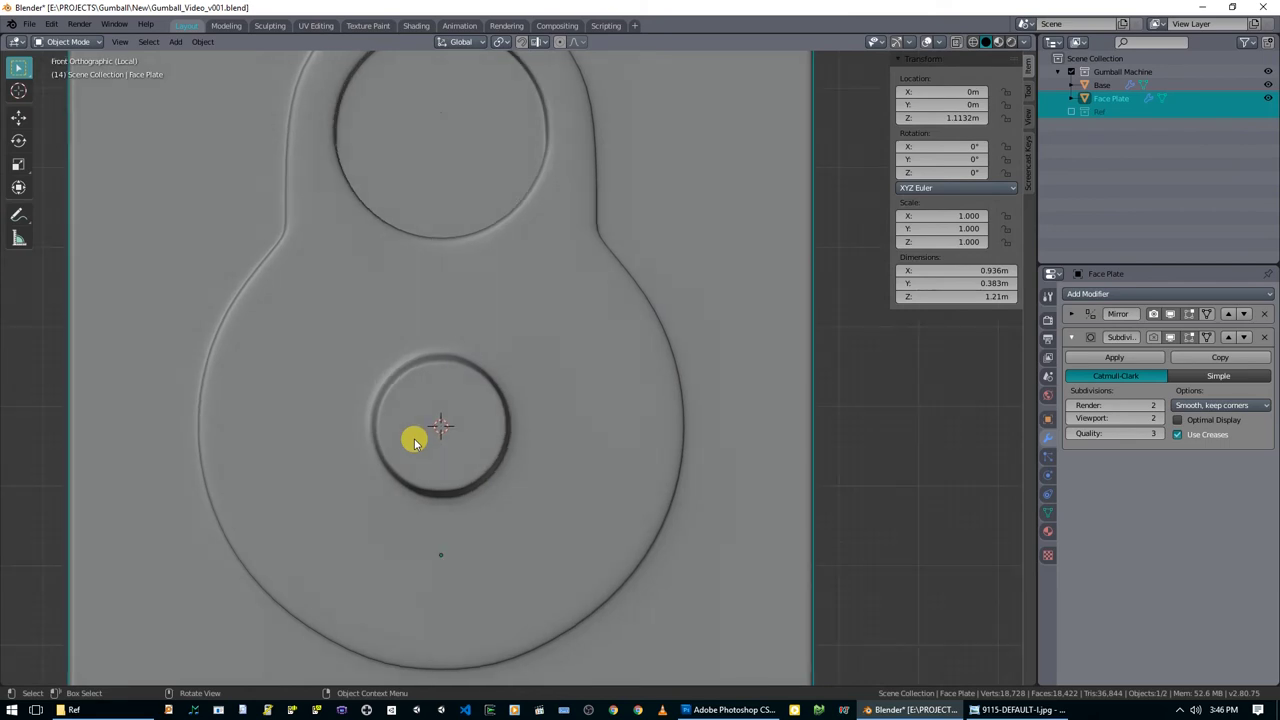
key("shift+a")
mouse_move(414, 434)
left_click(470, 466)
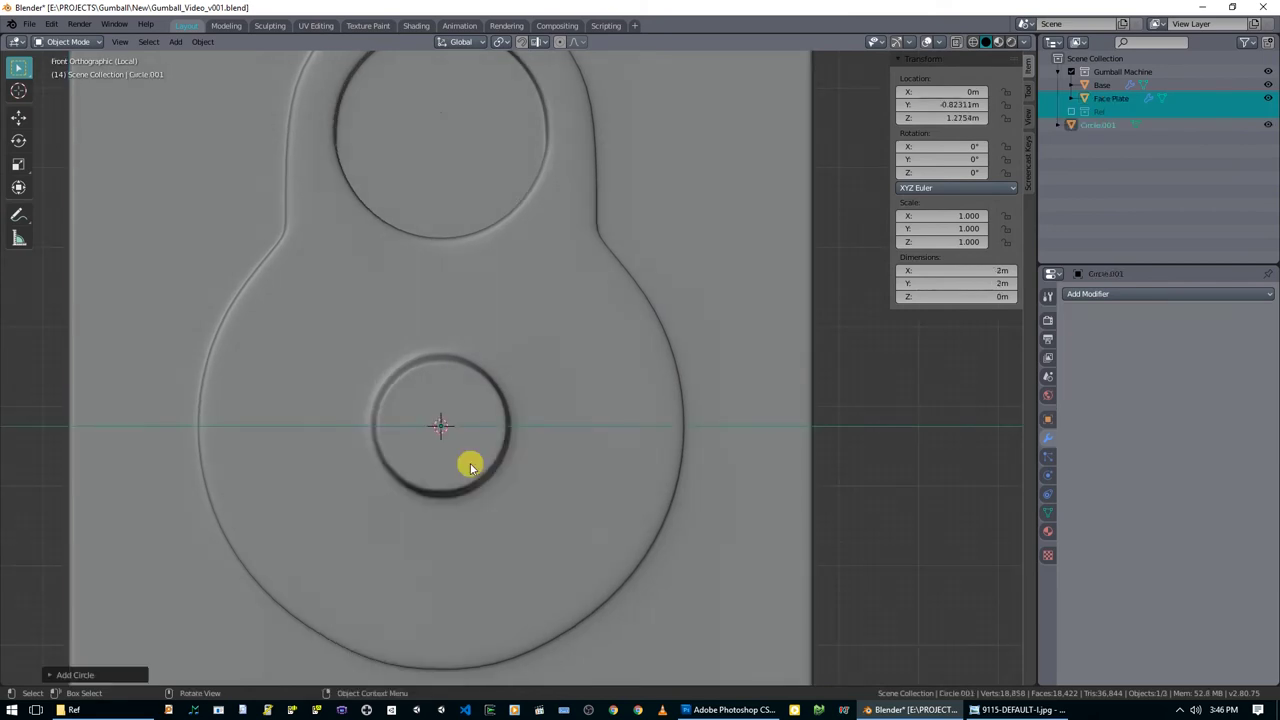
Set the new circle's vertex count to 8.
left_click(76, 675)
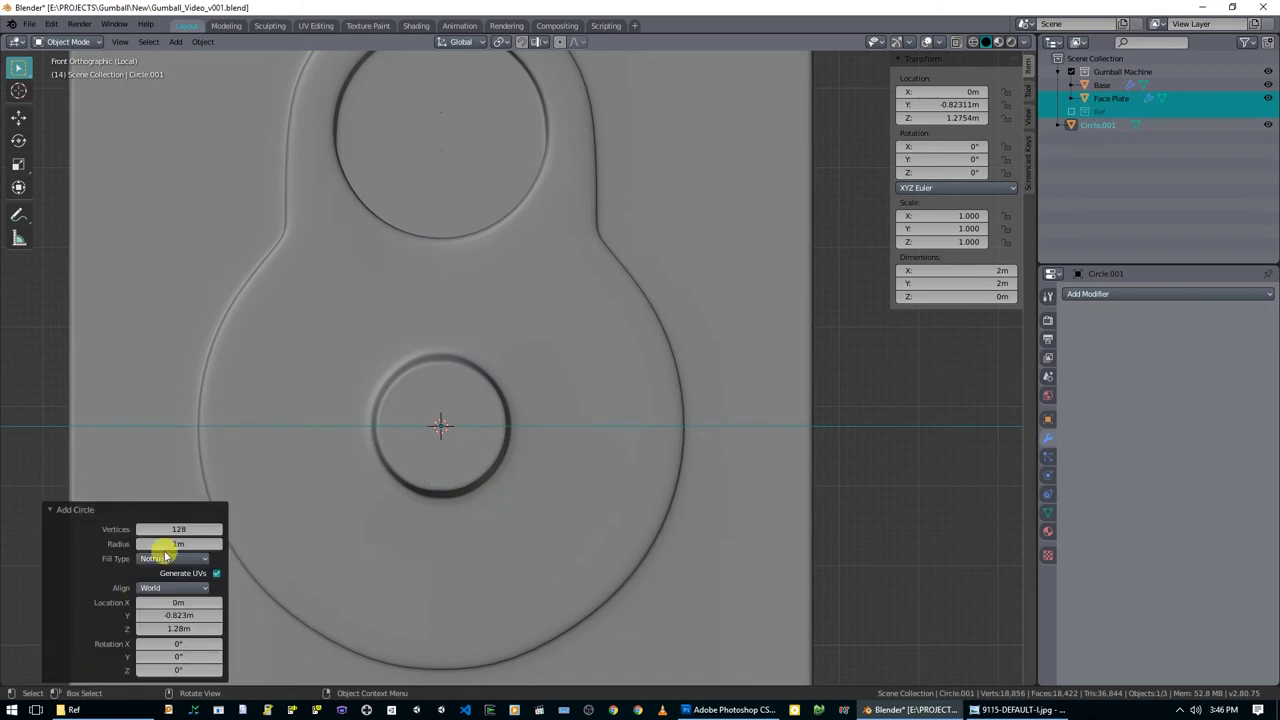
left_click(190, 528)
type("8")
key("Return")
left_click(53, 510)
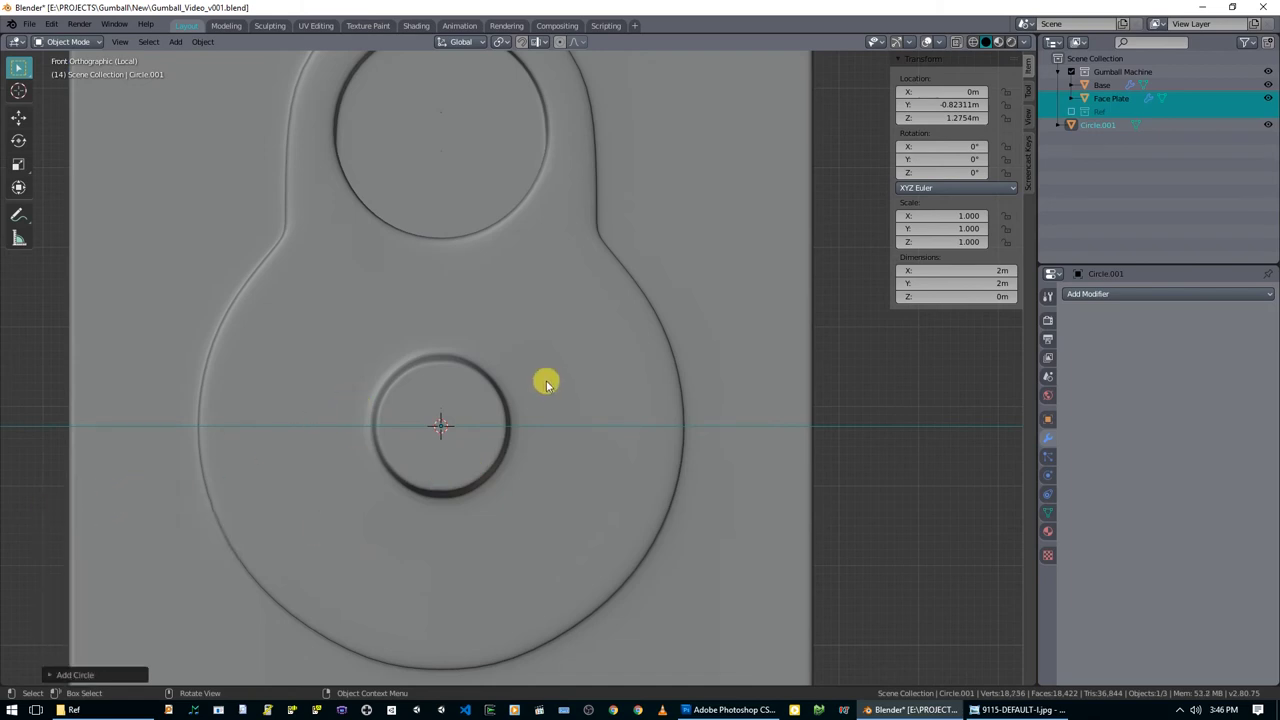
Rotate the 8-vertex circle about the X axis to face the front and scale it down to fit the knob boss.
key("Tab")
key("r")
key("x")
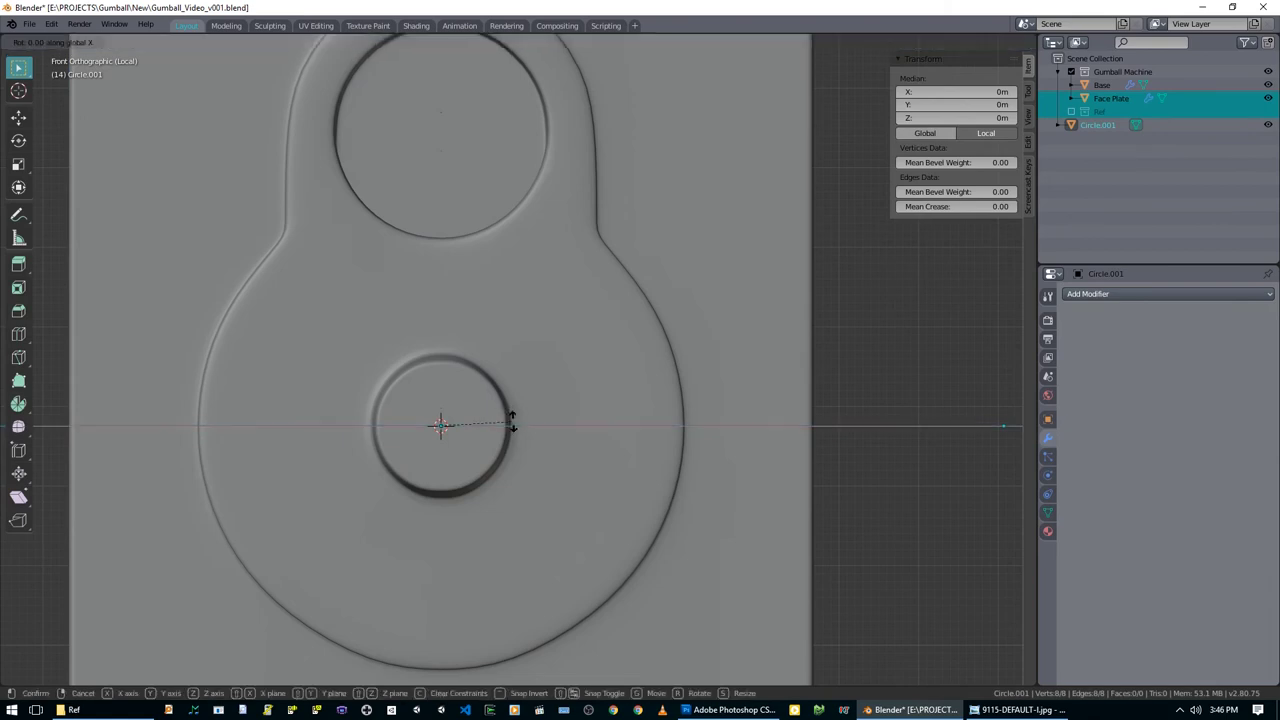
left_click(512, 420)
scroll(529, 409, "down", 6)
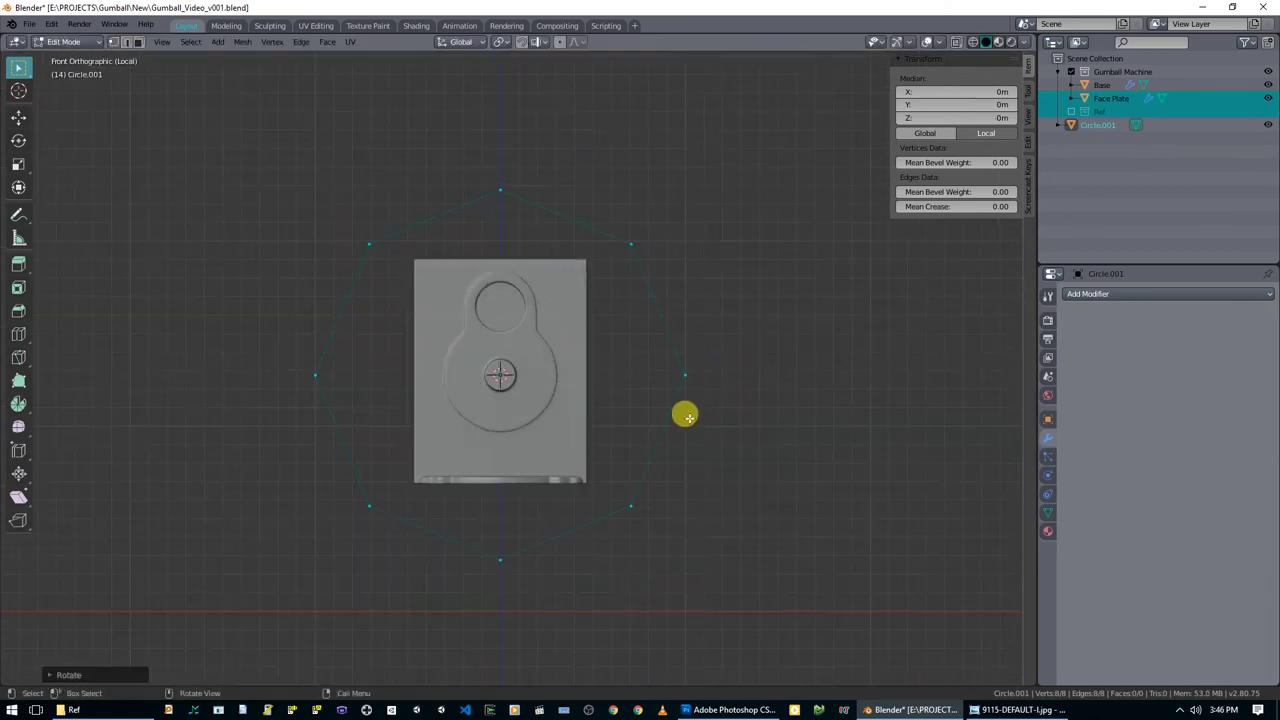
key("s")
scroll(525, 400, "up", 8)
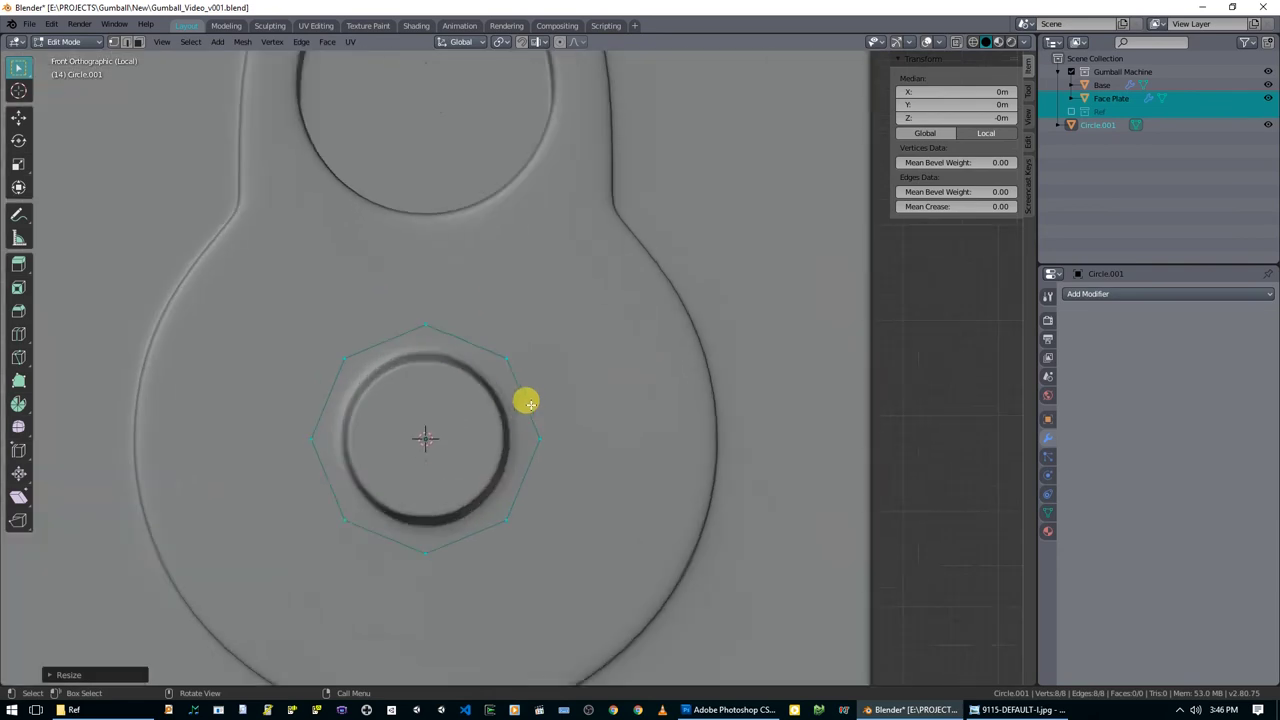
left_click(536, 476)
scroll(538, 476, "up", 1)
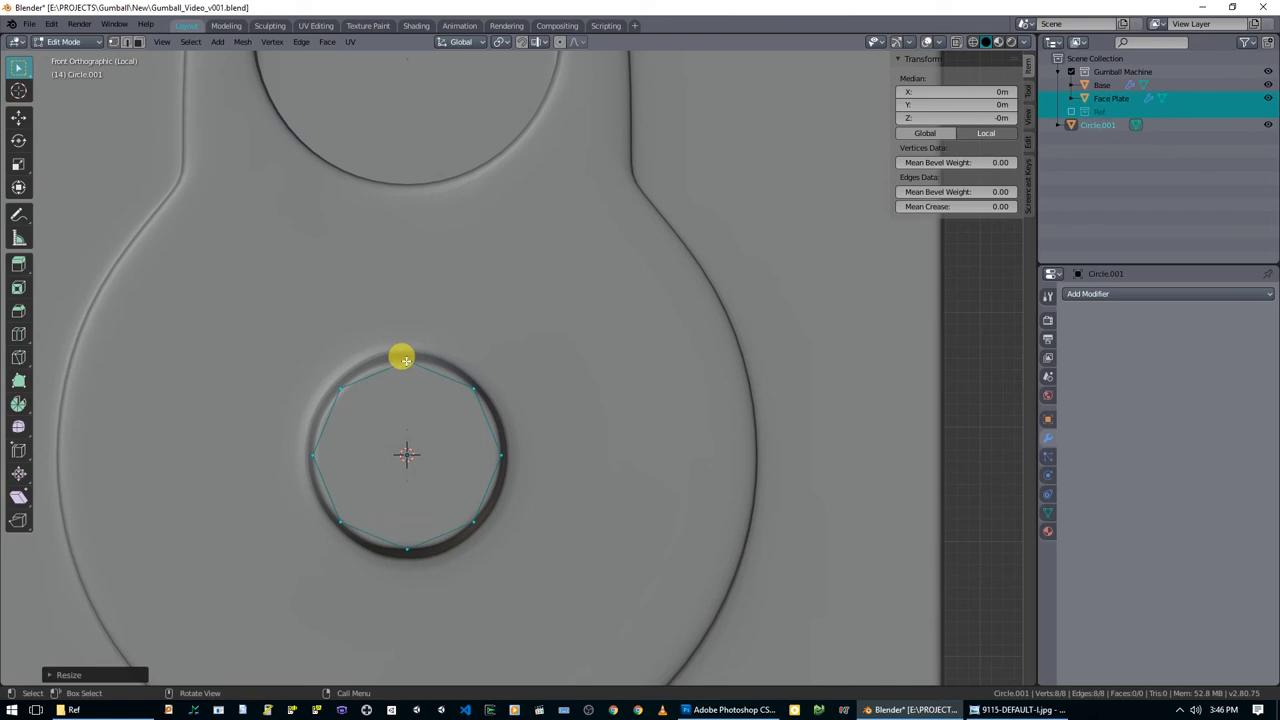
key("r")
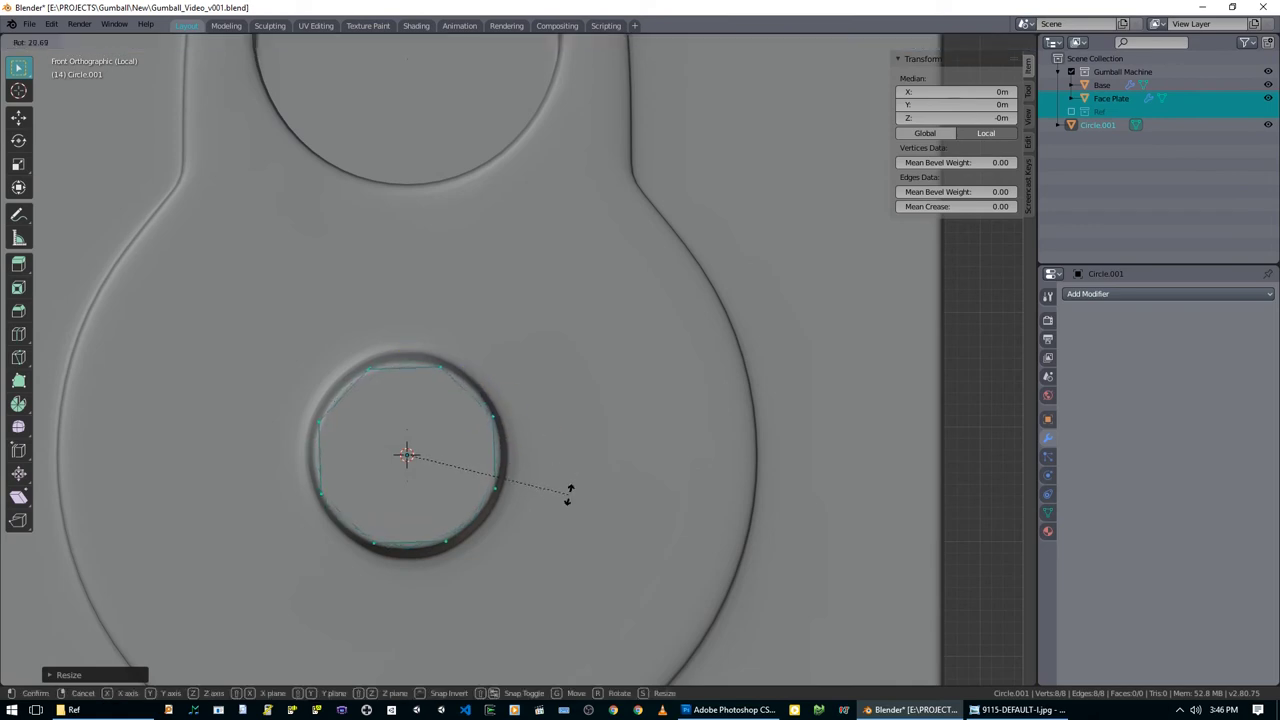
left_click(568, 498)
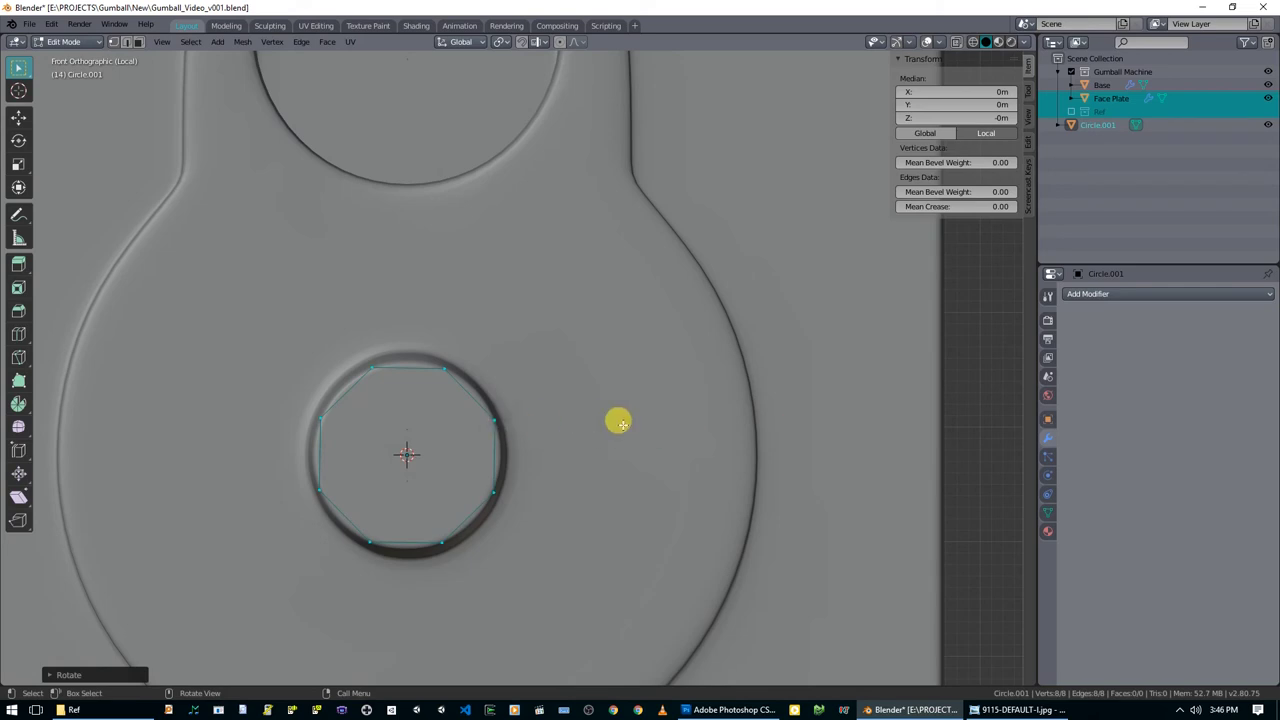
key("ctrl+z")
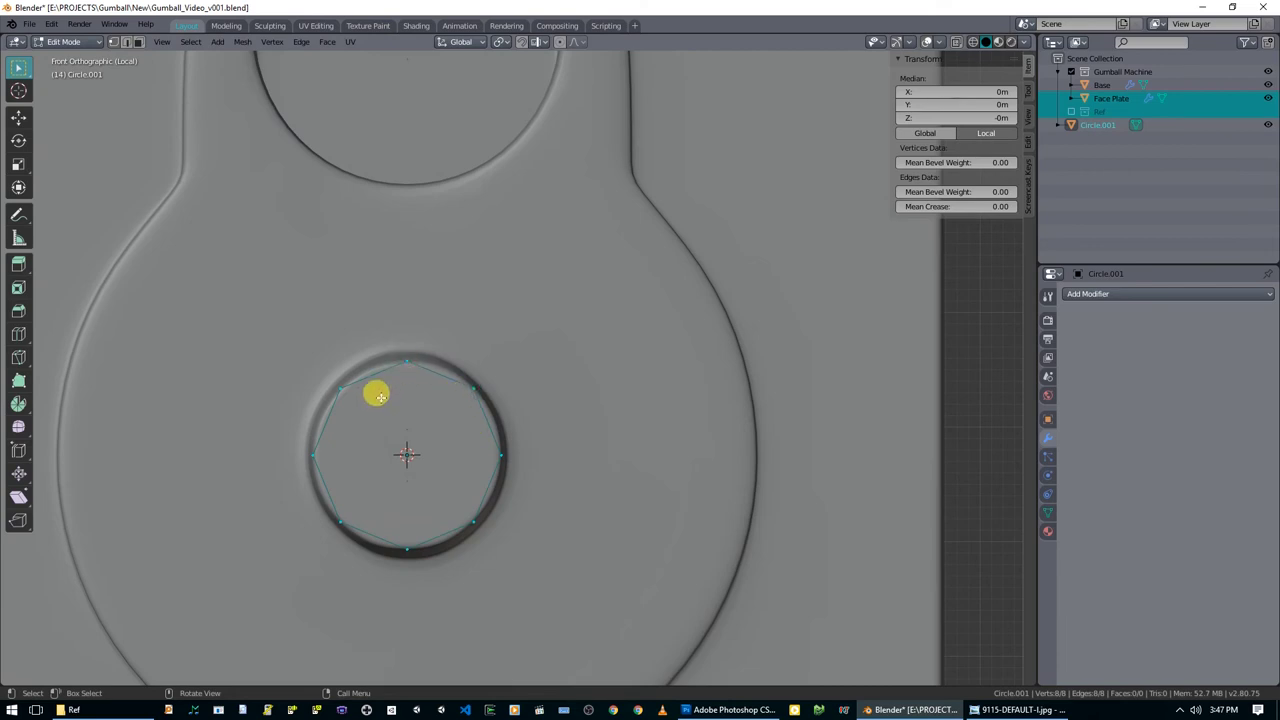
Open the Windows Calculator, divide 360 by 16, and close it again.
key("super+r")
key("Return")
type("3")
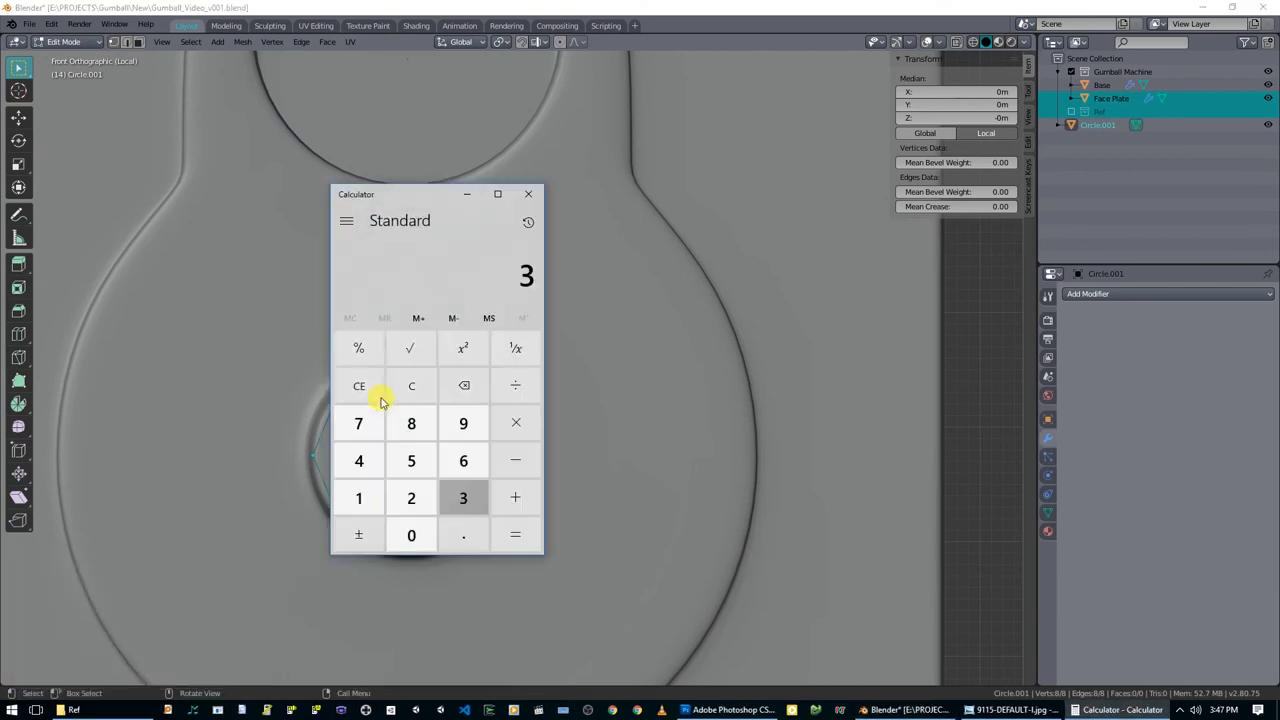
type("6016")
key("Return")
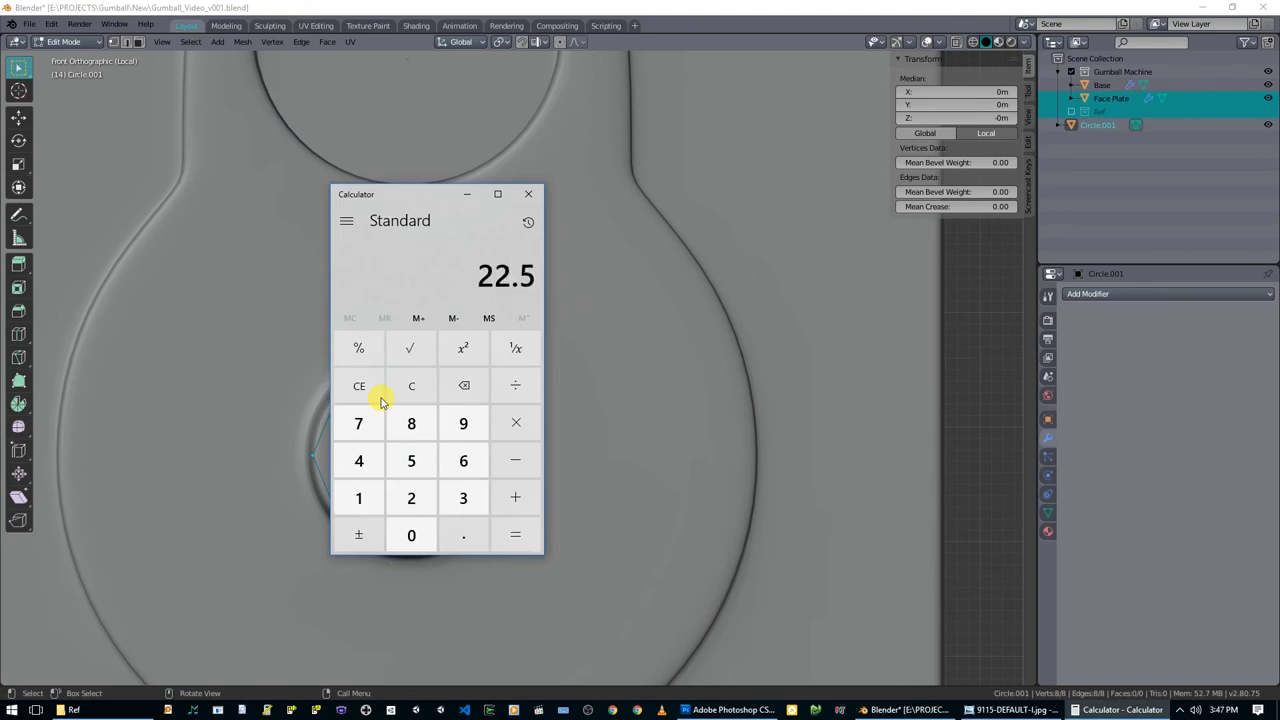
left_click(528, 194)
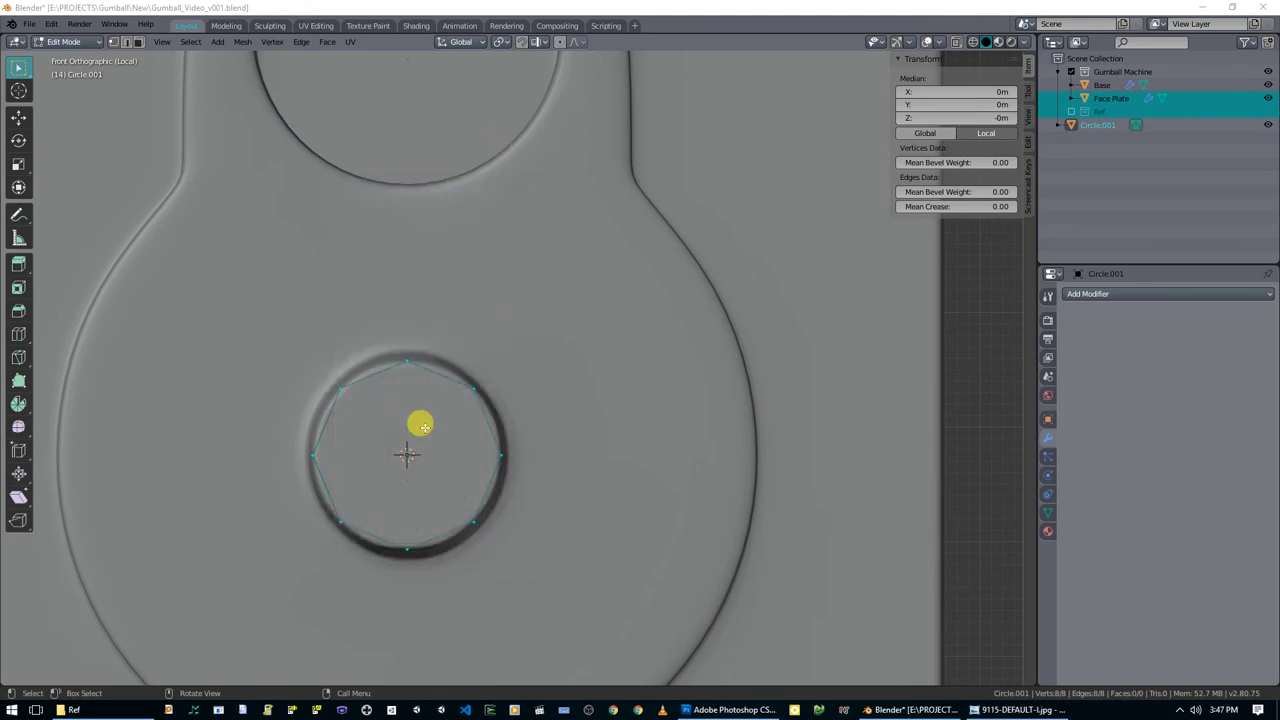
Rotate all vertices of the circle by 22.5 degrees in the front view.
key("alt+a")
key("a")
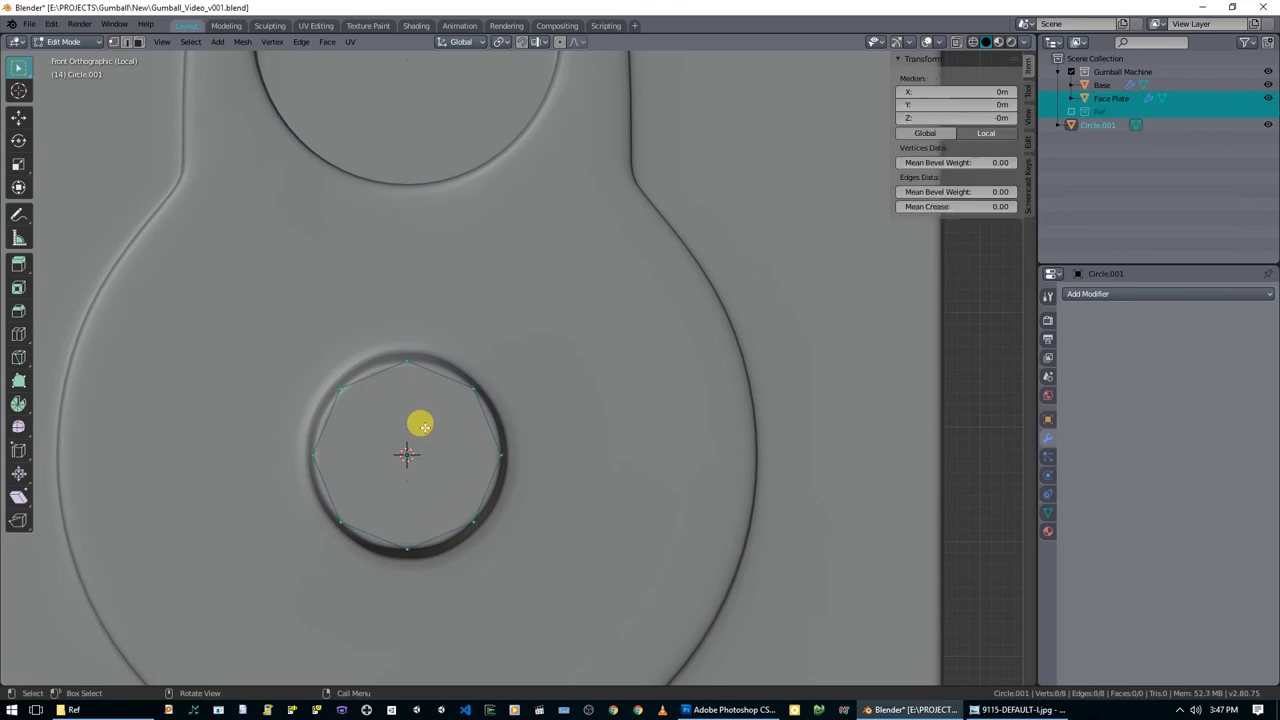
type("r22")
left_click(420, 426)
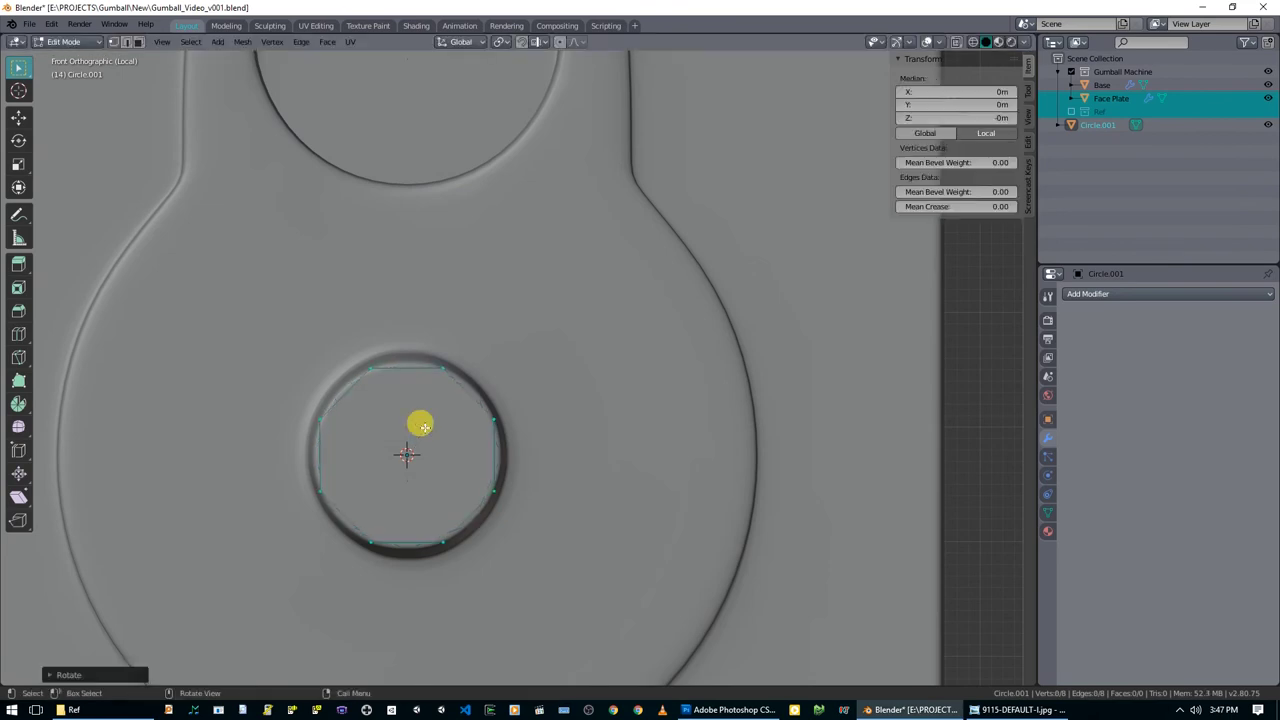
Scale the circle's four side vertices apart along the Z axis by about 1.26.
left_click(379, 417)
left_click_drag(302, 400, 535, 497)
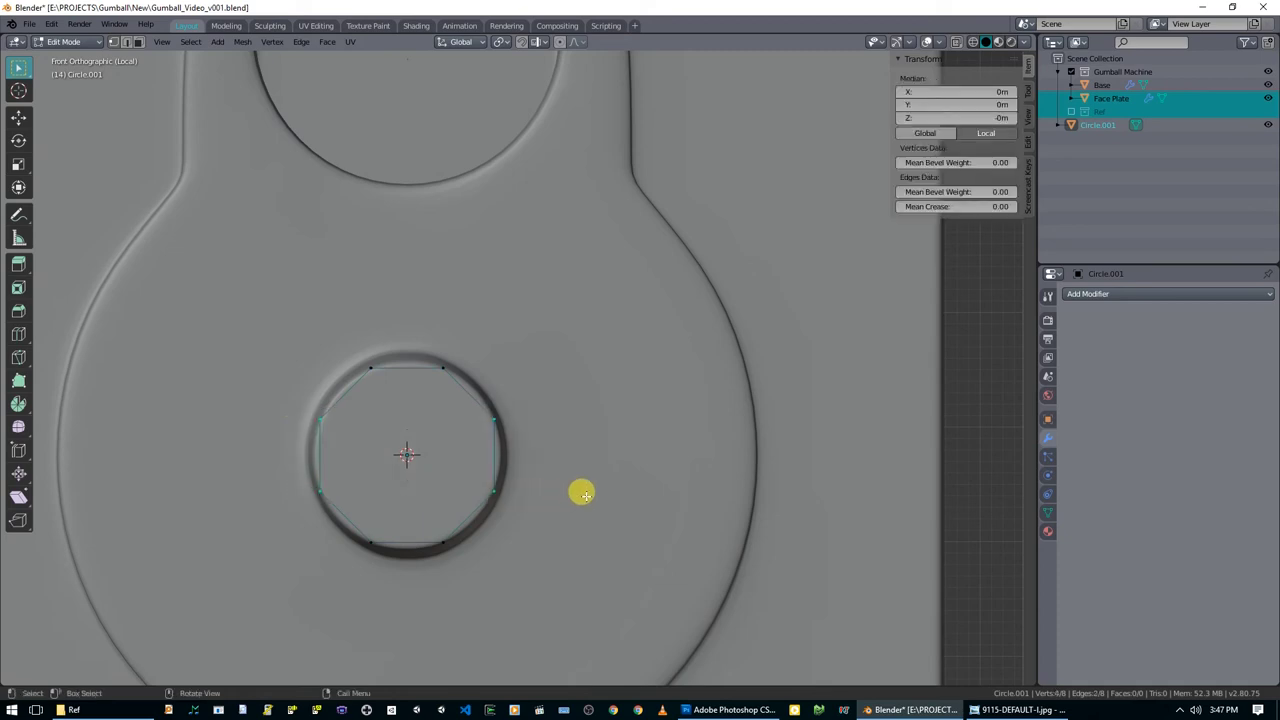
key("s")
key("z")
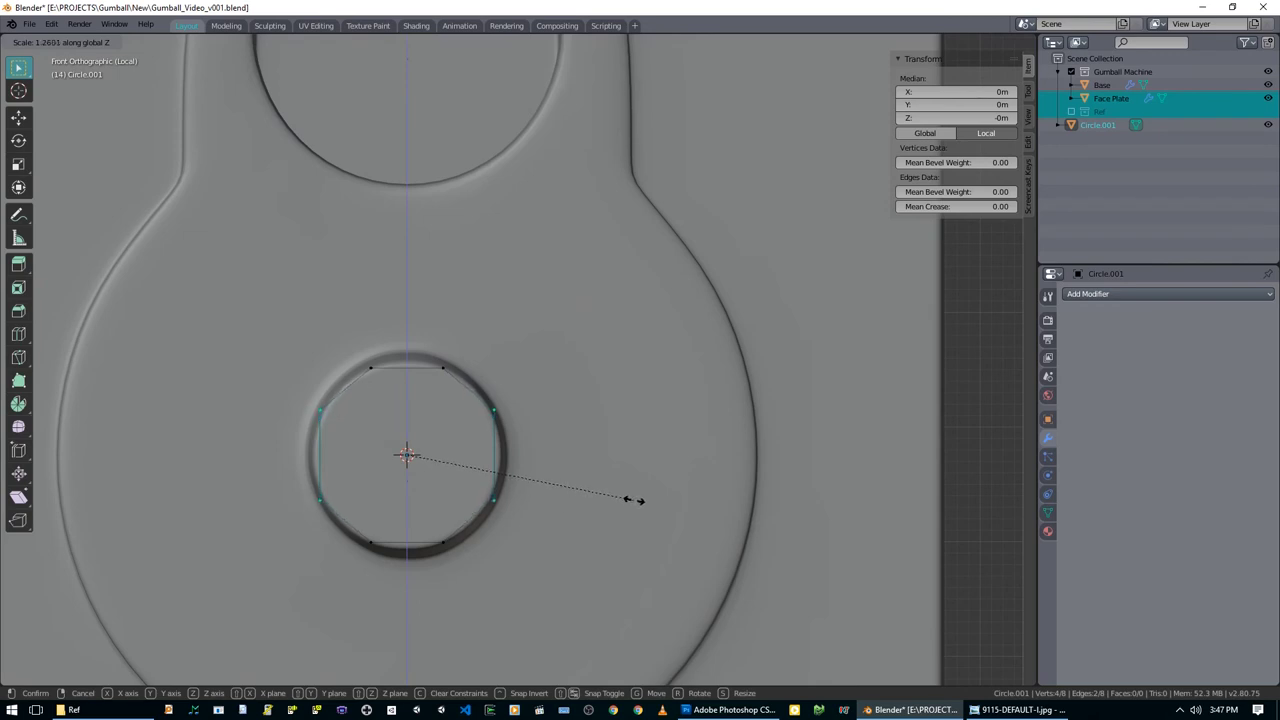
left_click(629, 498)
Extrude the whole ring about 0.055 m outward from the boss and scale its front edge slightly smaller for a taper.
key("a")
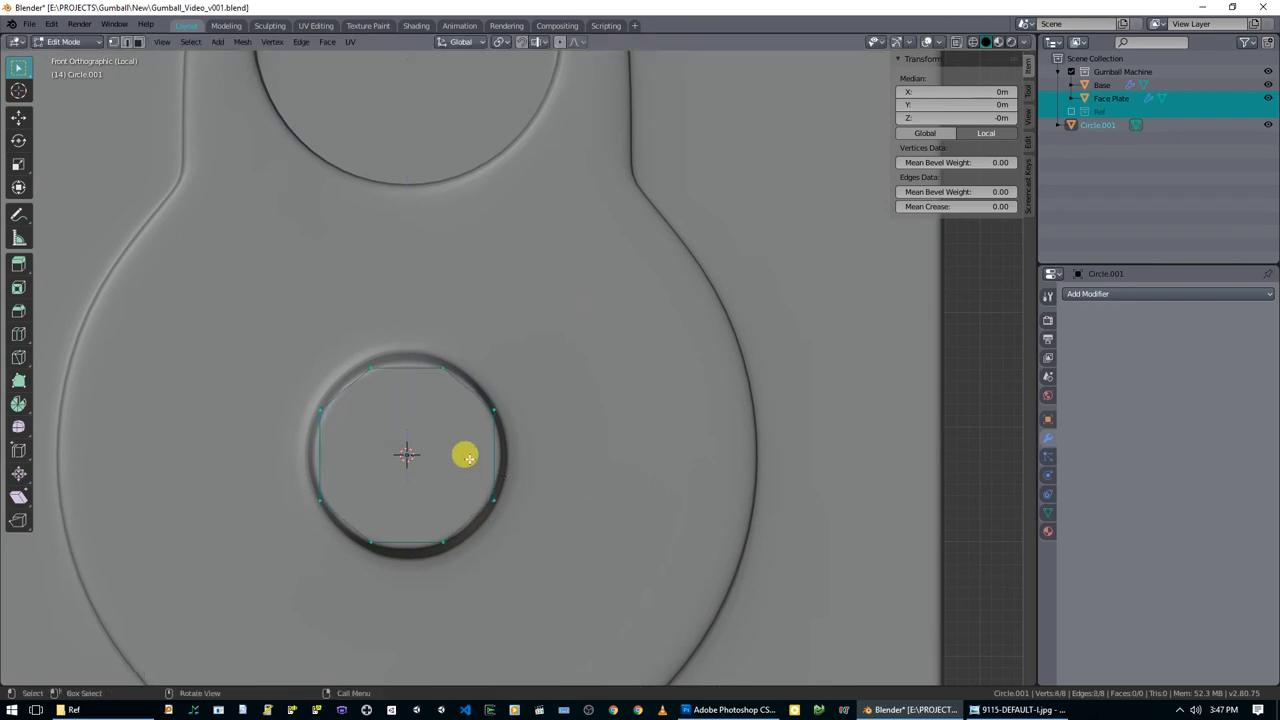
key("KP_7")
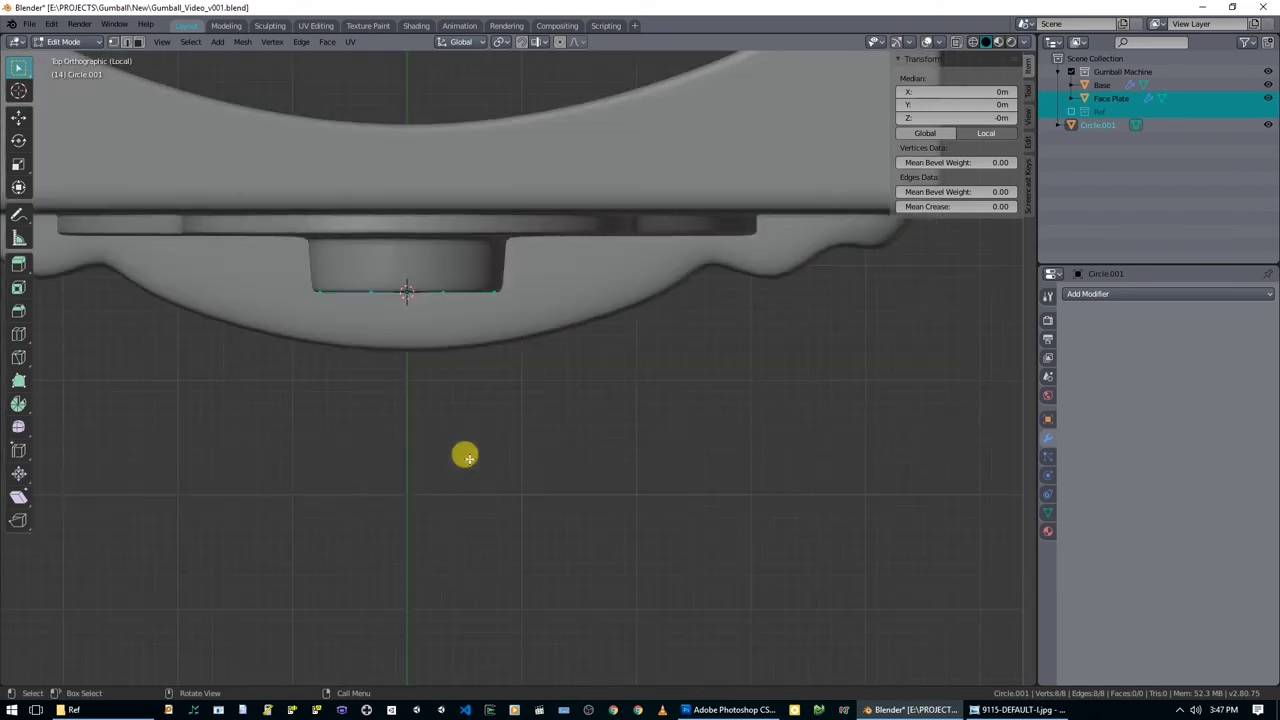
key("e")
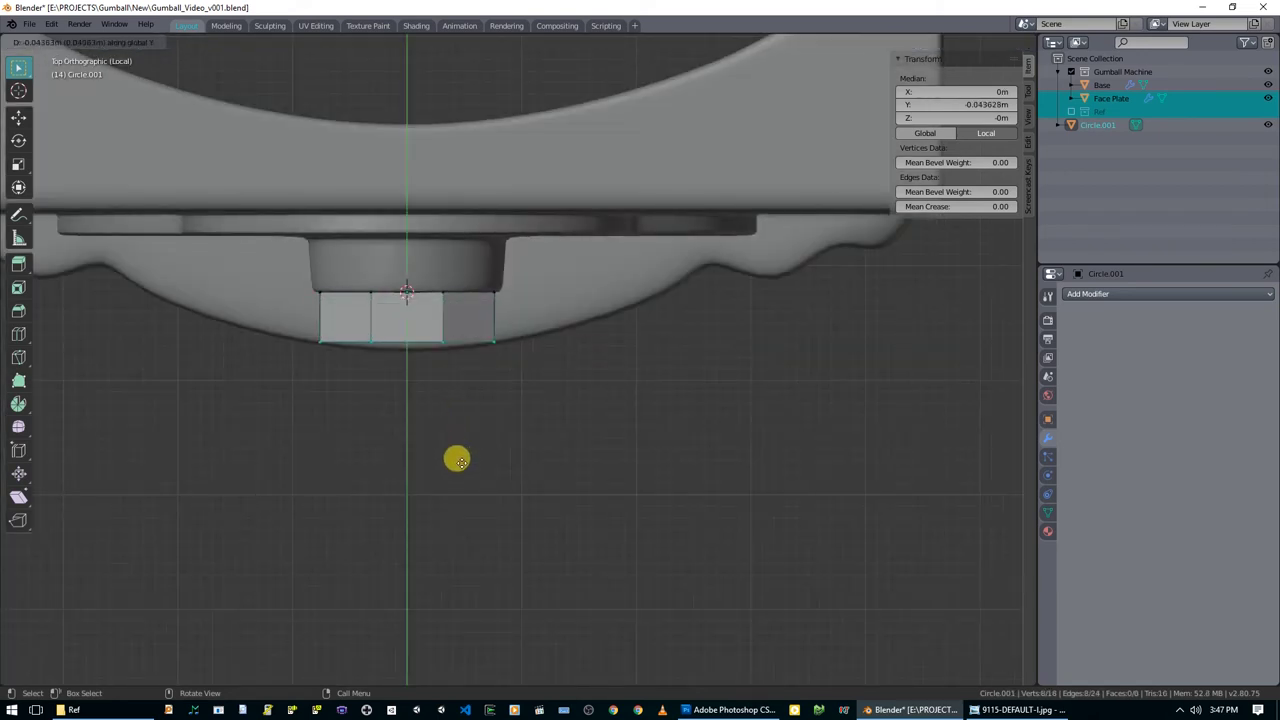
left_click(458, 470)
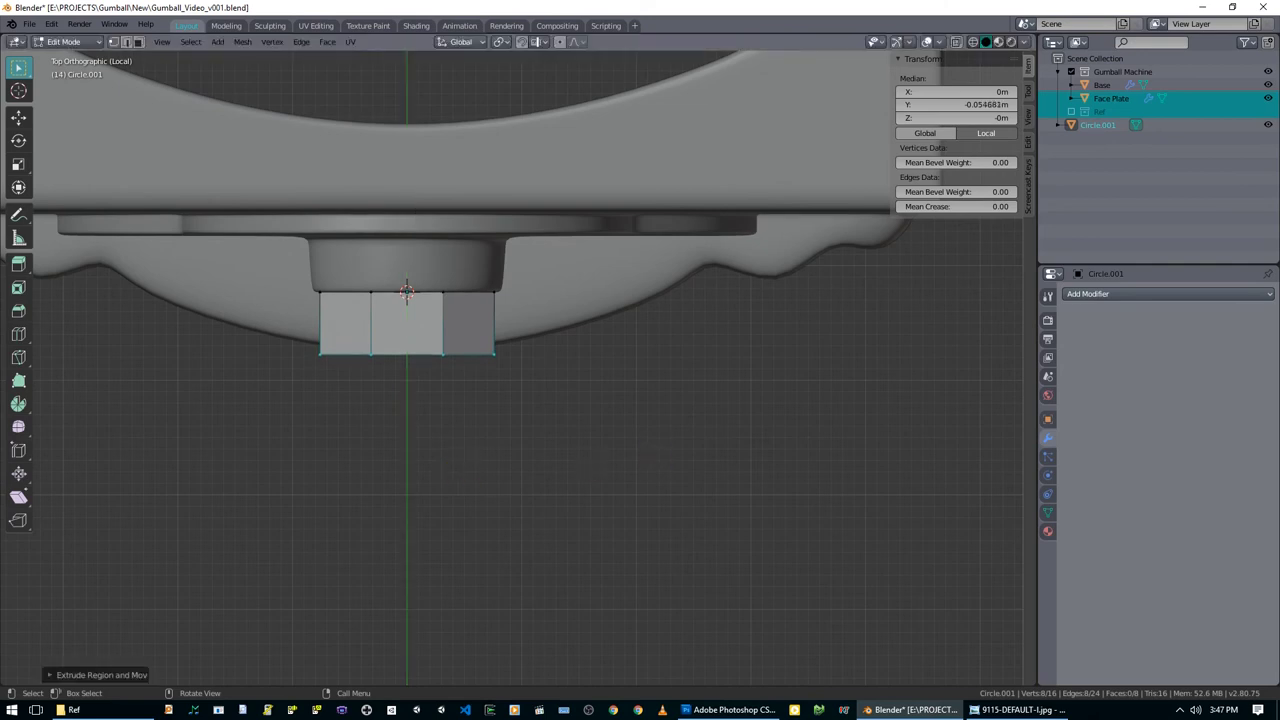
key("s")
left_click(620, 460)
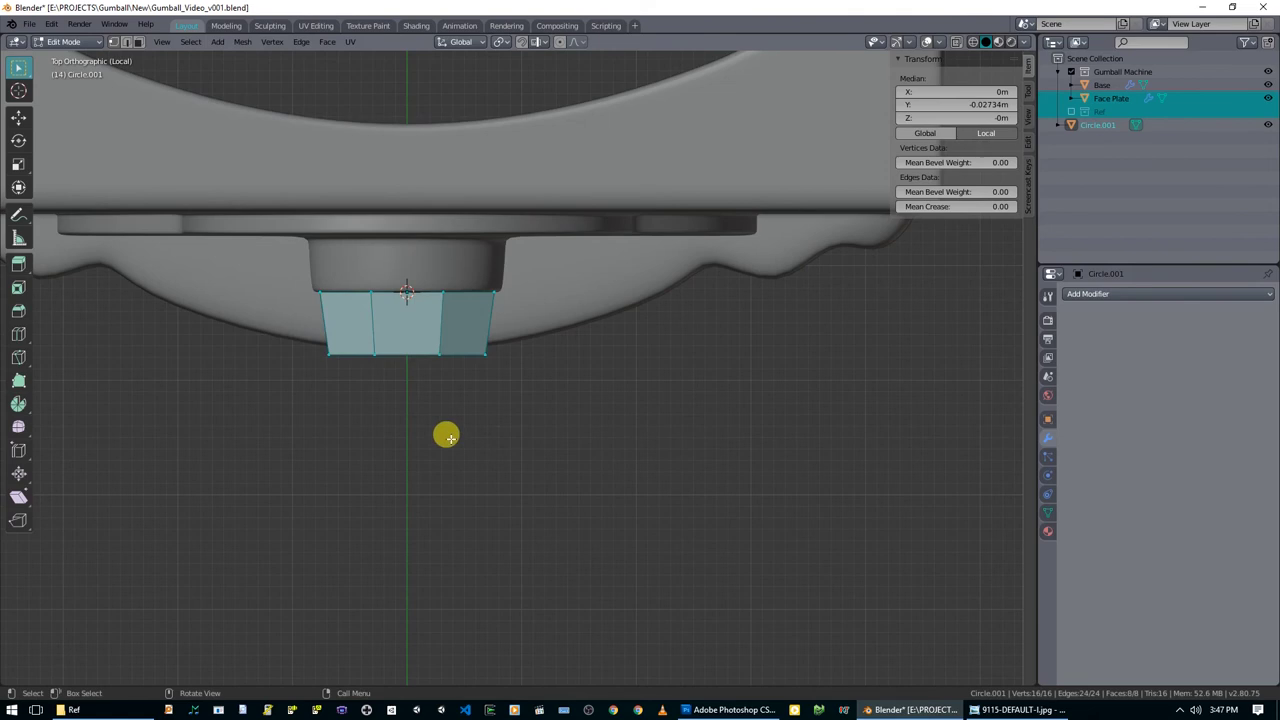
Shade the knob smooth and add a Subdivision Surface modifier with viewport level 2.
key("Tab")
middle_click_drag(455, 428, 420, 389)
right_click(400, 373)
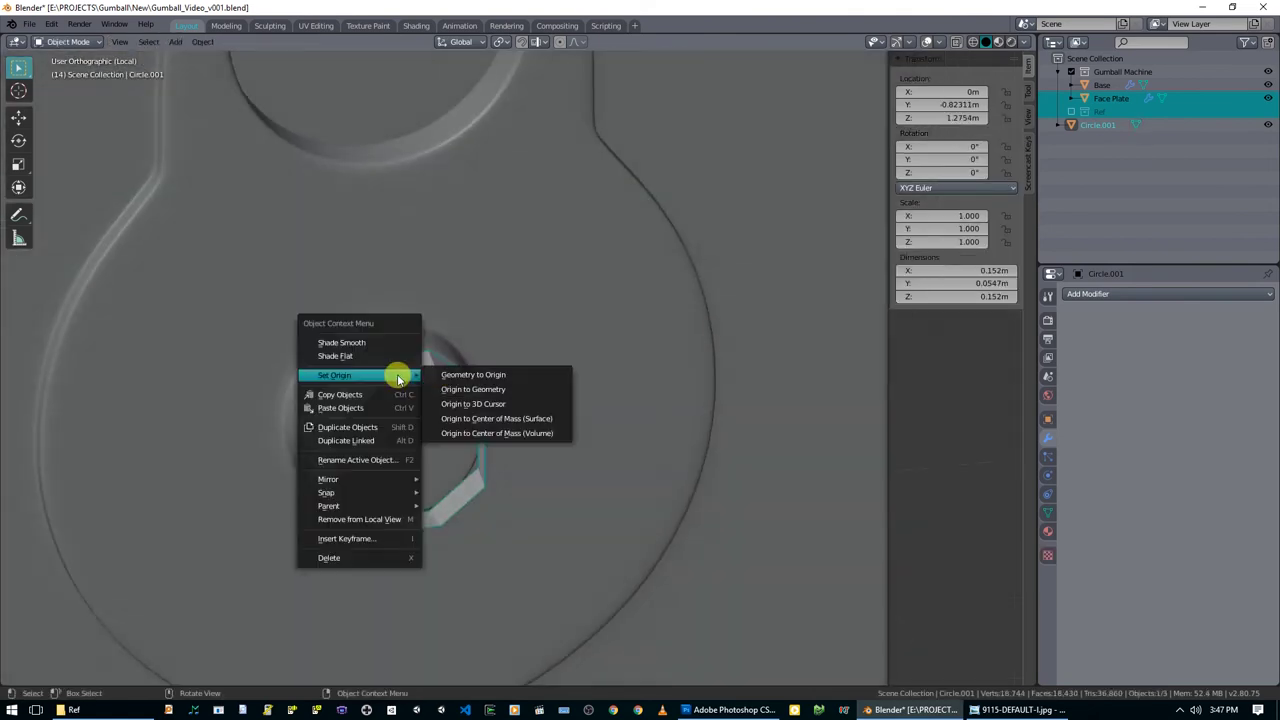
left_click(392, 346)
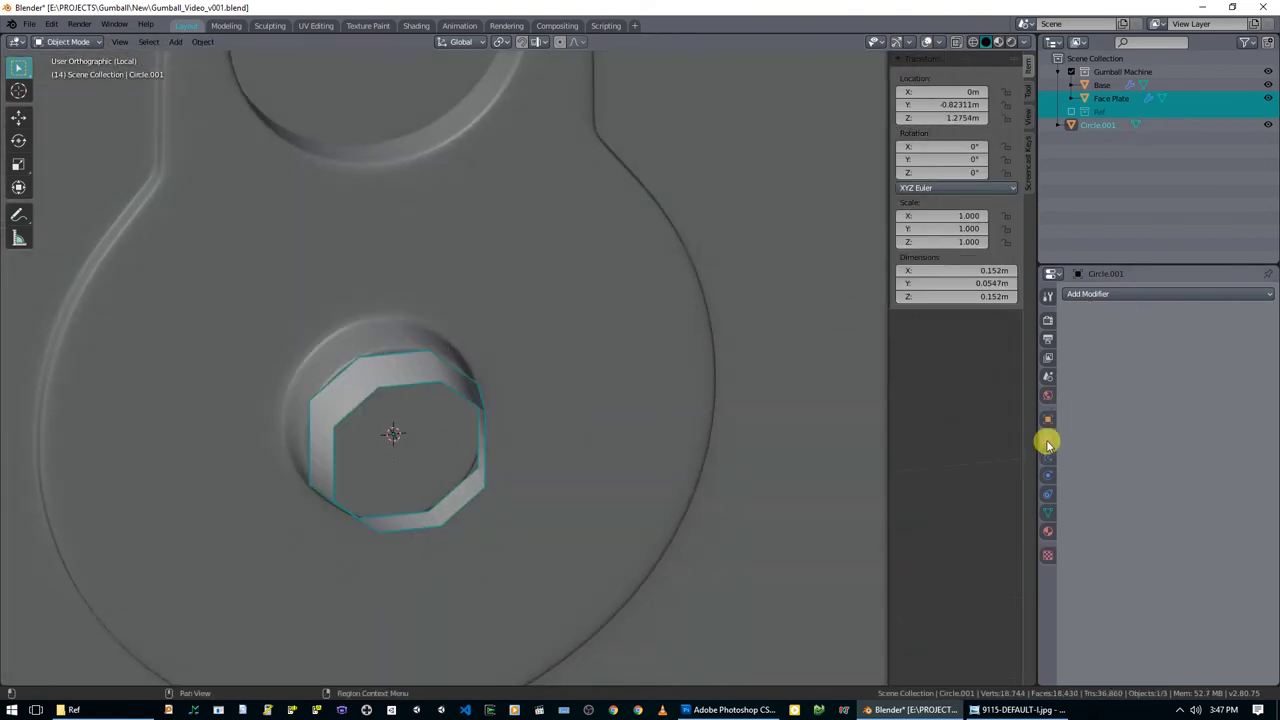
left_click(1125, 294)
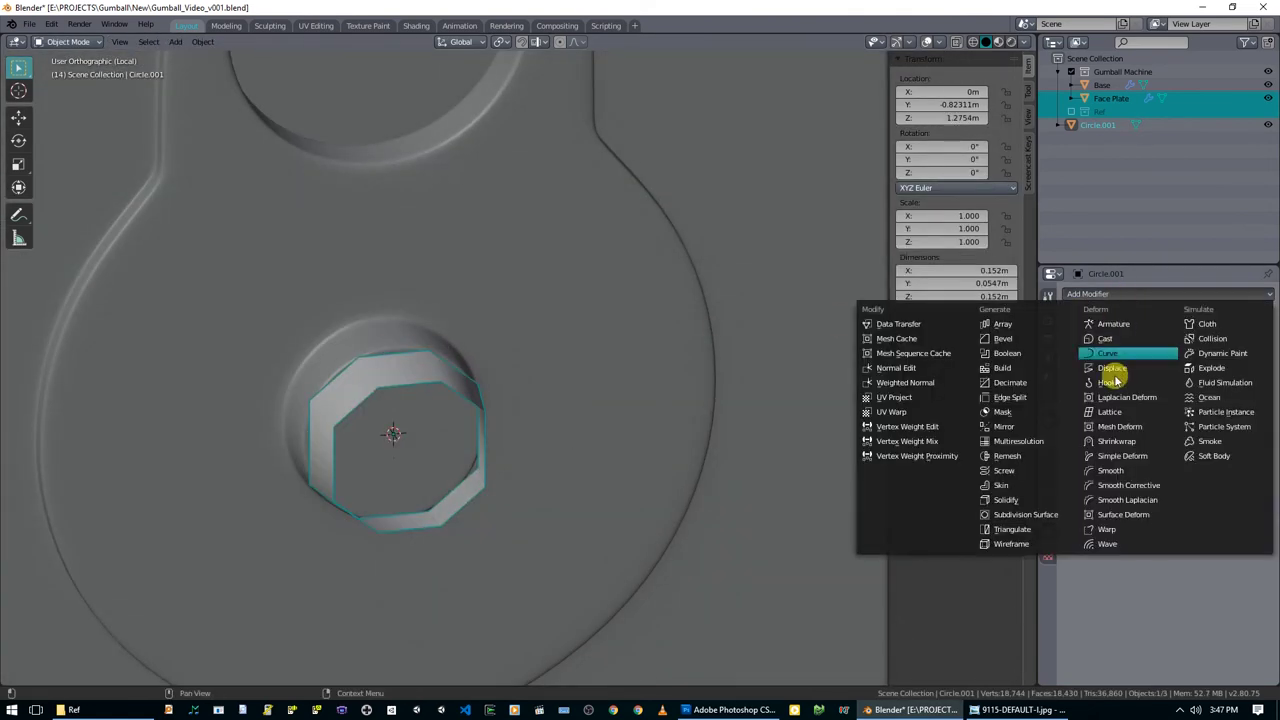
left_click(1044, 515)
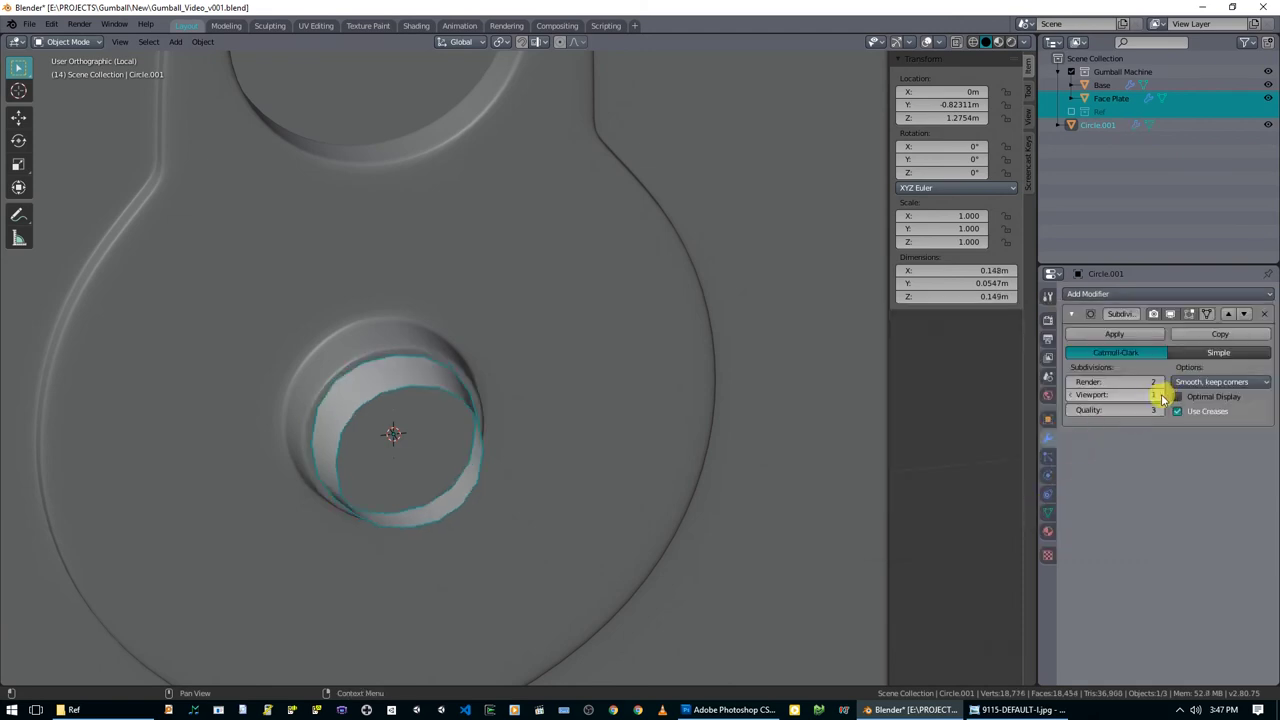
Add centered loop cuts through the knob's top and bottom faces.
key("Tab")
key("KP_1")
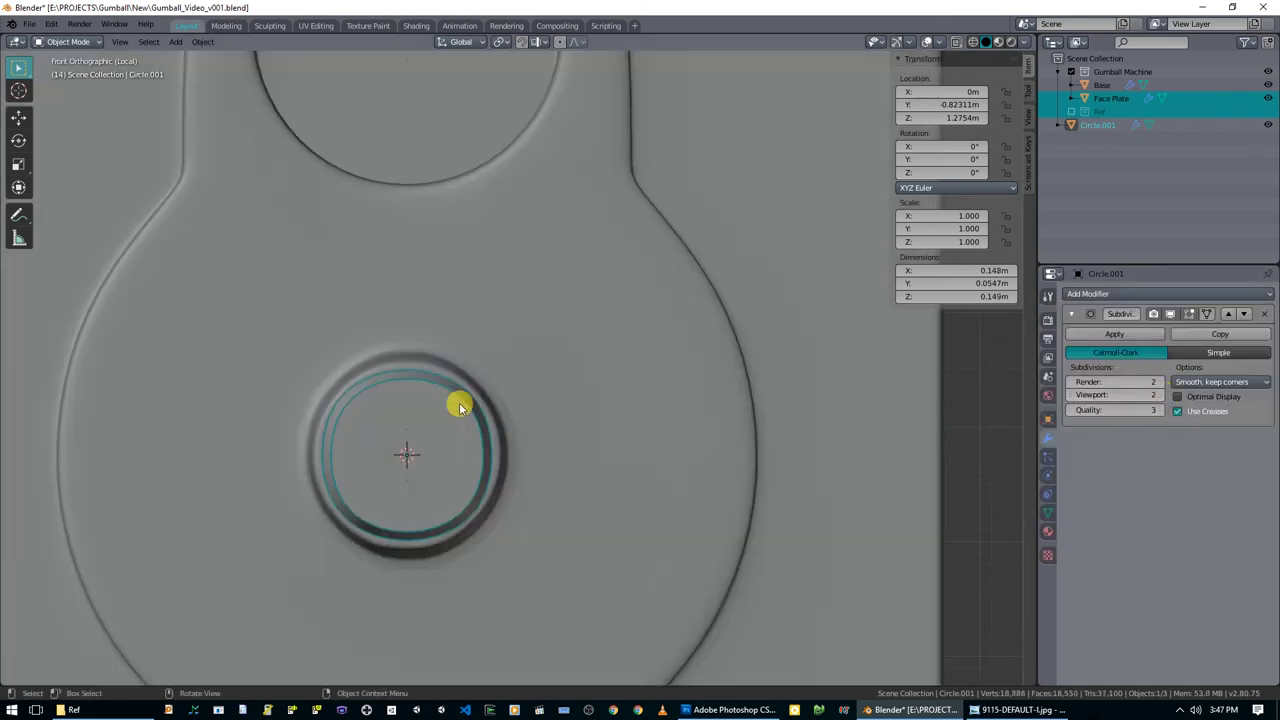
middle_click_drag(459, 402, 414, 383)
key("ctrl+r")
left_click(408, 376)
right_click(406, 374)
key("ctrl+r")
left_click(400, 530)
right_click(376, 527)
key("KP_1")
left_click(343, 527)
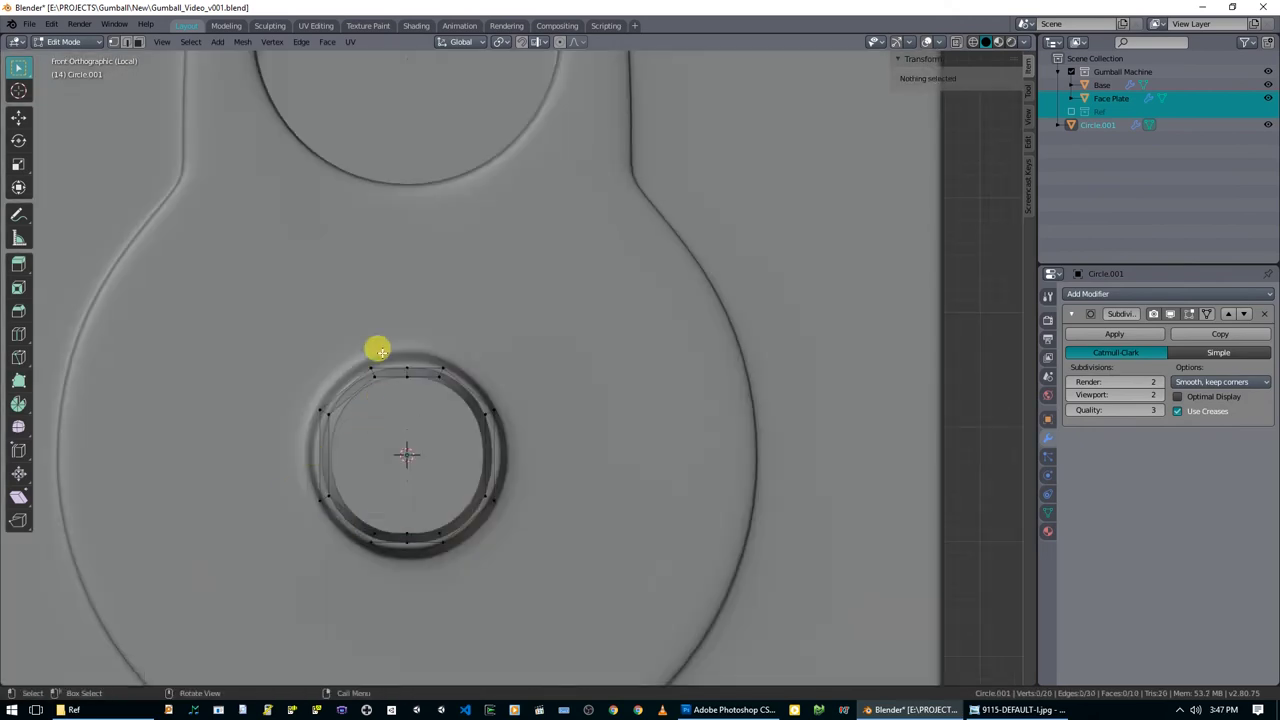
Delete the vertices of the knob's left half, selecting through the mesh with X-ray, and return to Object Mode.
key("alt+z")
left_click_drag(381, 346, 276, 573)
key("x")
left_click(255, 527)
key("alt+z")
key("Tab")
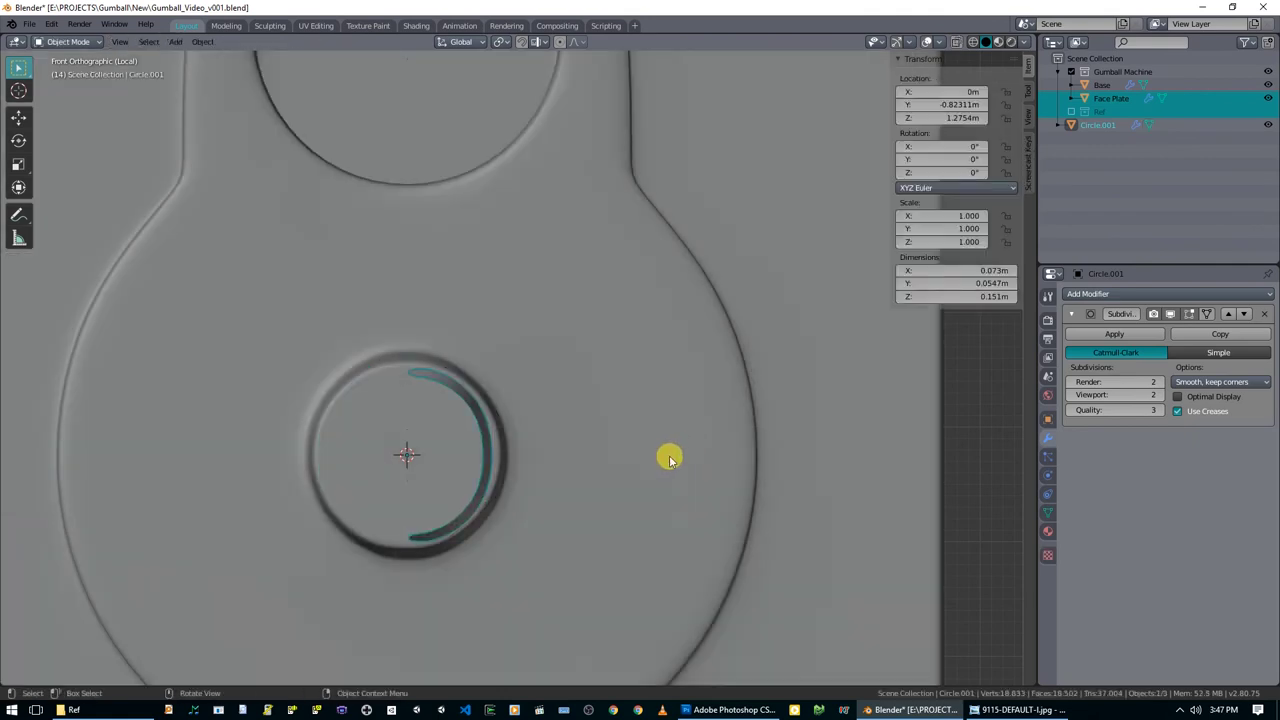
Add a Mirror modifier on the X axis with Clipping enabled, placed above the Subdivision Surface modifier.
left_click(1131, 296)
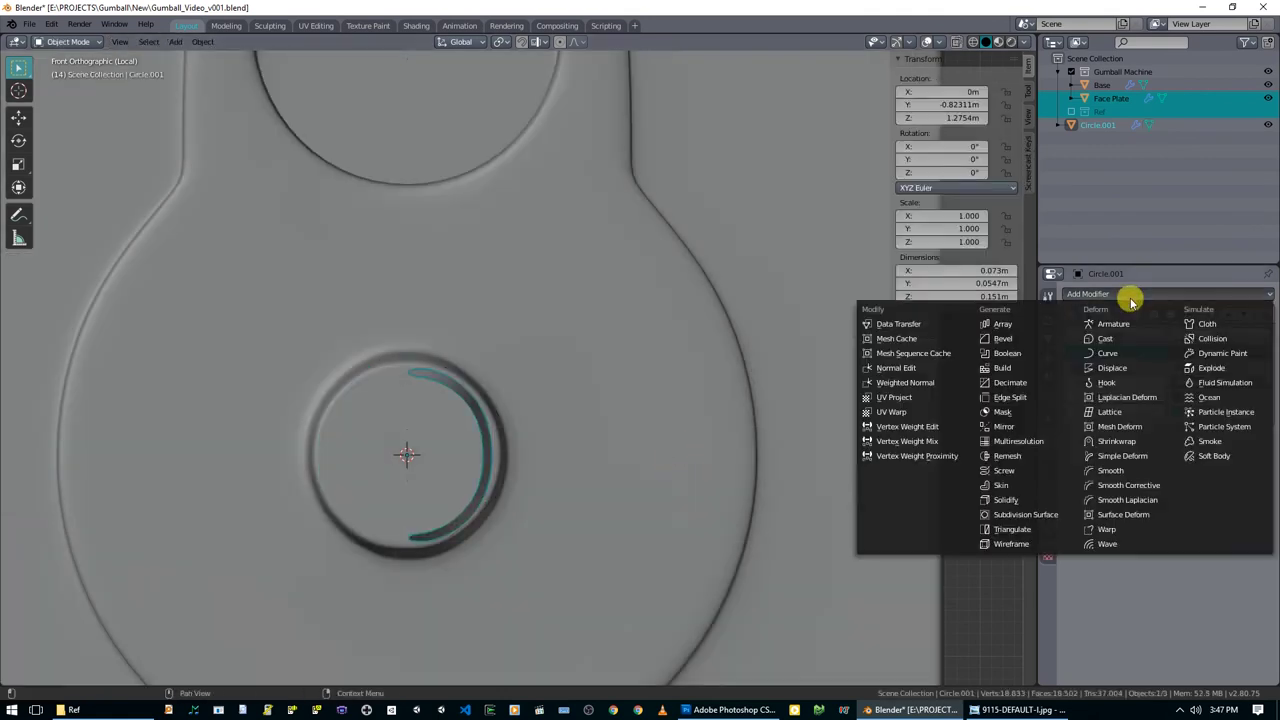
left_click(1034, 426)
left_click(1228, 440)
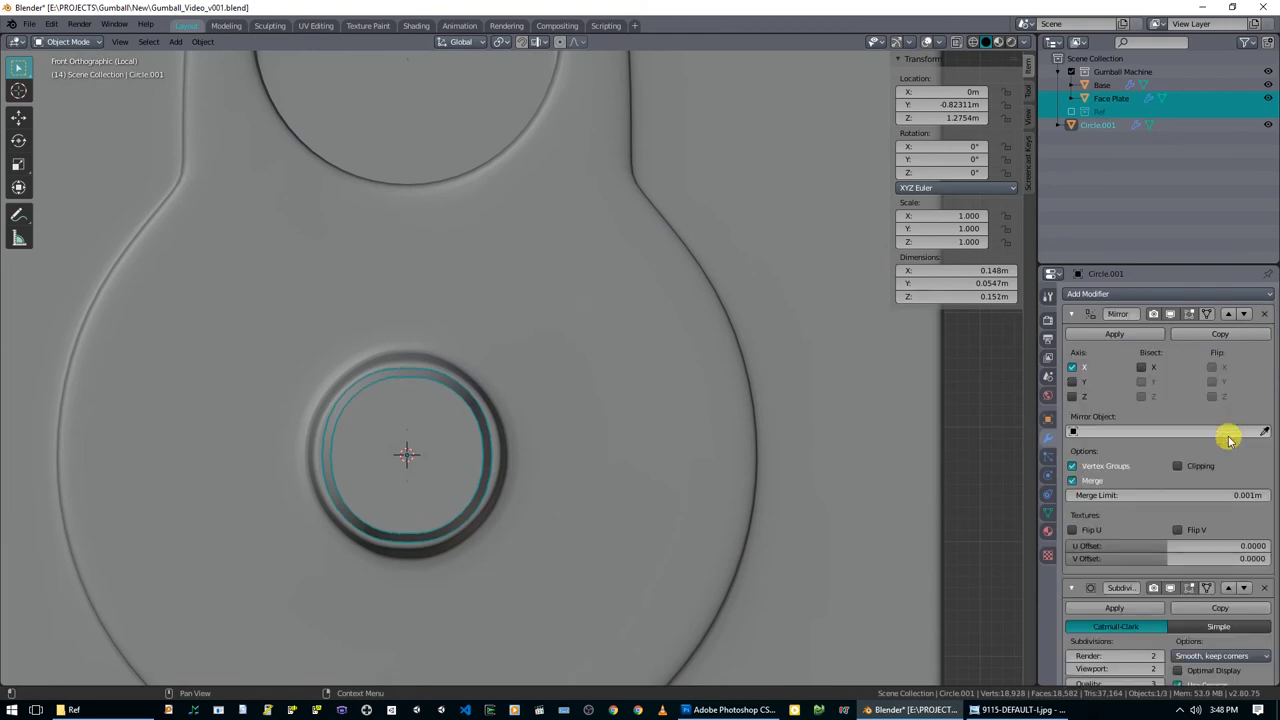
Snap the 3D cursor to the center of the knob's rear edge loop and set the transform pivot point to 3D Cursor.
key("Tab")
middle_click_drag(537, 400, 475, 431)
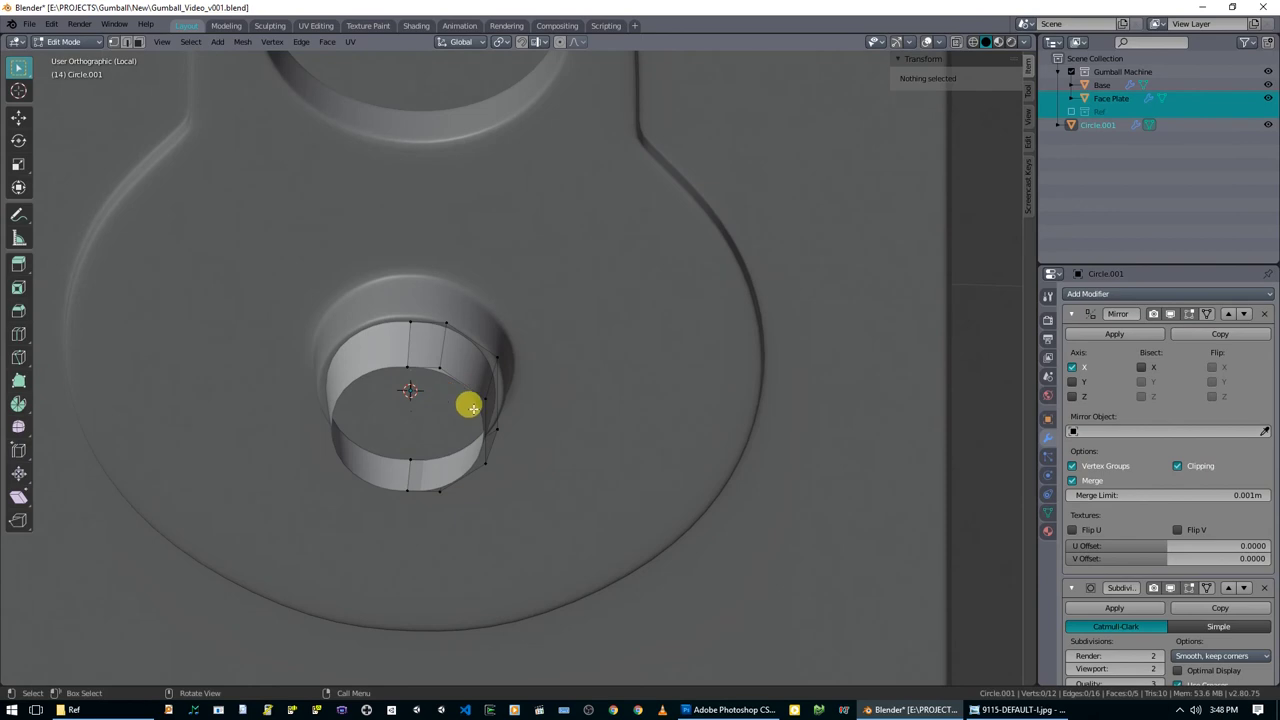
middle_click_drag(500, 364, 452, 372)
scroll(485, 366, "up", 2)
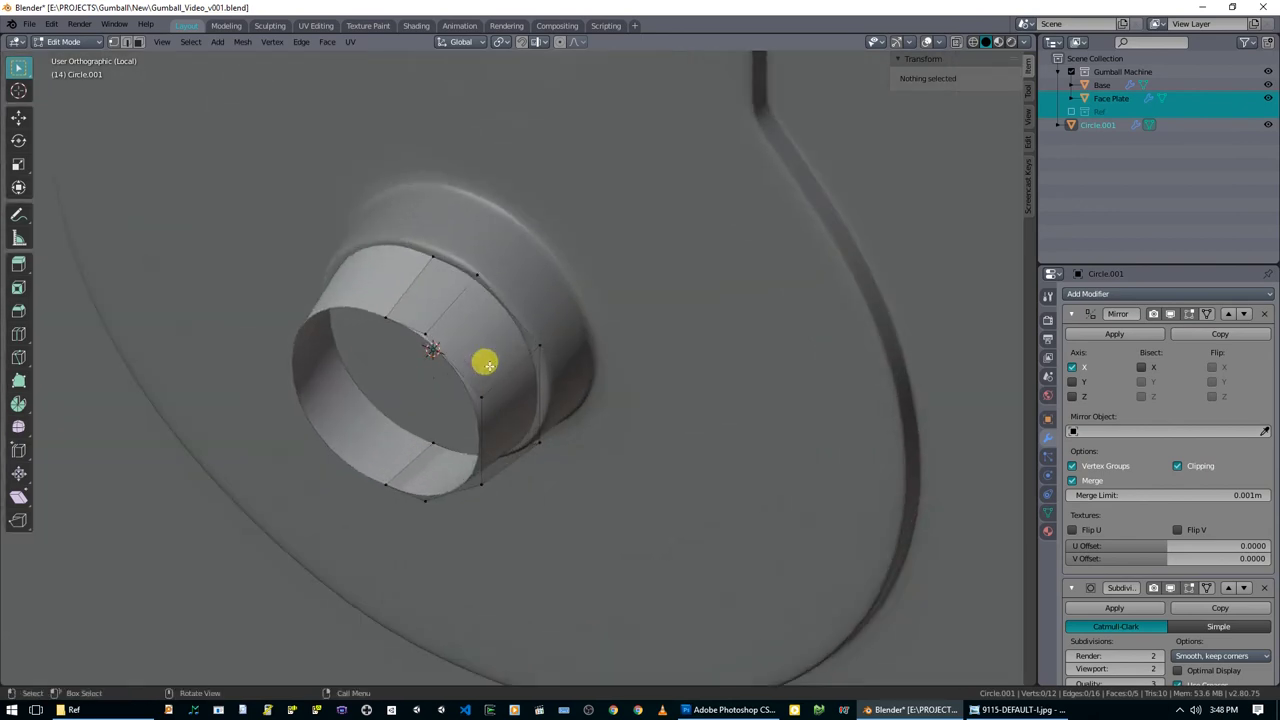
left_click(537, 349, "alt")
middle_click_drag(531, 337, 598, 430)
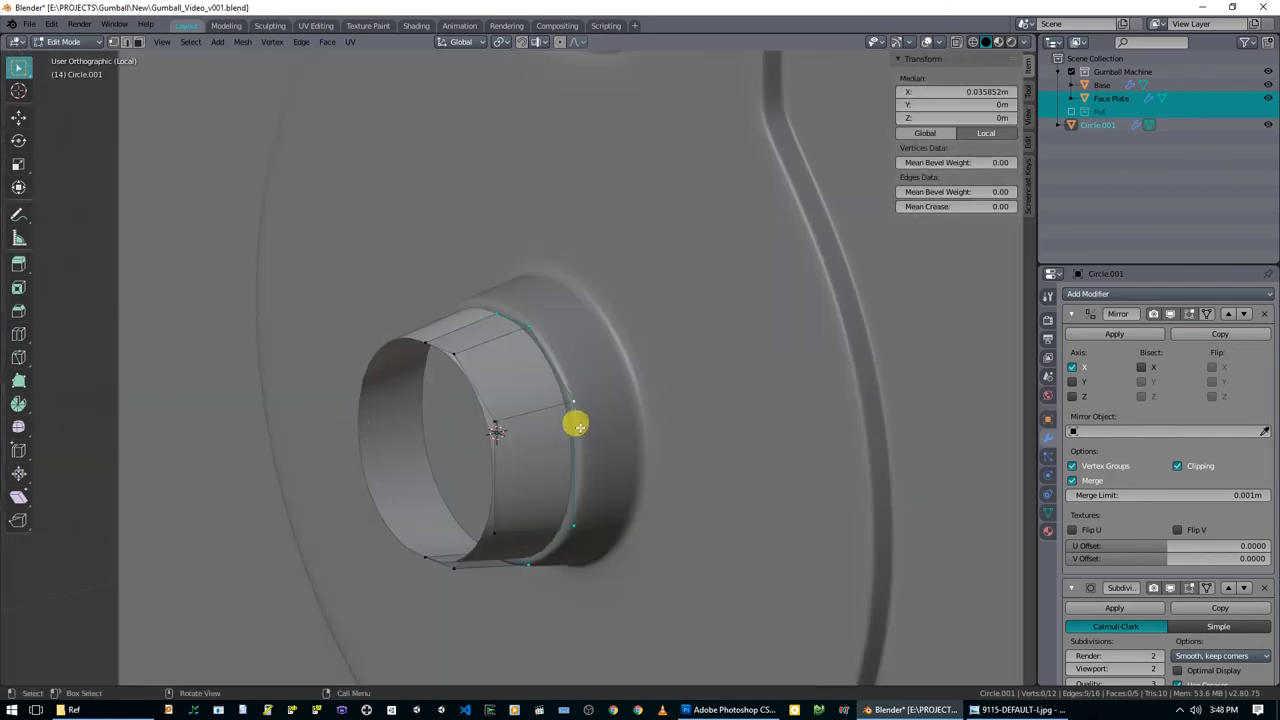
middle_click_drag(538, 433, 621, 374)
left_click(357, 402)
left_click(367, 396, "alt")
middle_click_drag(367, 396, 580, 346)
key("shift+s")
left_click(412, 576)
key("period")
left_click(609, 517)
Extrude the knob's rear edge loop in place, scale it slightly inward, and inspect the rim in Object Mode.
left_click(542, 350, "alt")
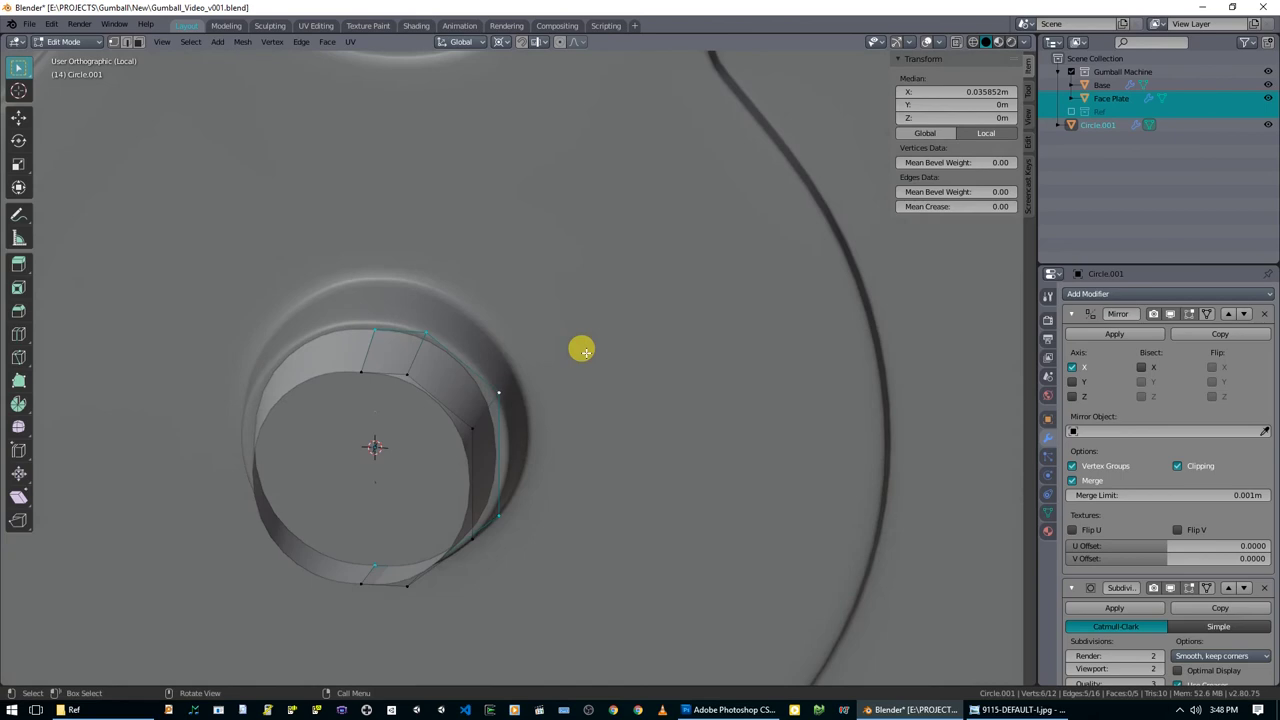
key("KP_1")
key("g")
right_click(560, 427)
key("s")
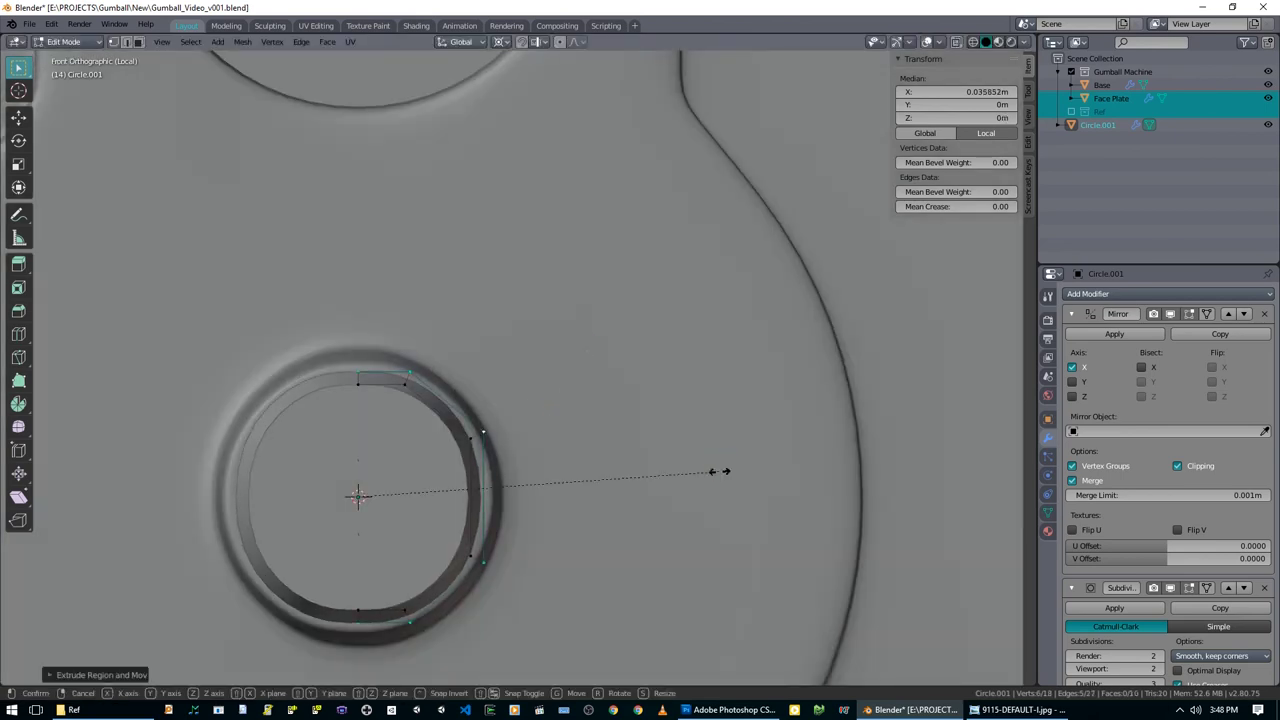
left_click(700, 479)
middle_click_drag(697, 477, 583, 494)
key("Tab")
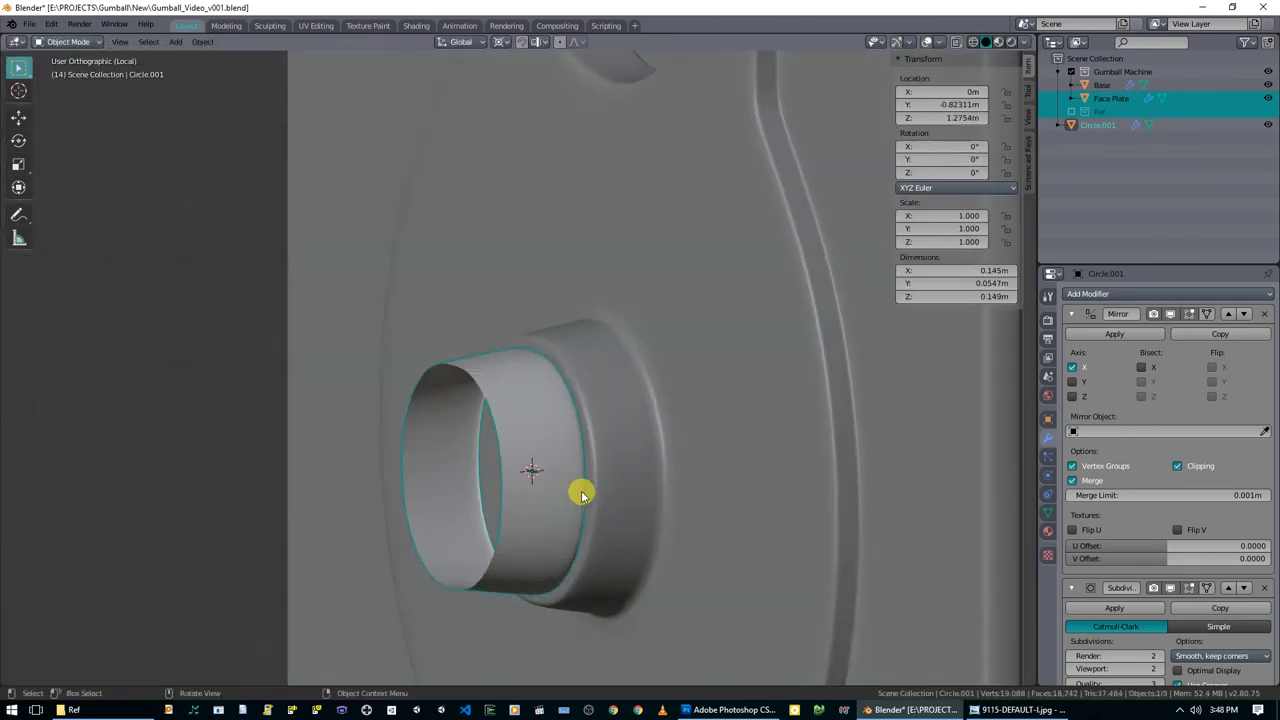
scroll(585, 488, "up", 2)
middle_click_drag(580, 392, 707, 431)
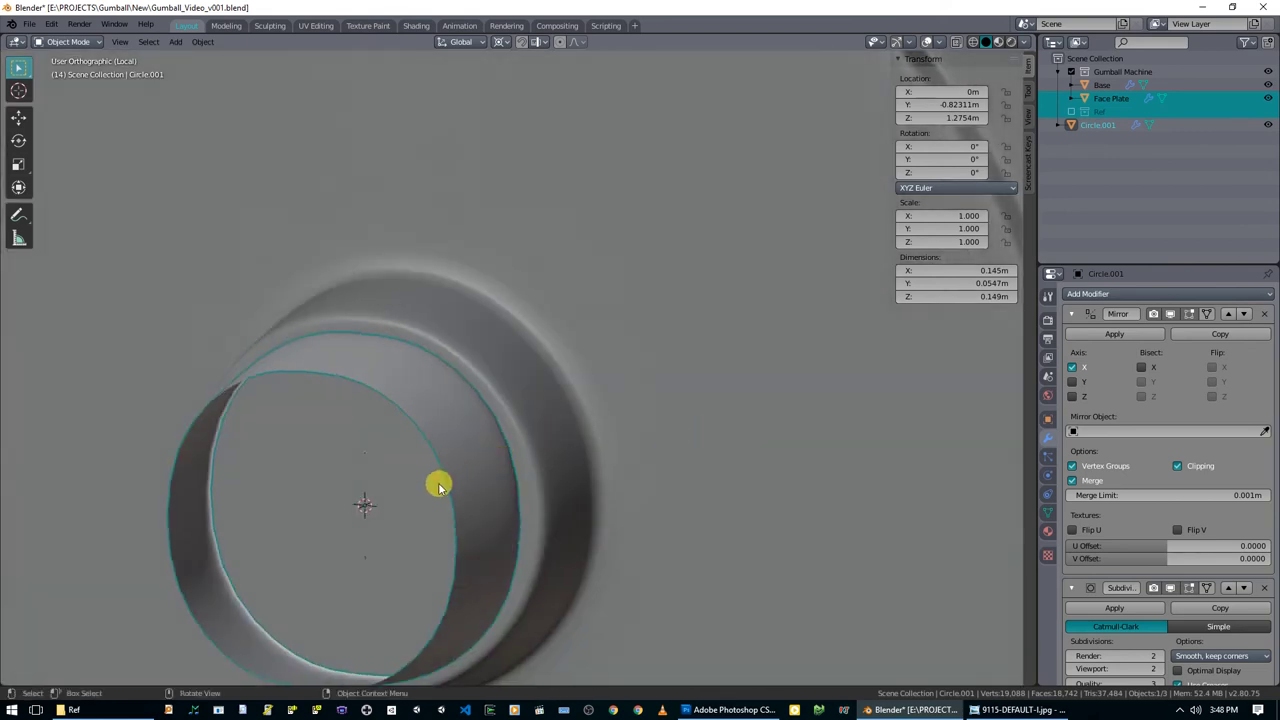
Snap the 3D cursor to the midpoint between the upper and lower centerline vertices of the knob's front rim.
key("Tab")
left_click(312, 373)
scroll(338, 516, "down", 3)
left_click(399, 550, "shift")
key("shift+s")
left_click(411, 620)
Extrude the knob's front edge loop in place and scale it slightly inward, then extrude again and scale it to a small inner ring.
left_click(480, 432, "alt")
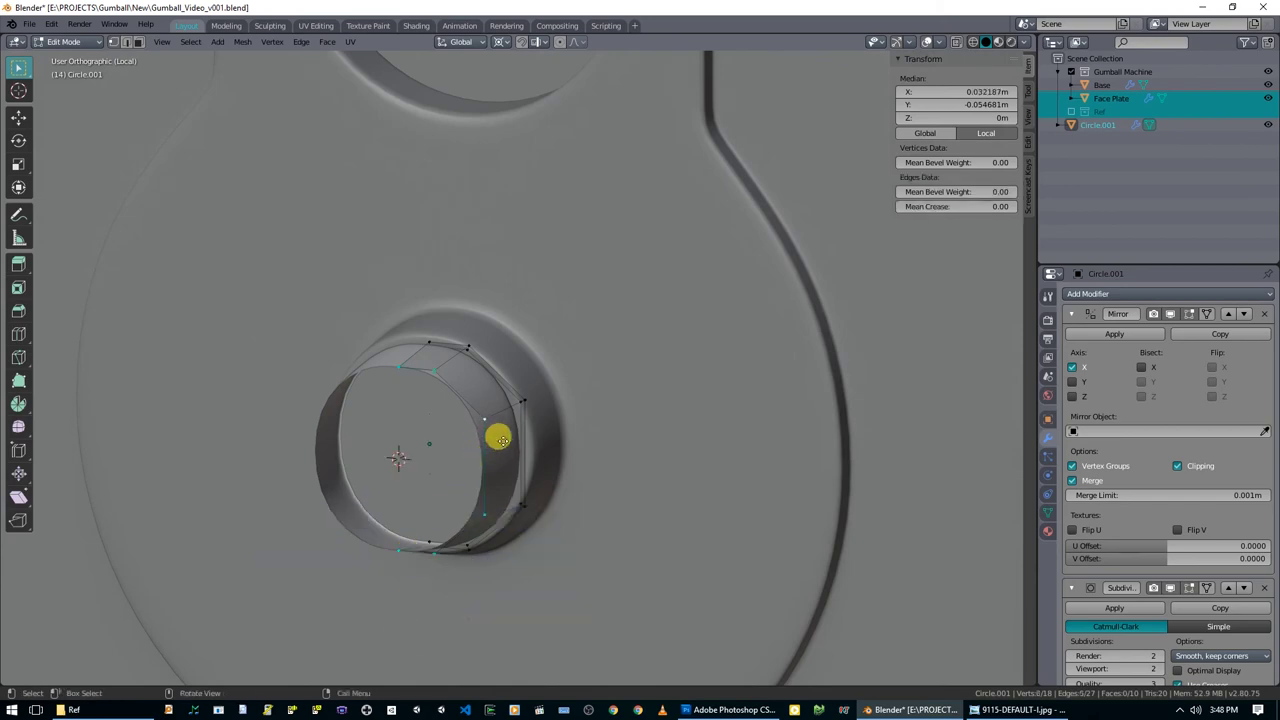
key("e")
right_click(569, 463)
key("s")
left_click(547, 476)
key("e")
right_click(550, 480)
key("s")
left_click(460, 490)
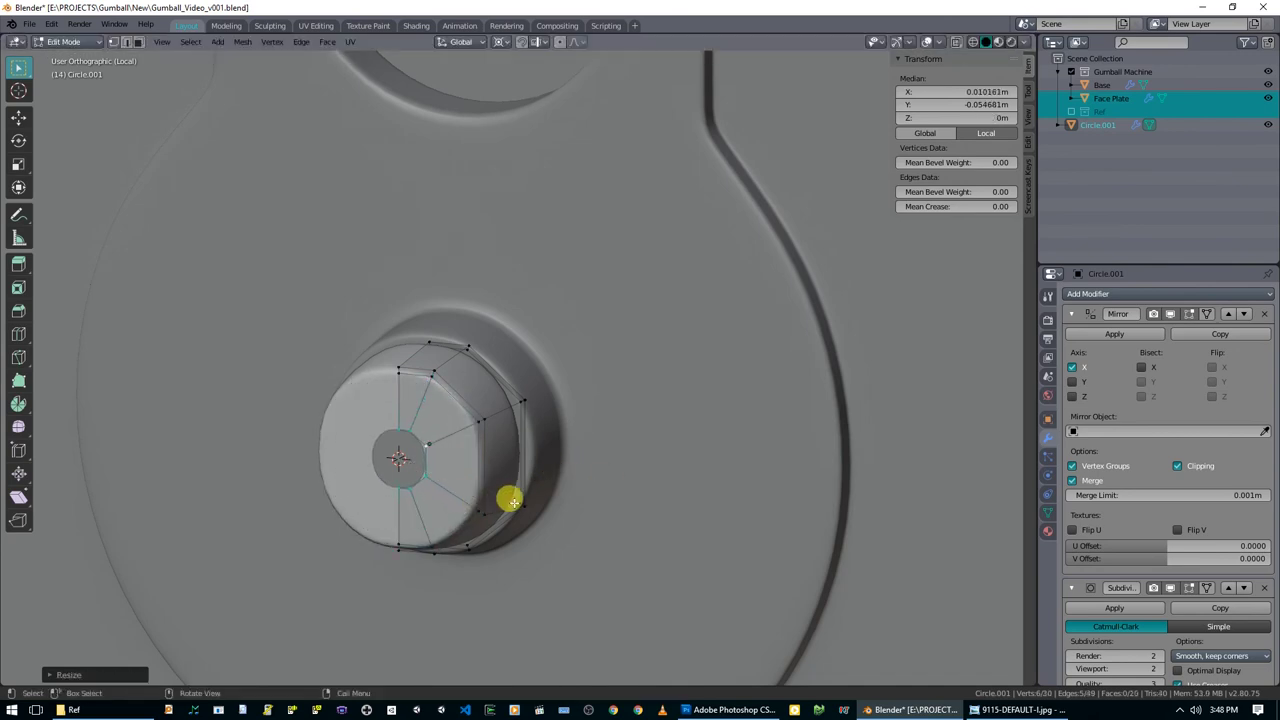
Close the knob's front cap by extruding the inner ring and scaling it to 0, and slide the surrounding ring outward.
key("e")
right_click(489, 497)
type("s0")
key("Return")
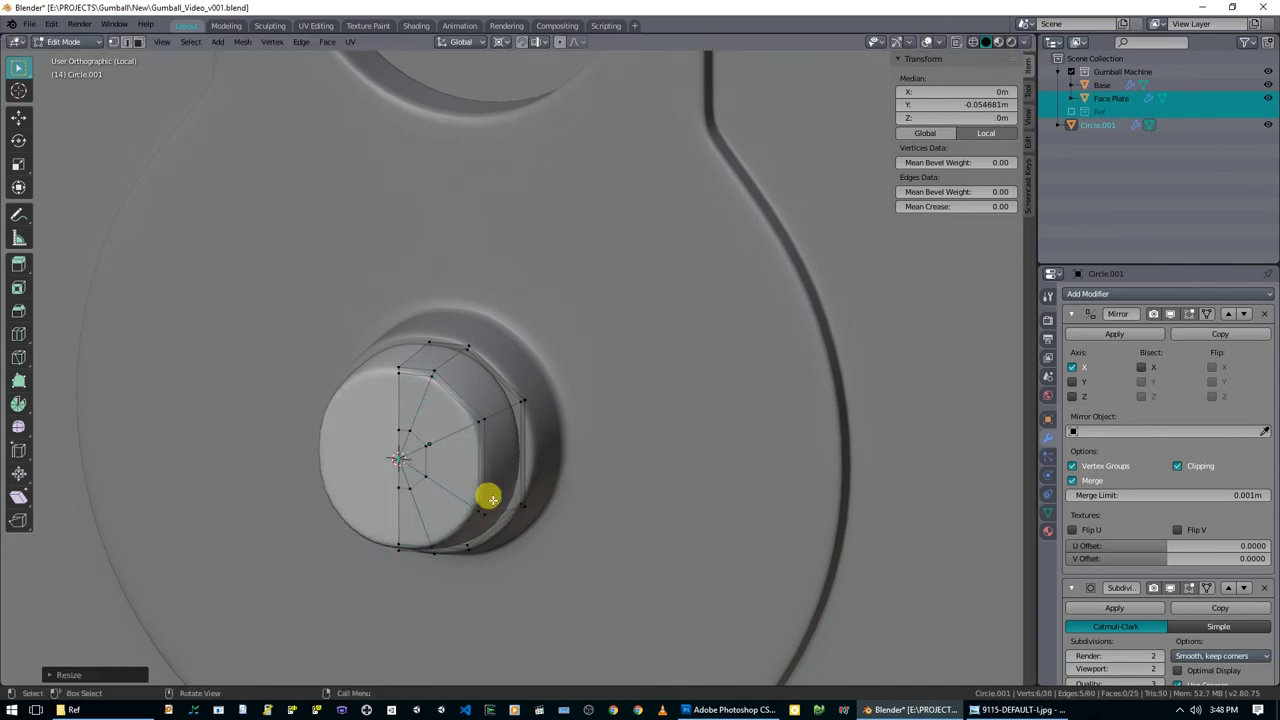
key("g")
key("g")
left_click(434, 449)
mouse_move(434, 449)
middle_mouse_down()
mouse_move(620, 477)
mouse_move(420, 449)
middle_mouse_up()
key("Tab")
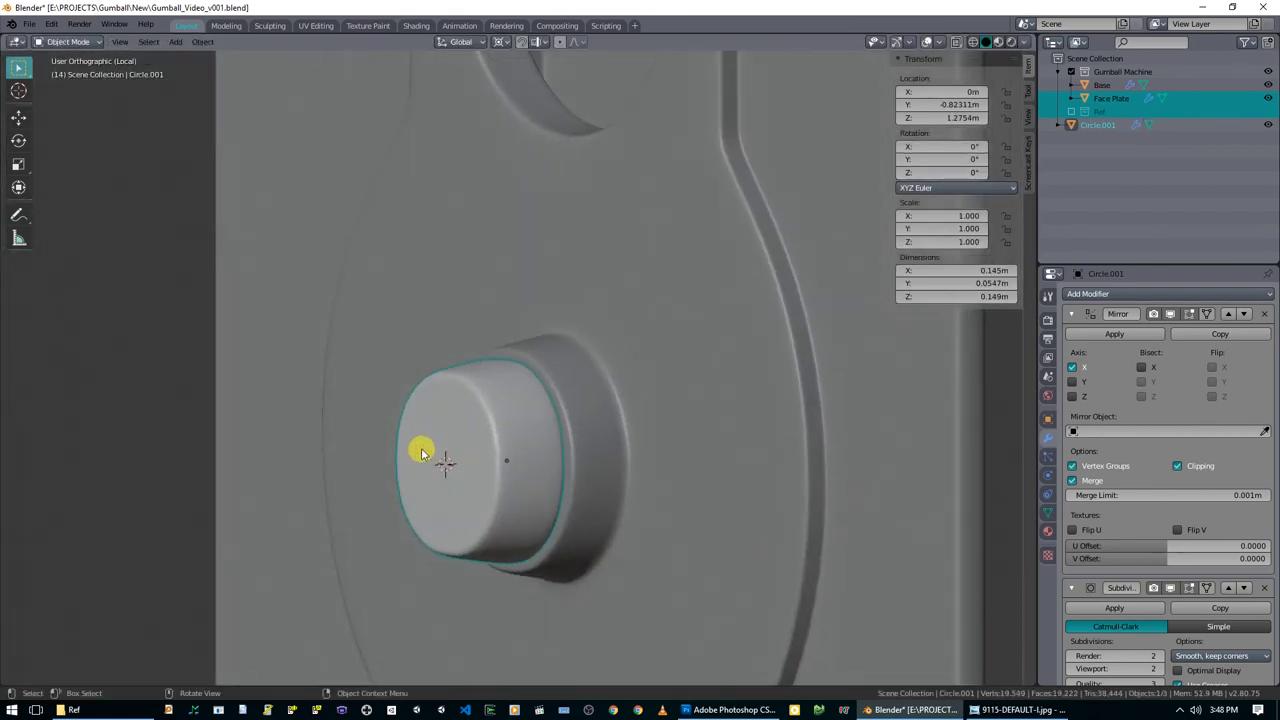
Extrude the knob's side face outward along X to form a long handle arm.
key("Tab")
middle_click_drag(557, 449, 537, 463)
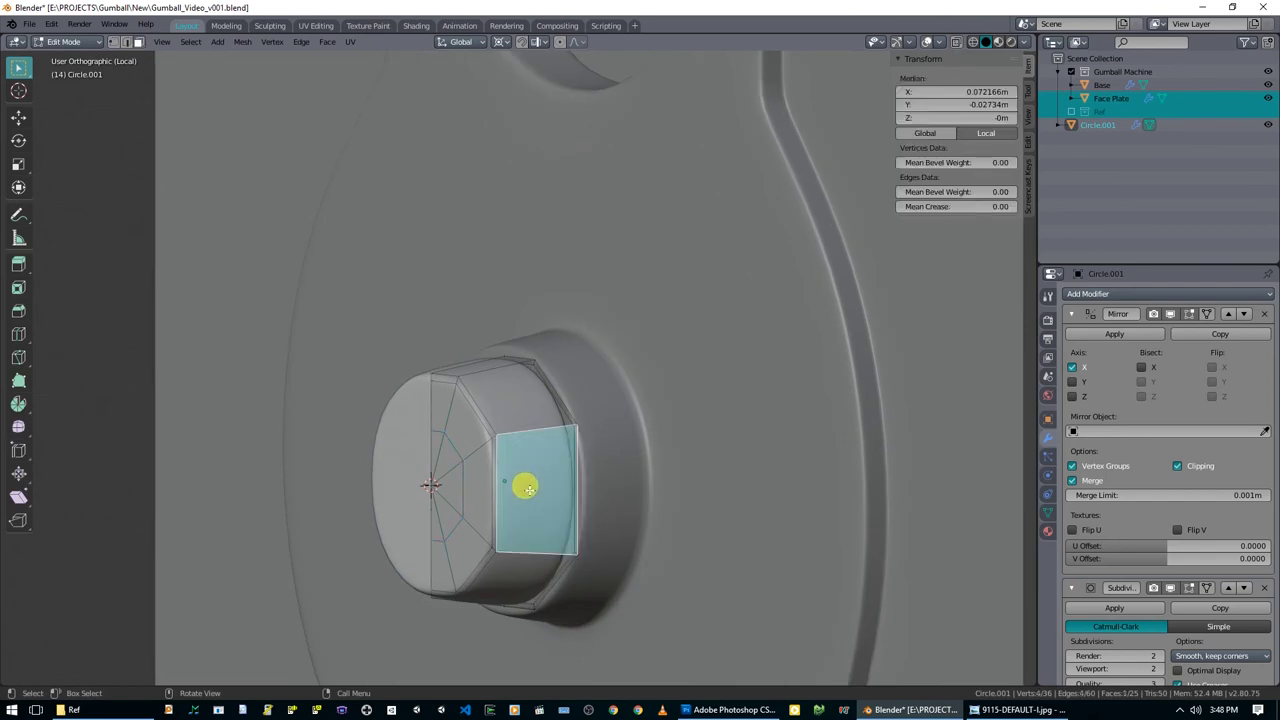
left_click(530, 480)
scroll(540, 490, "down", 3)
key("KP_1")
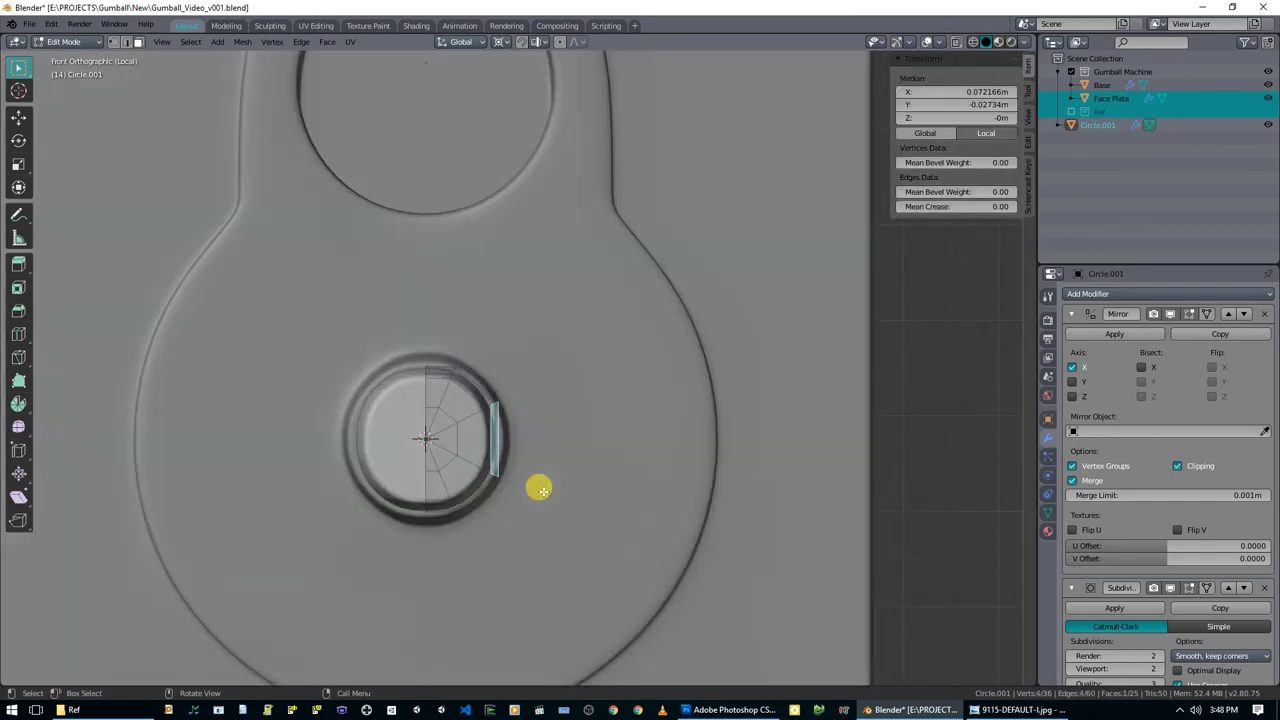
key("e")
right_click(591, 471)
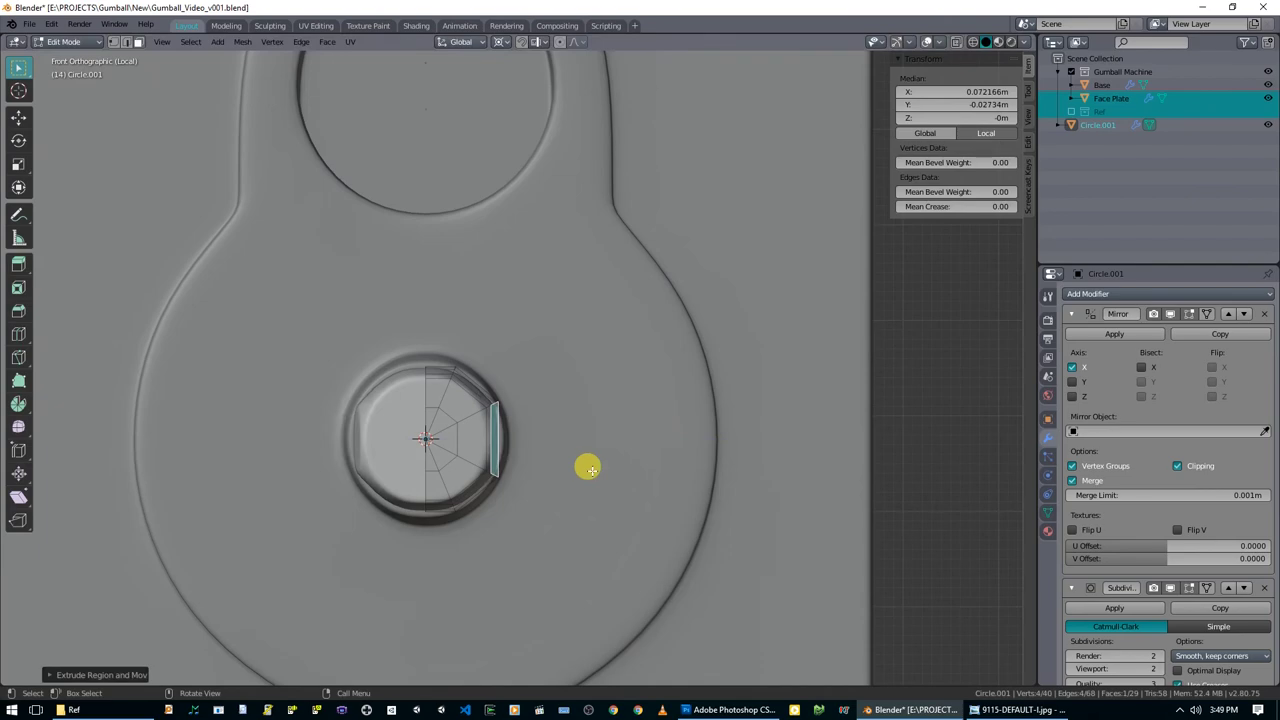
key("g")
key("x")
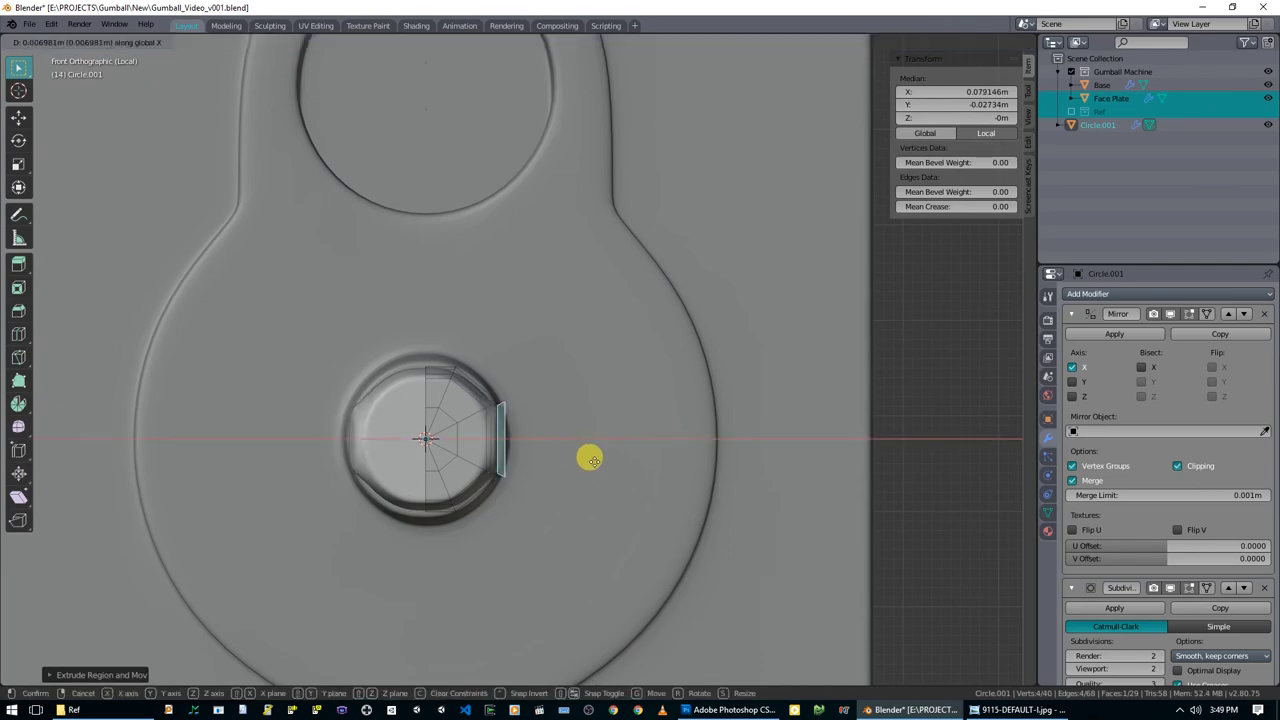
left_click(758, 472)
Compare the handle with the reference photo and move the arm's end face about 0.05 m farther out along X.
left_click(1043, 710)
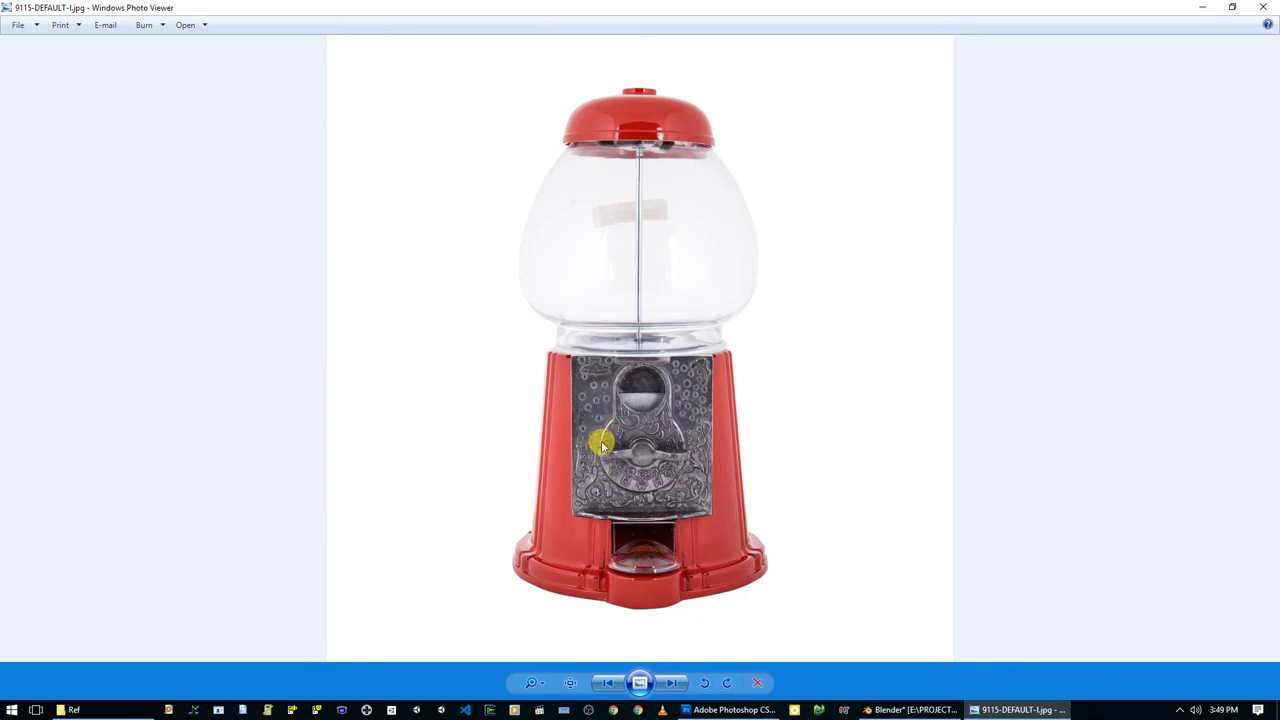
left_click(980, 709)
key("g")
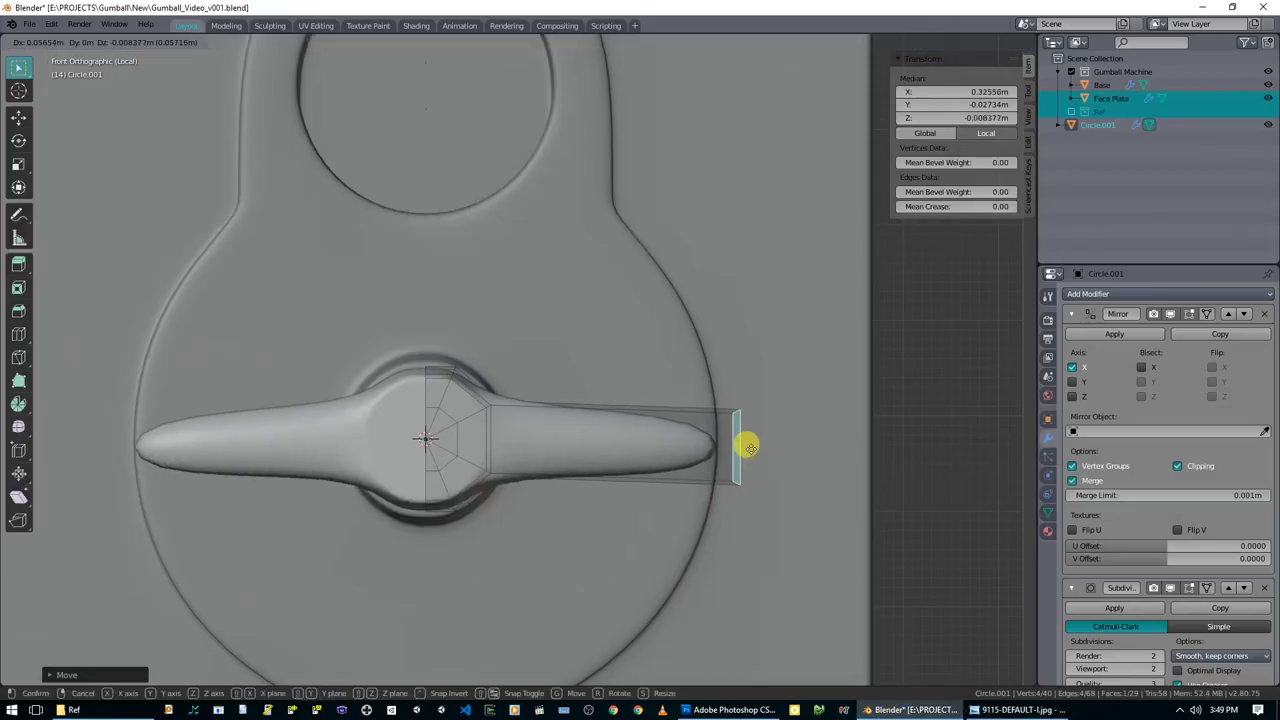
key("x")
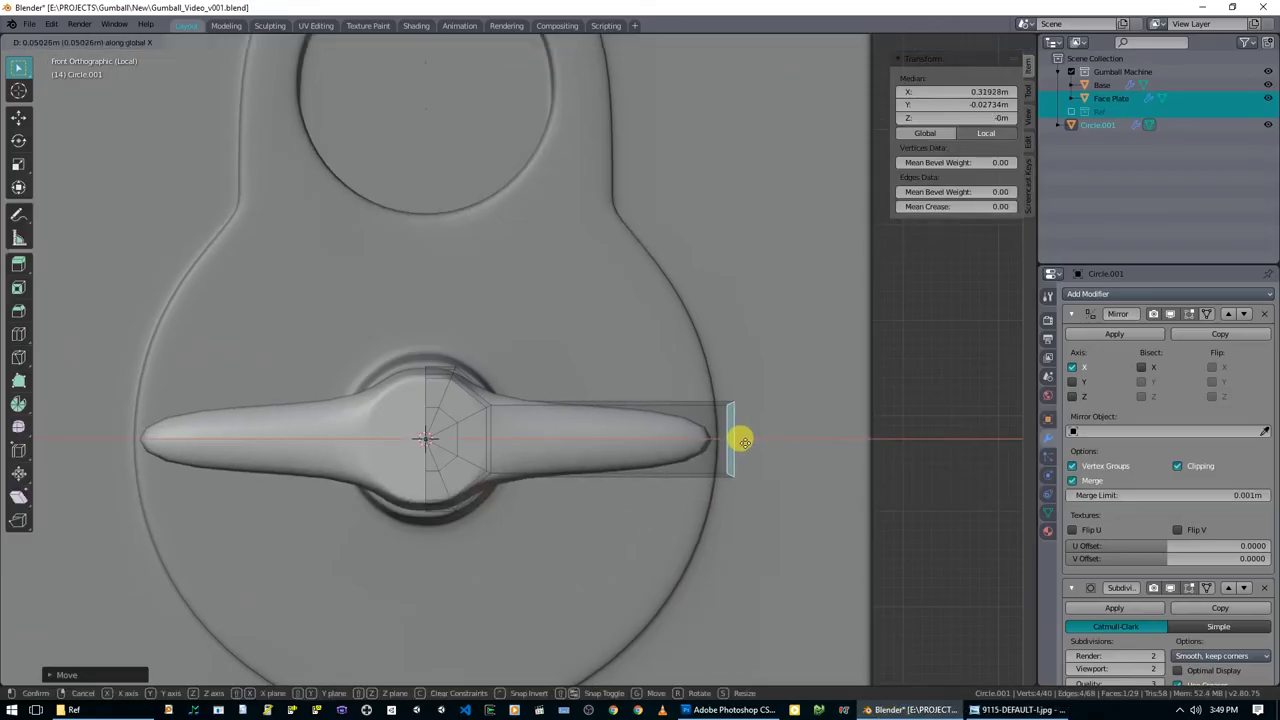
left_click(744, 441)
Add a lengthwise loop cut around the knob and handle arm, close to their rear edge.
middle_click_drag(740, 437, 726, 523)
middle_click_drag(683, 401, 566, 403)
key("ctrl+r")
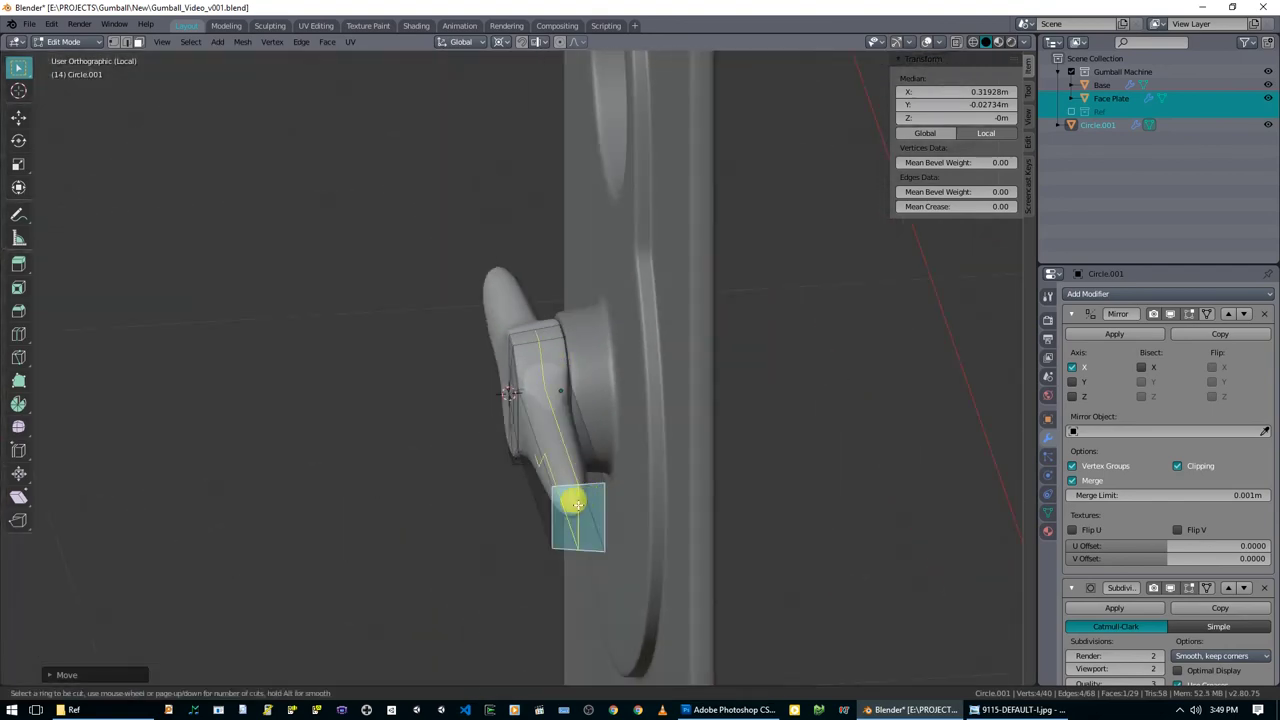
left_click(577, 505)
left_click(594, 502)
mouse_move(594, 502)
middle_mouse_down()
mouse_move(720, 506)
mouse_move(734, 540)
mouse_move(600, 523)
middle_mouse_up()
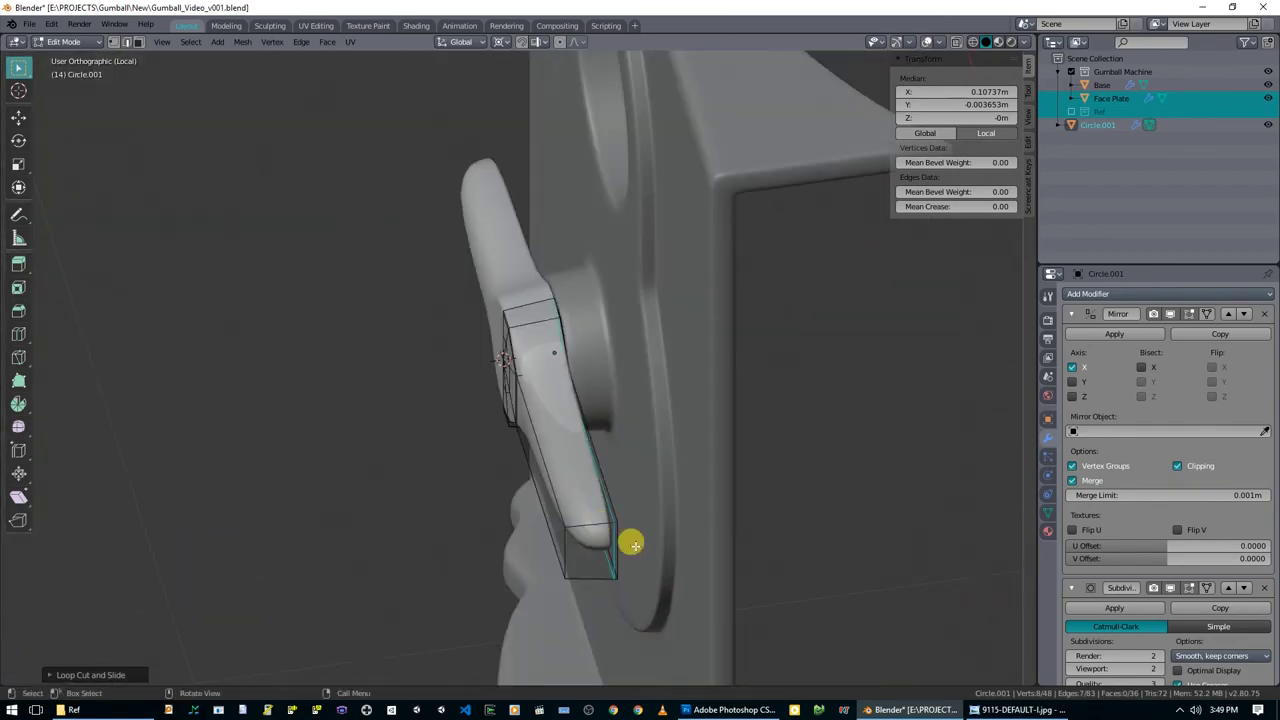
Check the reference photo and add a second lengthwise loop cut close to the front edge of the knob and arm.
left_click(1010, 710)
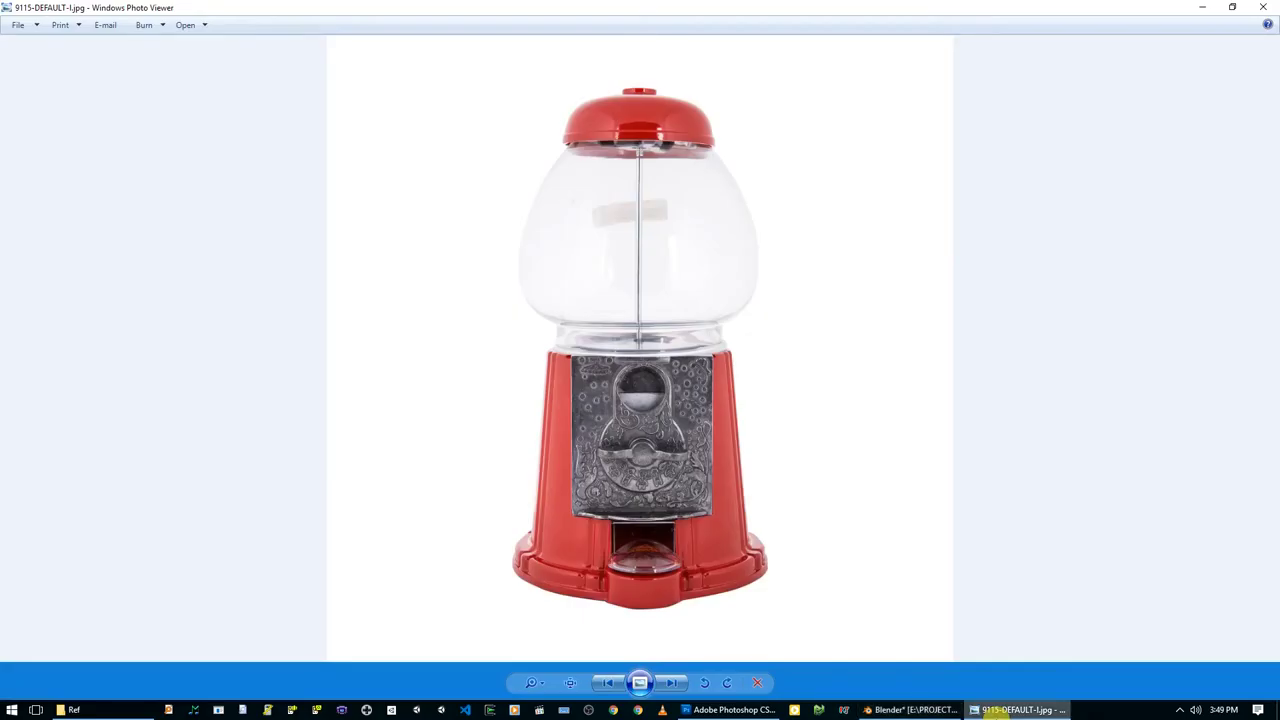
left_click(1000, 710)
key("g")
key("g")
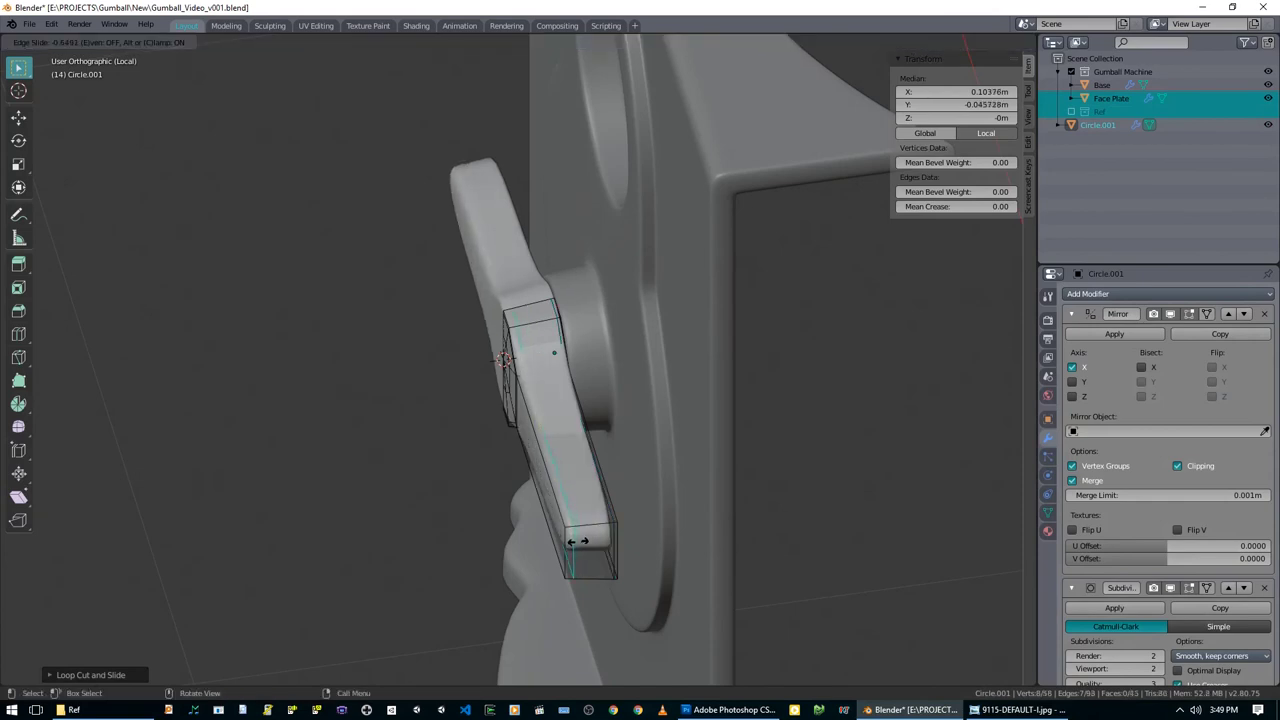
left_click(575, 543)
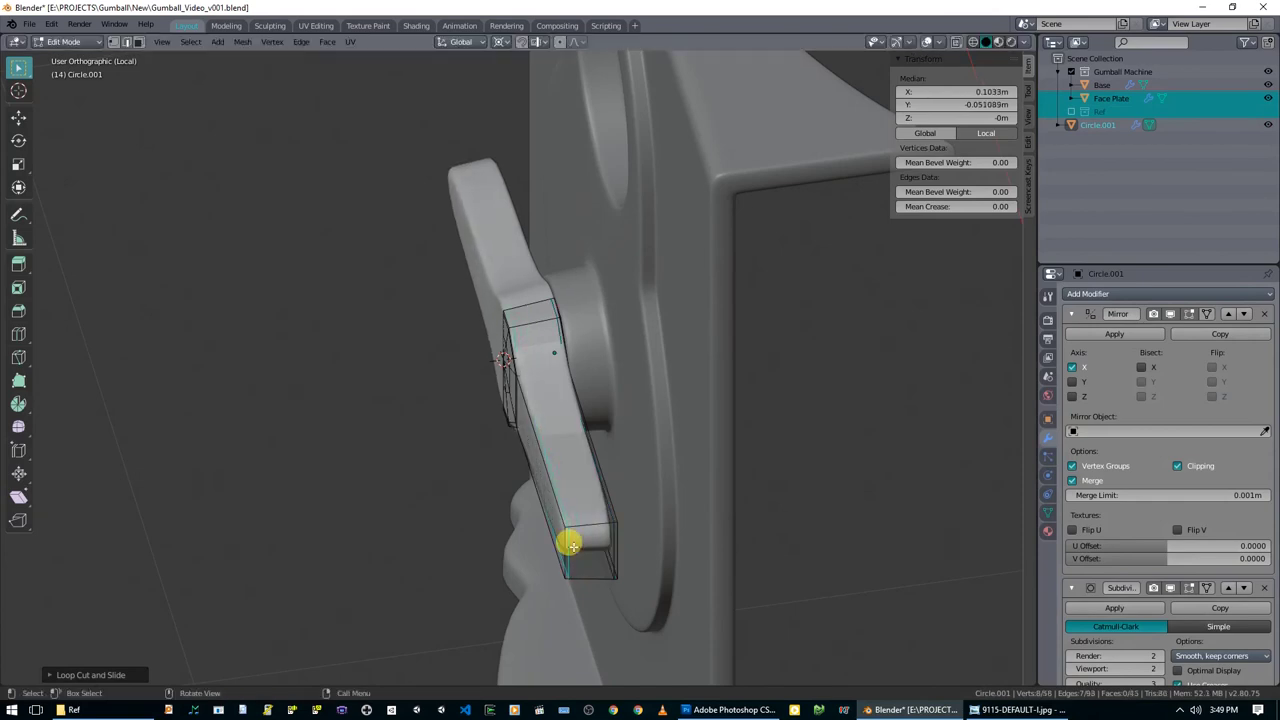
middle_click_drag(571, 540, 636, 497)
Check the handle tip in the reference photo and place a loop cut across the arm close to its outer end.
key("KP_1")
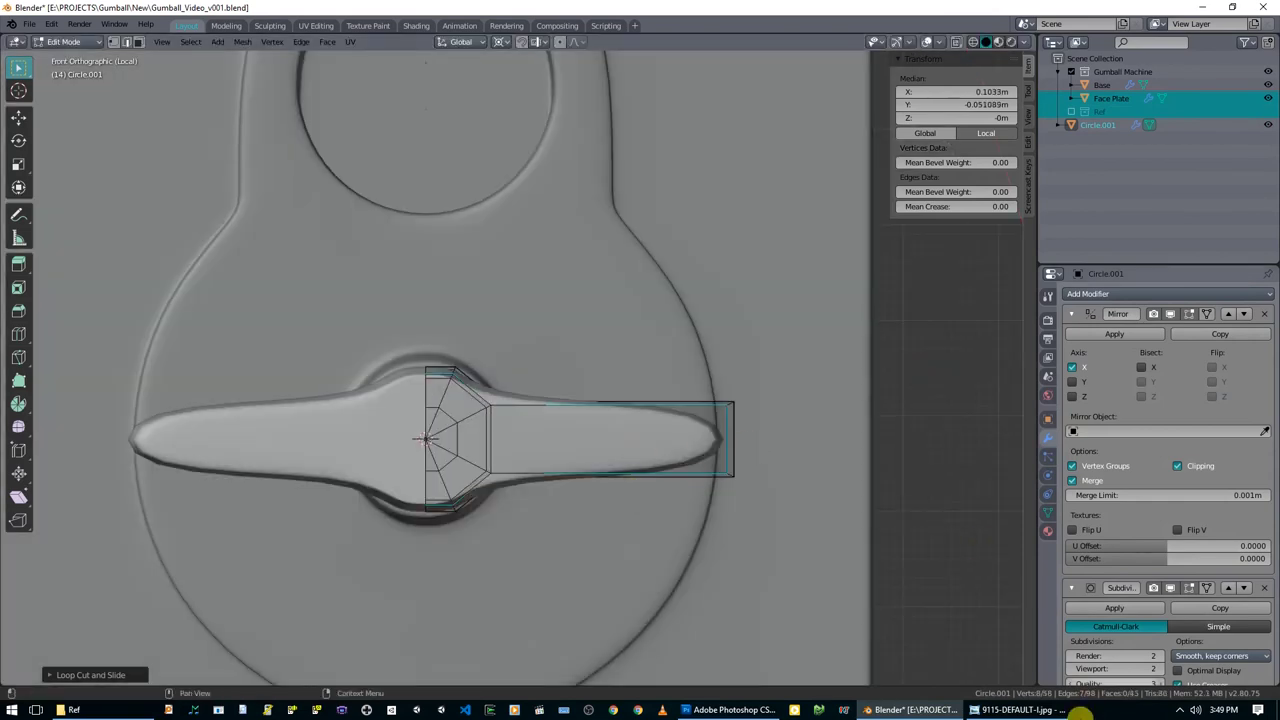
left_click(1012, 710)
left_click(1003, 709)
key("g")
key("g")
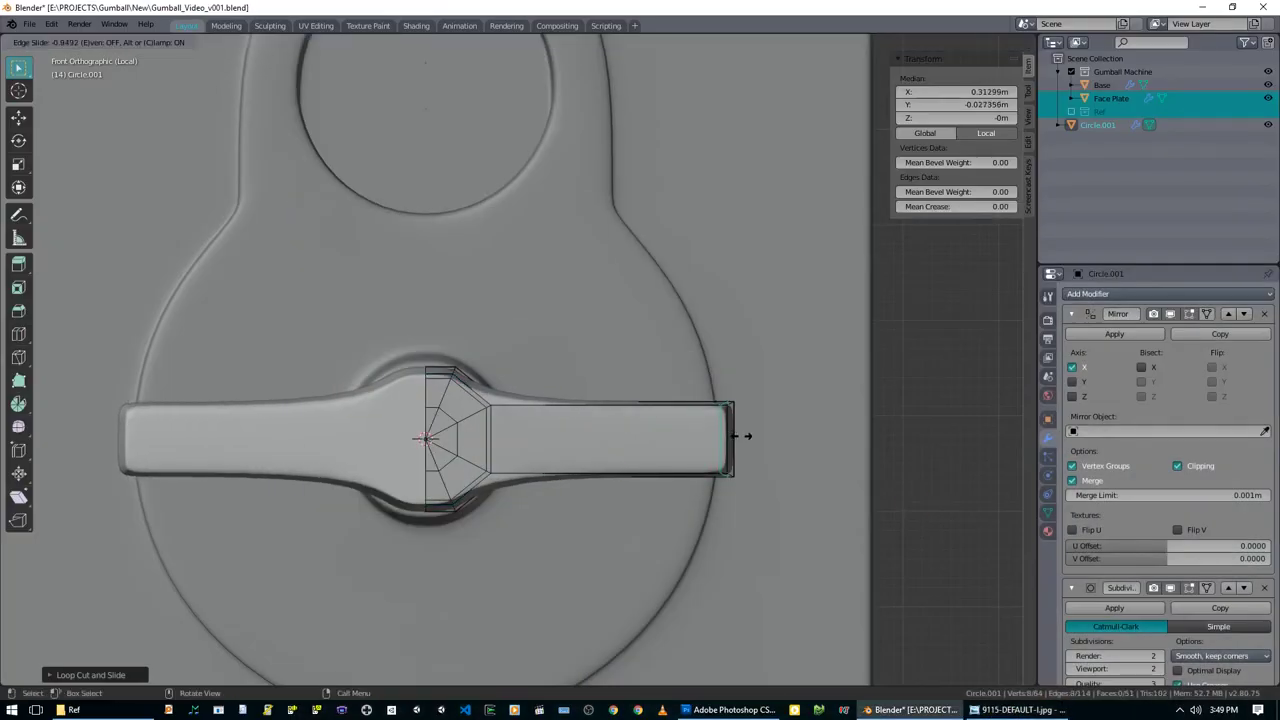
left_click(745, 436)
Add a loop cut across the handle arm close to where it meets the round knob.
middle_click_drag(649, 437, 551, 403)
key("ctrl+r")
left_click(563, 391)
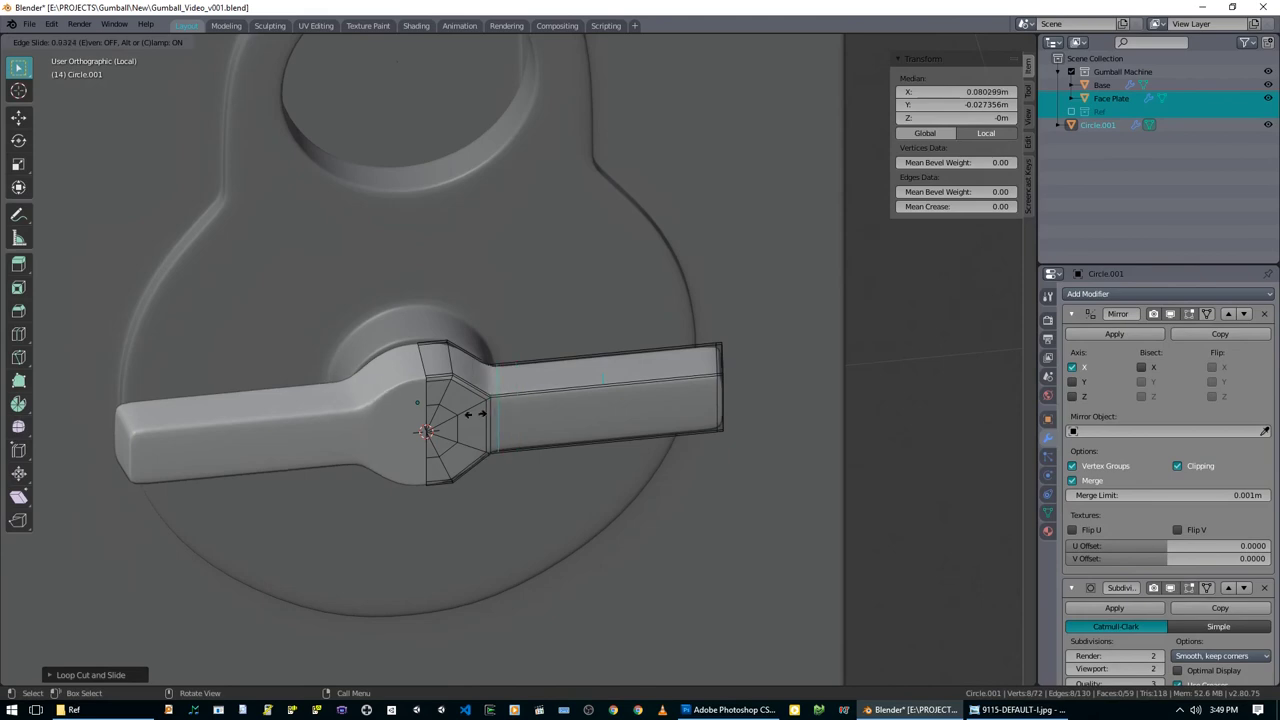
left_click(482, 410)
middle_click_drag(482, 410, 457, 354)
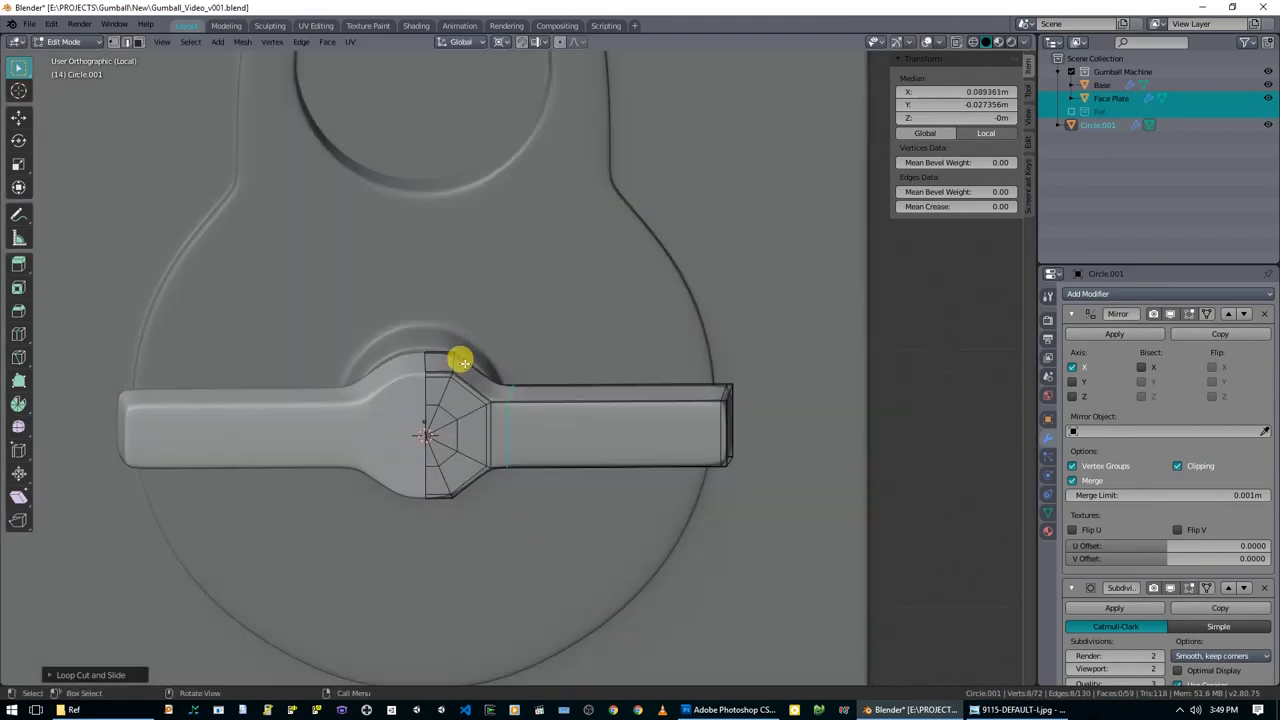